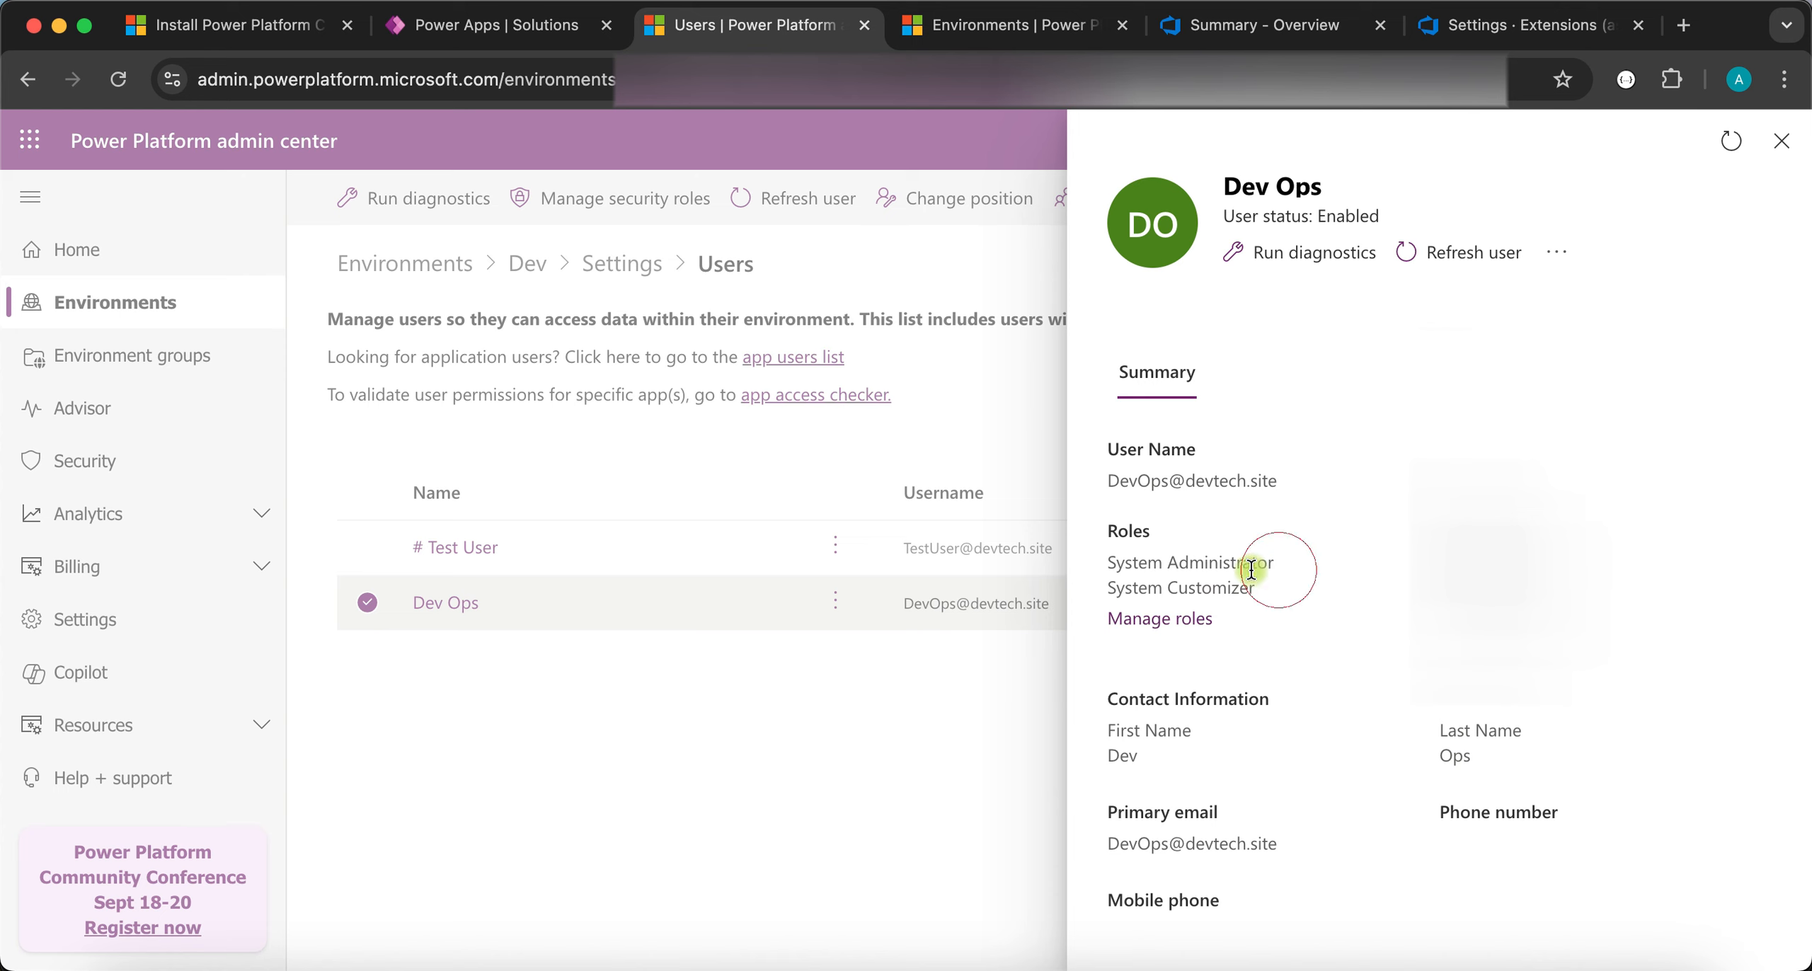
- Highlight the Dev Ops user's System Administrator and System Customizer roles, then close its details pane
{"action": "left_click_drag", "start_coordinate": [1267, 588], "coordinate": [1110, 562]}
{"action": "left_click", "coordinate": [1782, 146]}
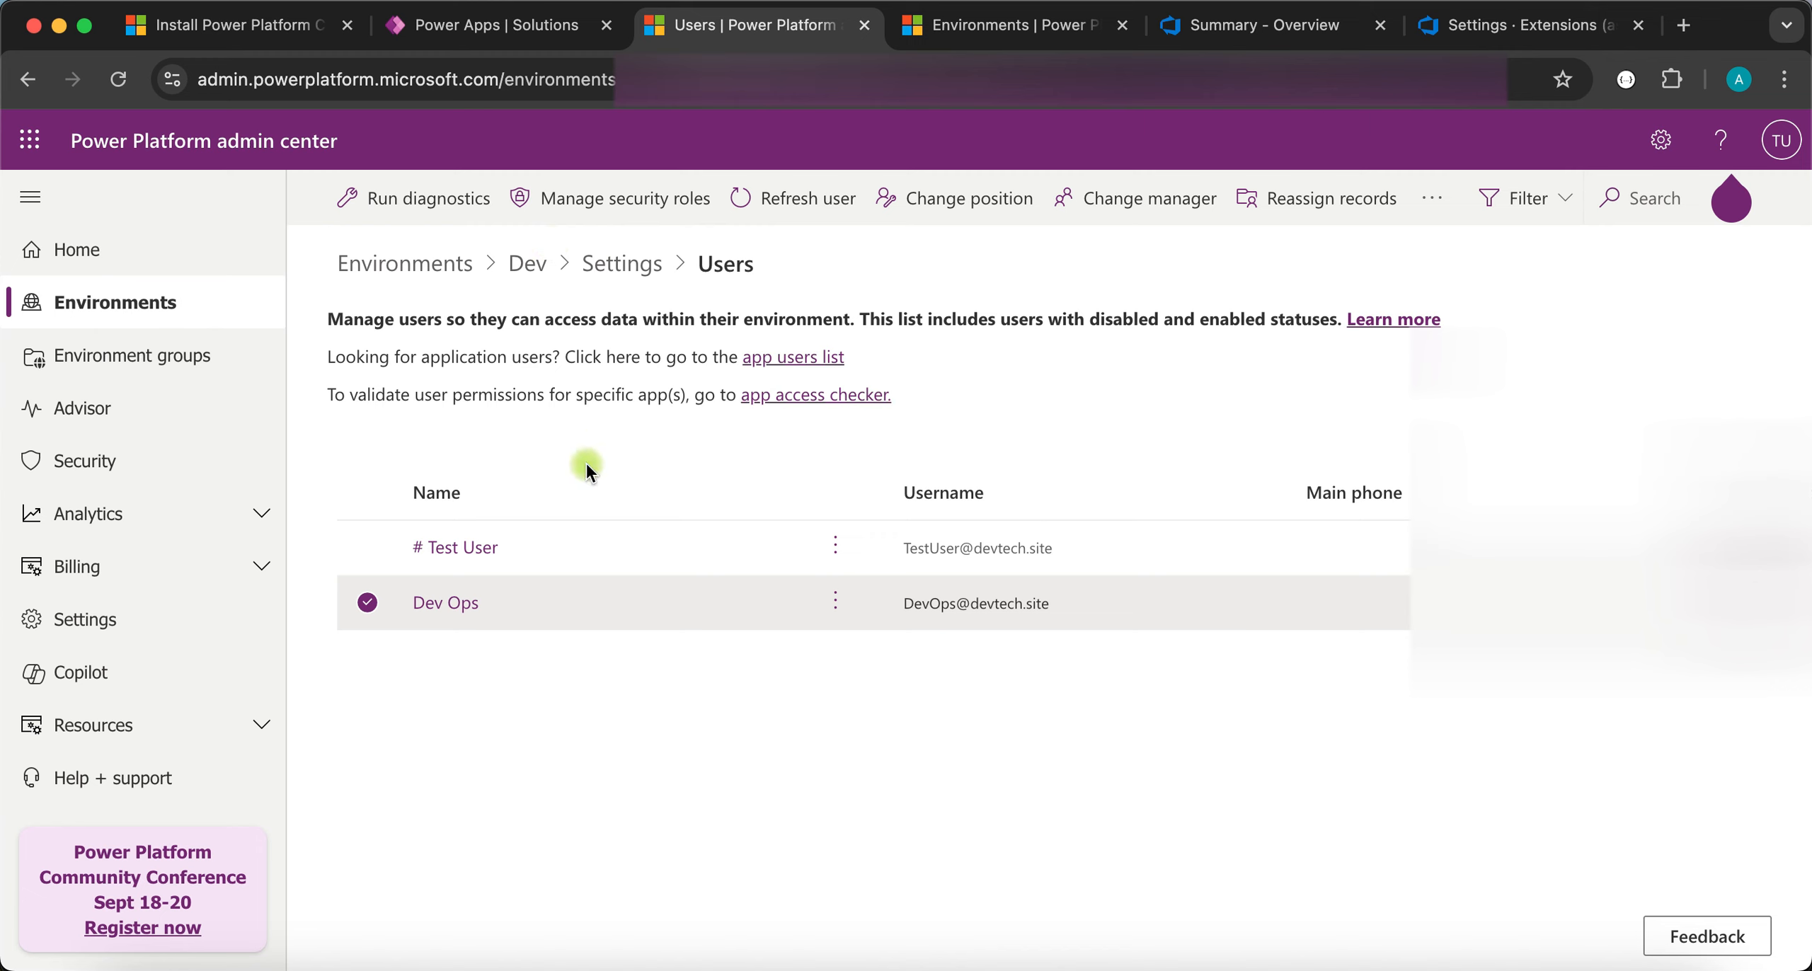
{"action": "left_click", "coordinate": [362, 606]}
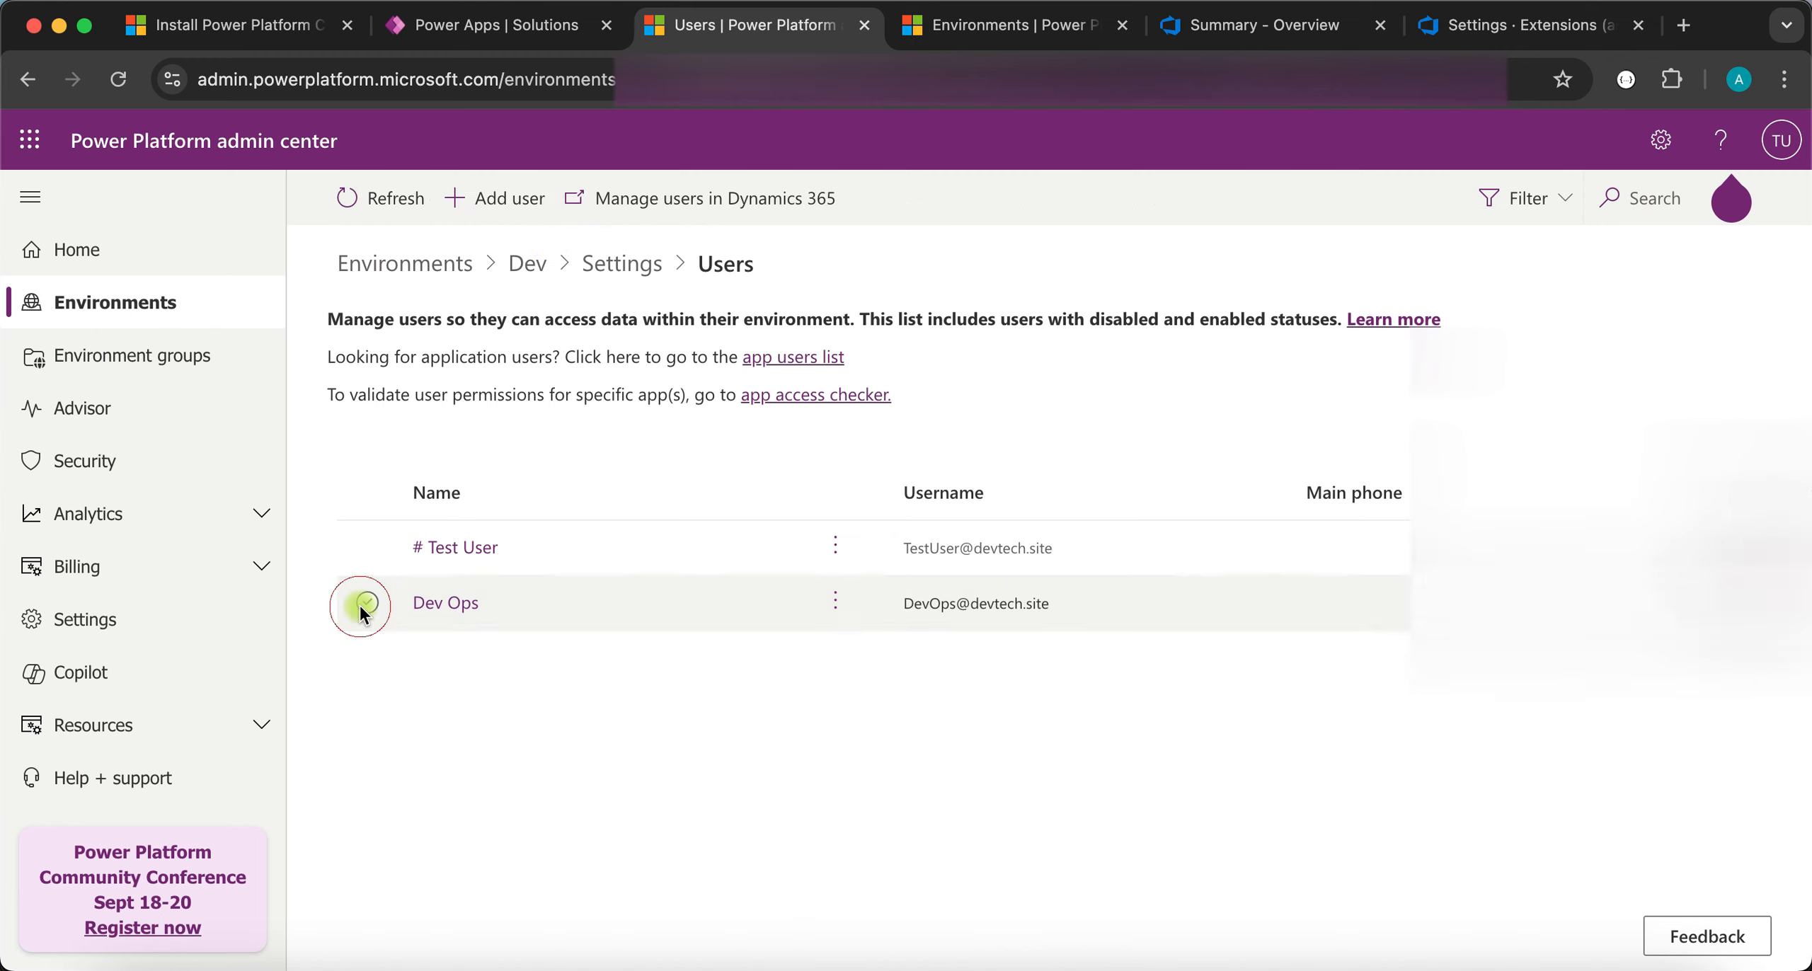
- Start adding a suggested user to Dev, cancel it, and show the Dev Ops user's More actions
{"action": "left_click", "coordinate": [483, 199]}
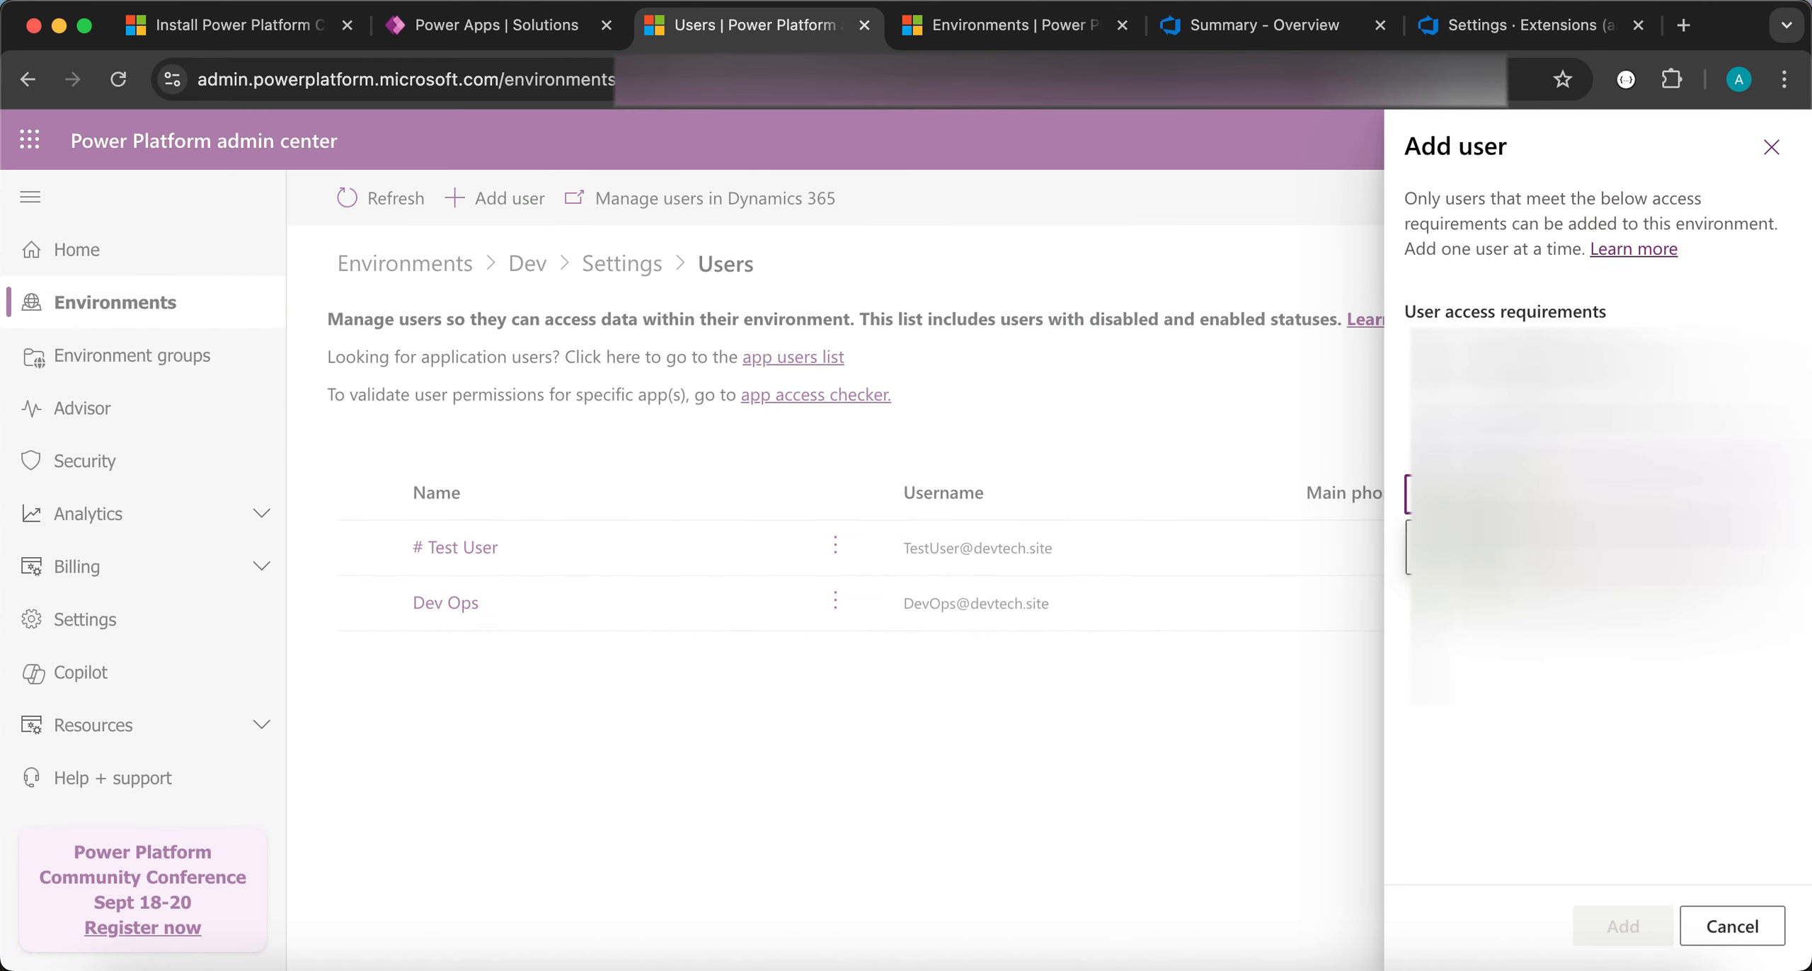
{"action": "left_click", "coordinate": [1585, 548]}
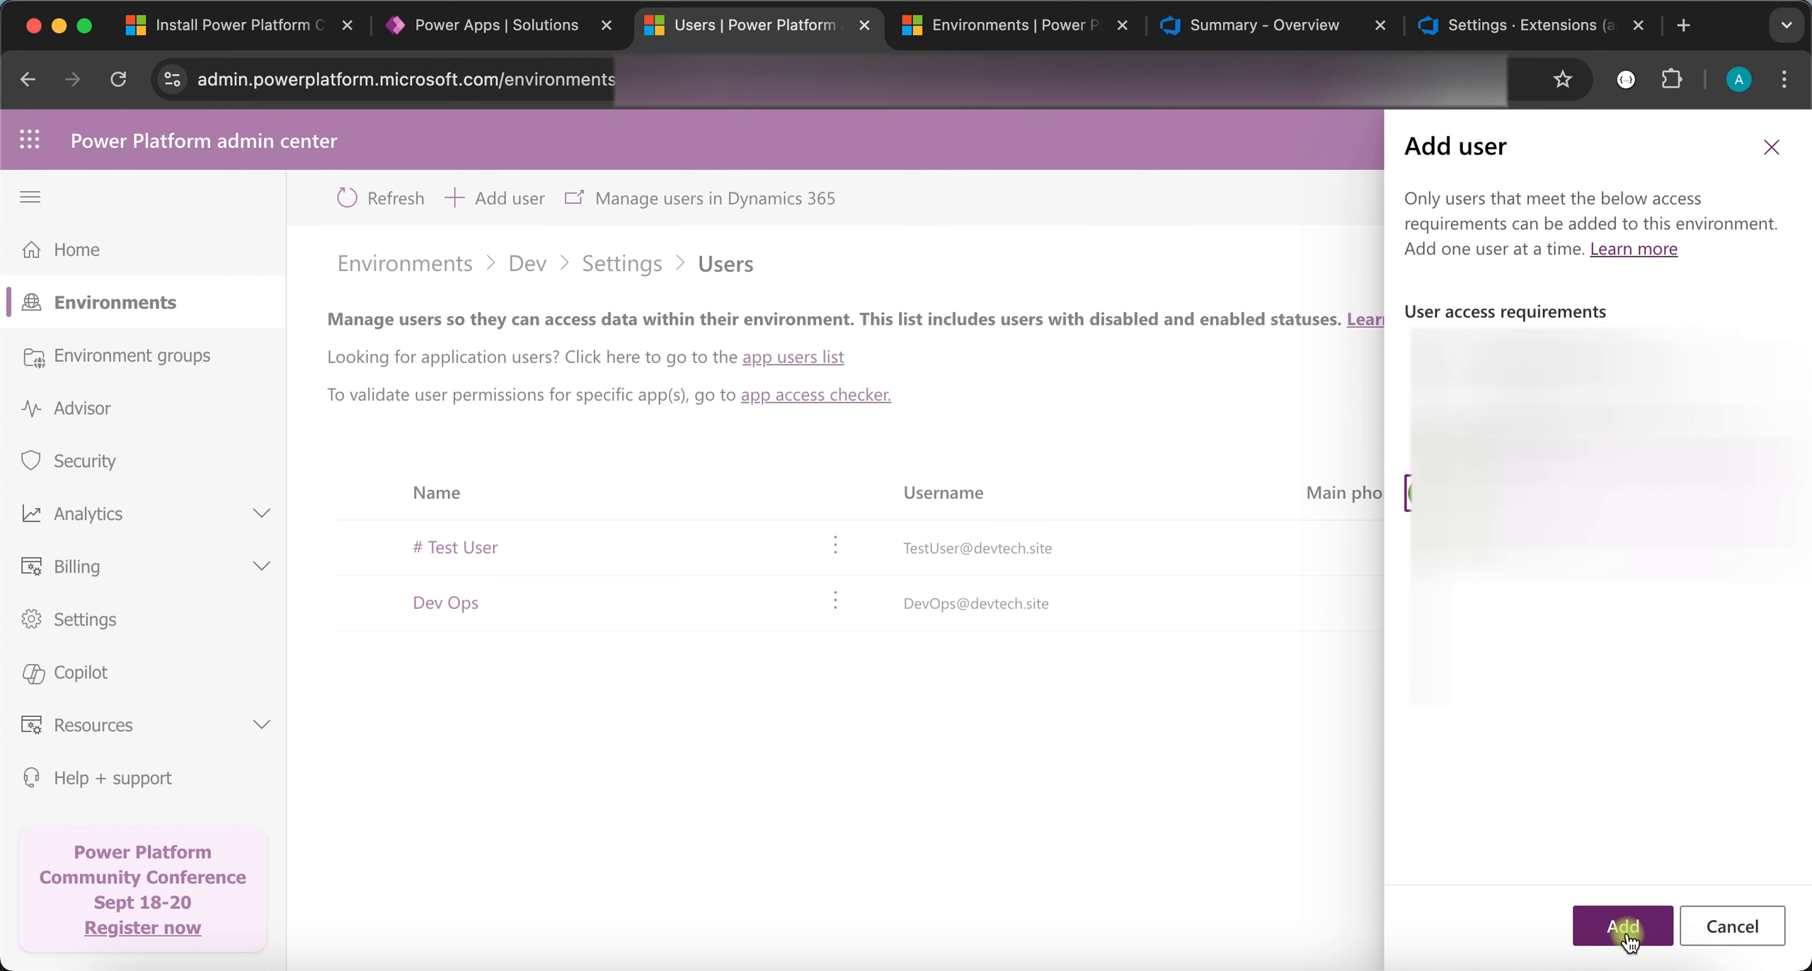
{"action": "left_click", "coordinate": [1732, 926]}
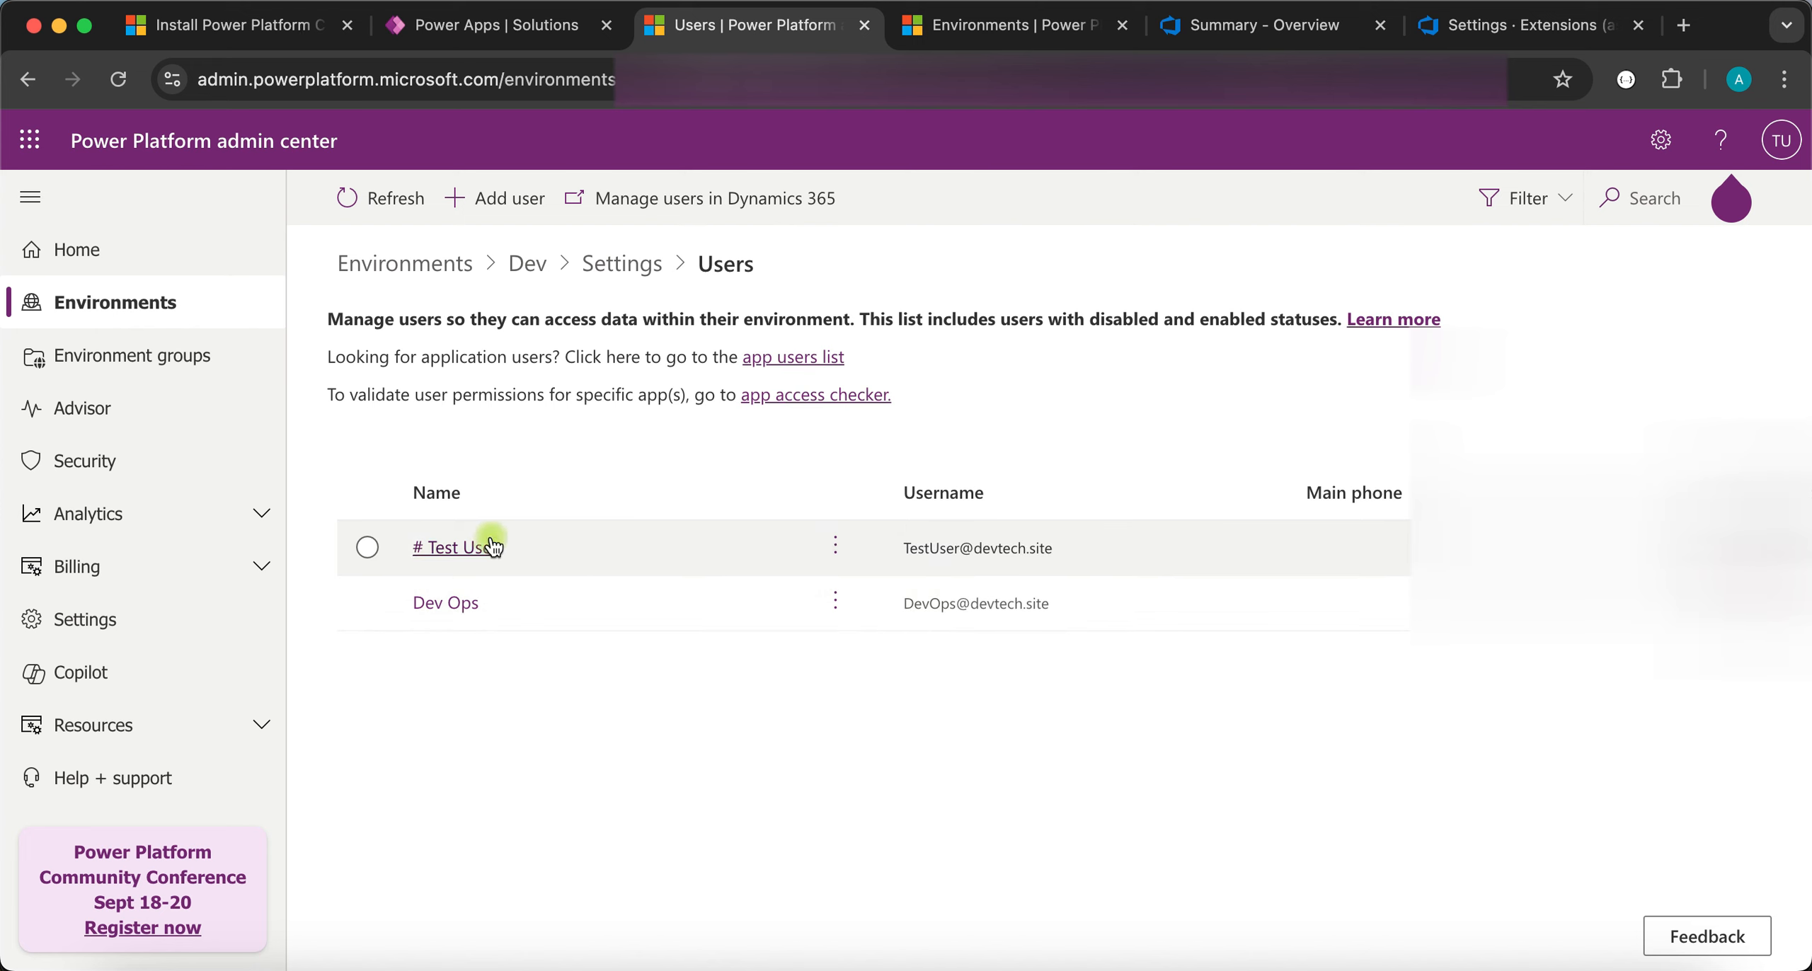
{"action": "left_click", "coordinate": [839, 595]}
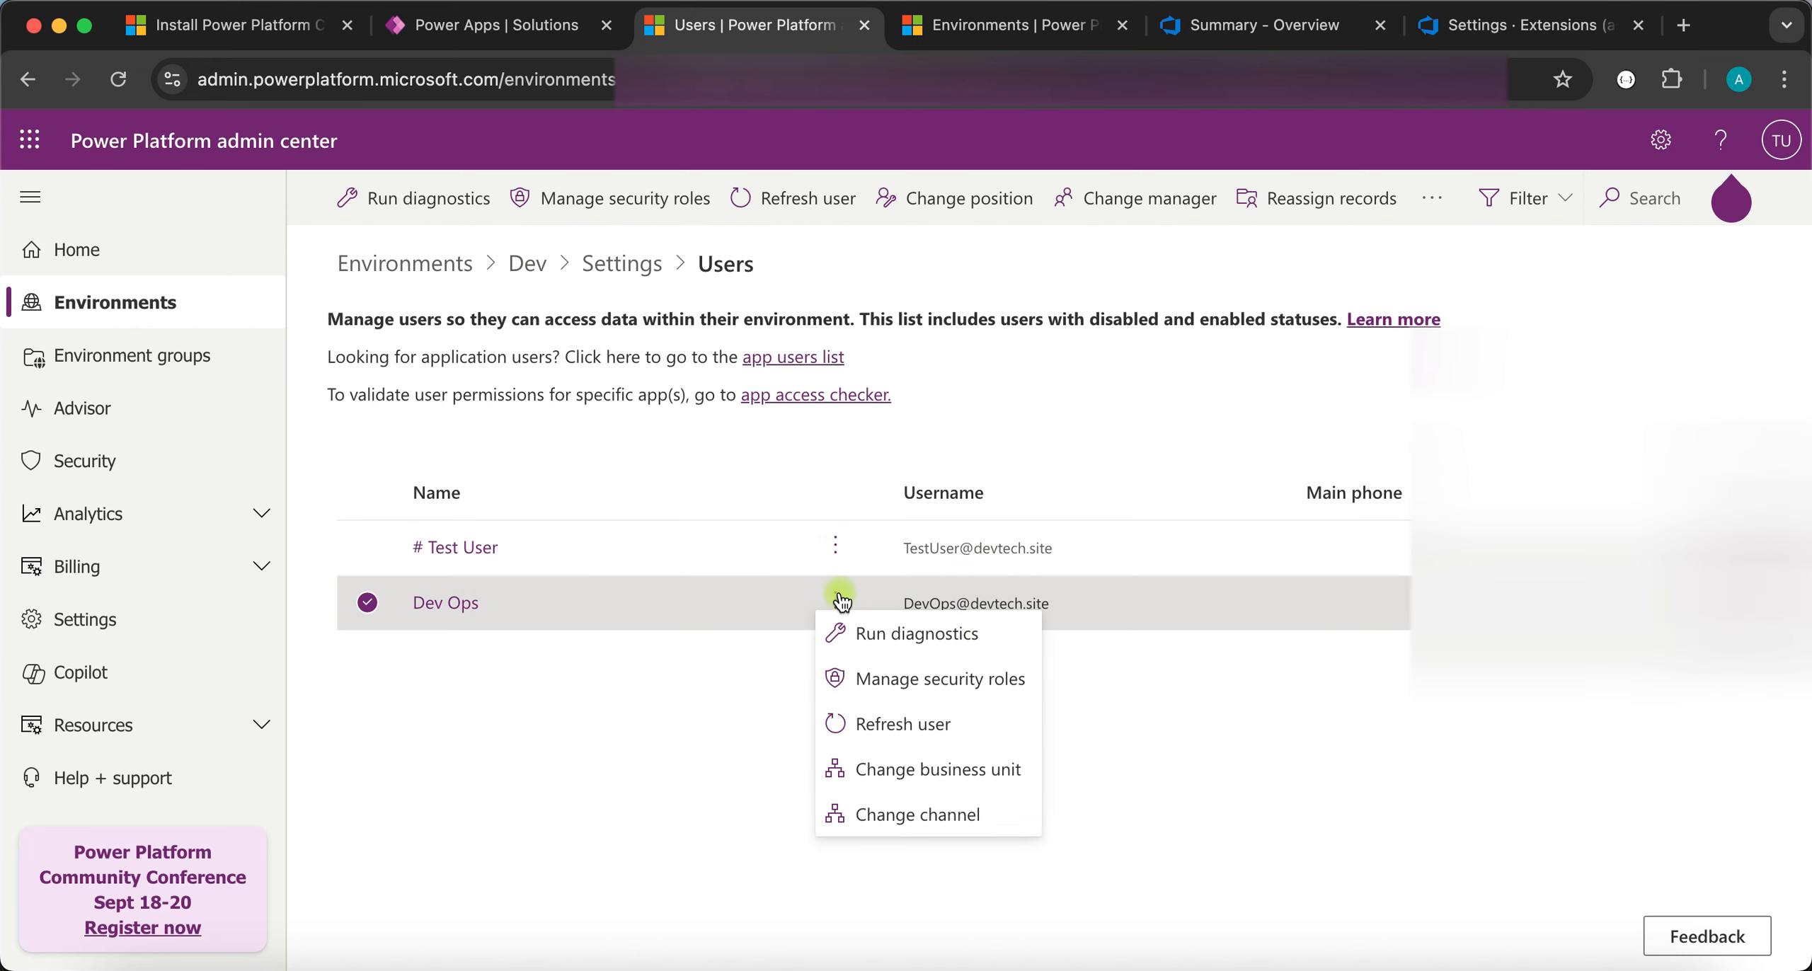
{"action": "left_click", "coordinate": [954, 680]}
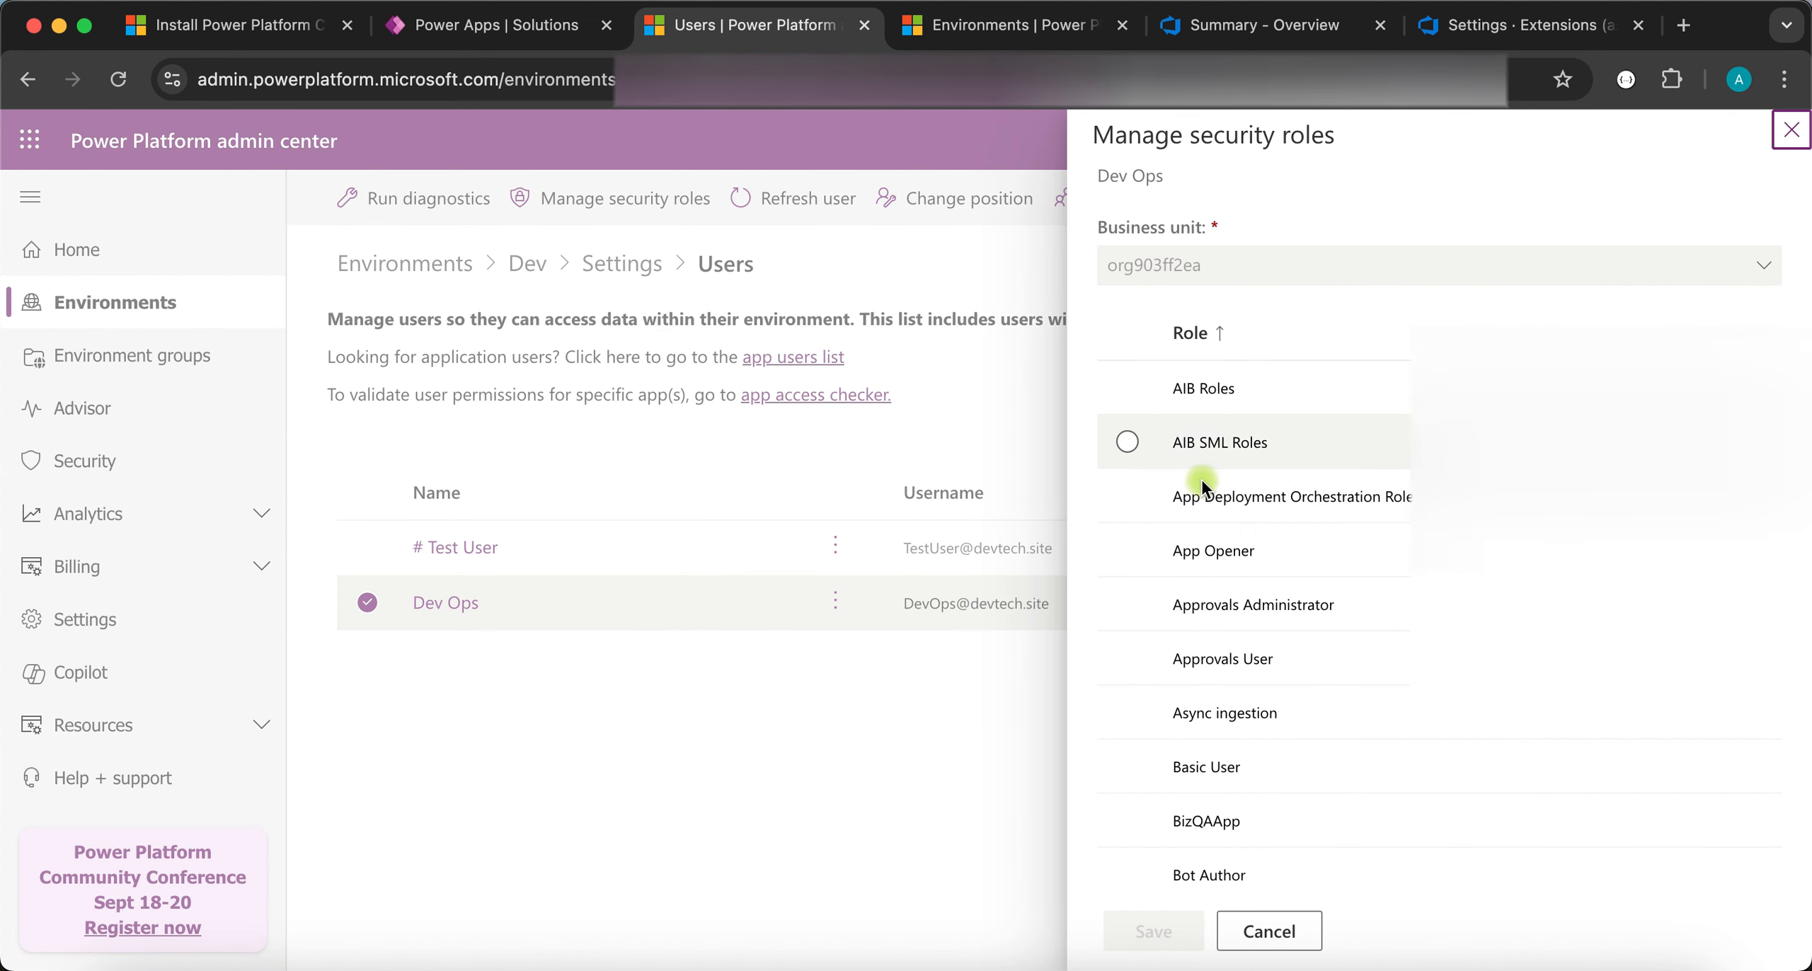
{"action": "scroll", "coordinate": [1193, 708], "scroll_direction": "down", "scroll_amount": 5}
{"action": "scroll", "coordinate": [1192, 707], "scroll_direction": "down", "scroll_amount": 20}
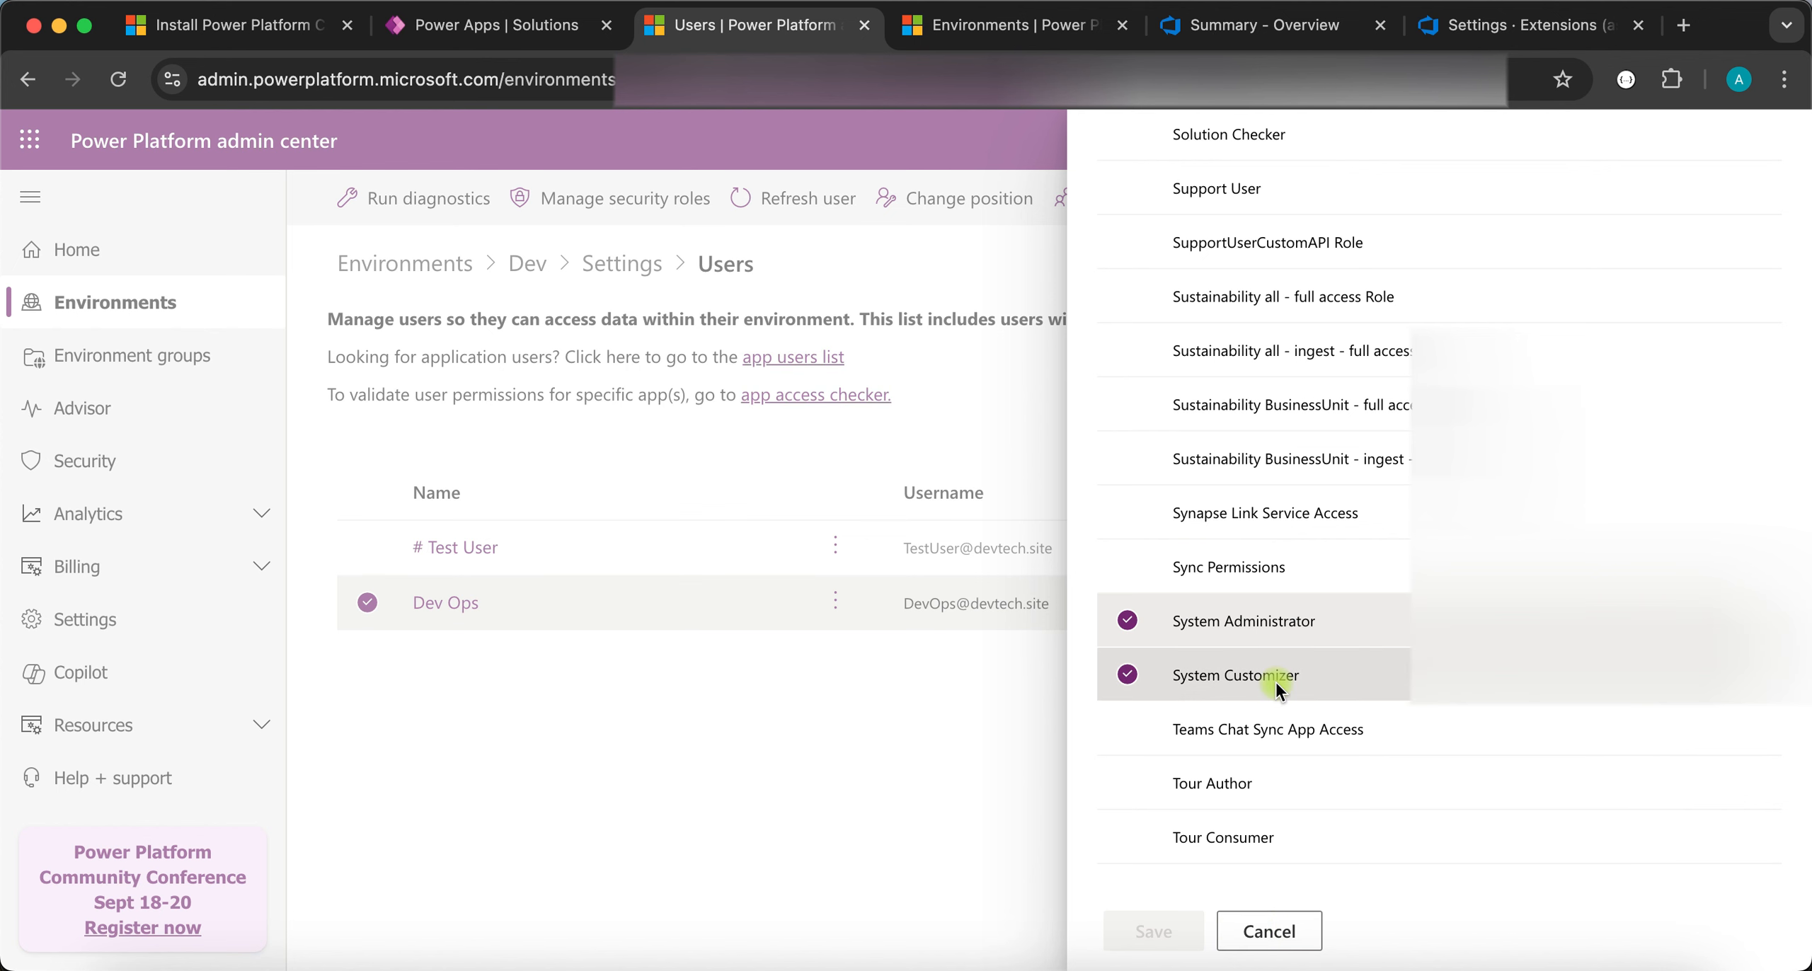
{"action": "left_click", "coordinate": [1264, 929]}
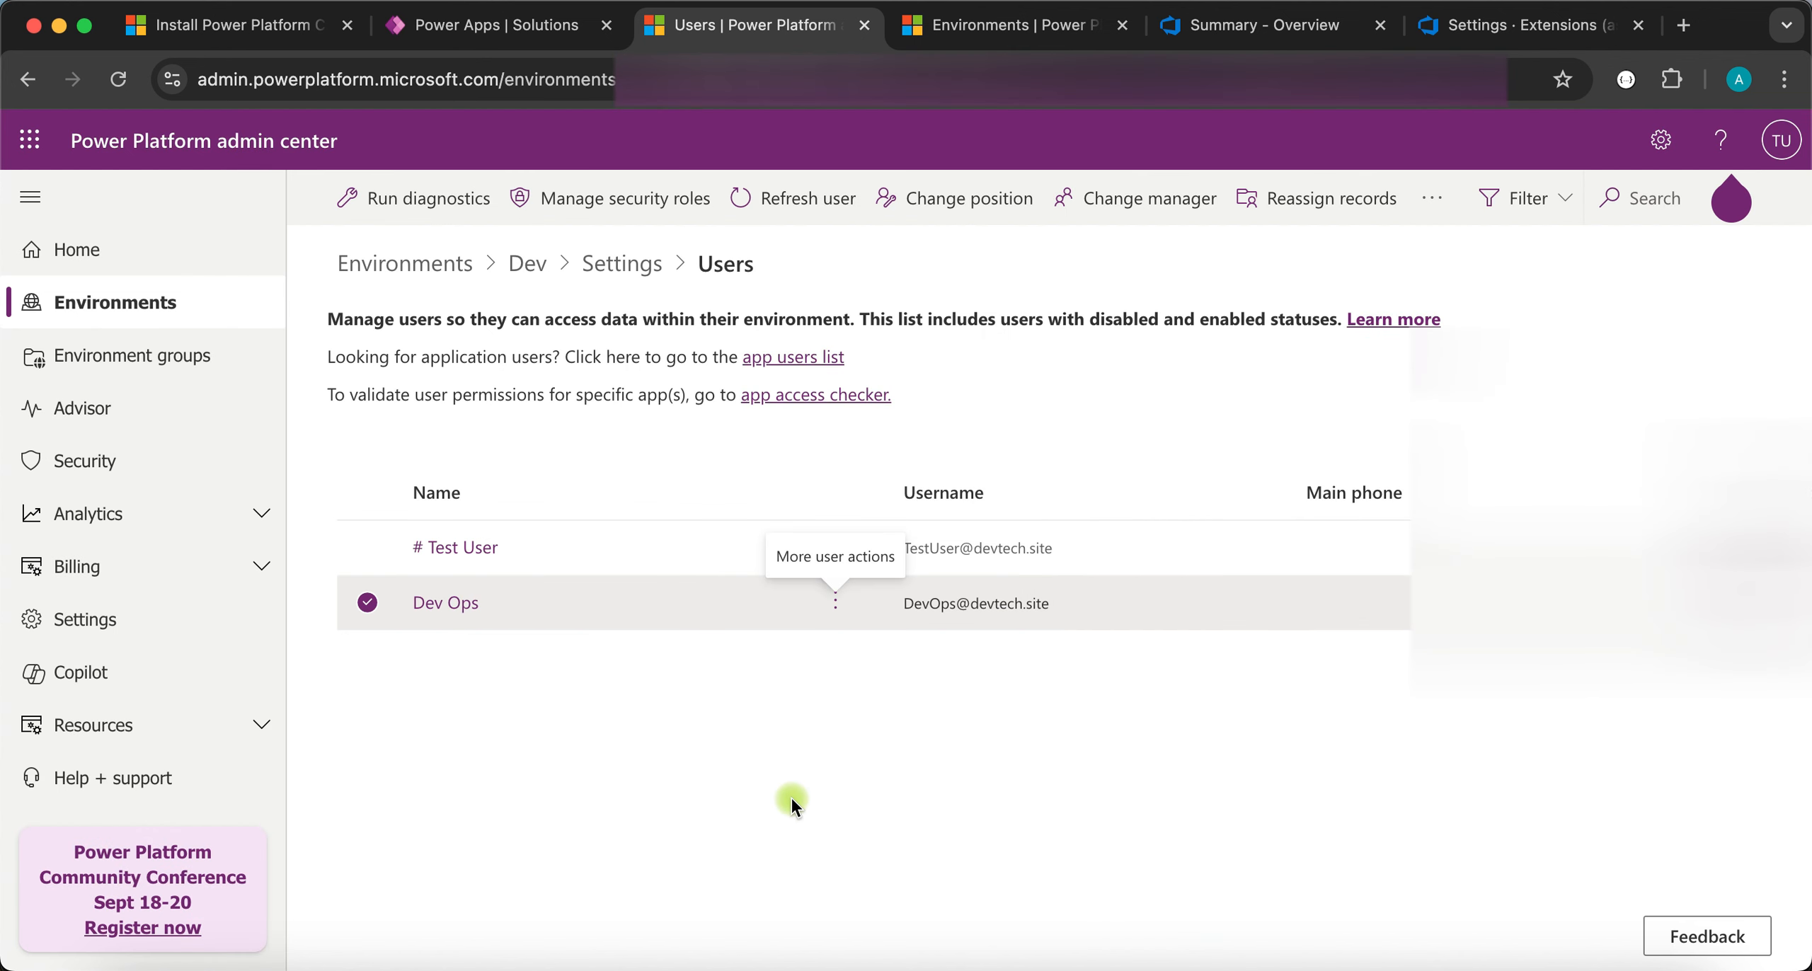
{"action": "left_click", "coordinate": [368, 601]}
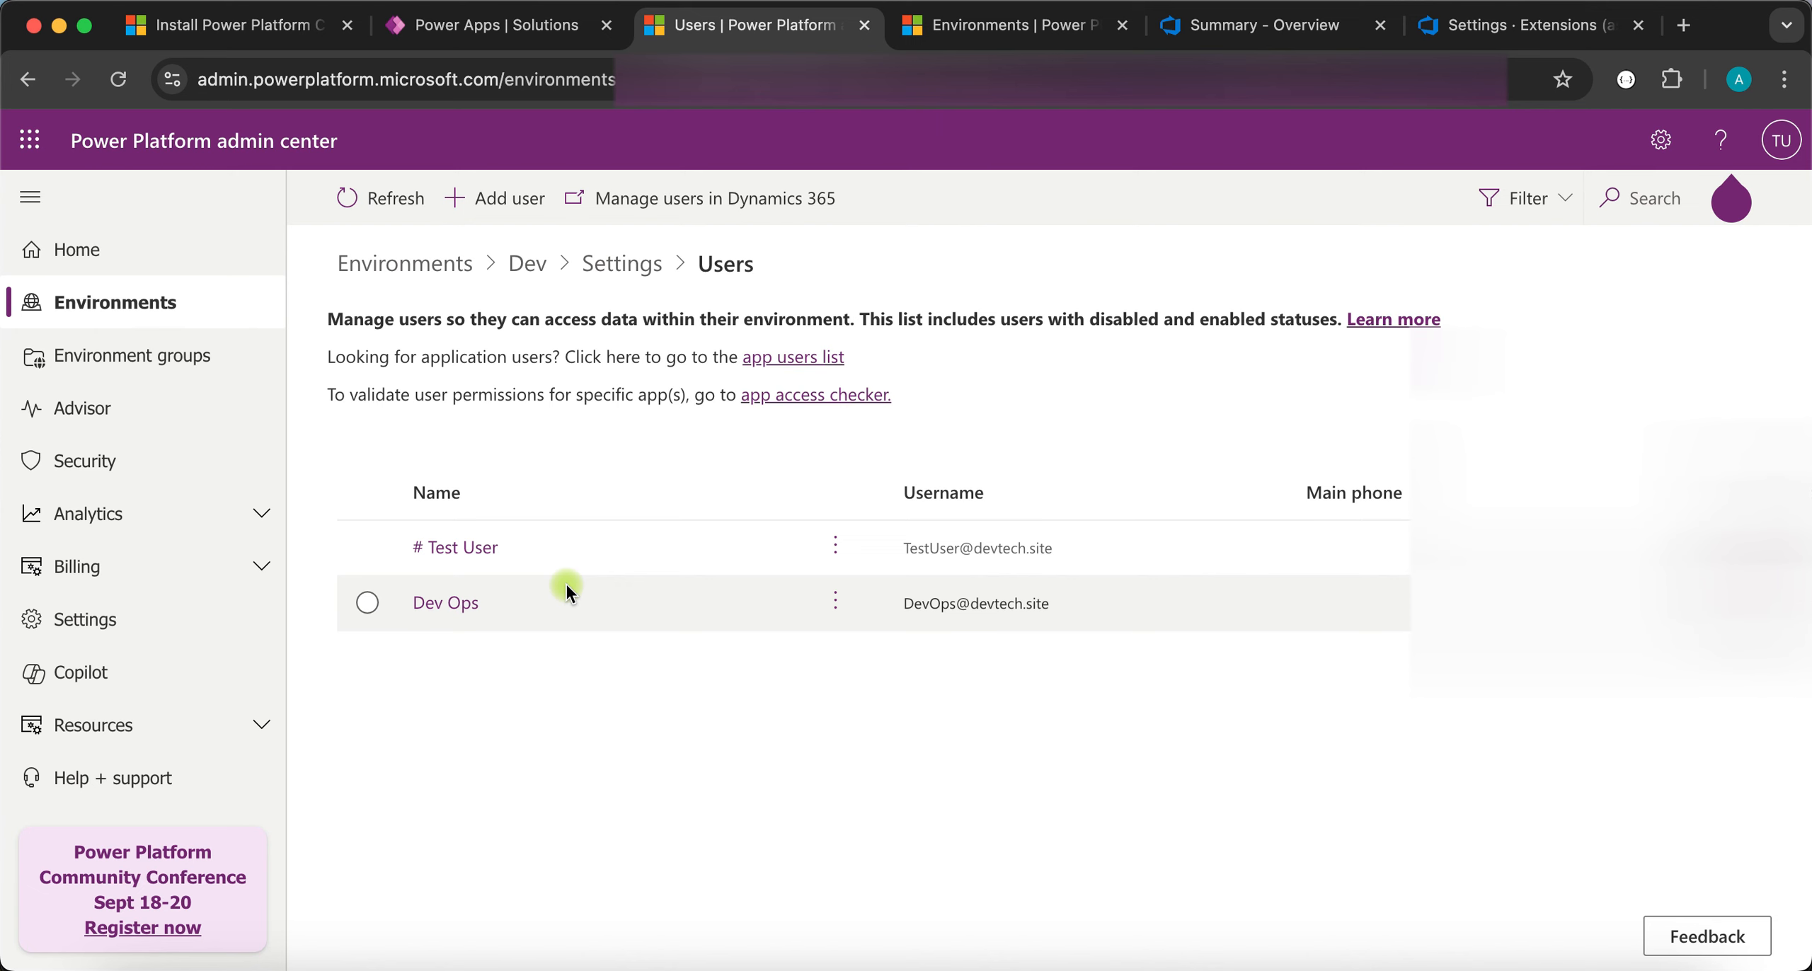
- Open the Dev environment's Application users list under Users + permissions in Settings
{"action": "left_click", "coordinate": [621, 268]}
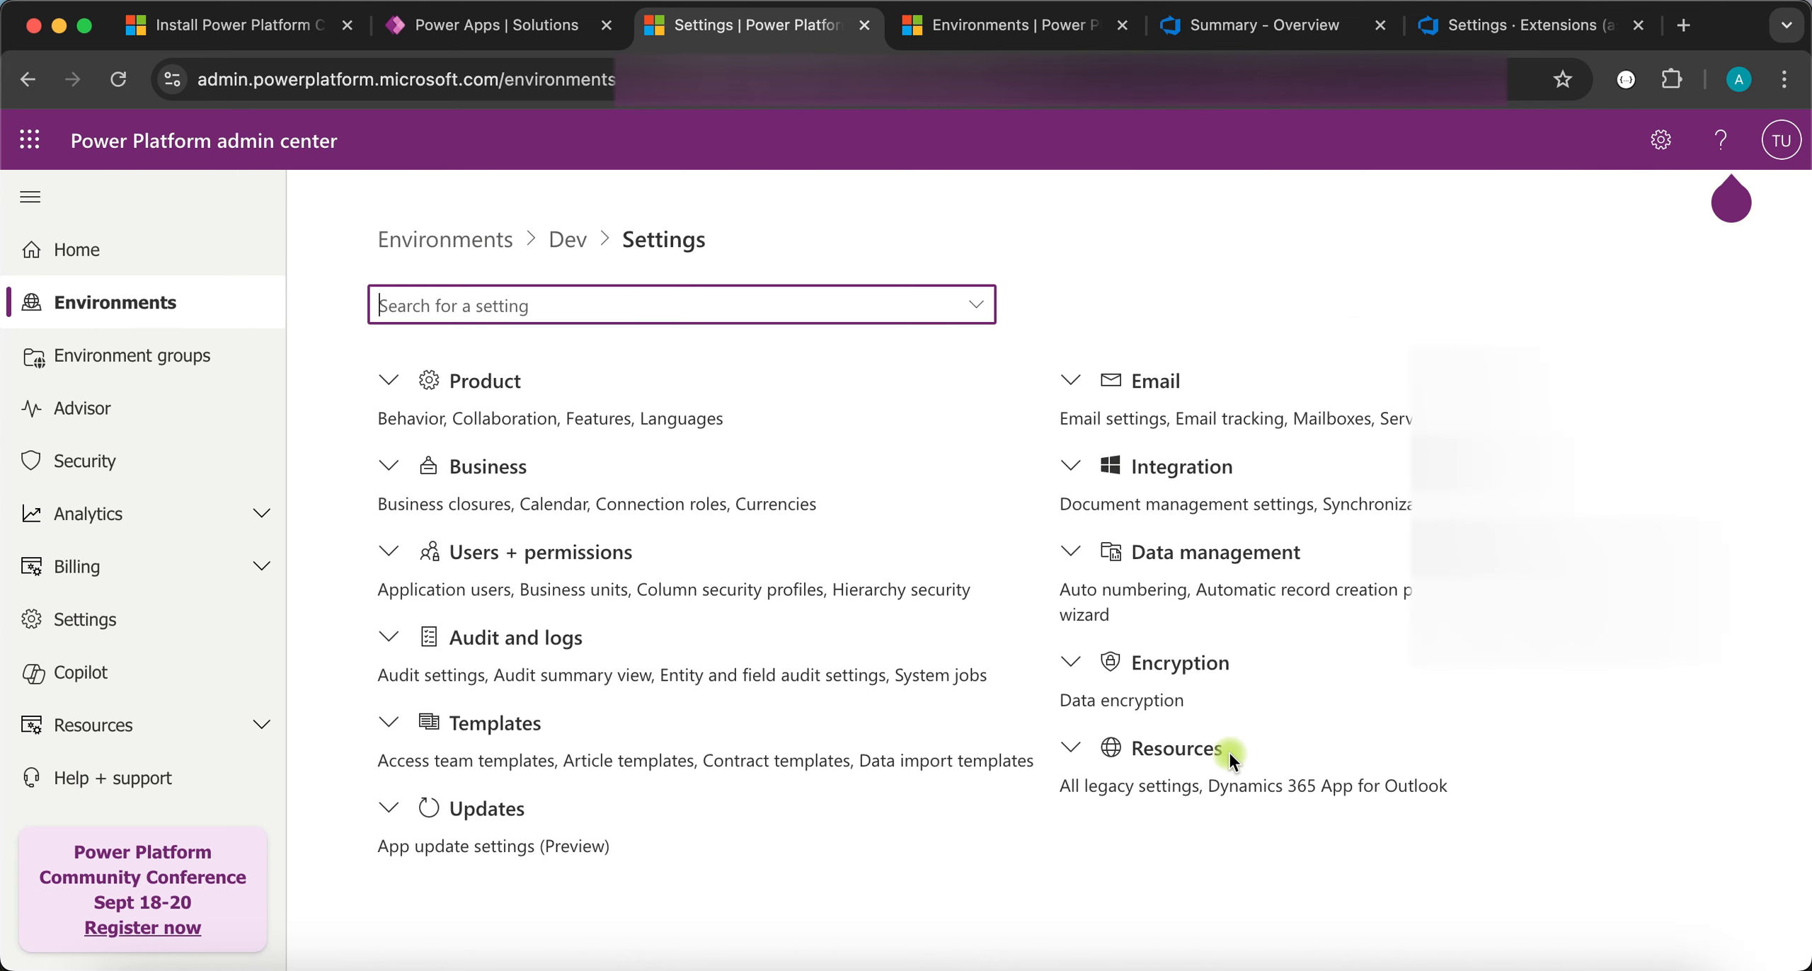
{"action": "left_click", "coordinate": [389, 551]}
{"action": "scroll", "coordinate": [567, 628], "scroll_direction": "down", "scroll_amount": 3}
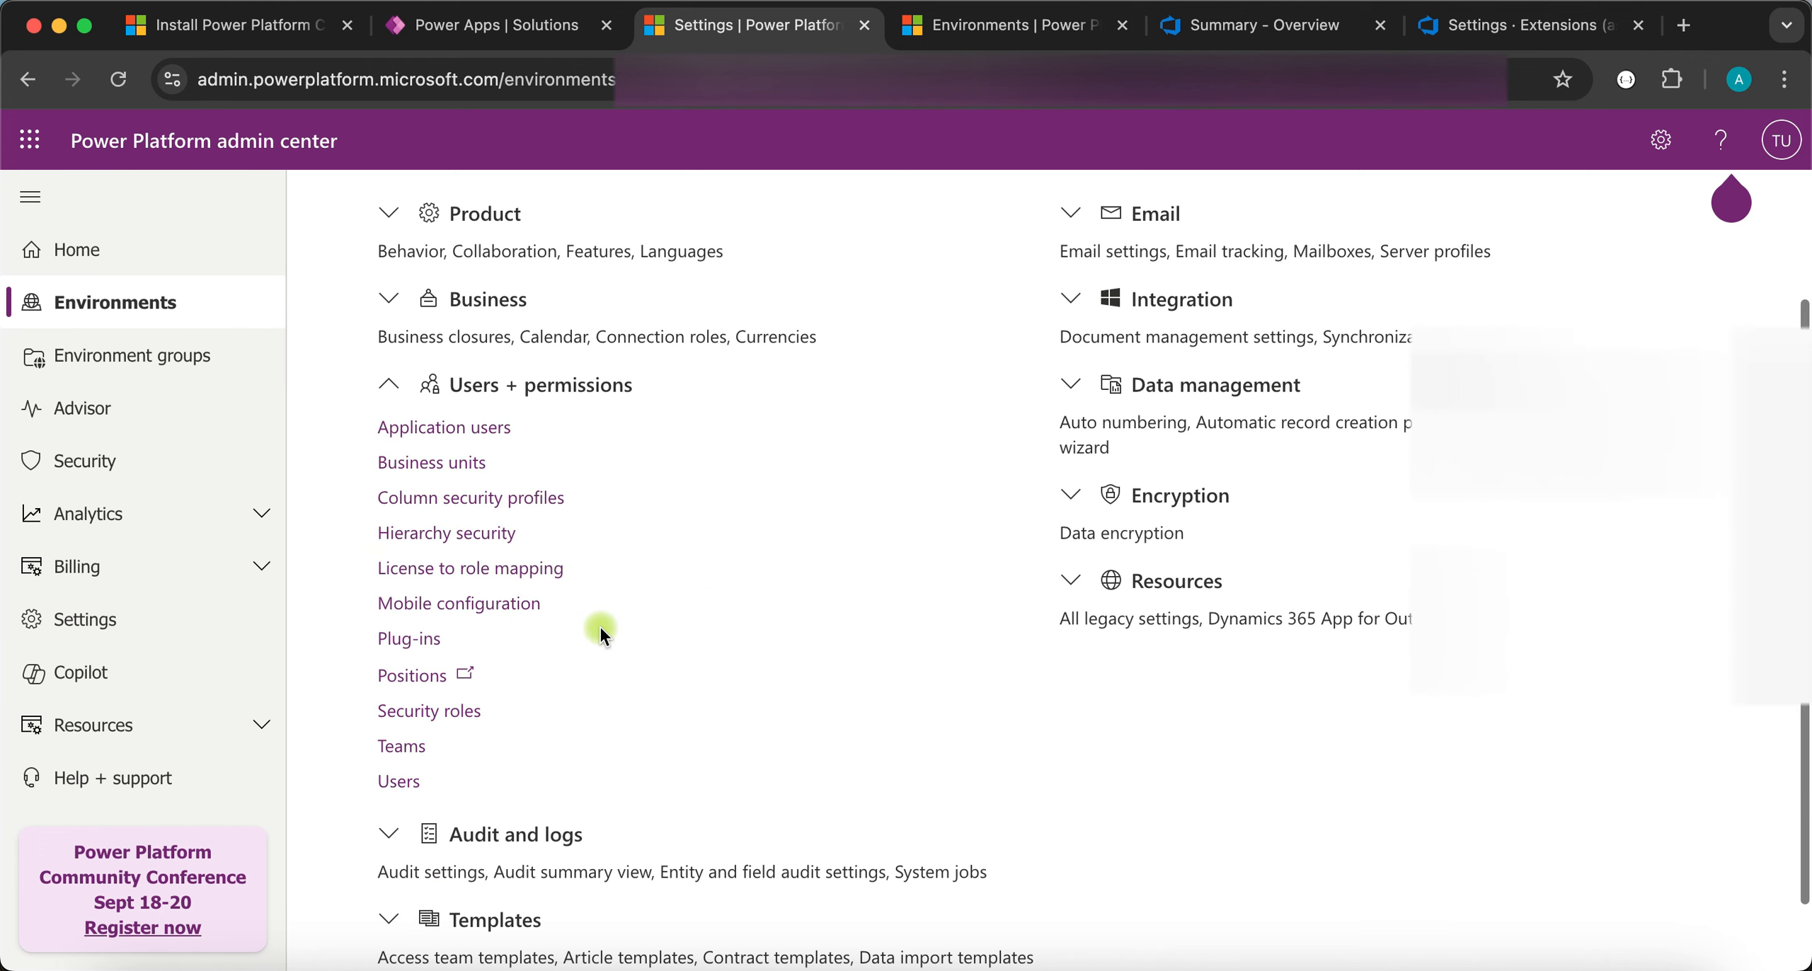
{"action": "left_click", "coordinate": [464, 432]}
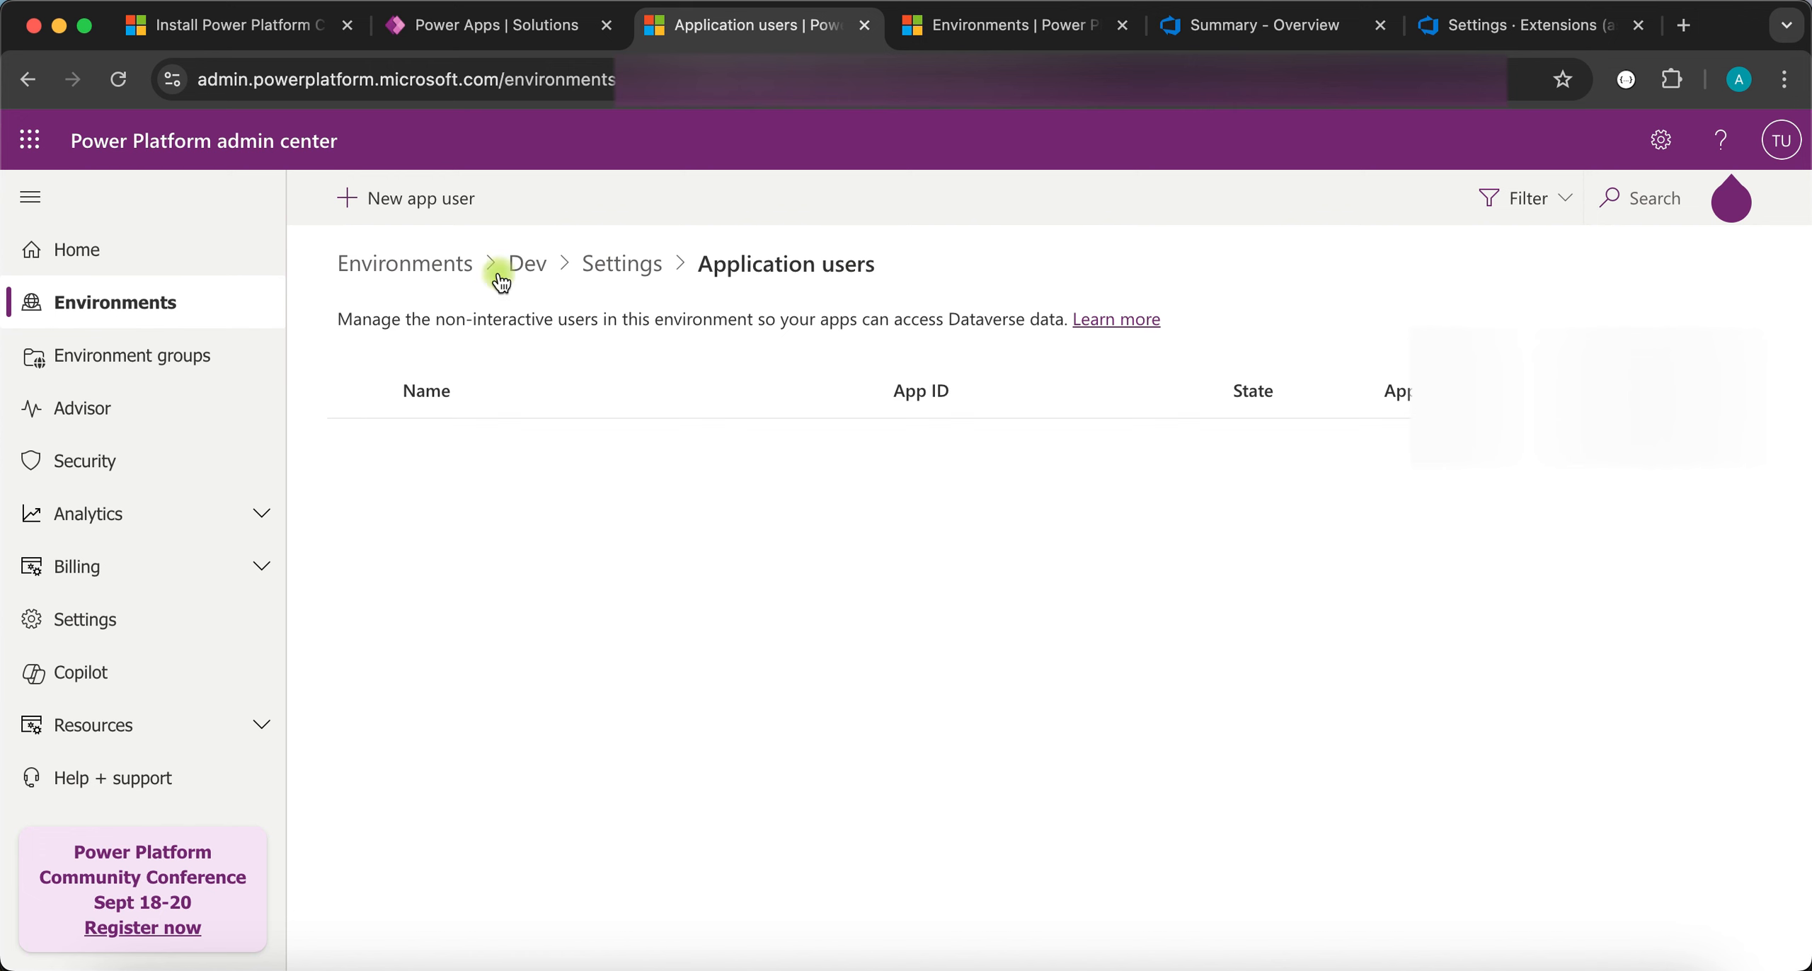
- Open and cancel a New app user form, then return to the PowerPlatformDemo project in Azure DevOps
{"action": "left_click", "coordinate": [437, 206]}
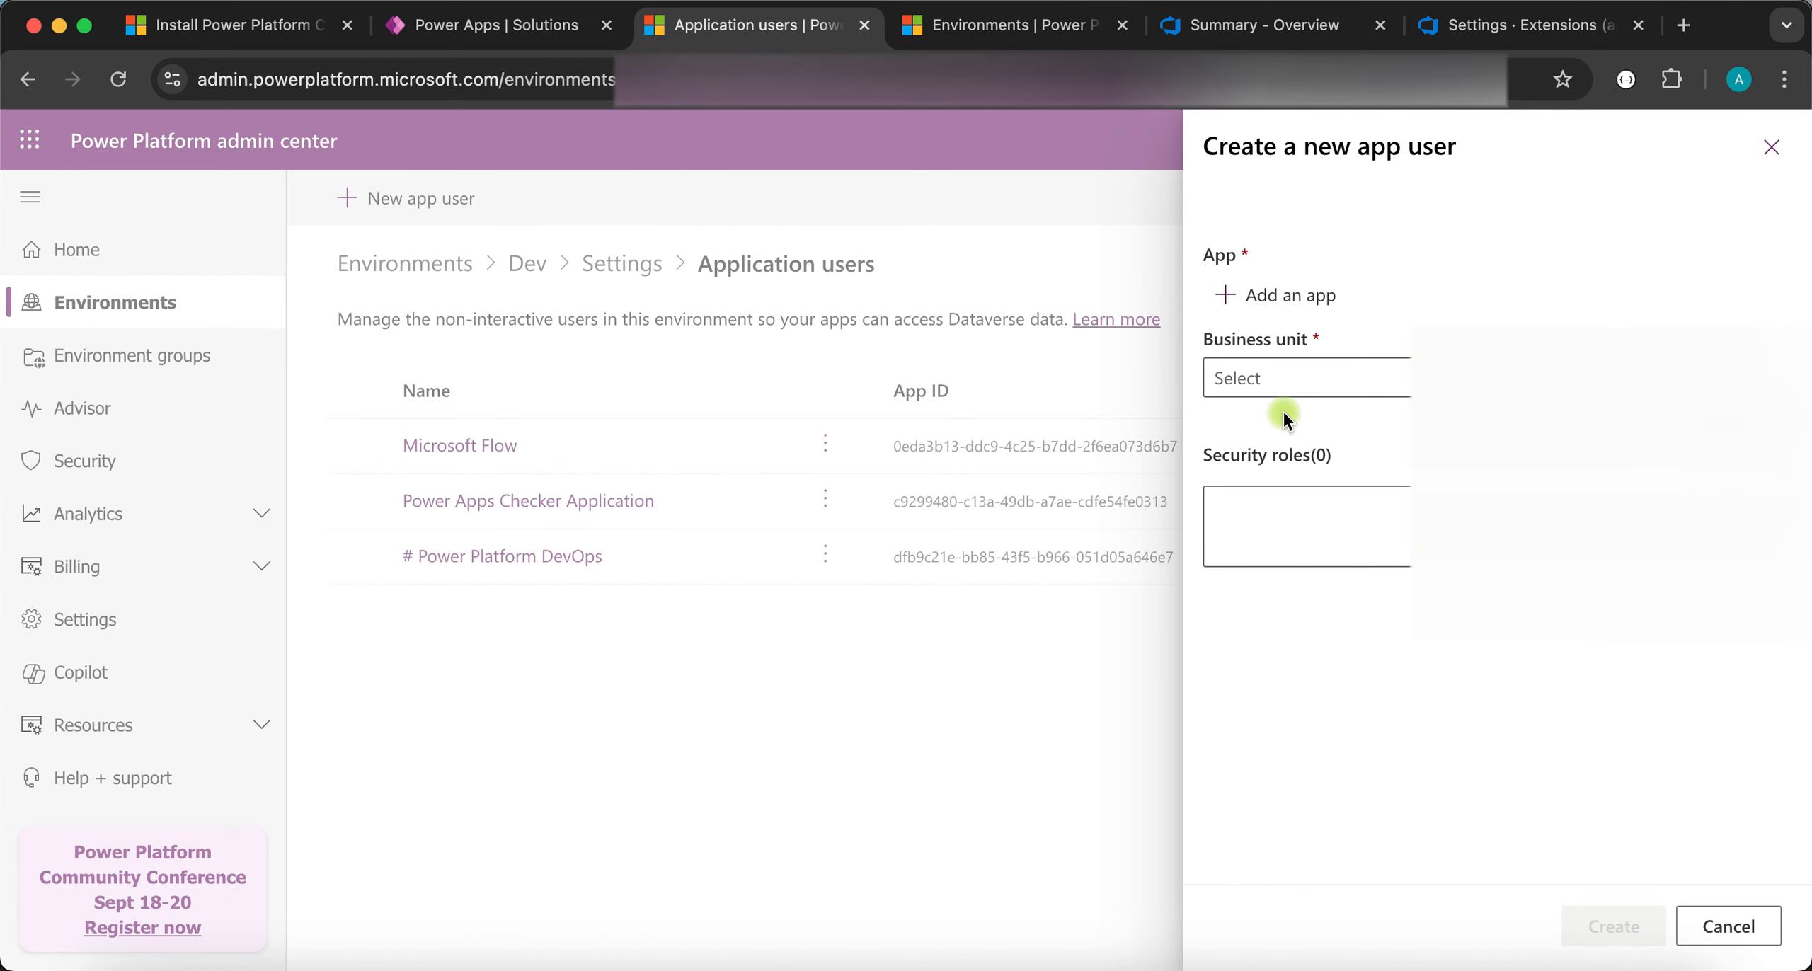
{"action": "left_click", "coordinate": [1729, 928]}
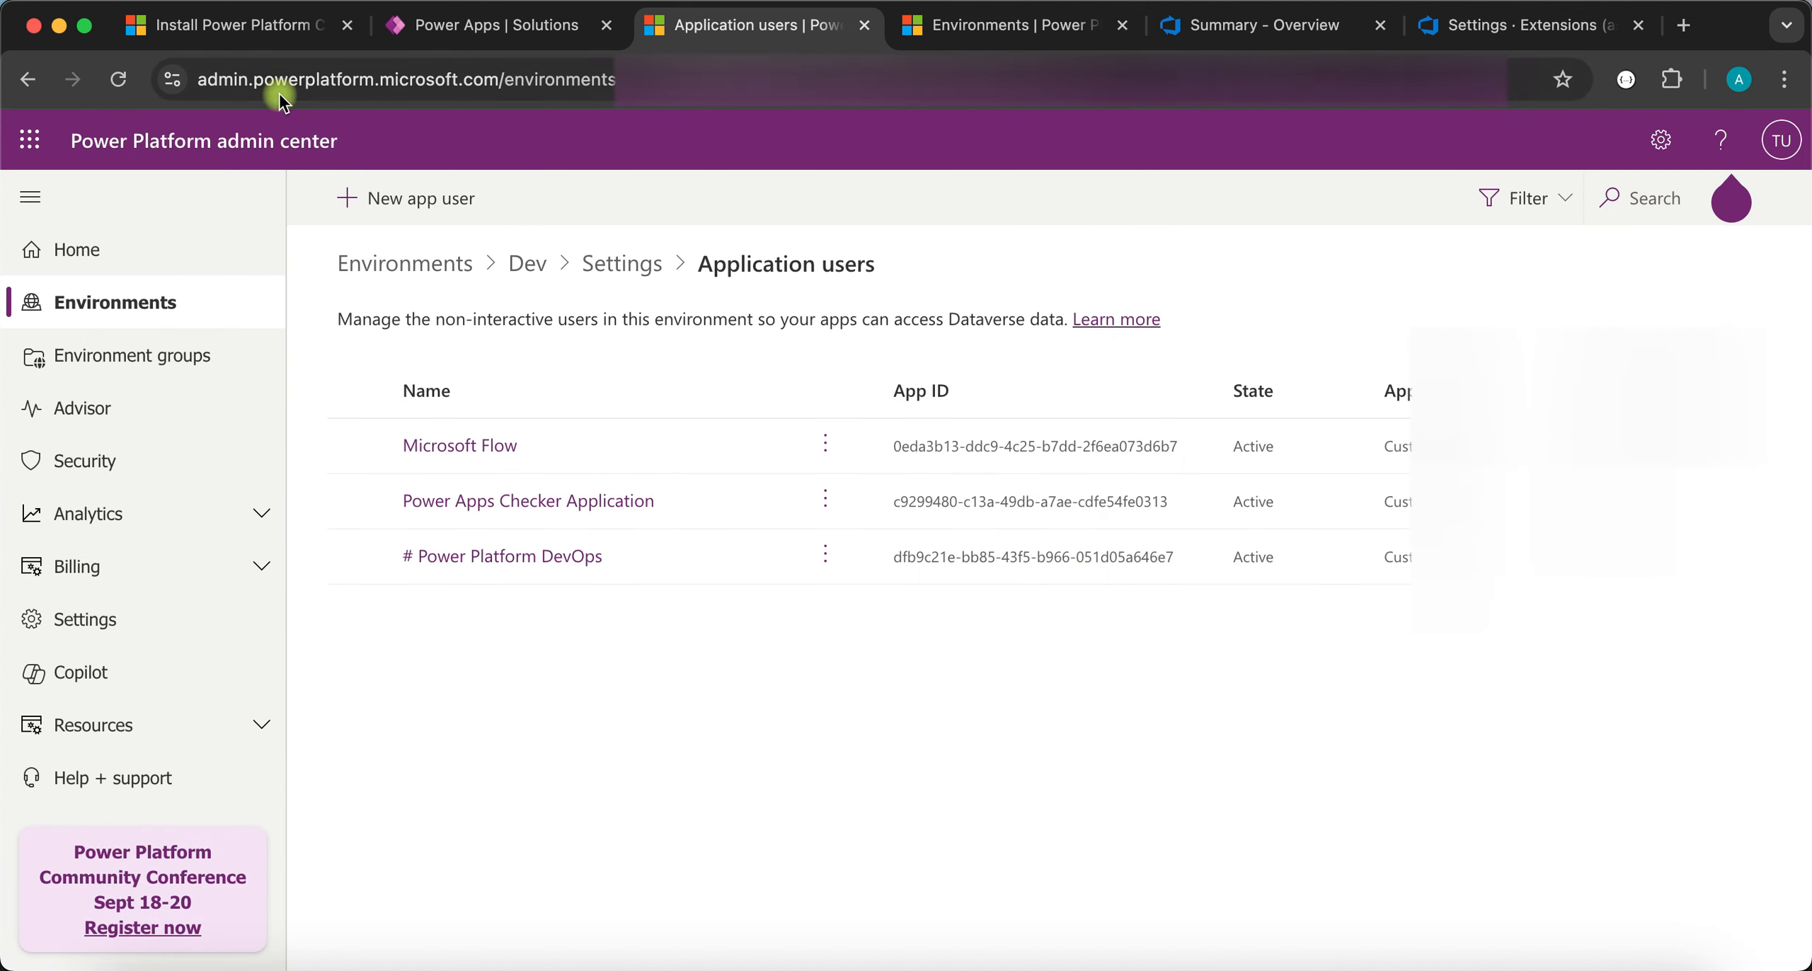
{"action": "left_click", "coordinate": [601, 267]}
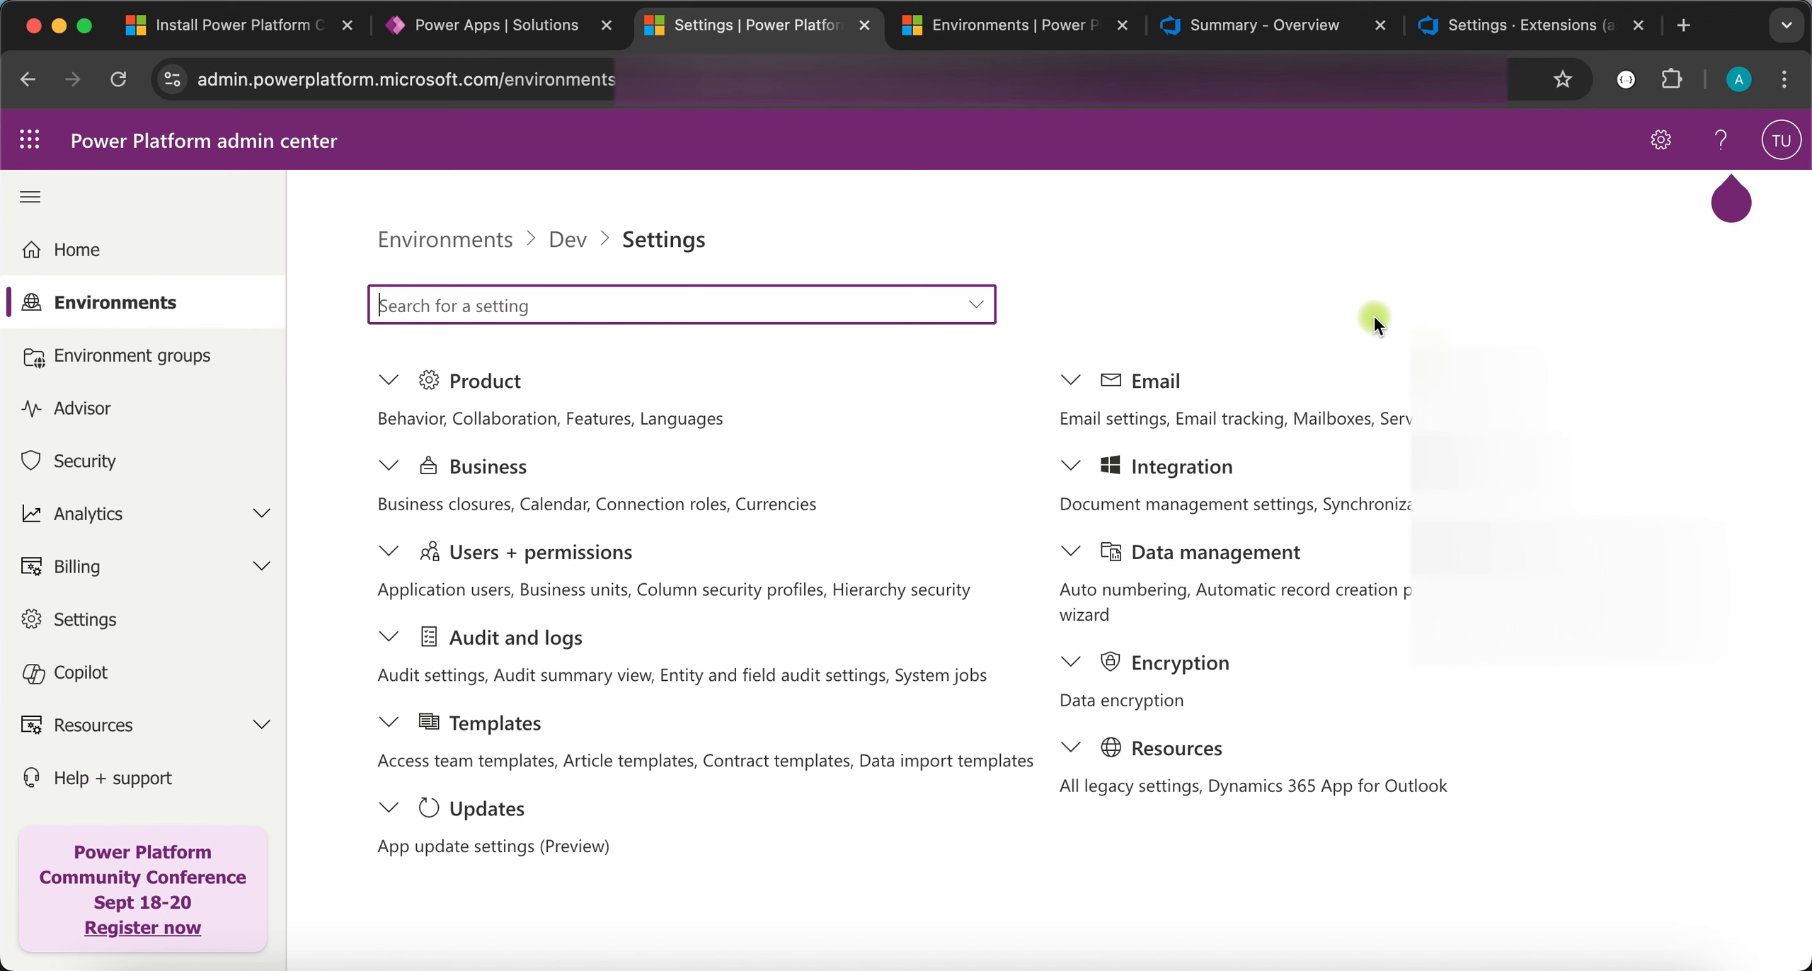
{"action": "left_click", "coordinate": [1246, 36]}
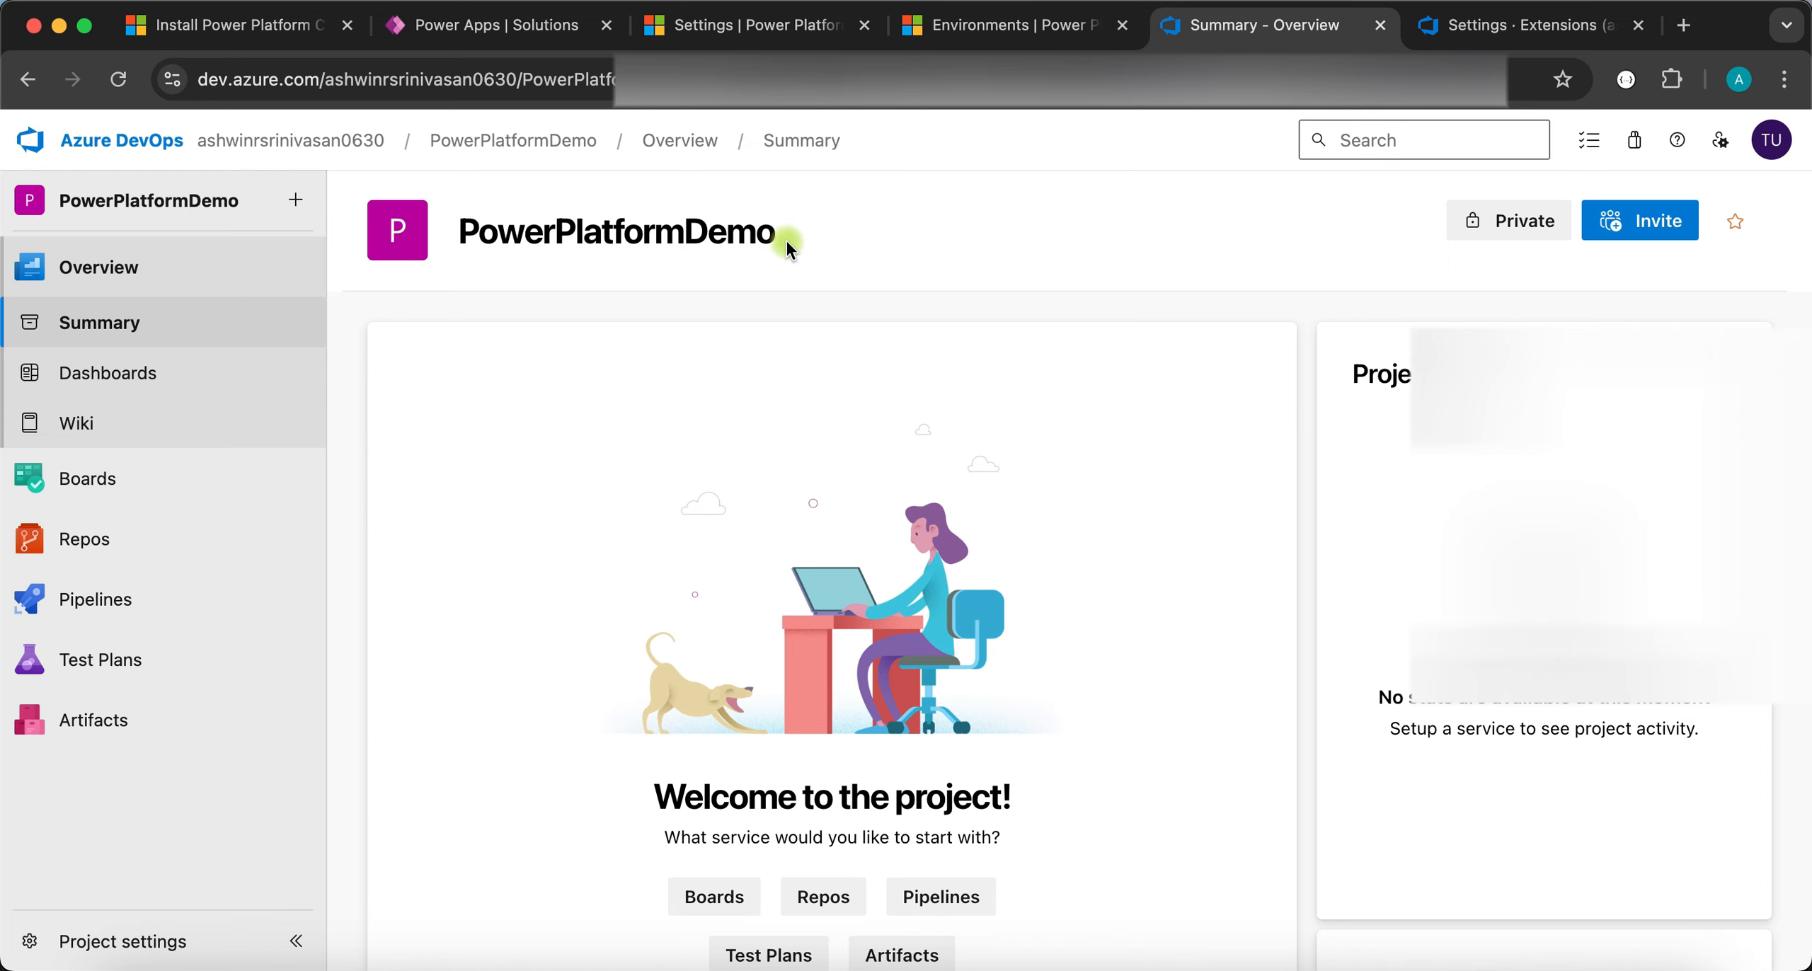
- Go from the PowerPlatformDemo summary to Repos > Files and check the repository list
{"action": "left_click_drag", "start_coordinate": [787, 237], "coordinate": [470, 231]}
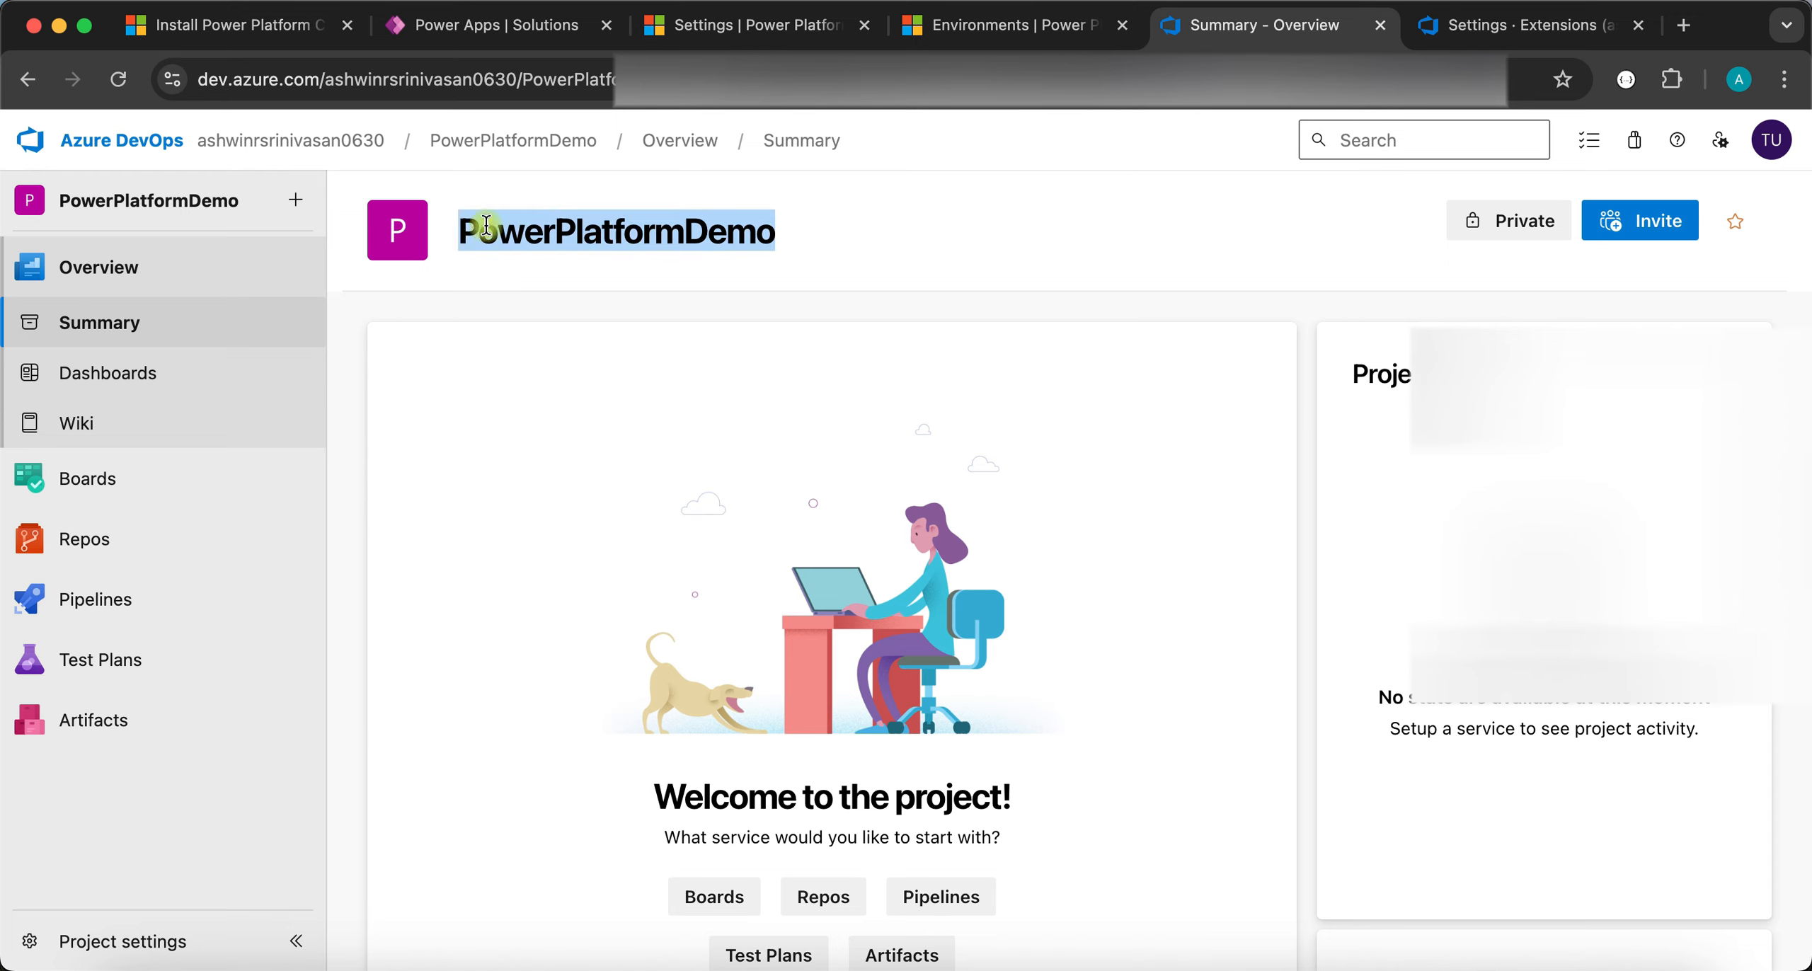
{"action": "left_click", "coordinate": [970, 255]}
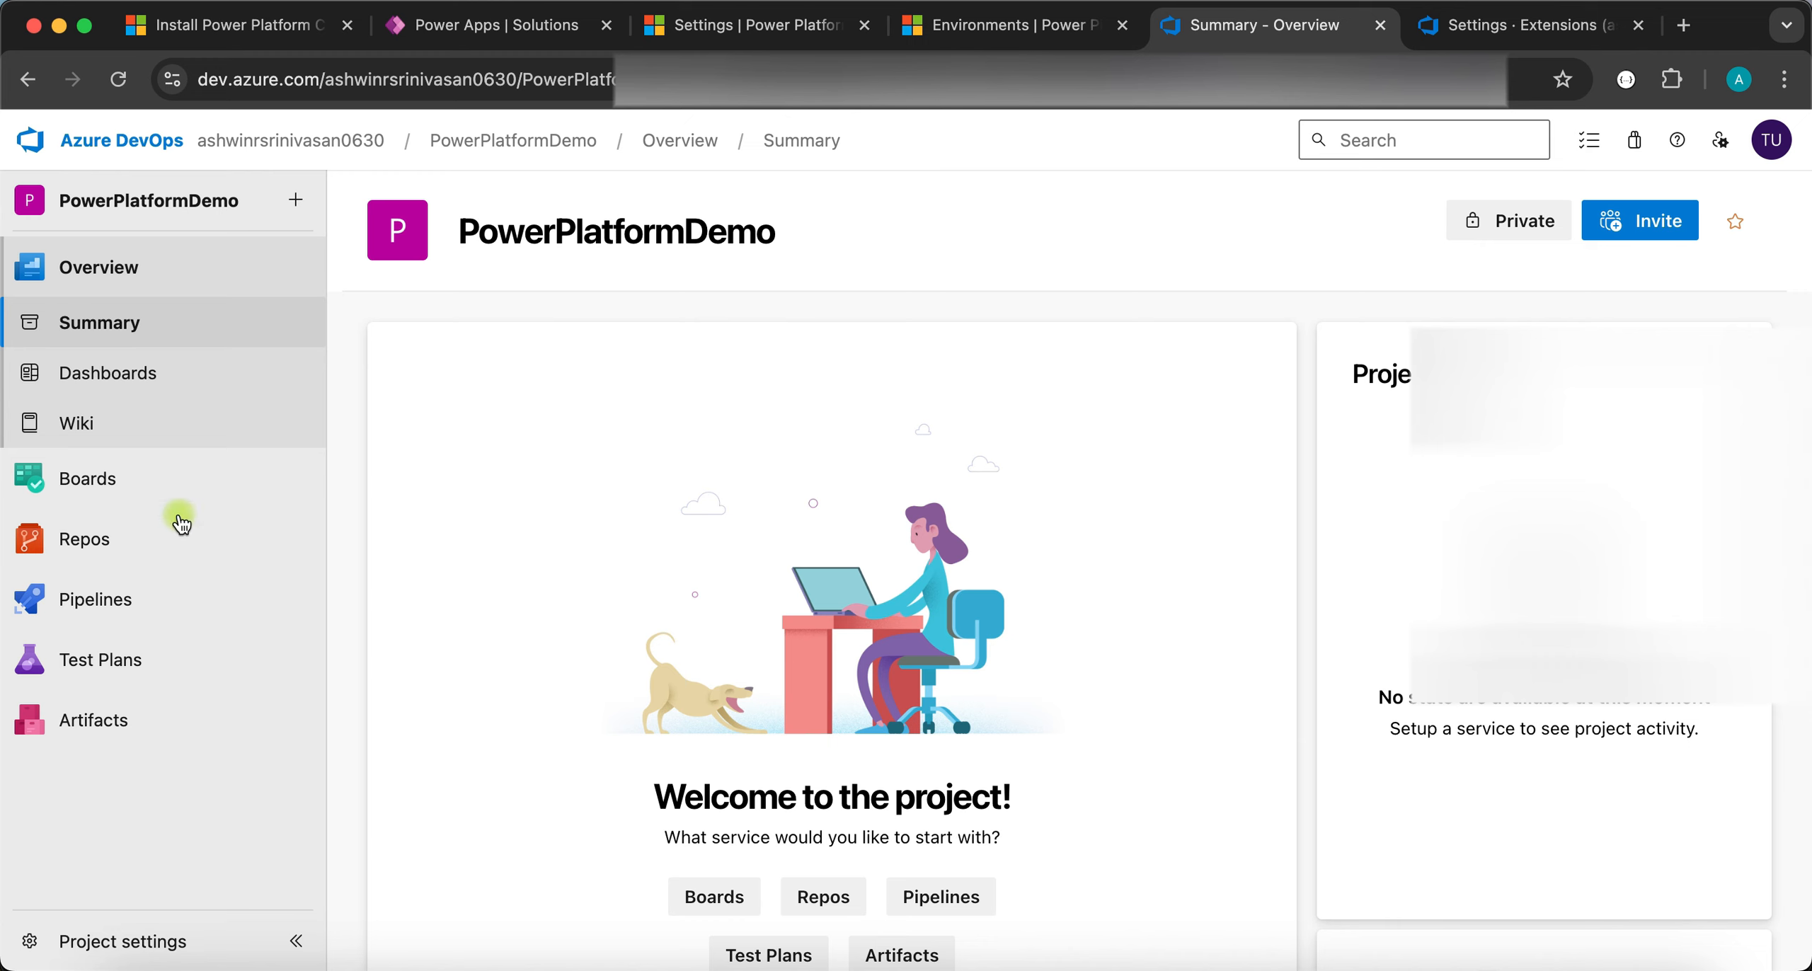
{"action": "mouse_move", "coordinate": [135, 561]}
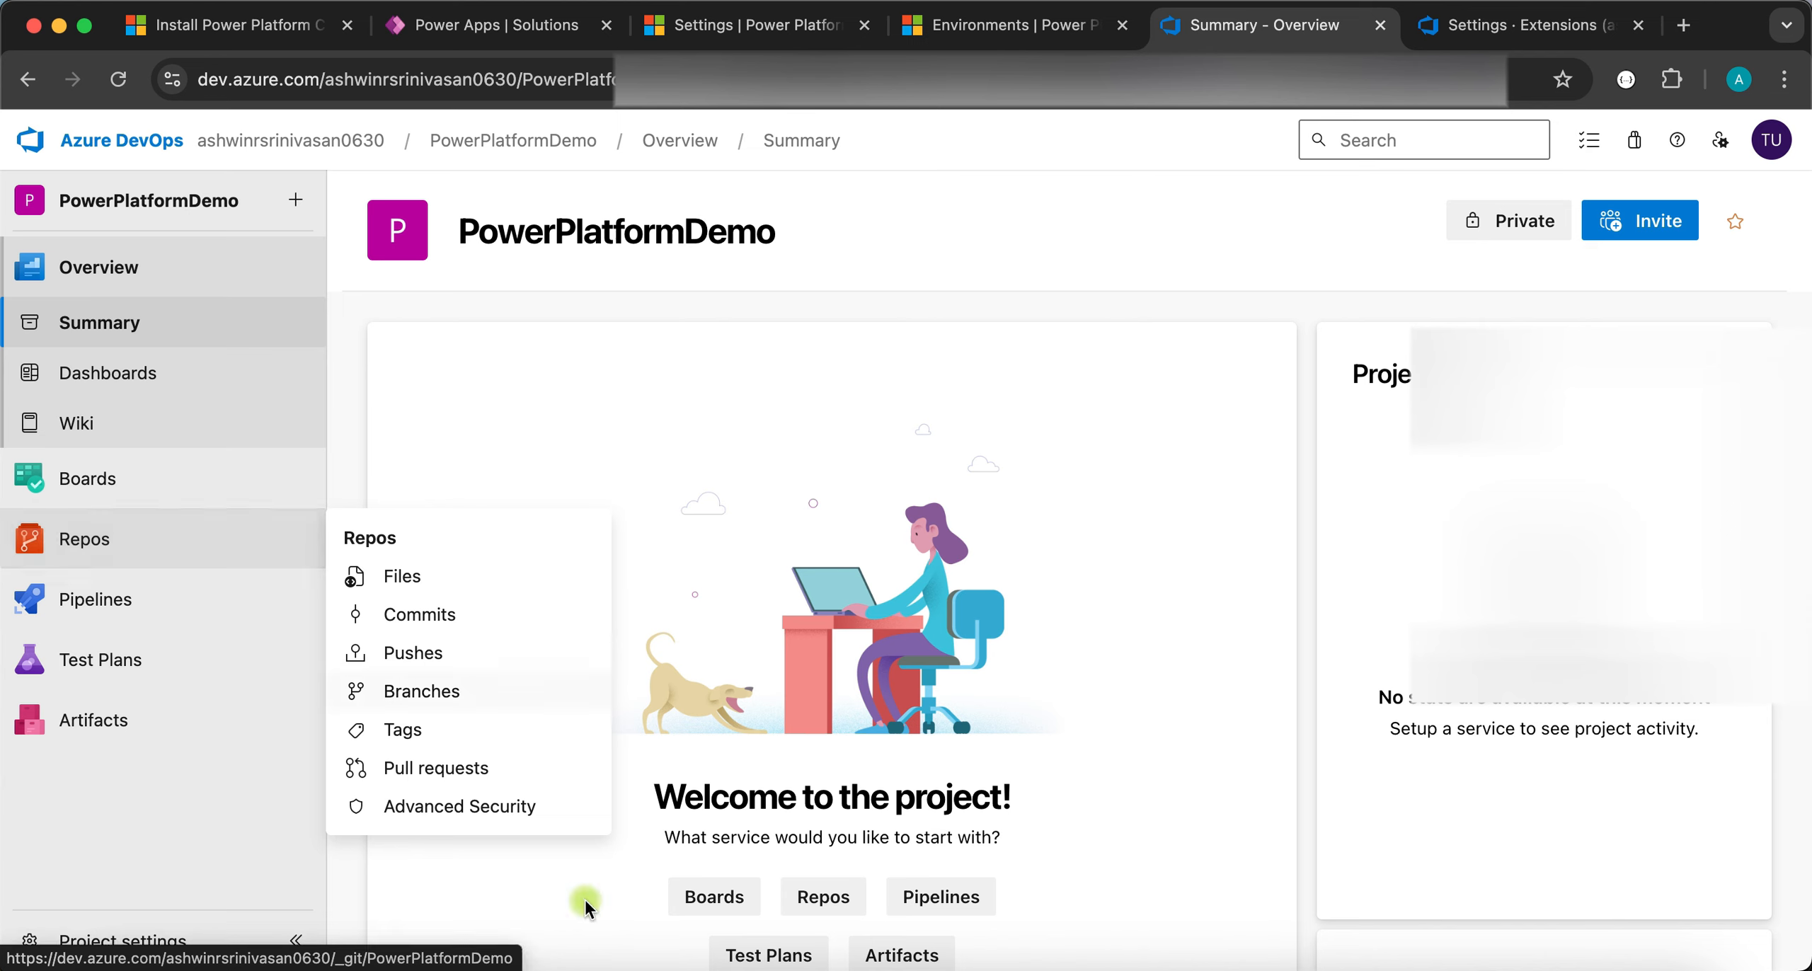
{"action": "mouse_move", "coordinate": [754, 959]}
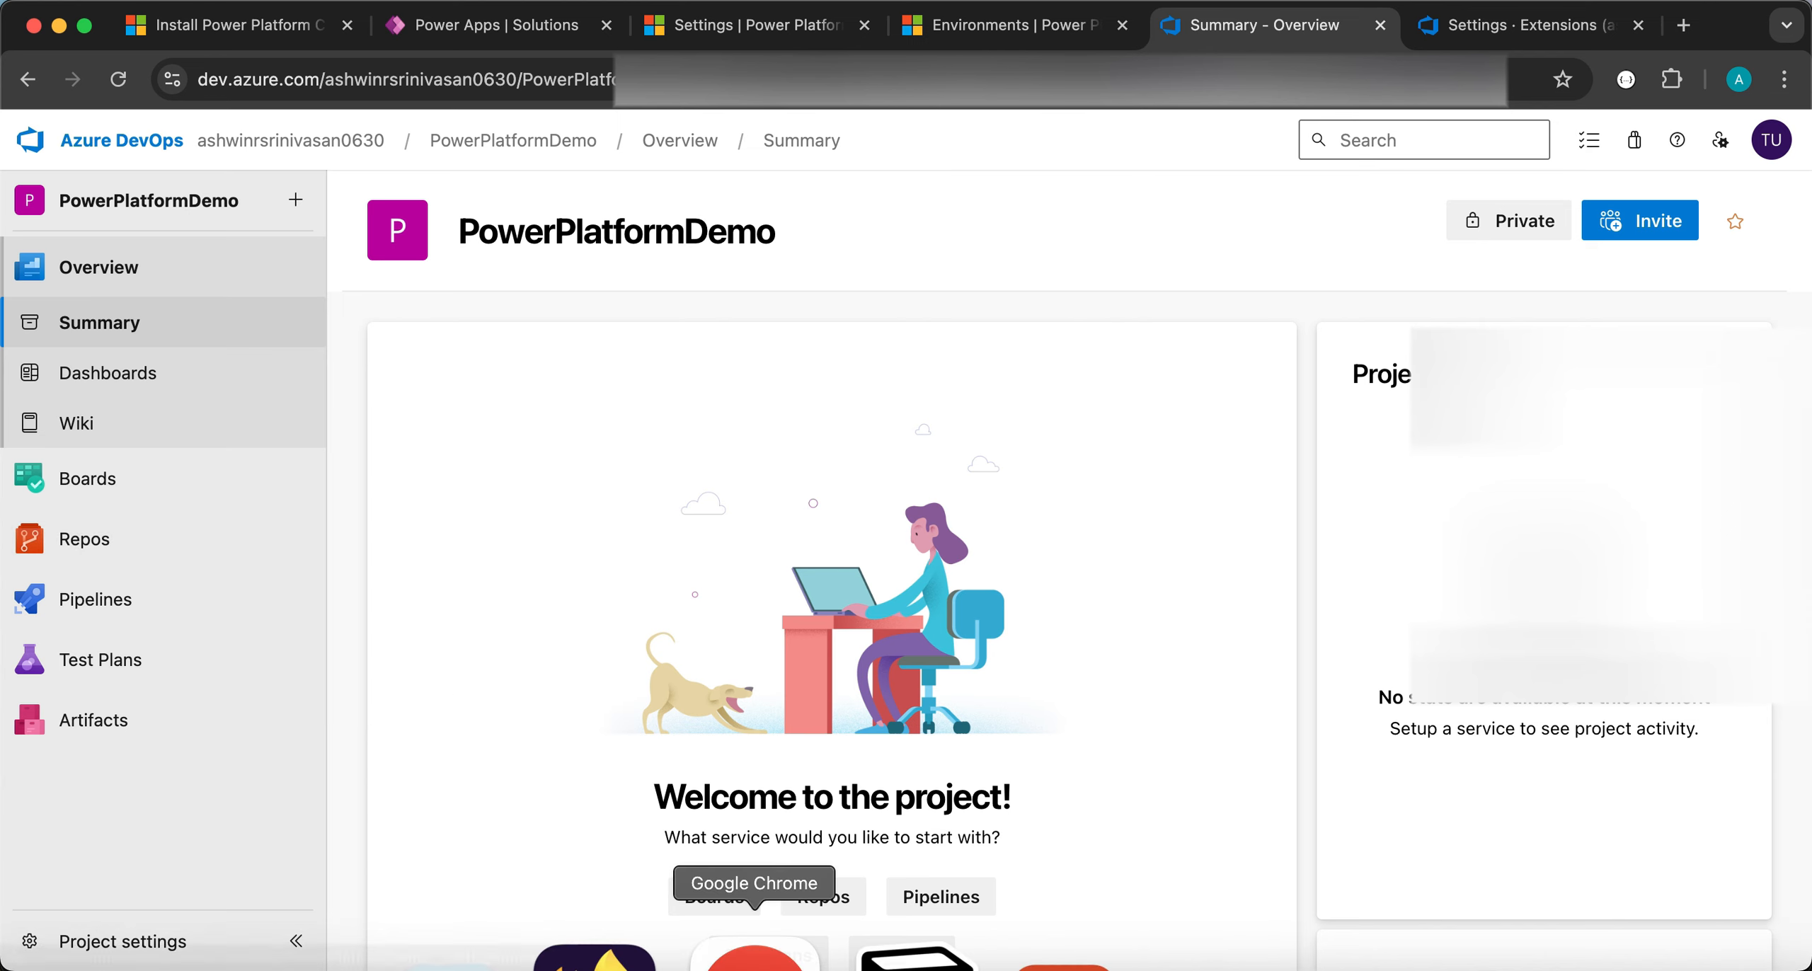
{"action": "left_click", "coordinate": [124, 544]}
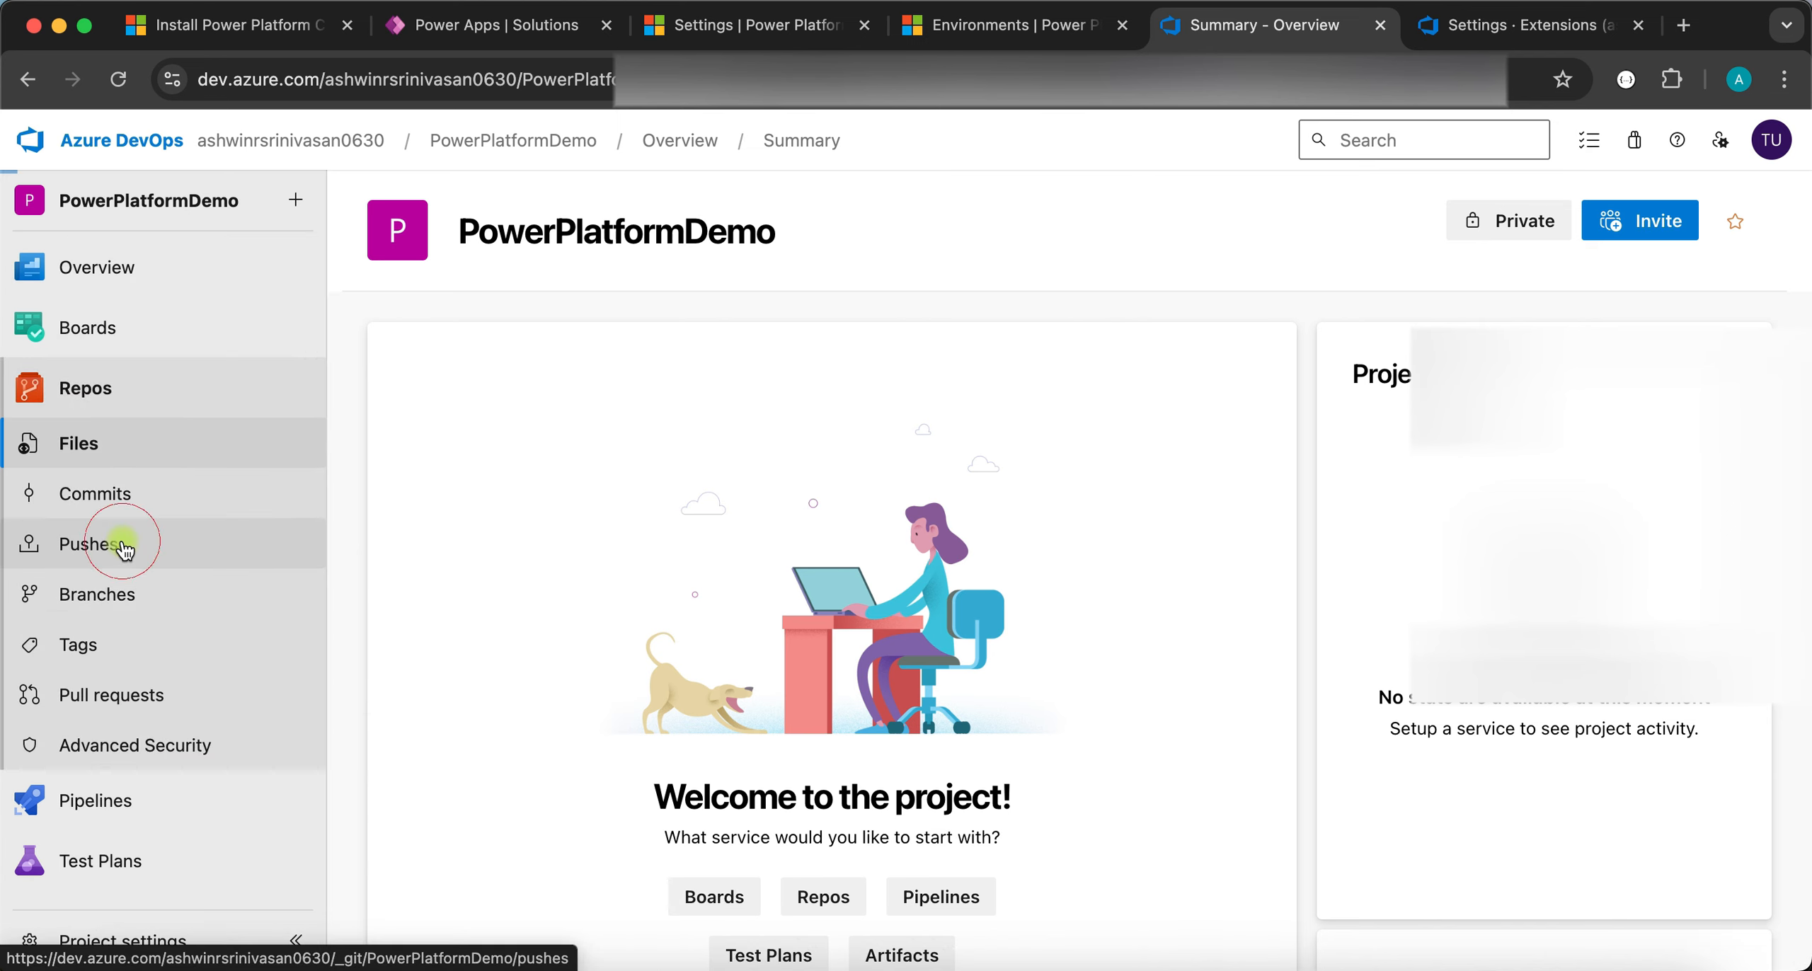
{"action": "left_click", "coordinate": [122, 457]}
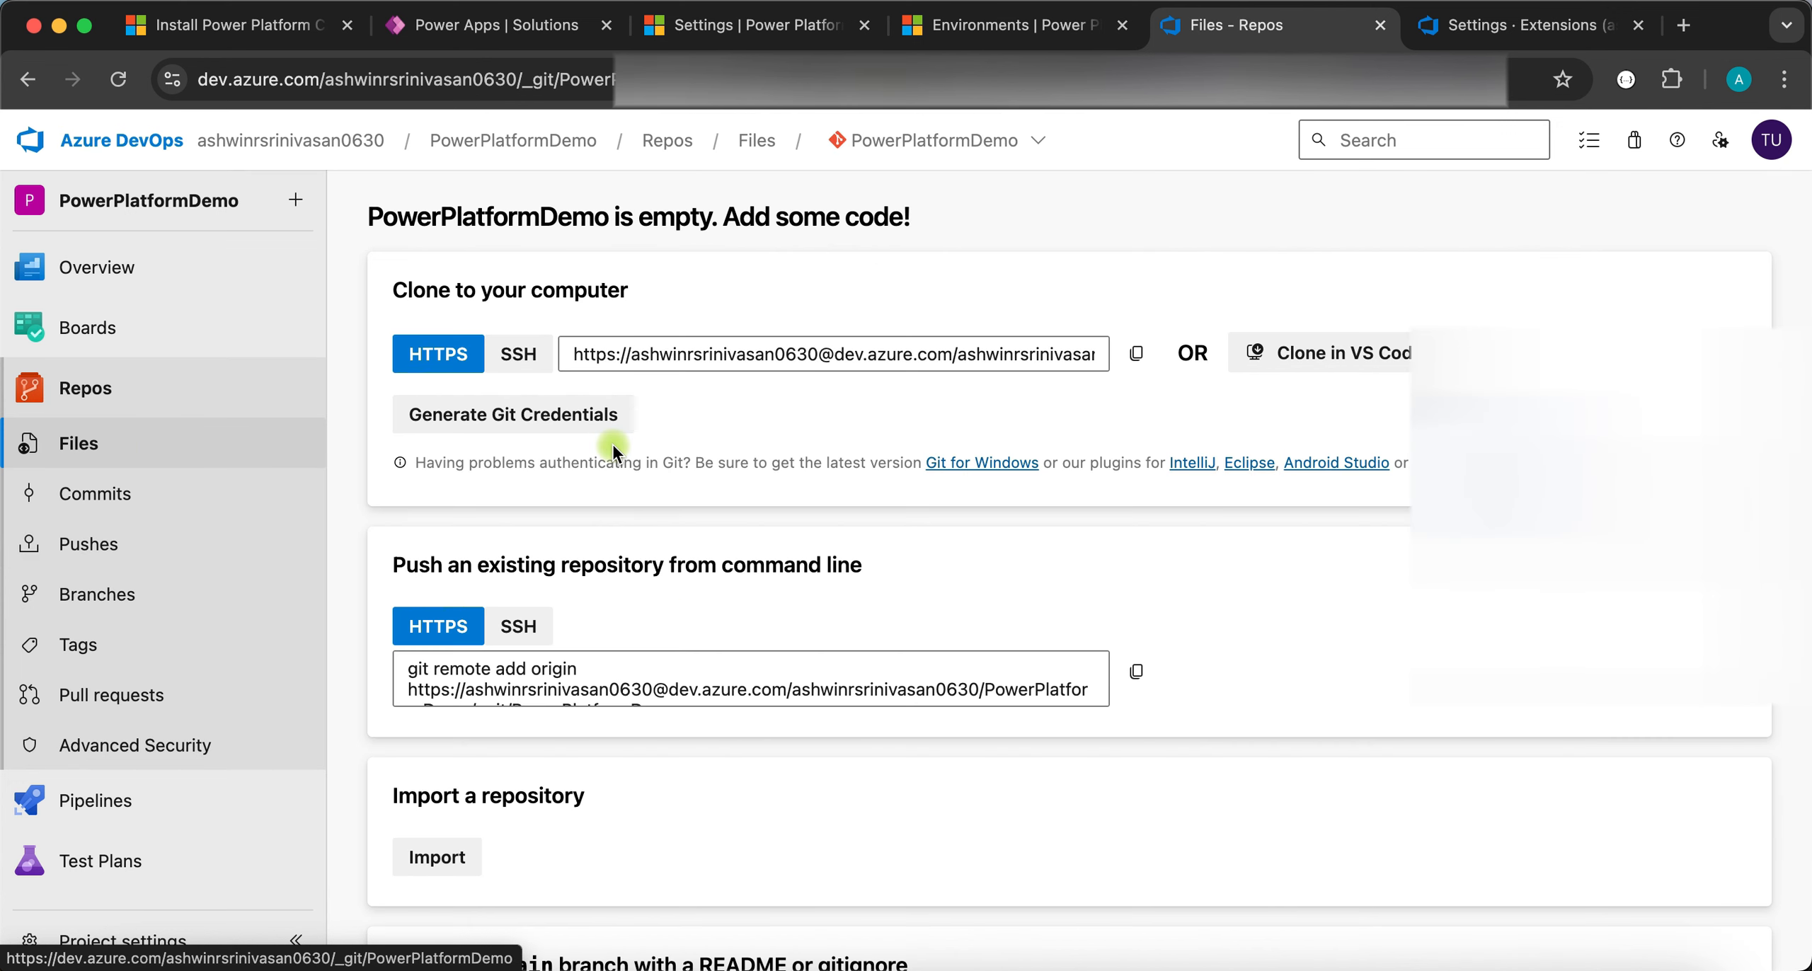
{"action": "left_click", "coordinate": [766, 340]}
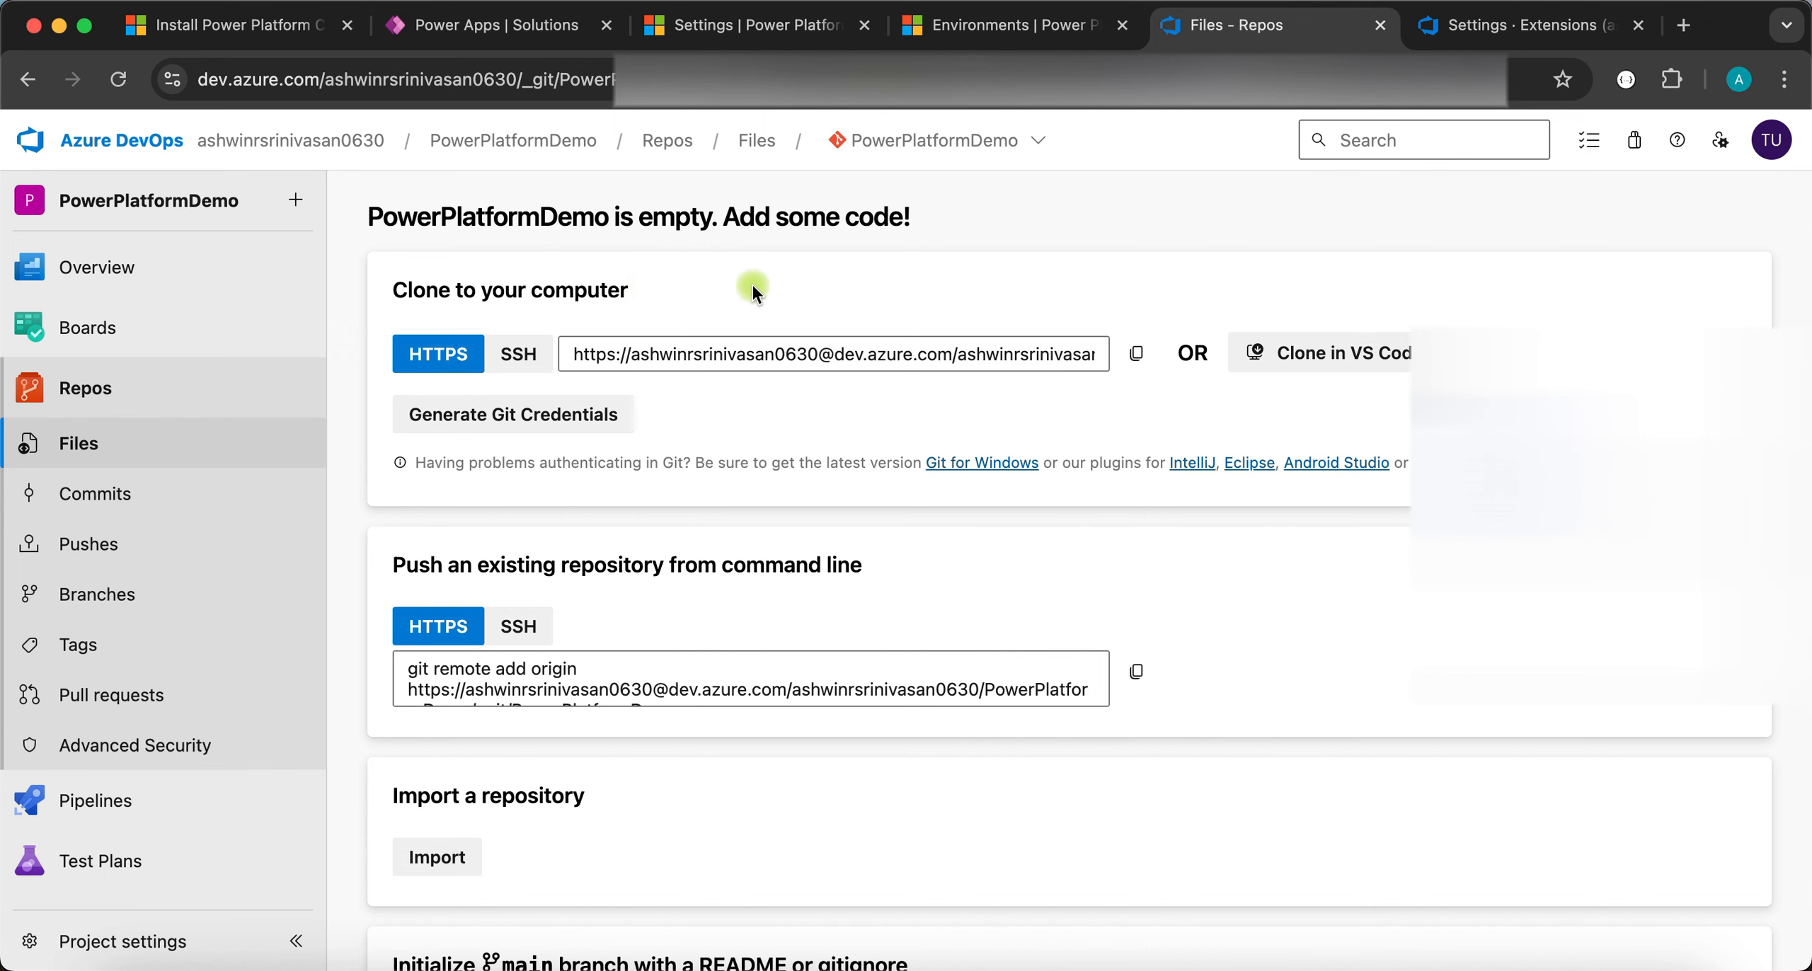
{"action": "left_click", "coordinate": [1033, 140]}
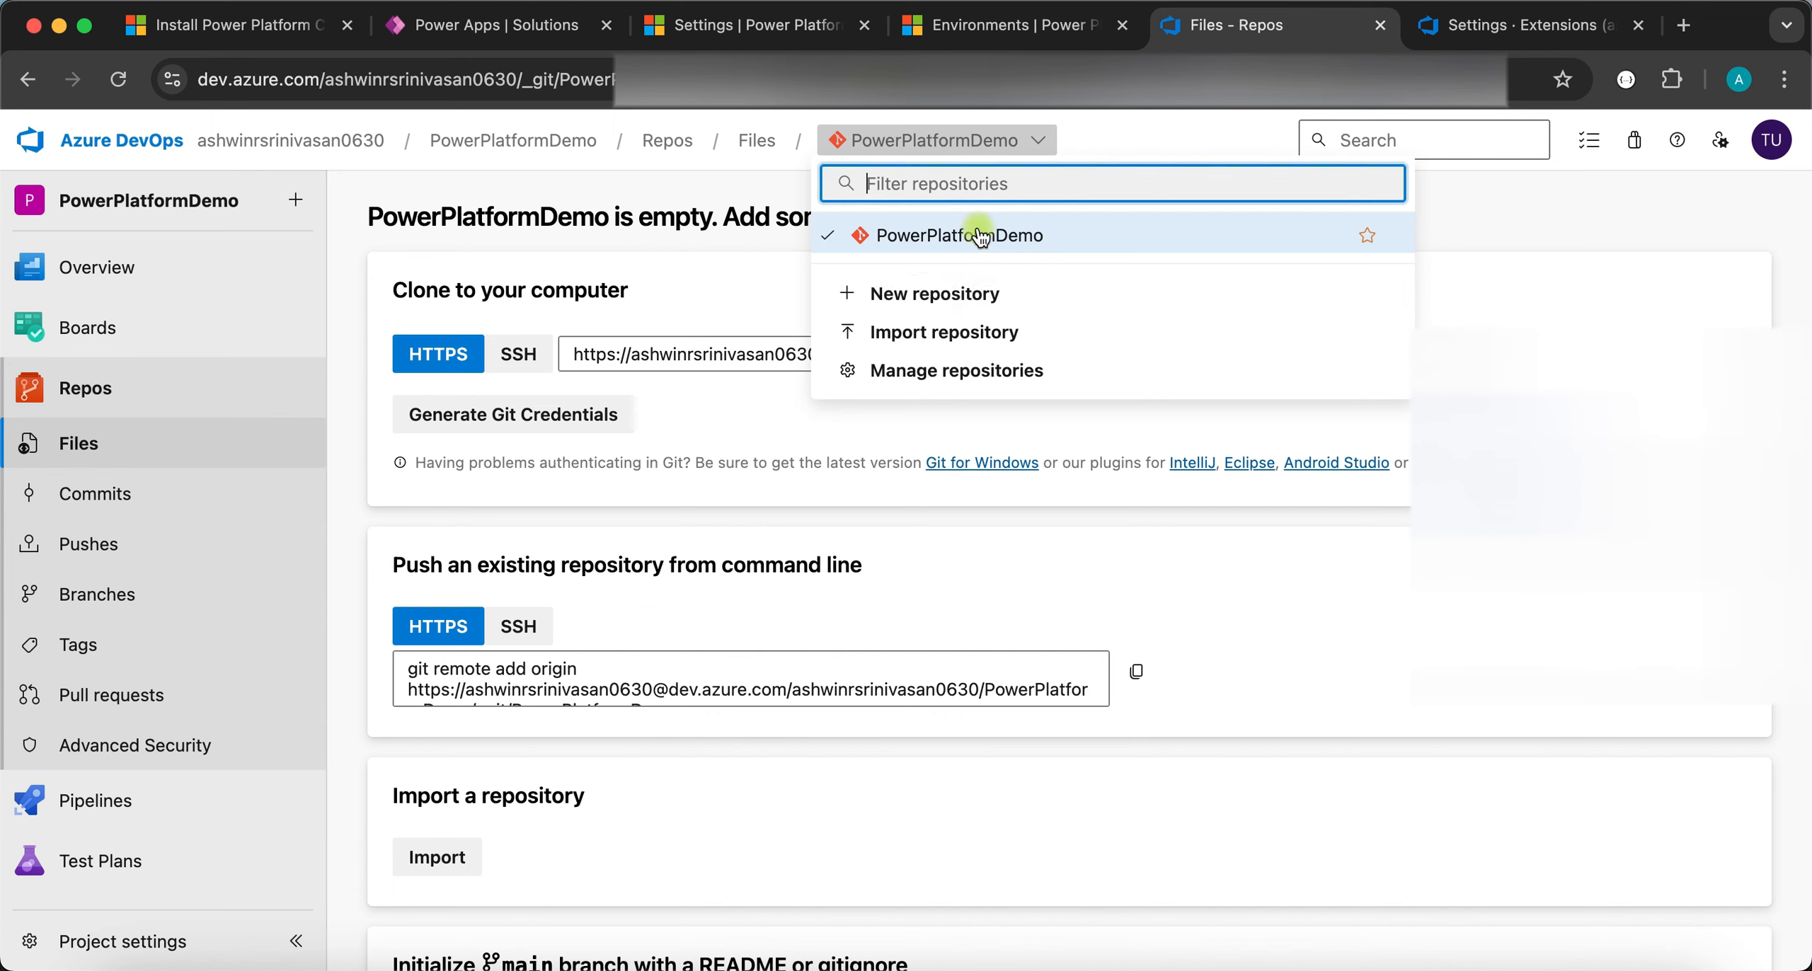
{"action": "left_click", "coordinate": [1523, 228]}
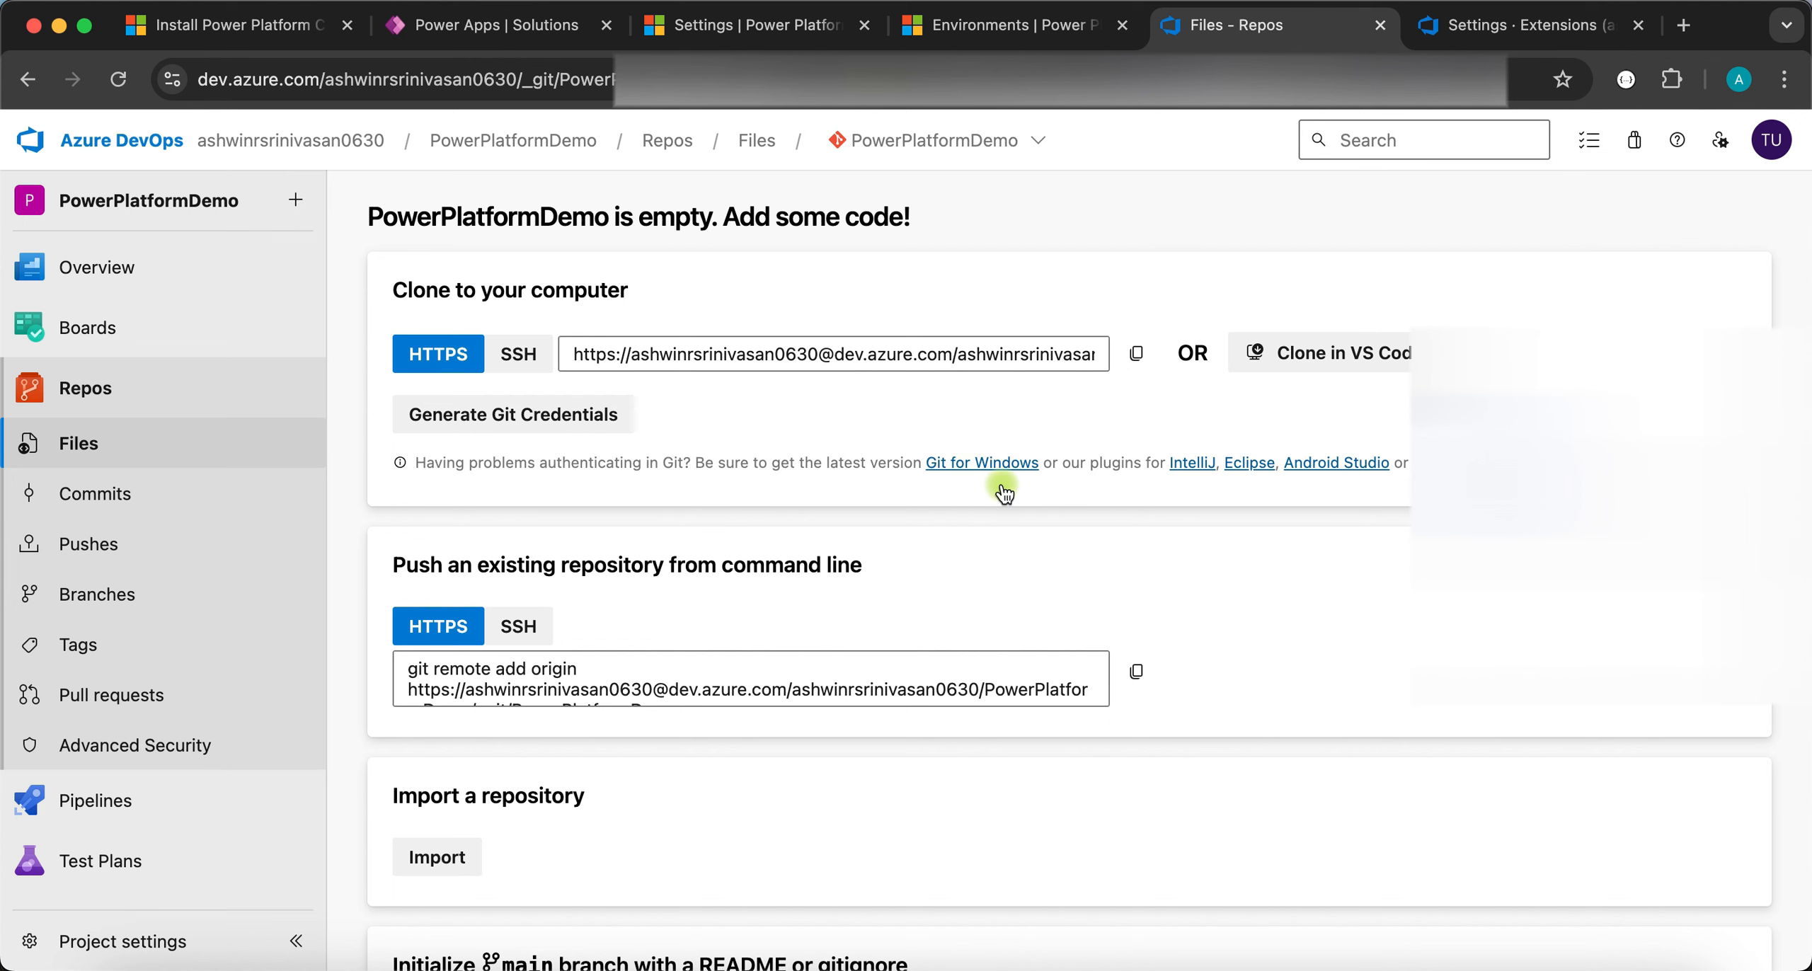
- Select the git remote add origin line in the 'Push an existing repository from command line' box
{"action": "scroll", "coordinate": [1153, 584], "scroll_direction": "down", "scroll_amount": 2}
{"action": "scroll", "coordinate": [1152, 584], "scroll_direction": "up", "scroll_amount": 2}
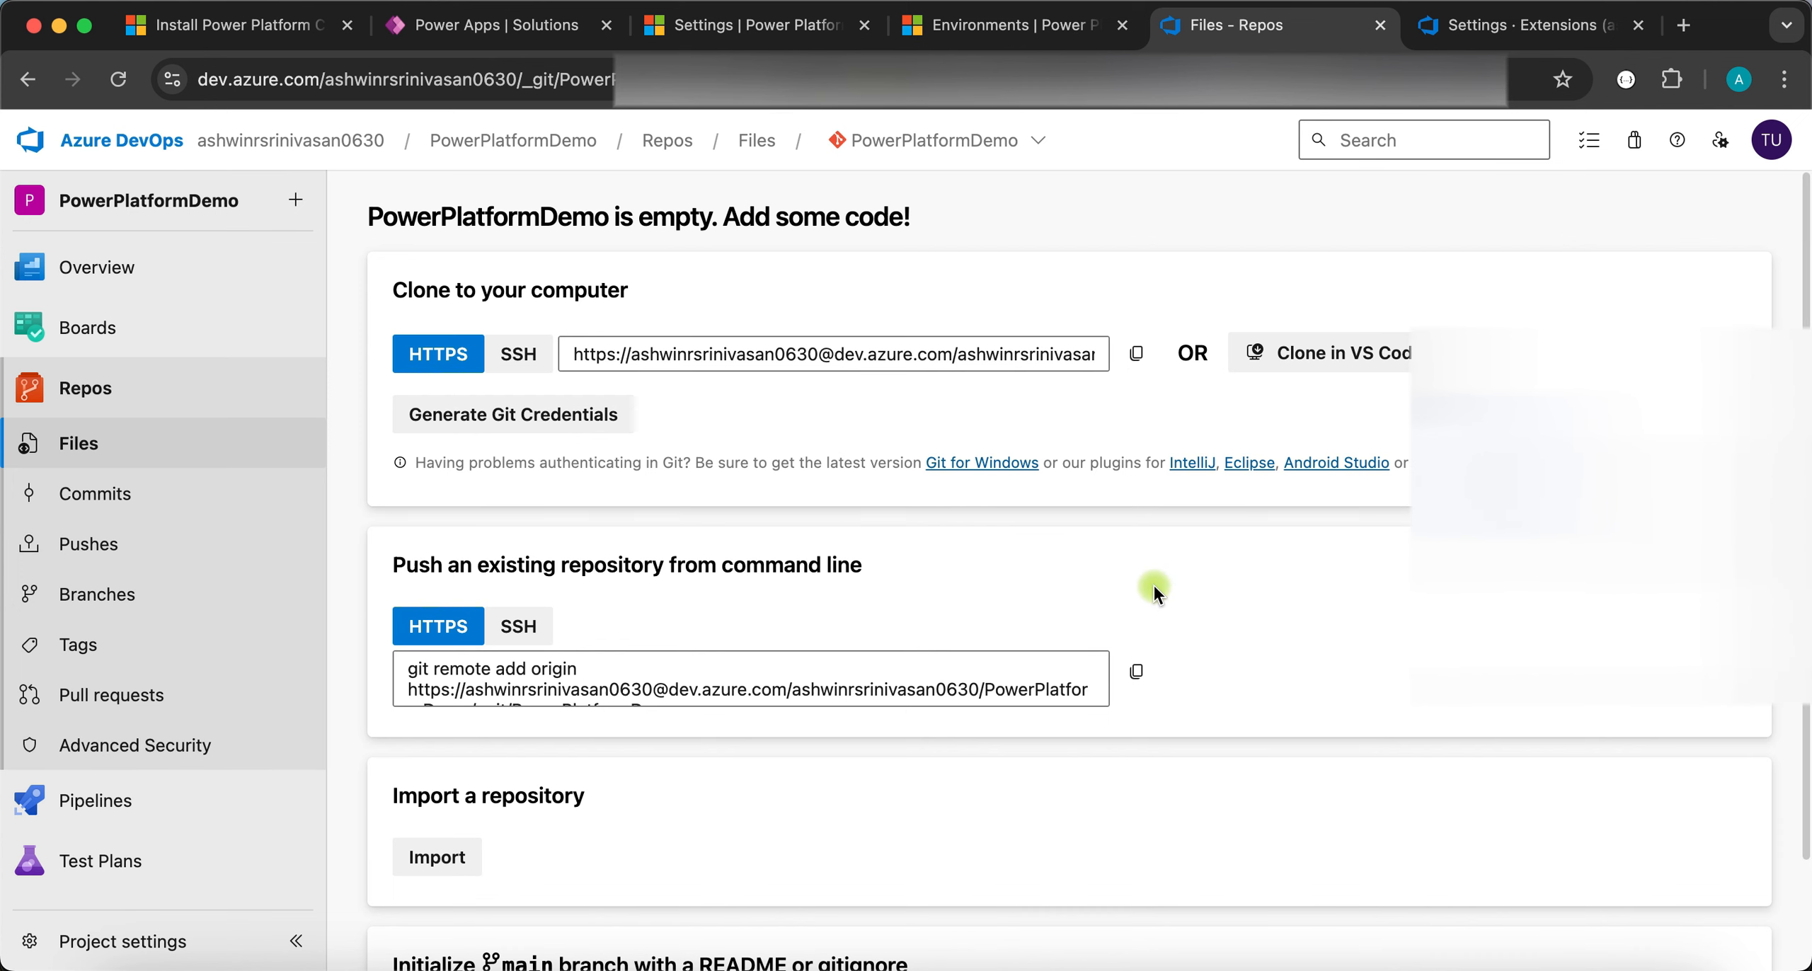
{"action": "scroll", "coordinate": [1182, 733], "scroll_direction": "down", "scroll_amount": 2}
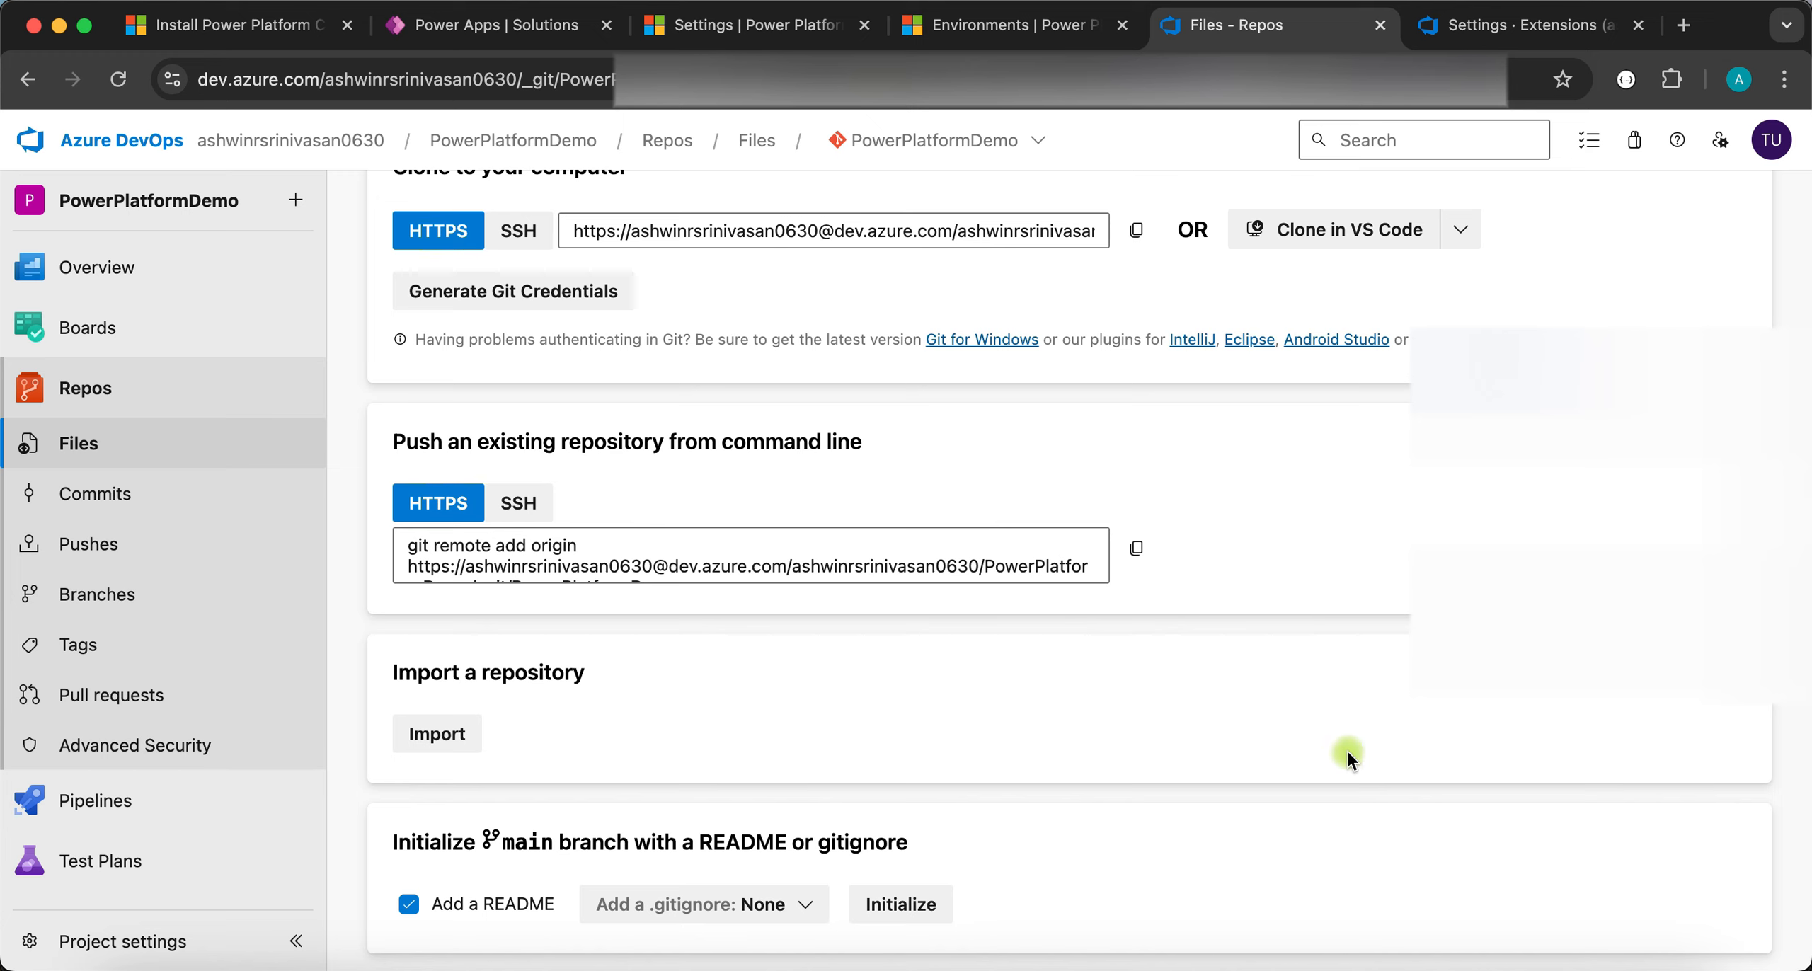
{"action": "left_click", "coordinate": [1537, 853]}
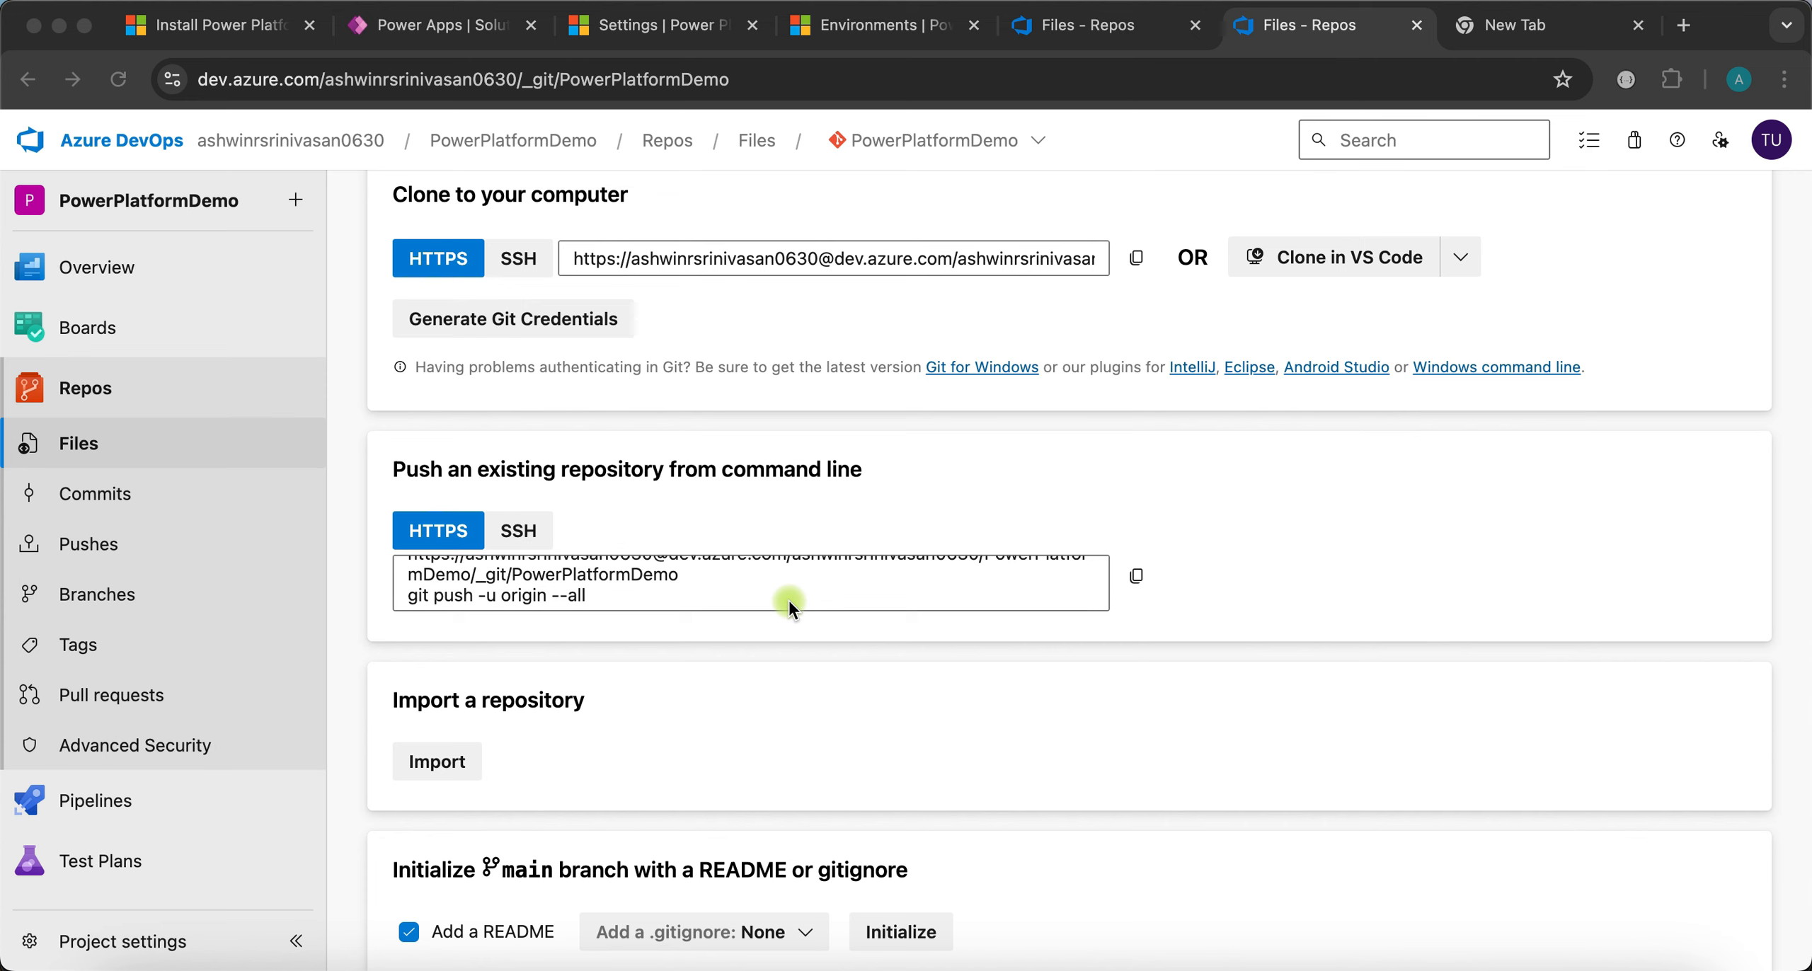
{"action": "left_click", "coordinate": [710, 581]}
{"action": "scroll", "coordinate": [709, 581], "scroll_direction": "up", "scroll_amount": 1}
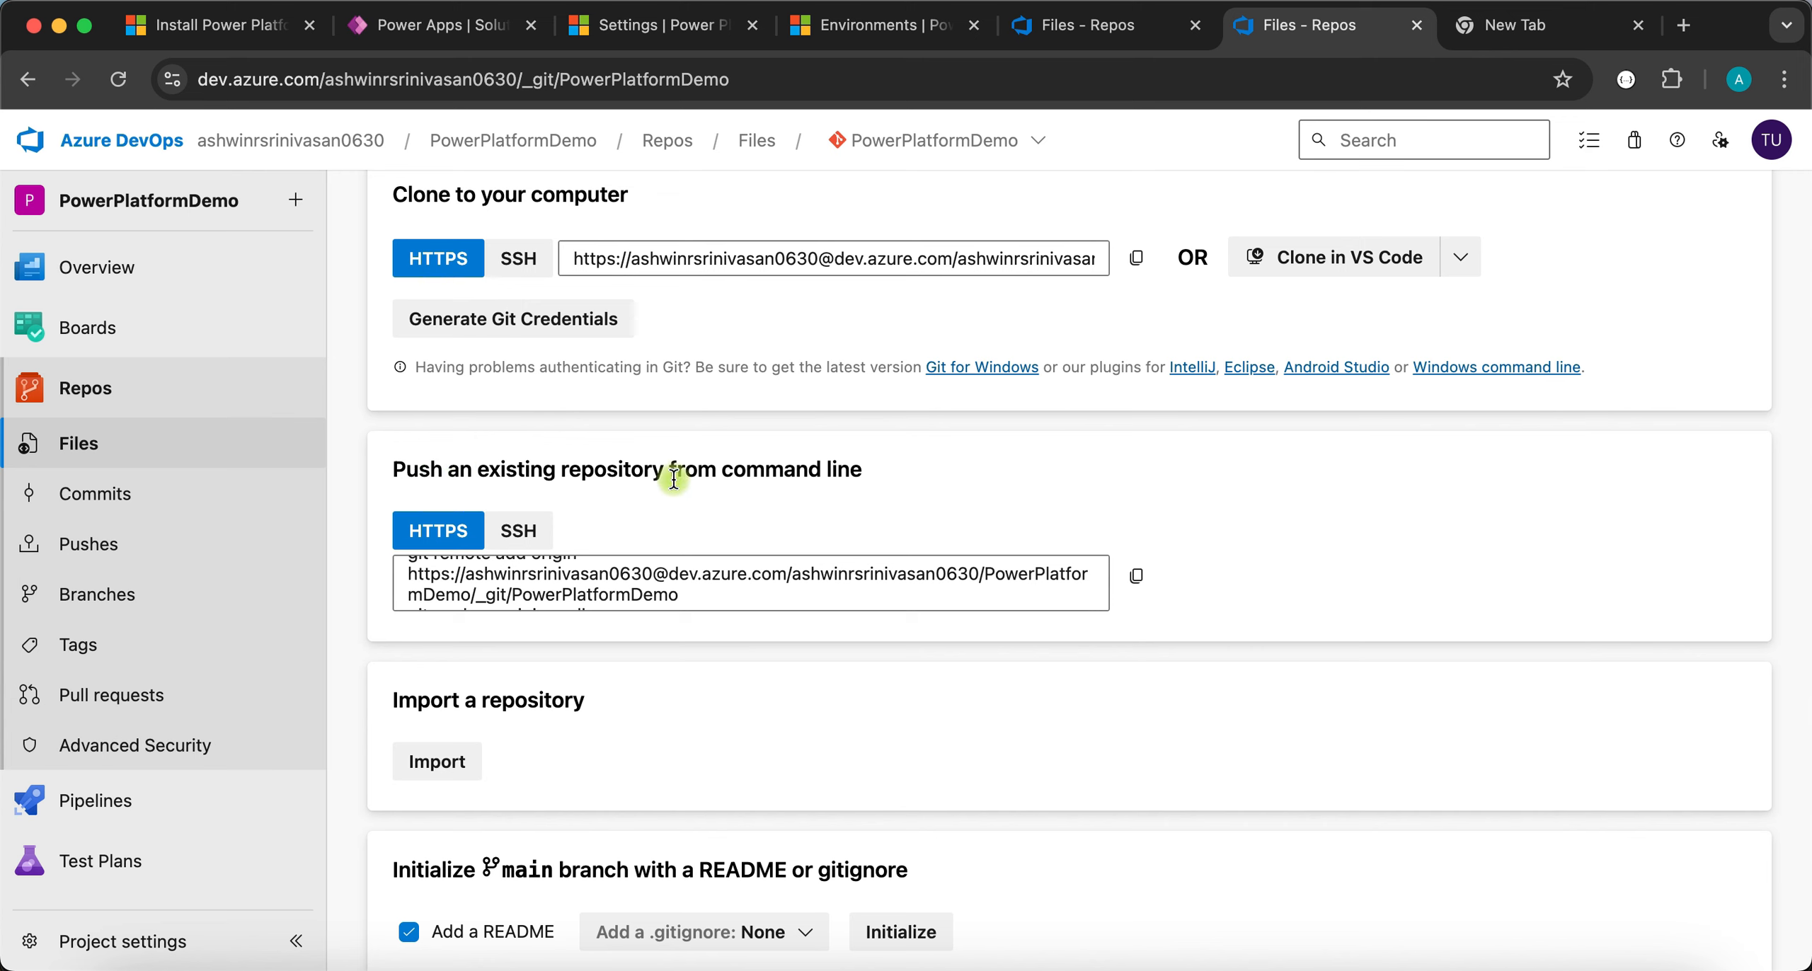
{"action": "scroll", "coordinate": [766, 567], "scroll_direction": "down", "scroll_amount": 2}
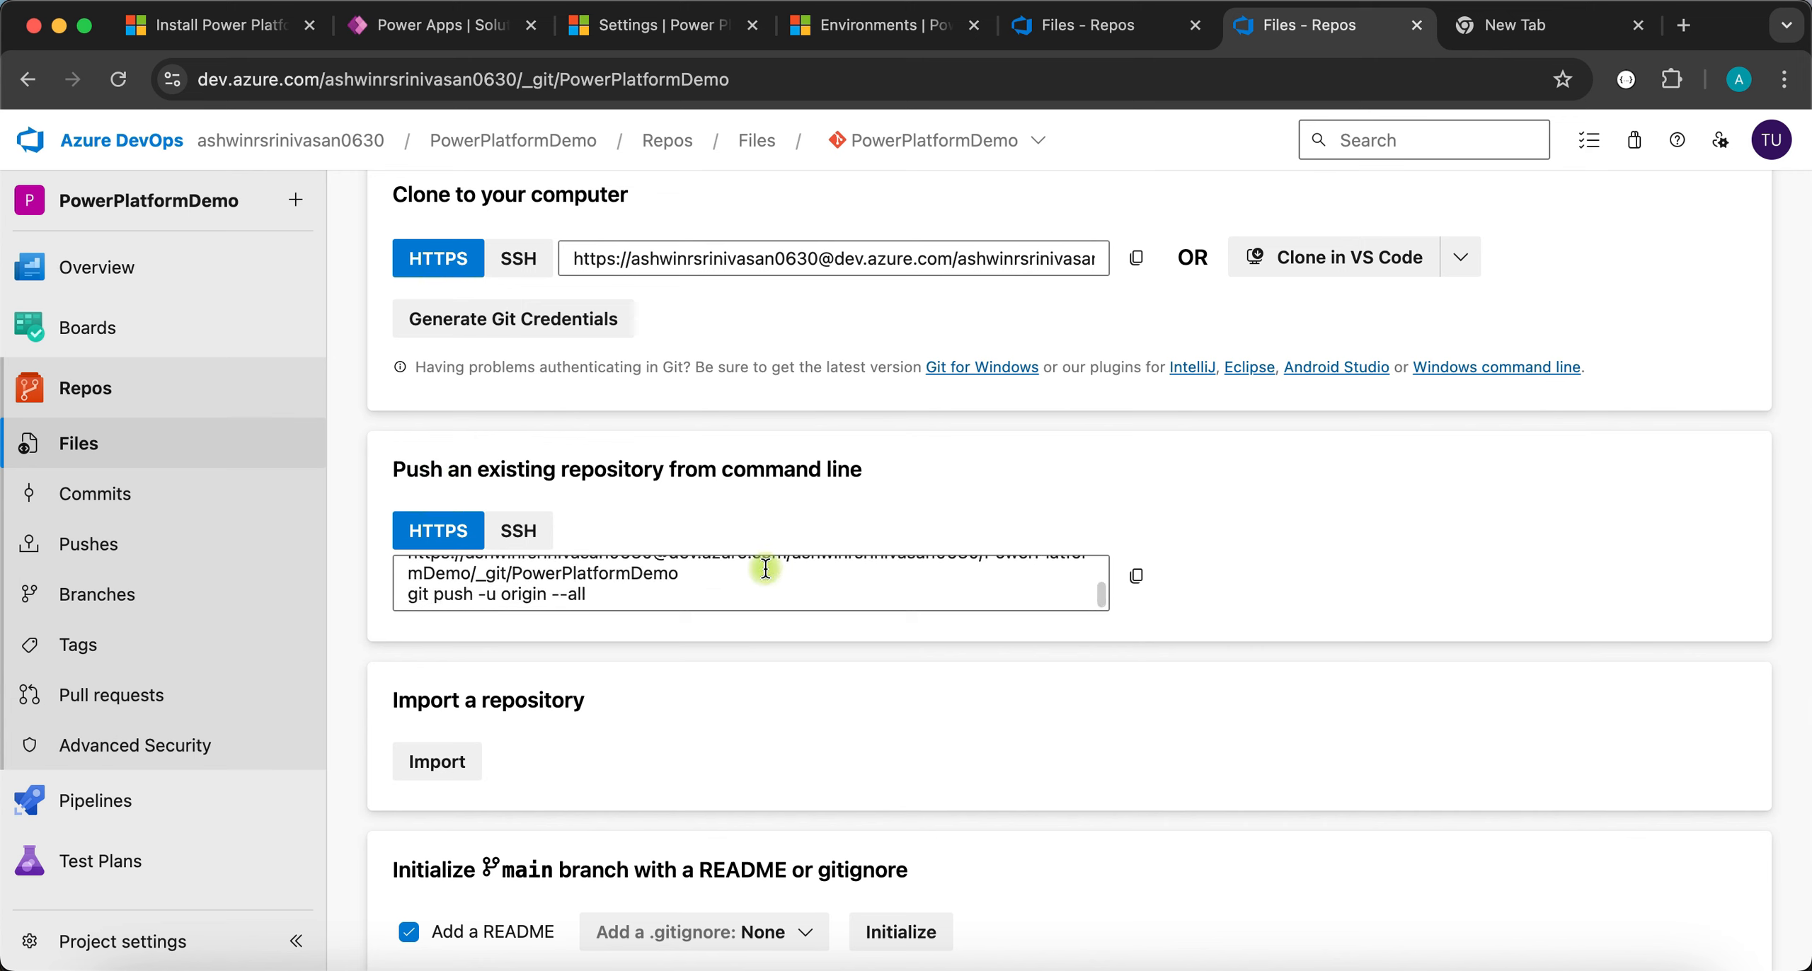
{"action": "left_click", "coordinate": [717, 572]}
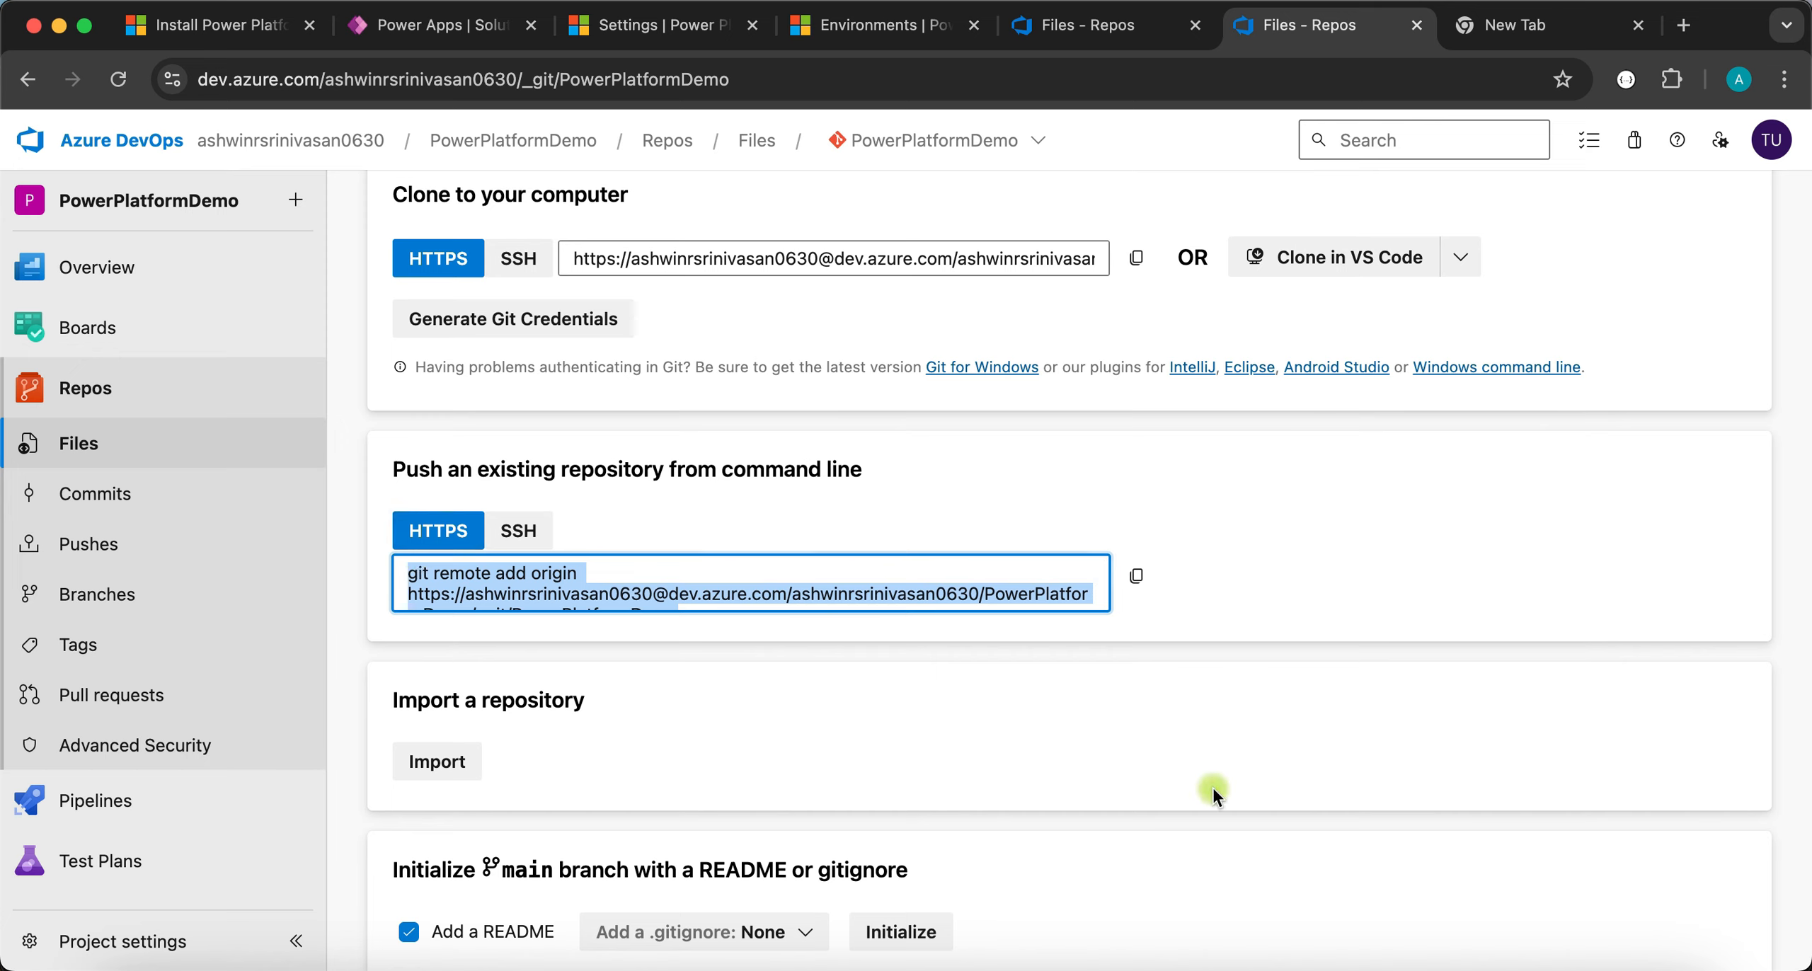
- Run the pasted git remote add origin command in Terminal
{"action": "left_click", "coordinate": [1441, 948]}
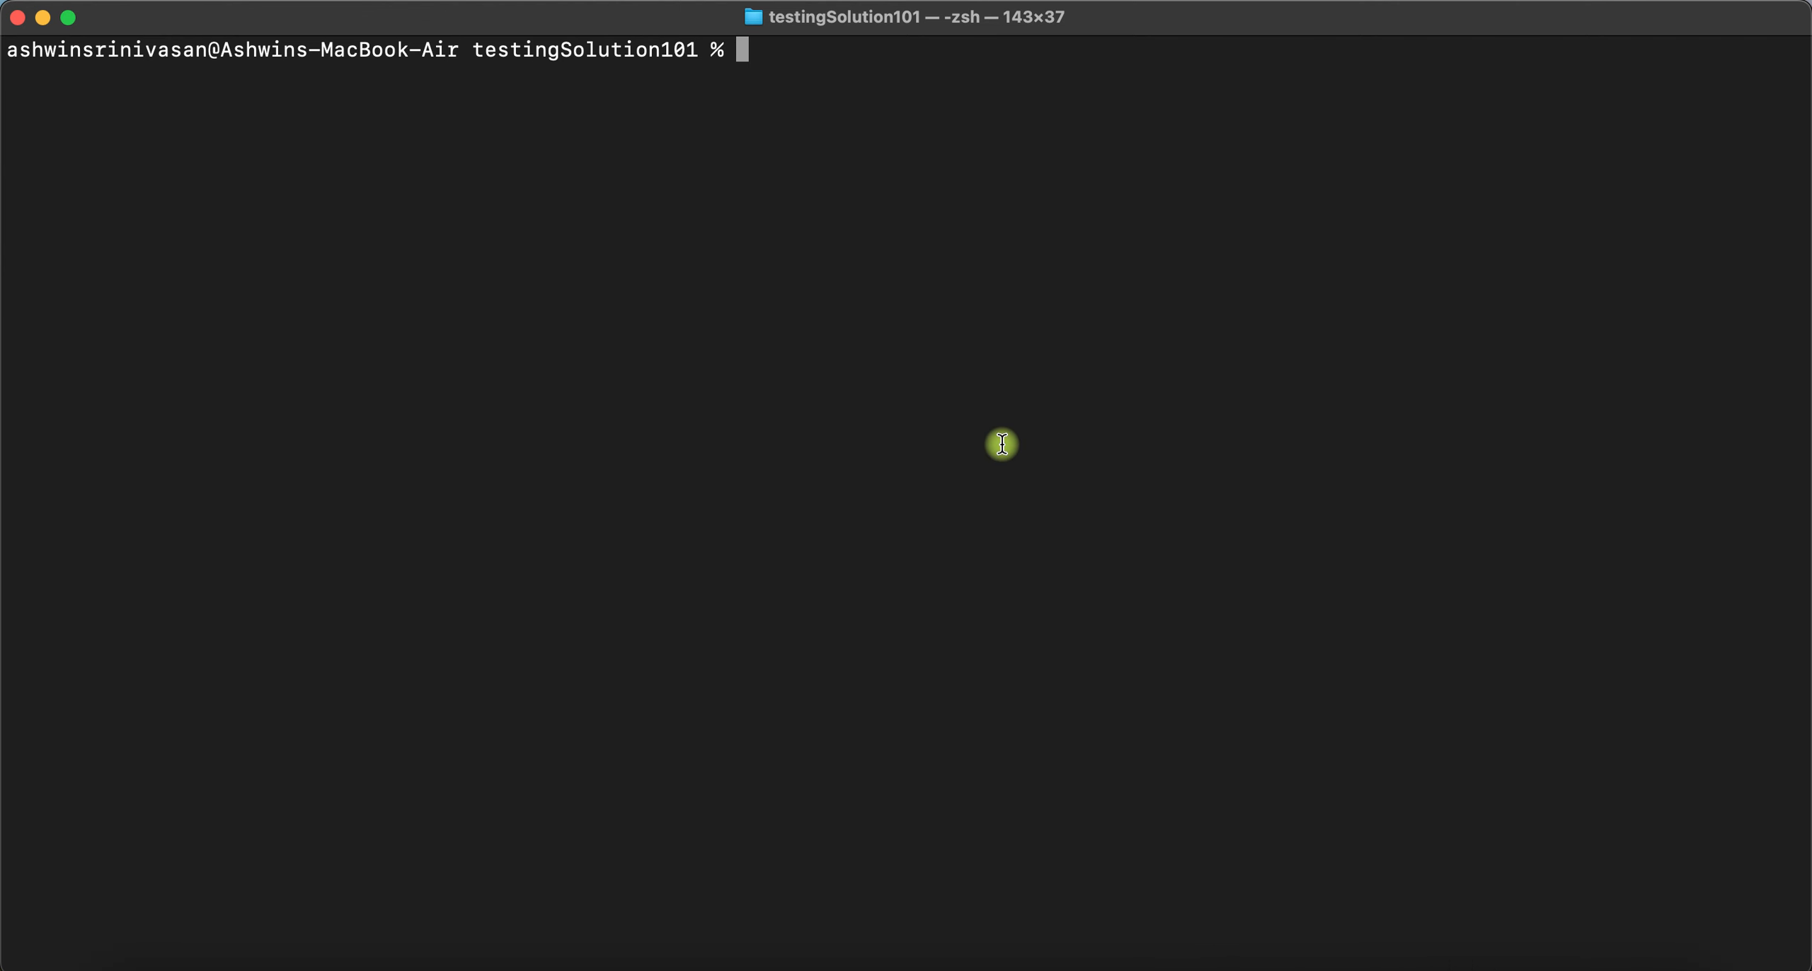
{"action": "key", "text": "super+v"}
{"action": "key", "text": "Return"}
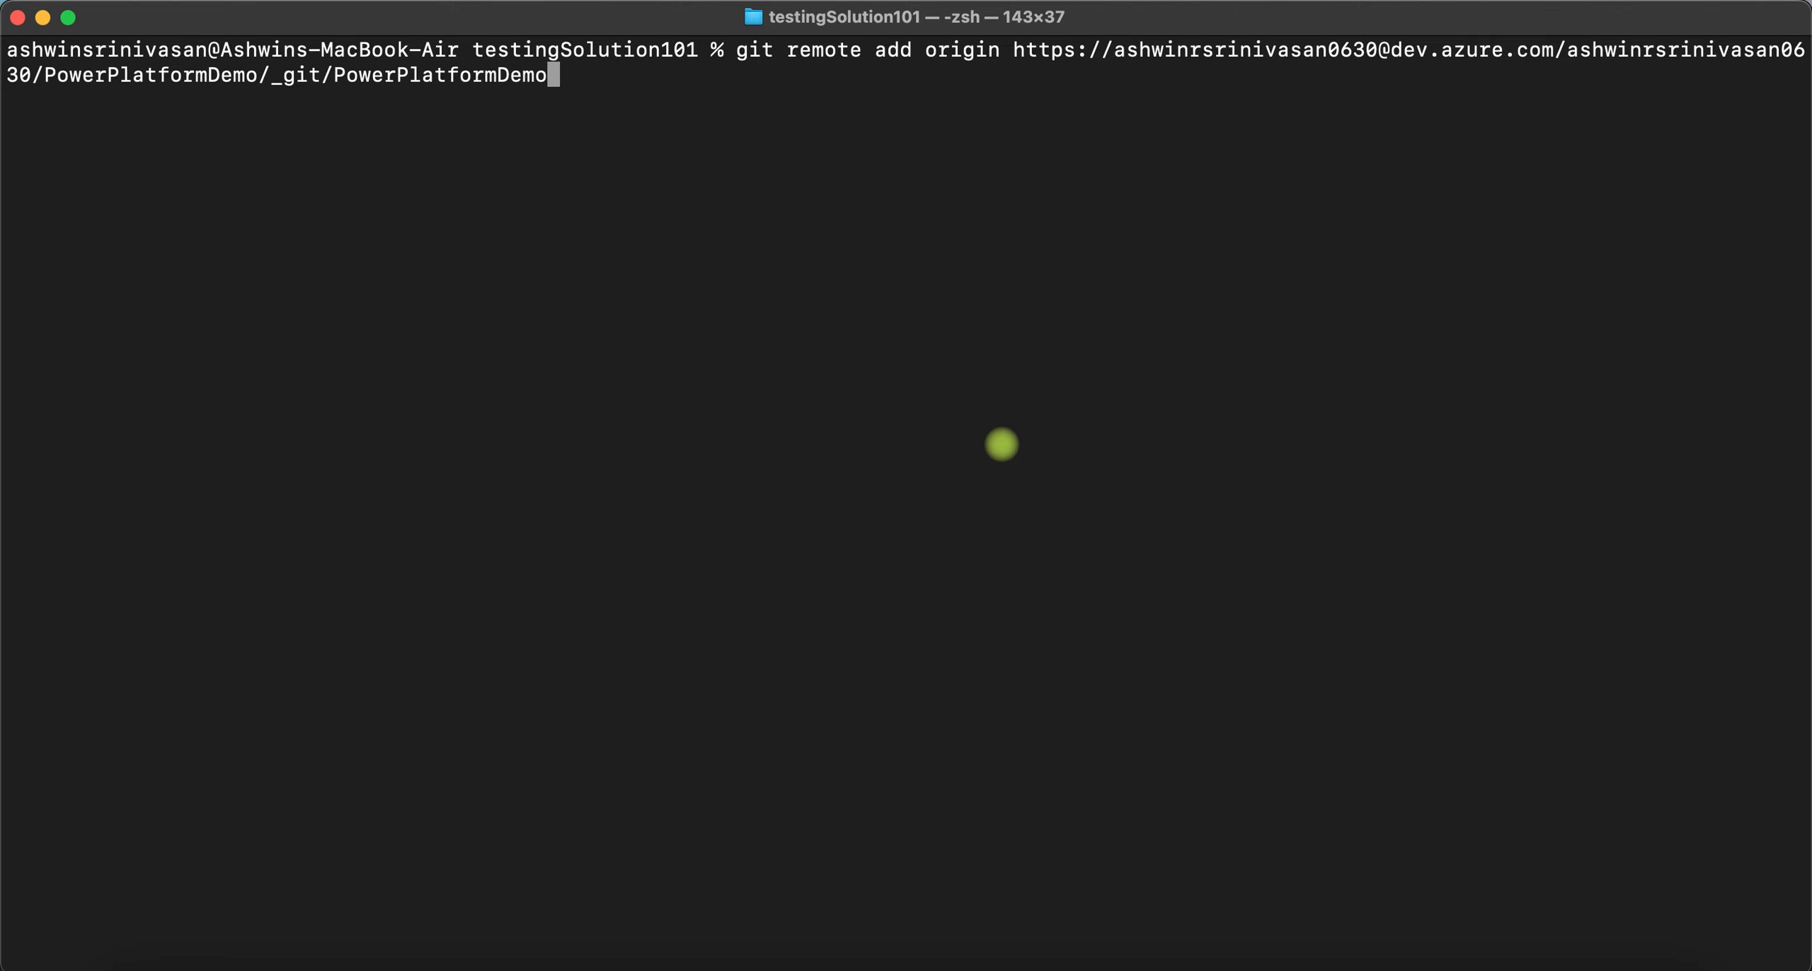
{"action": "key", "text": "Return"}
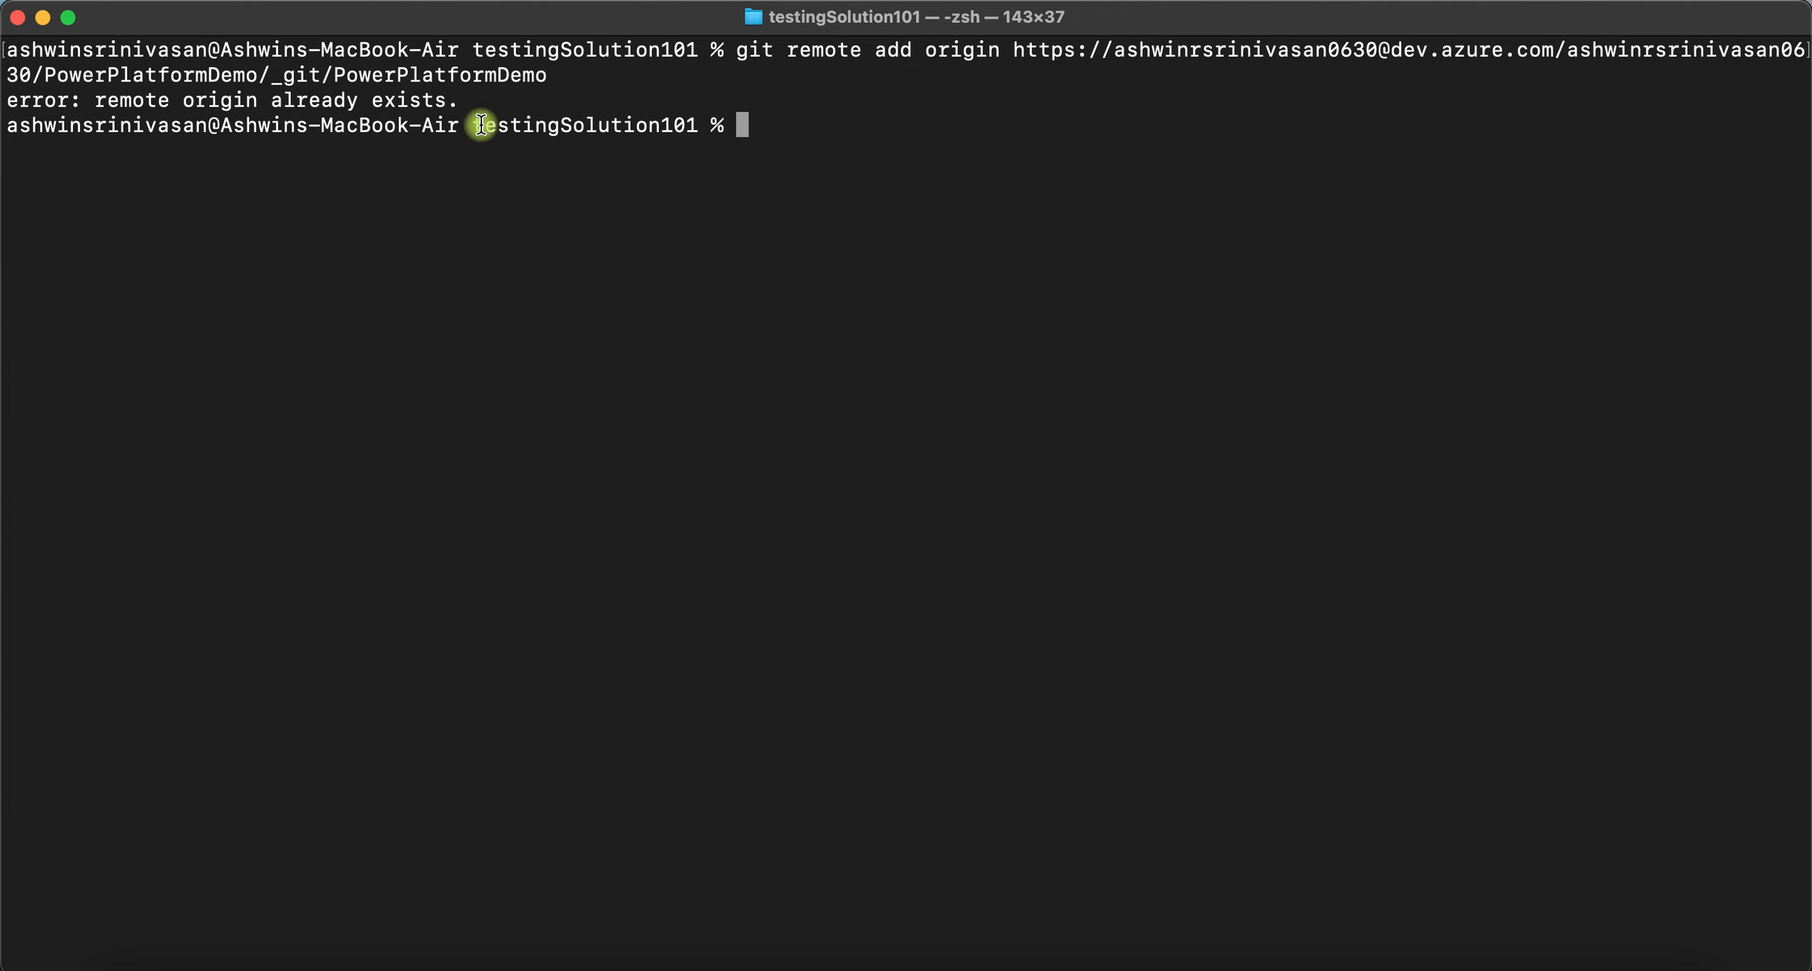
- Copy git push -u origin --all from the Azure DevOps page and run it in Terminal
{"action": "key", "text": "super+Tab"}
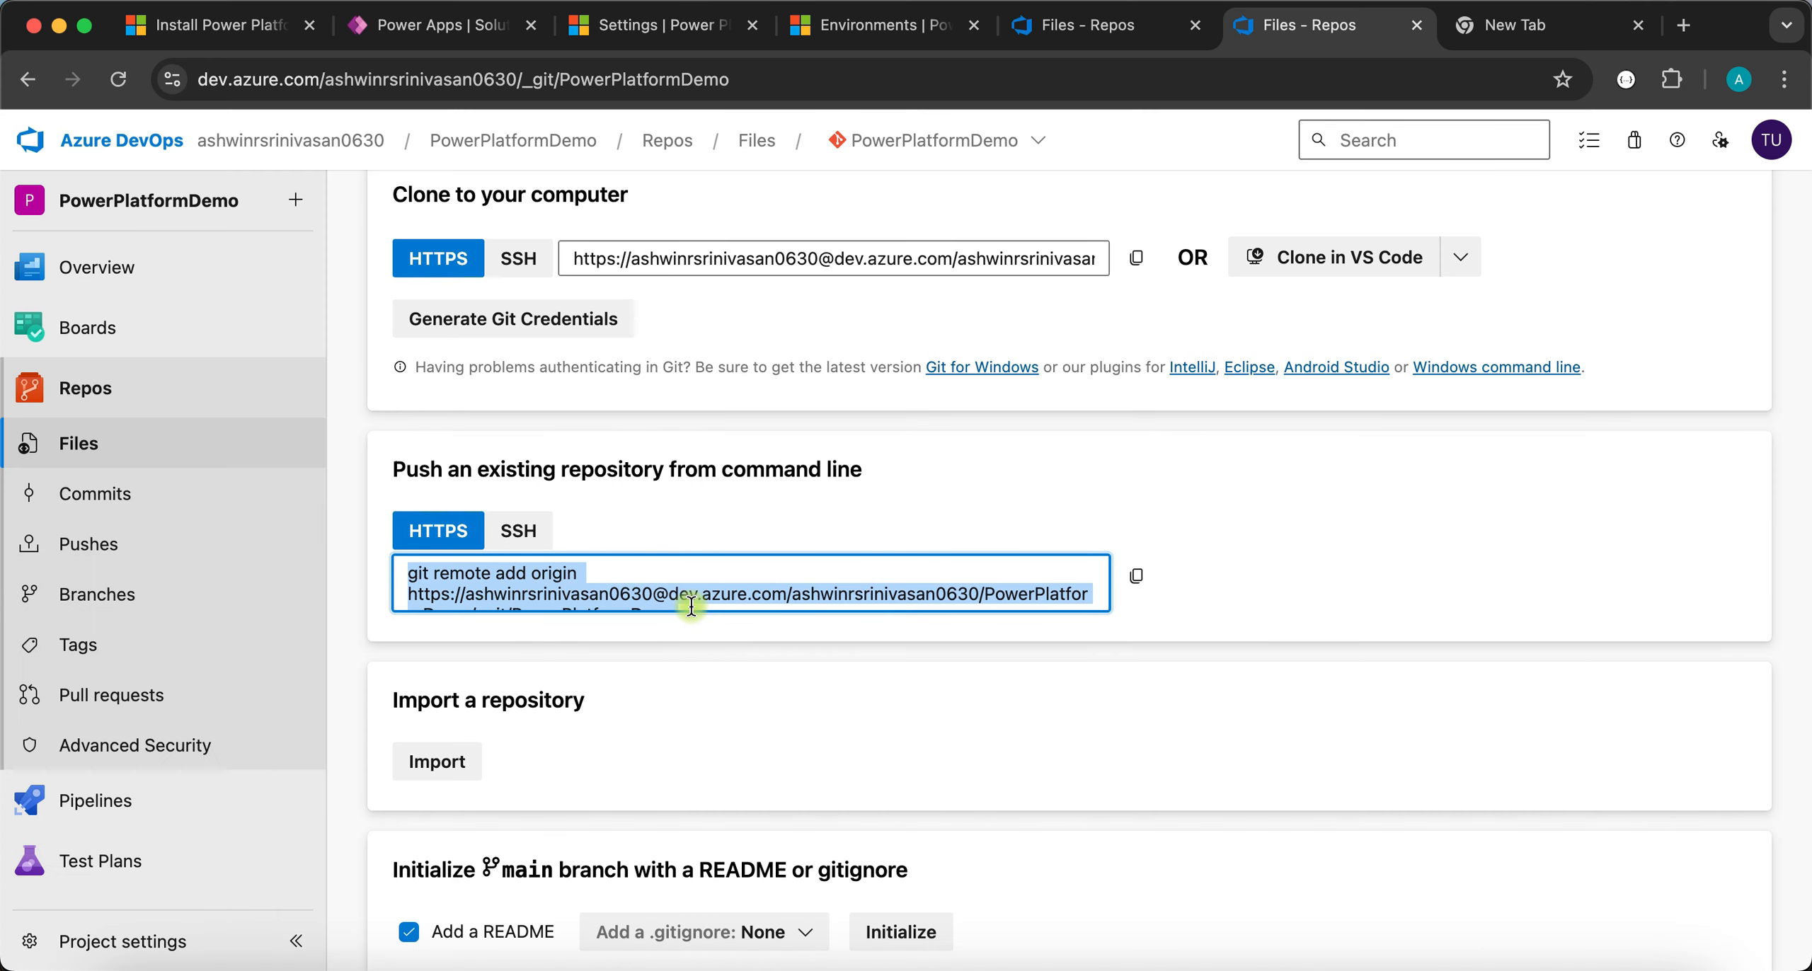
{"action": "scroll", "coordinate": [691, 605], "scroll_direction": "down", "scroll_amount": 2}
{"action": "left_click", "coordinate": [625, 598]}
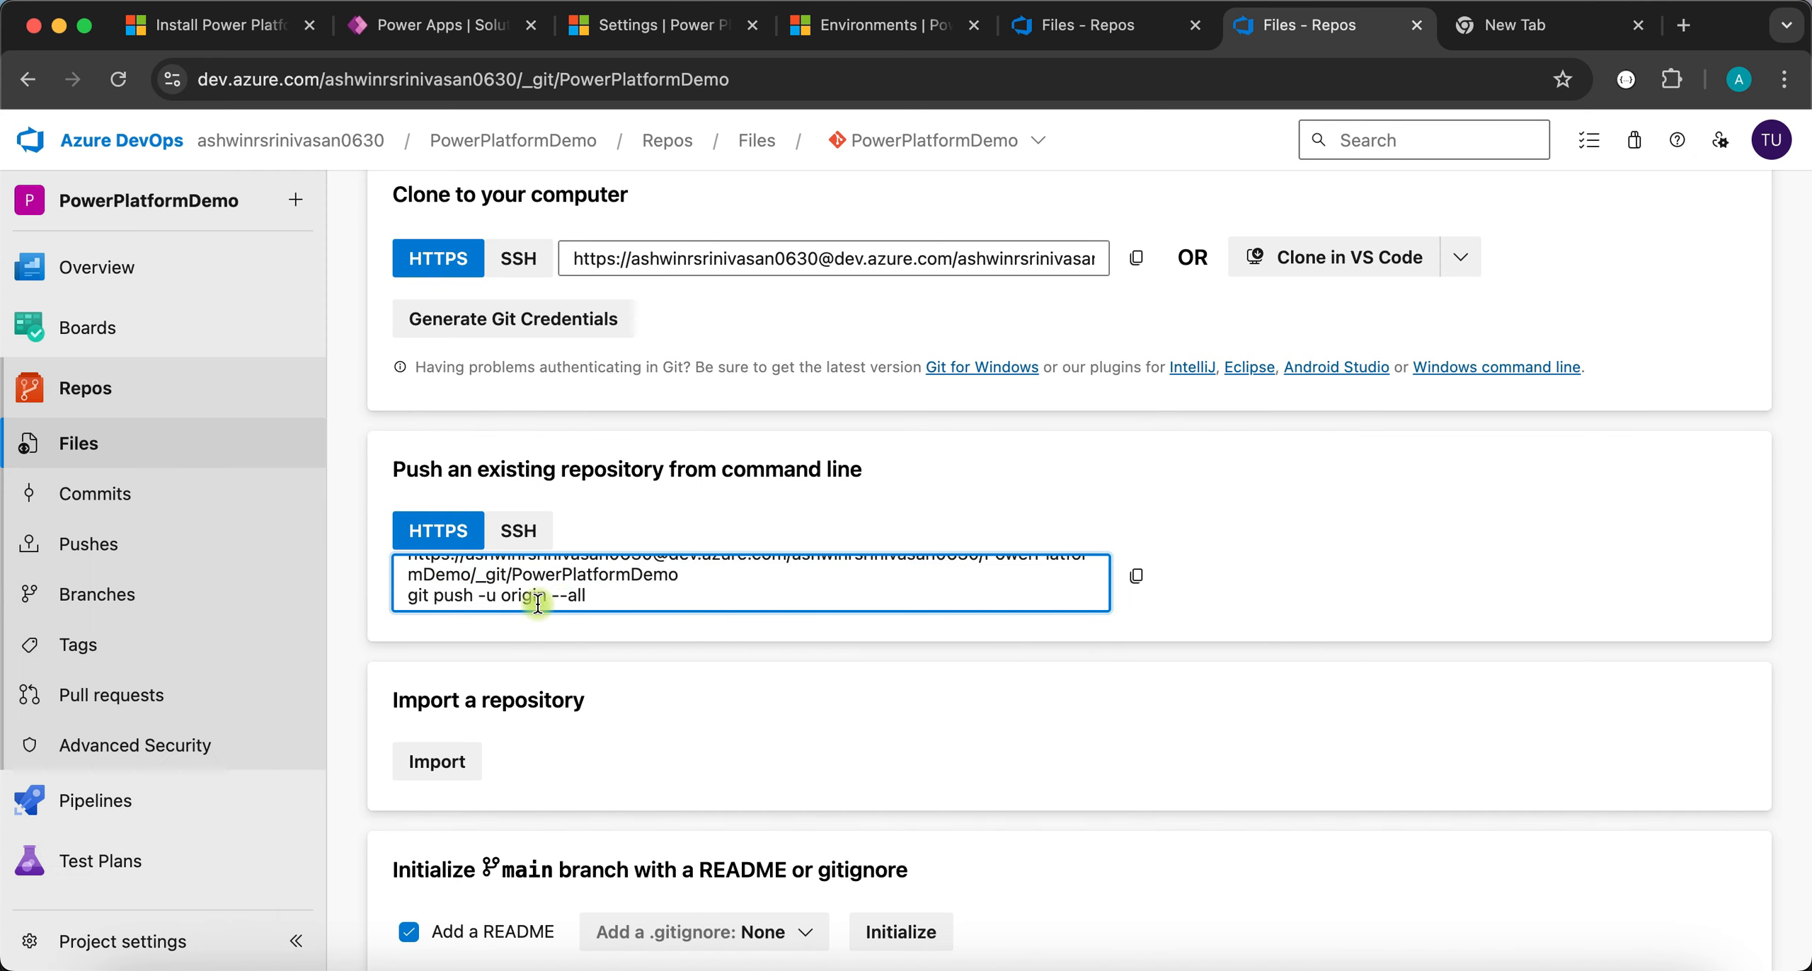
{"action": "triple_click", "coordinate": [464, 602]}
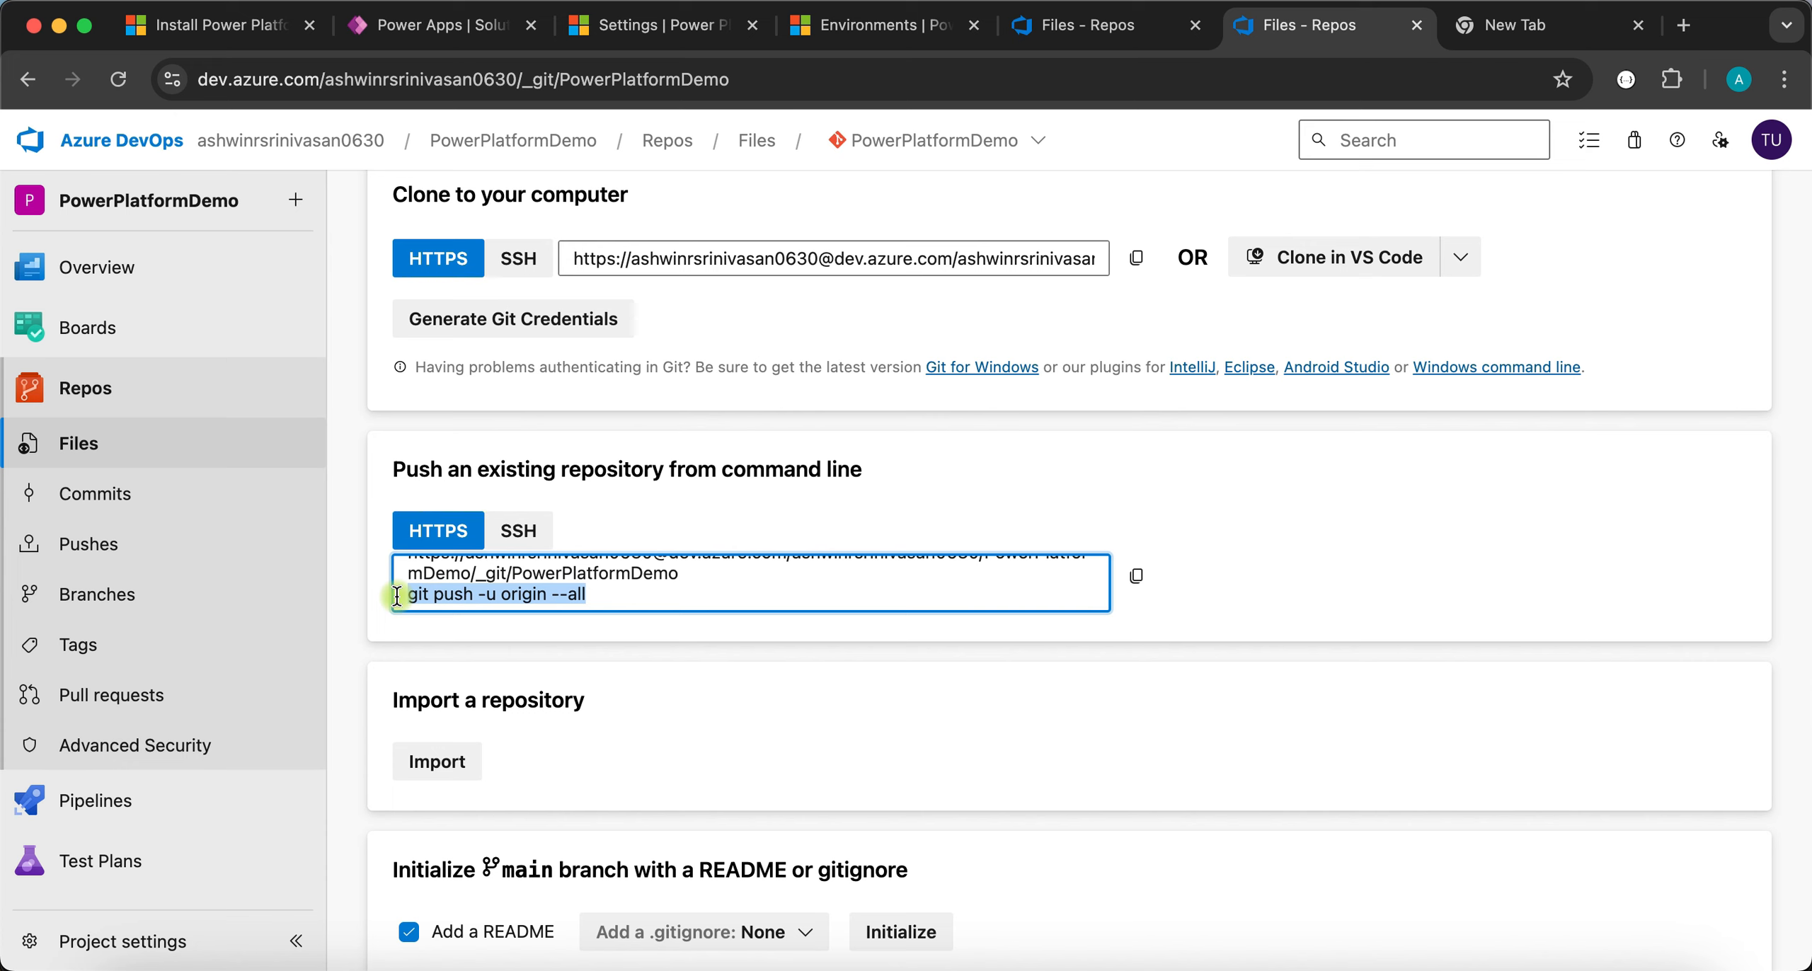
{"action": "key", "text": "super+c"}
{"action": "key", "text": "super+Tab"}
{"action": "key", "text": "super+v"}
{"action": "key", "text": "Return"}
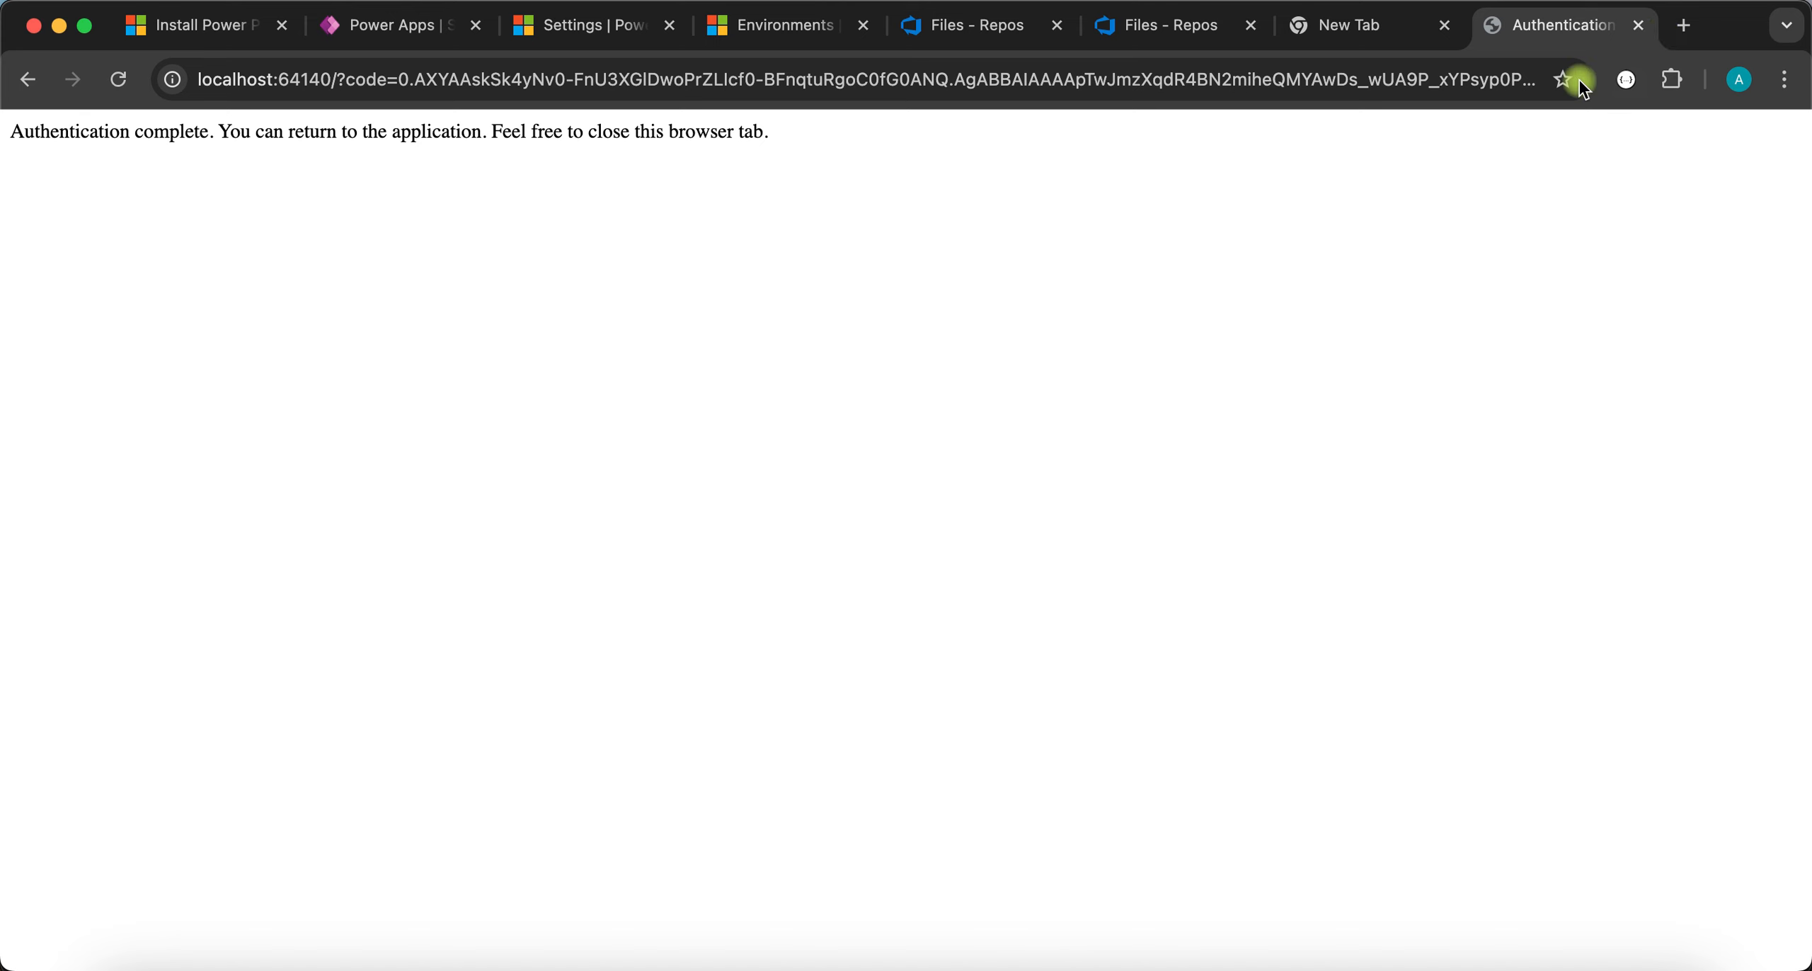
- Finish browser sign-in so main is pushed, then return to the Azure DevOps repository tab
{"action": "left_click", "coordinate": [1638, 27]}
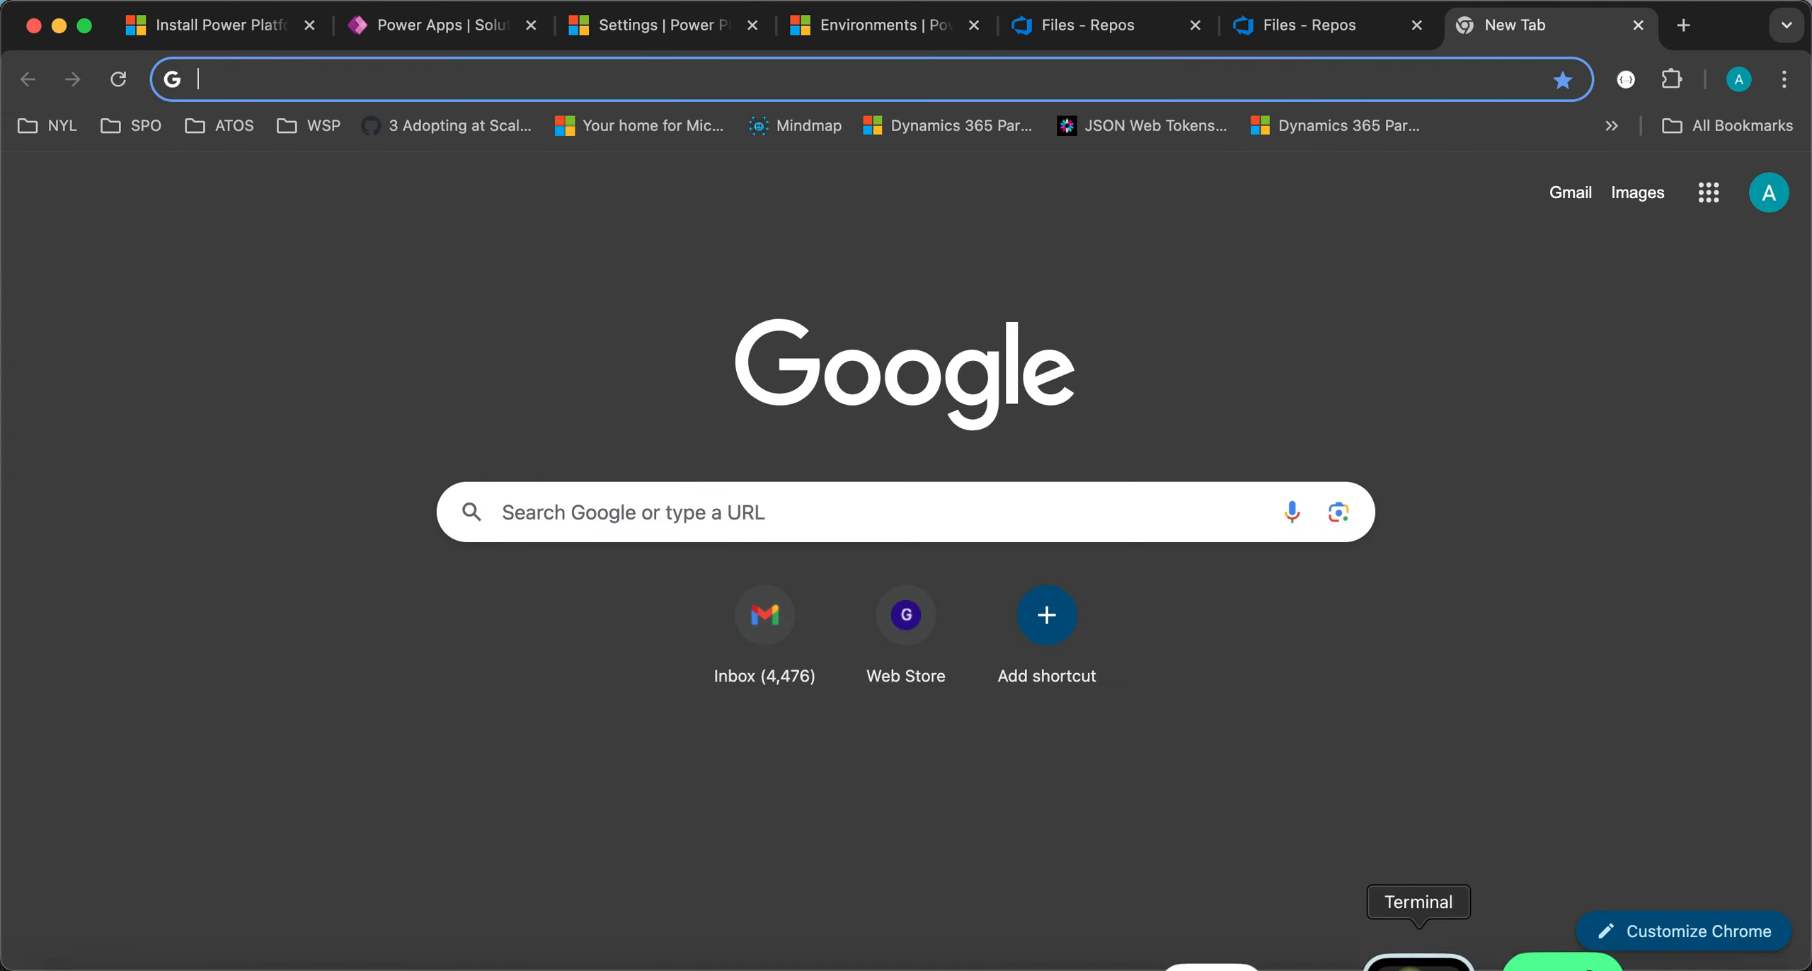
{"action": "left_click", "coordinate": [1411, 959]}
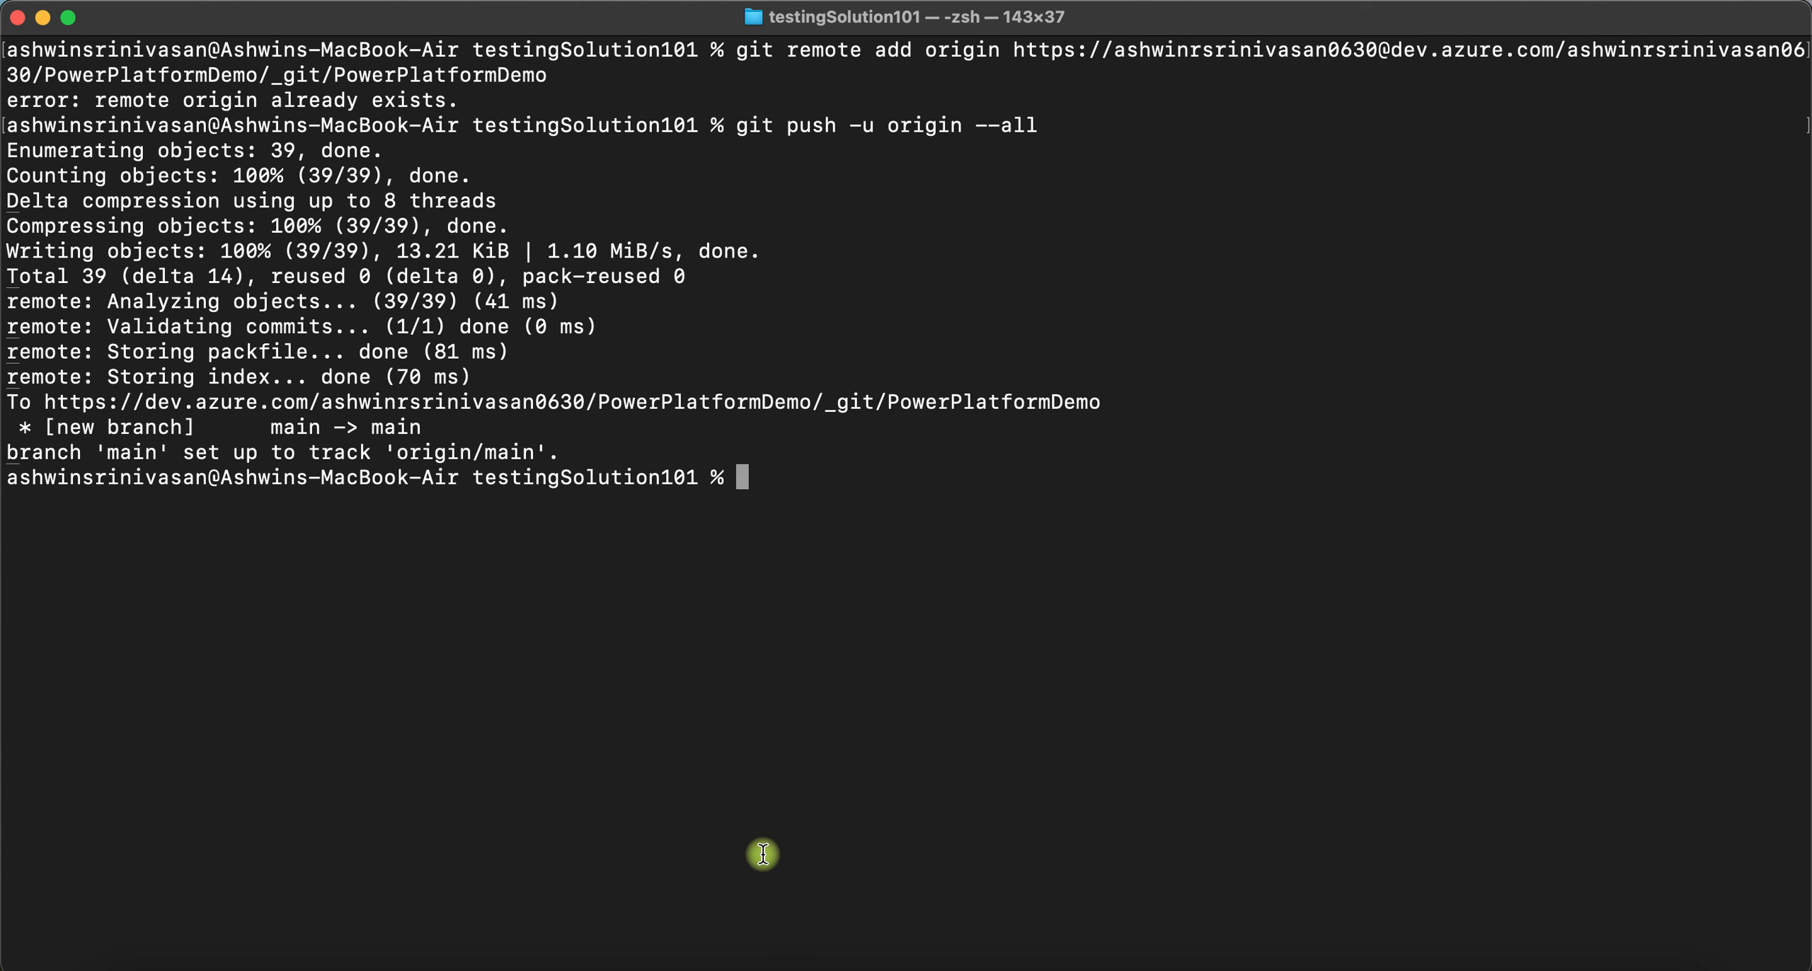
{"action": "left_click", "coordinate": [761, 956]}
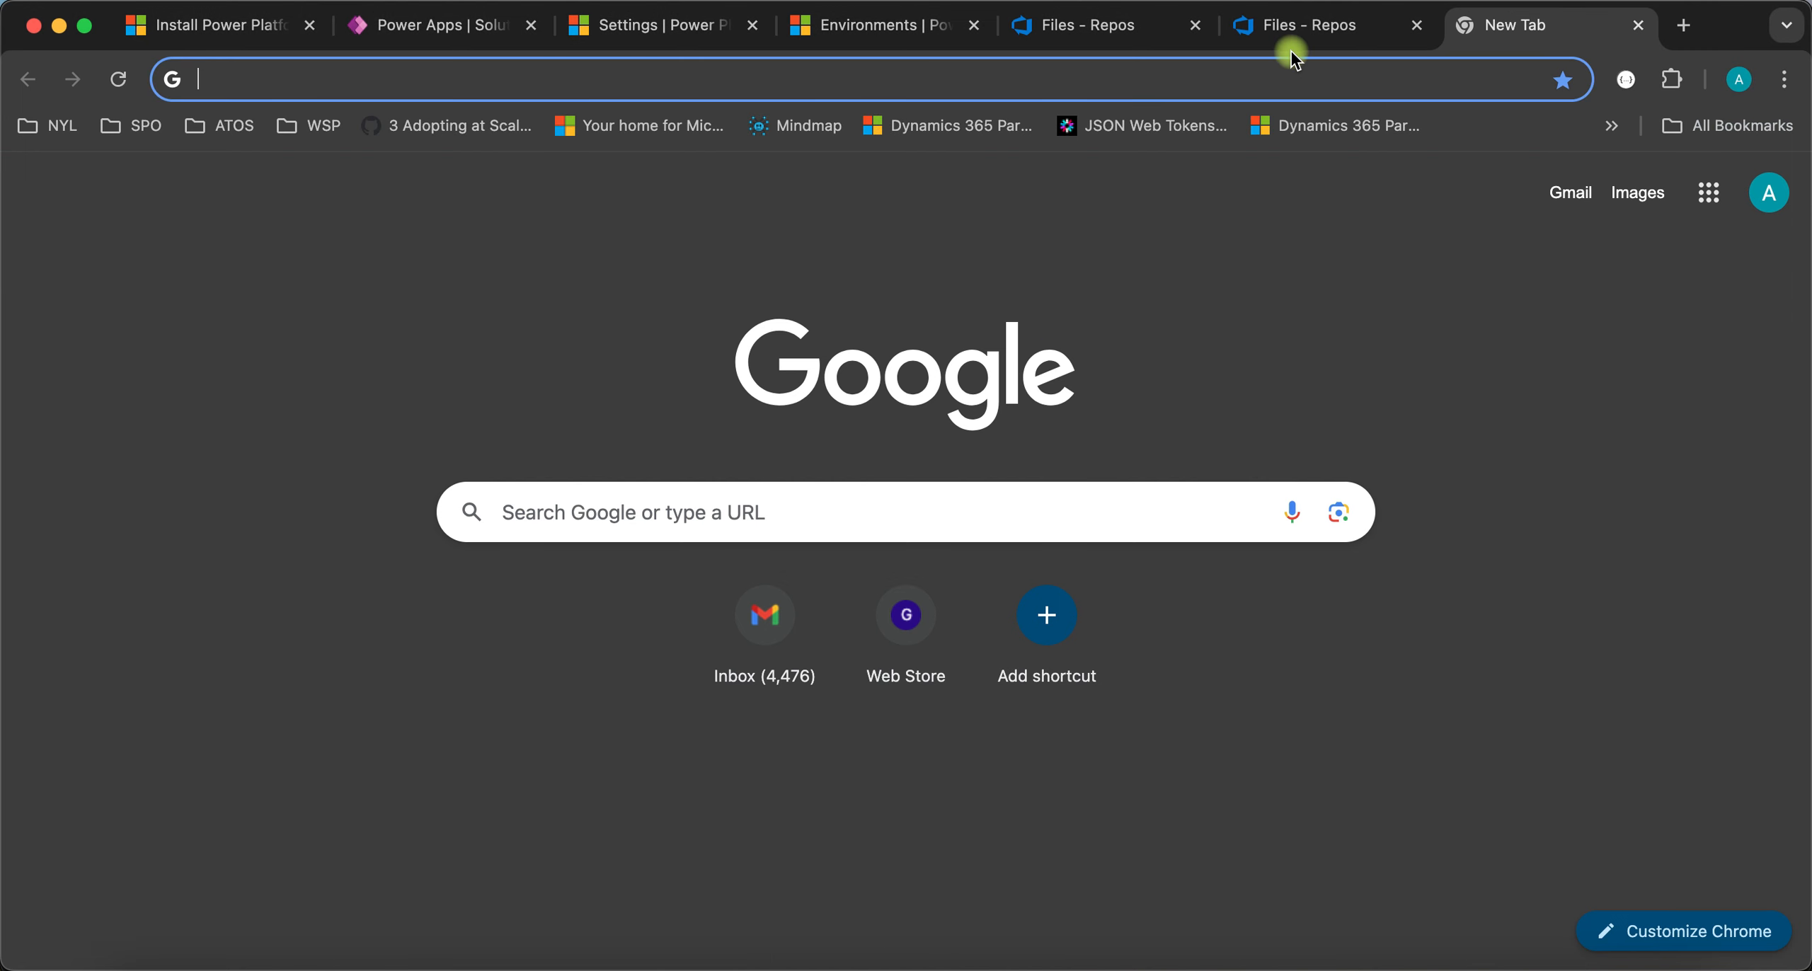
{"action": "left_click", "coordinate": [1300, 32]}
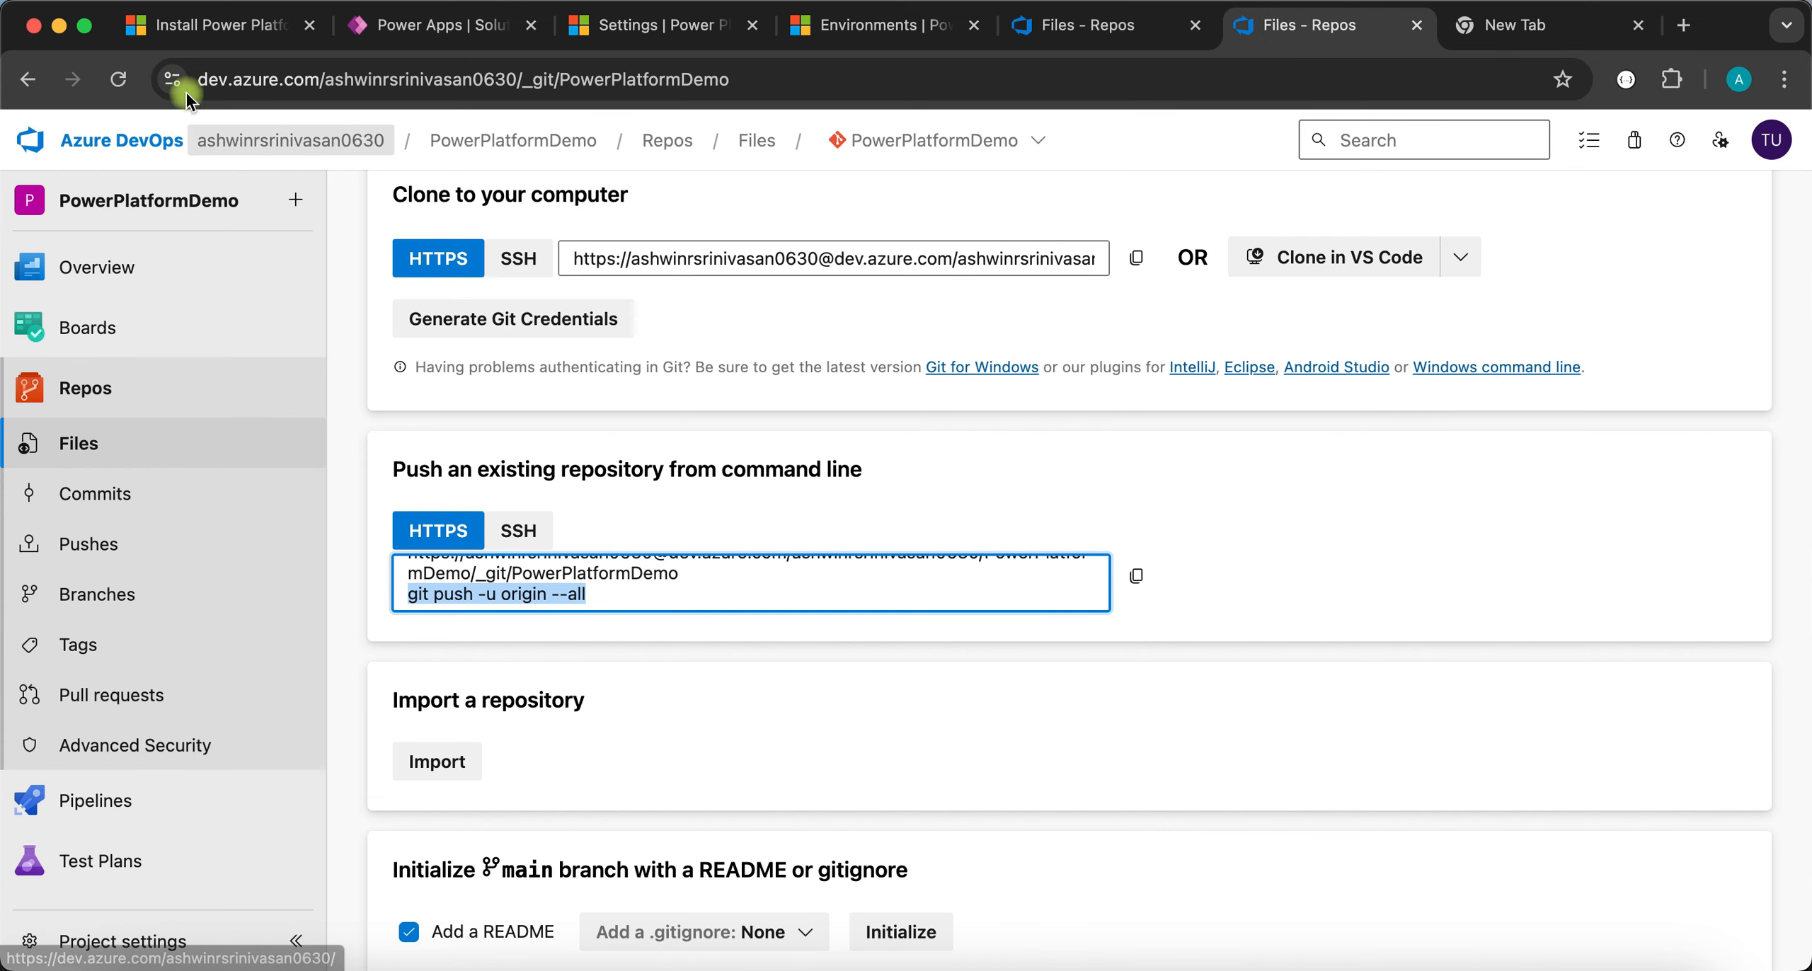
- Reload the PowerPlatformDemo Files page and expand src, Entities and Other to inspect the pushed files
{"action": "left_click", "coordinate": [111, 80]}
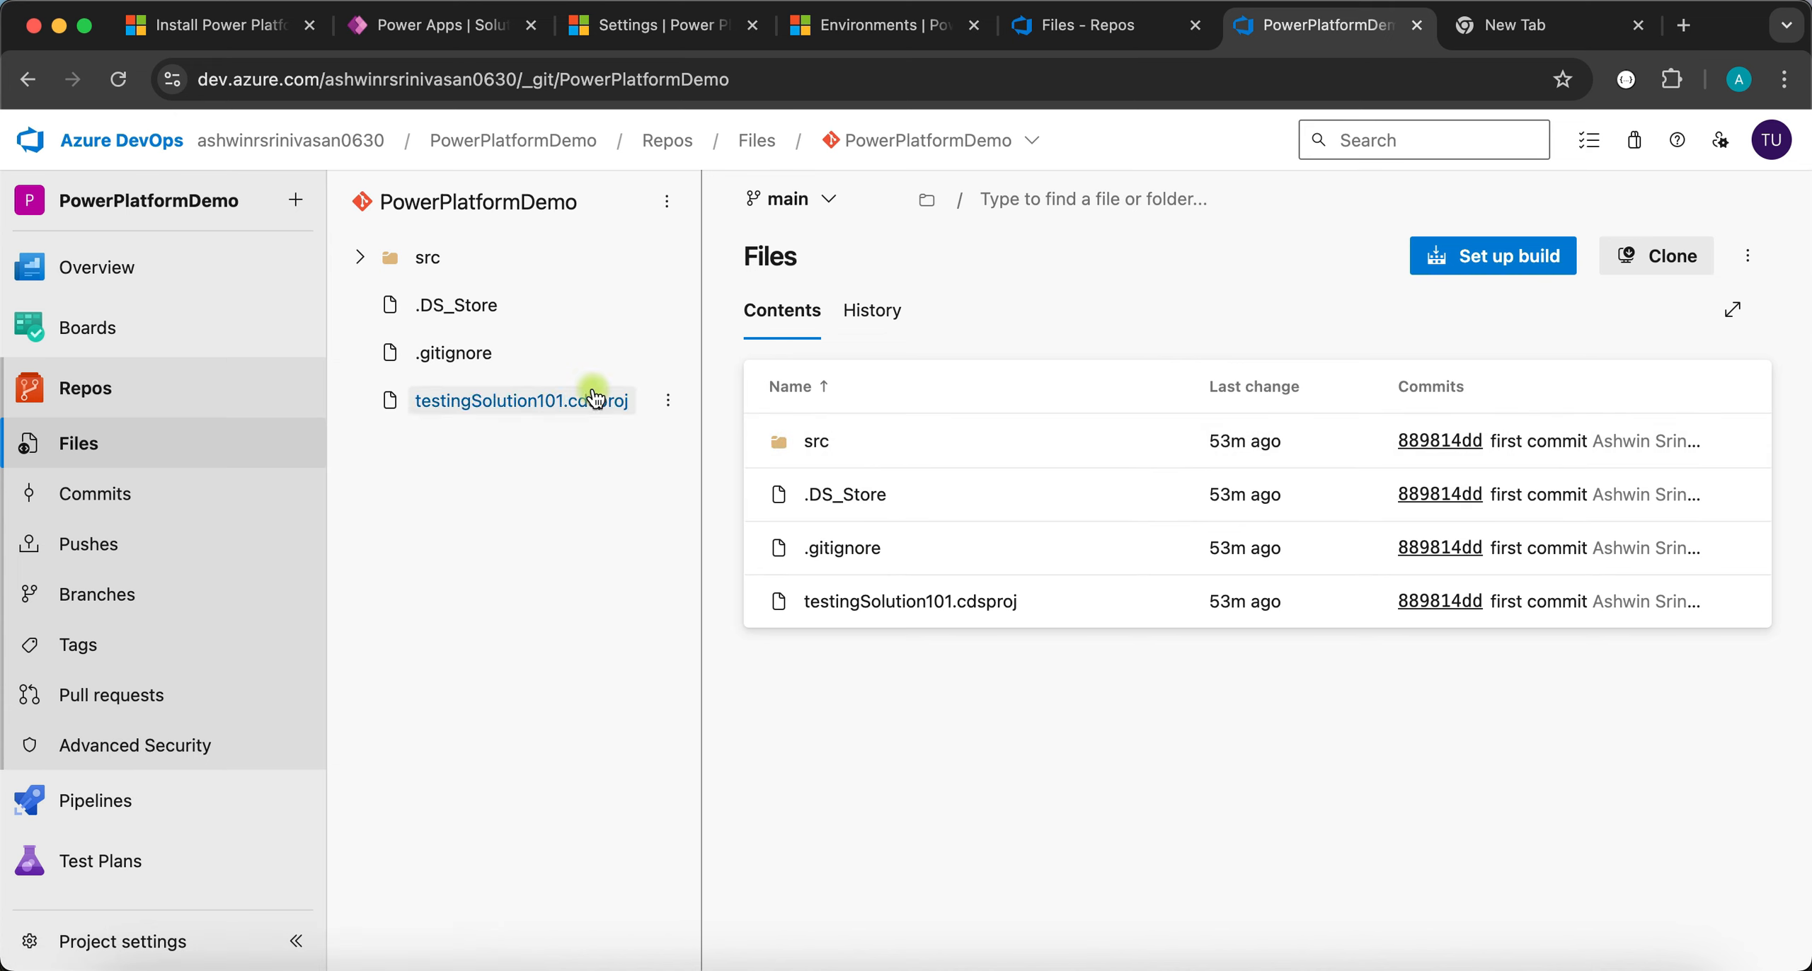
{"action": "left_click", "coordinate": [365, 259]}
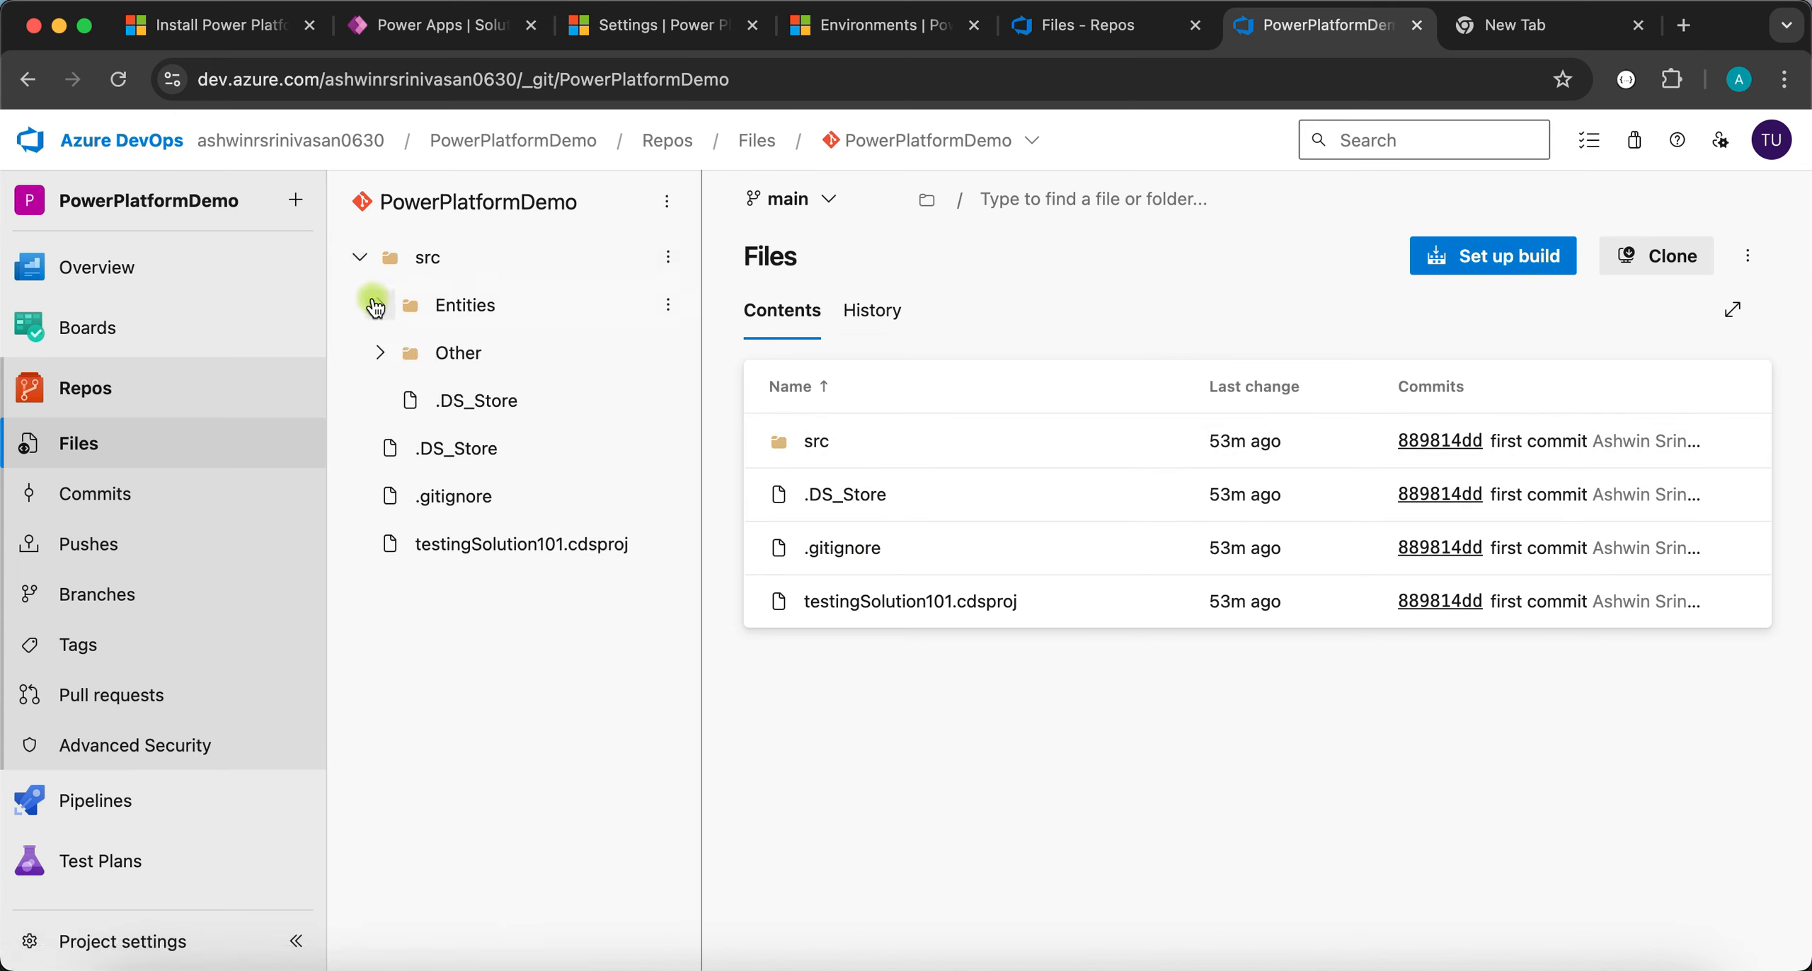
{"action": "left_click", "coordinate": [380, 311]}
{"action": "left_click", "coordinate": [381, 317]}
{"action": "left_click", "coordinate": [380, 354]}
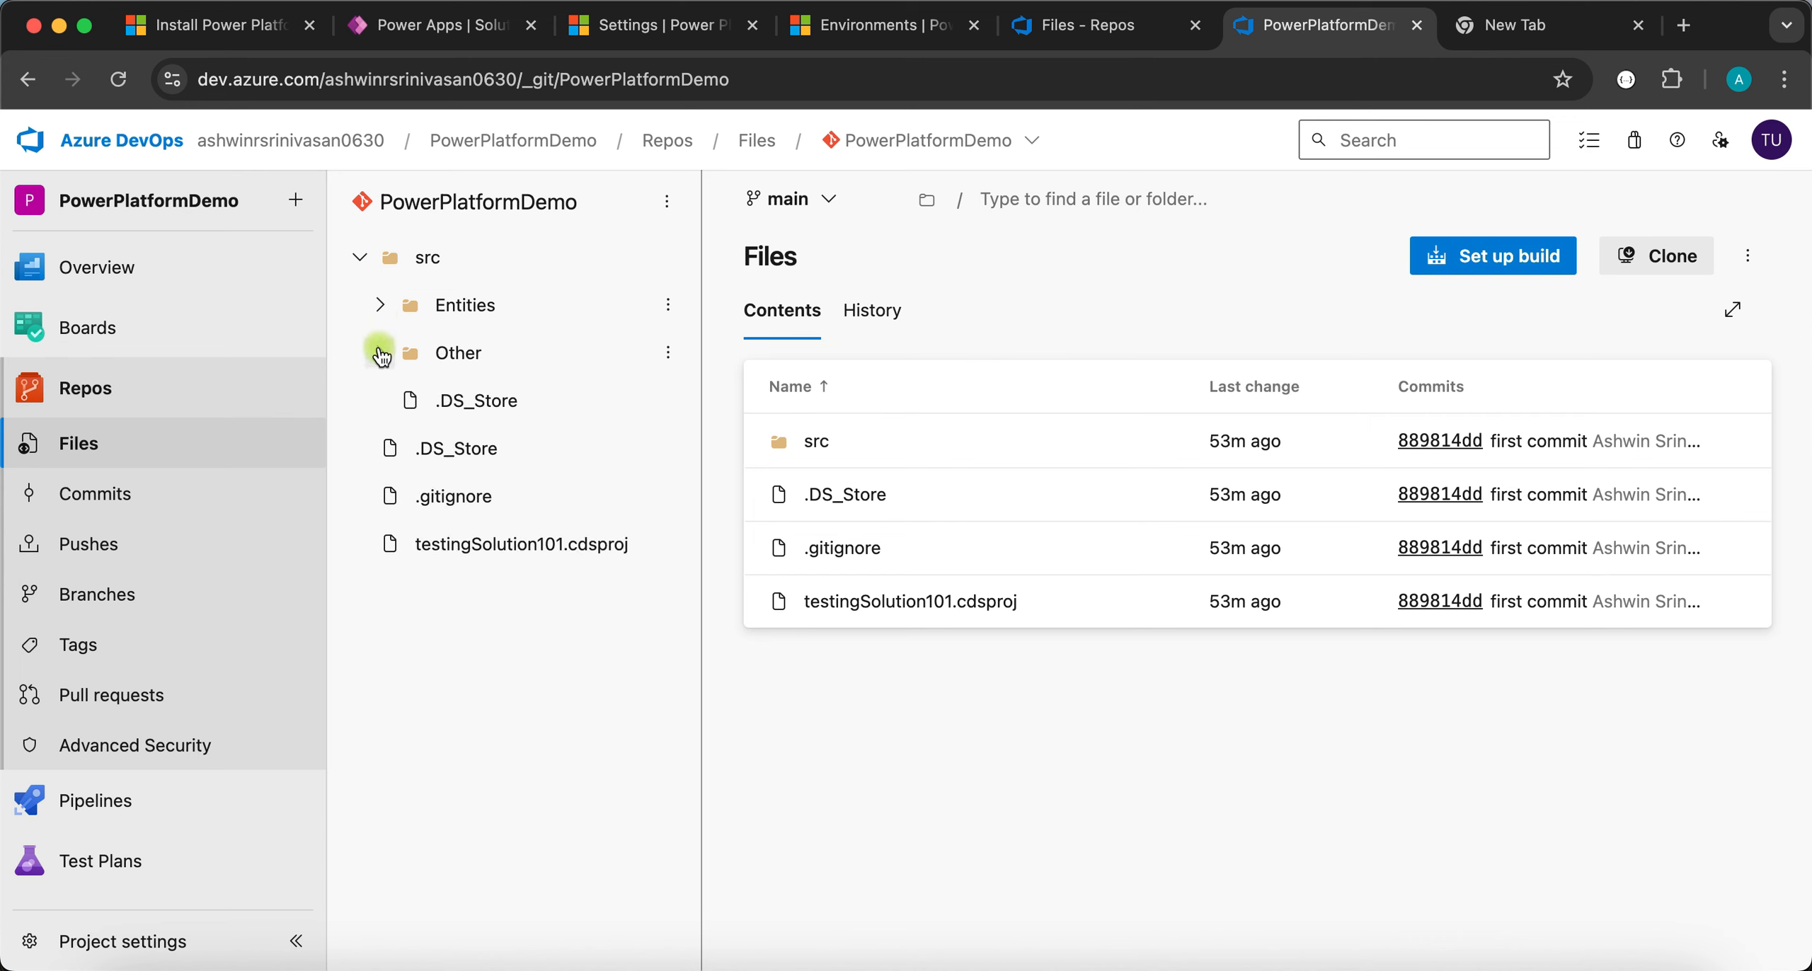
{"action": "left_click", "coordinate": [380, 354]}
{"action": "left_click", "coordinate": [362, 258]}
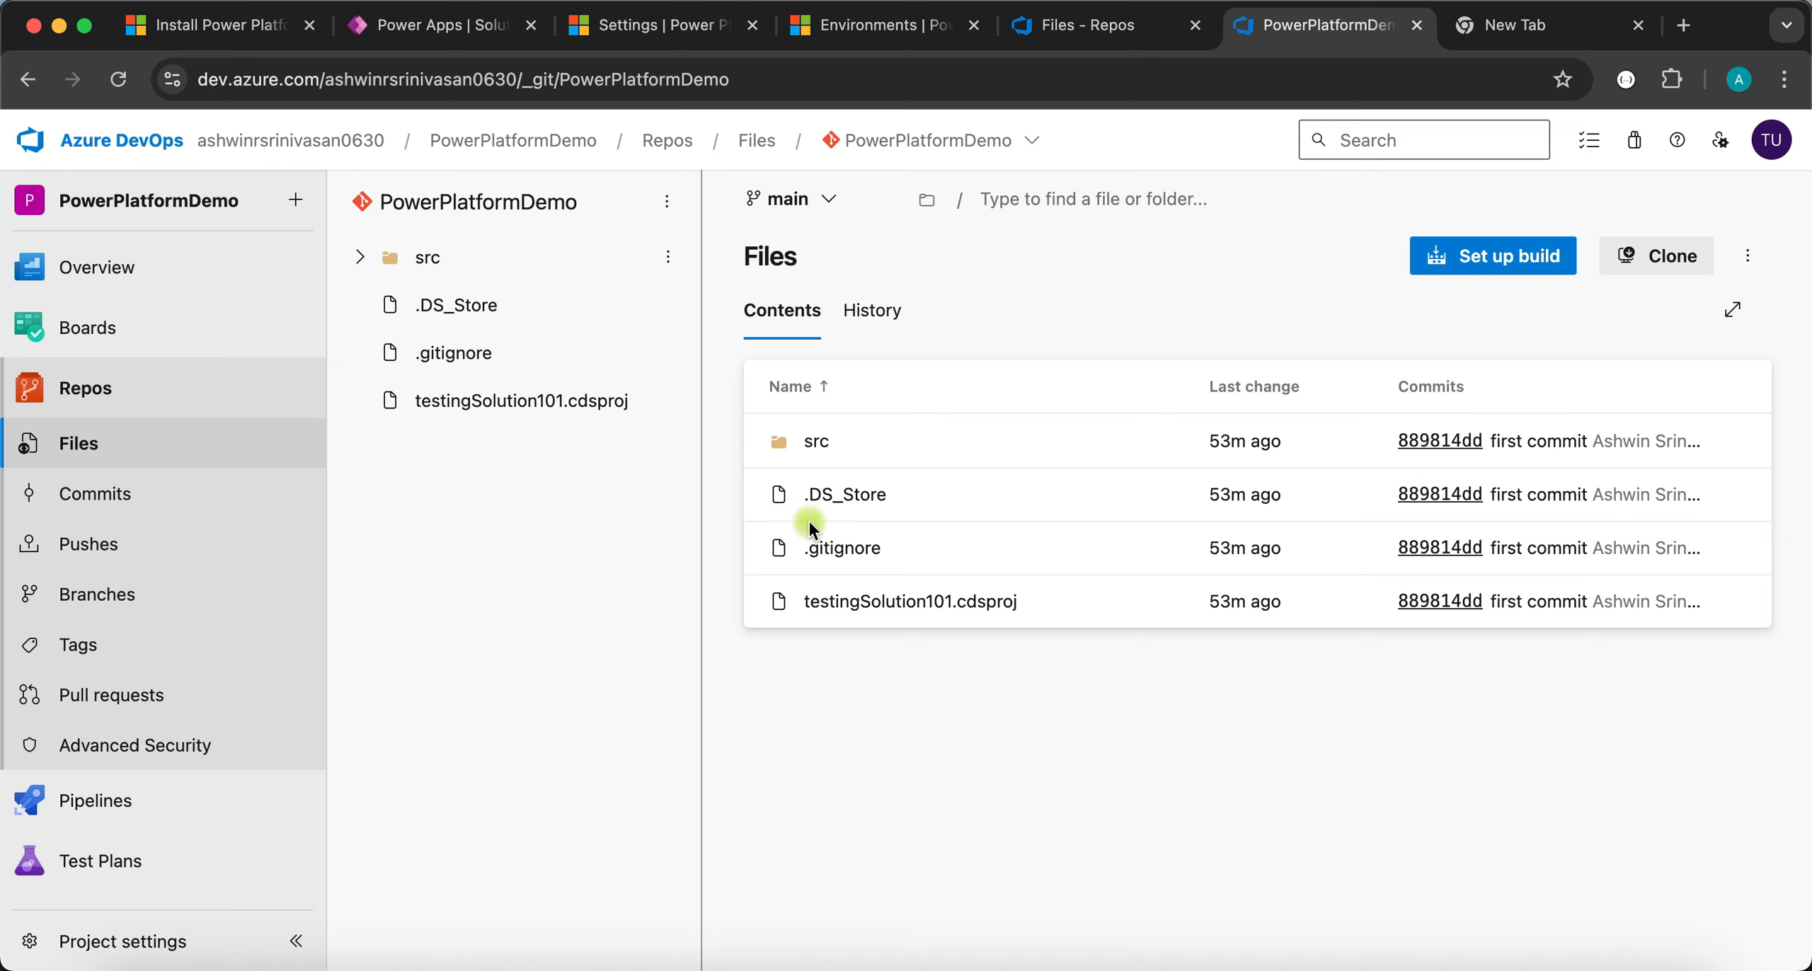
{"action": "left_click", "coordinate": [1129, 41]}
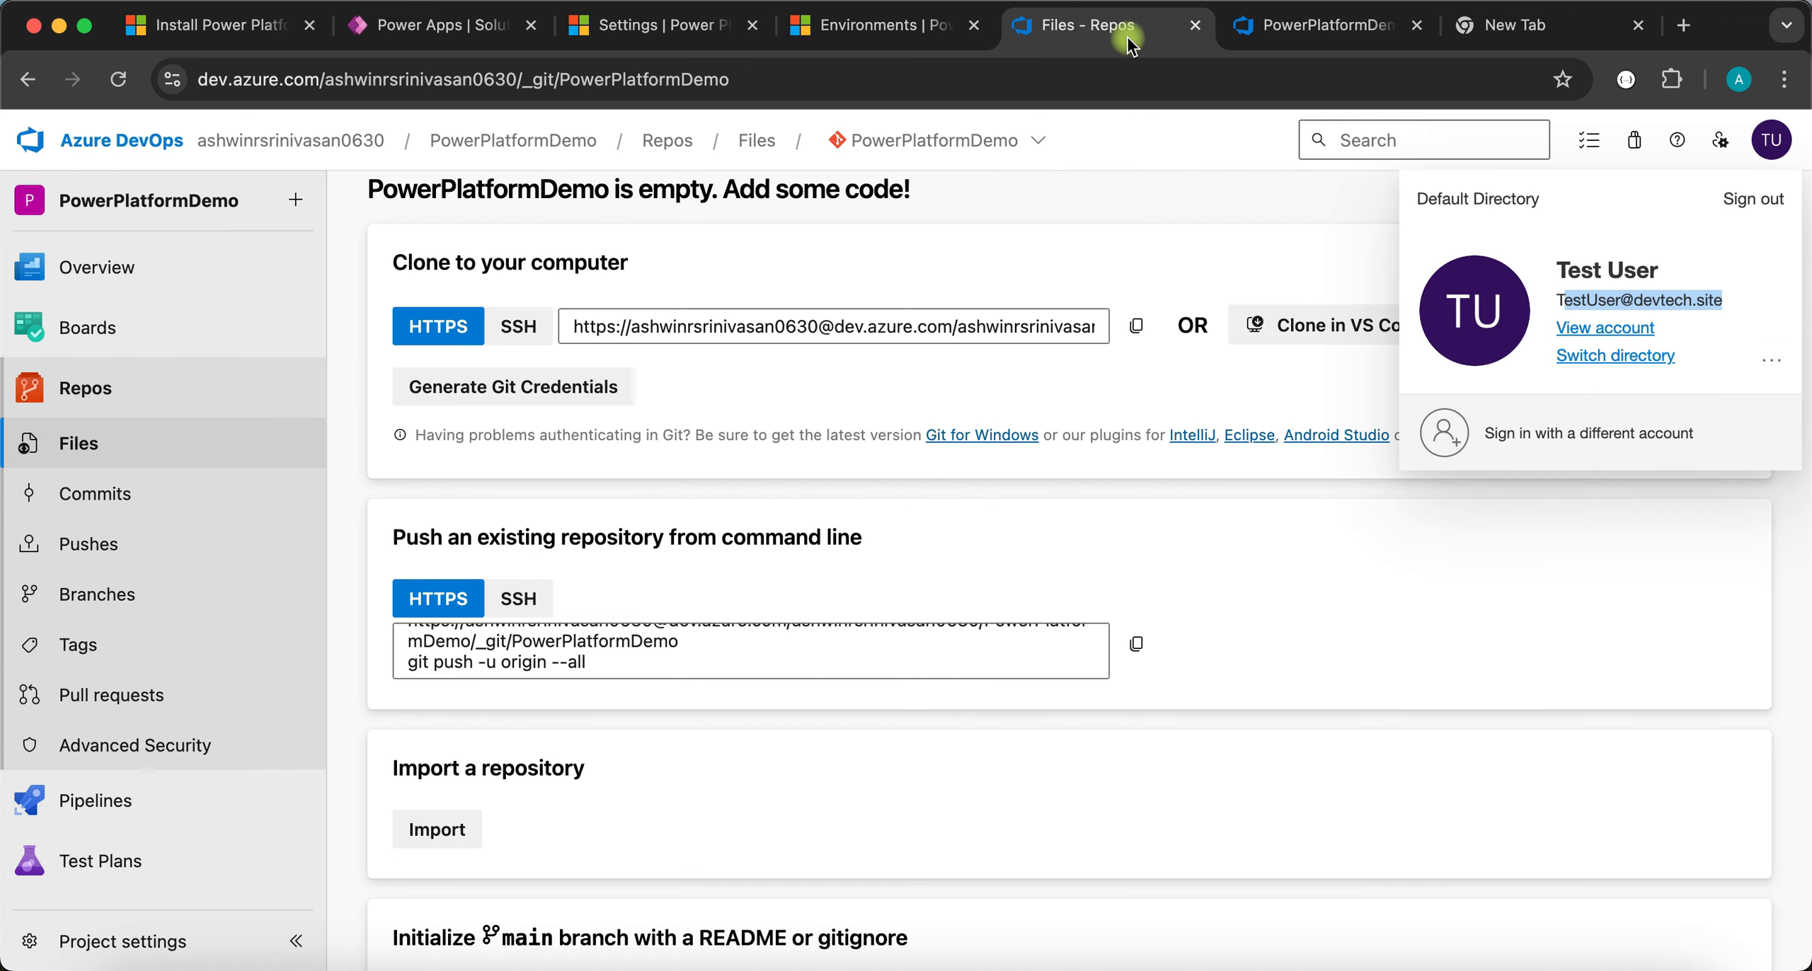
- Open Organization settings > Extensions and go to Power Platform Build Tools' Marketplace listing
{"action": "left_click", "coordinate": [445, 258]}
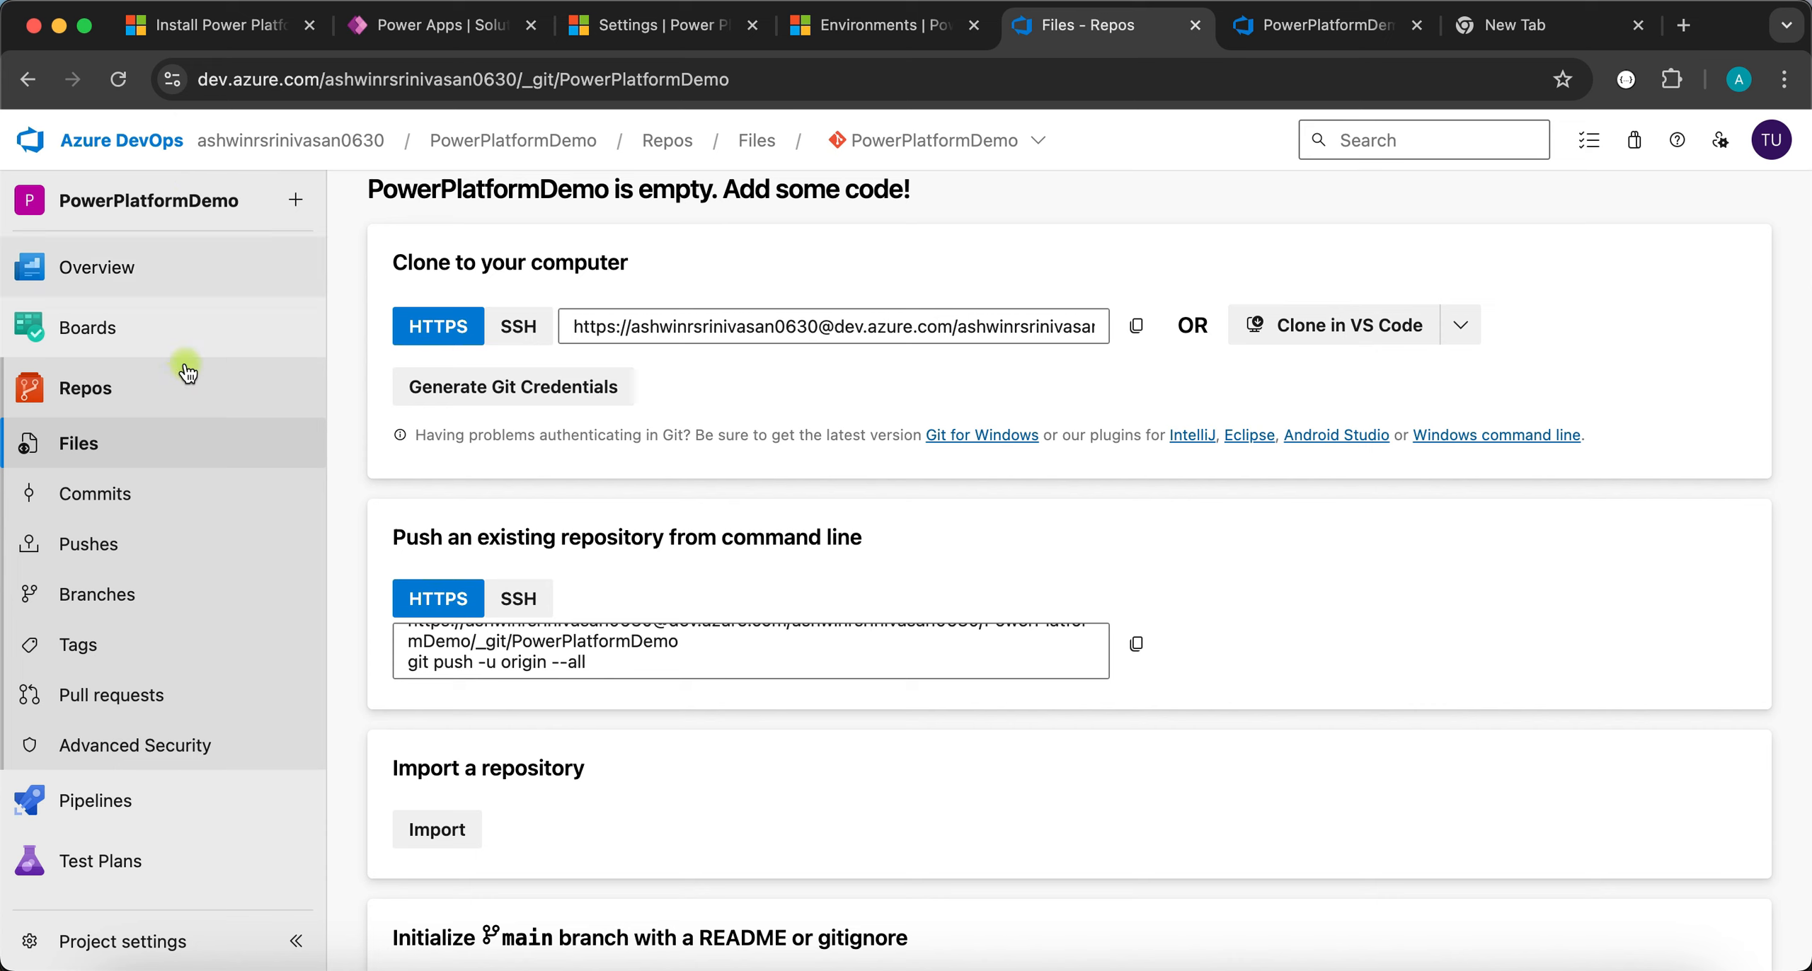
{"action": "left_click", "coordinate": [108, 938]}
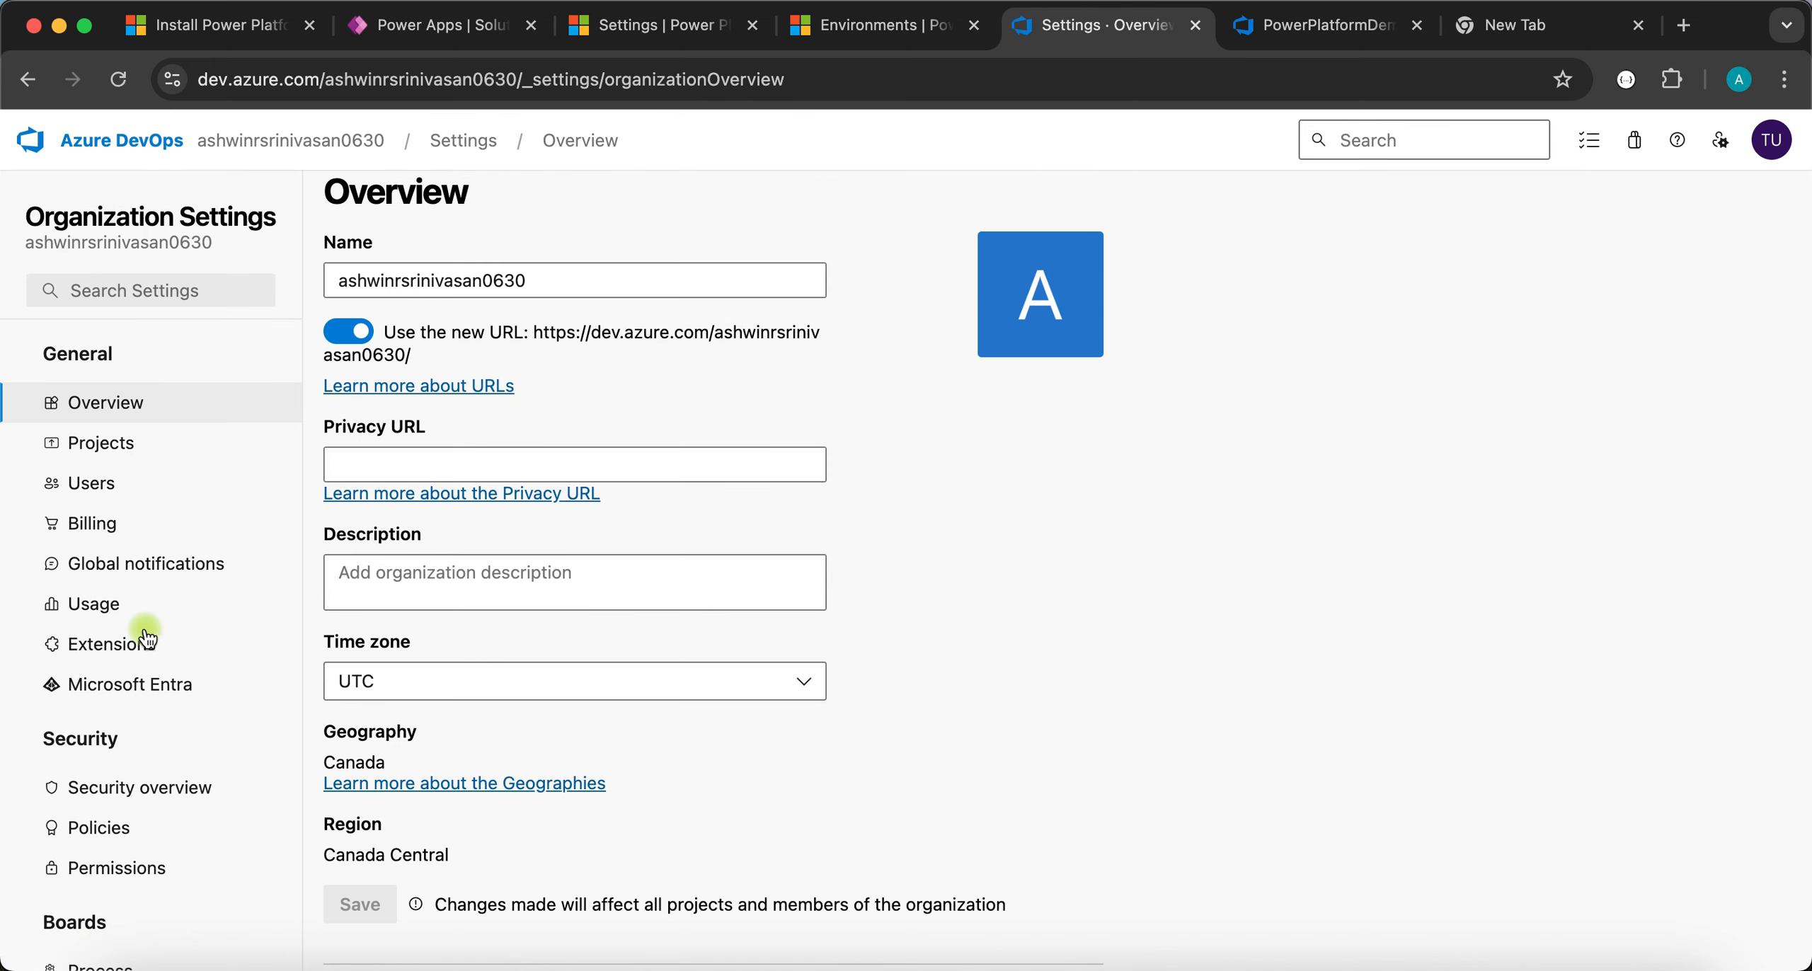
{"action": "left_click", "coordinate": [93, 659]}
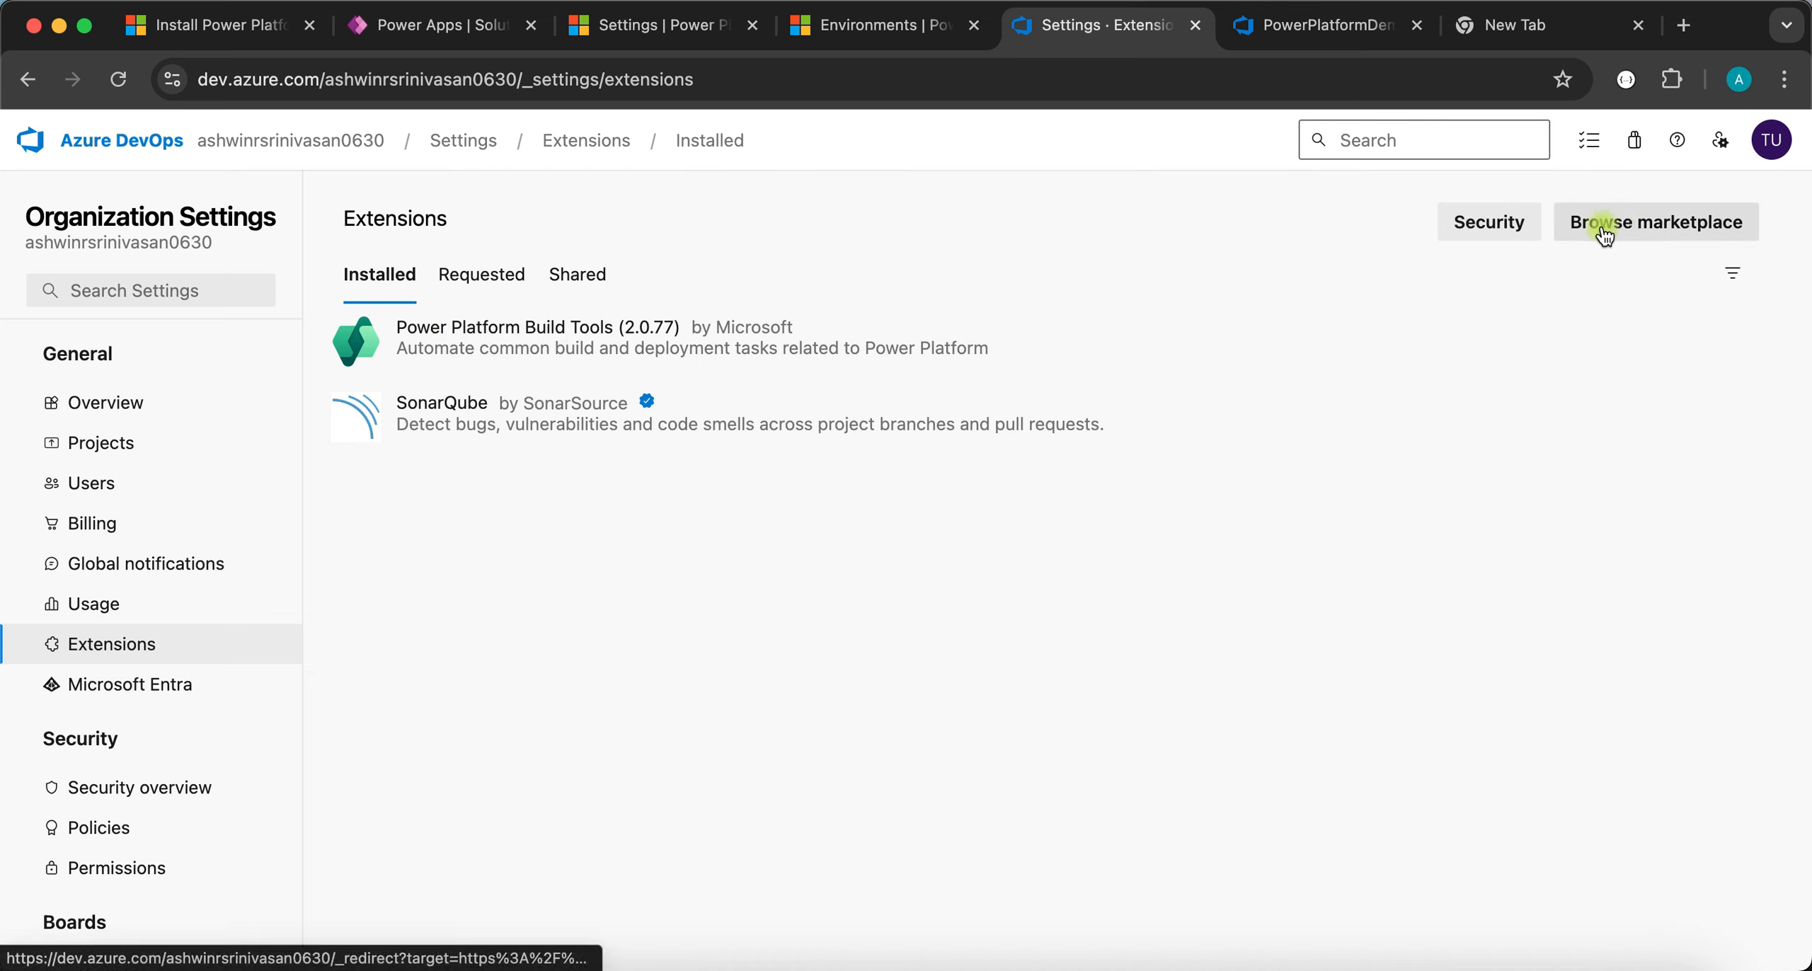
{"action": "left_click", "coordinate": [607, 359]}
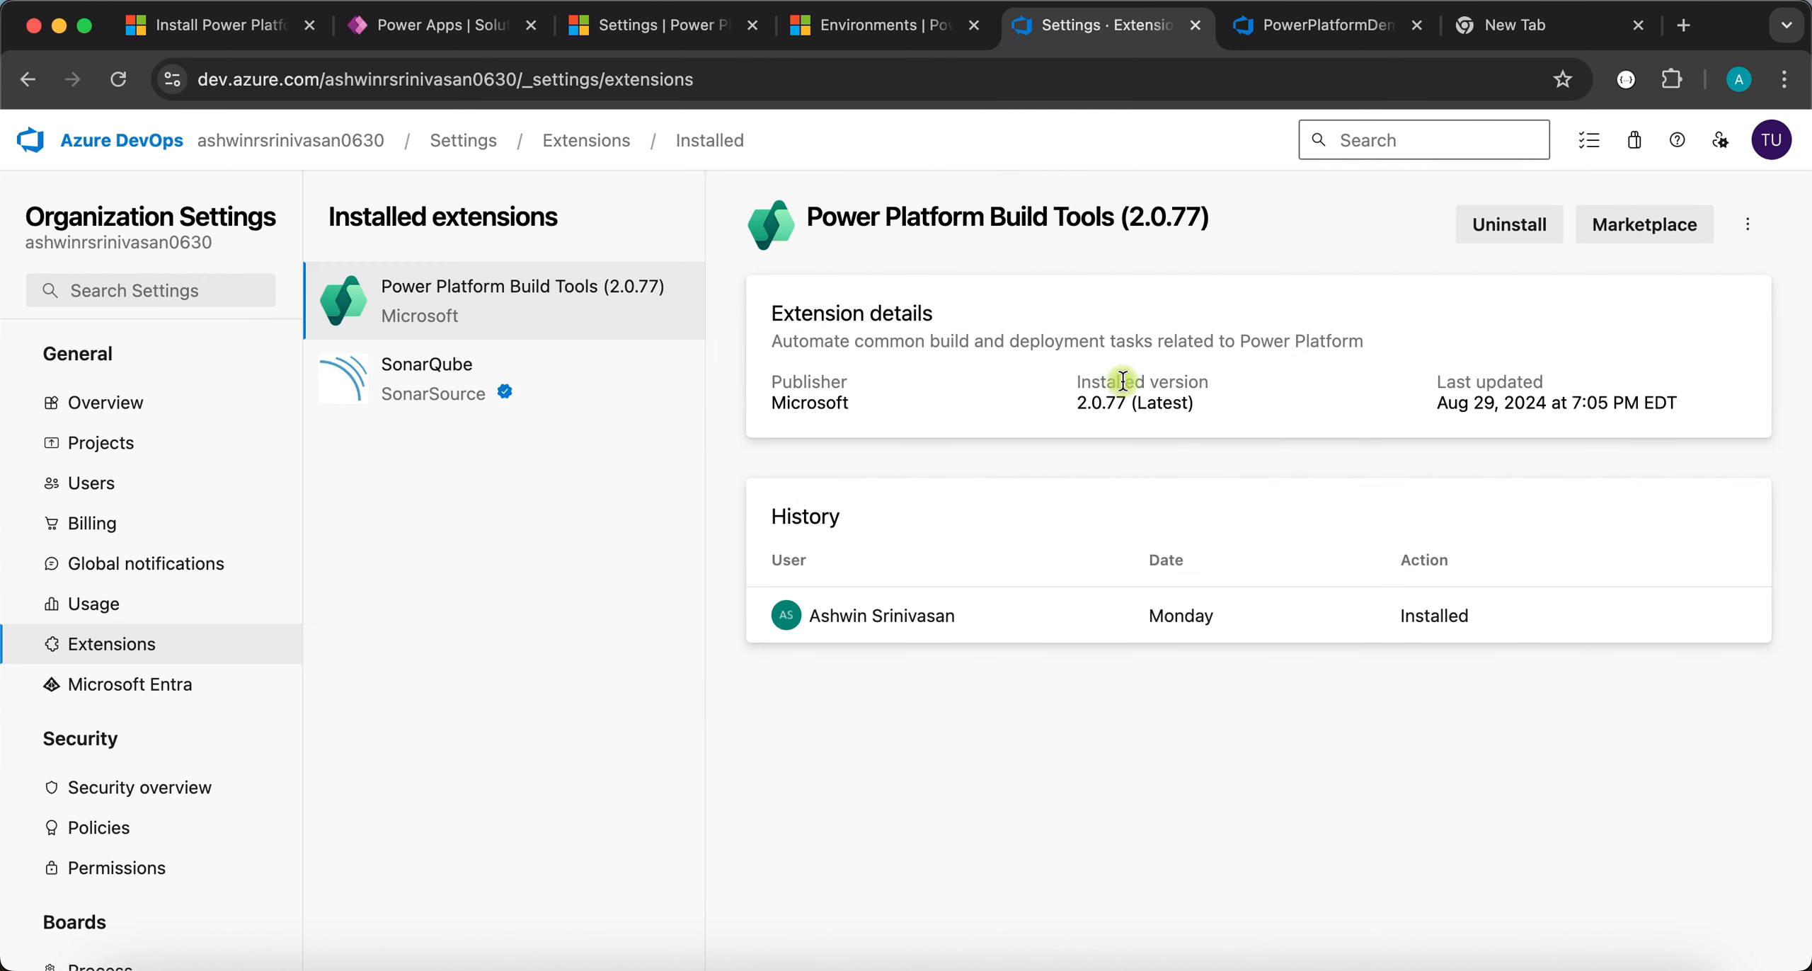
{"action": "left_click", "coordinate": [1650, 226]}
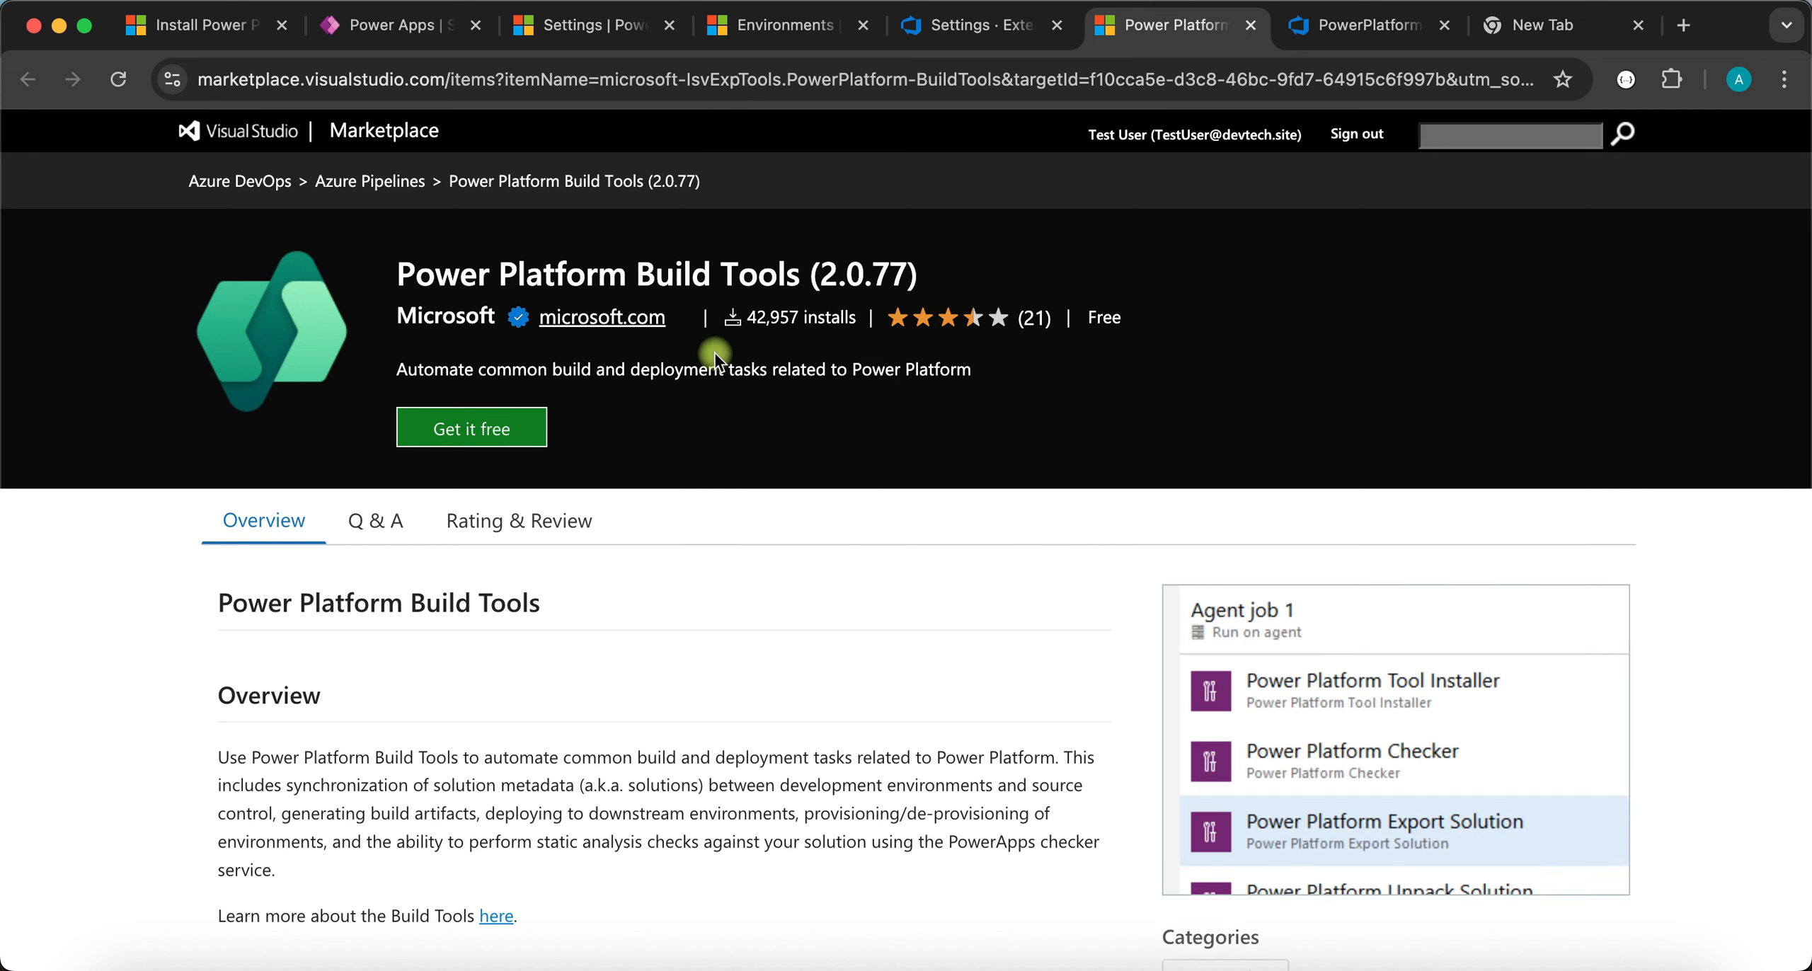
- Start getting the extension, then search Marketplace for 'power platform' and open Power Platform Build Tools
{"action": "left_click", "coordinate": [499, 432]}
{"action": "left_click", "coordinate": [1494, 142]}
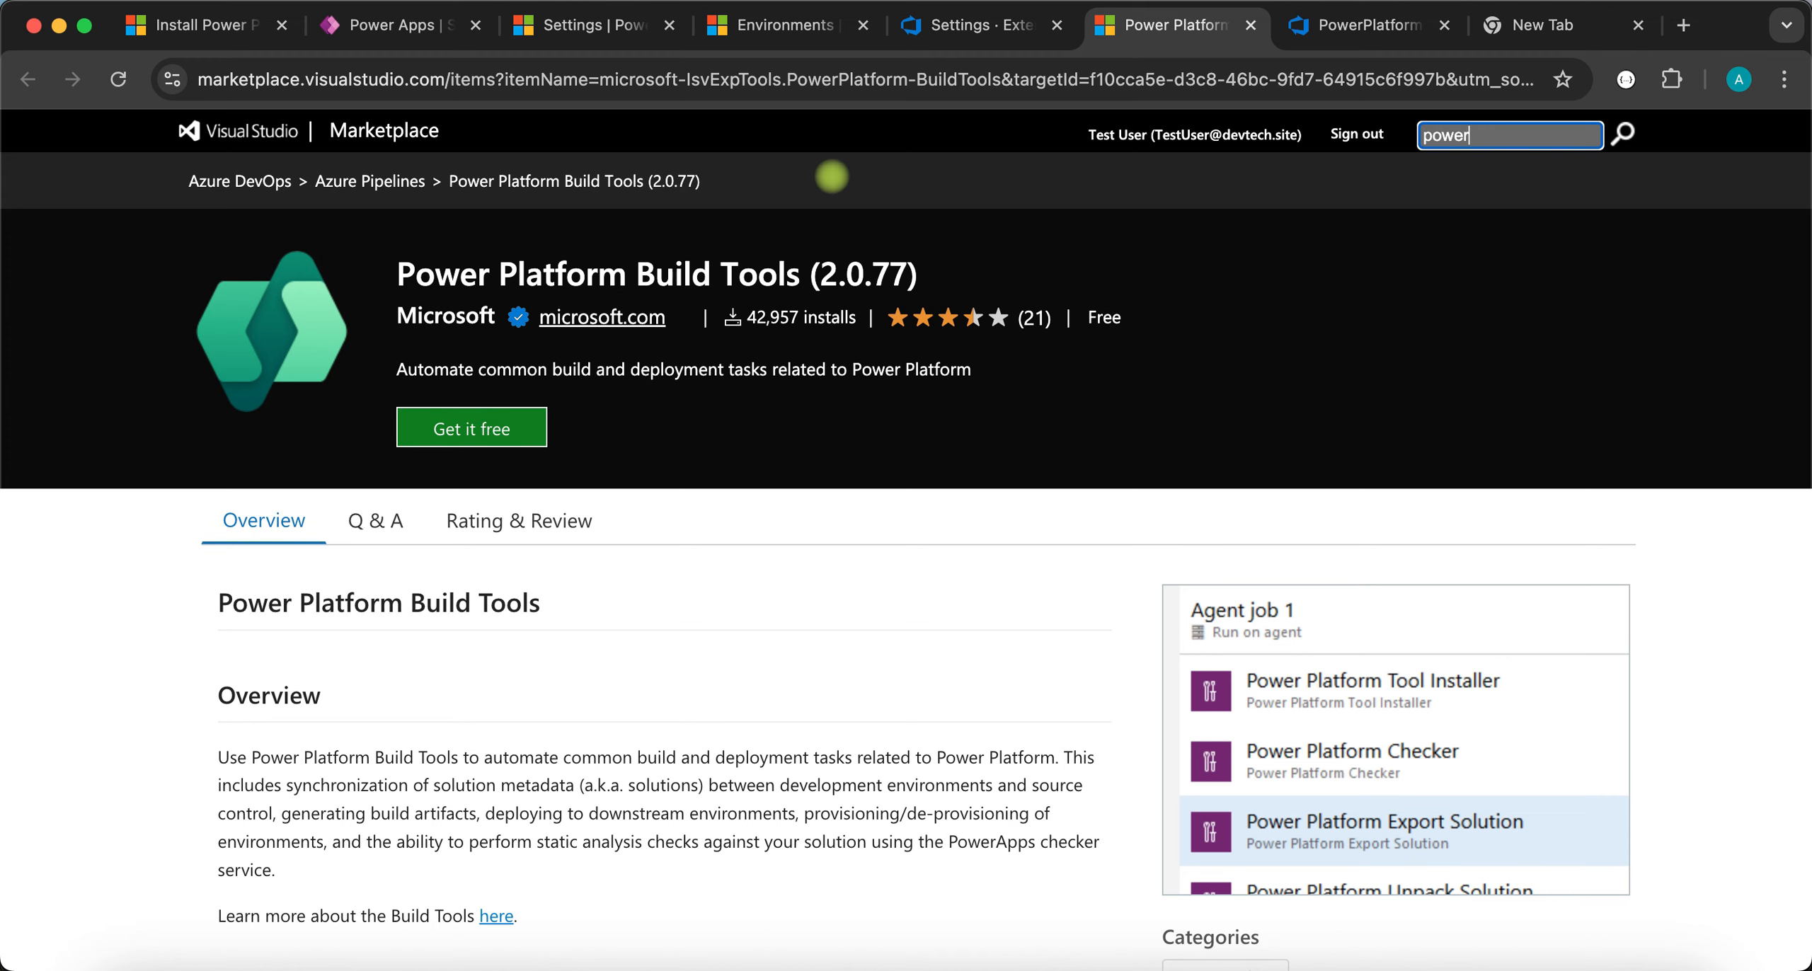
{"action": "key", "text": "Return"}
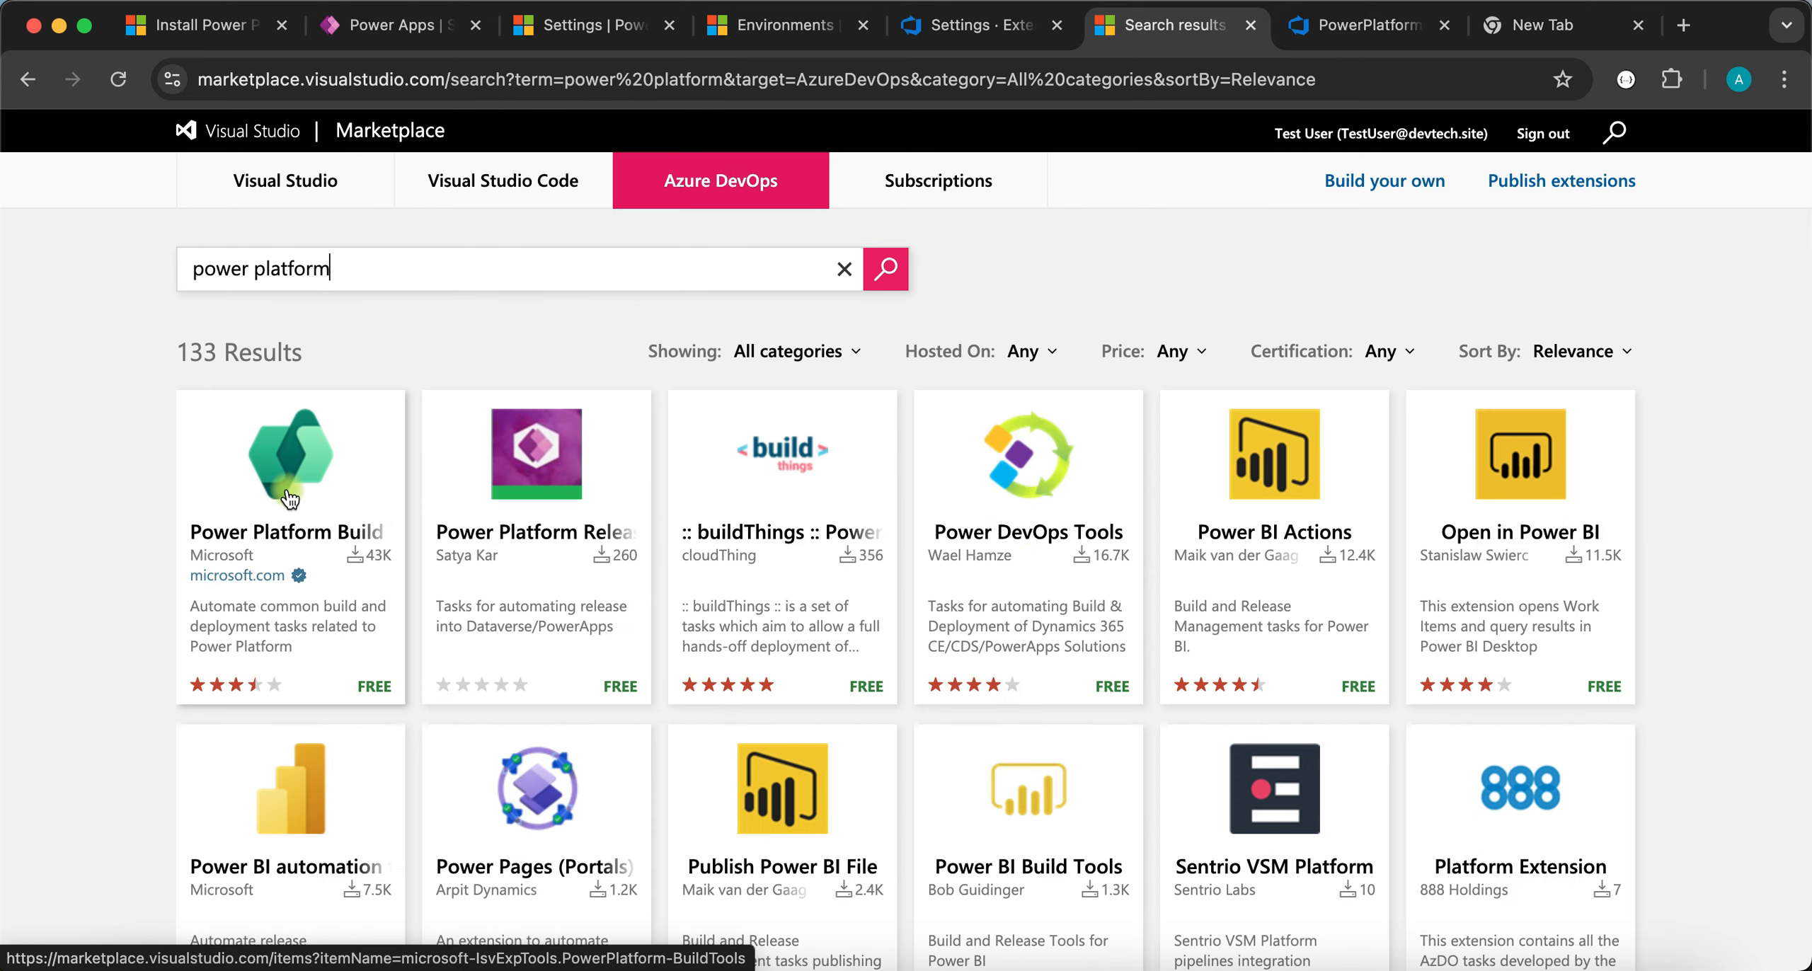
{"action": "left_click", "coordinate": [307, 482]}
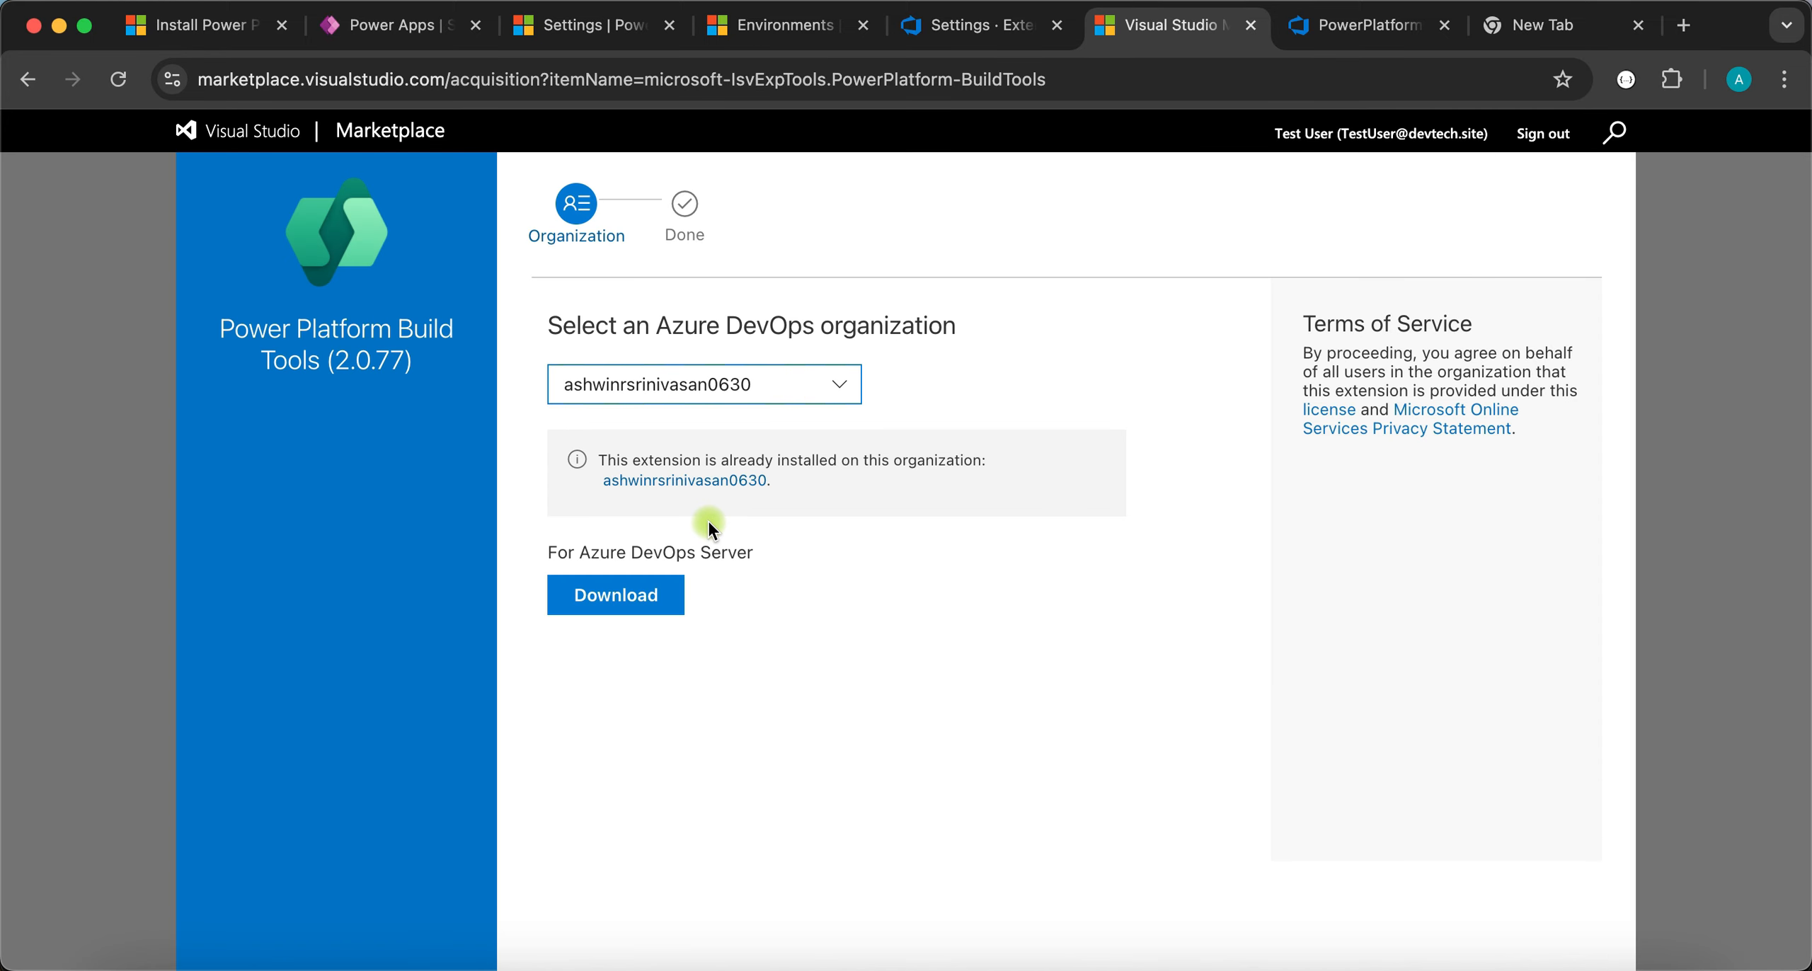
- Check each DevOps organization shows the extension already installed, then close the tab and Leave
{"action": "left_click", "coordinate": [843, 386]}
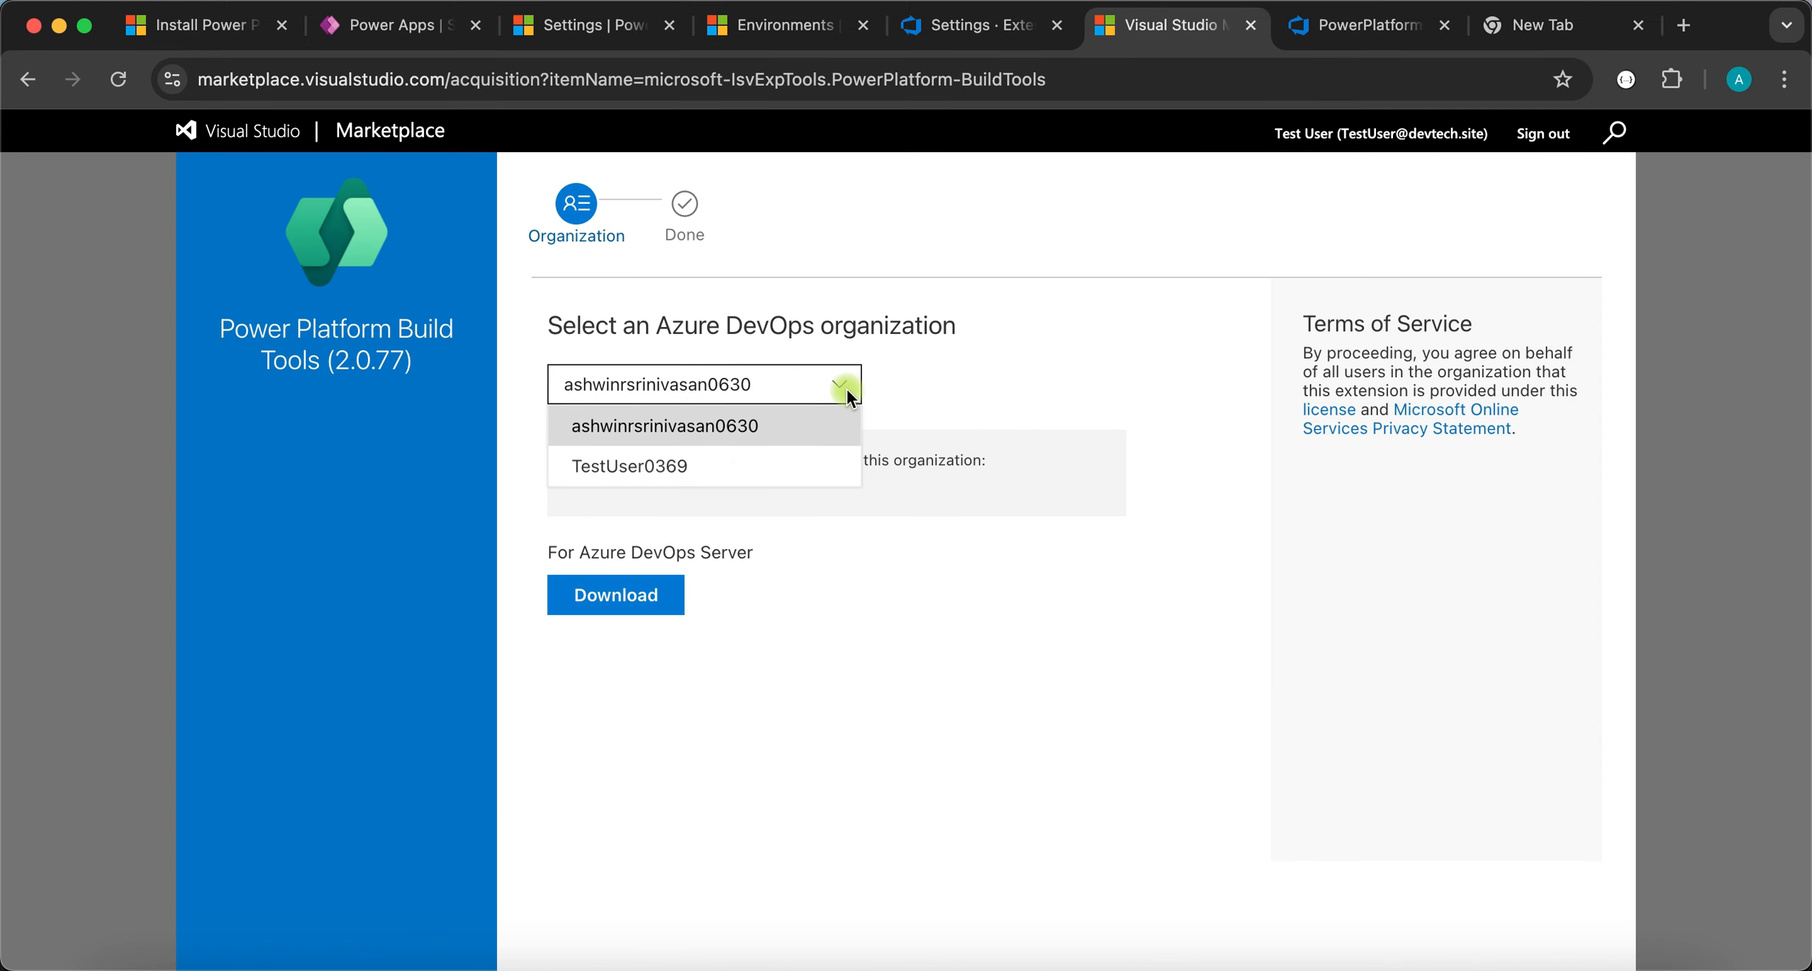
{"action": "left_click", "coordinate": [668, 467]}
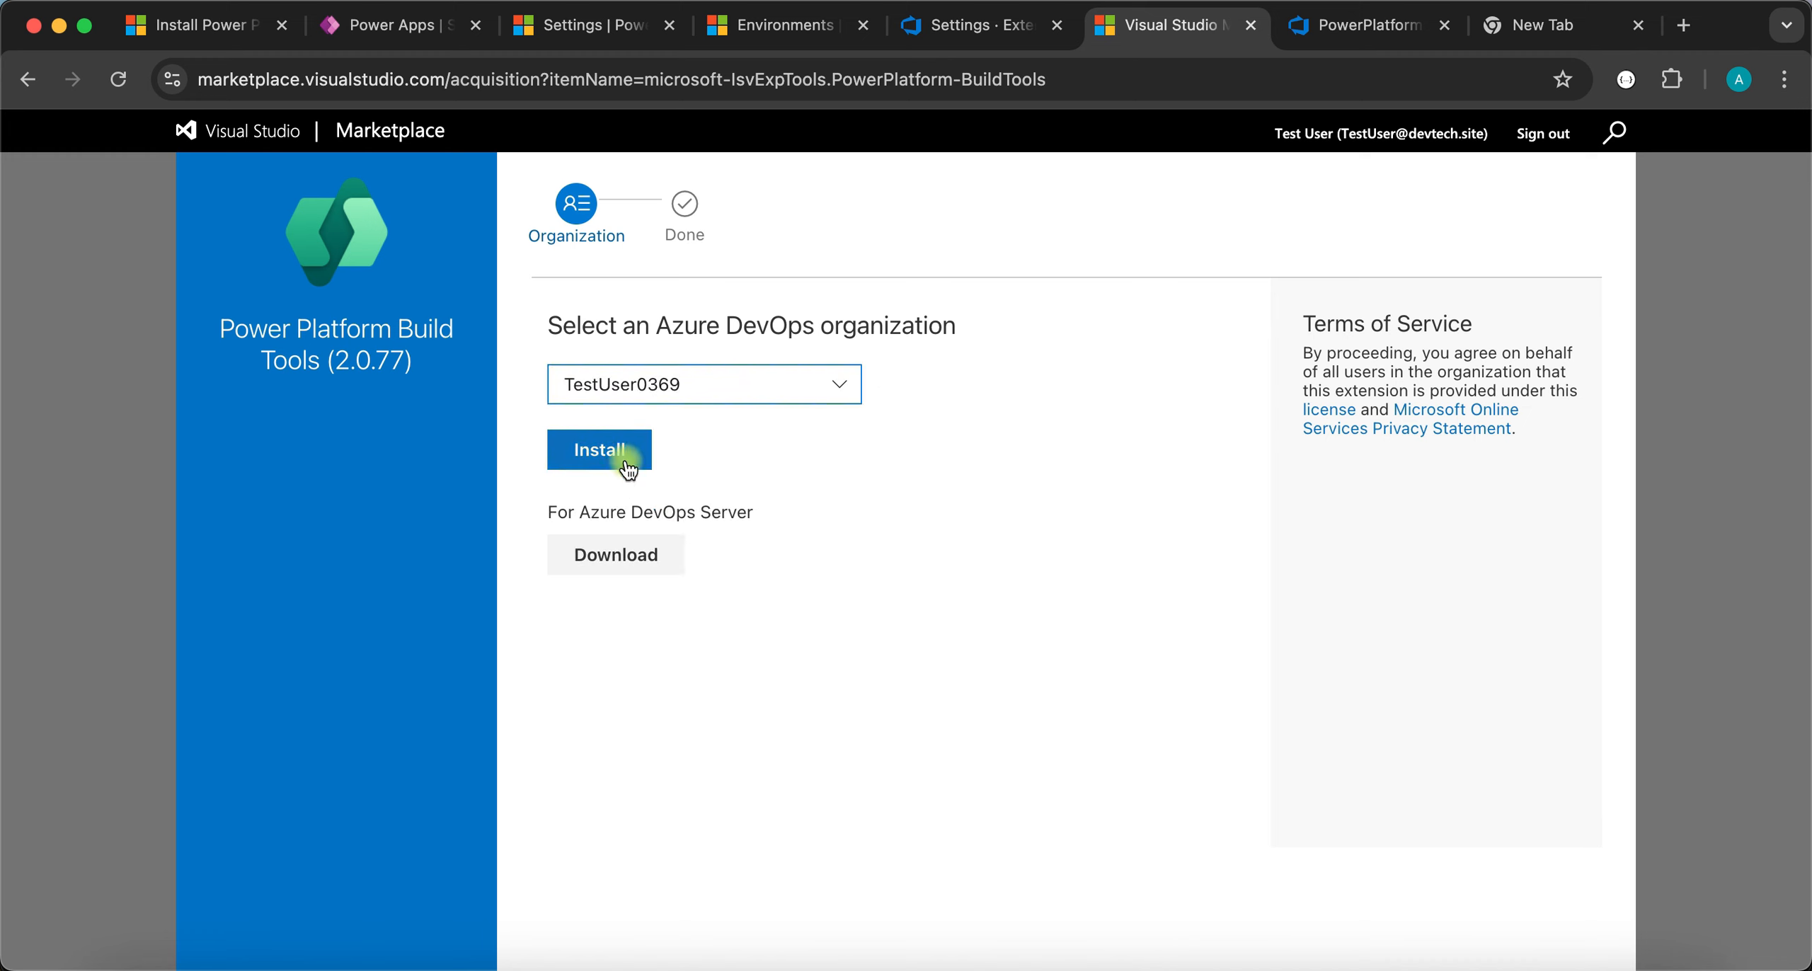
{"action": "left_click", "coordinate": [715, 384]}
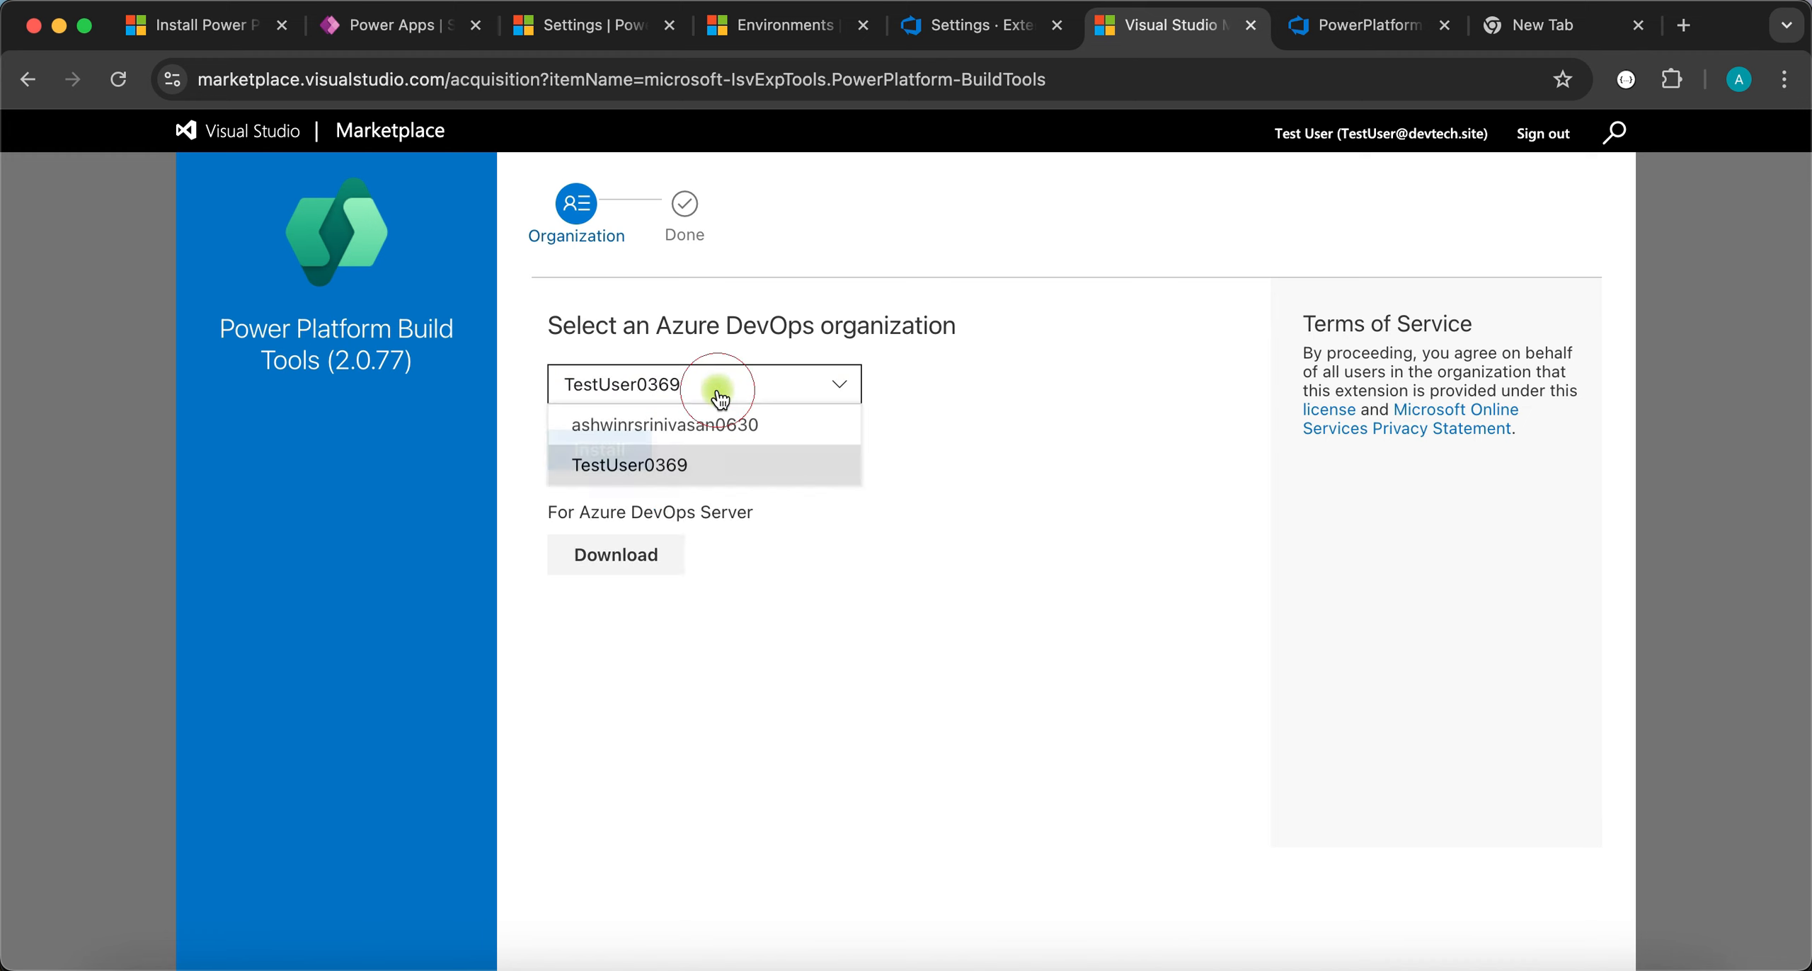
{"action": "left_click", "coordinate": [682, 427]}
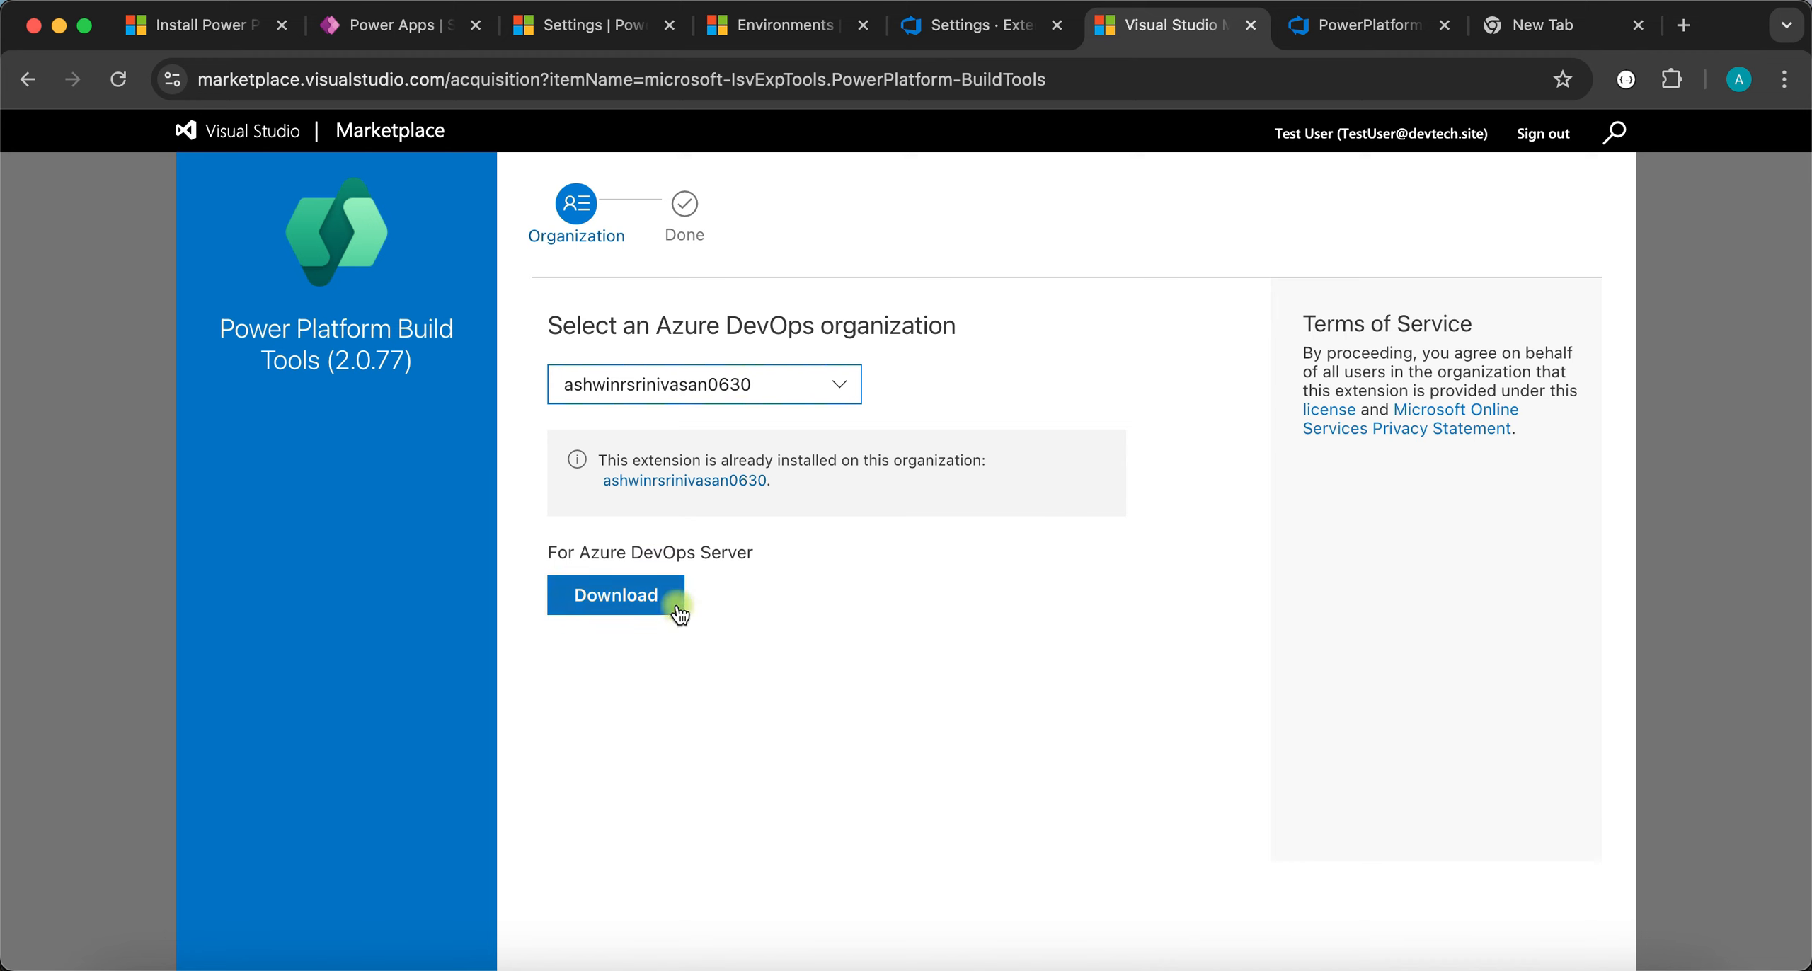
{"action": "left_click", "coordinate": [1253, 27]}
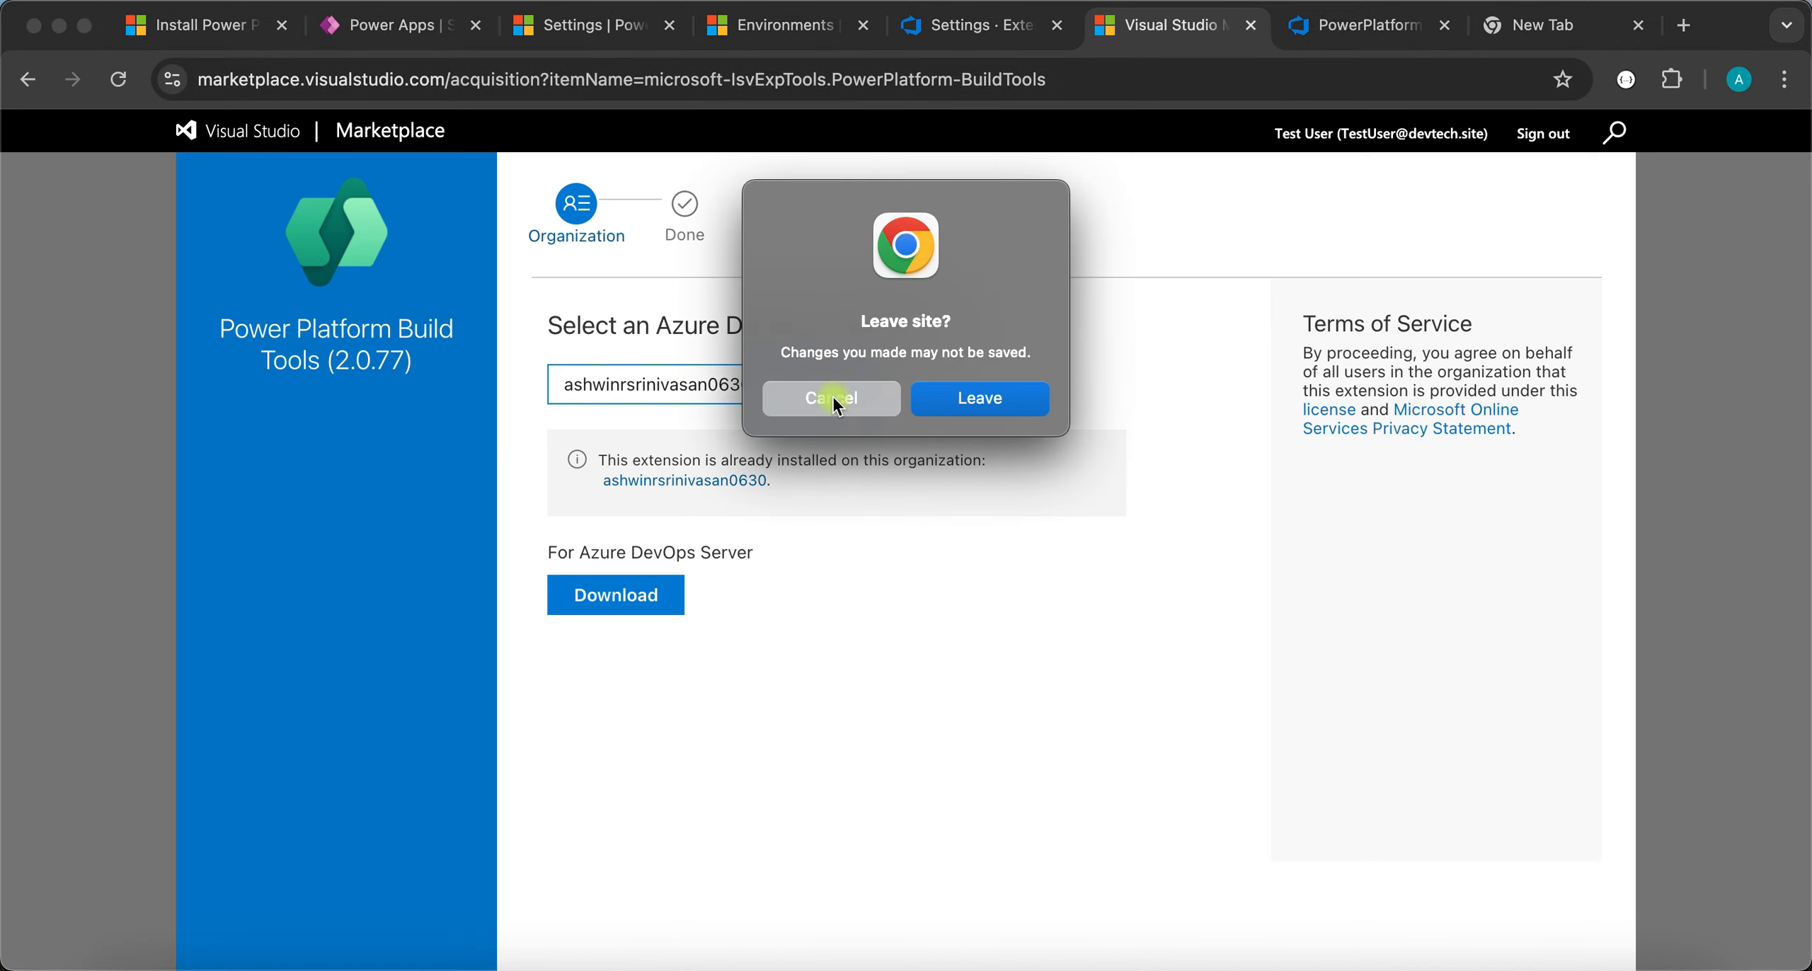
{"action": "left_click", "coordinate": [951, 402]}
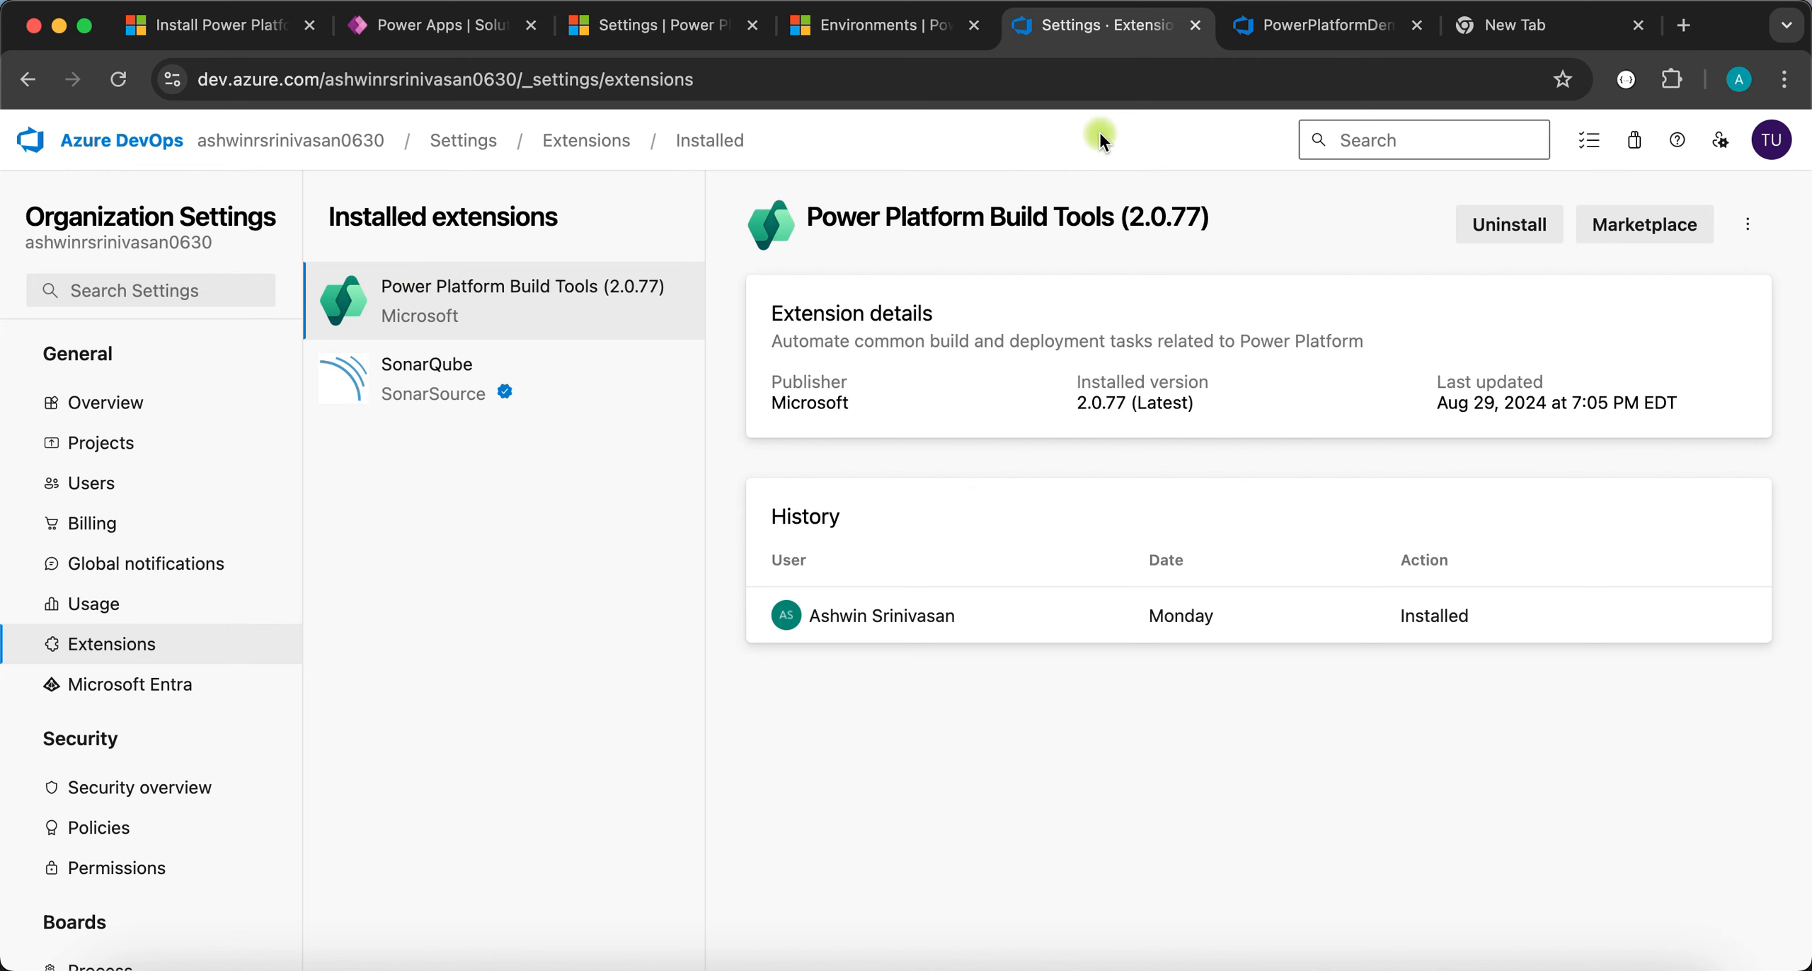
{"action": "left_click", "coordinate": [1331, 25]}
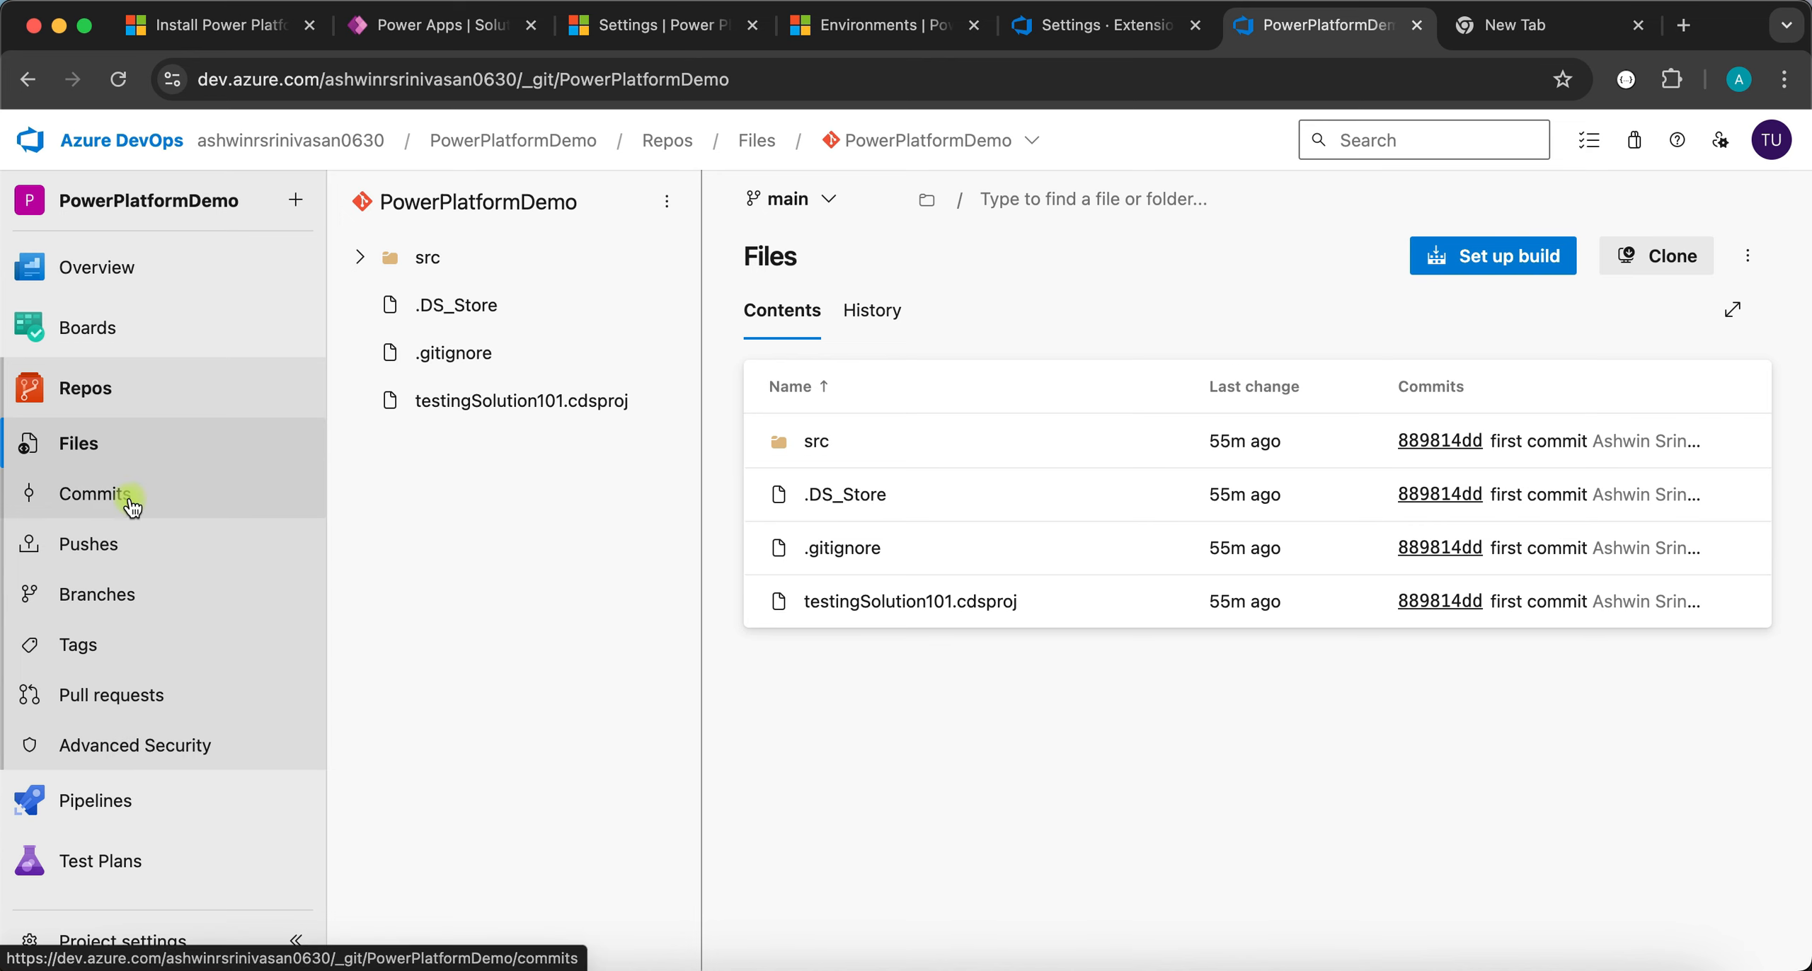
{"action": "left_click", "coordinate": [92, 805]}
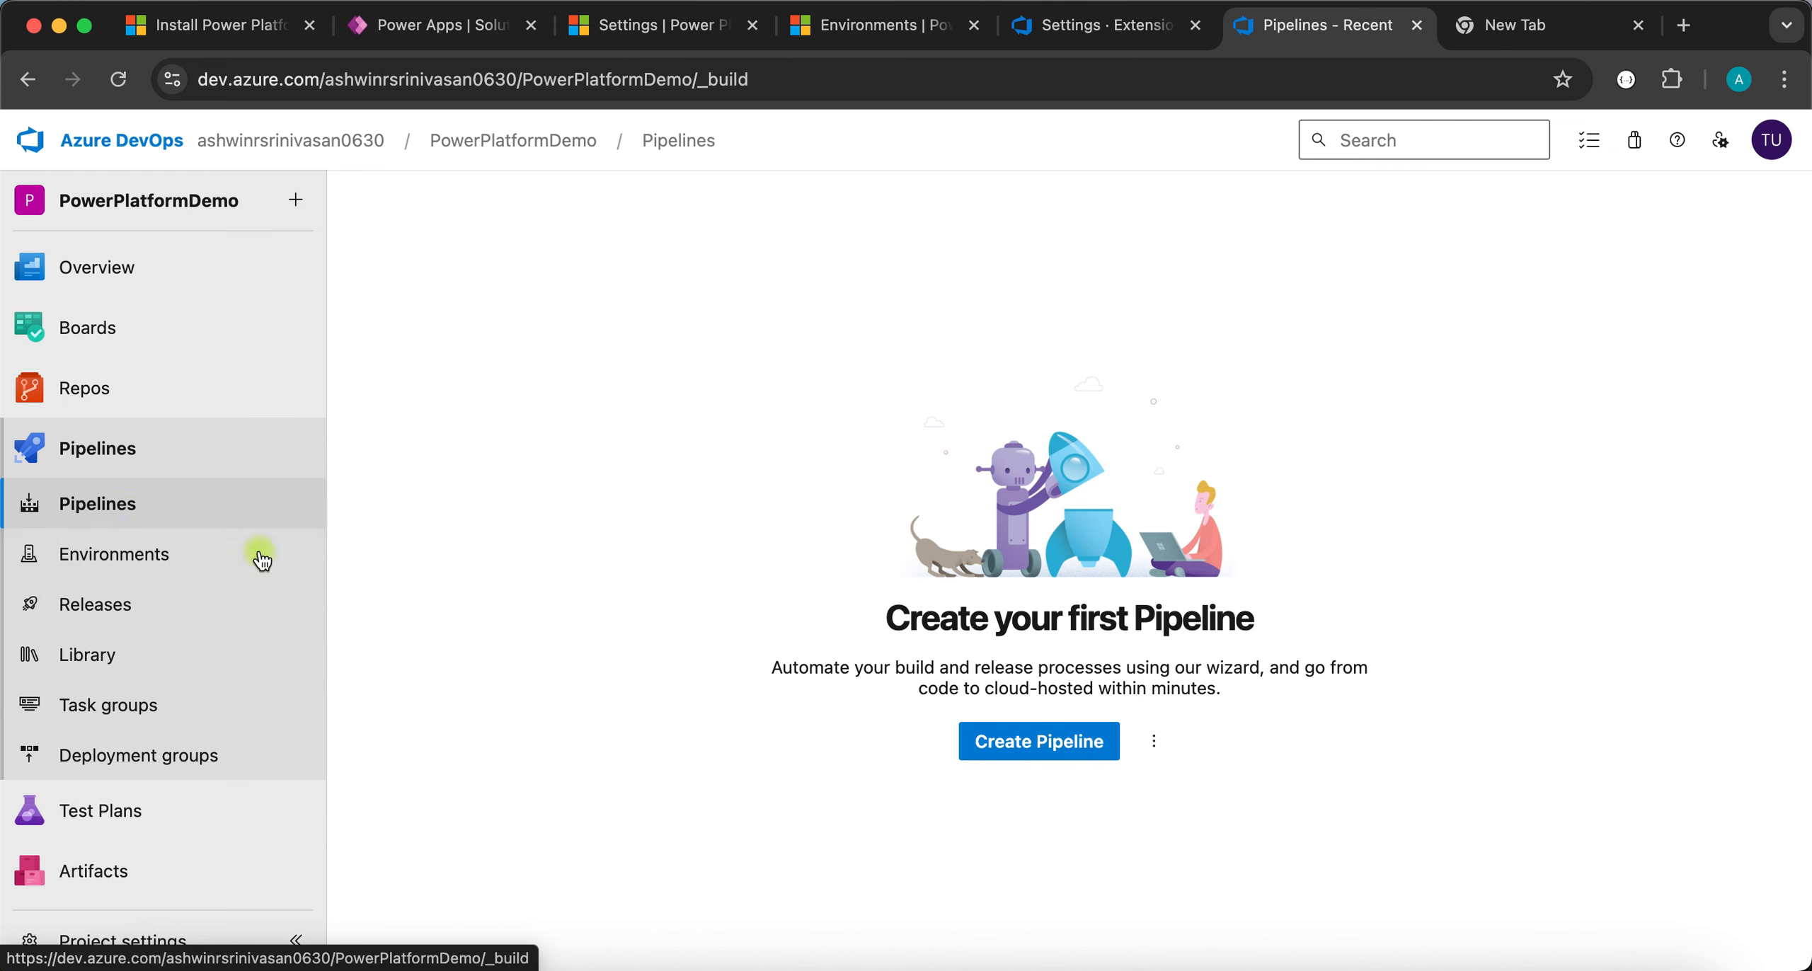
{"action": "left_click", "coordinate": [1085, 31]}
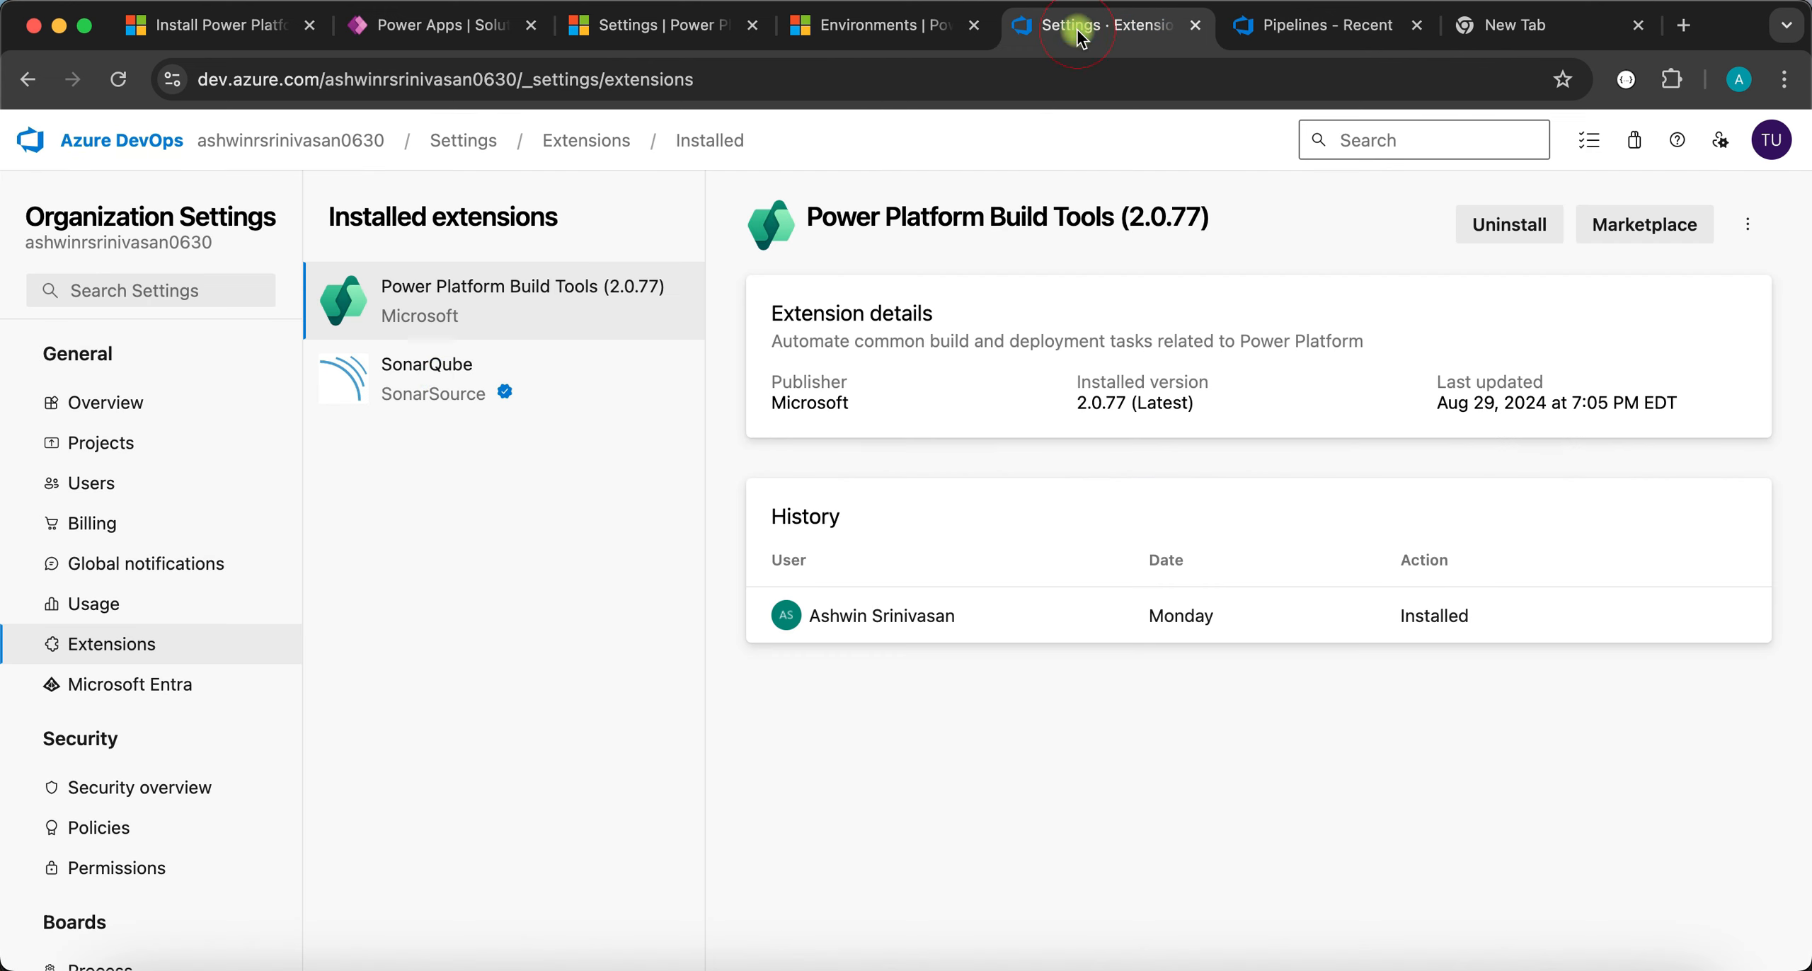
- Confirm in Organization Settings > Pipelines > Settings that classic build and release pipeline creation remain enabled
{"action": "scroll", "coordinate": [80, 756], "scroll_direction": "down", "scroll_amount": 6}
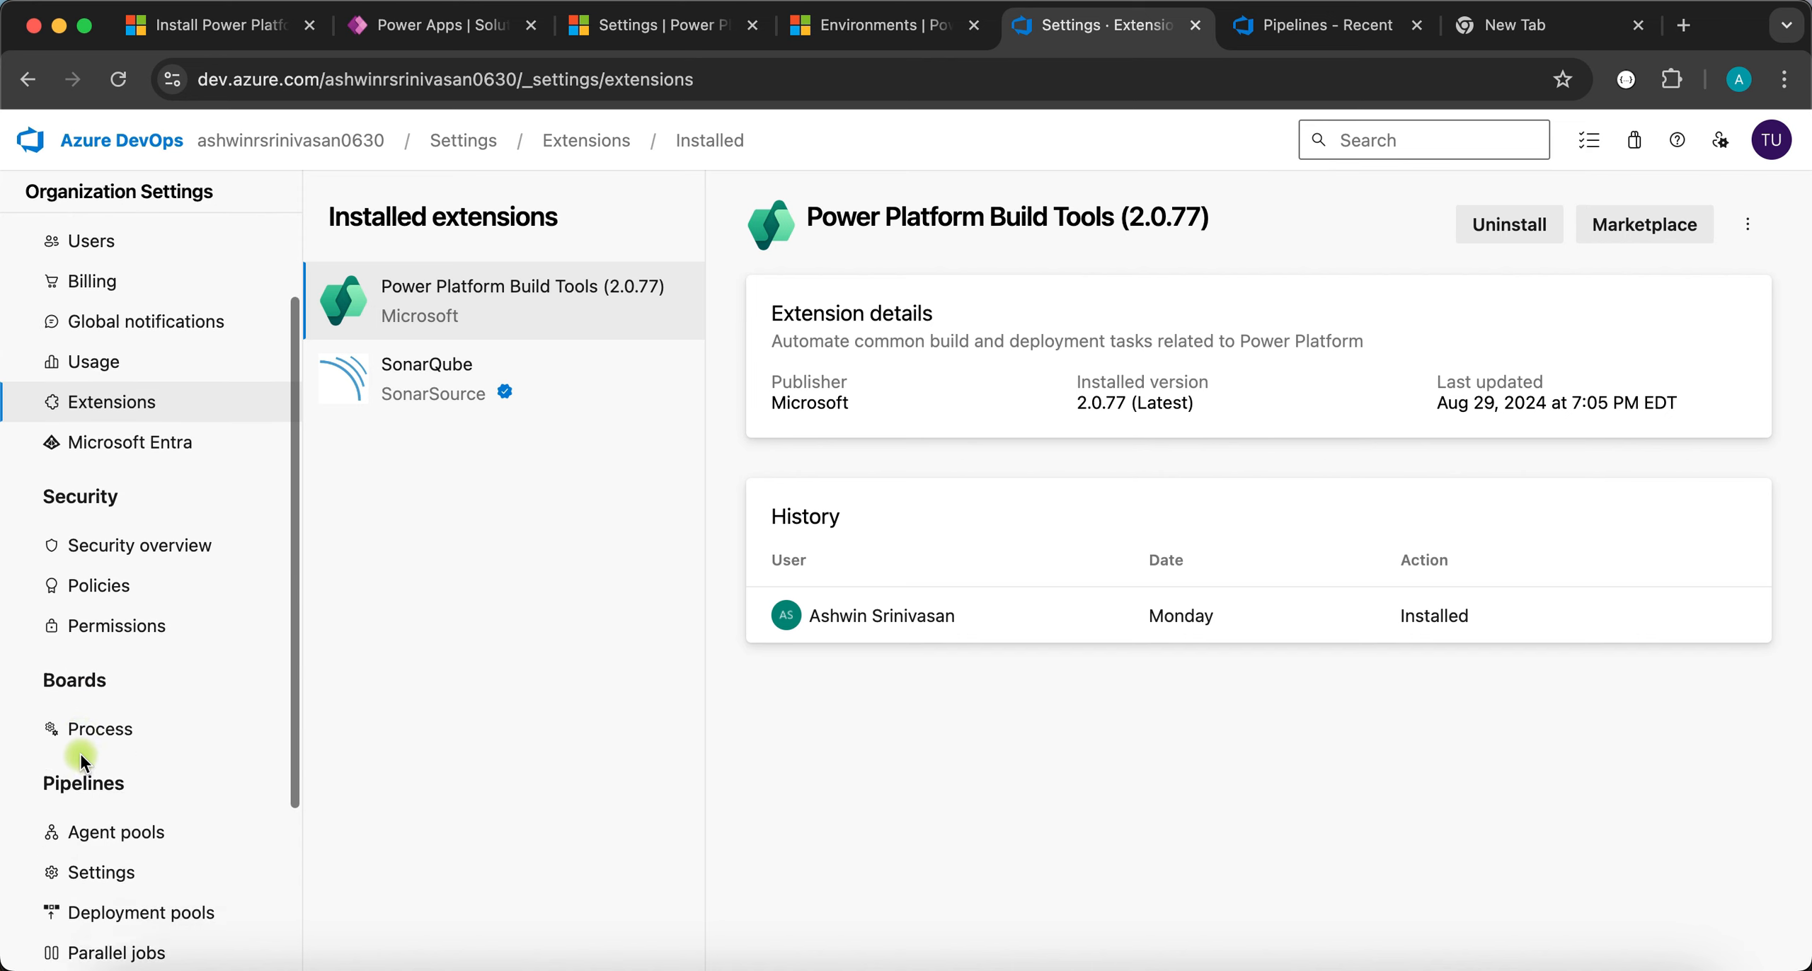
{"action": "left_click", "coordinate": [111, 693]}
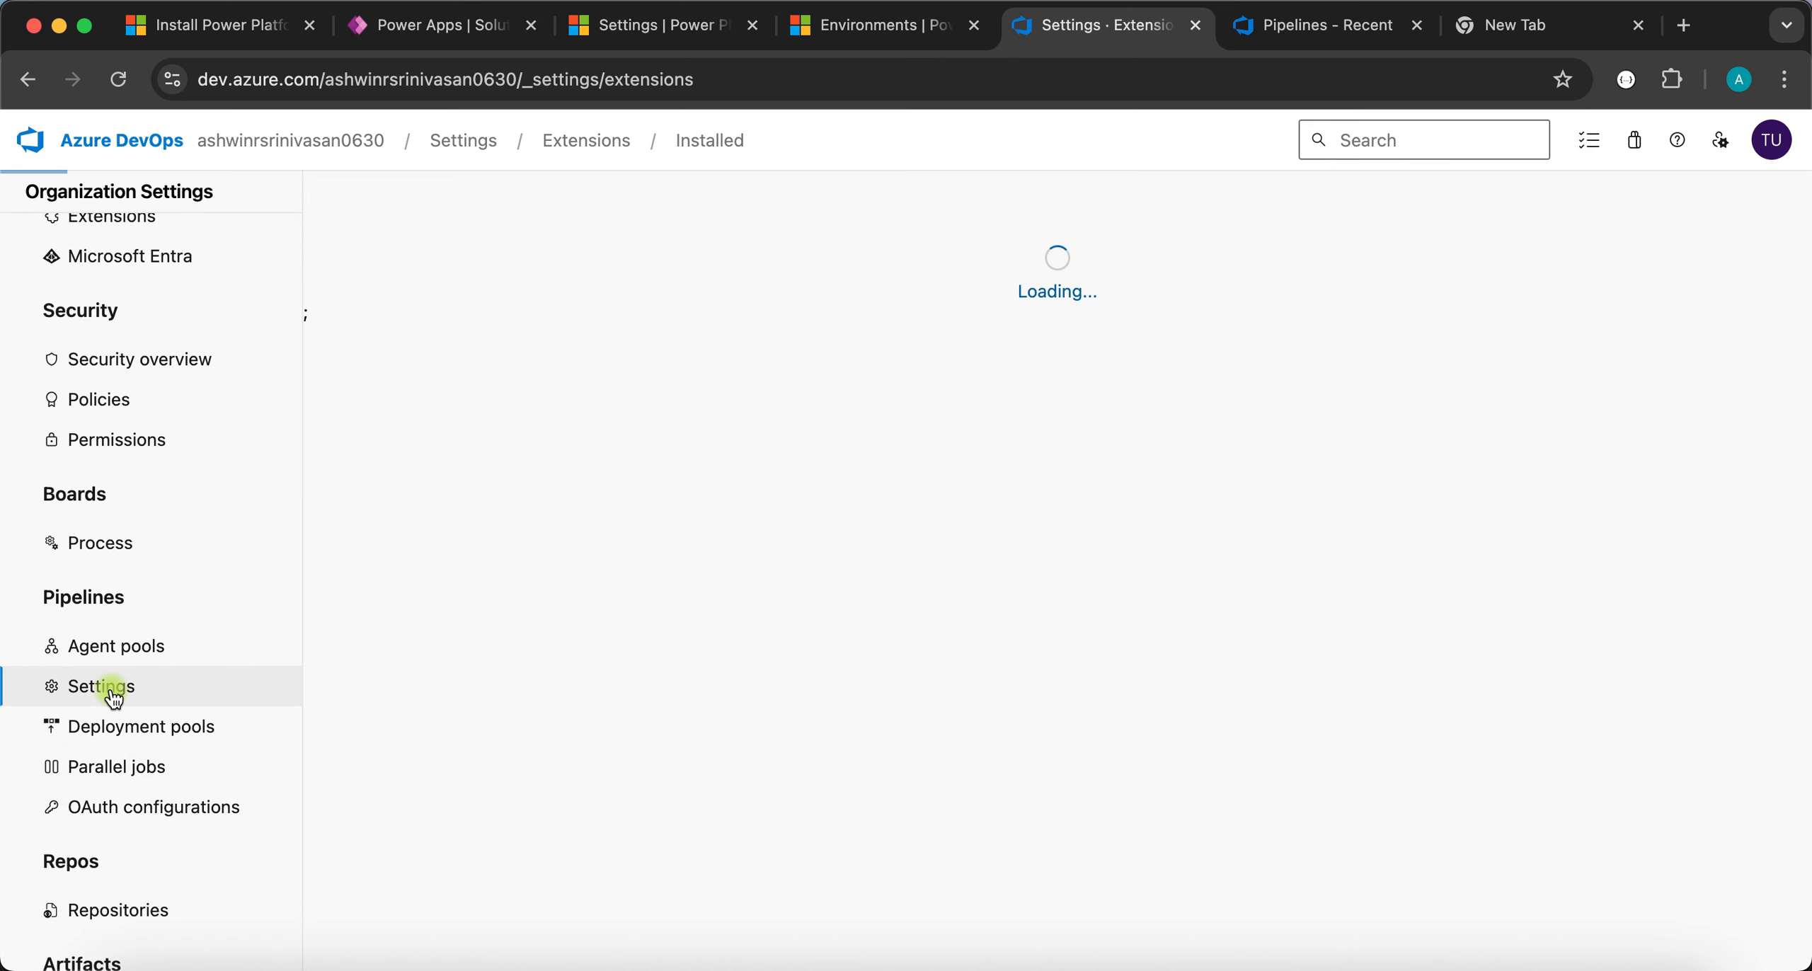
{"action": "scroll", "coordinate": [656, 674], "scroll_direction": "down", "scroll_amount": 4}
{"action": "scroll", "coordinate": [657, 675], "scroll_direction": "down", "scroll_amount": 10}
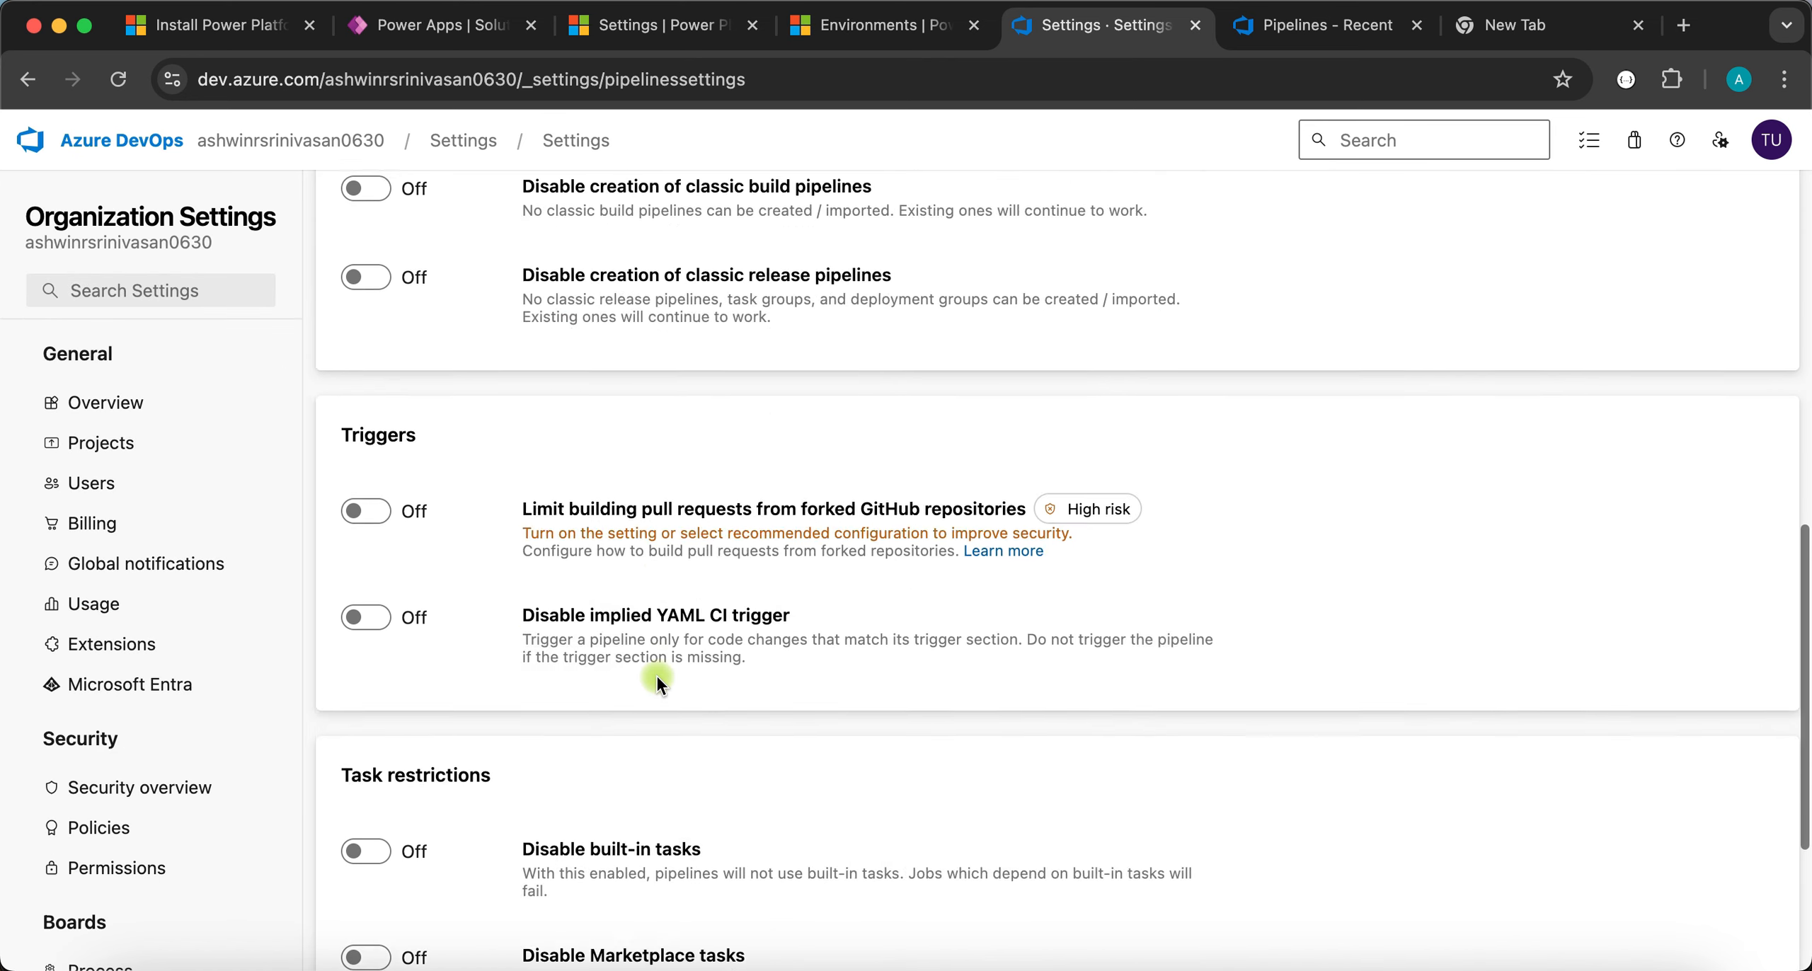
{"action": "scroll", "coordinate": [655, 681], "scroll_direction": "down", "scroll_amount": 2}
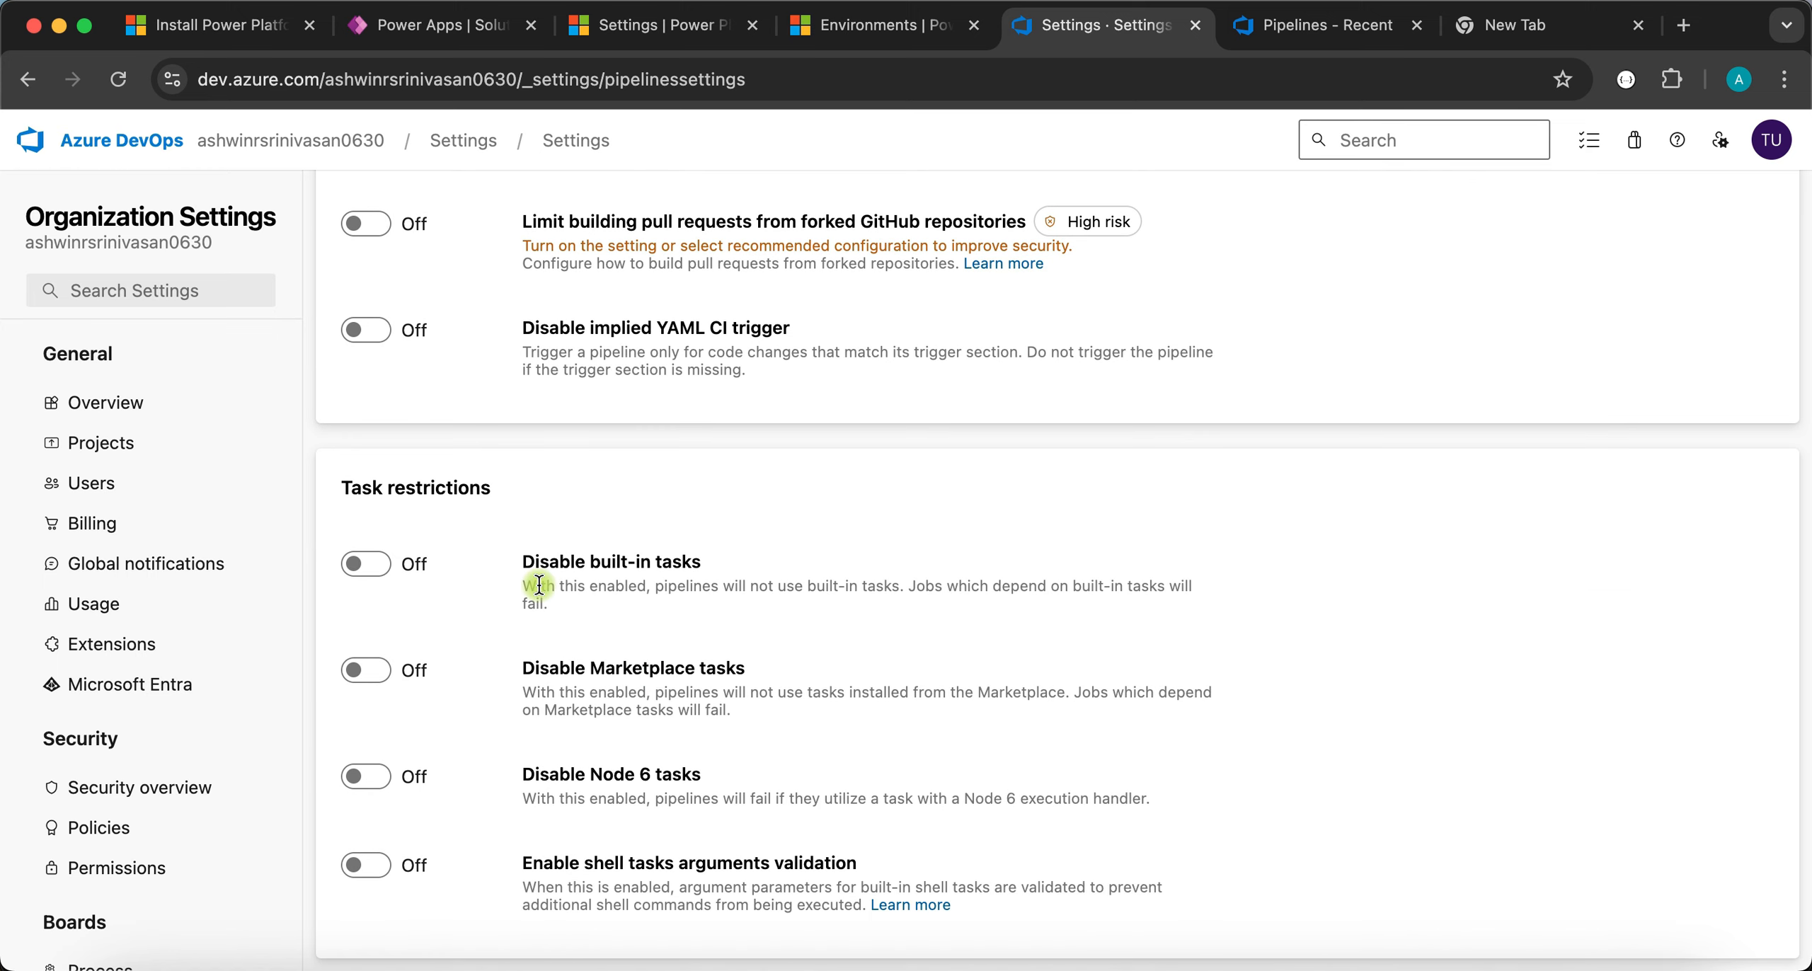
{"action": "scroll", "coordinate": [538, 583], "scroll_direction": "up", "scroll_amount": 3}
{"action": "scroll", "coordinate": [538, 584], "scroll_direction": "up", "scroll_amount": 5}
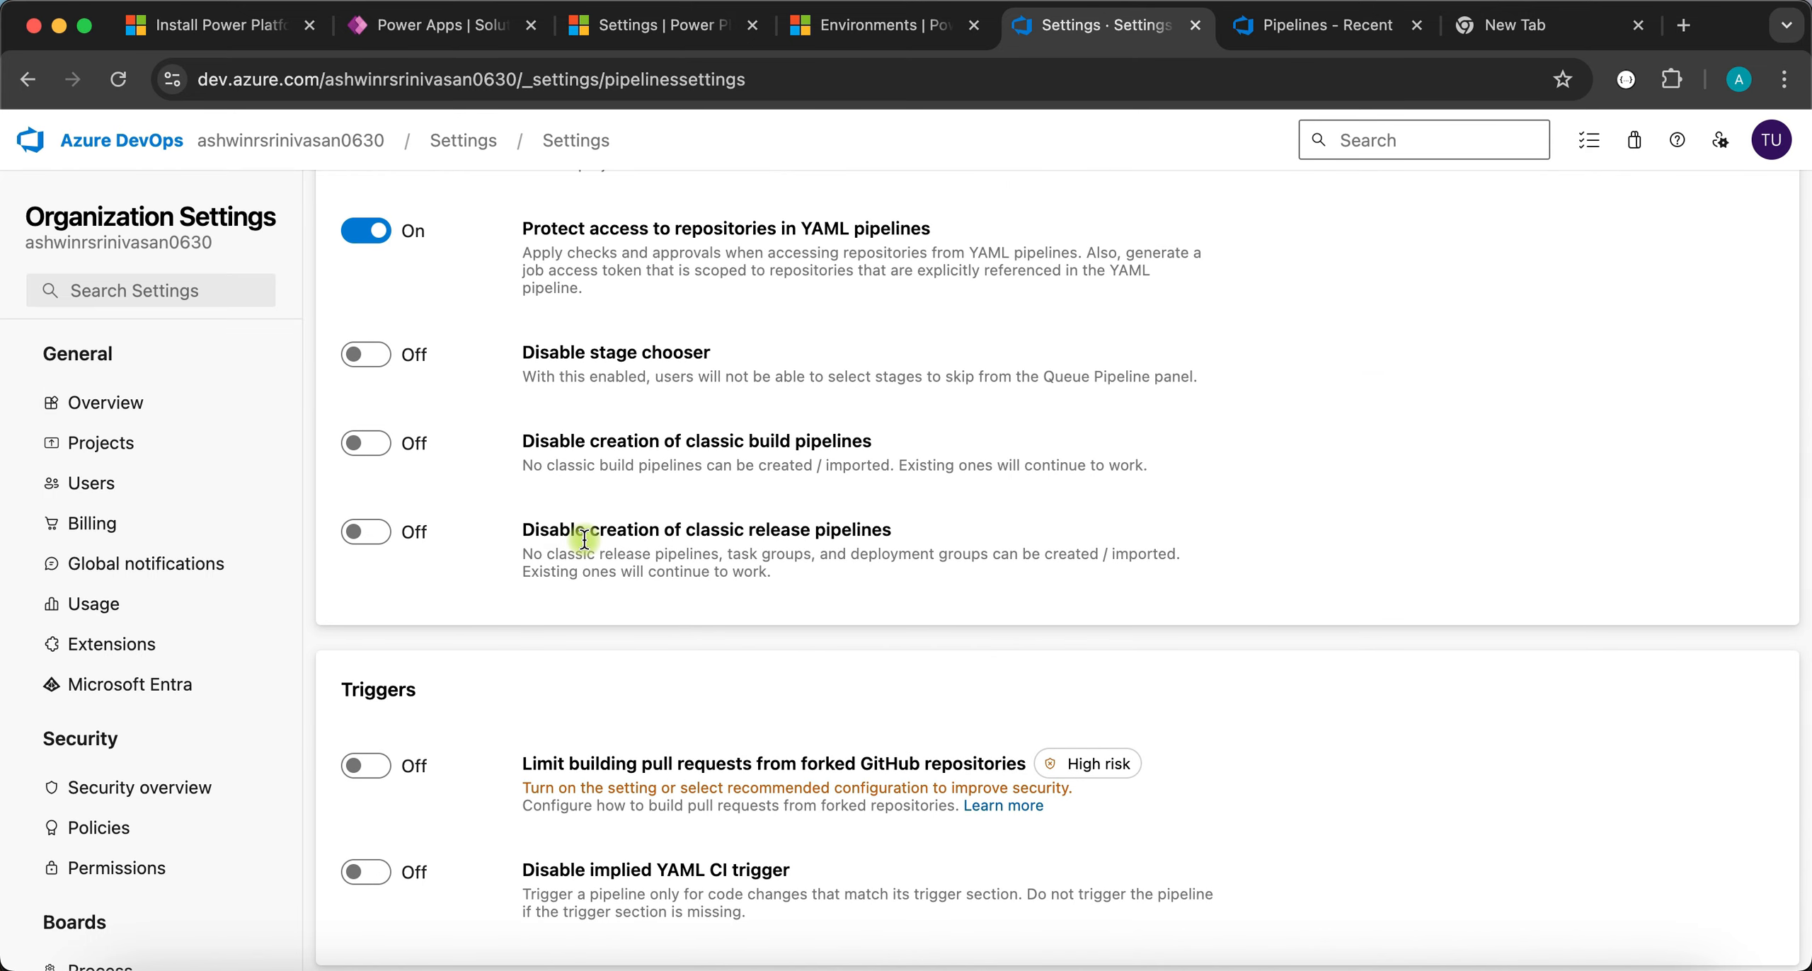
{"action": "left_click_drag", "start_coordinate": [906, 541], "coordinate": [501, 530]}
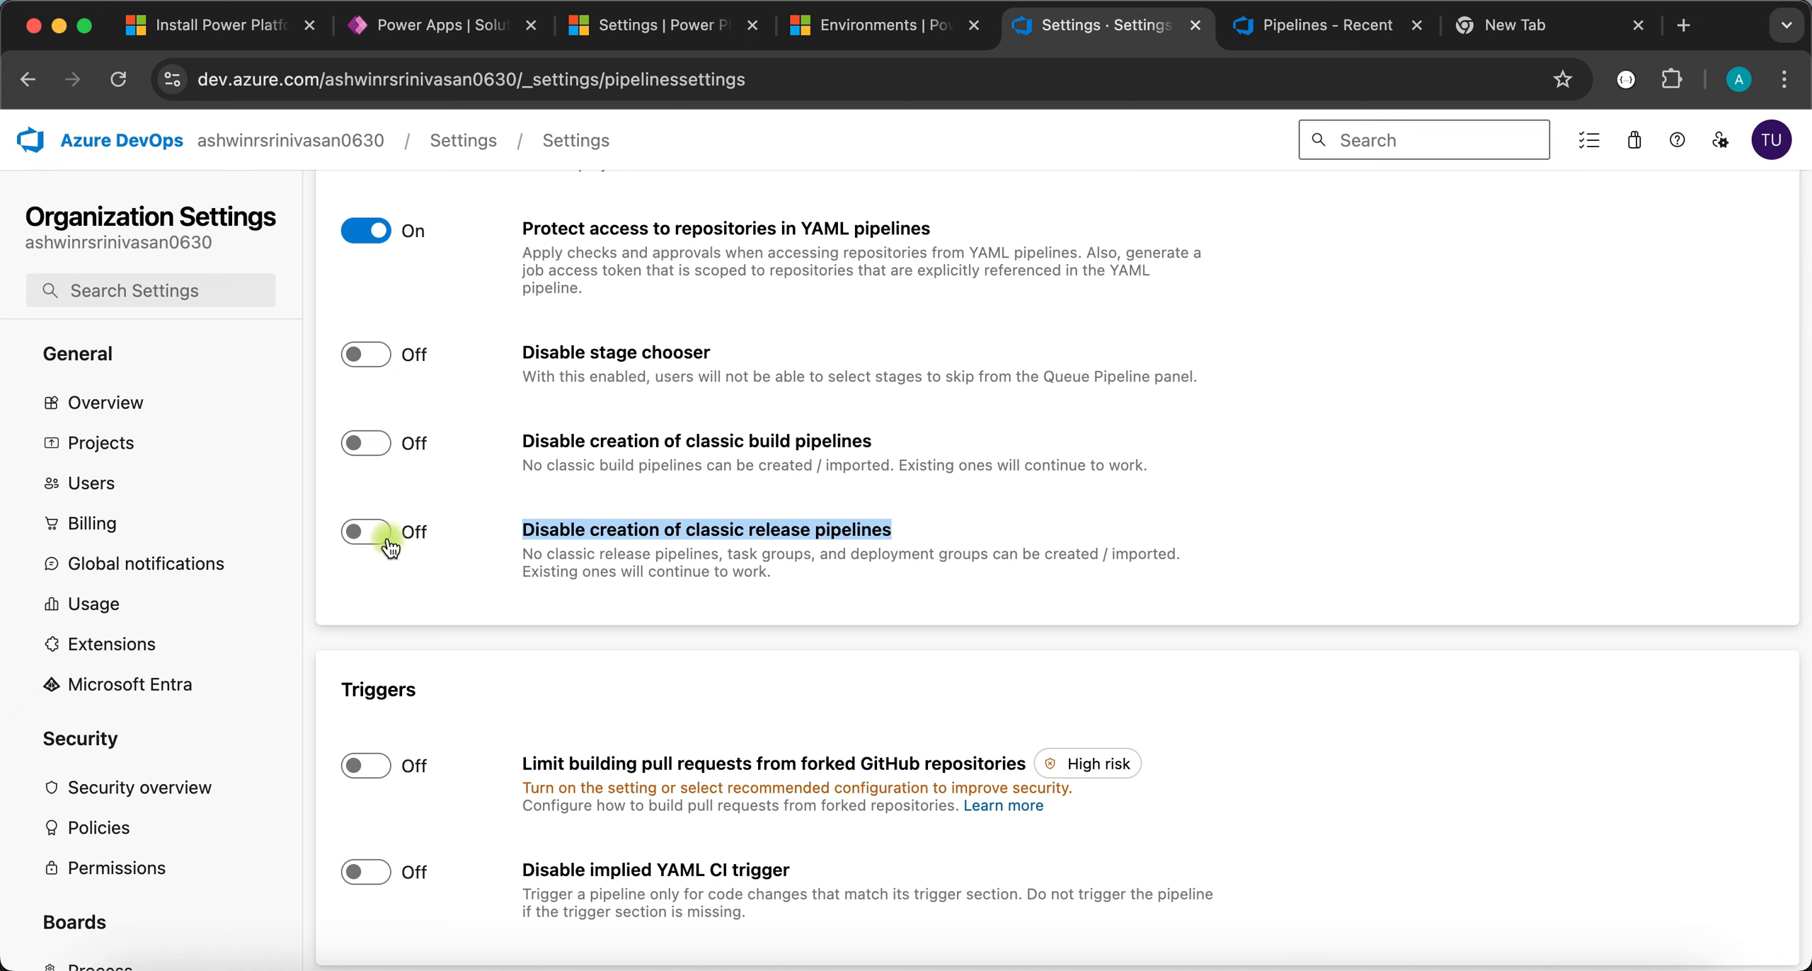
{"action": "left_click", "coordinate": [615, 546]}
{"action": "left_click", "coordinate": [1286, 31]}
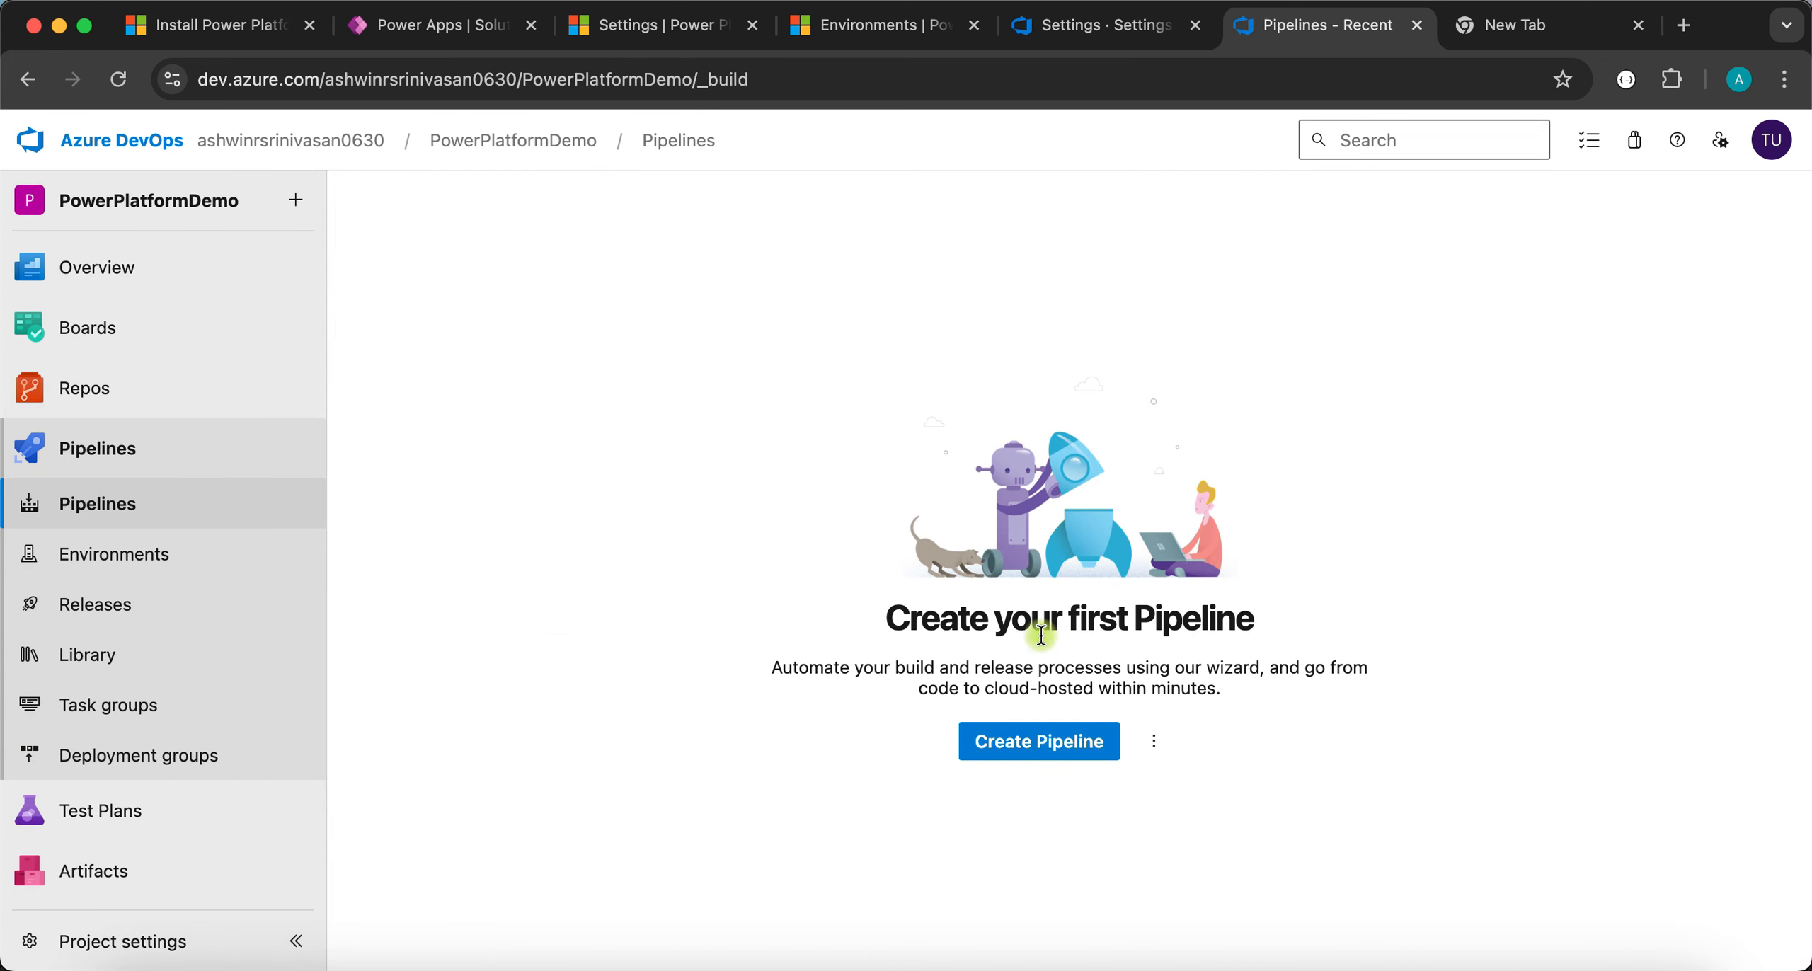
- From Create Pipeline, go to Project settings > Pipelines > Service connections
{"action": "left_click", "coordinate": [1010, 742]}
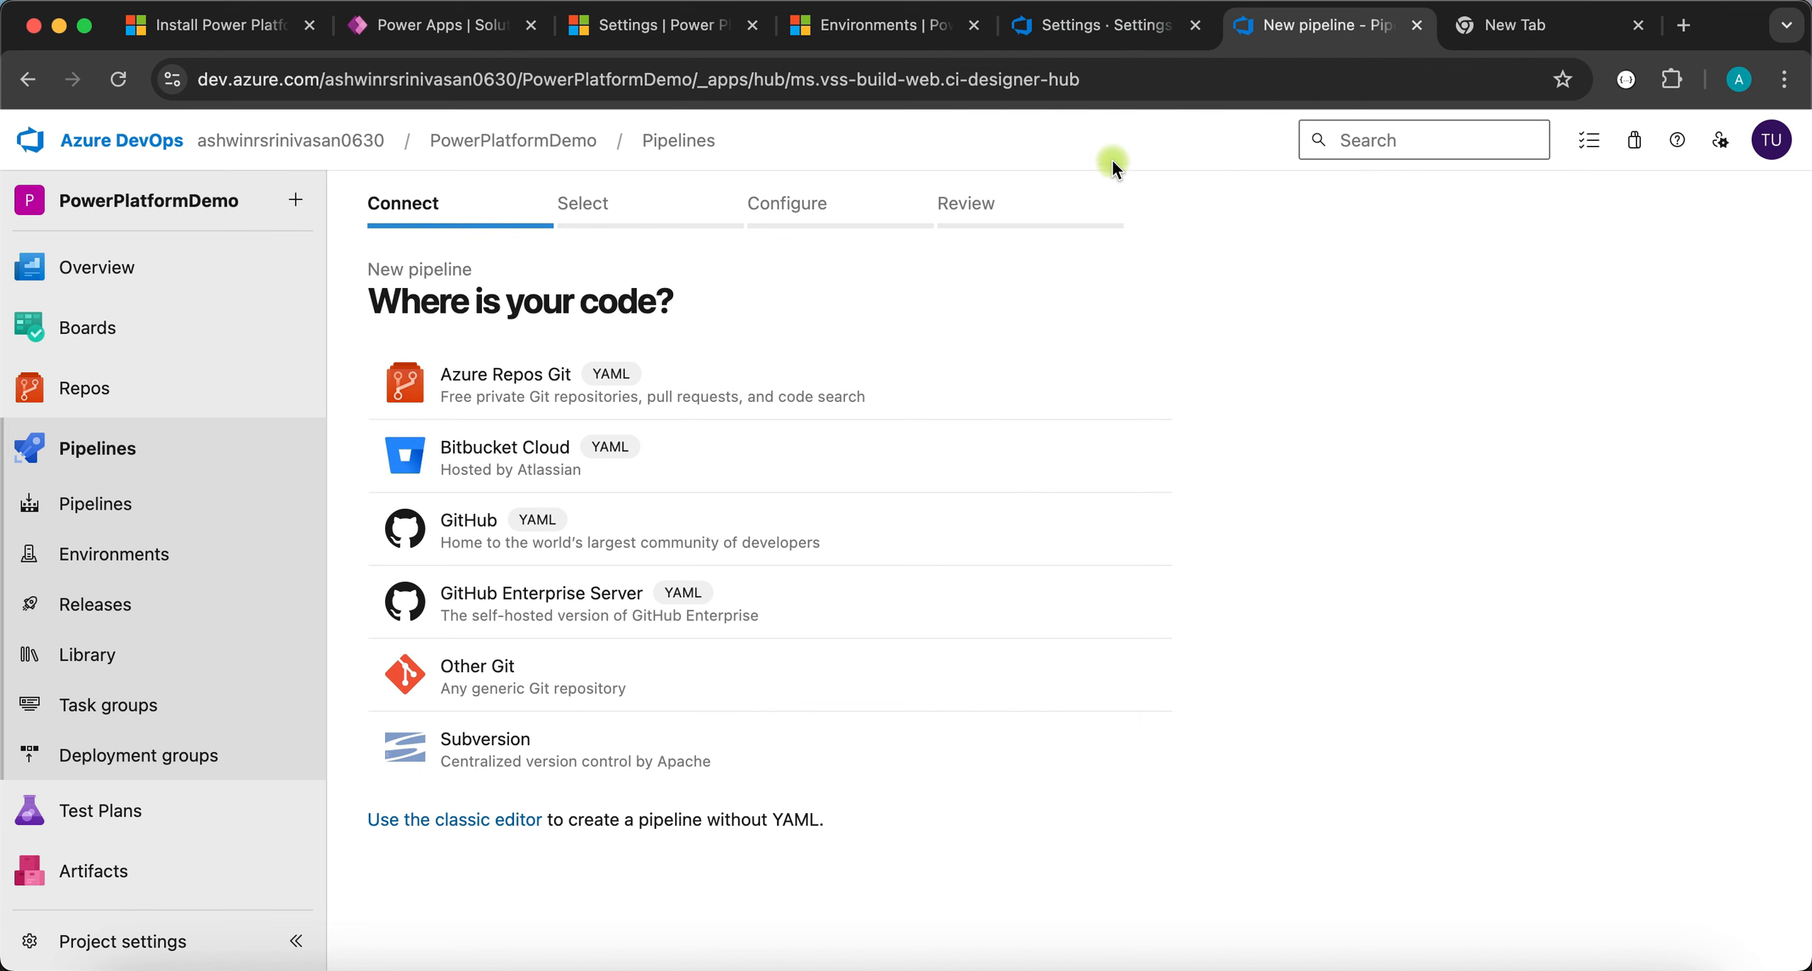
{"action": "left_click", "coordinate": [165, 931]}
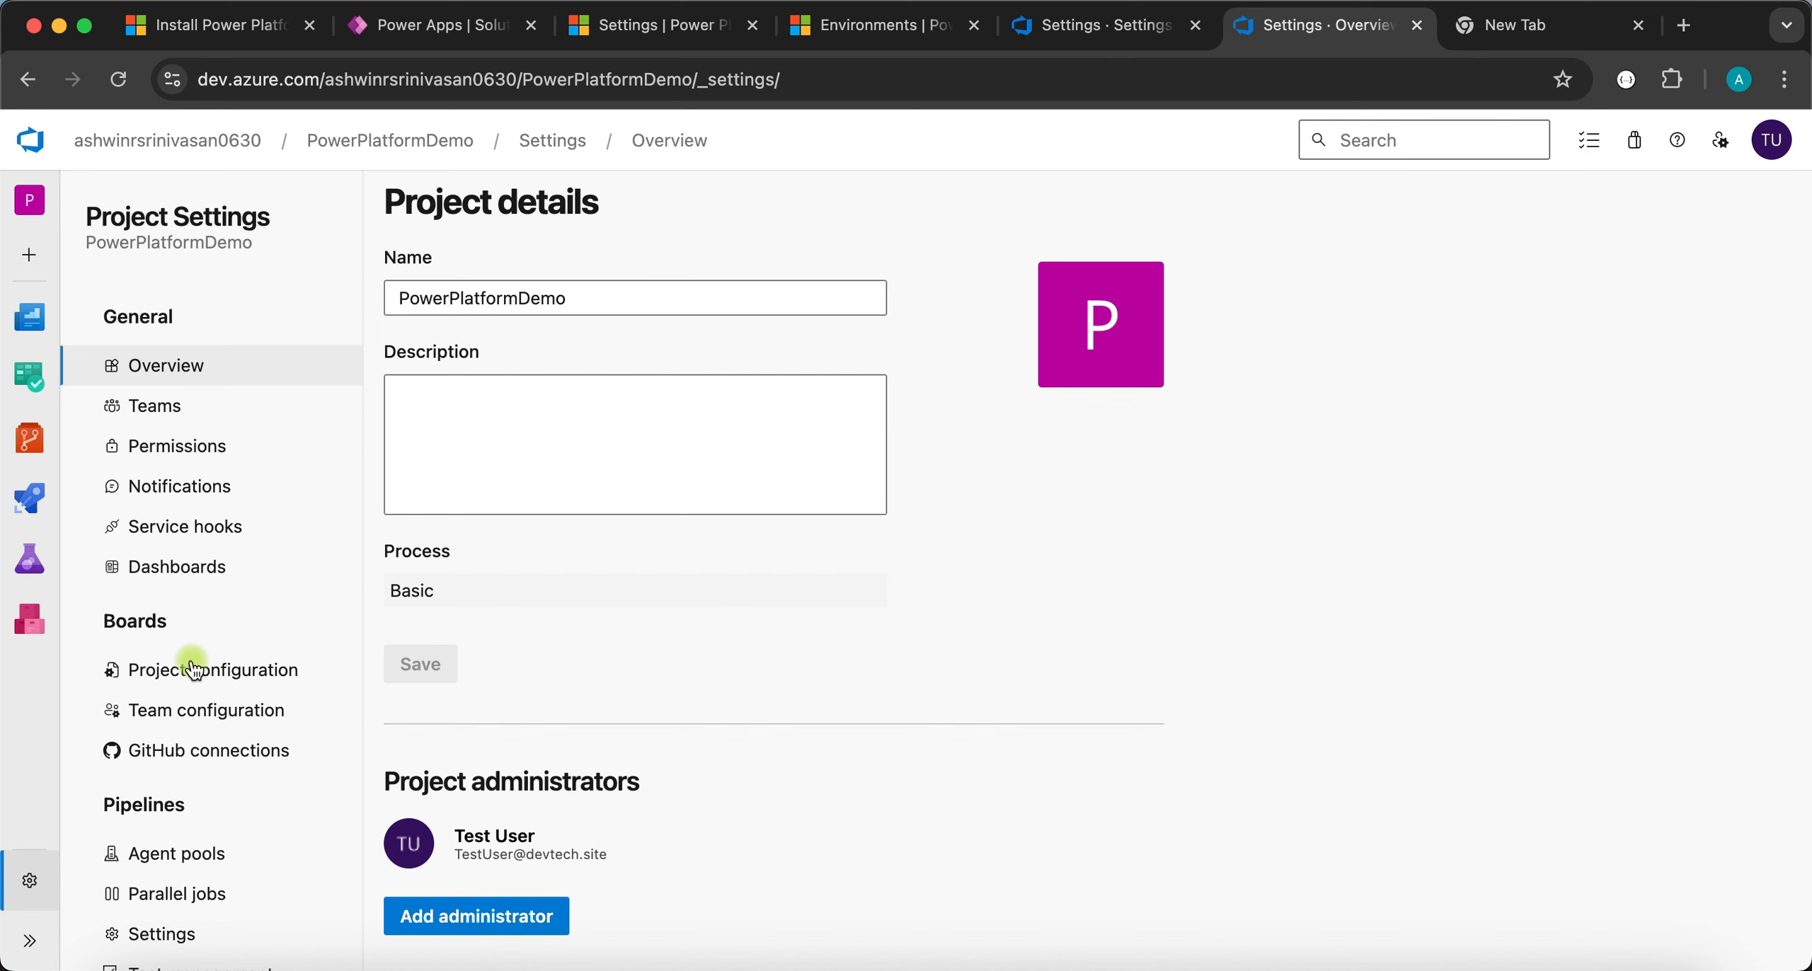
{"action": "scroll", "coordinate": [191, 651], "scroll_direction": "down", "scroll_amount": 4}
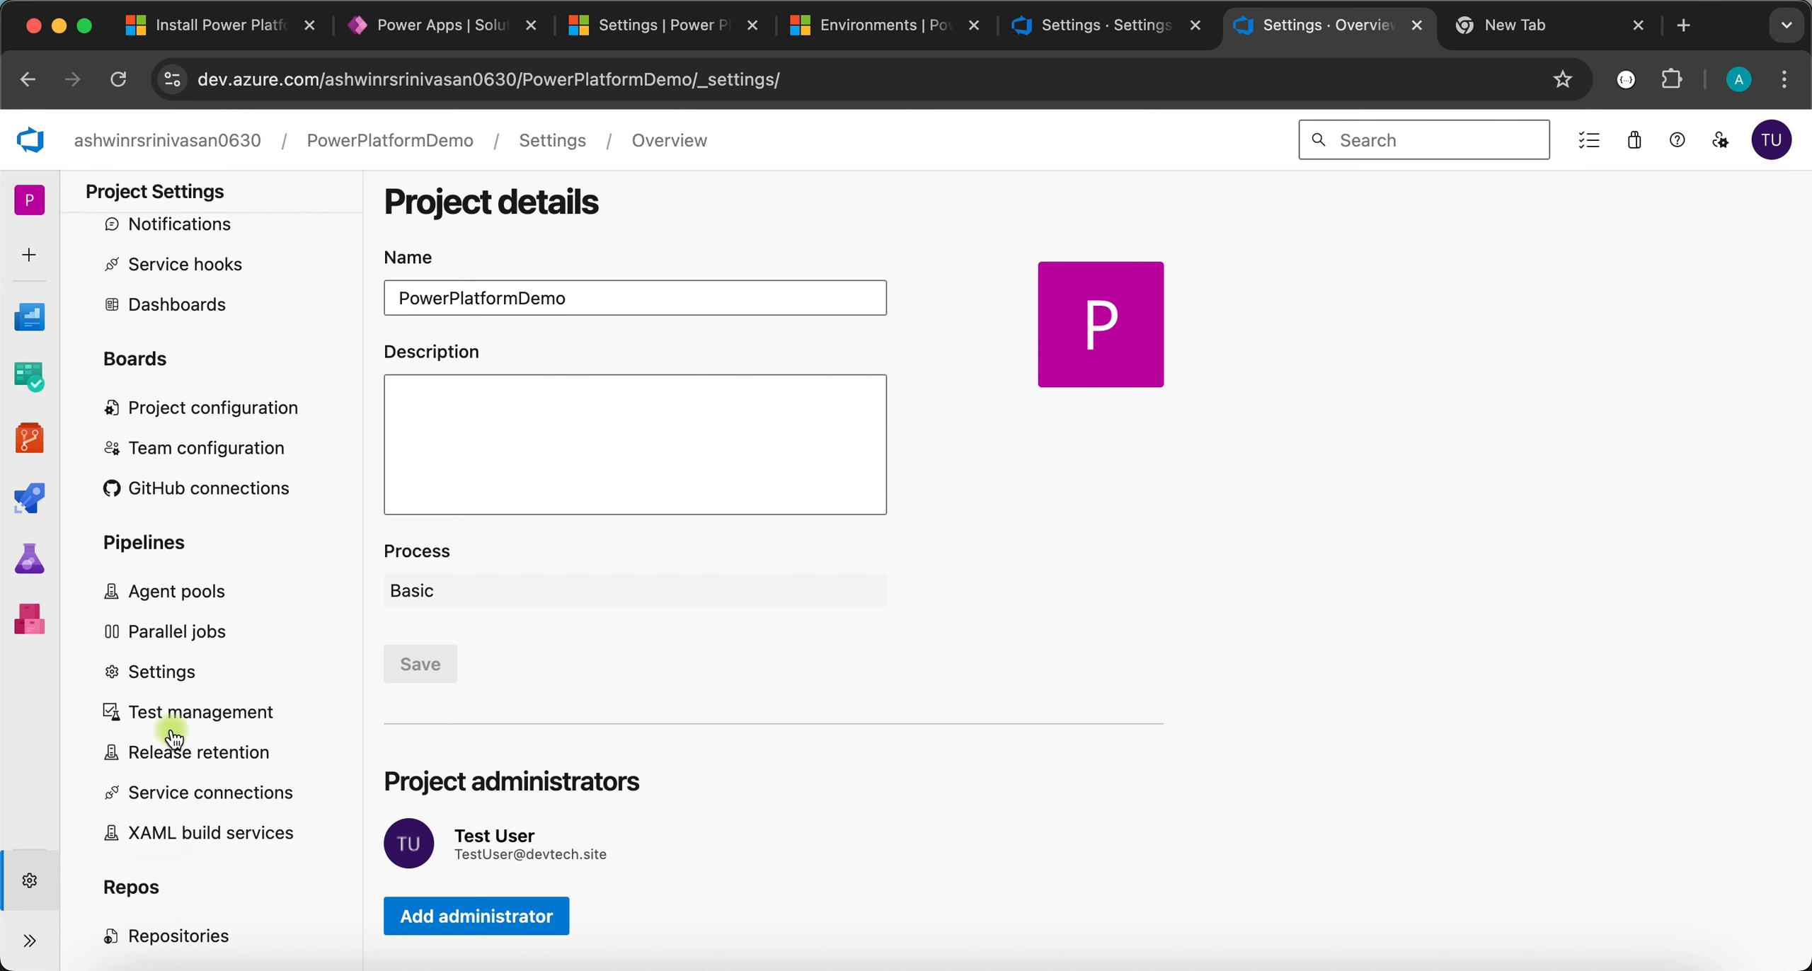
{"action": "scroll", "coordinate": [177, 740], "scroll_direction": "down", "scroll_amount": 2}
{"action": "left_click", "coordinate": [210, 698]}
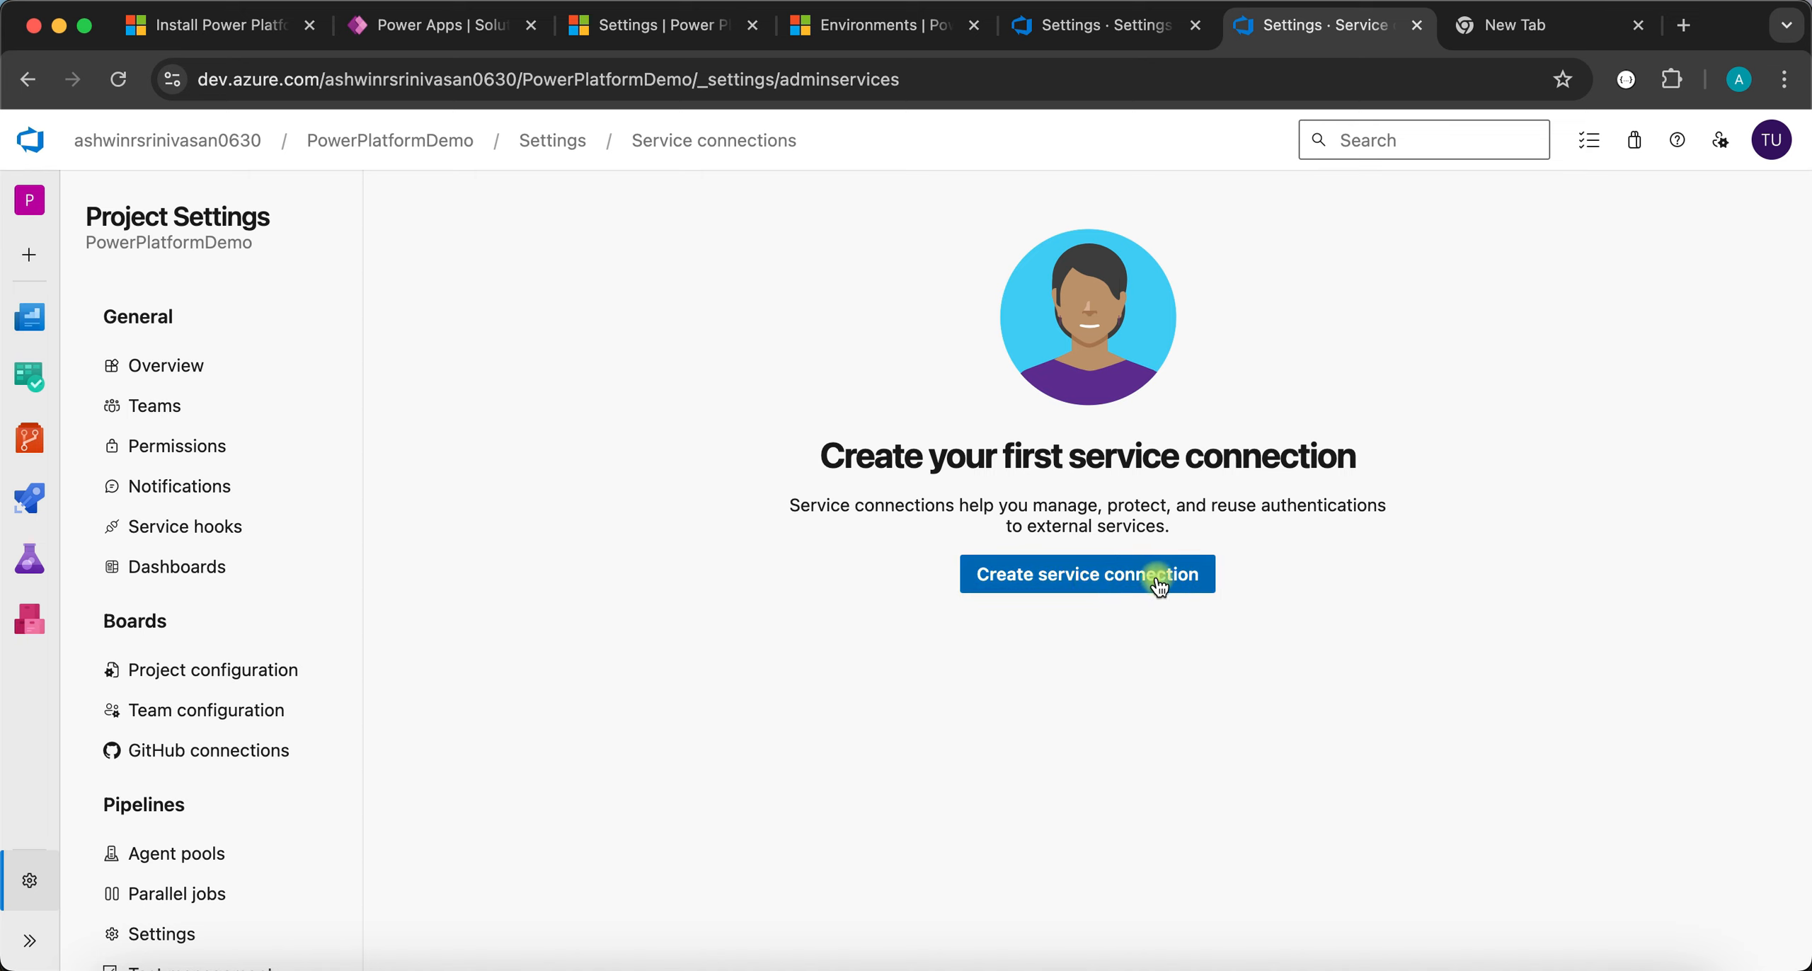
- Try a Power Platform service connection found by searching 'Power plat', then close its form unsaved
{"action": "left_click", "coordinate": [1089, 576]}
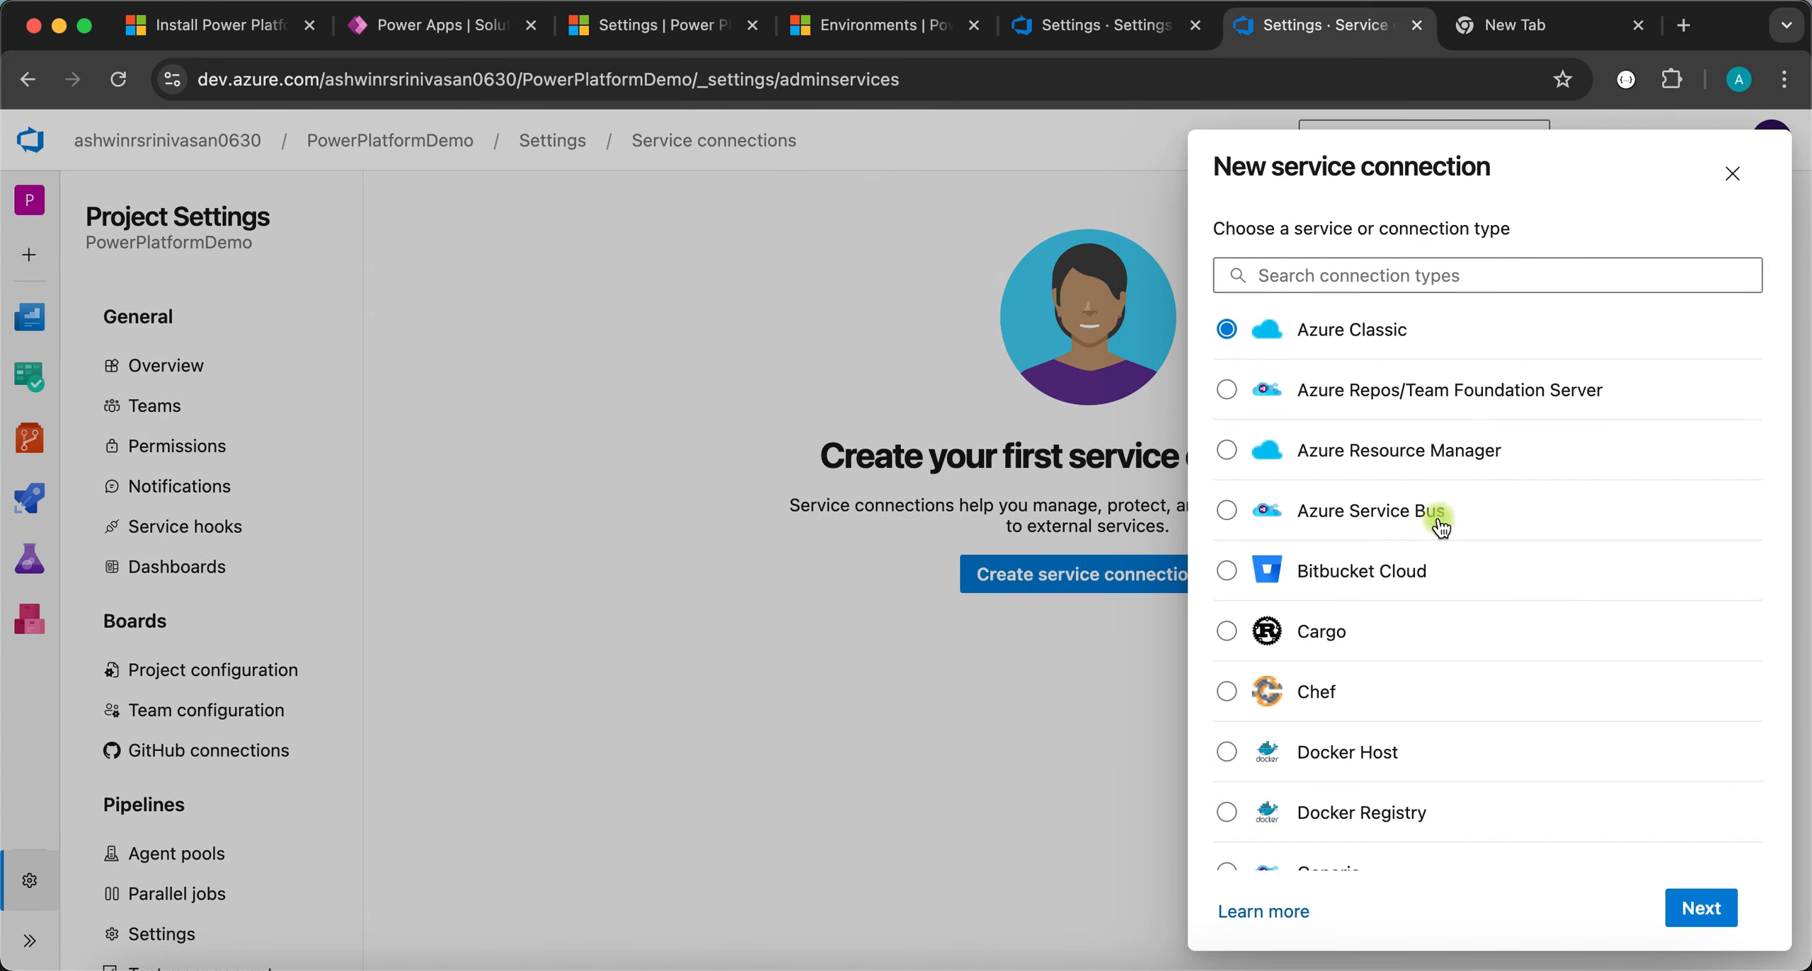
{"action": "left_click", "coordinate": [1334, 271]}
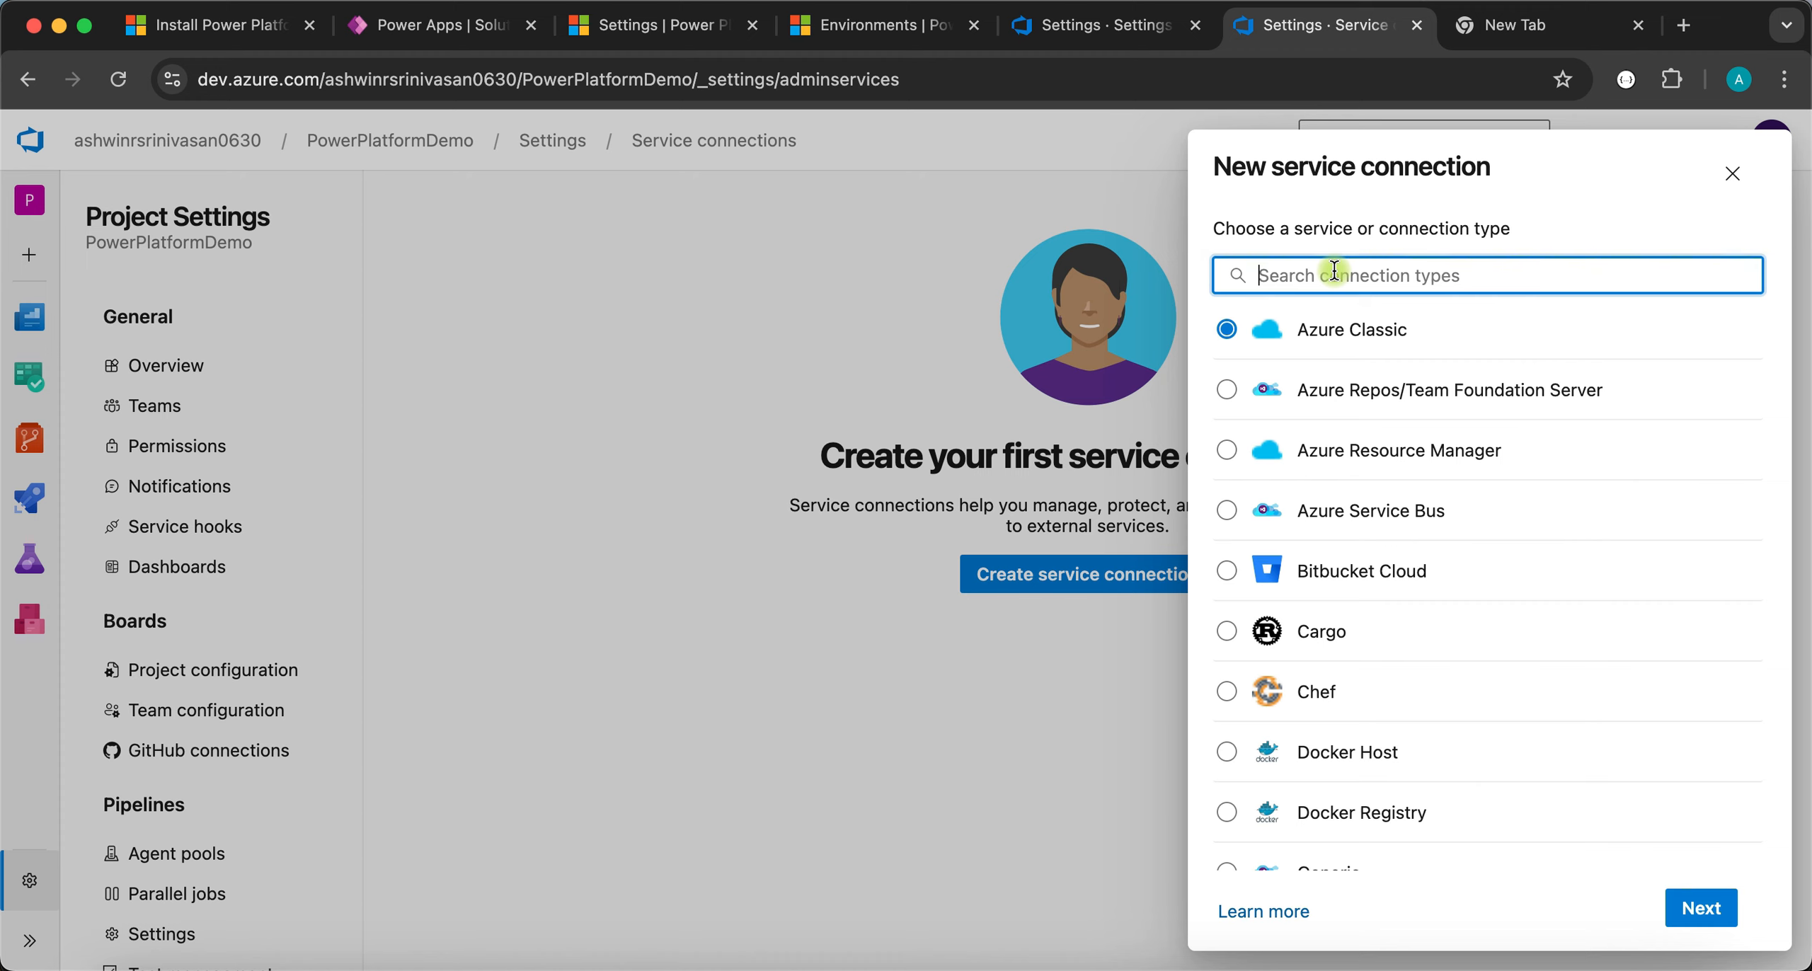
{"action": "type", "text": "Power "}
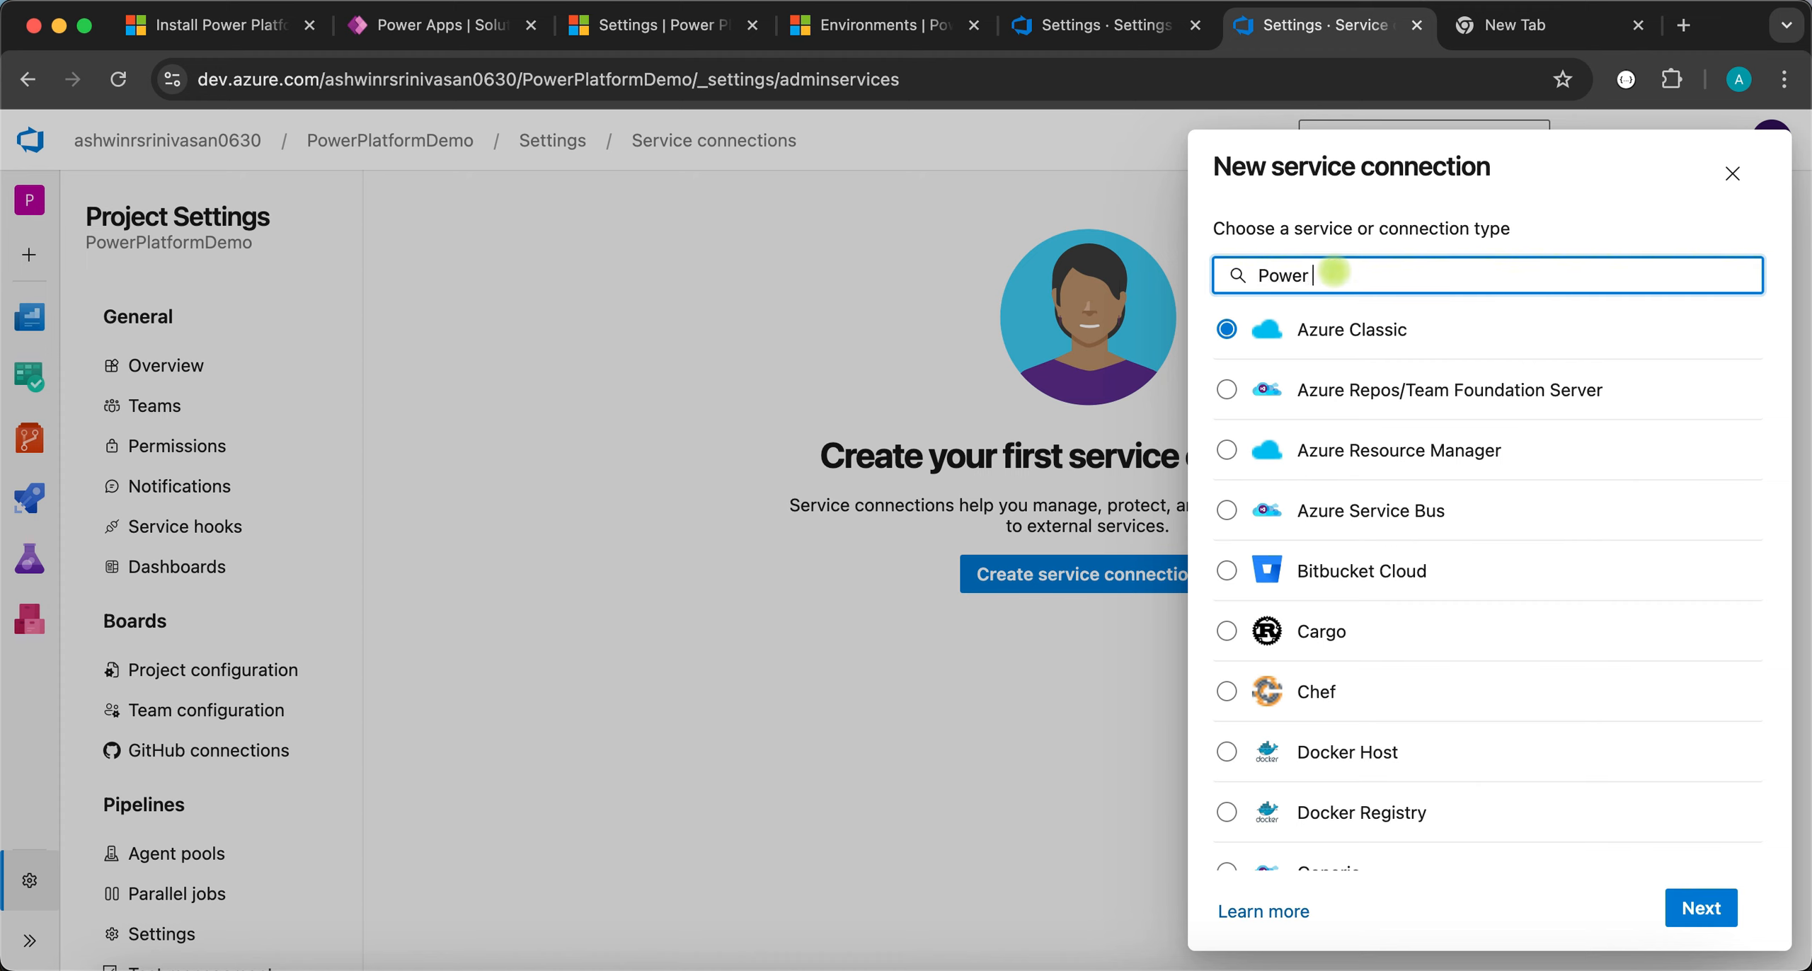
{"action": "type", "text": "plat"}
{"action": "left_click", "coordinate": [1338, 356]}
{"action": "left_click", "coordinate": [1709, 405]}
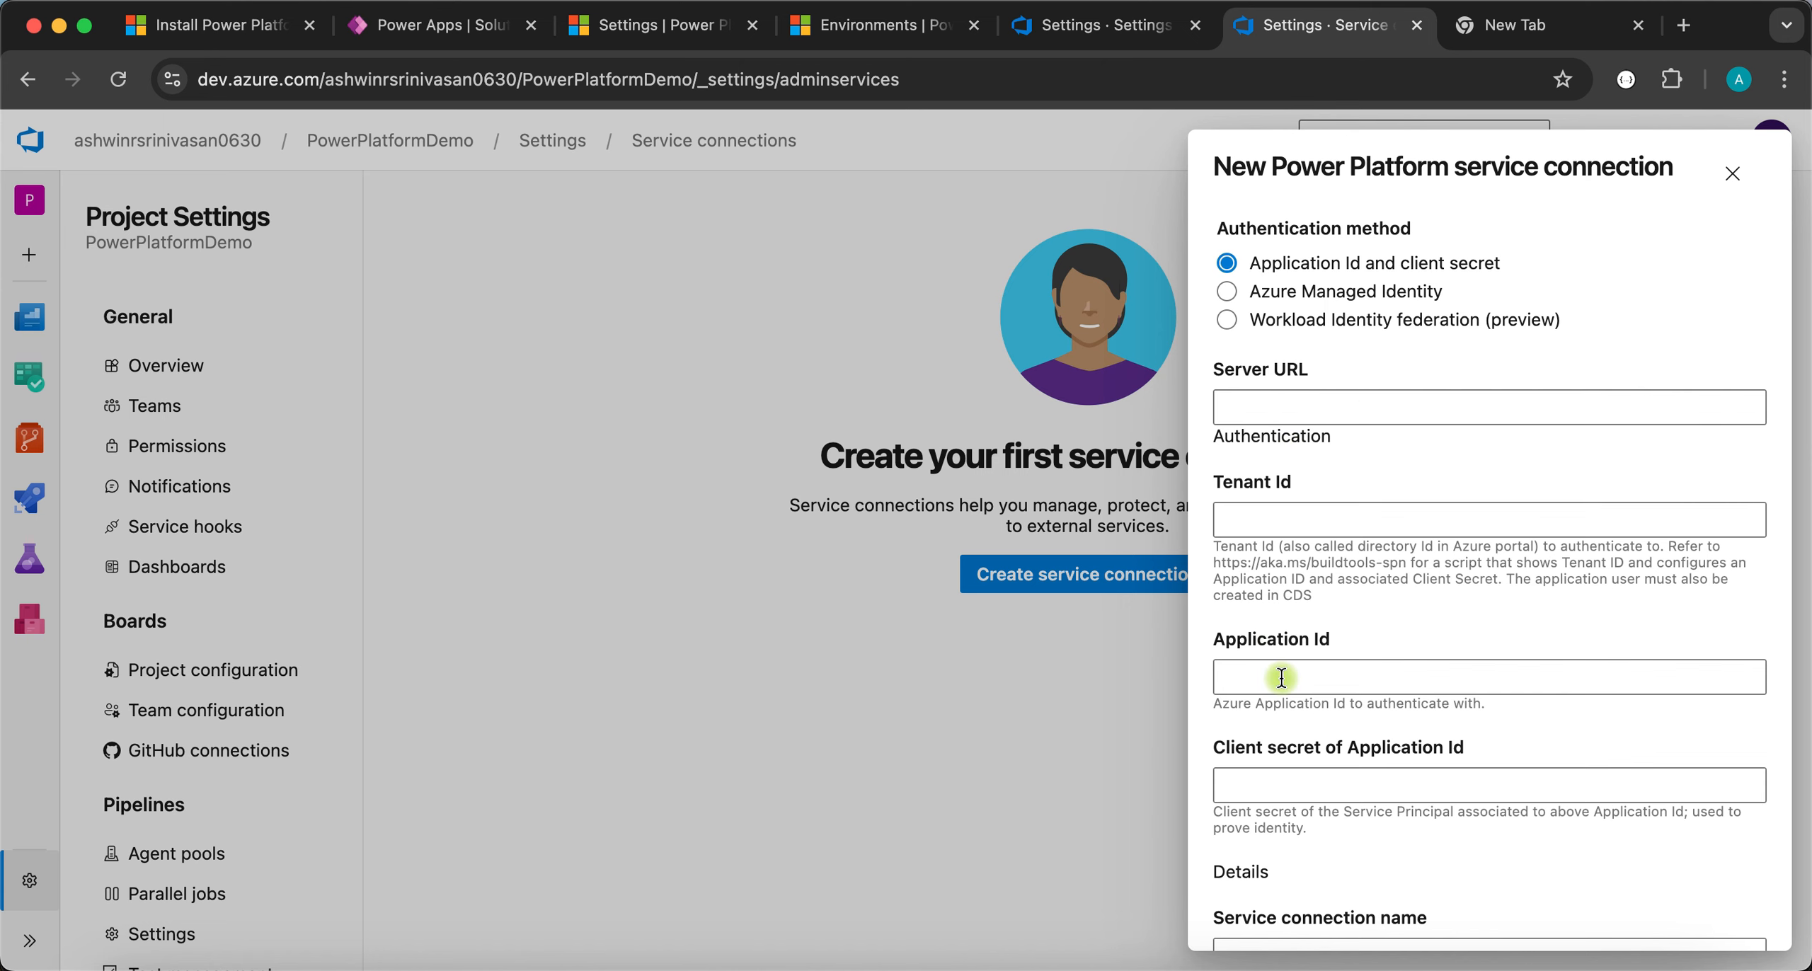
{"action": "scroll", "coordinate": [1283, 683], "scroll_direction": "down", "scroll_amount": 3}
{"action": "scroll", "coordinate": [1293, 568], "scroll_direction": "down", "scroll_amount": 1}
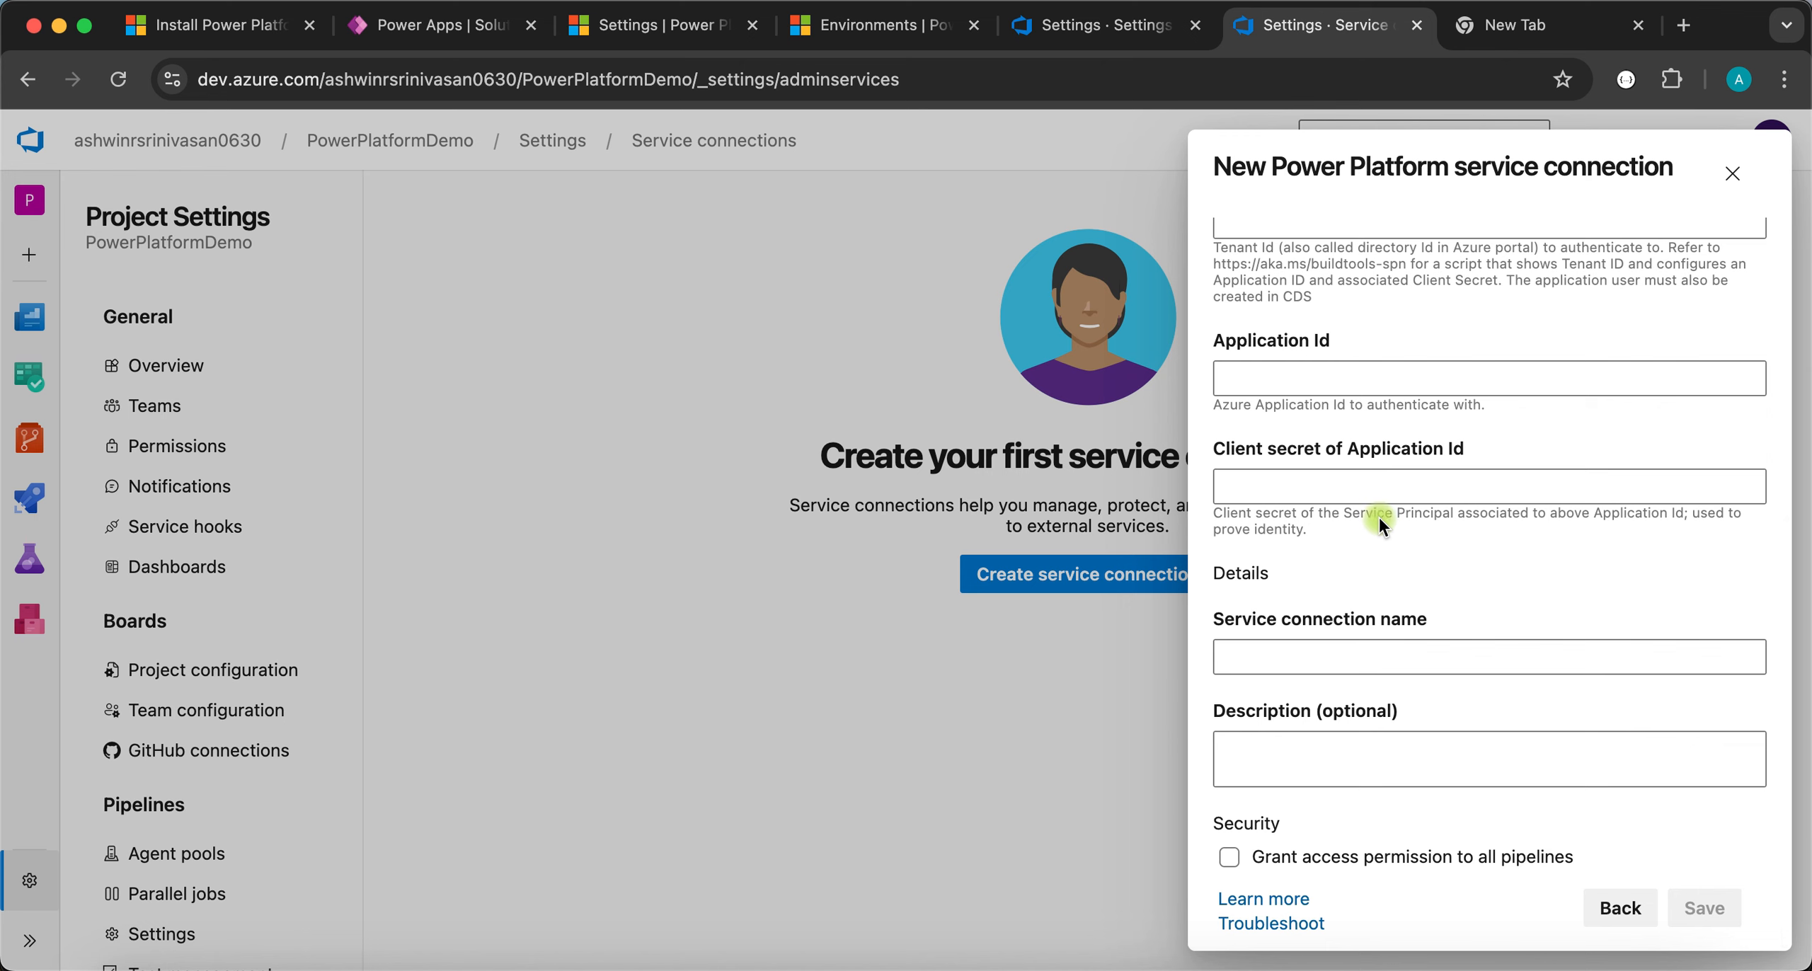
{"action": "scroll", "coordinate": [1374, 467], "scroll_direction": "up", "scroll_amount": 4}
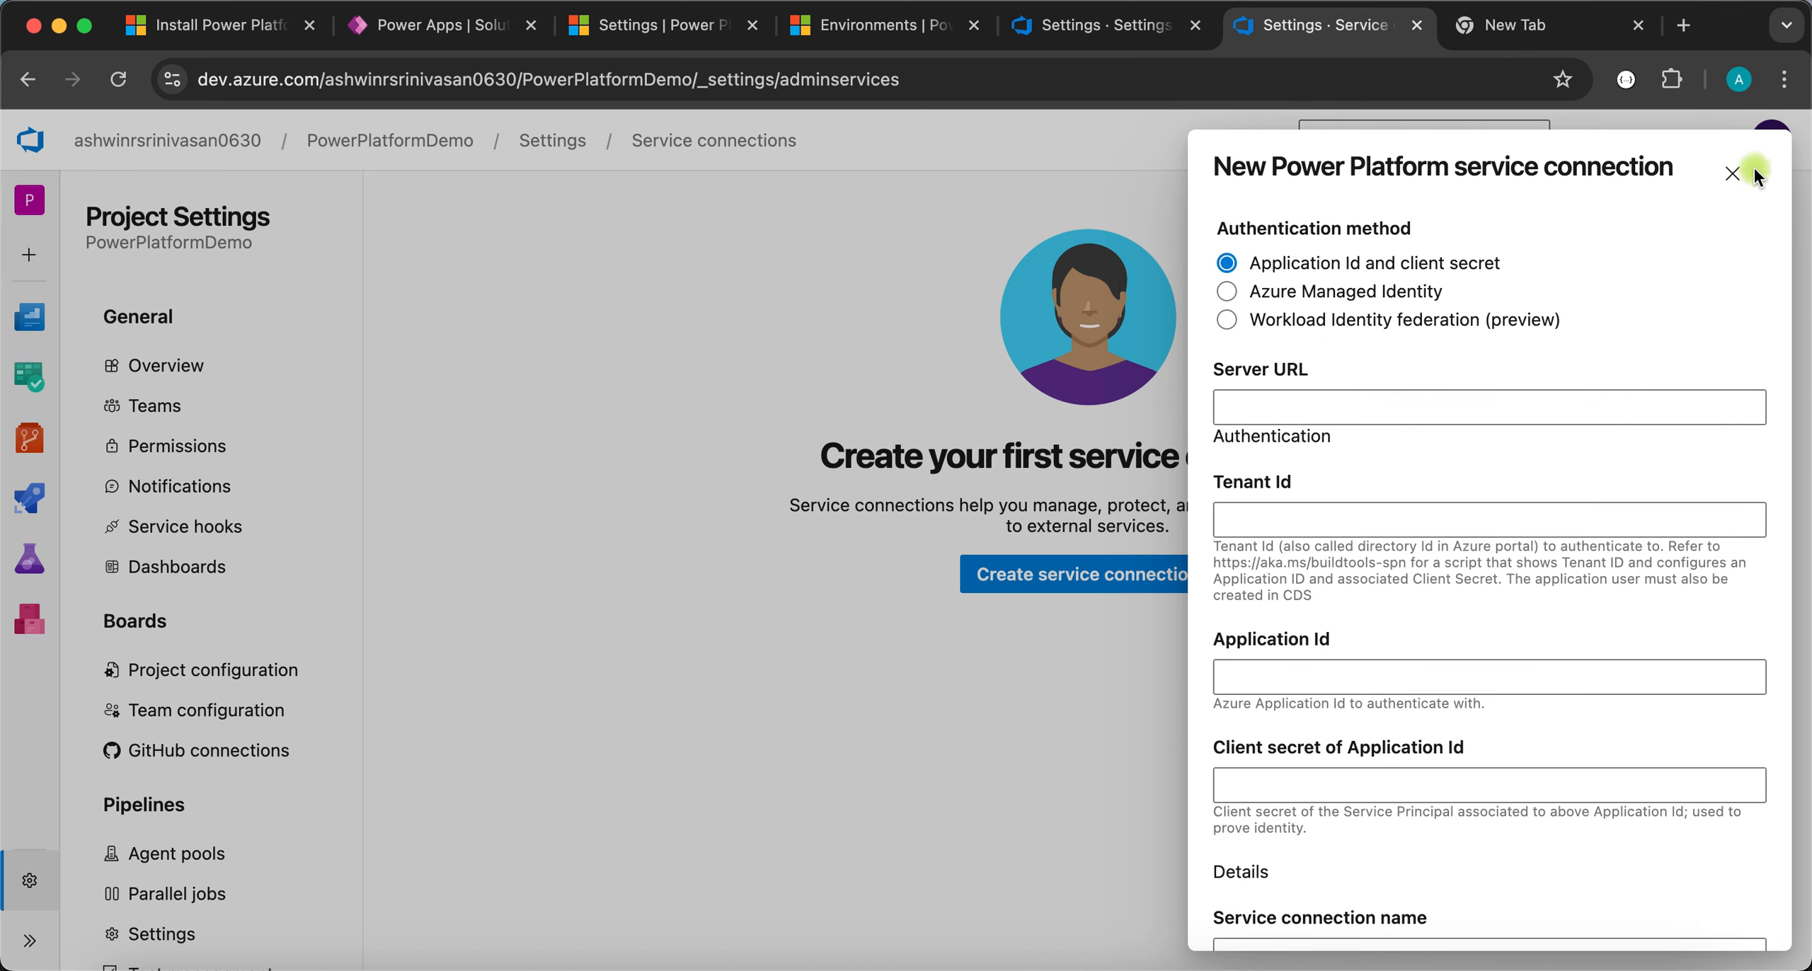
{"action": "left_click", "coordinate": [1733, 173]}
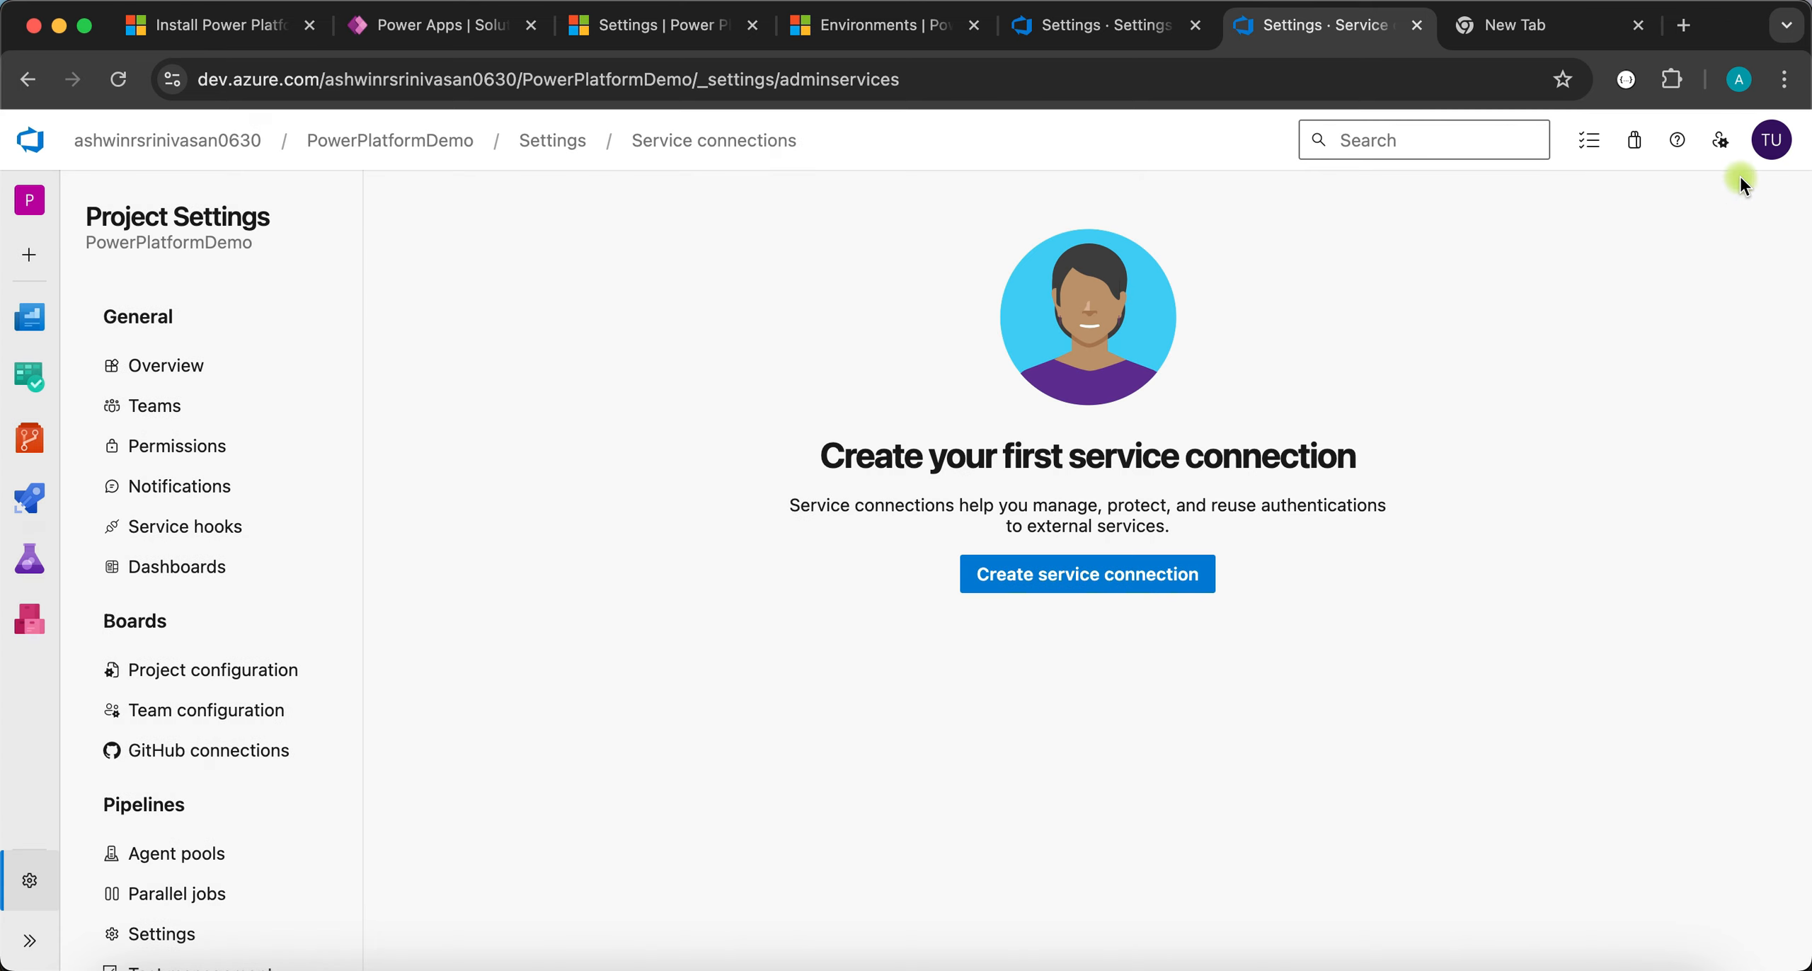
- Start a new Generic service connection and place the cursor in its Server URL field
{"action": "left_click", "coordinate": [1121, 576]}
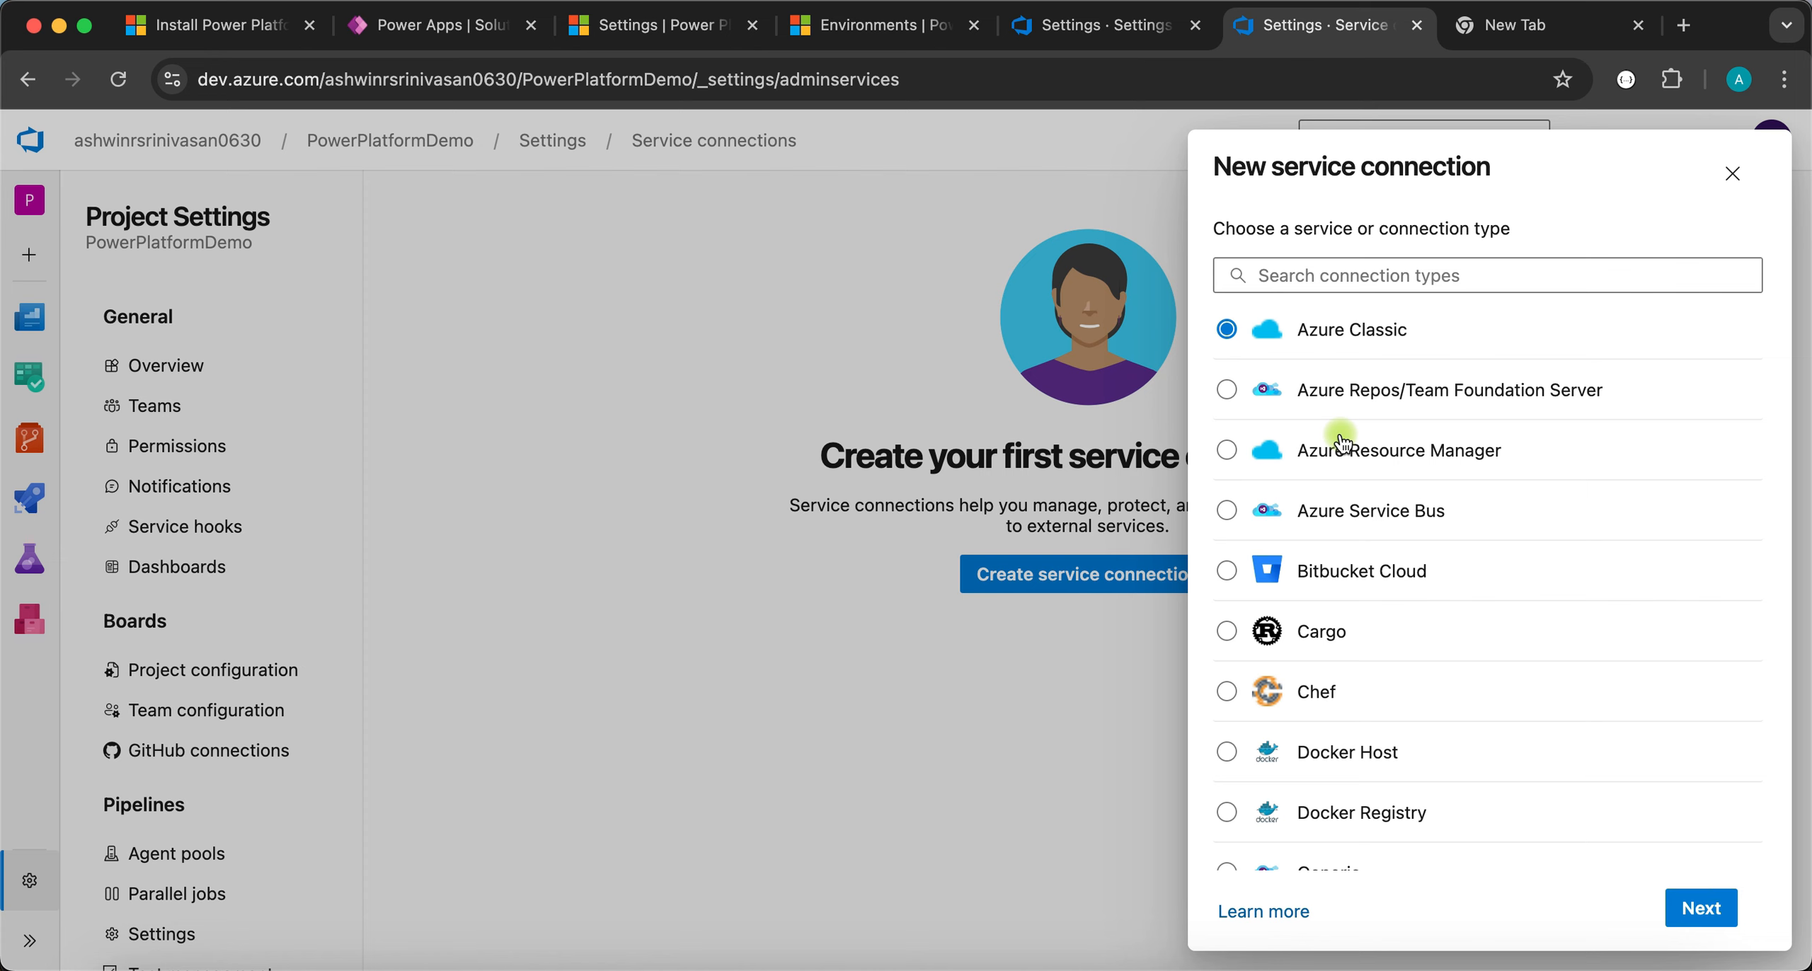
{"action": "scroll", "coordinate": [1343, 444], "scroll_direction": "down", "scroll_amount": 3}
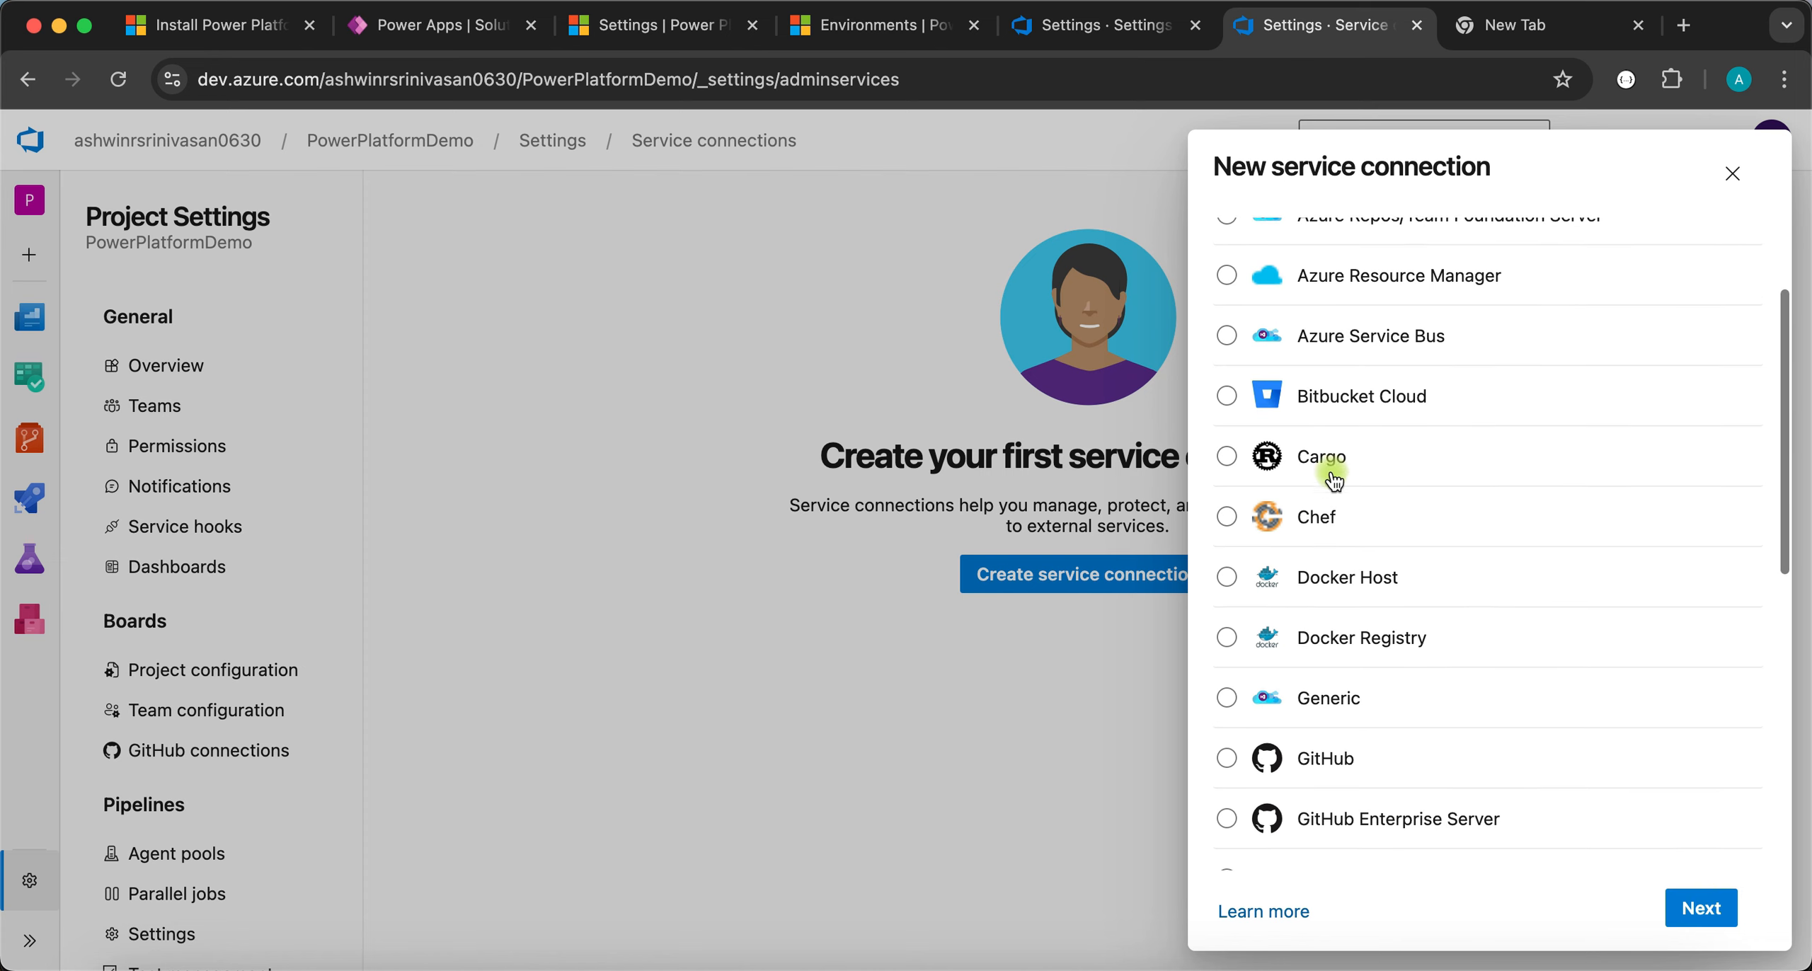
{"action": "left_click", "coordinate": [1295, 690]}
{"action": "left_click", "coordinate": [1706, 908]}
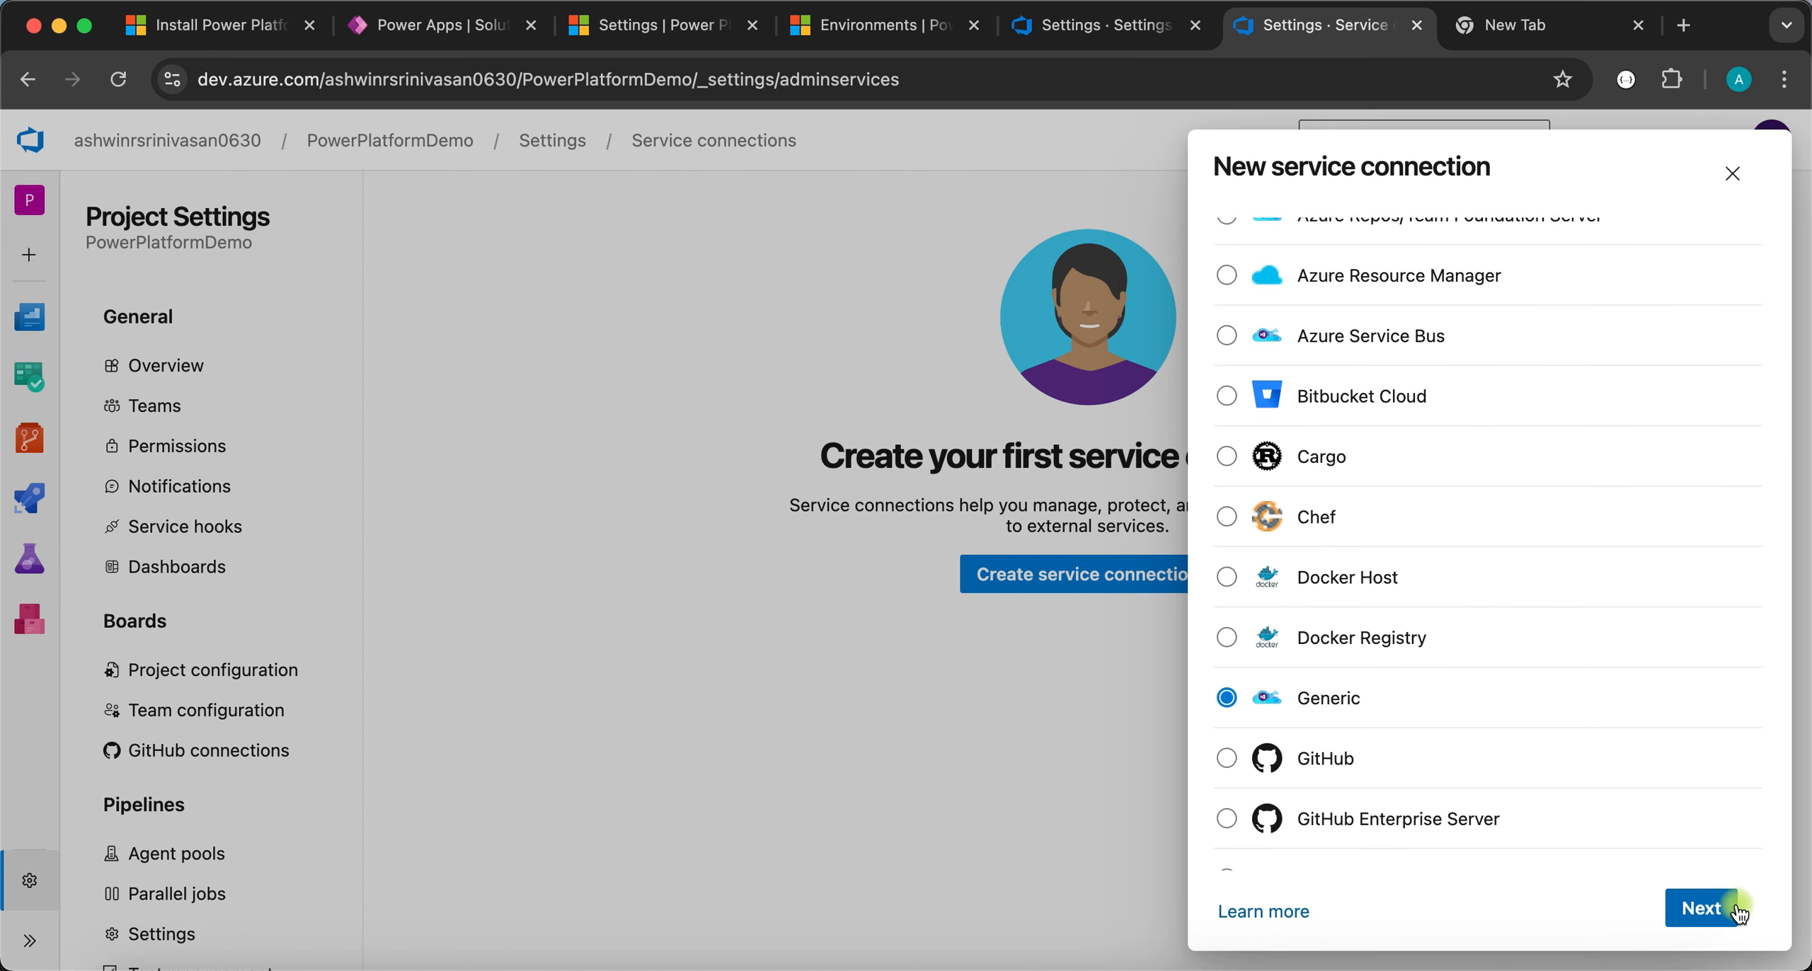
{"action": "left_click", "coordinate": [1268, 273]}
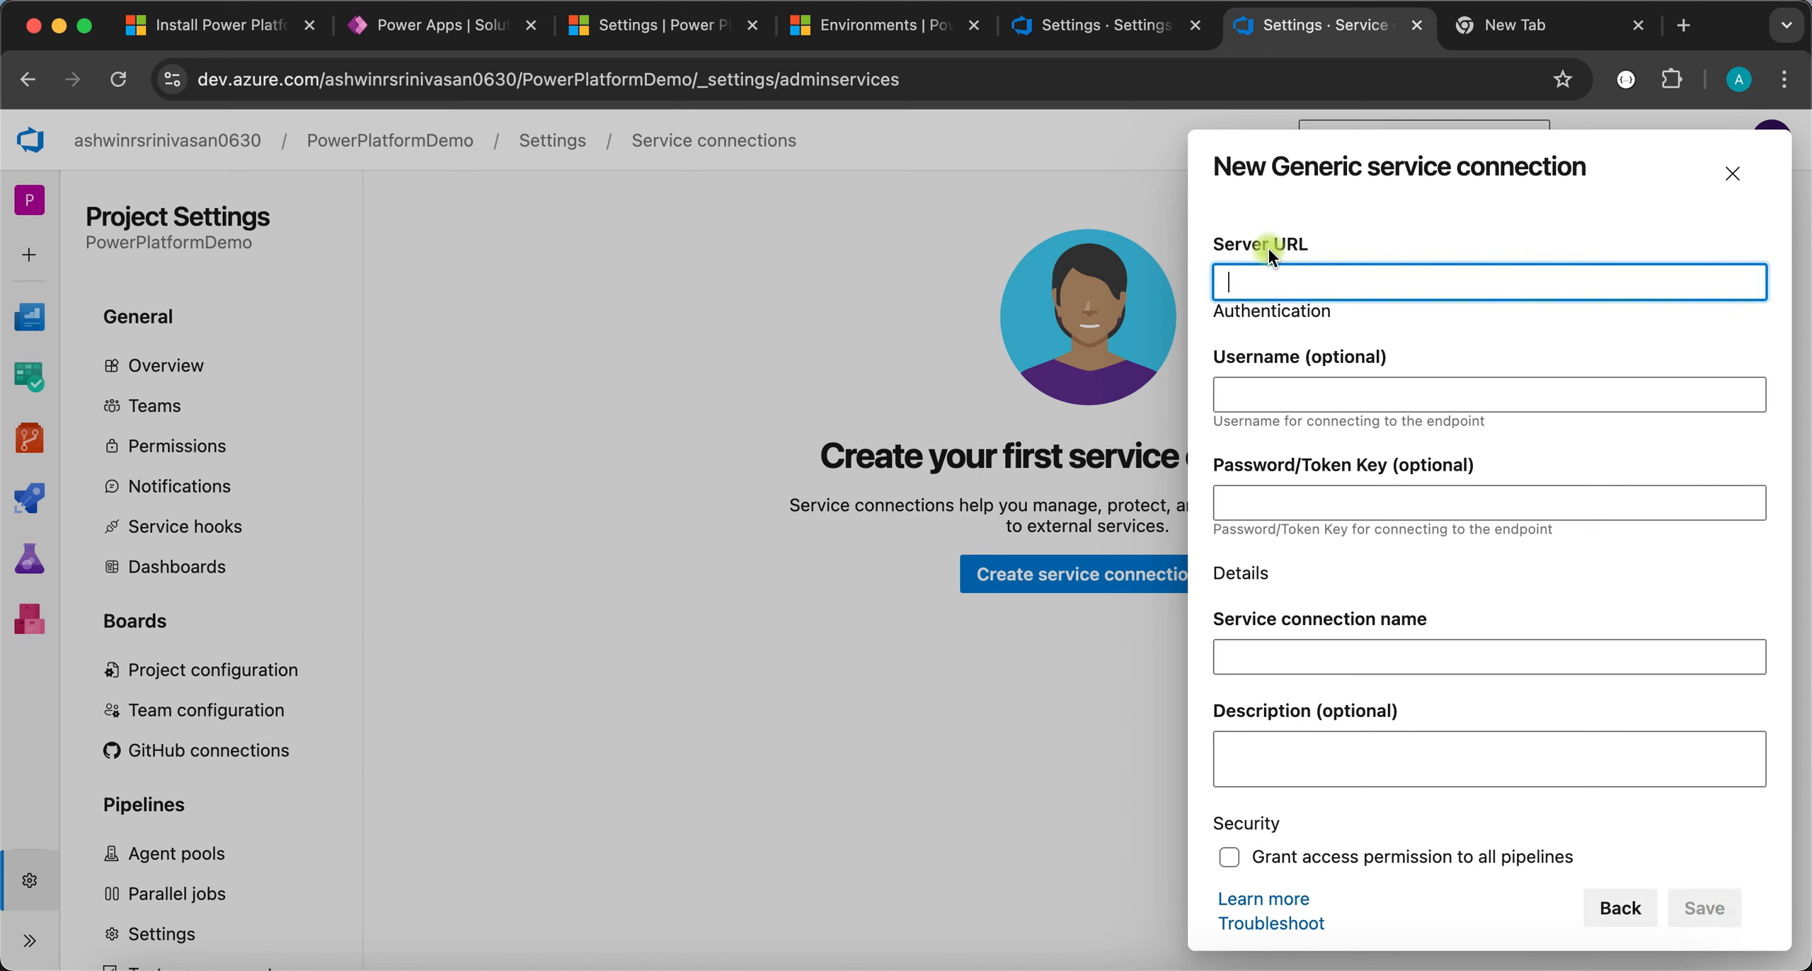
{"action": "left_click", "coordinate": [420, 32]}
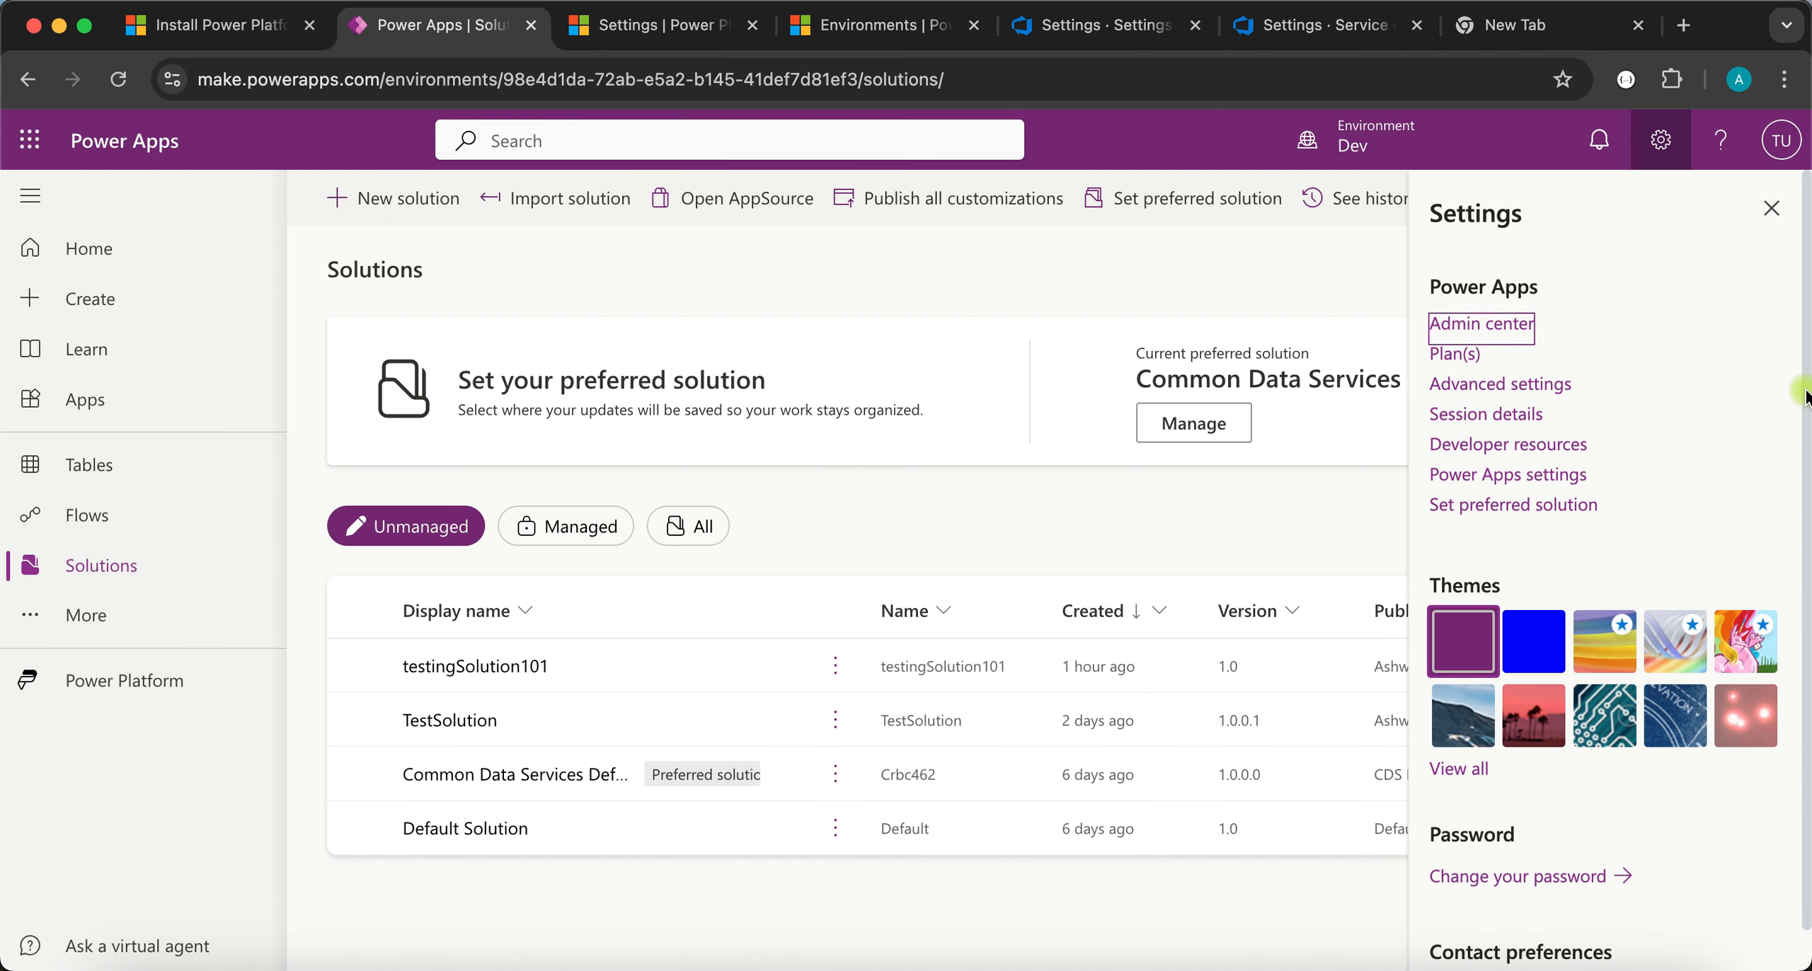
- Copy the Dev environment's Web API endpoint URL from Power Apps Developer resources
{"action": "mouse_move", "coordinate": [1366, 180]}
{"action": "left_click", "coordinate": [1471, 417]}
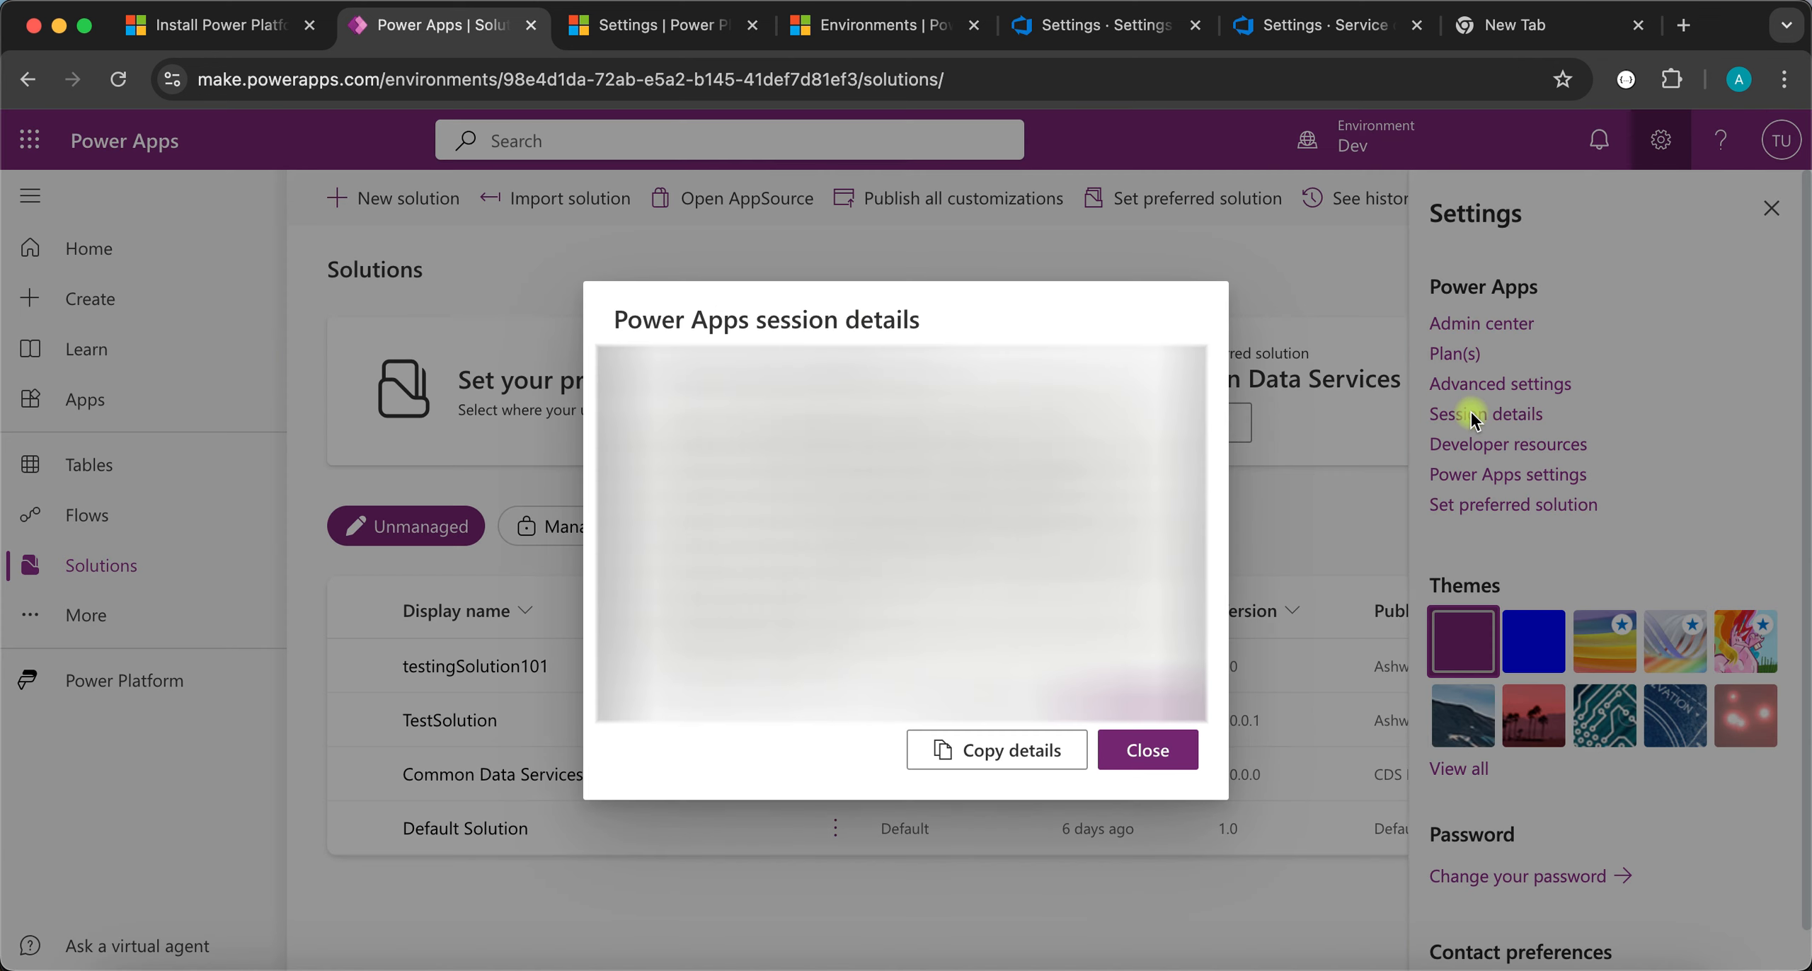
{"action": "left_click", "coordinate": [1144, 751]}
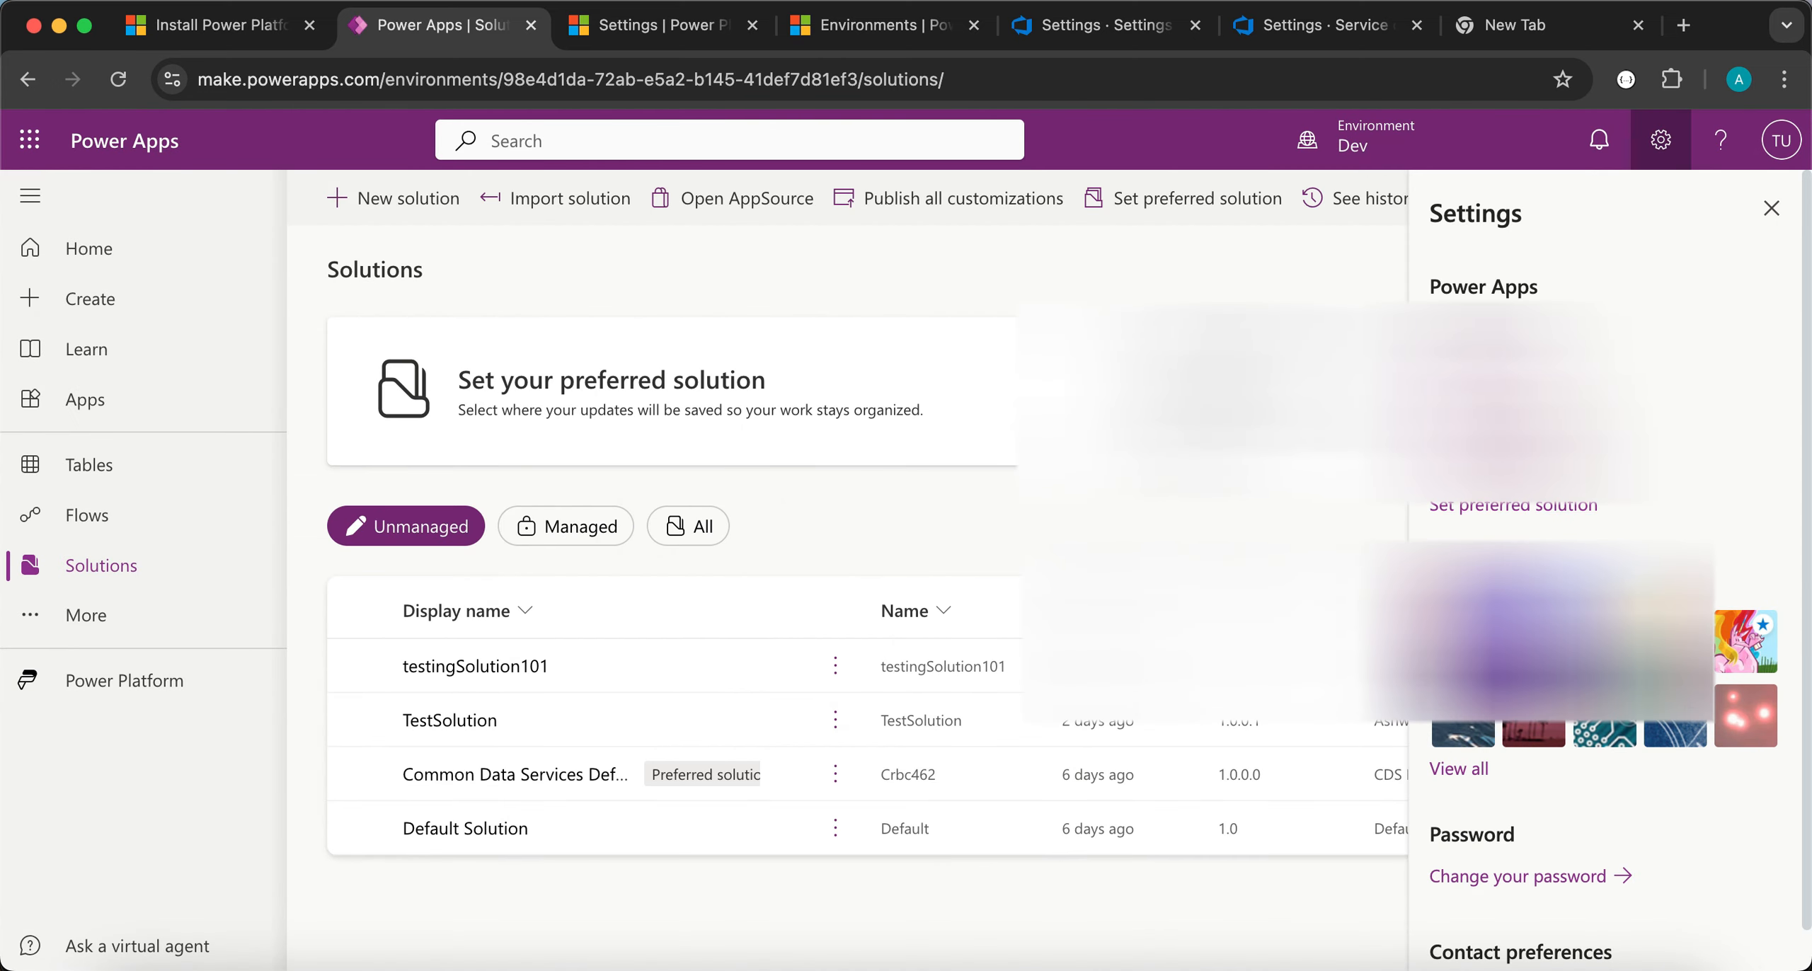
{"action": "left_click", "coordinate": [1487, 461]}
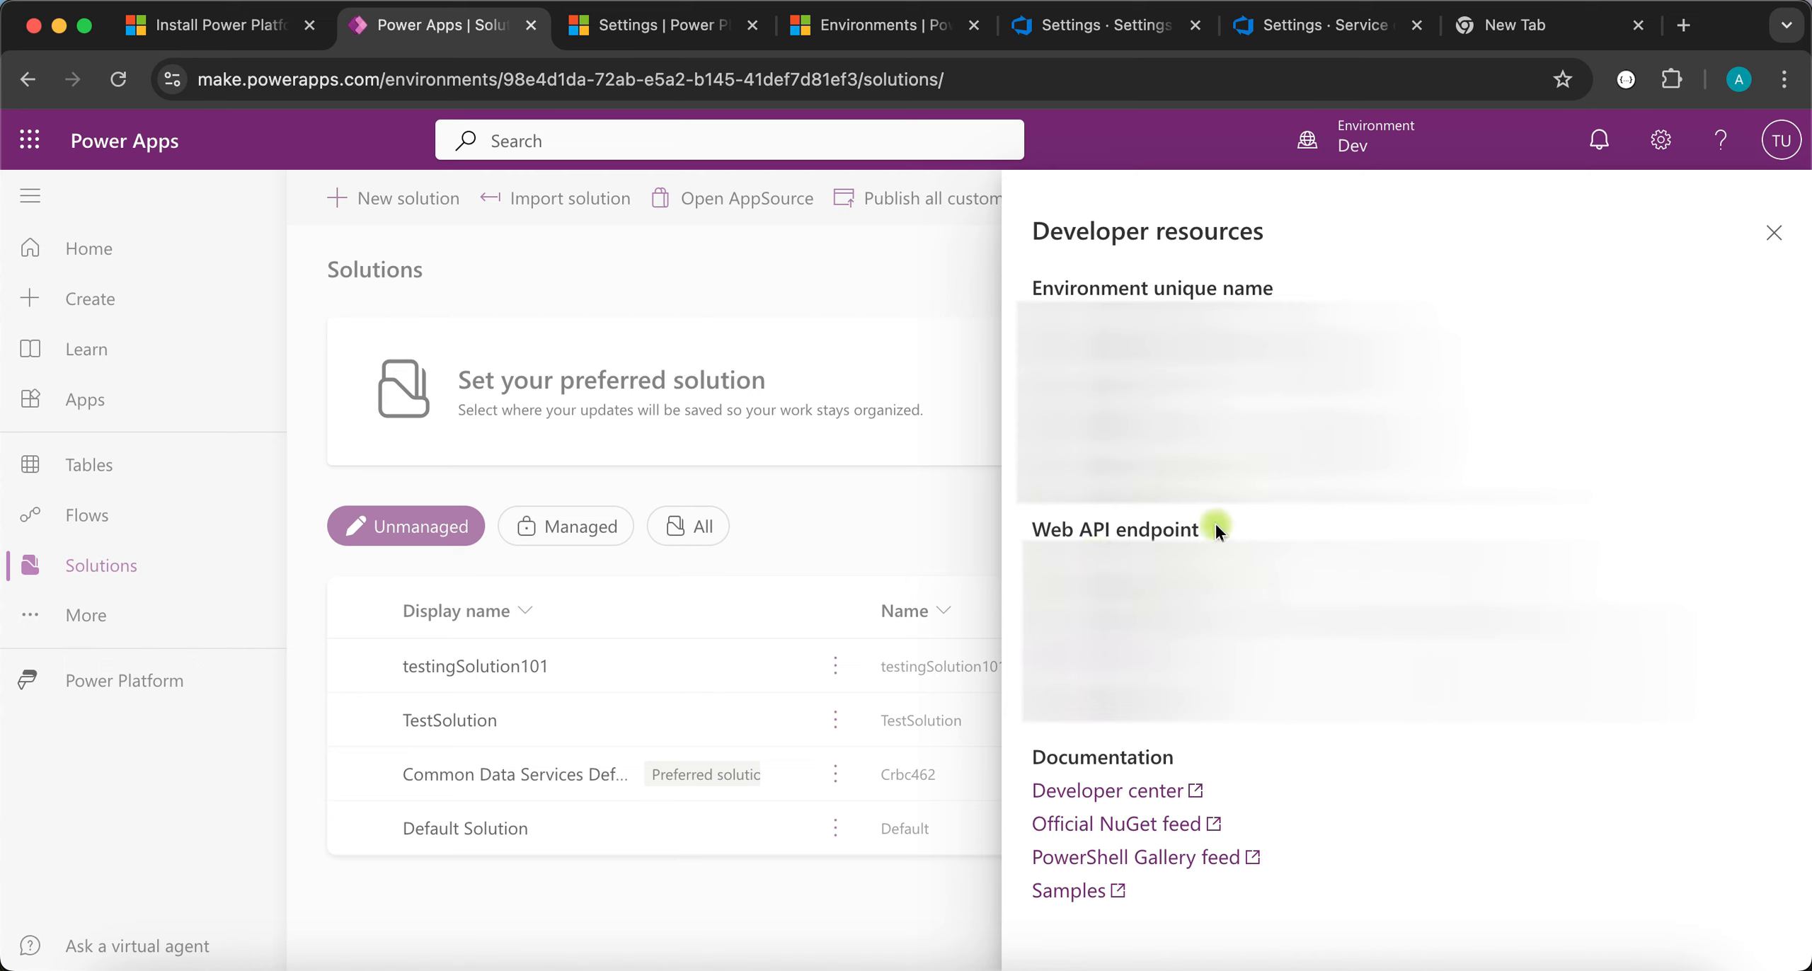
{"action": "left_click_drag", "start_coordinate": [1215, 529], "coordinate": [1023, 530]}
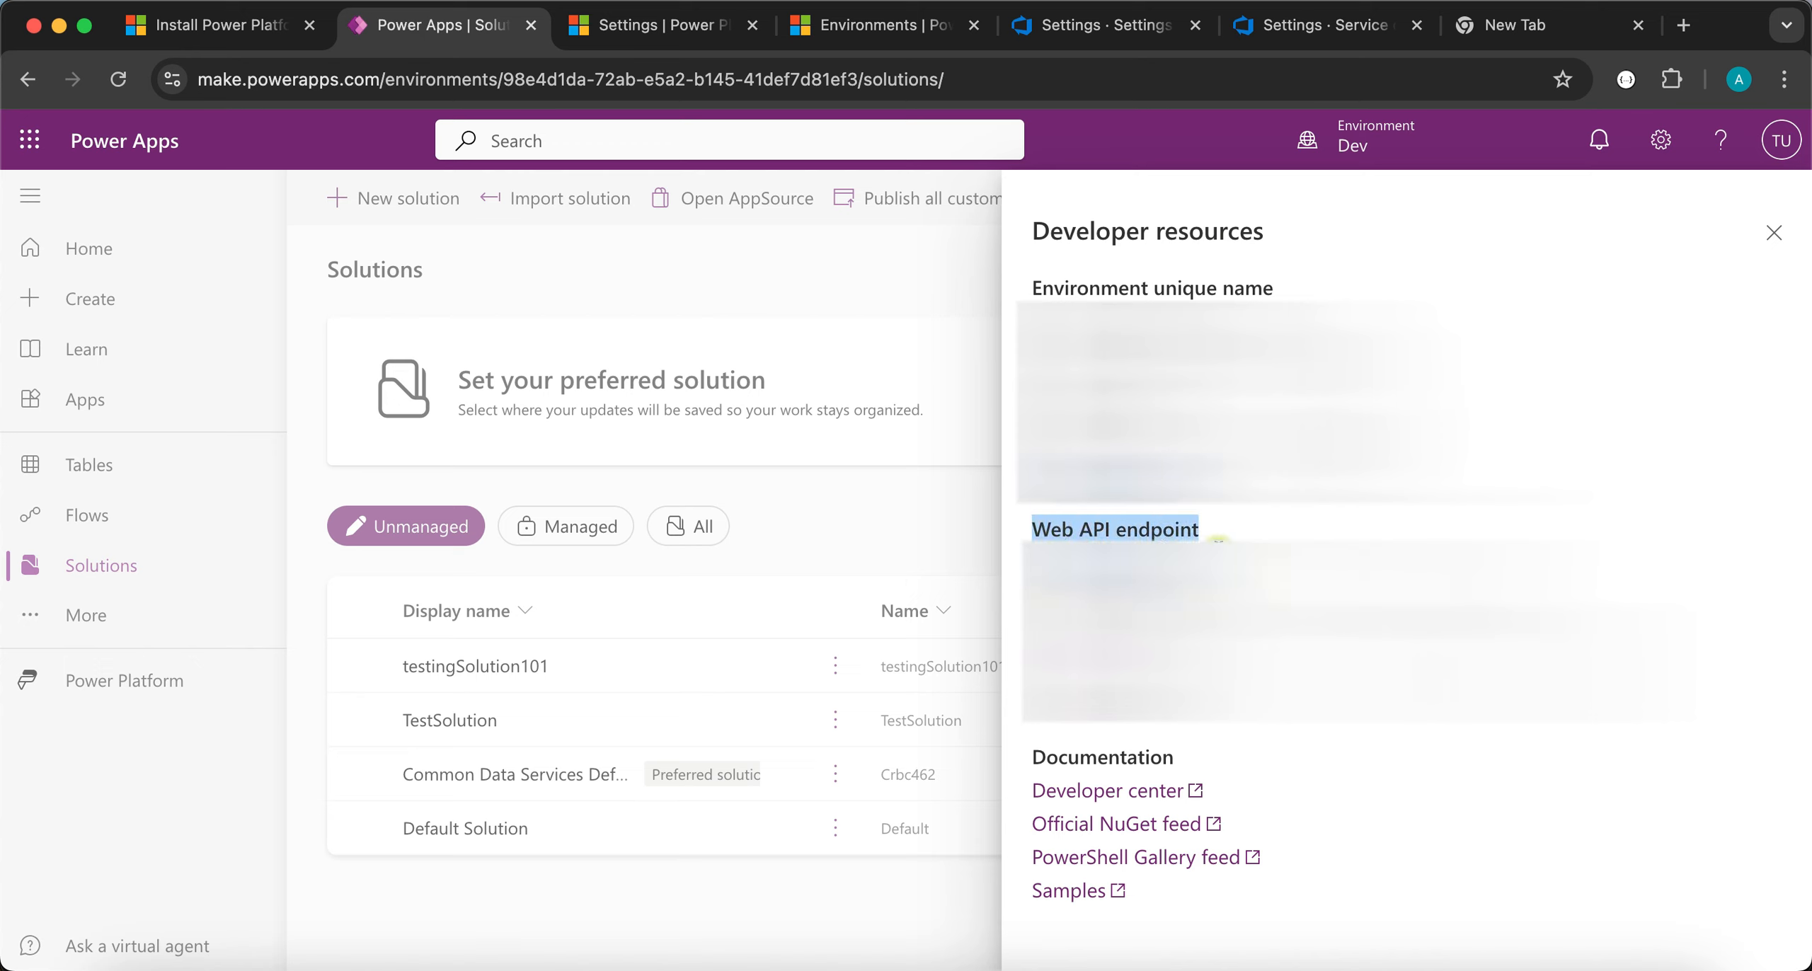
{"action": "left_click_drag", "start_coordinate": [1422, 568], "coordinate": [1051, 569]}
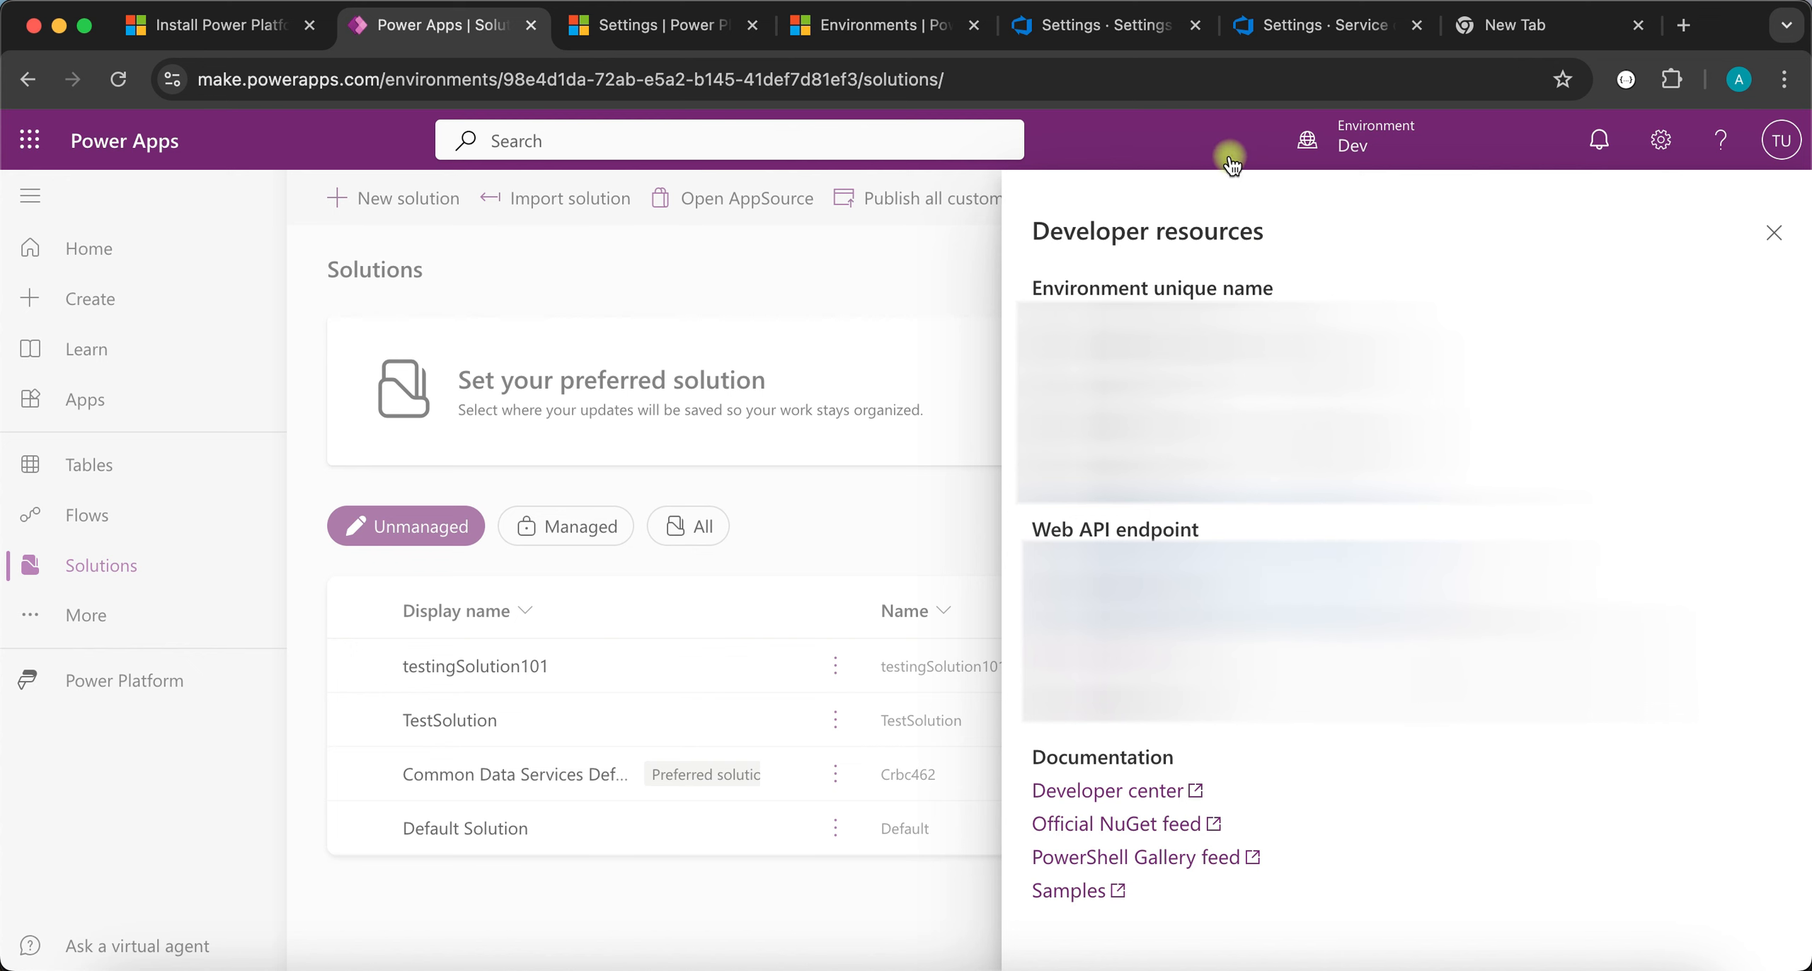
{"action": "left_click", "coordinate": [1090, 25]}
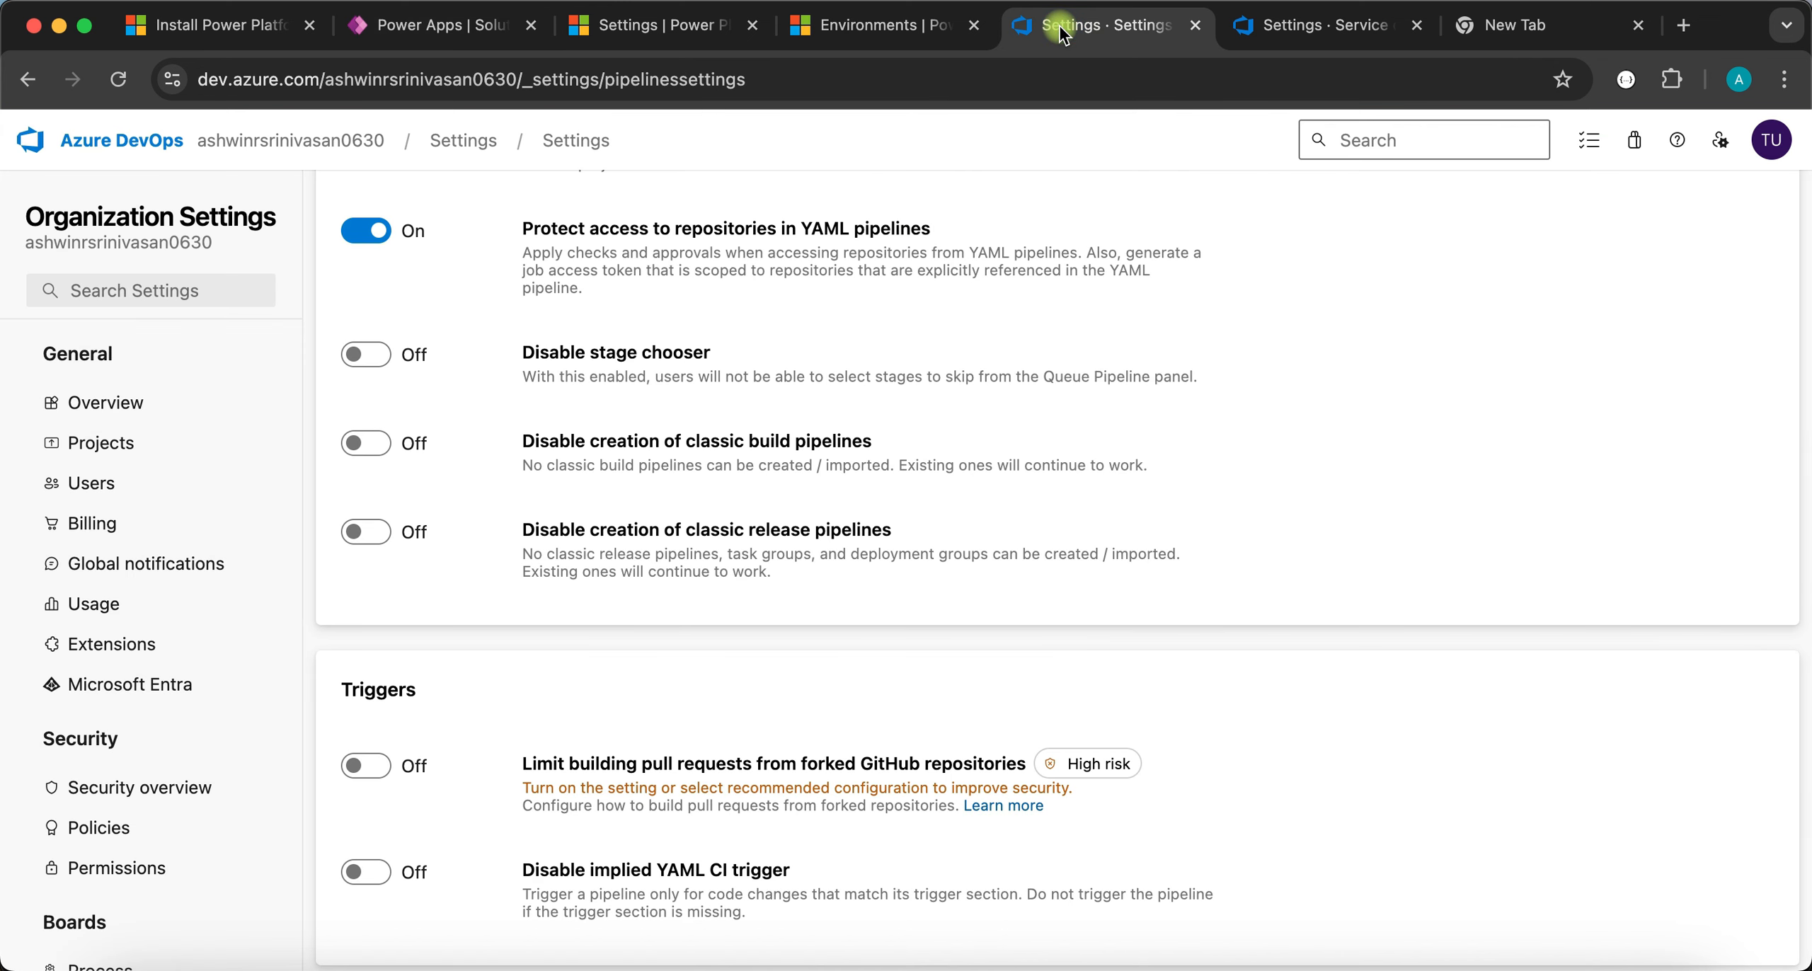
- Create a Generic service connection 'Source' for the Dev Web API URL, granting access to all pipelines
{"action": "left_click", "coordinate": [935, 26]}
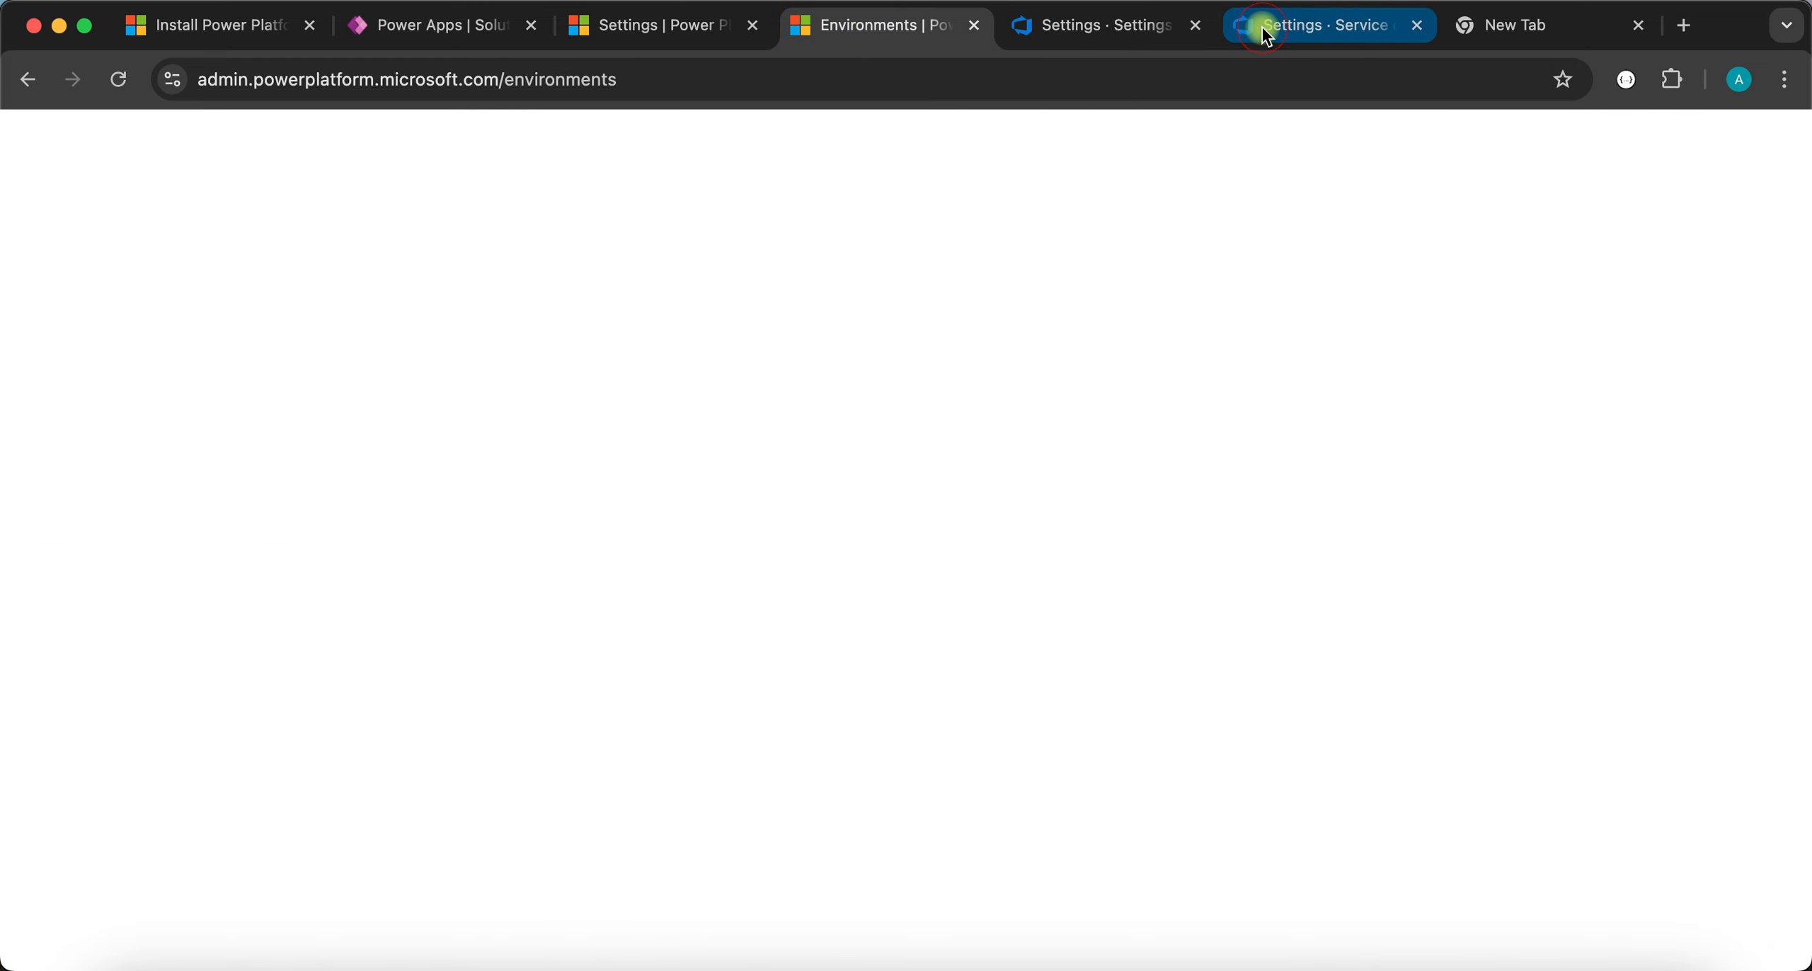
{"action": "left_click", "coordinate": [1262, 25]}
{"action": "key", "text": "super+v"}
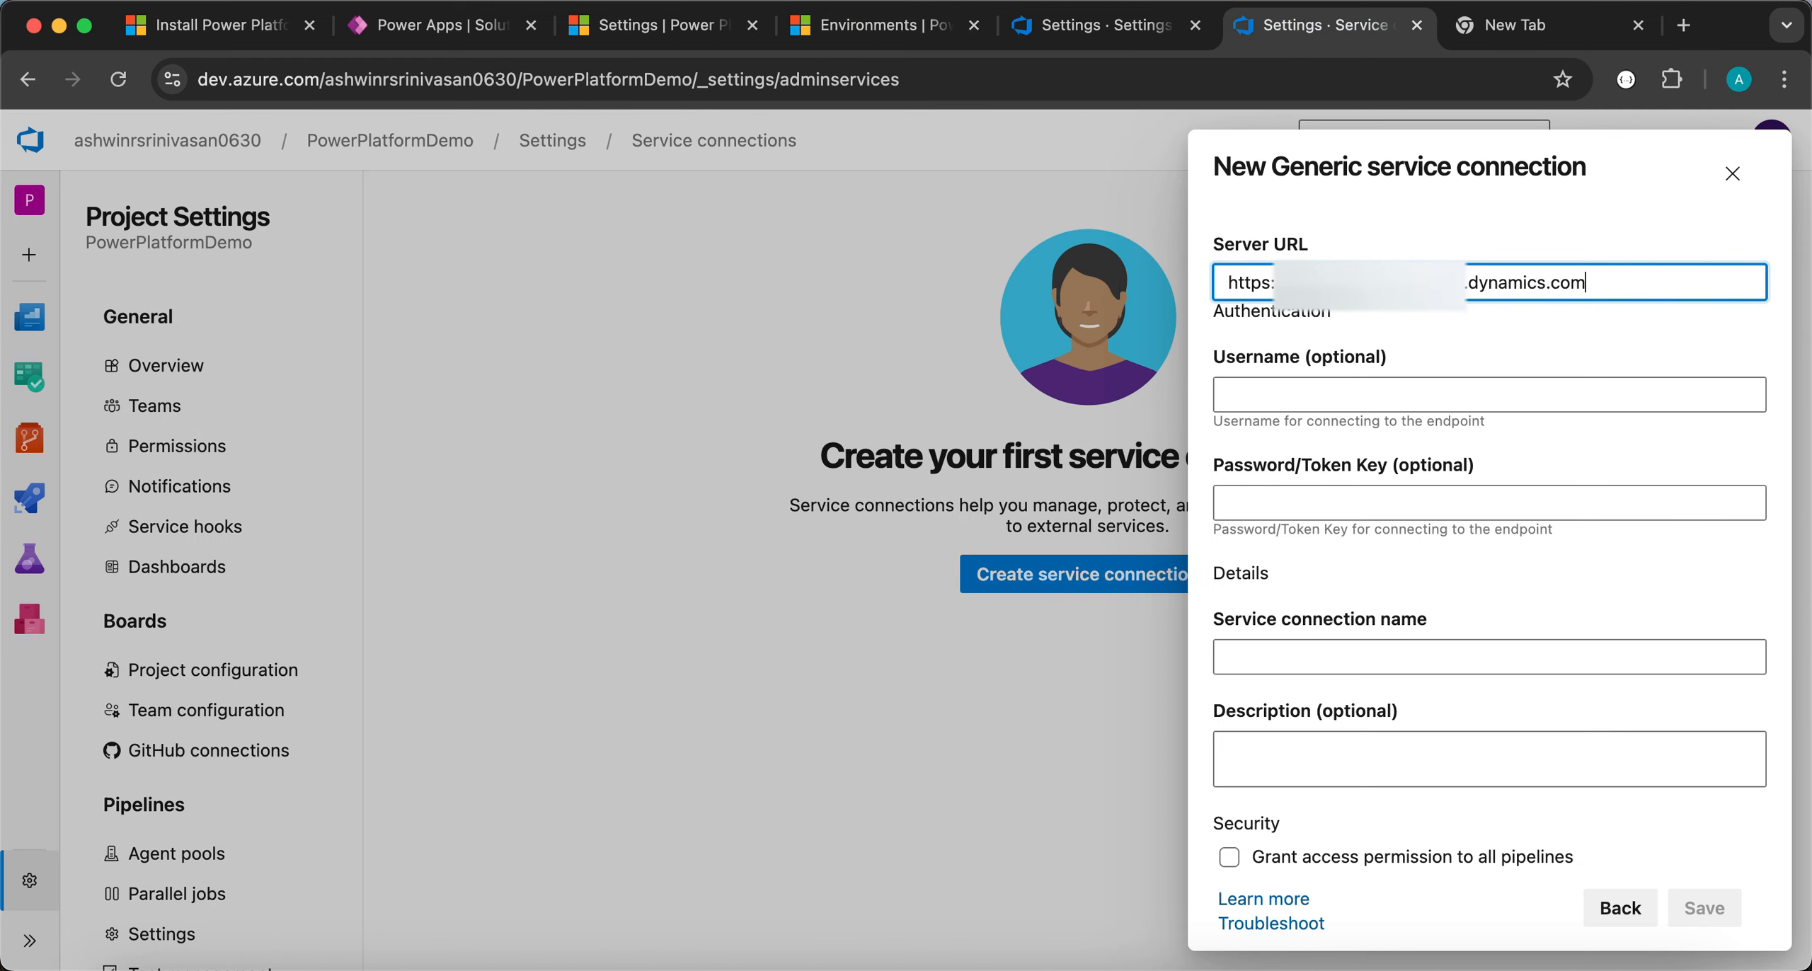
{"action": "left_click", "coordinate": [1329, 389]}
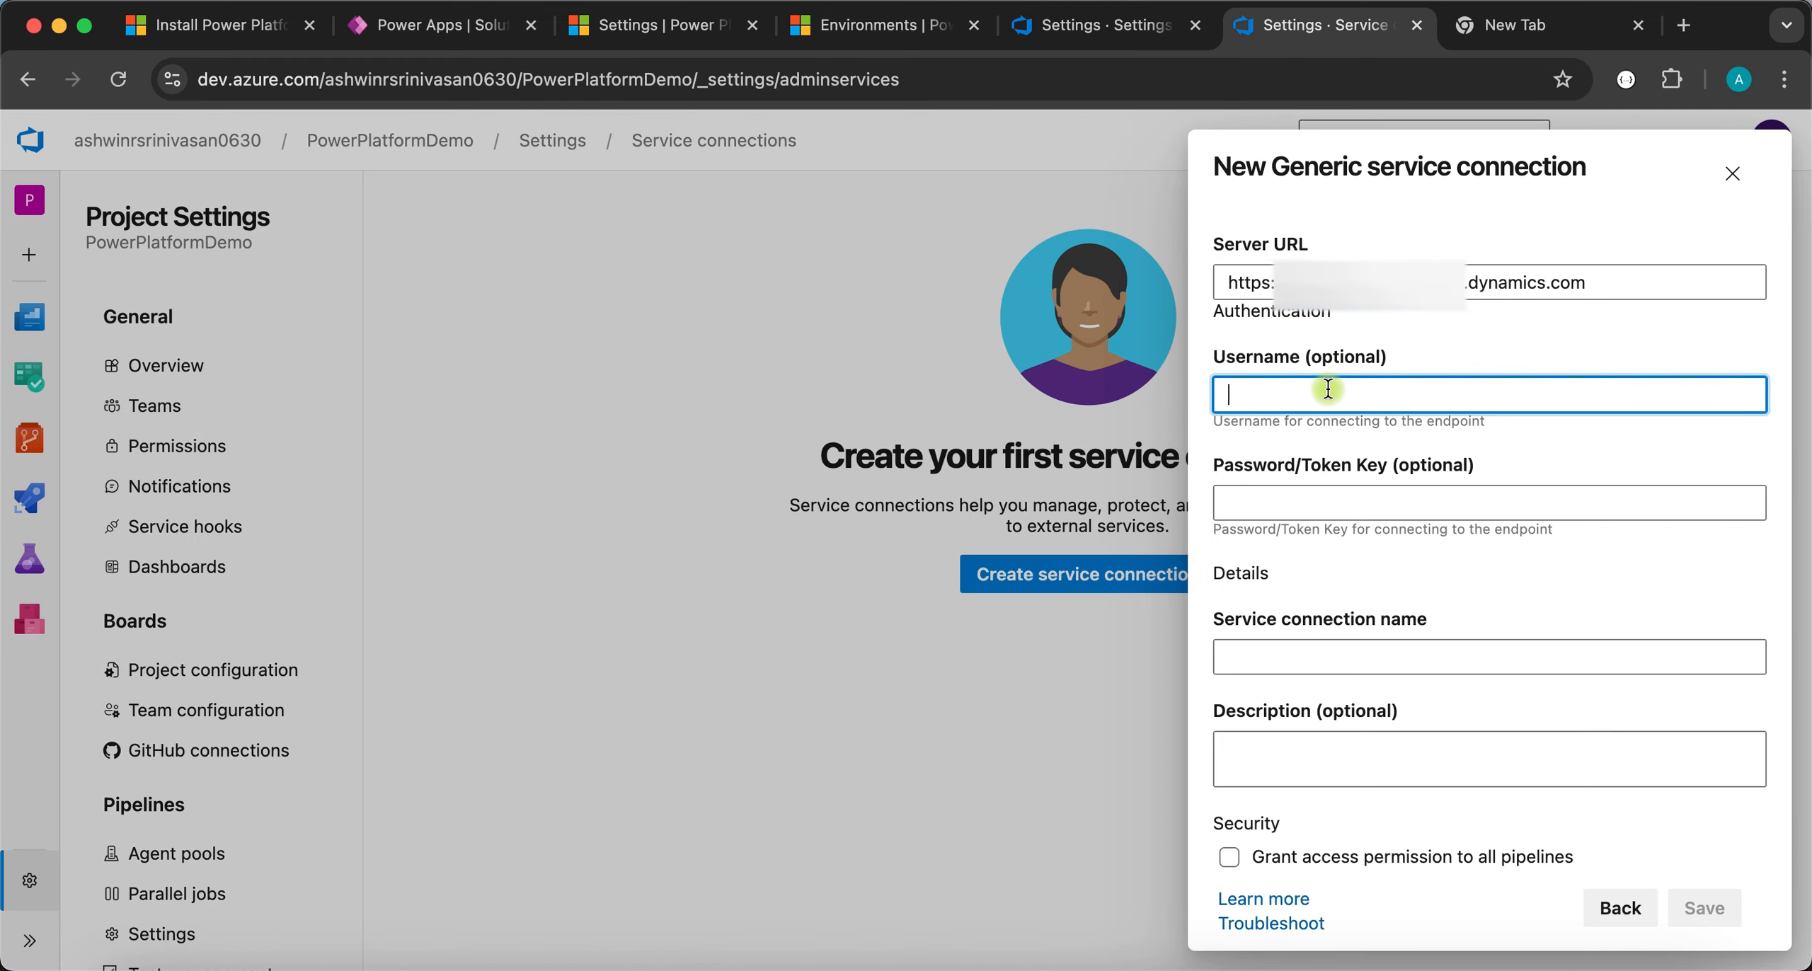
{"action": "left_click", "coordinate": [1295, 507]}
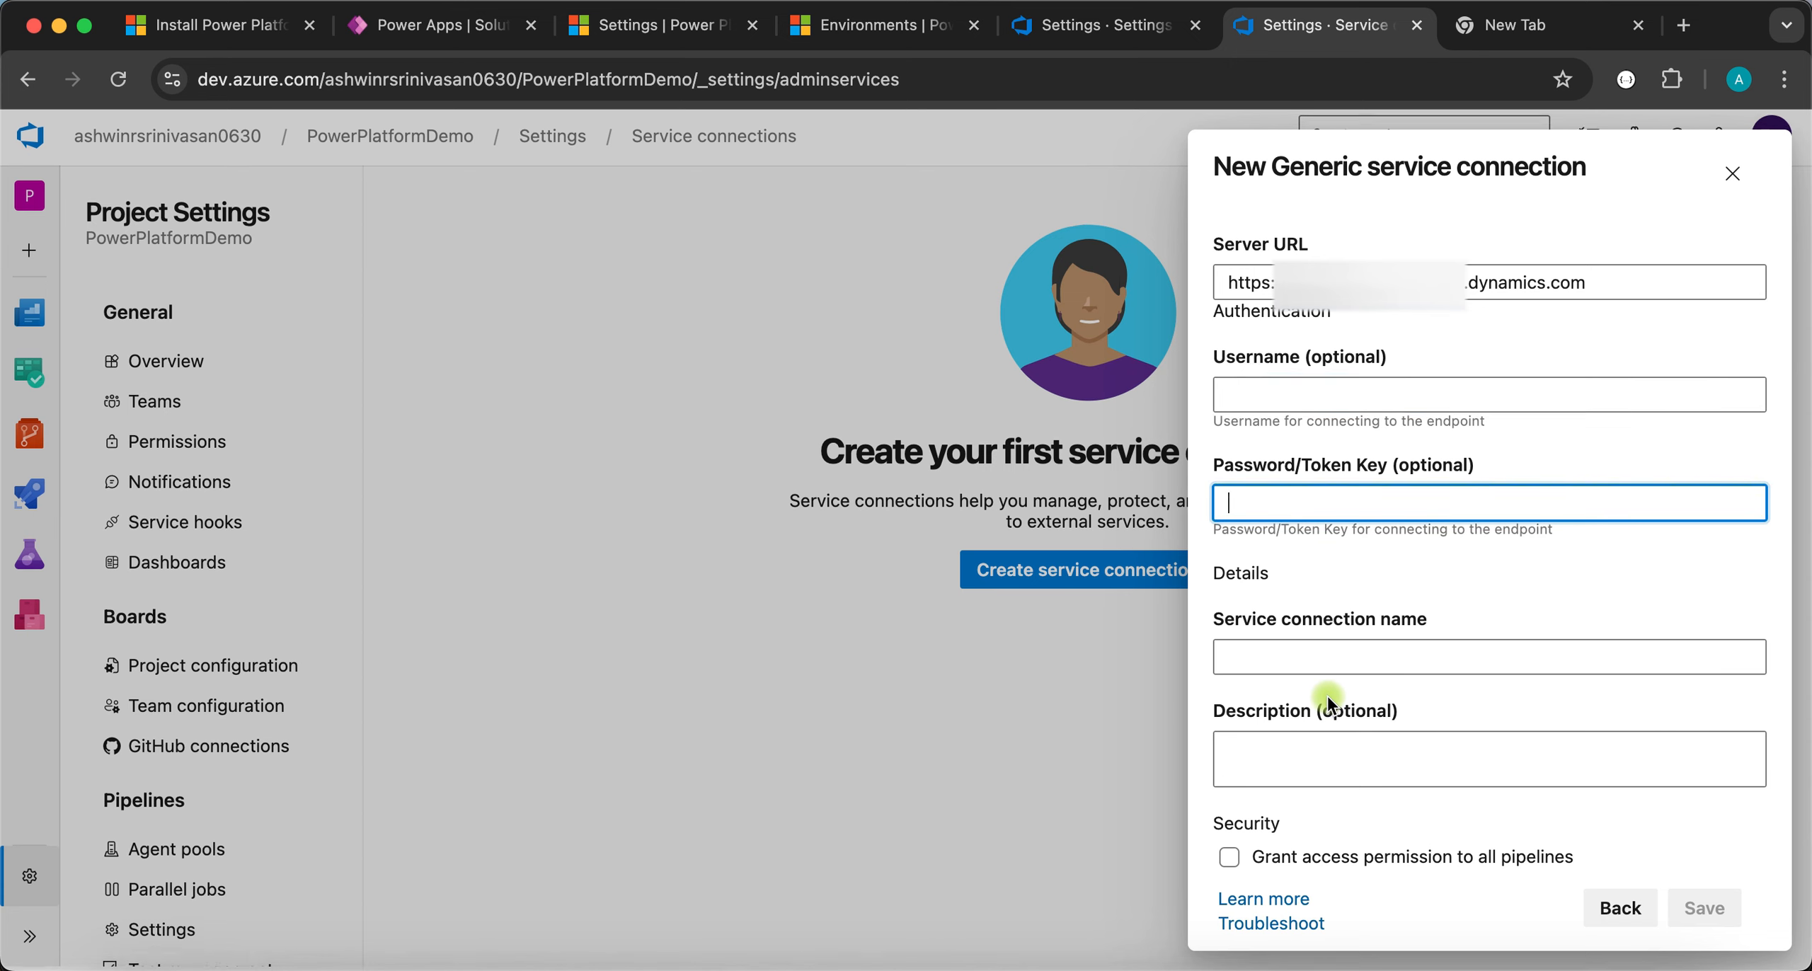
{"action": "left_click", "coordinate": [1283, 645]}
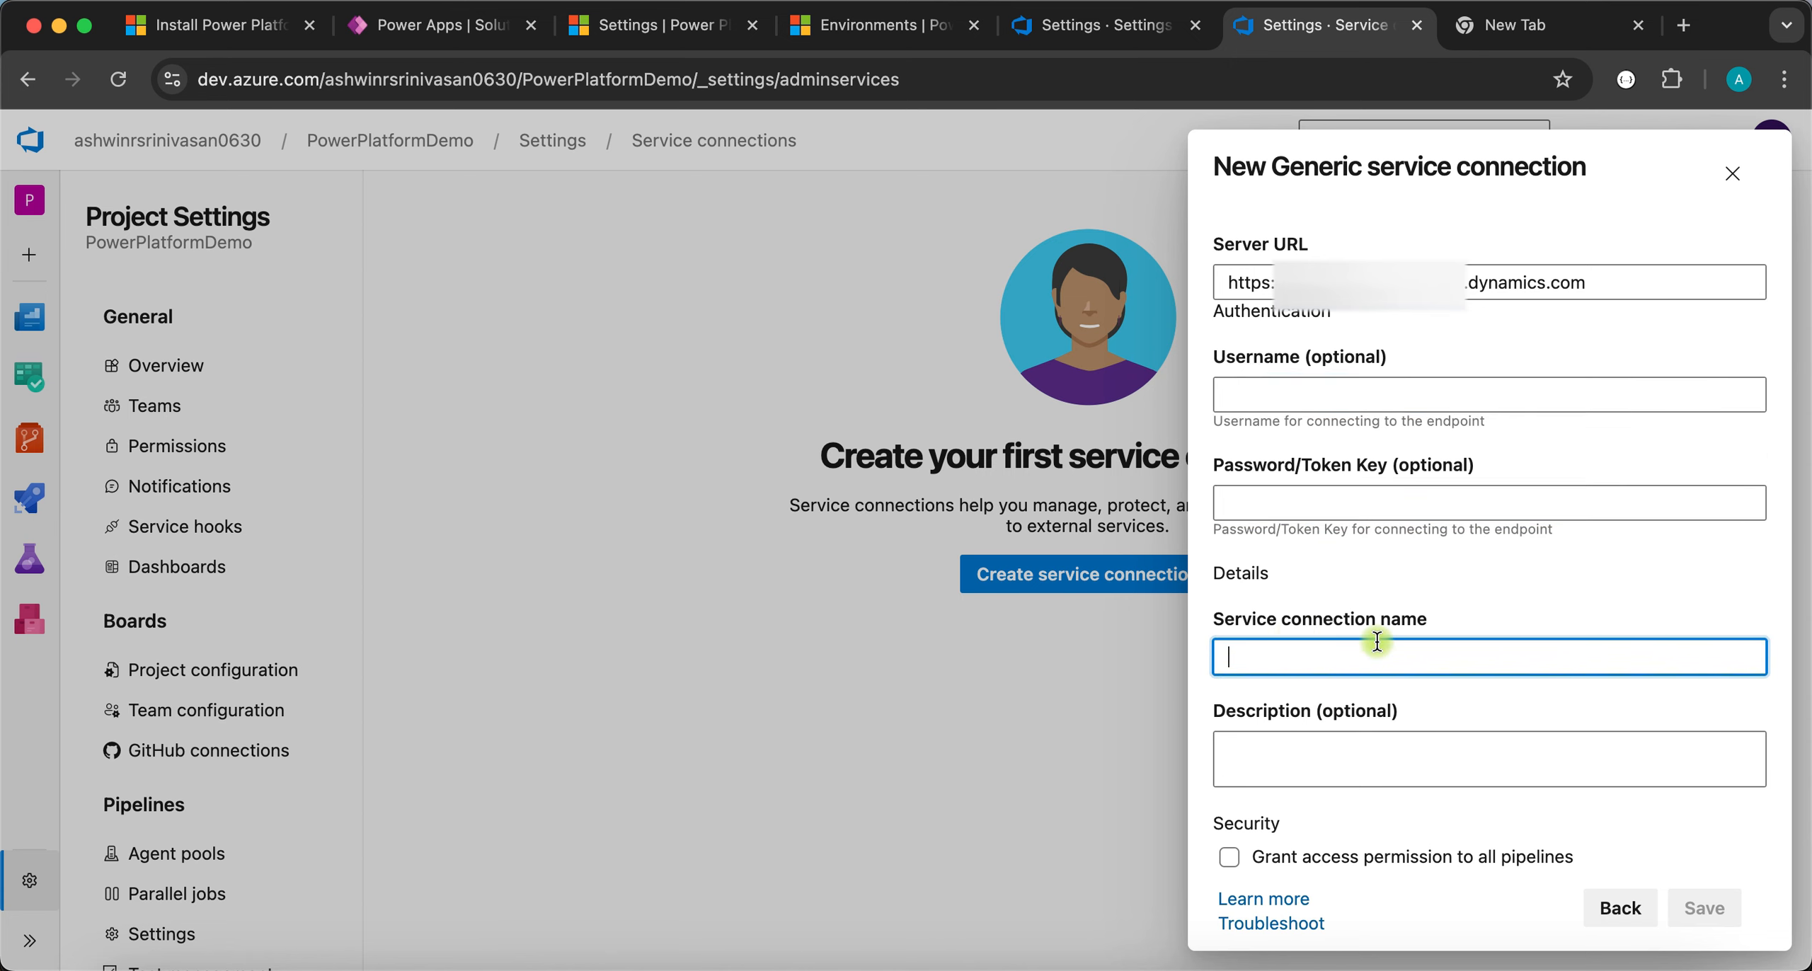
{"action": "type", "text": "Source"}
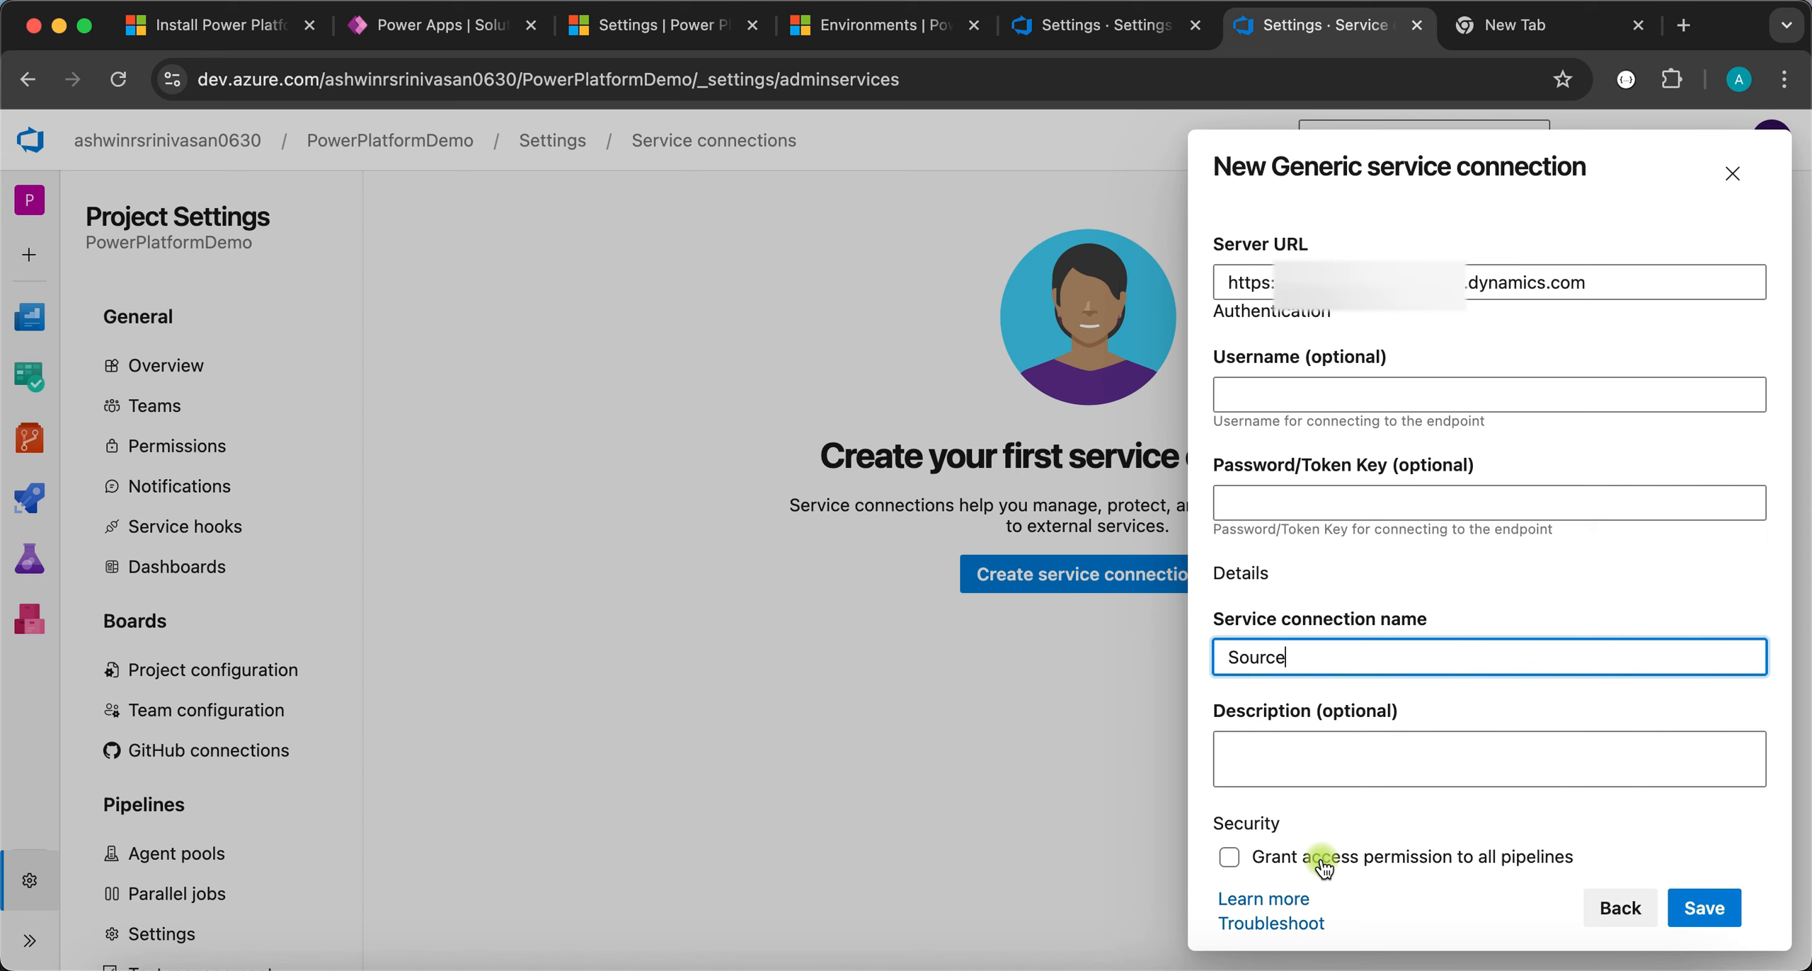
{"action": "left_click", "coordinate": [1230, 857]}
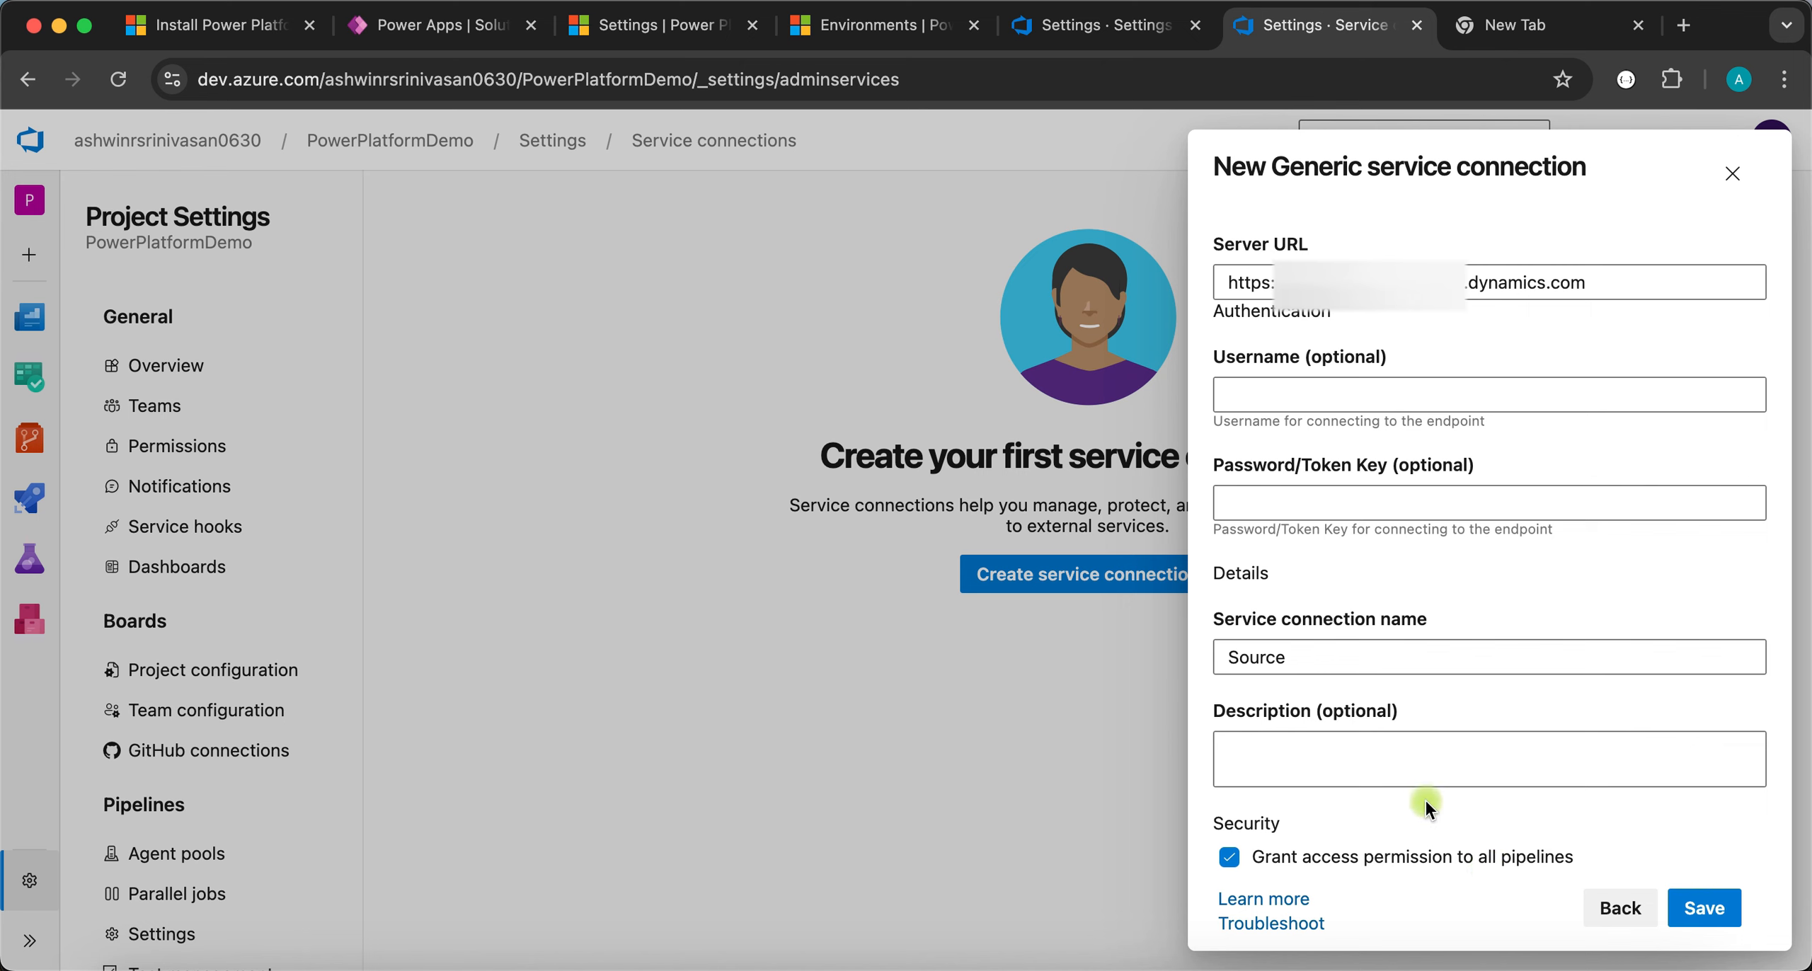
{"action": "scroll", "coordinate": [1399, 640], "scroll_direction": "up", "scroll_amount": 1}
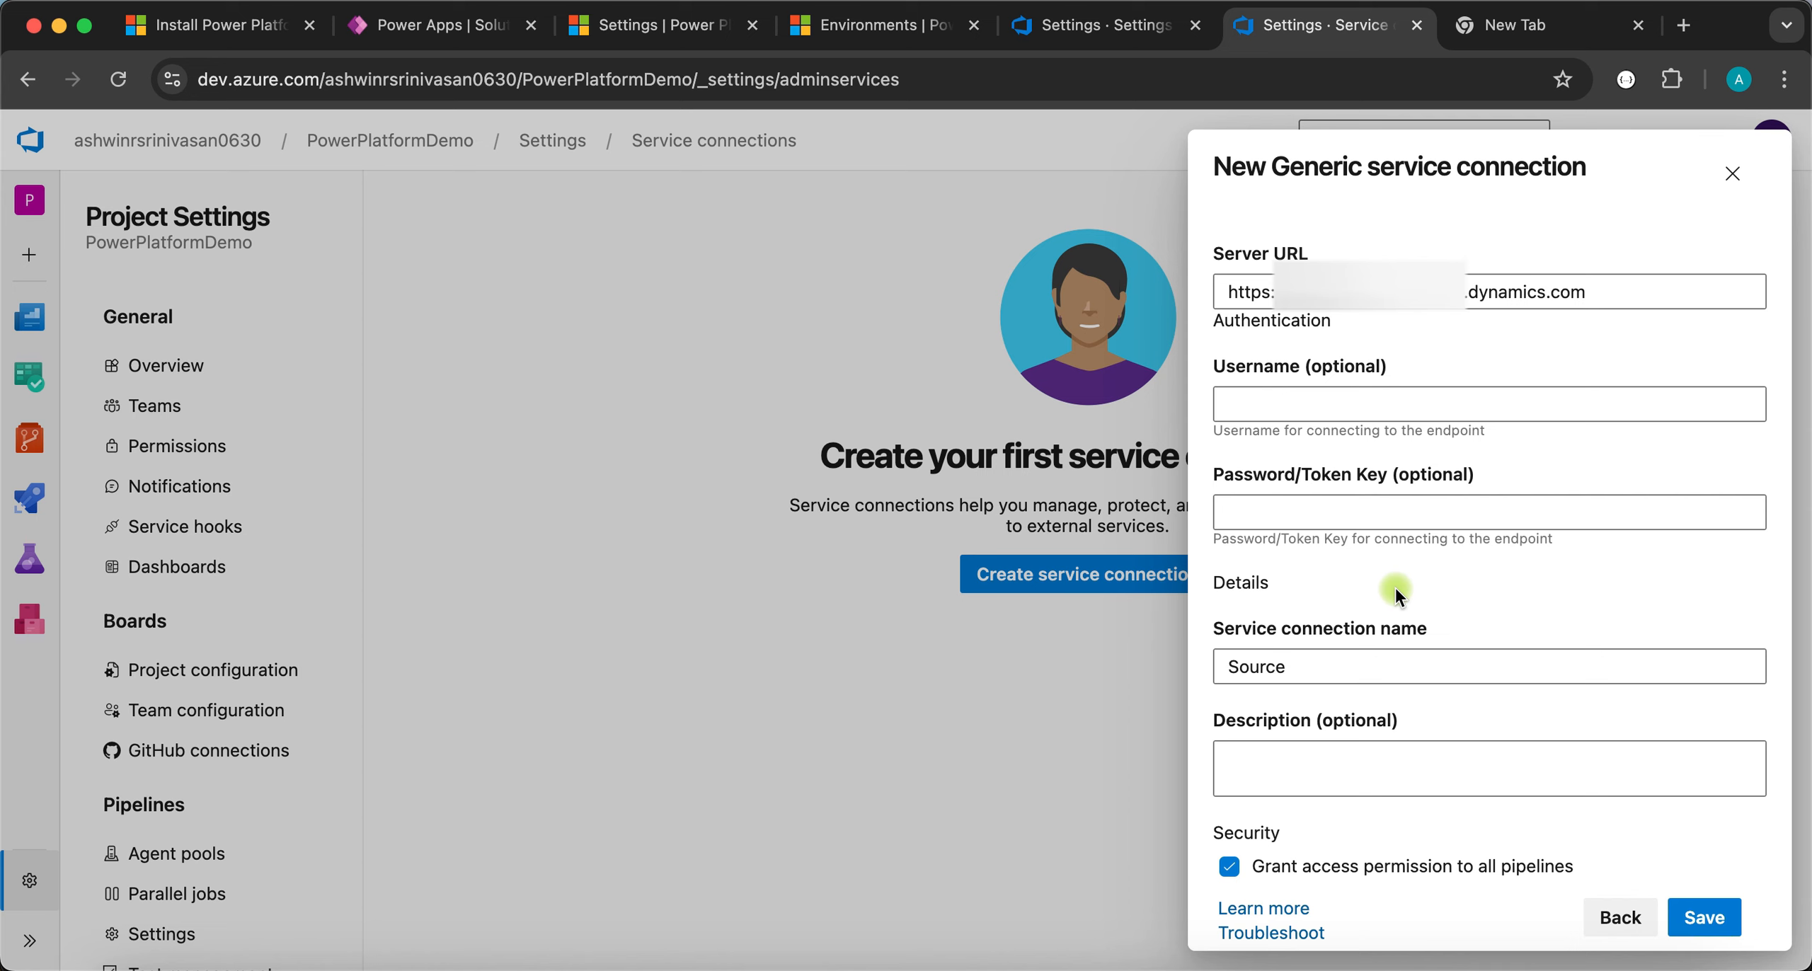
{"action": "scroll", "coordinate": [1261, 395], "scroll_direction": "down", "scroll_amount": 1}
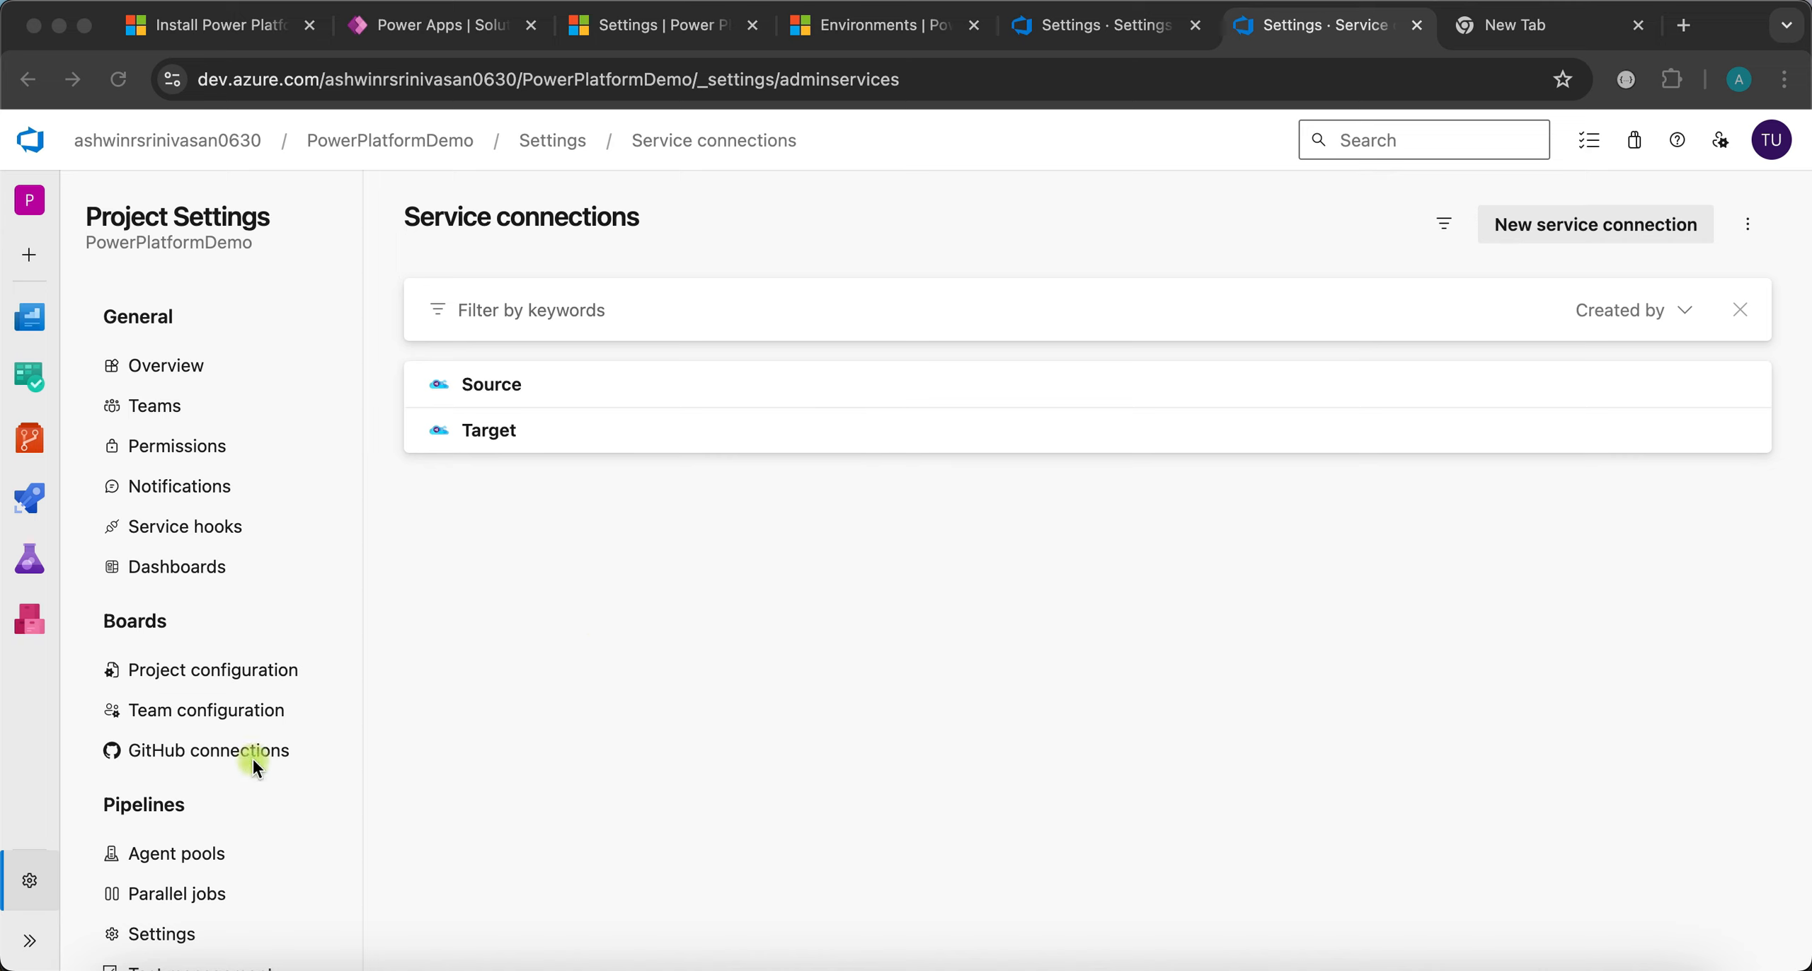
- Go to the PowerPlatformDemo repository files and start setting up a build pipeline
{"action": "scroll", "coordinate": [252, 756], "scroll_direction": "down", "scroll_amount": 10}
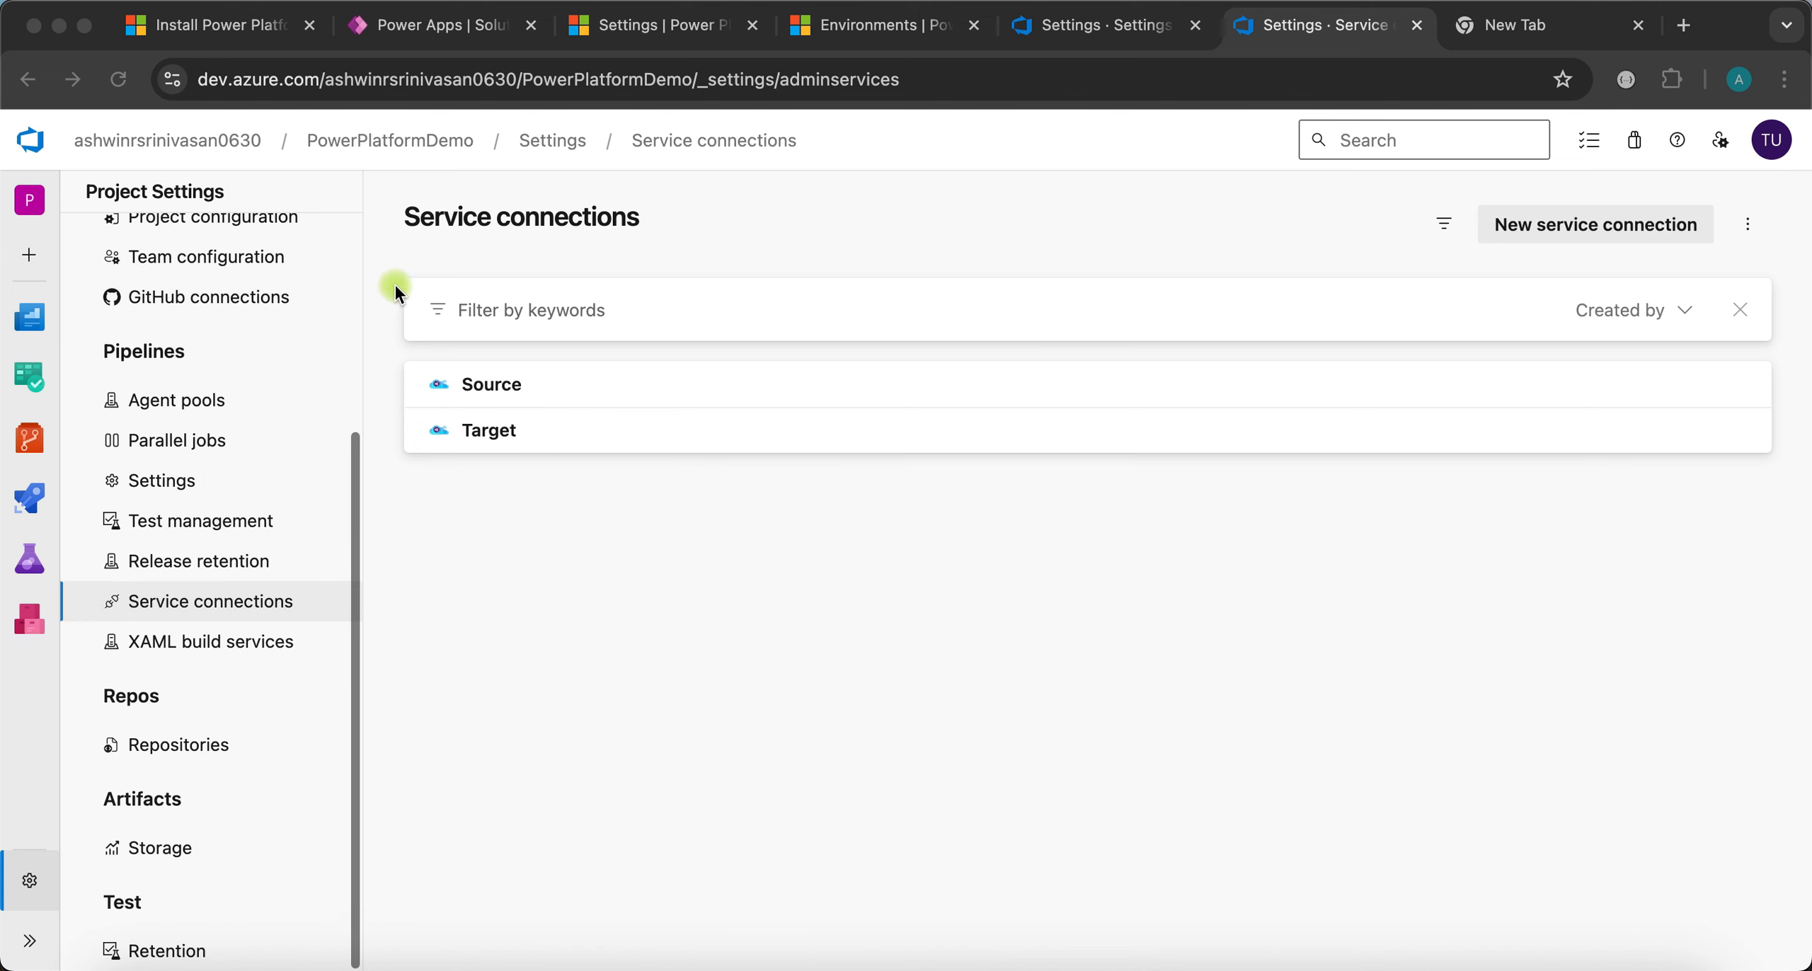
{"action": "left_click", "coordinate": [413, 135]}
{"action": "left_click", "coordinate": [450, 142]}
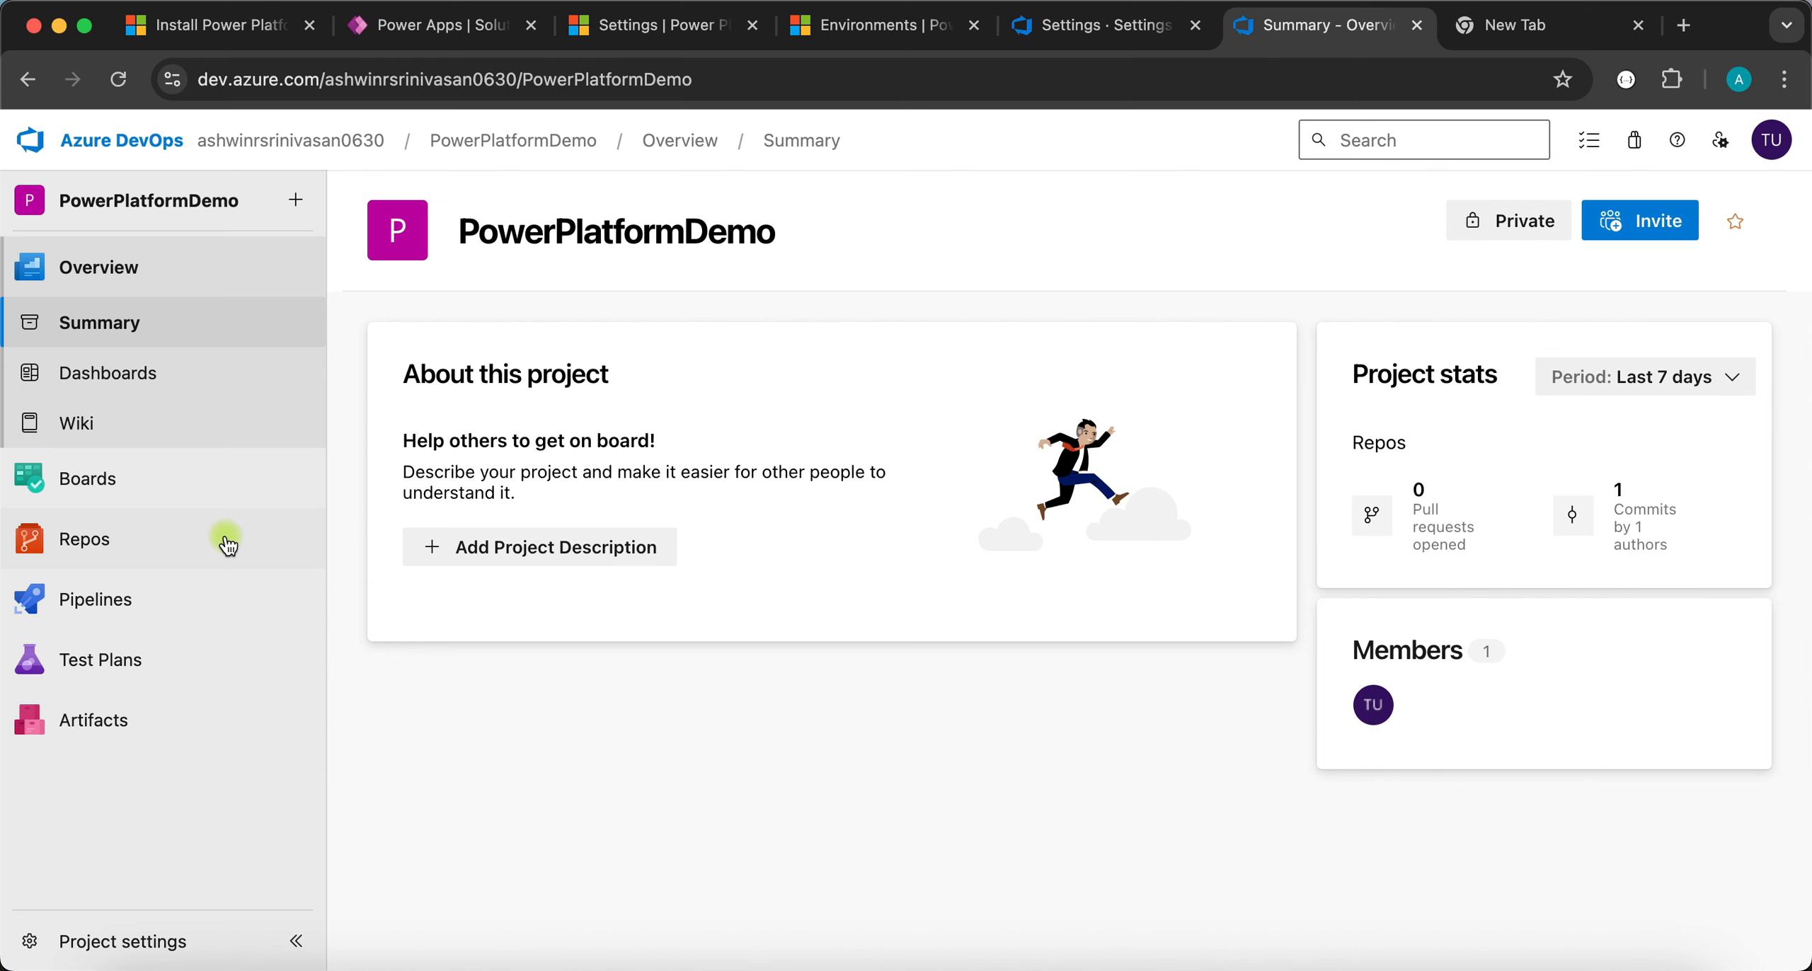
{"action": "left_click", "coordinate": [129, 538]}
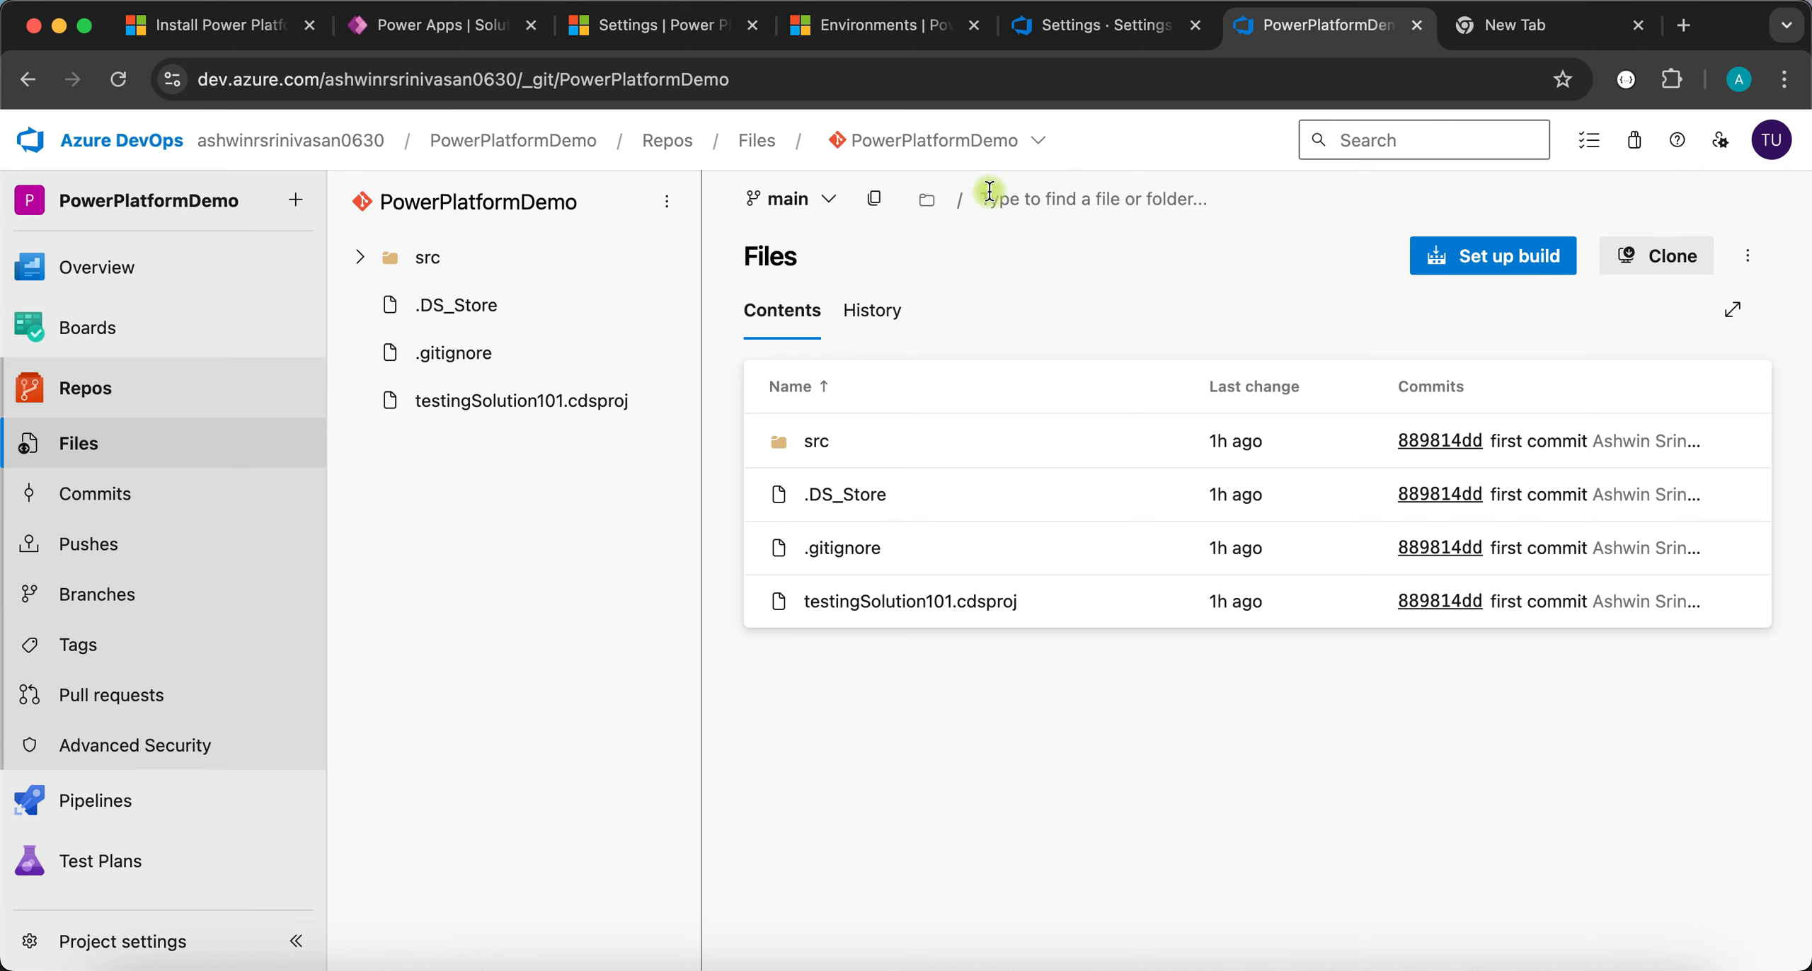
{"action": "left_click", "coordinate": [1508, 267]}
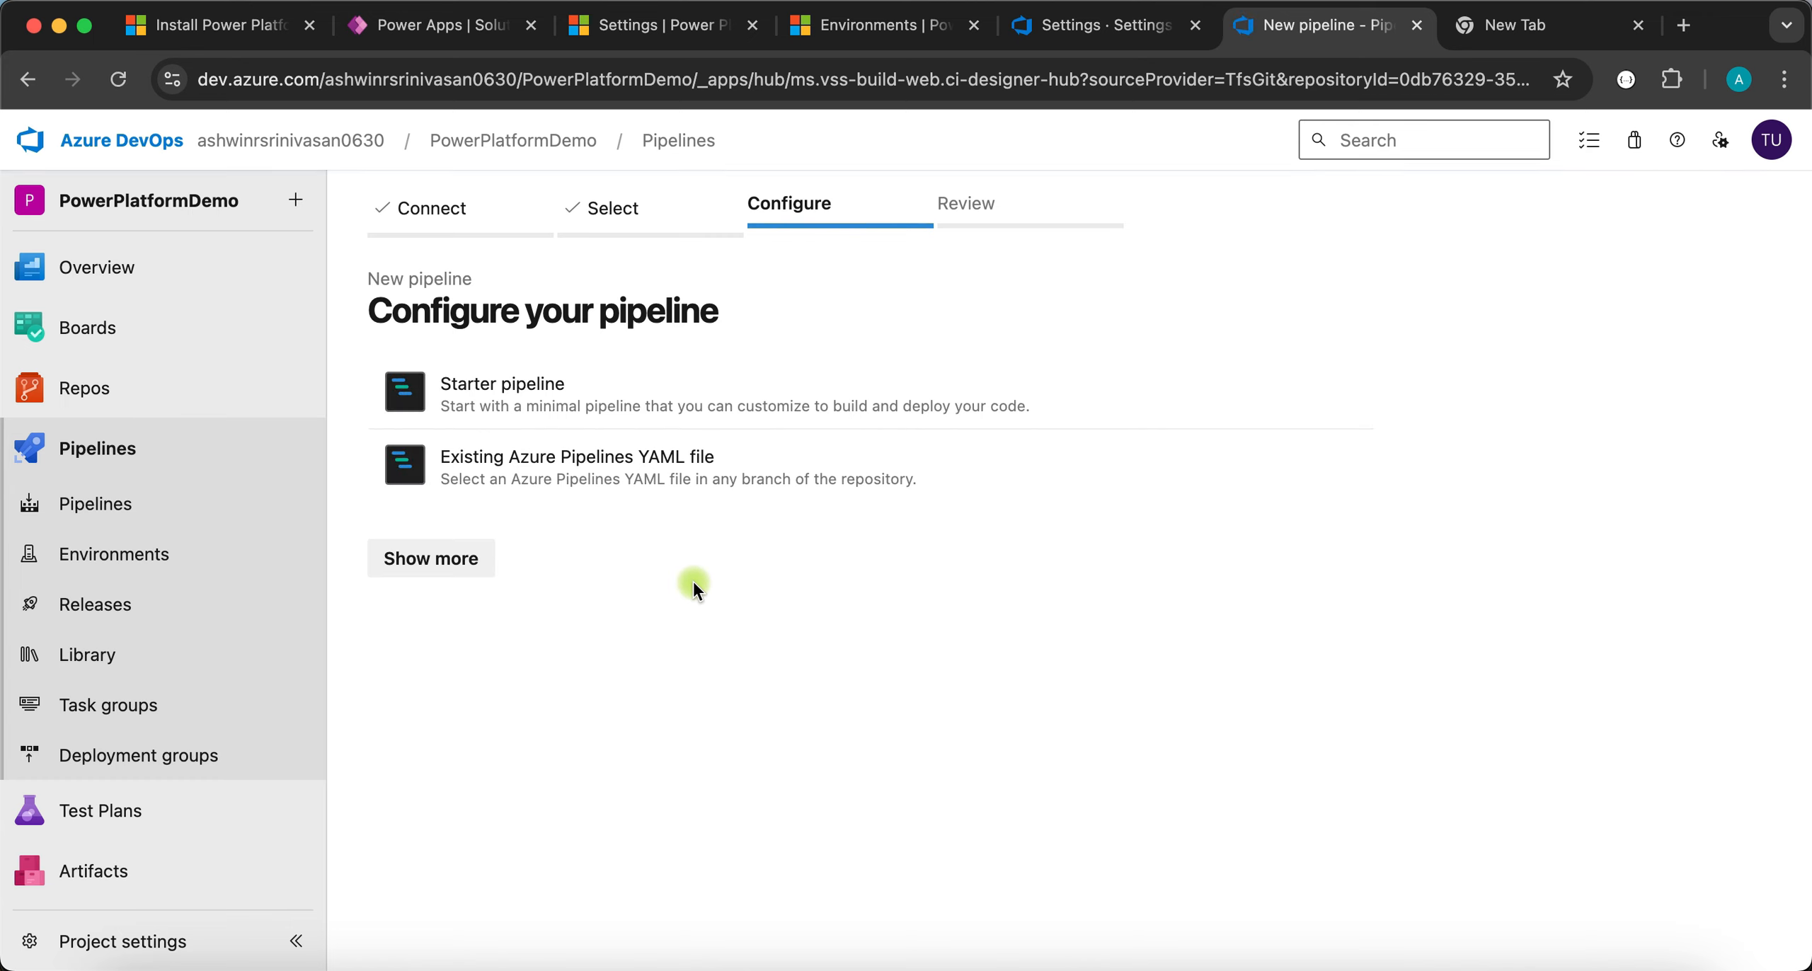
- Start from the starter pipeline template and delete its multi-line script step
{"action": "left_click", "coordinate": [498, 394]}
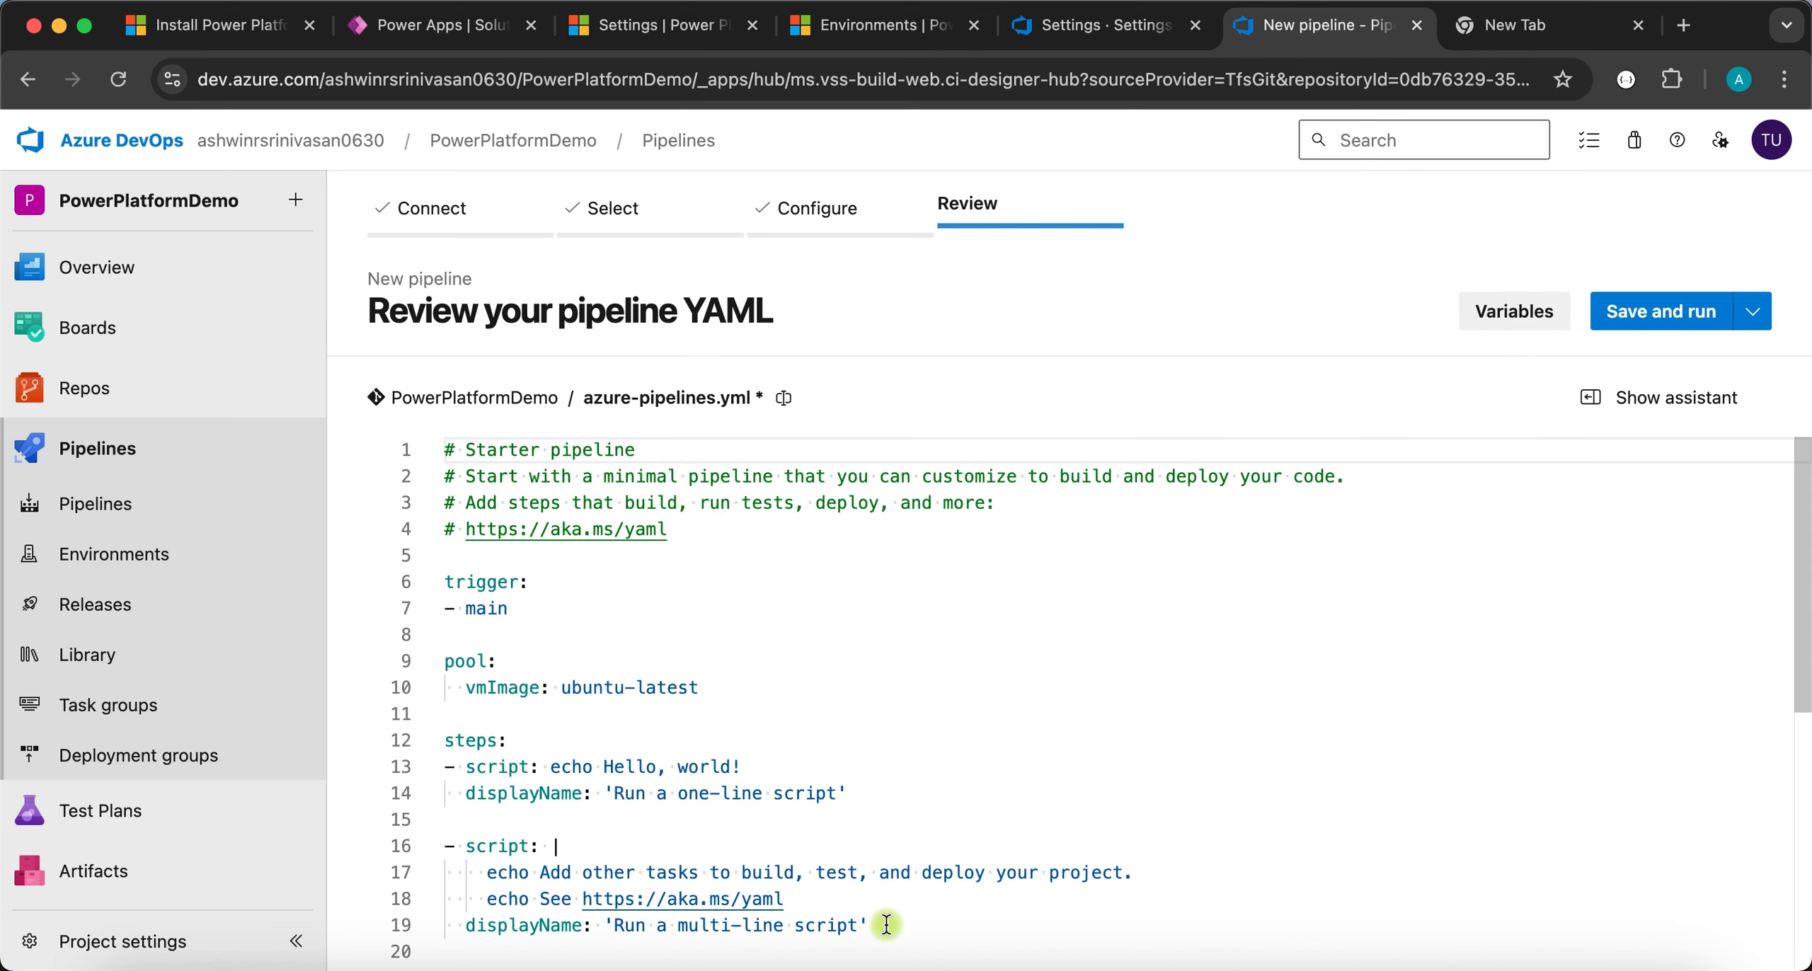
{"action": "scroll", "coordinate": [850, 720], "scroll_direction": "down", "scroll_amount": 3}
{"action": "left_click", "coordinate": [897, 741]}
{"action": "left_click_drag", "start_coordinate": [896, 740], "coordinate": [434, 650]}
{"action": "key", "text": "BackSpace"}
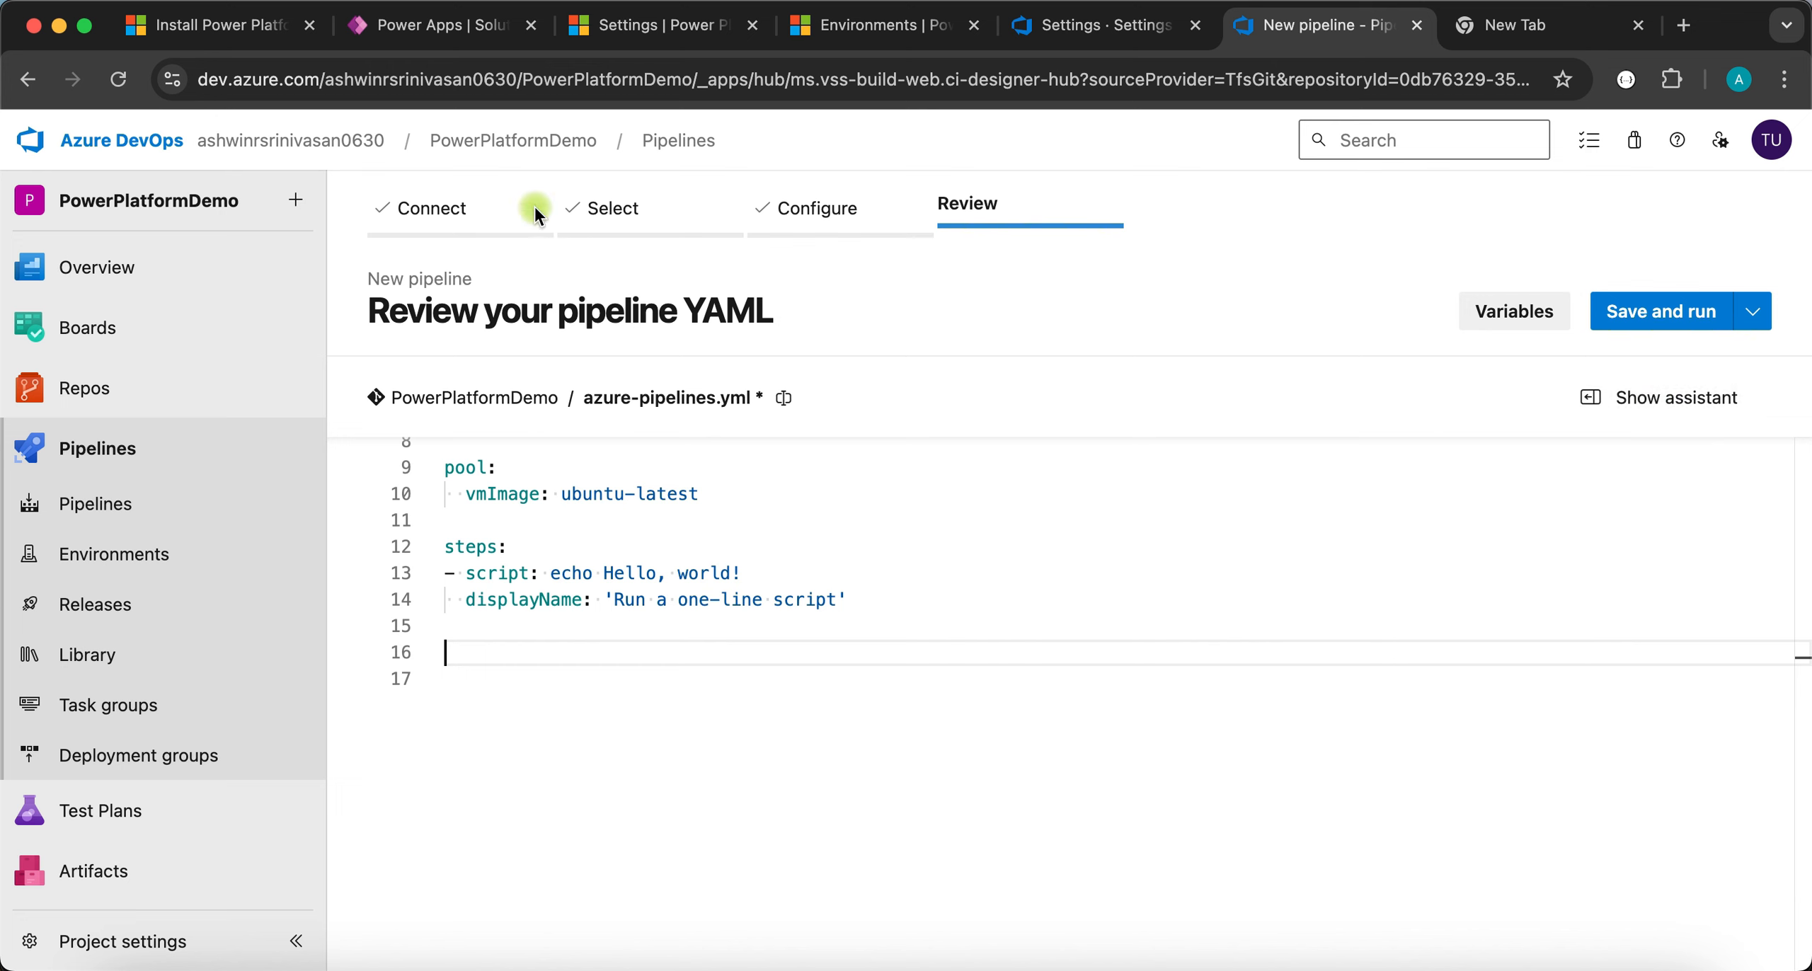
- Add a Power Platform Tool Installer task that adds the pac CLI to PATH
{"action": "left_click", "coordinate": [1682, 399]}
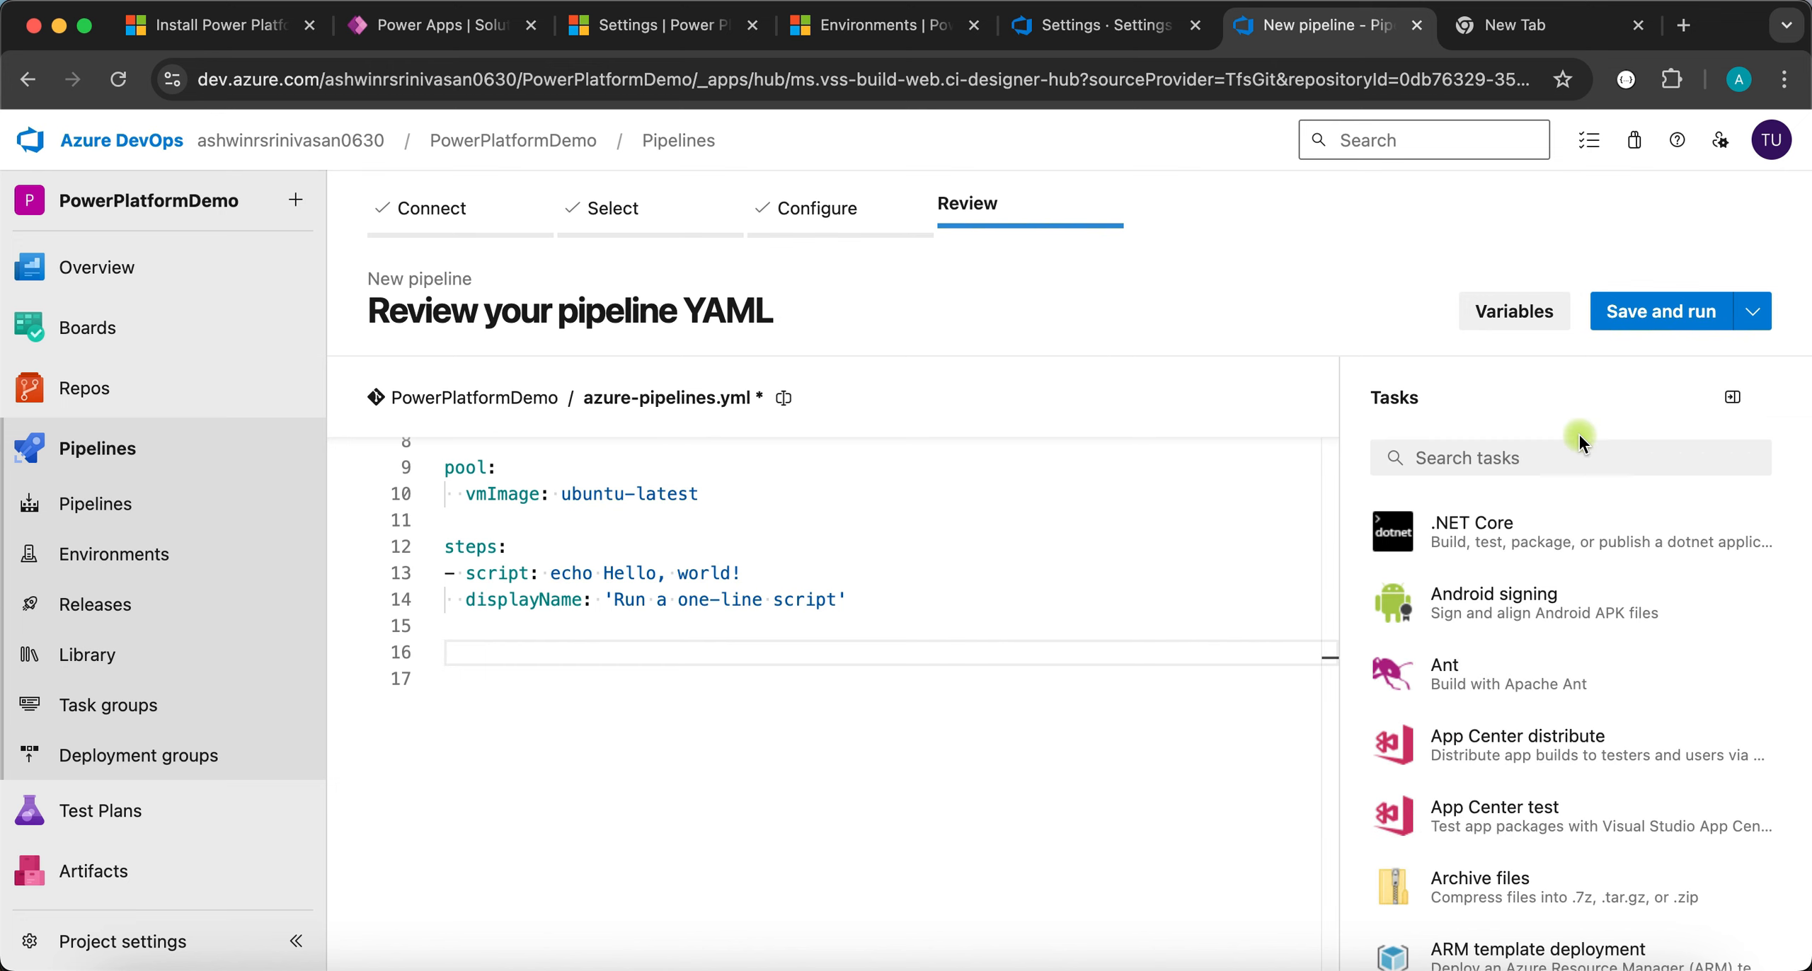
{"action": "left_click", "coordinate": [1529, 456]}
{"action": "type", "text": "powe"}
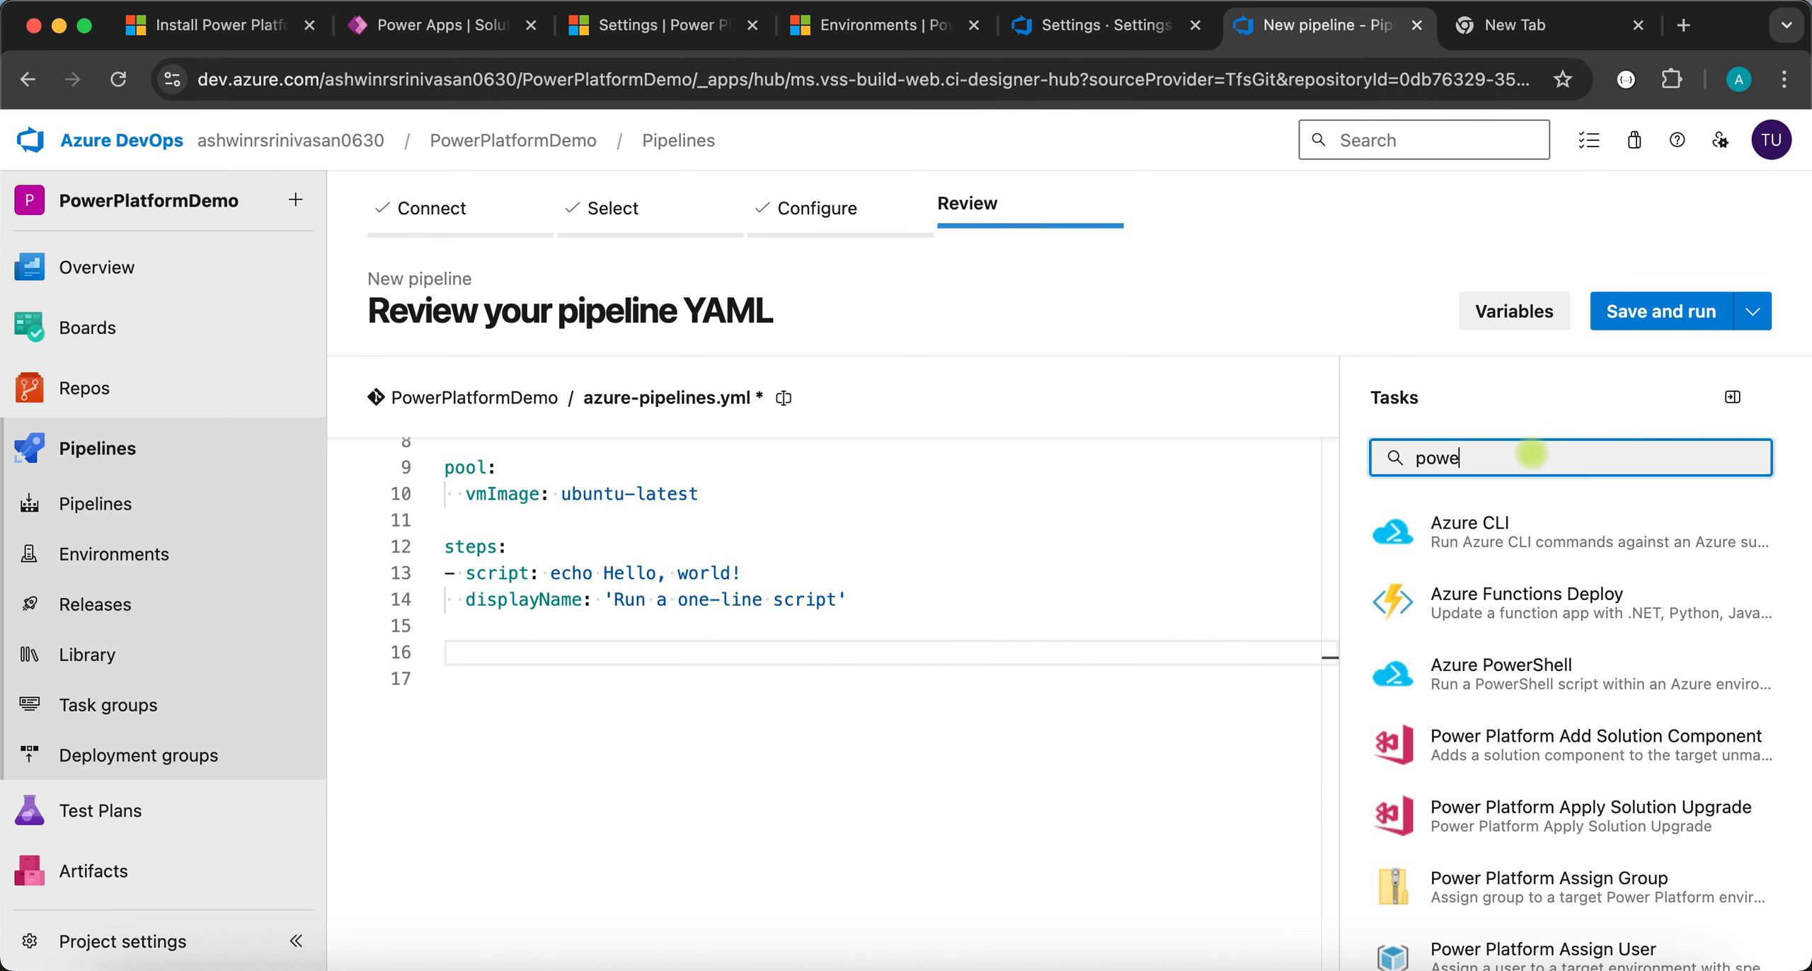
{"action": "type", "text": "r platfo"}
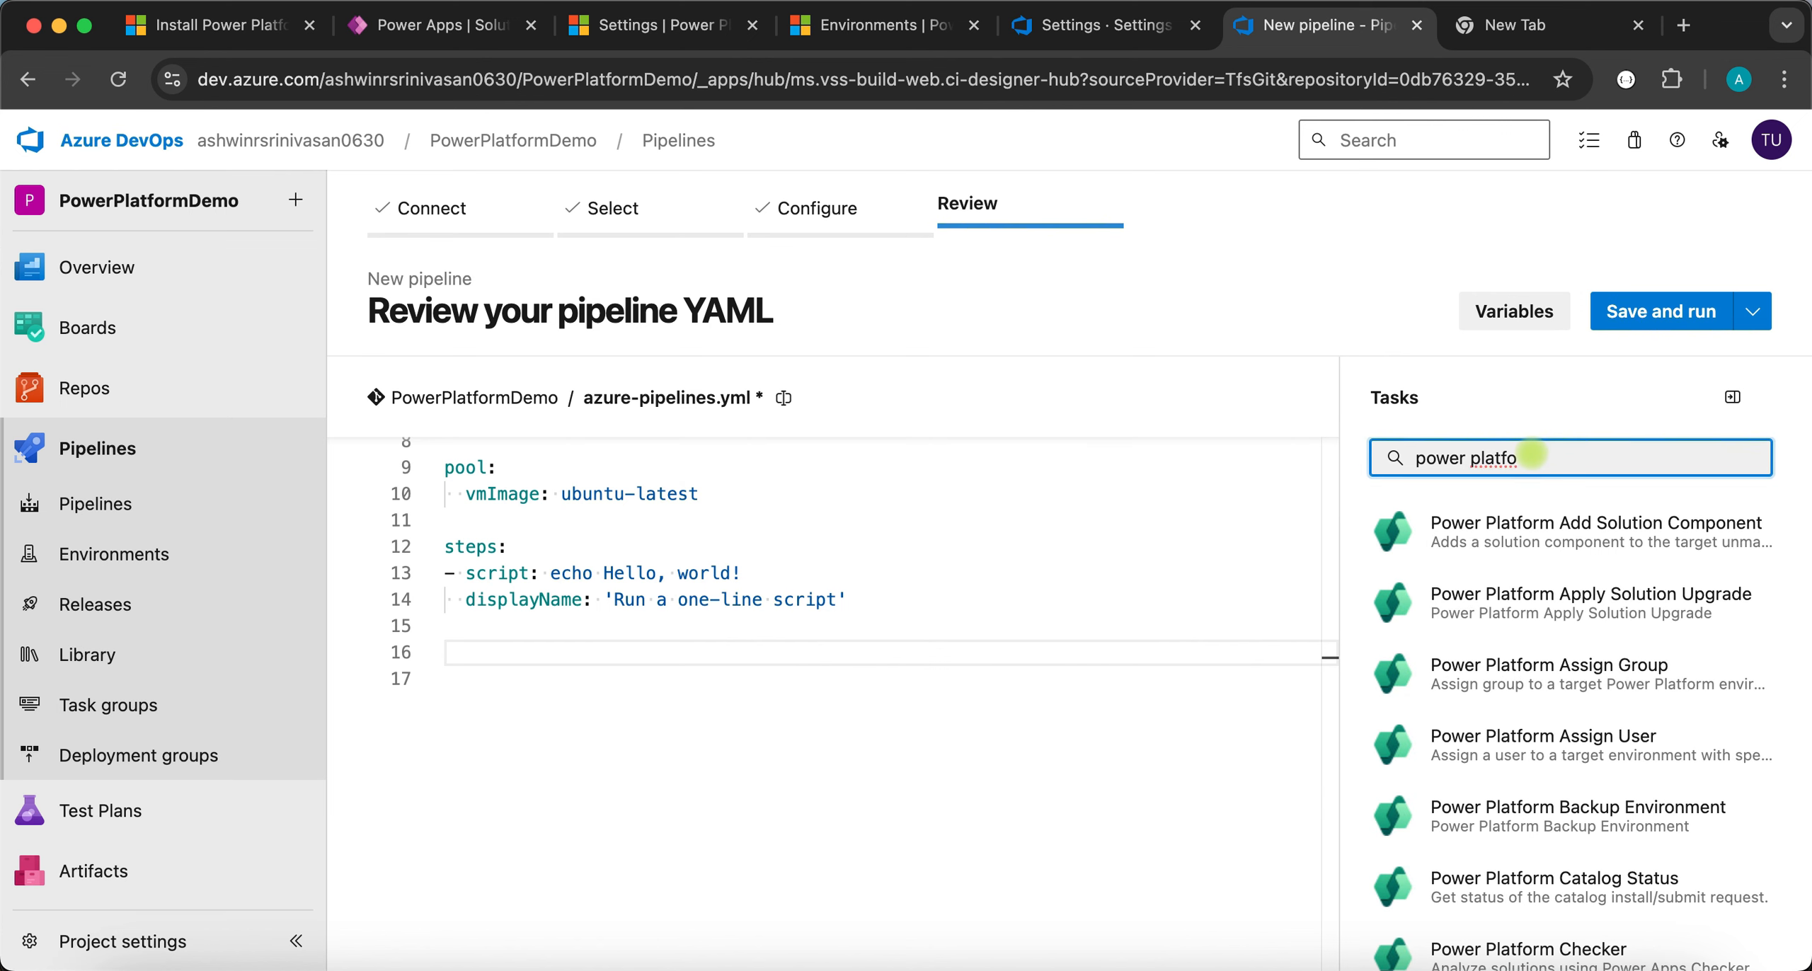
{"action": "scroll", "coordinate": [1719, 658], "scroll_direction": "down", "scroll_amount": 3}
{"action": "scroll", "coordinate": [1719, 659], "scroll_direction": "down", "scroll_amount": 10}
{"action": "scroll", "coordinate": [1719, 659], "scroll_direction": "down", "scroll_amount": 5}
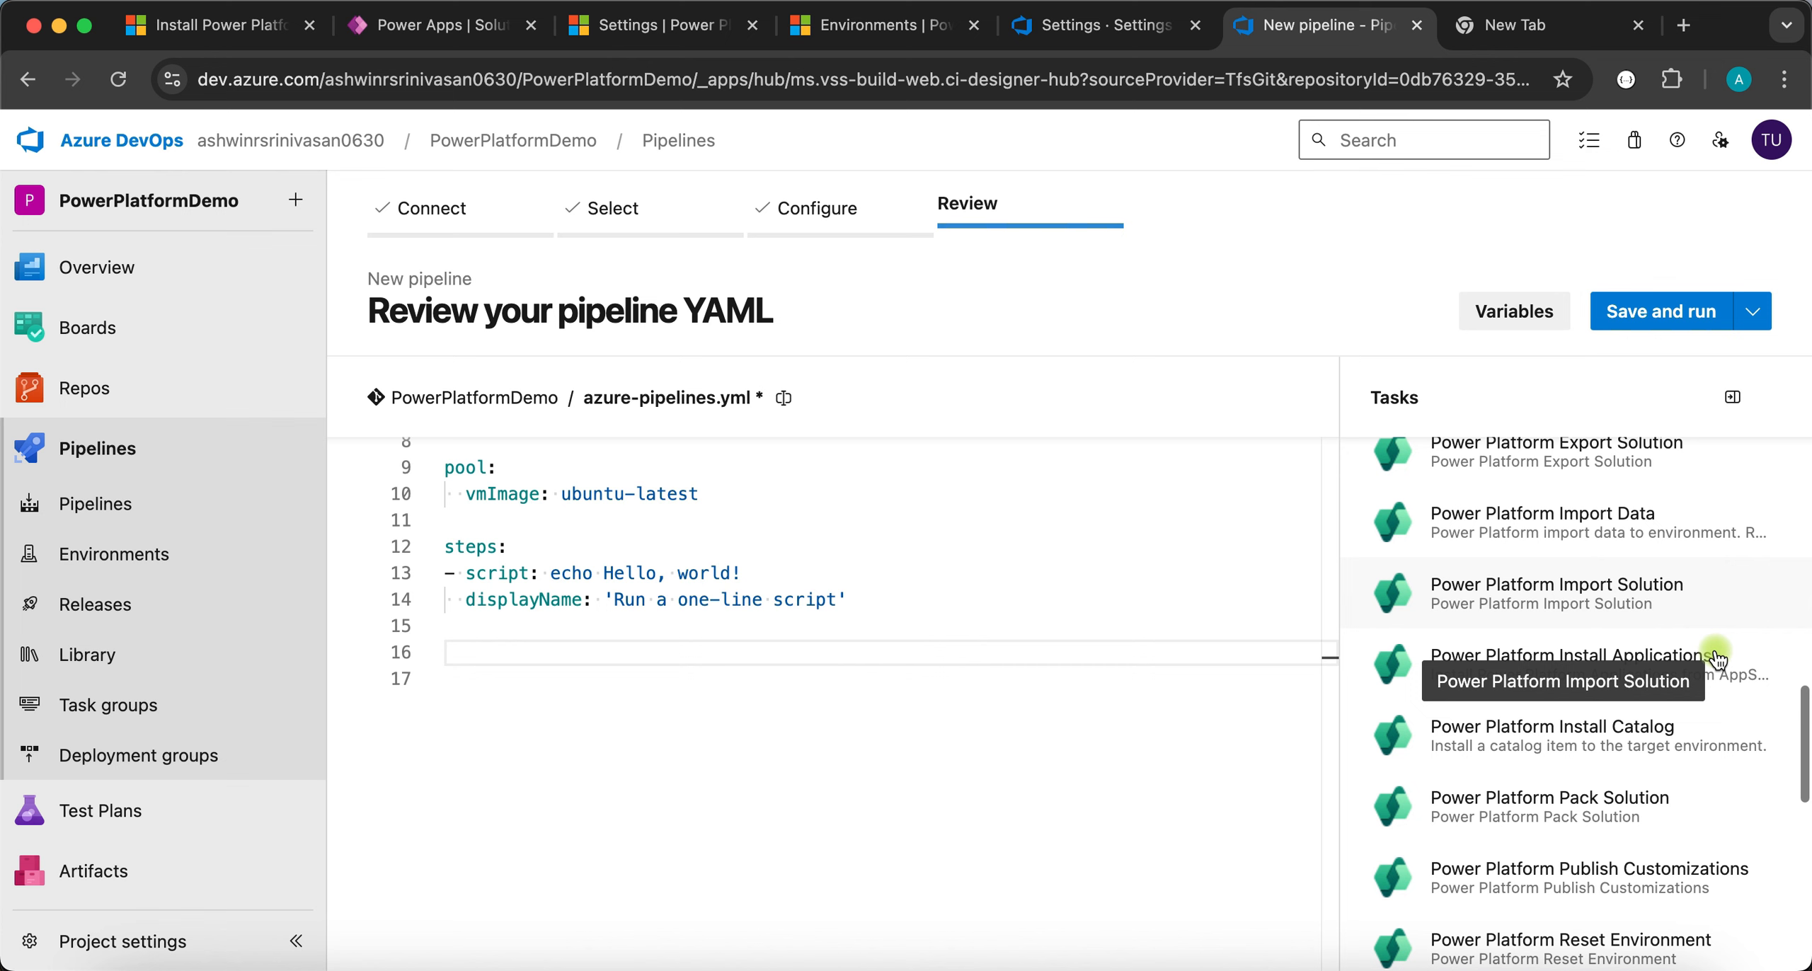
{"action": "scroll", "coordinate": [1719, 658], "scroll_direction": "down", "scroll_amount": 1}
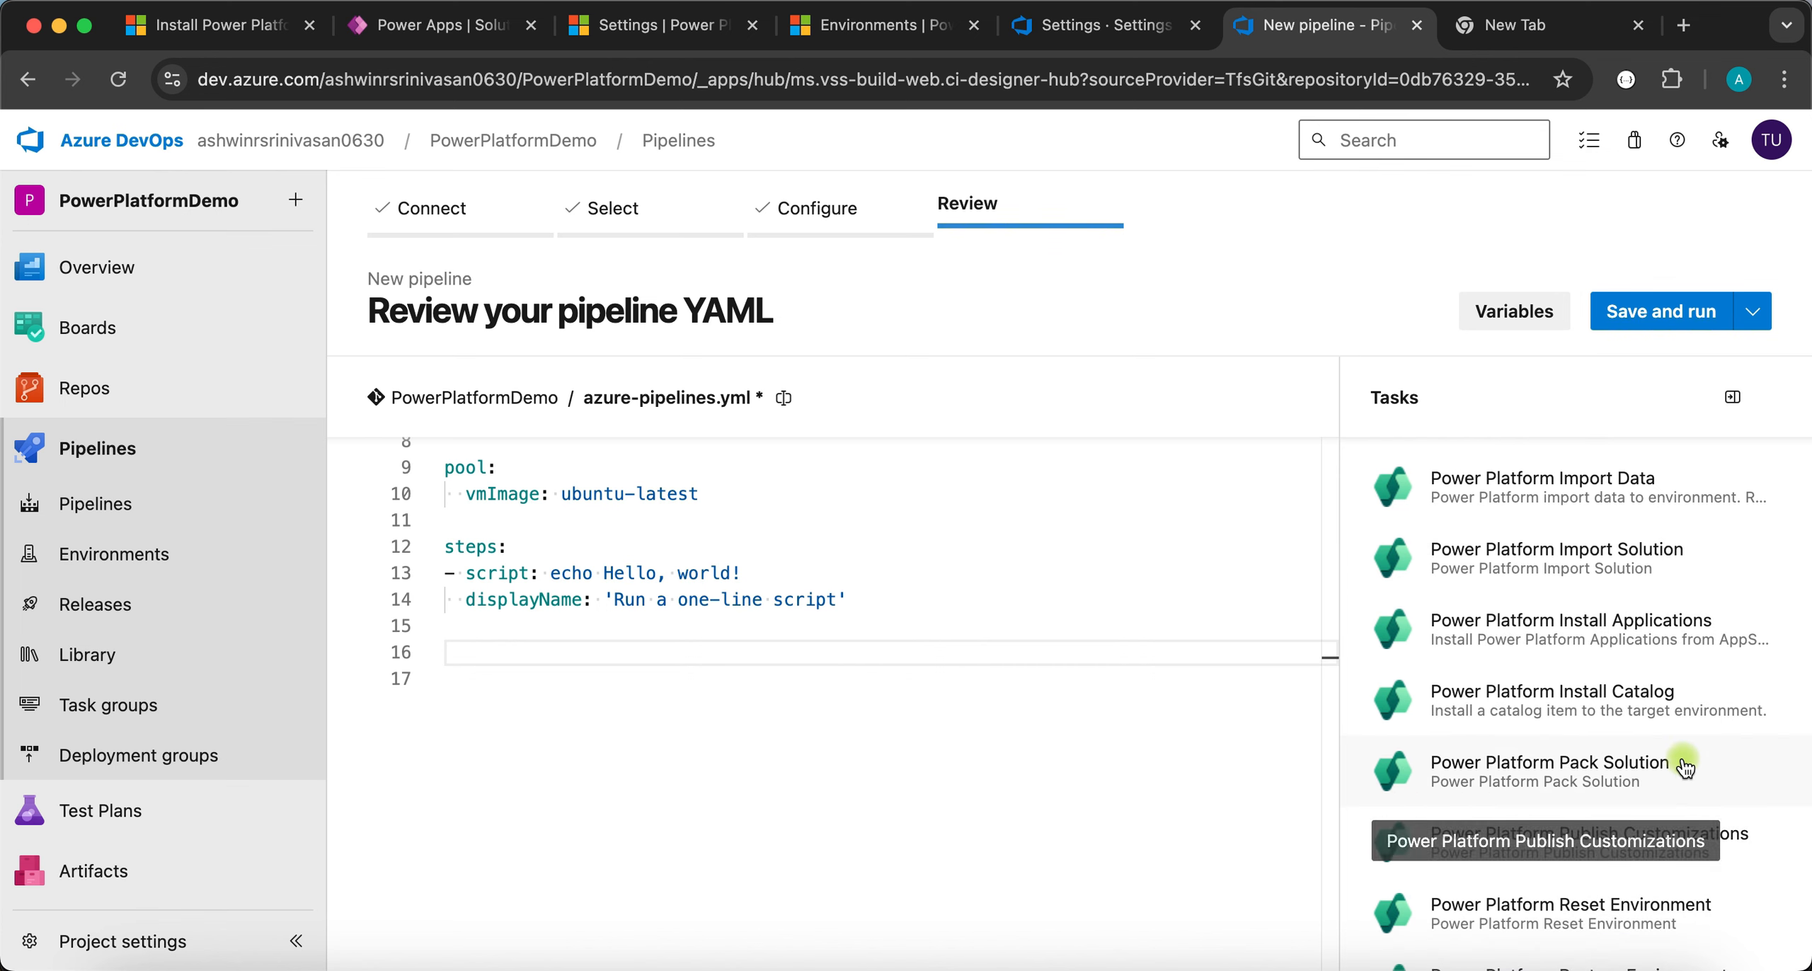
{"action": "scroll", "coordinate": [1717, 789], "scroll_direction": "down", "scroll_amount": 2}
{"action": "scroll", "coordinate": [1720, 789], "scroll_direction": "down", "scroll_amount": 6}
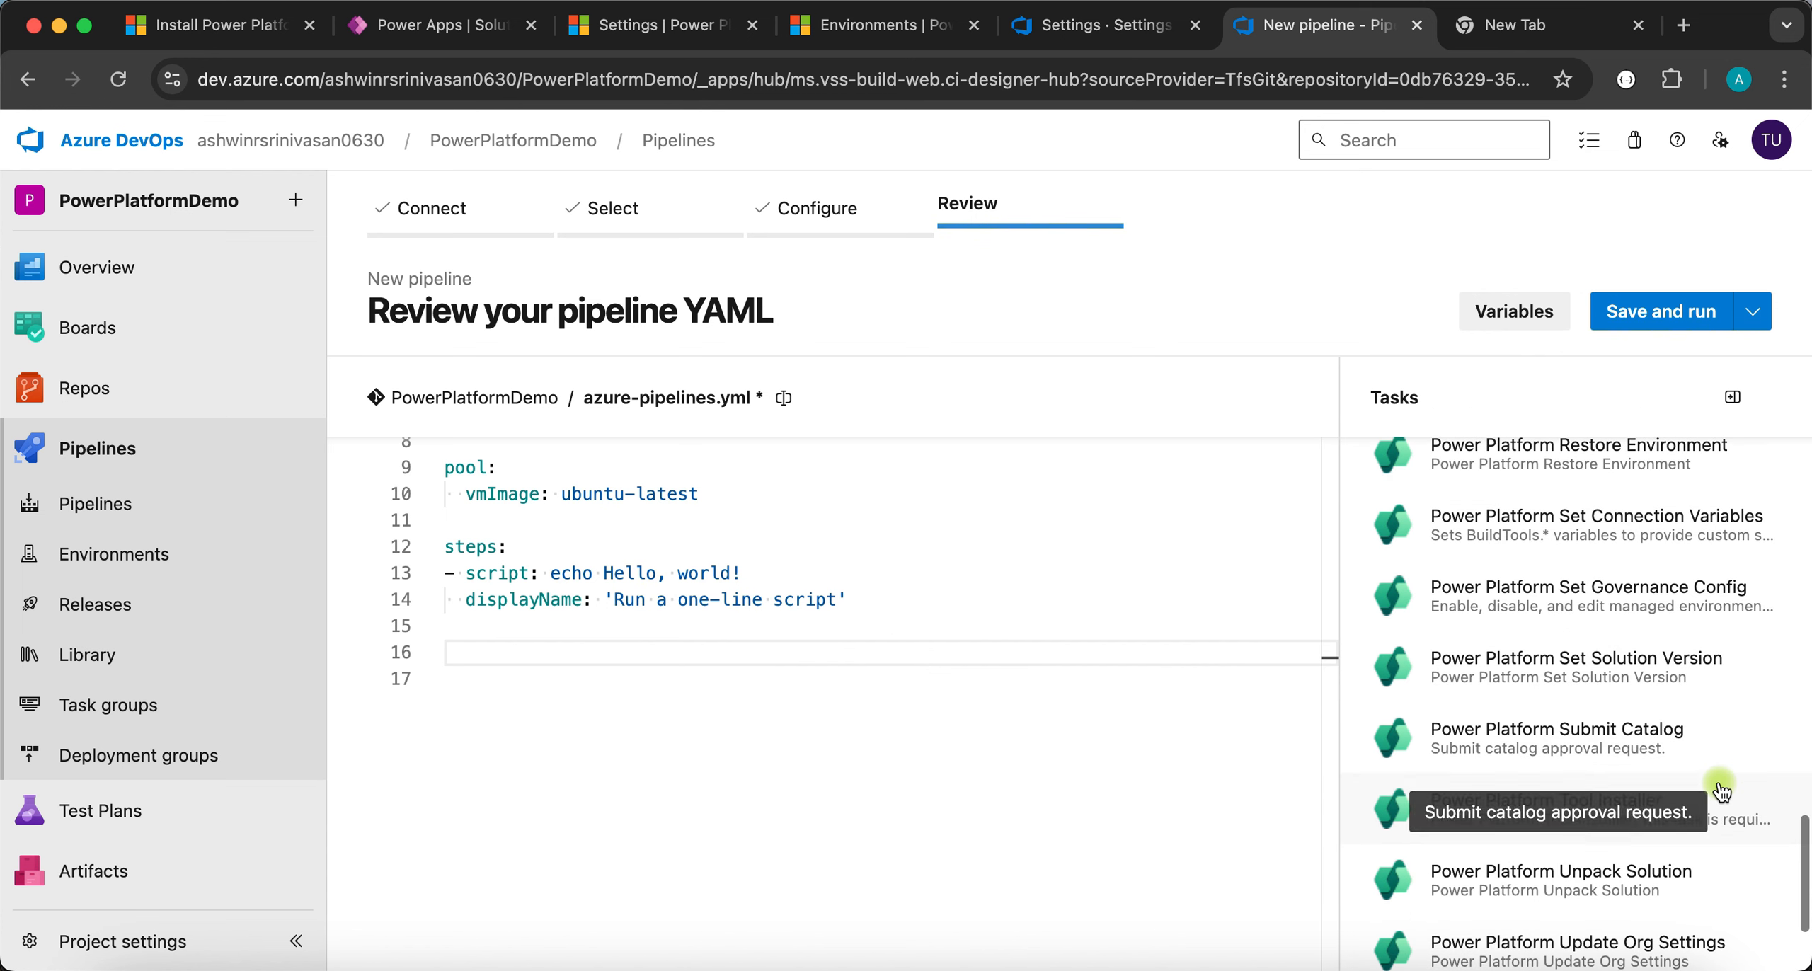
{"action": "scroll", "coordinate": [1721, 787], "scroll_direction": "down", "scroll_amount": 1}
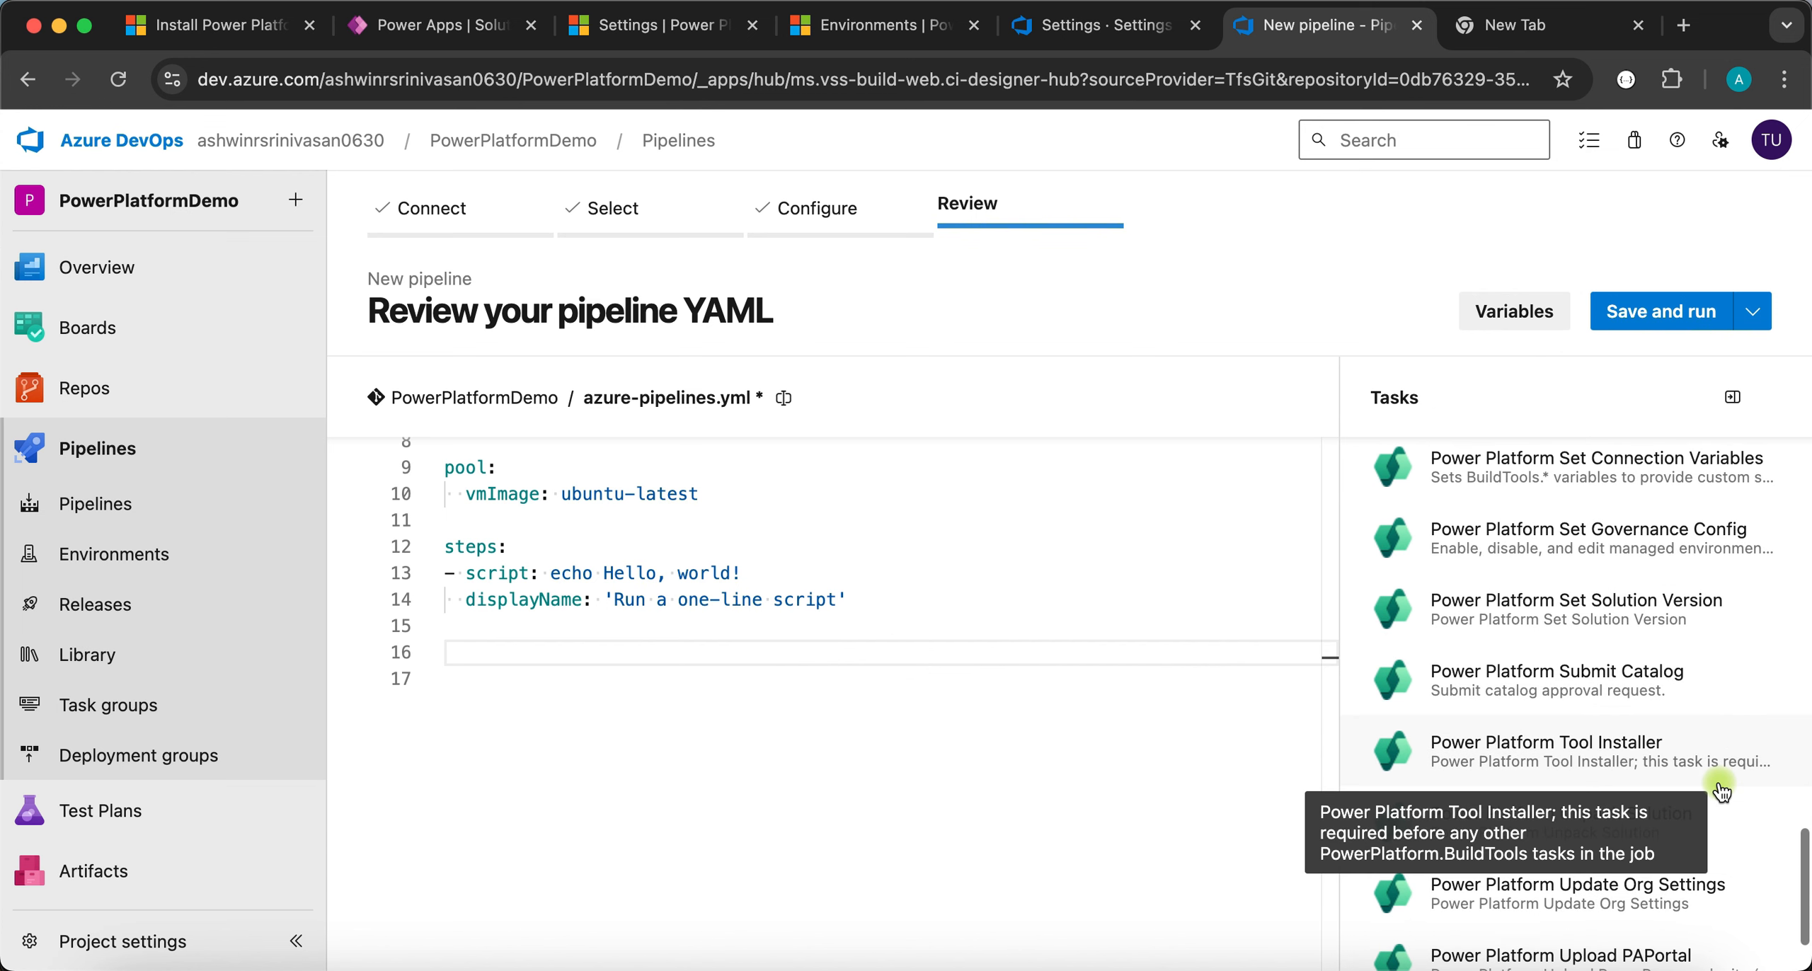
{"action": "left_click", "coordinate": [1549, 759]}
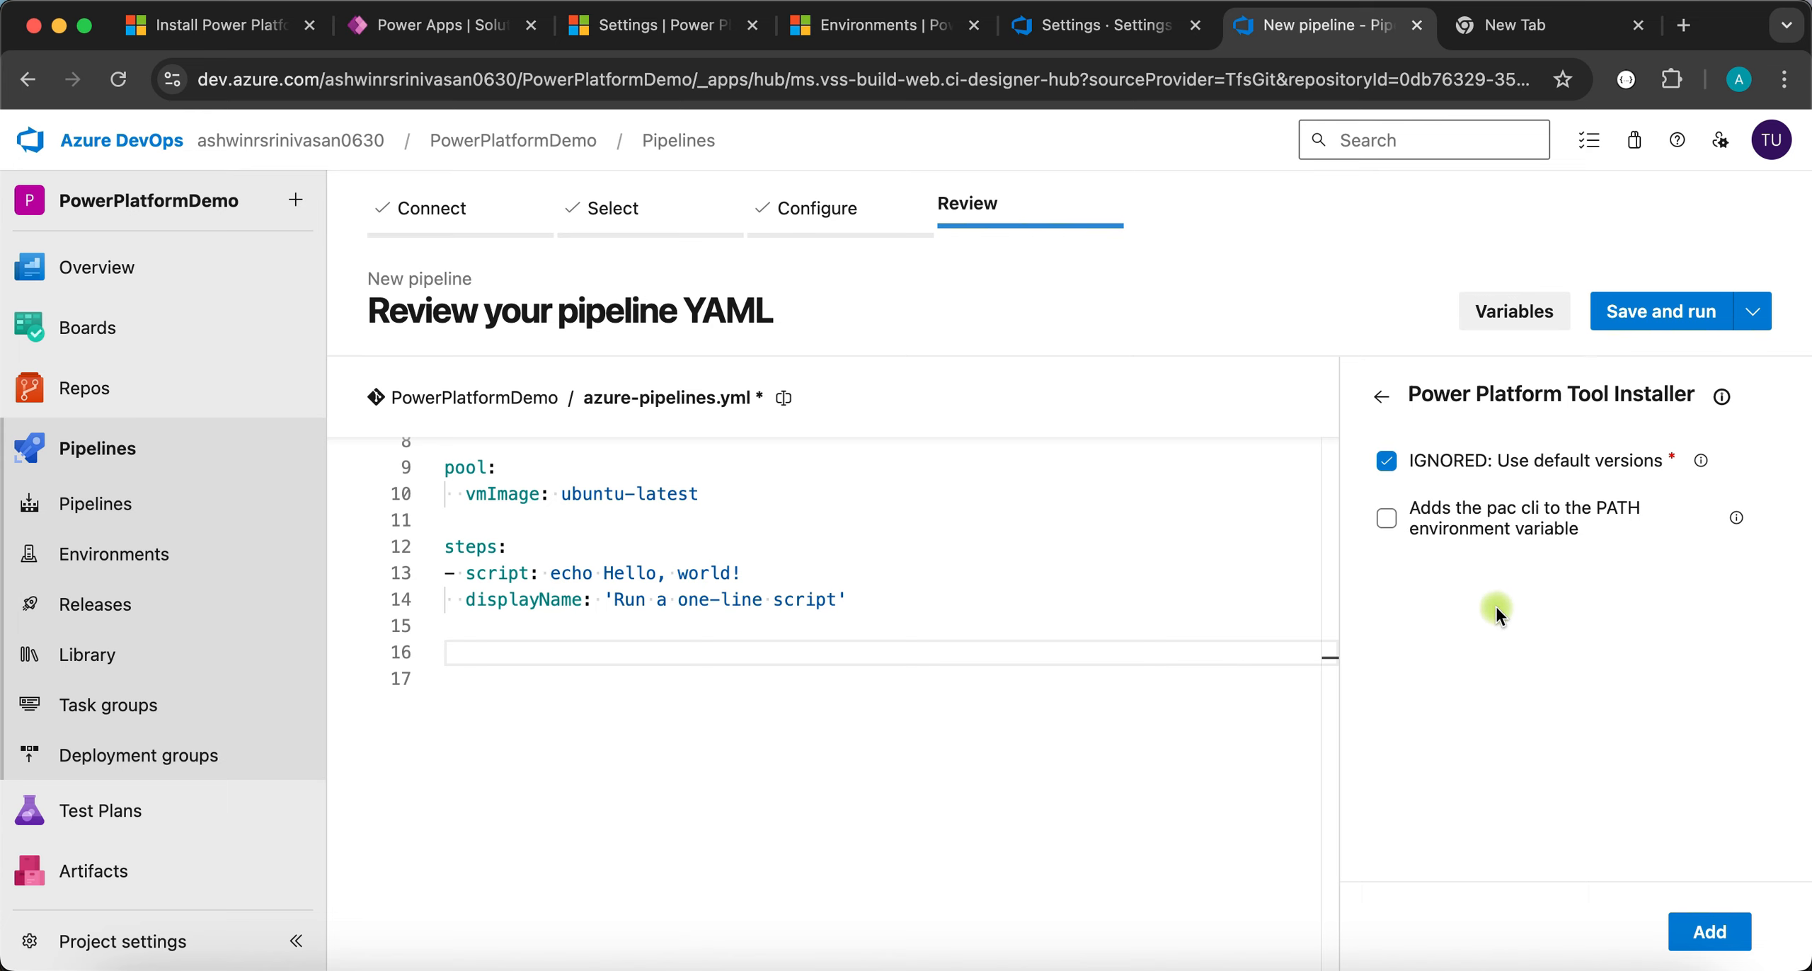
{"action": "left_click", "coordinate": [1388, 521]}
{"action": "left_click", "coordinate": [1708, 931]}
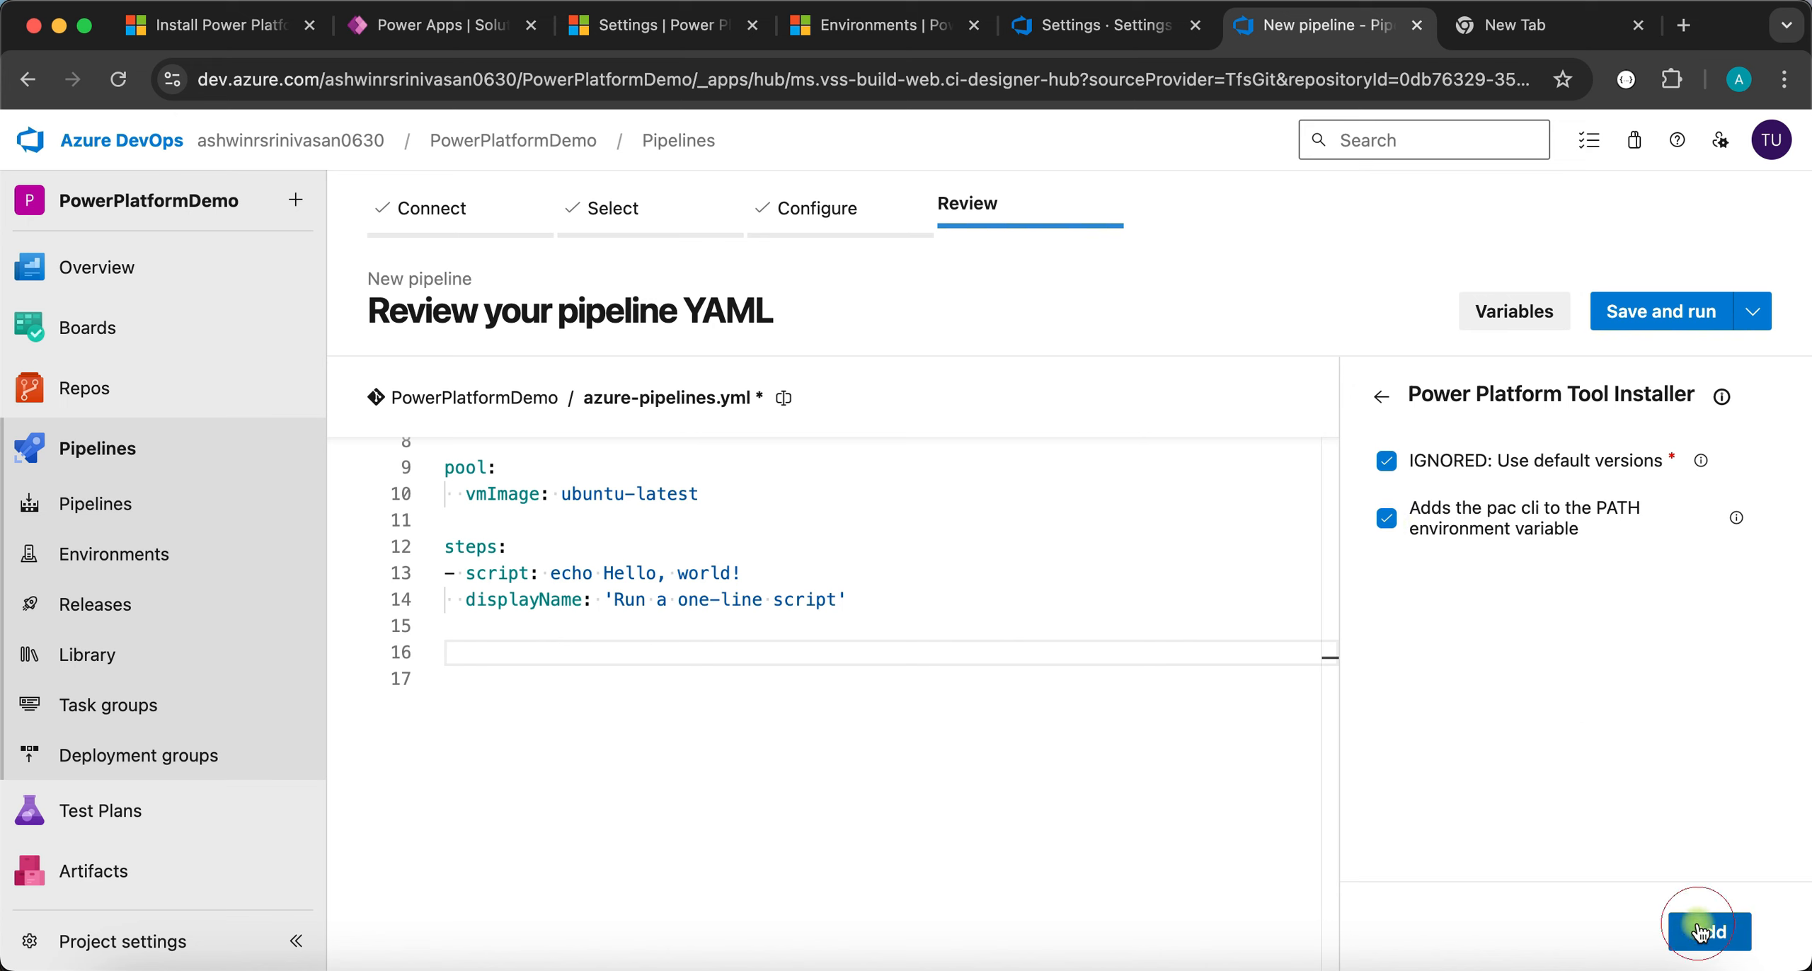
{"action": "left_click", "coordinate": [566, 835]}
{"action": "key", "text": "Return"}
{"action": "key", "text": "ctrl+space"}
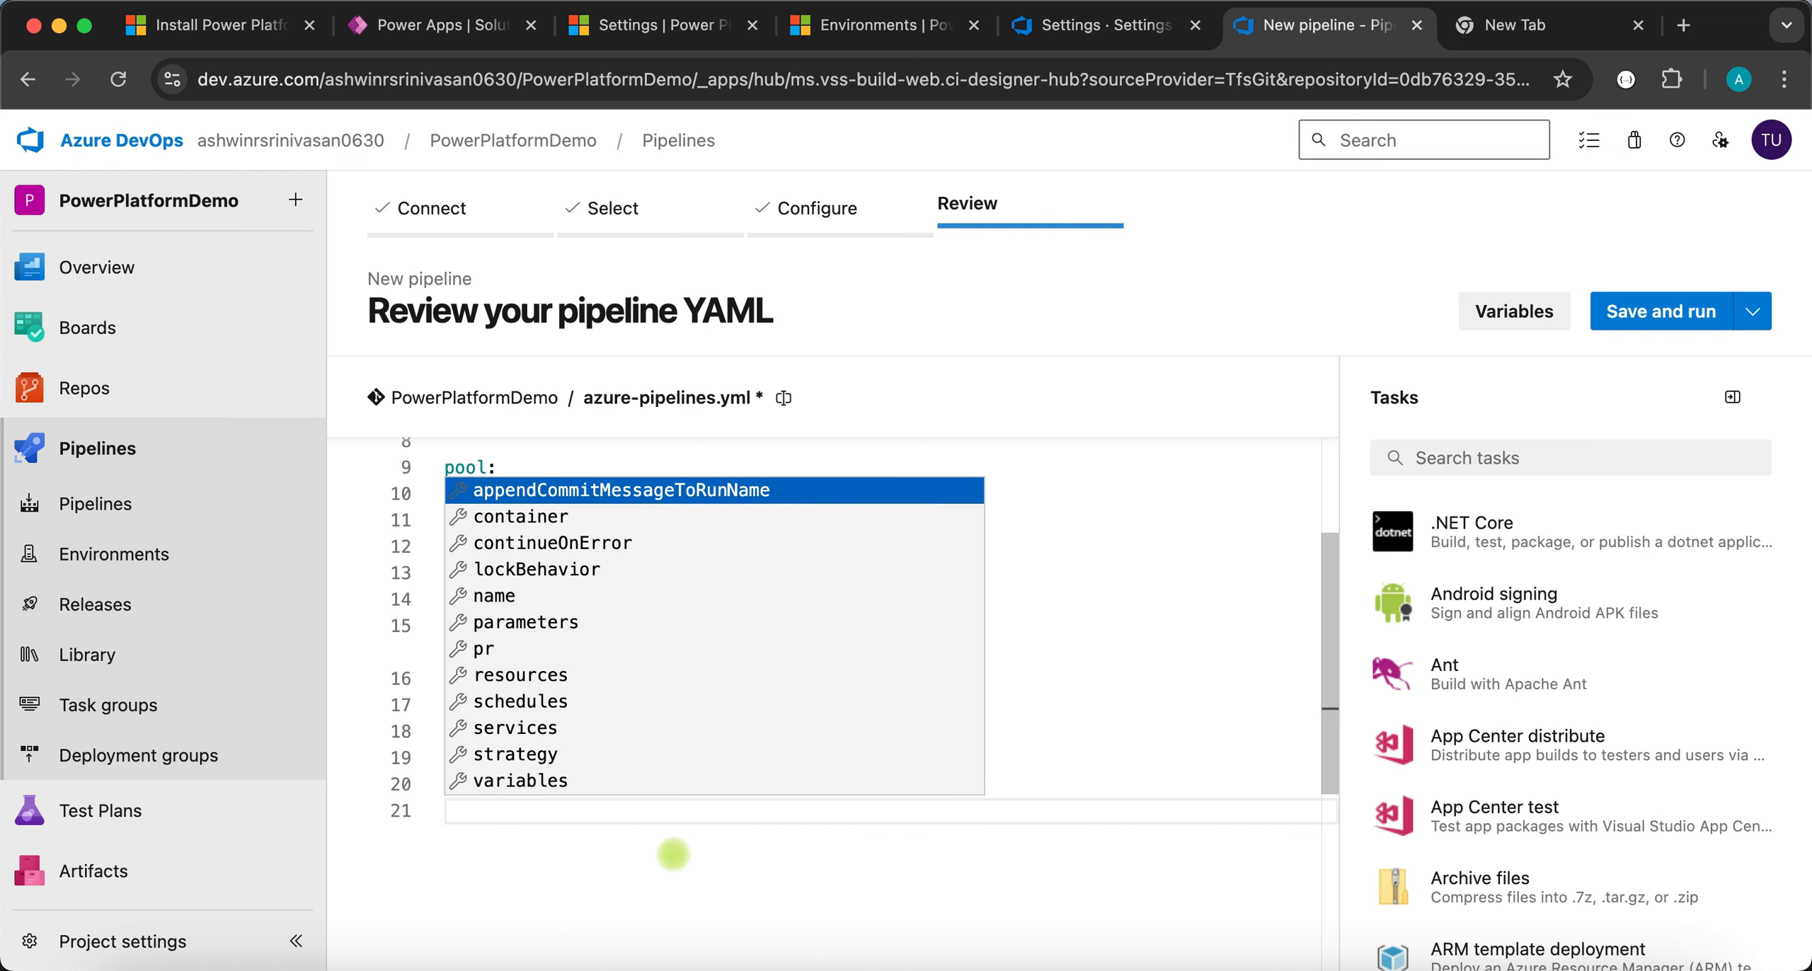
{"action": "key", "text": "Escape"}
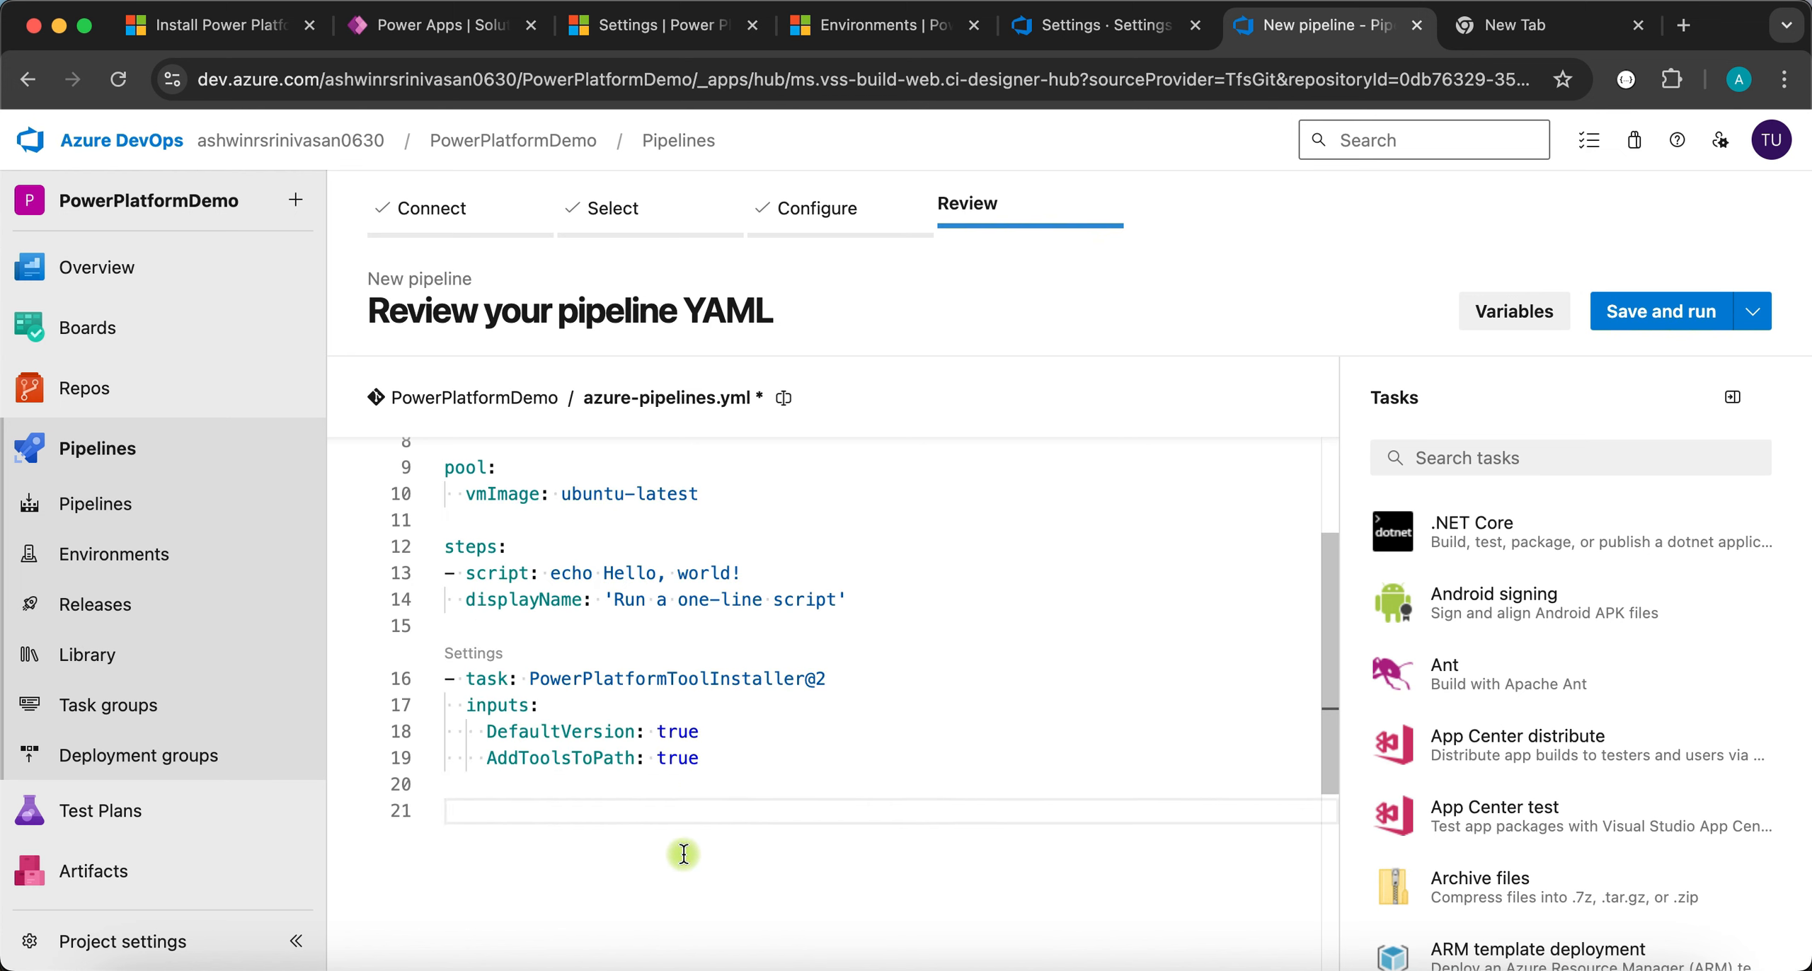
- Open the Power Platform Pack Solution task and set its source folder to ./src
{"action": "left_click", "coordinate": [1529, 454]}
{"action": "type", "text": "power plat"}
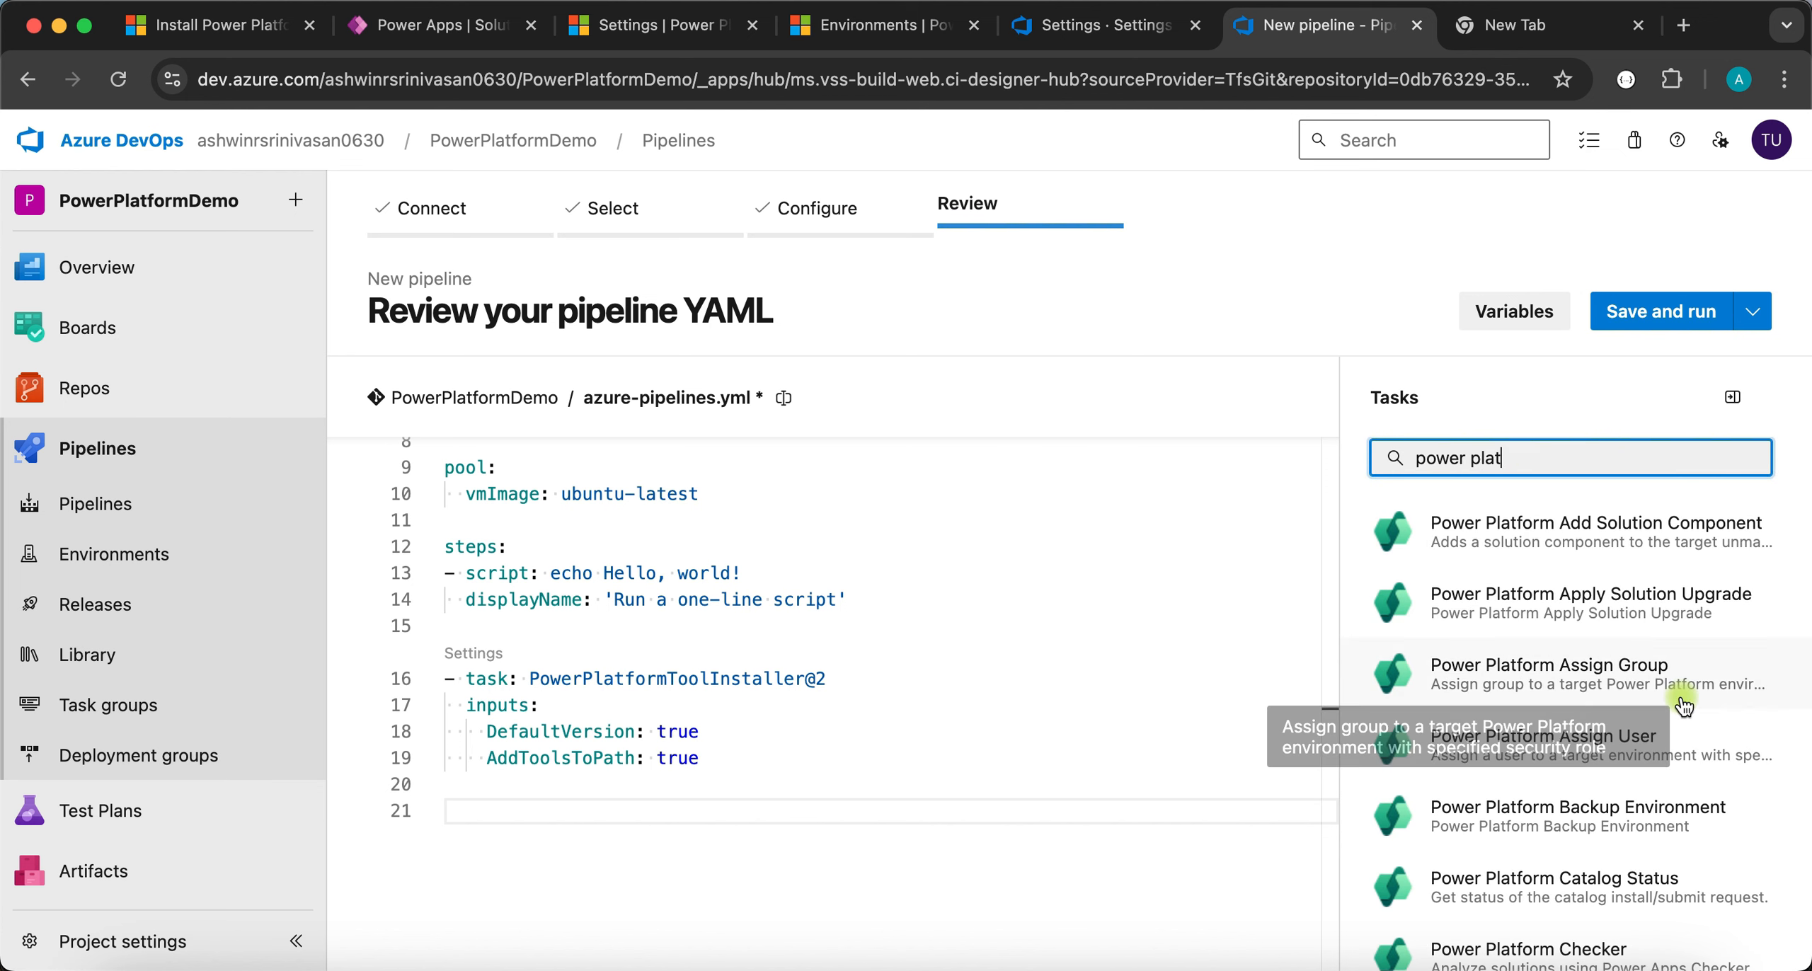
{"action": "scroll", "coordinate": [1614, 697], "scroll_direction": "down", "scroll_amount": 6}
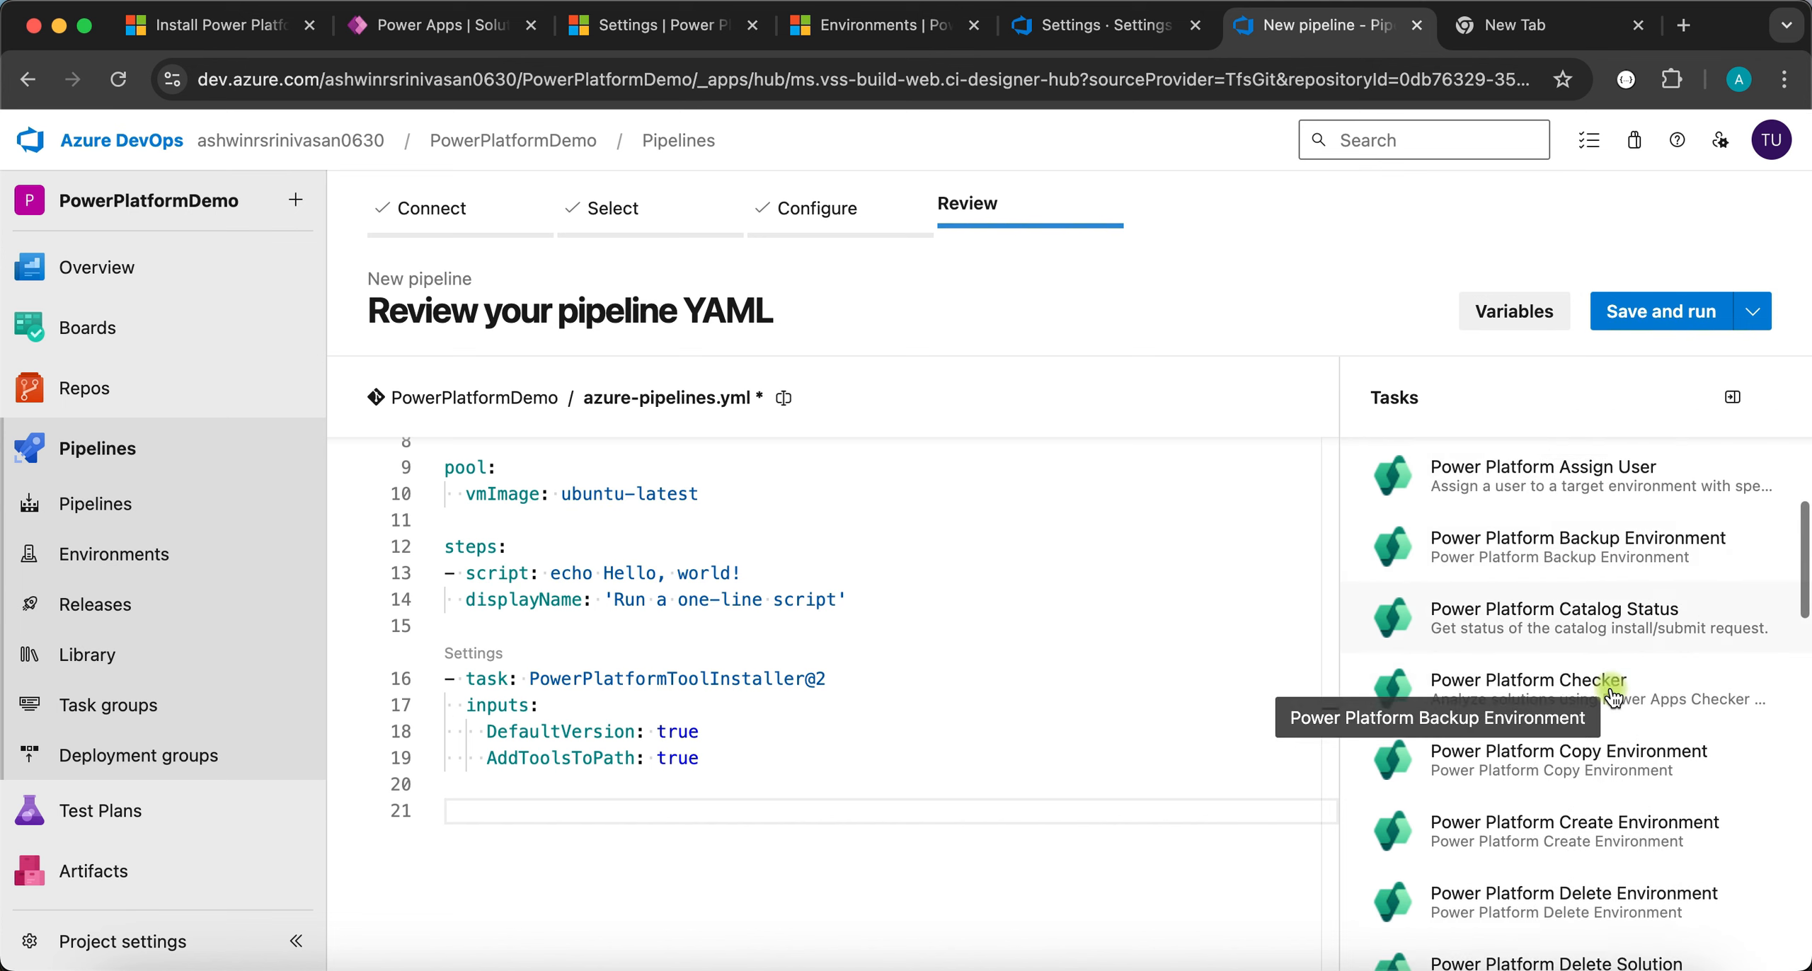
{"action": "scroll", "coordinate": [1613, 698], "scroll_direction": "down", "scroll_amount": 6}
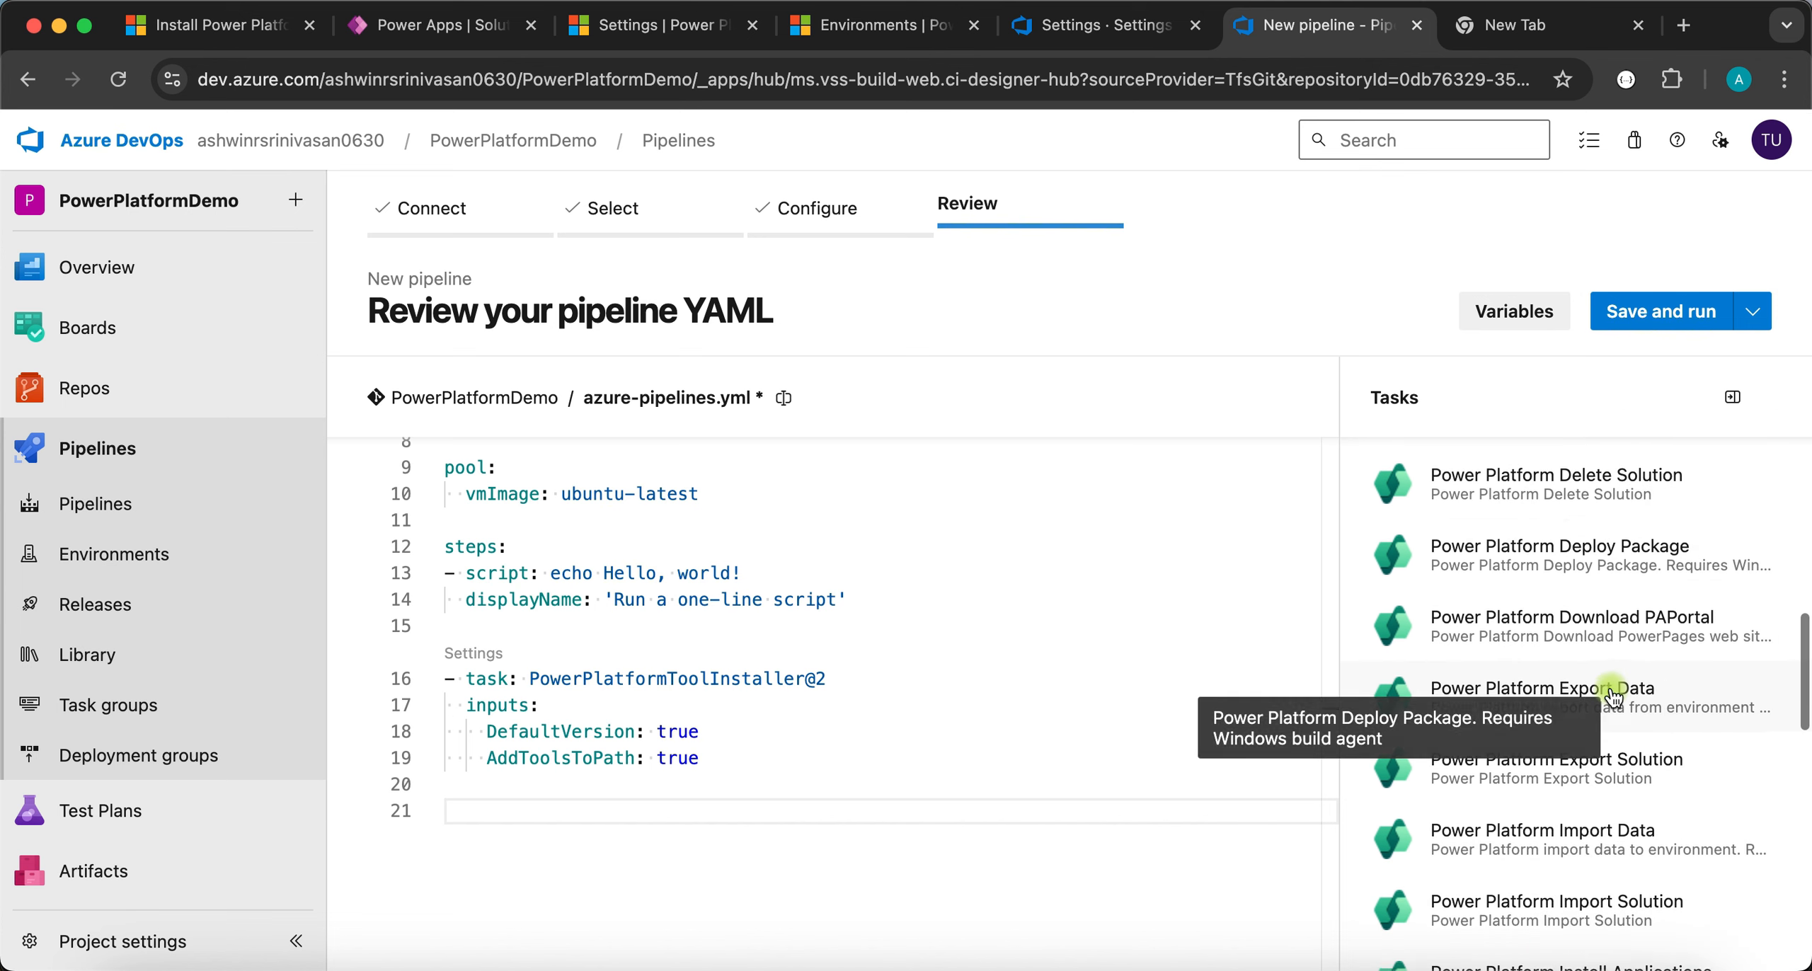
{"action": "scroll", "coordinate": [1614, 698], "scroll_direction": "down", "scroll_amount": 4}
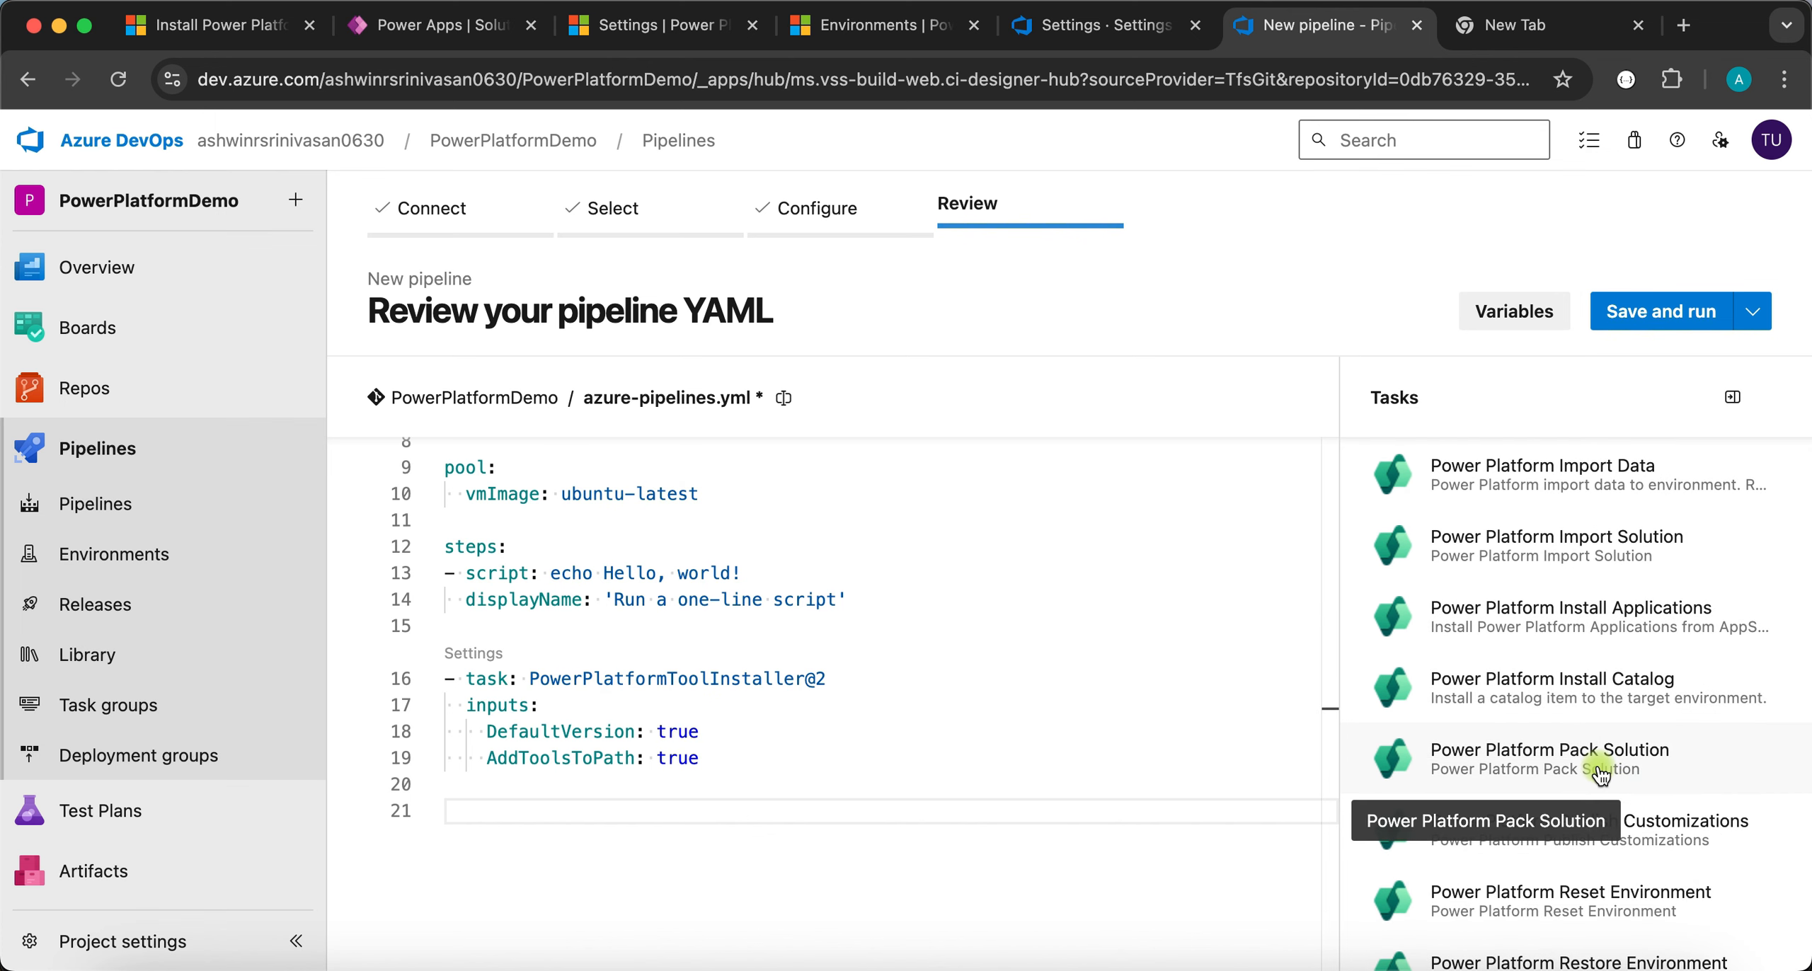
{"action": "left_click", "coordinate": [1599, 772]}
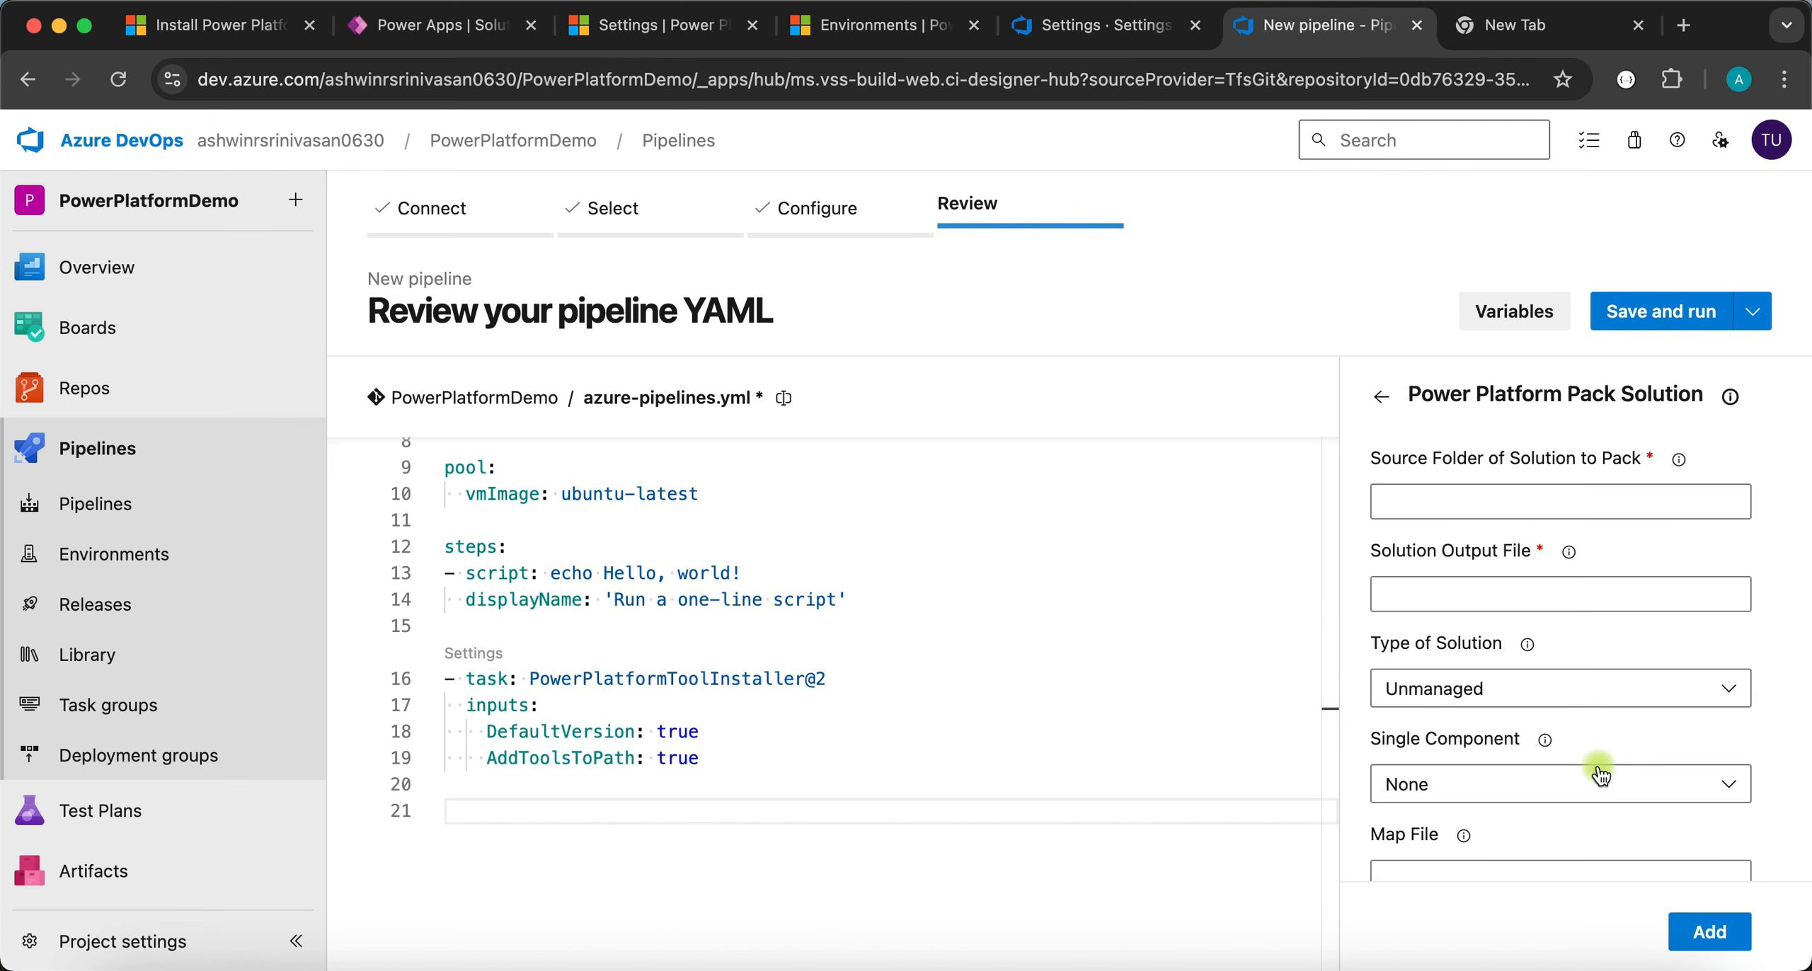
{"action": "left_click", "coordinate": [1440, 501]}
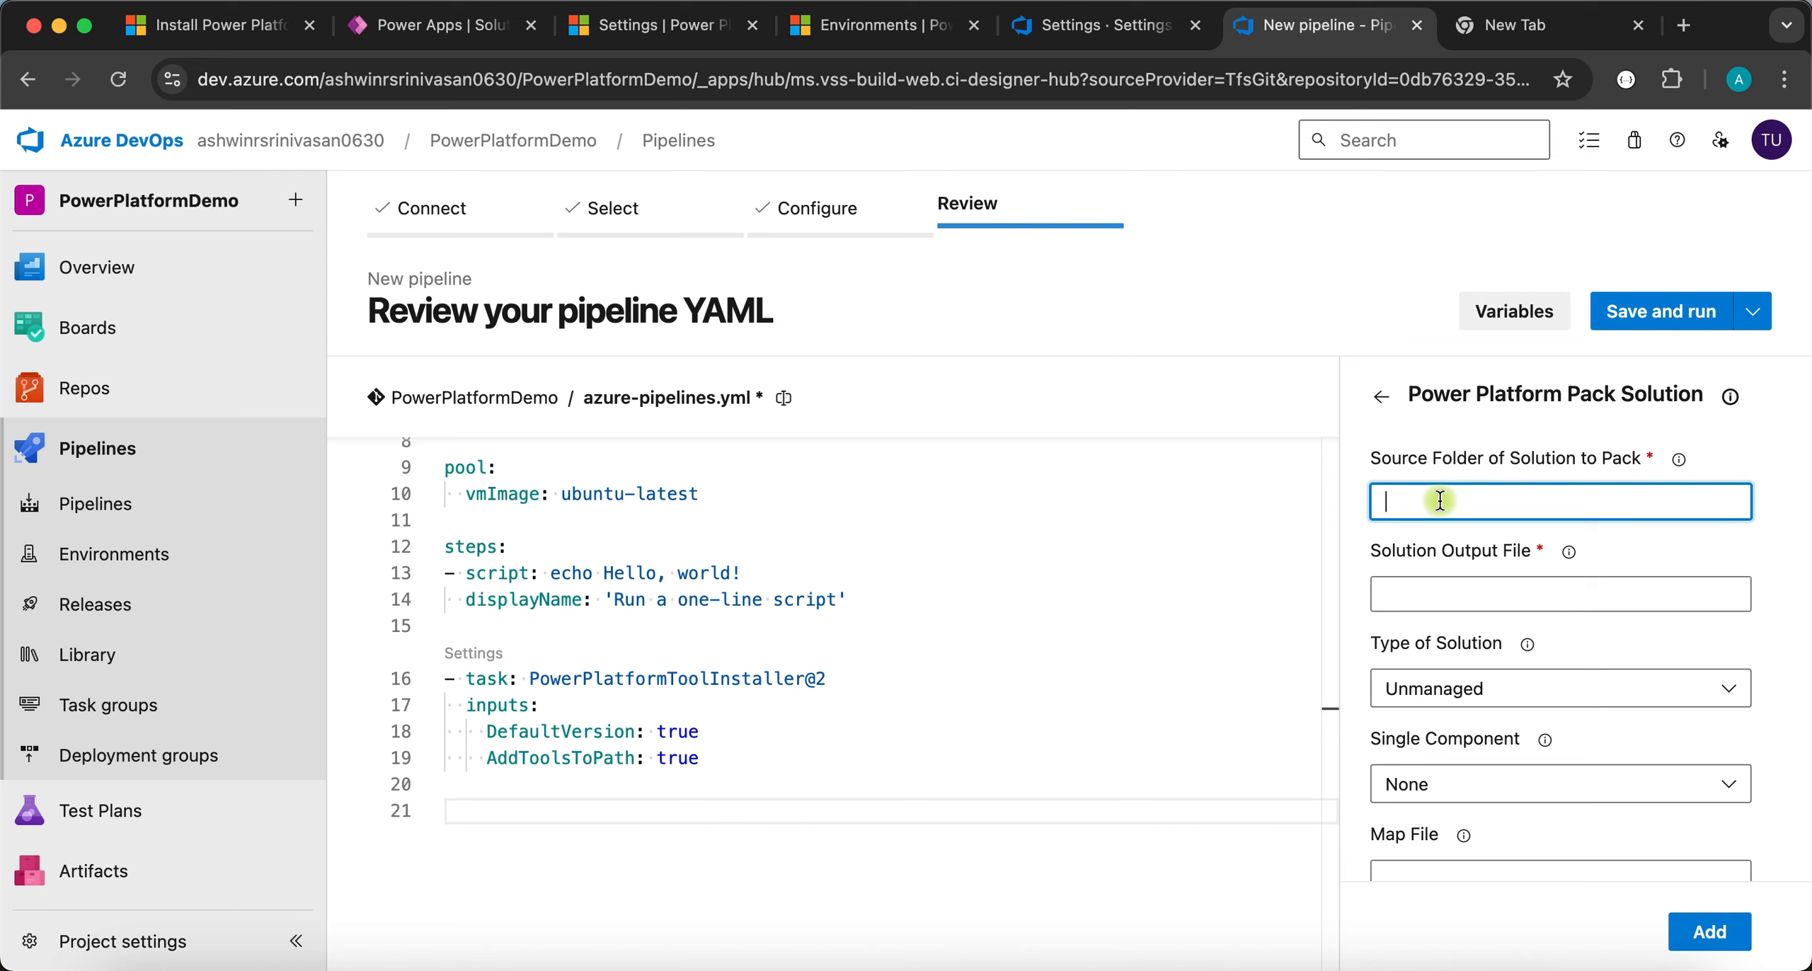
{"action": "type", "text": "./src"}
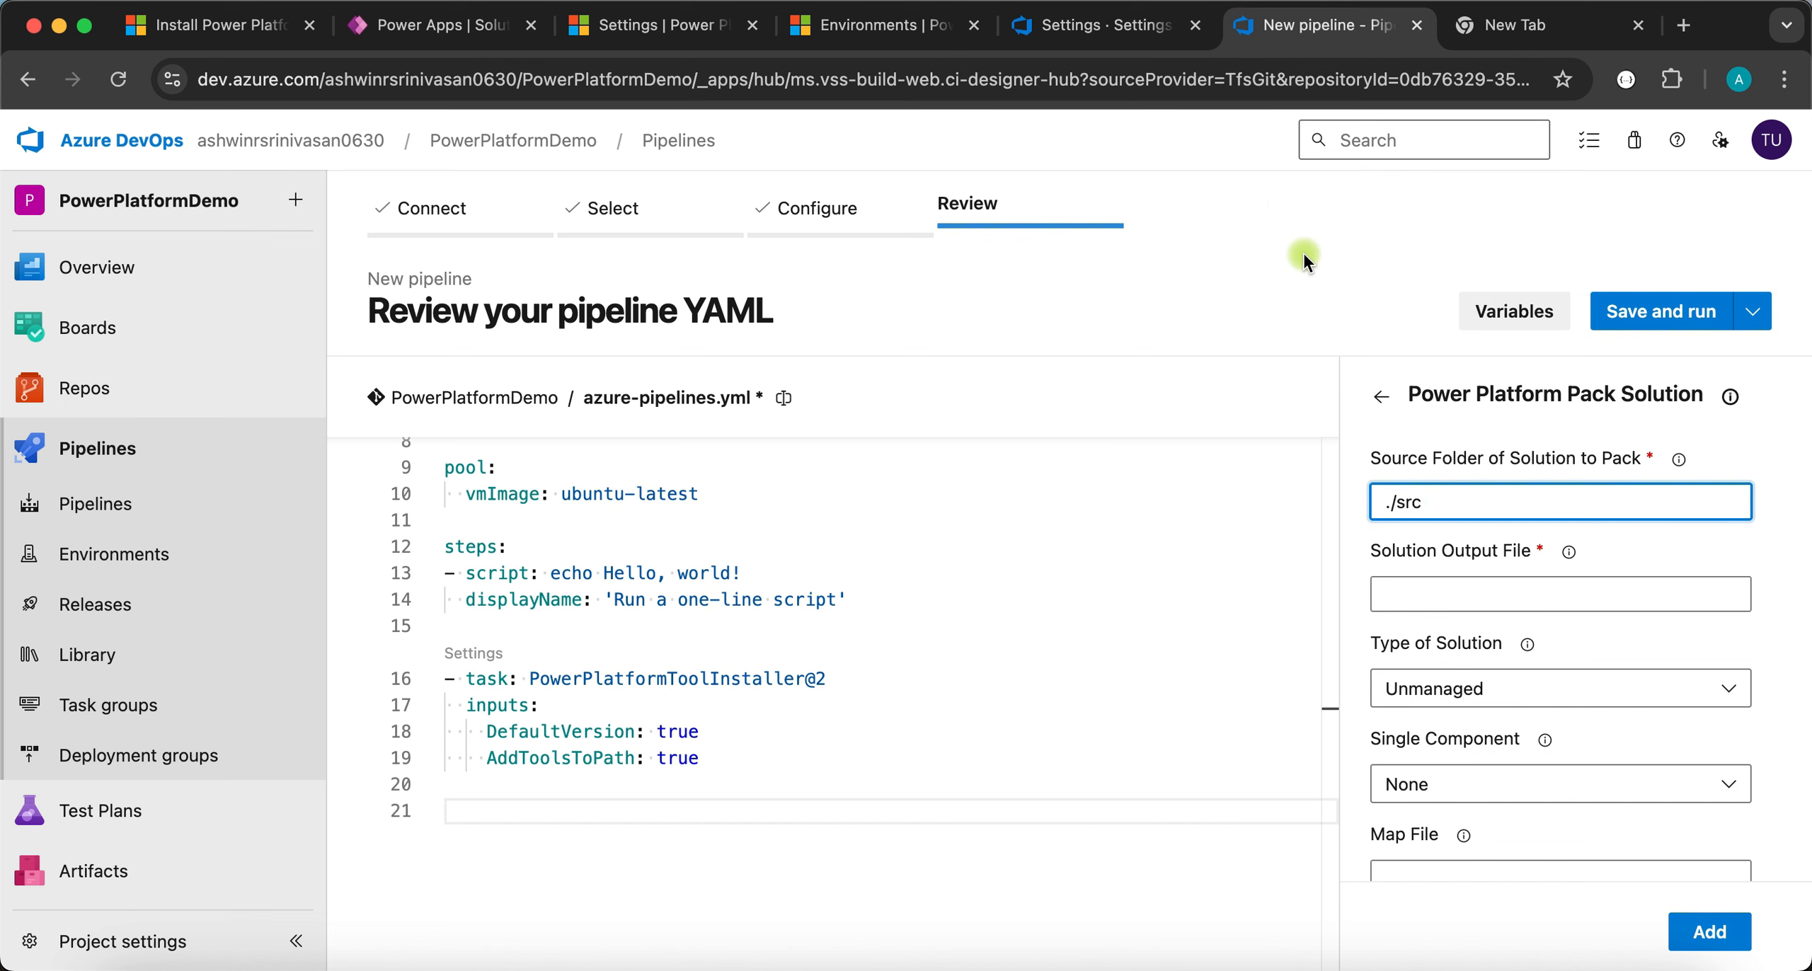
{"action": "left_click", "coordinate": [1118, 28]}
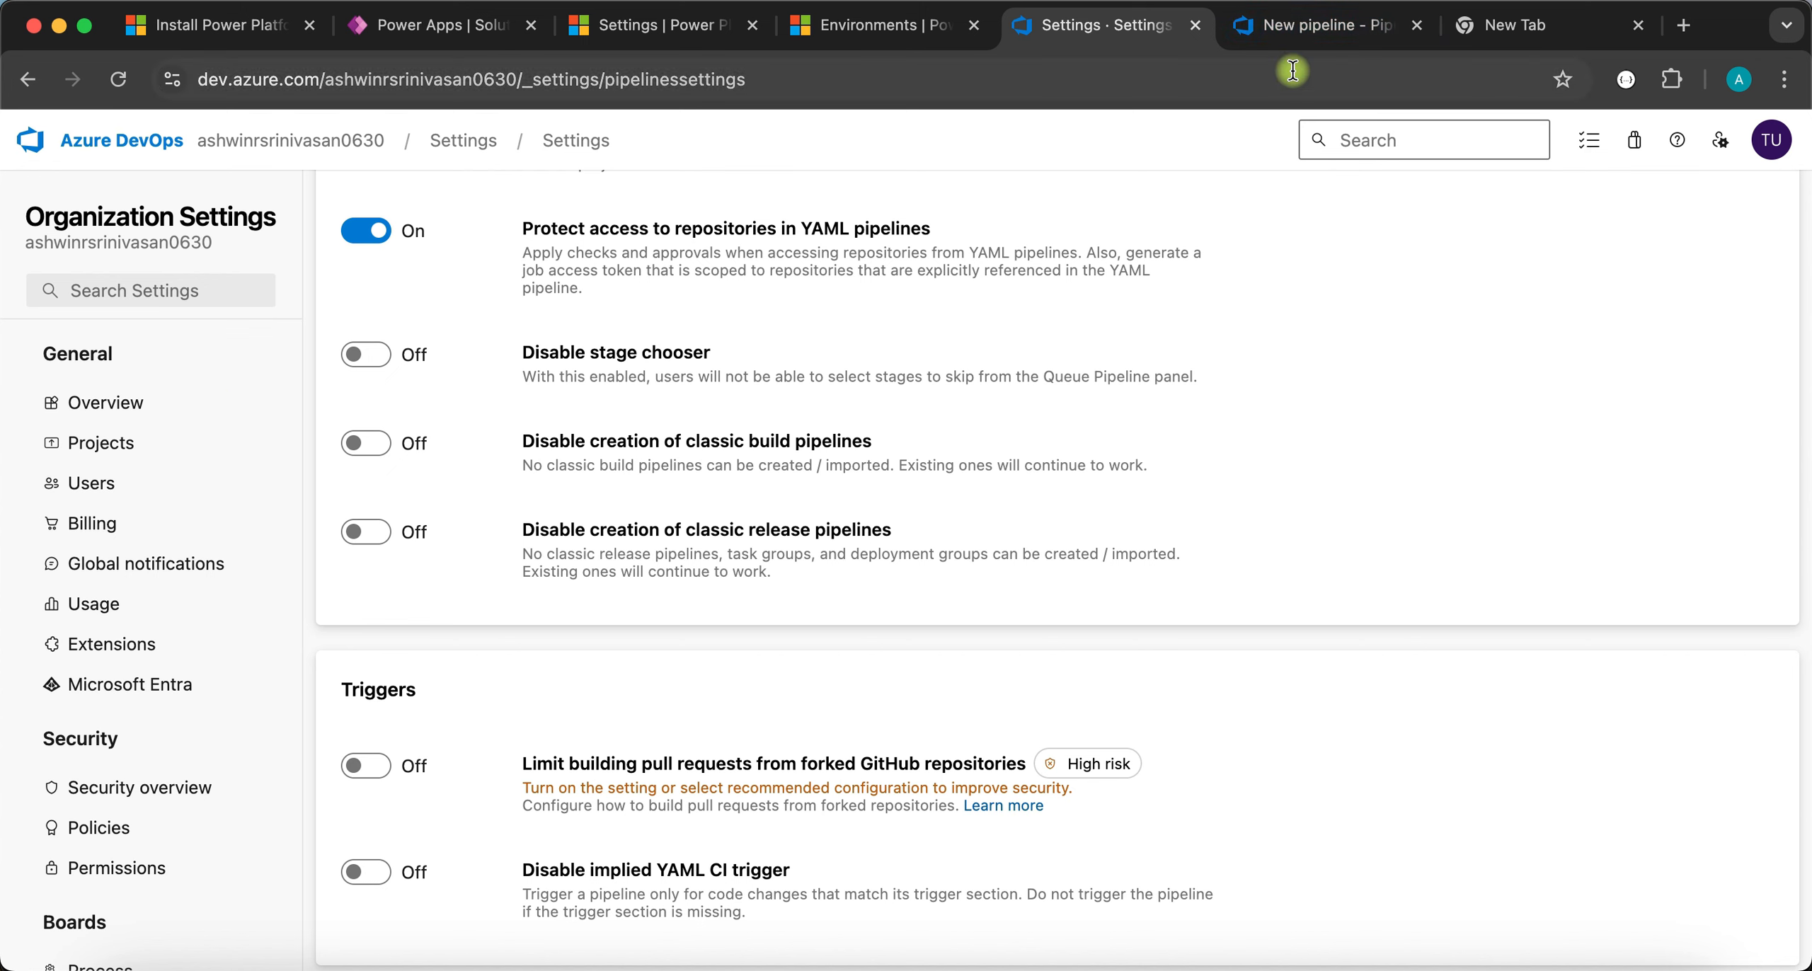
{"action": "left_click", "coordinate": [1309, 25]}
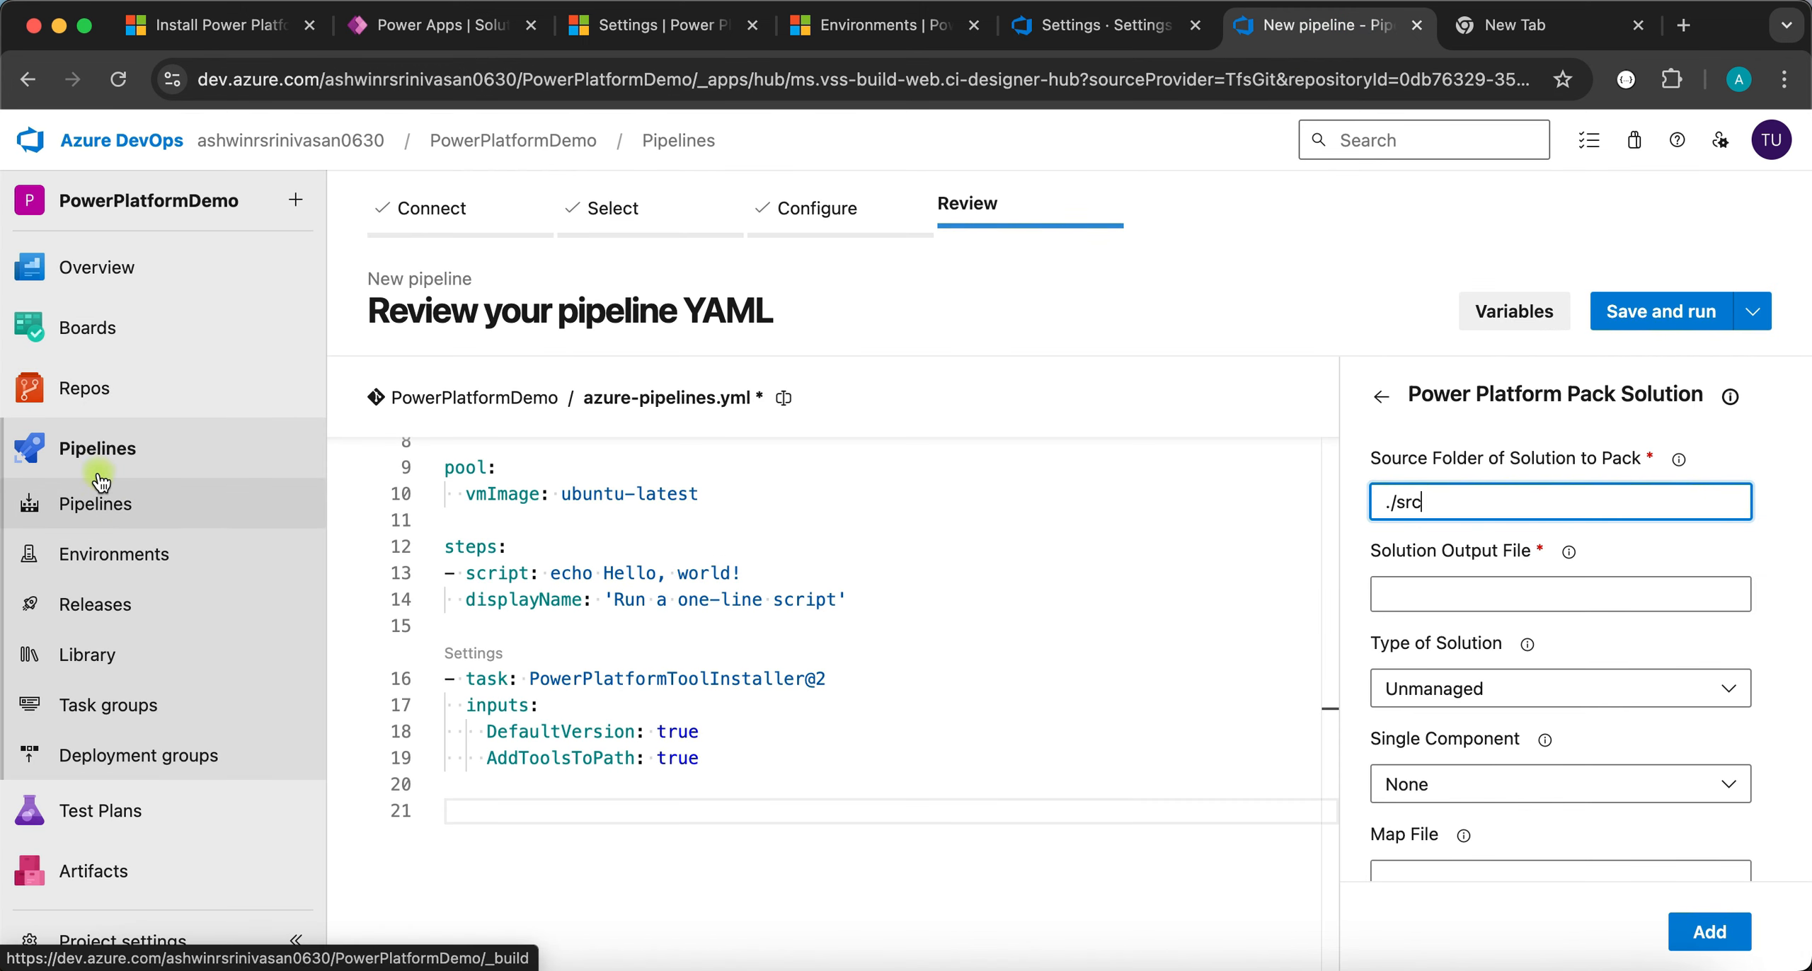
- View the repository files in a new tab, expanding the src folder to check its contents
{"action": "right_click", "coordinate": [104, 398]}
{"action": "left_click", "coordinate": [145, 402]}
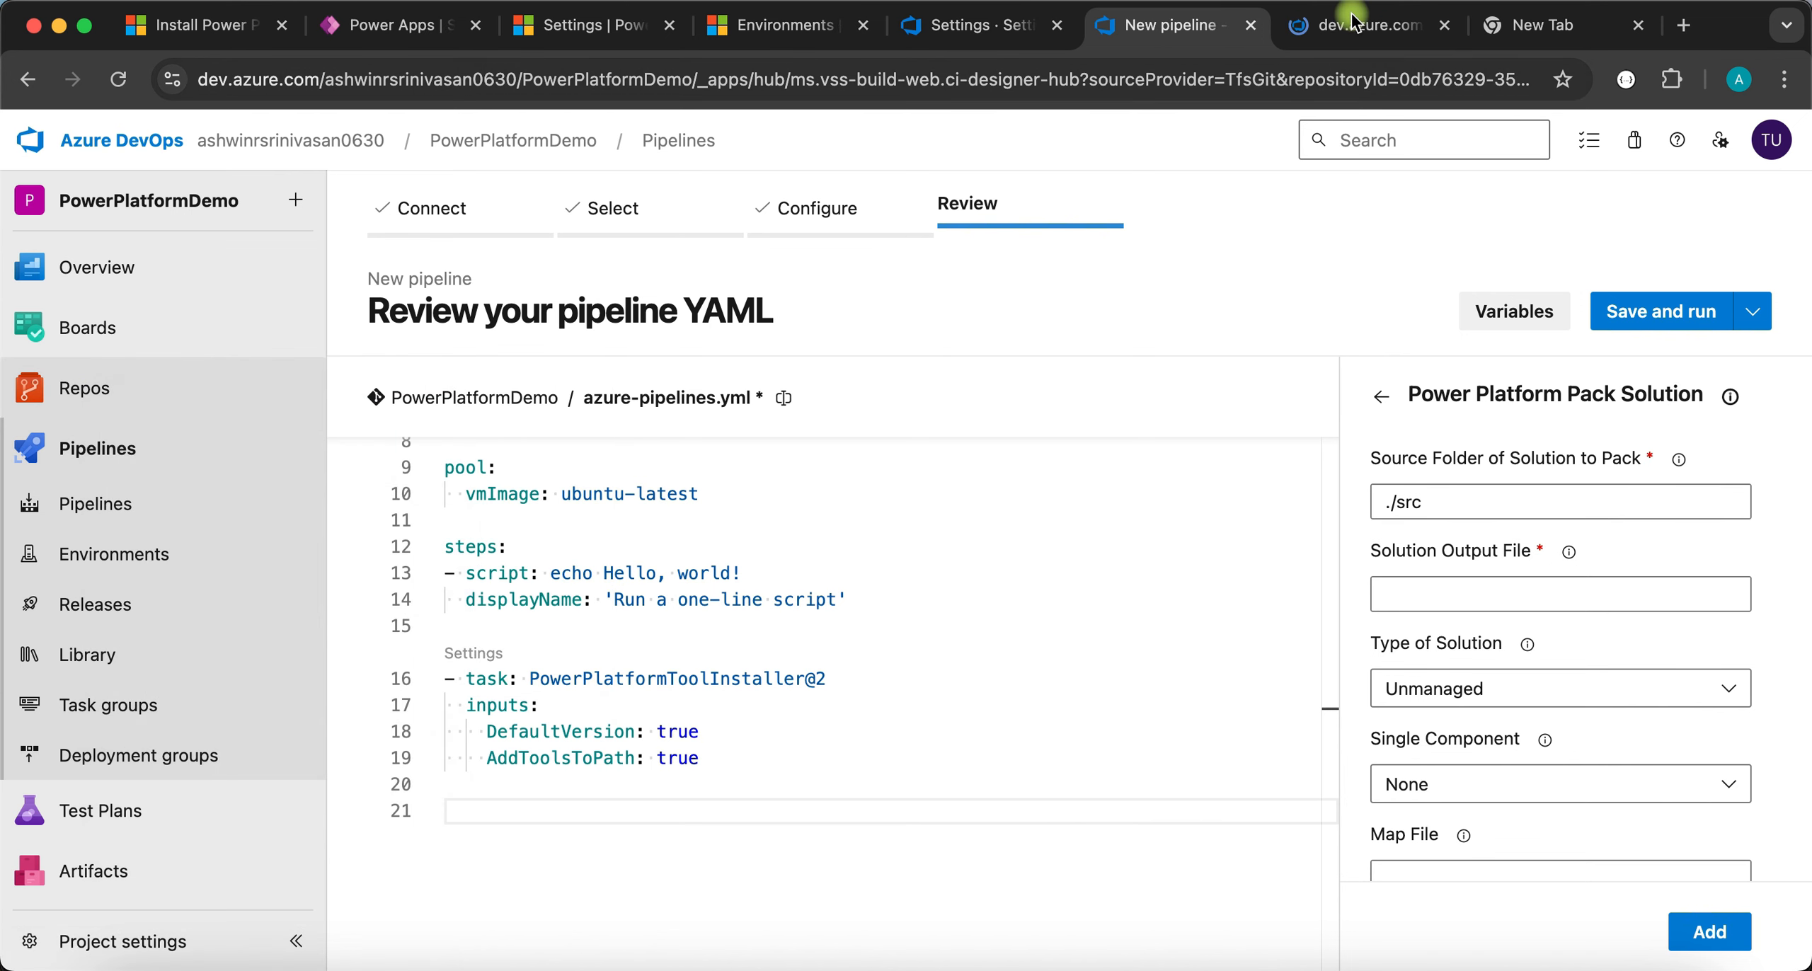
{"action": "left_click", "coordinate": [1337, 26]}
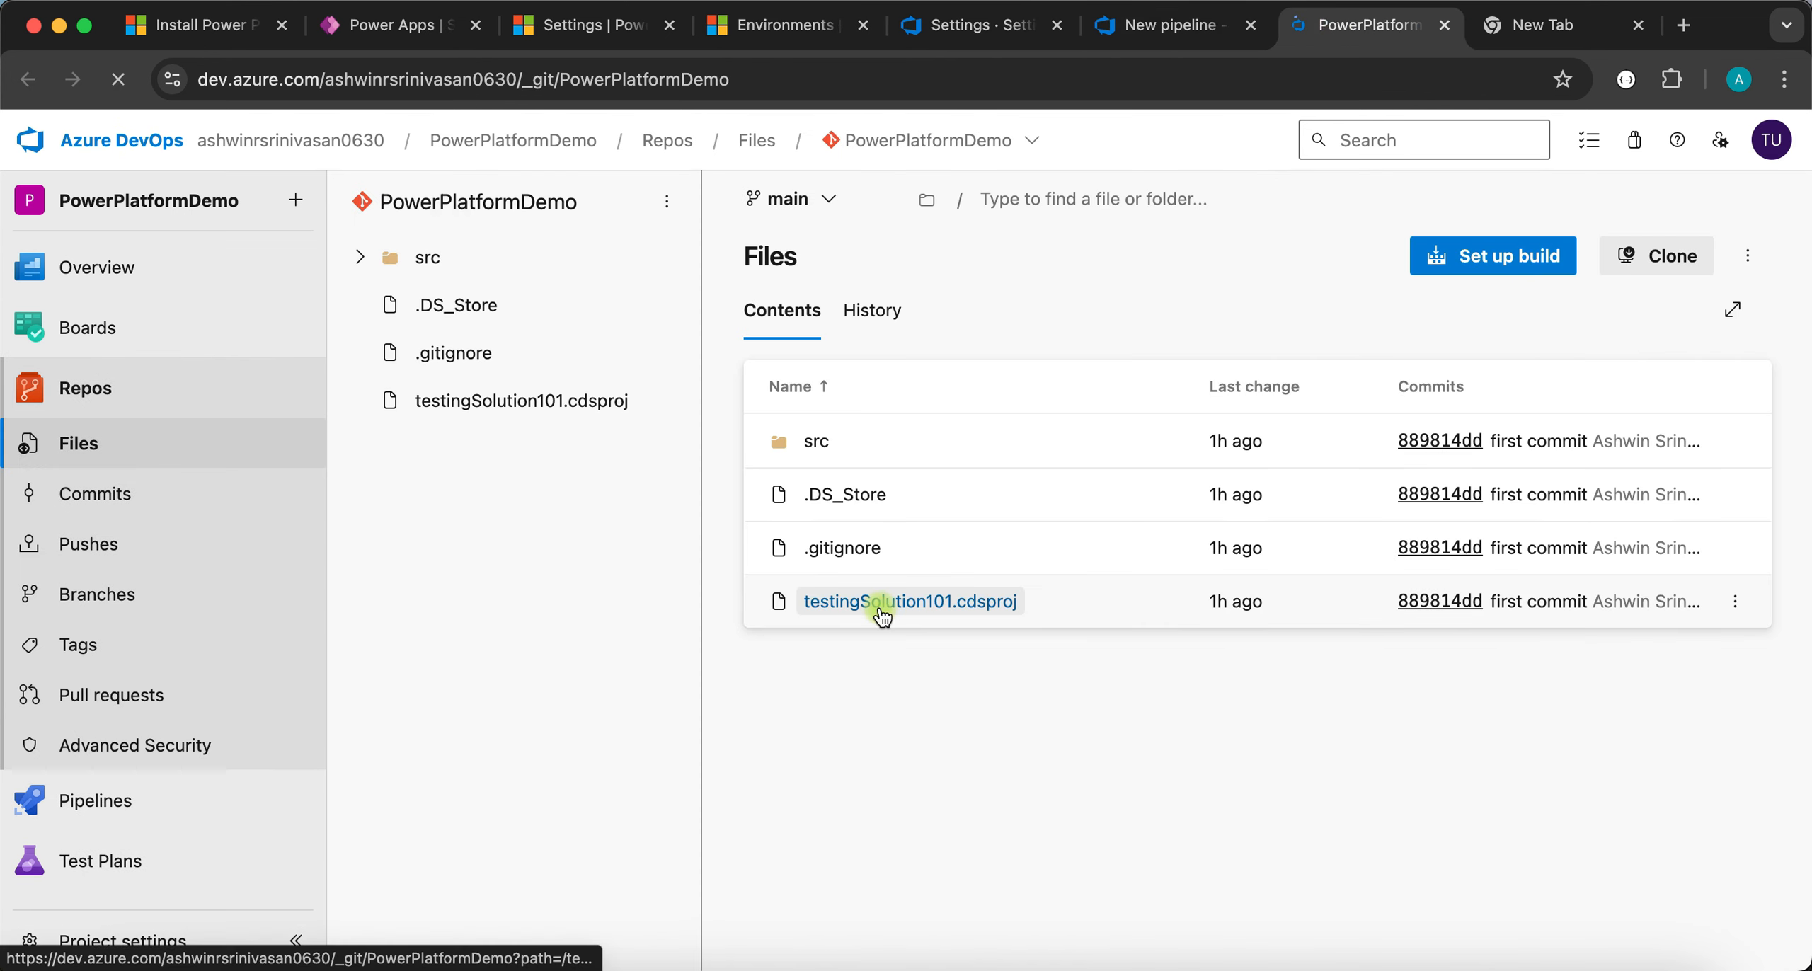
{"action": "left_click", "coordinate": [361, 257]}
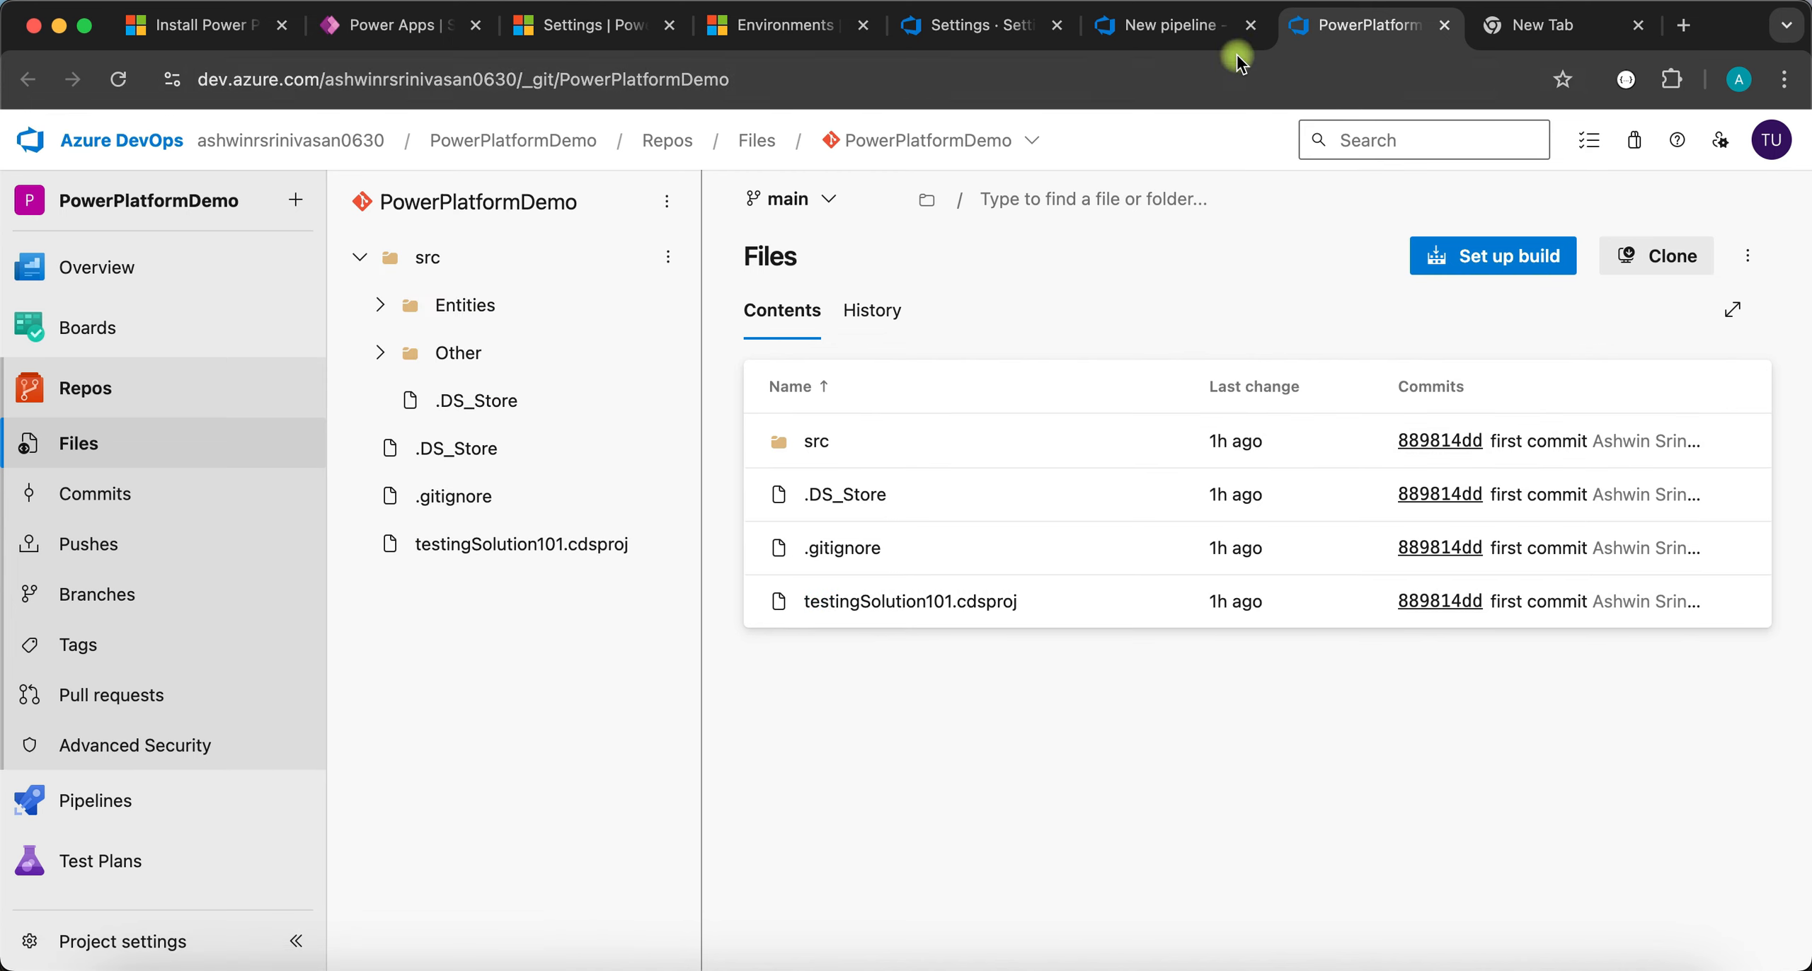
{"action": "left_click", "coordinate": [1171, 25]}
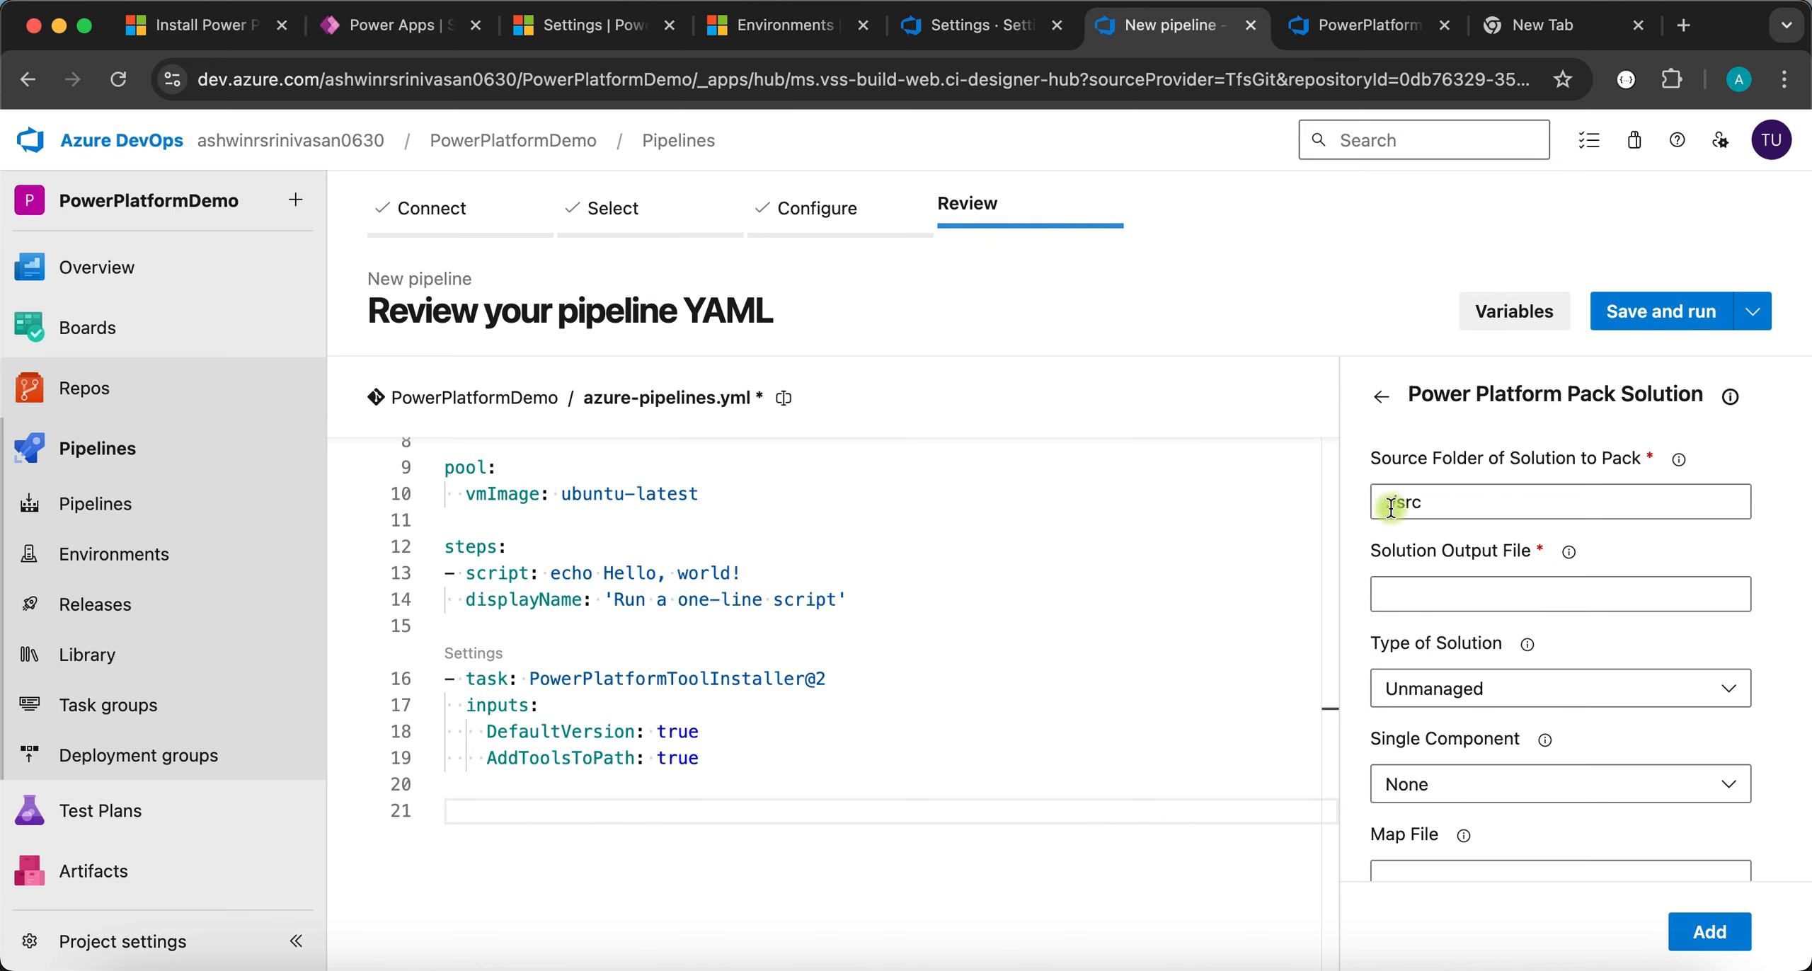
- Set the Pack Solution output to ./src/TestingSolution101.zip, type Managed, and add it
{"action": "left_click_drag", "start_coordinate": [1444, 503], "coordinate": [1299, 509]}
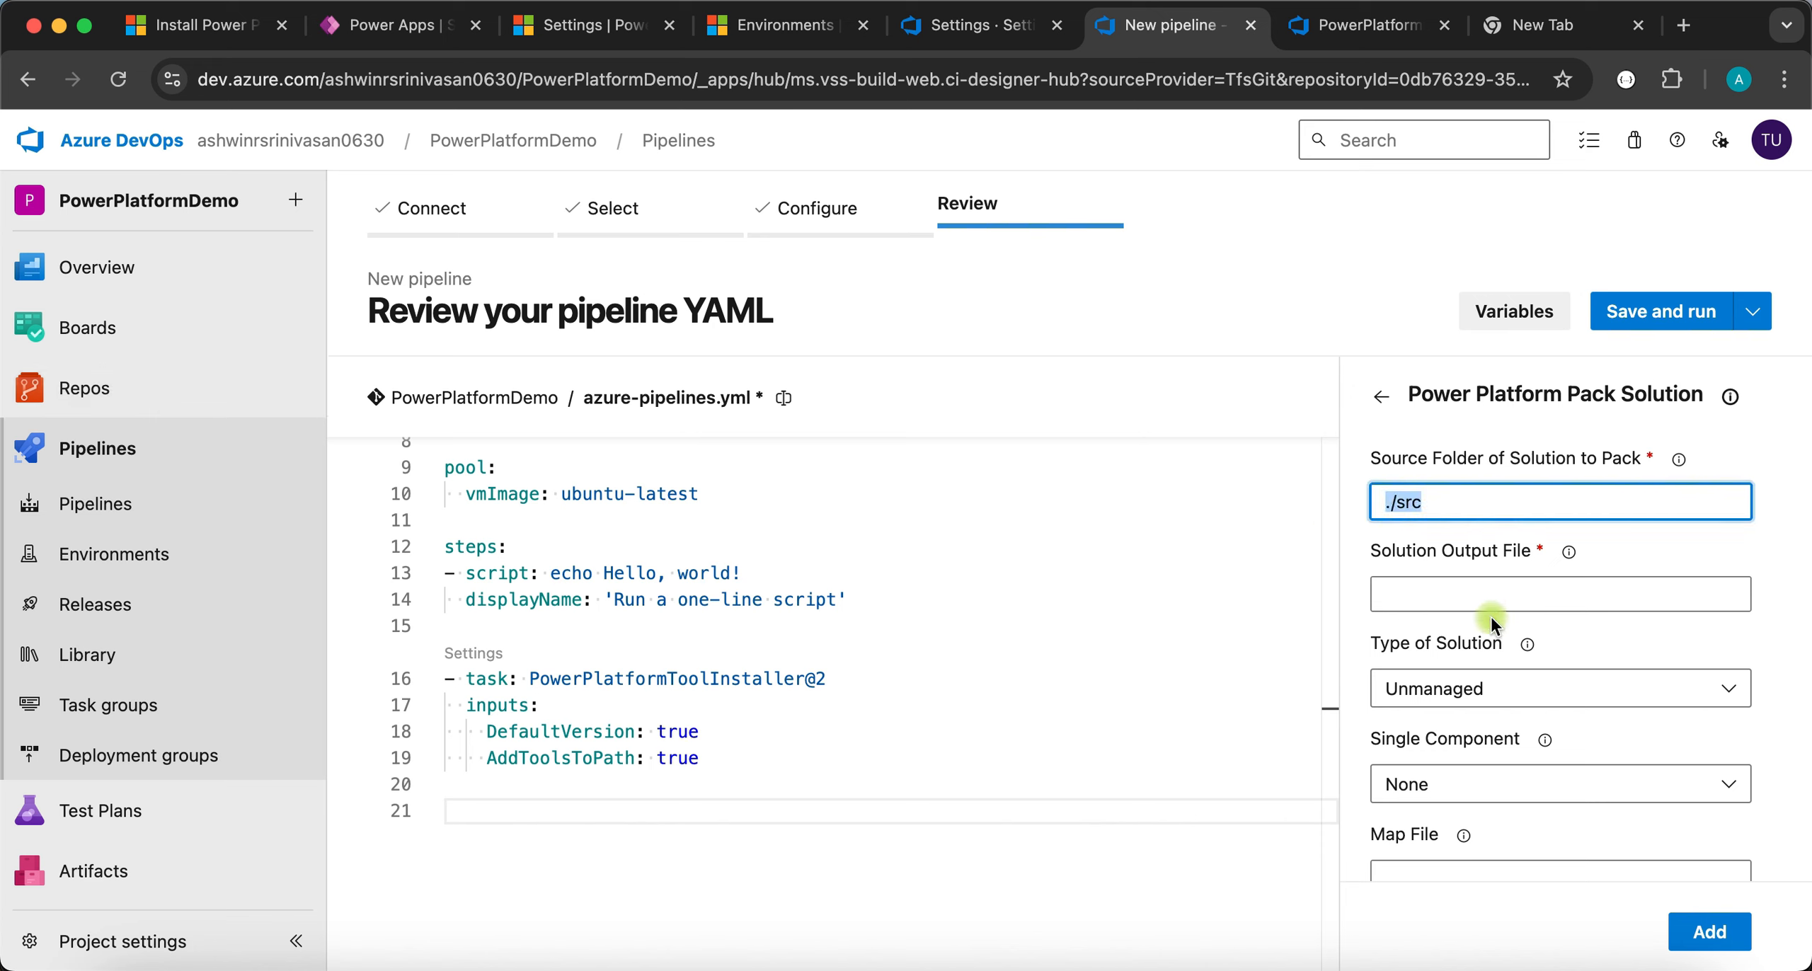
{"action": "left_click", "coordinate": [1448, 599]}
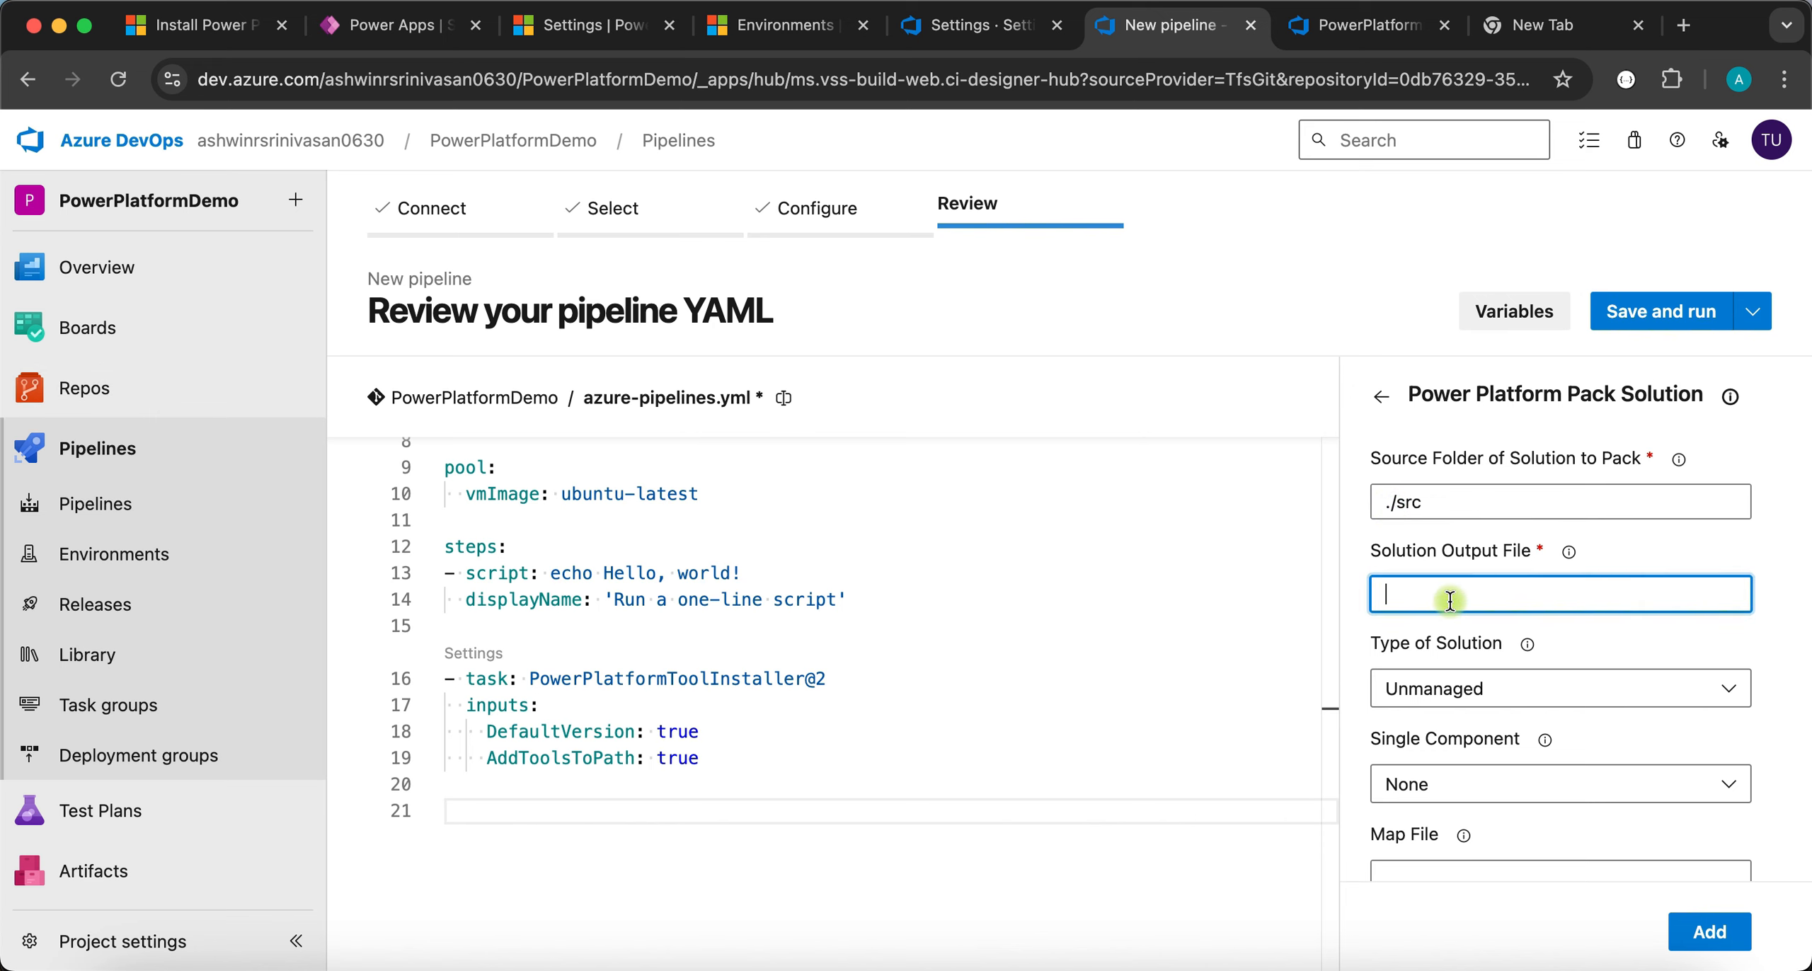
{"action": "type", "text": "./src/TestingSolution10"}
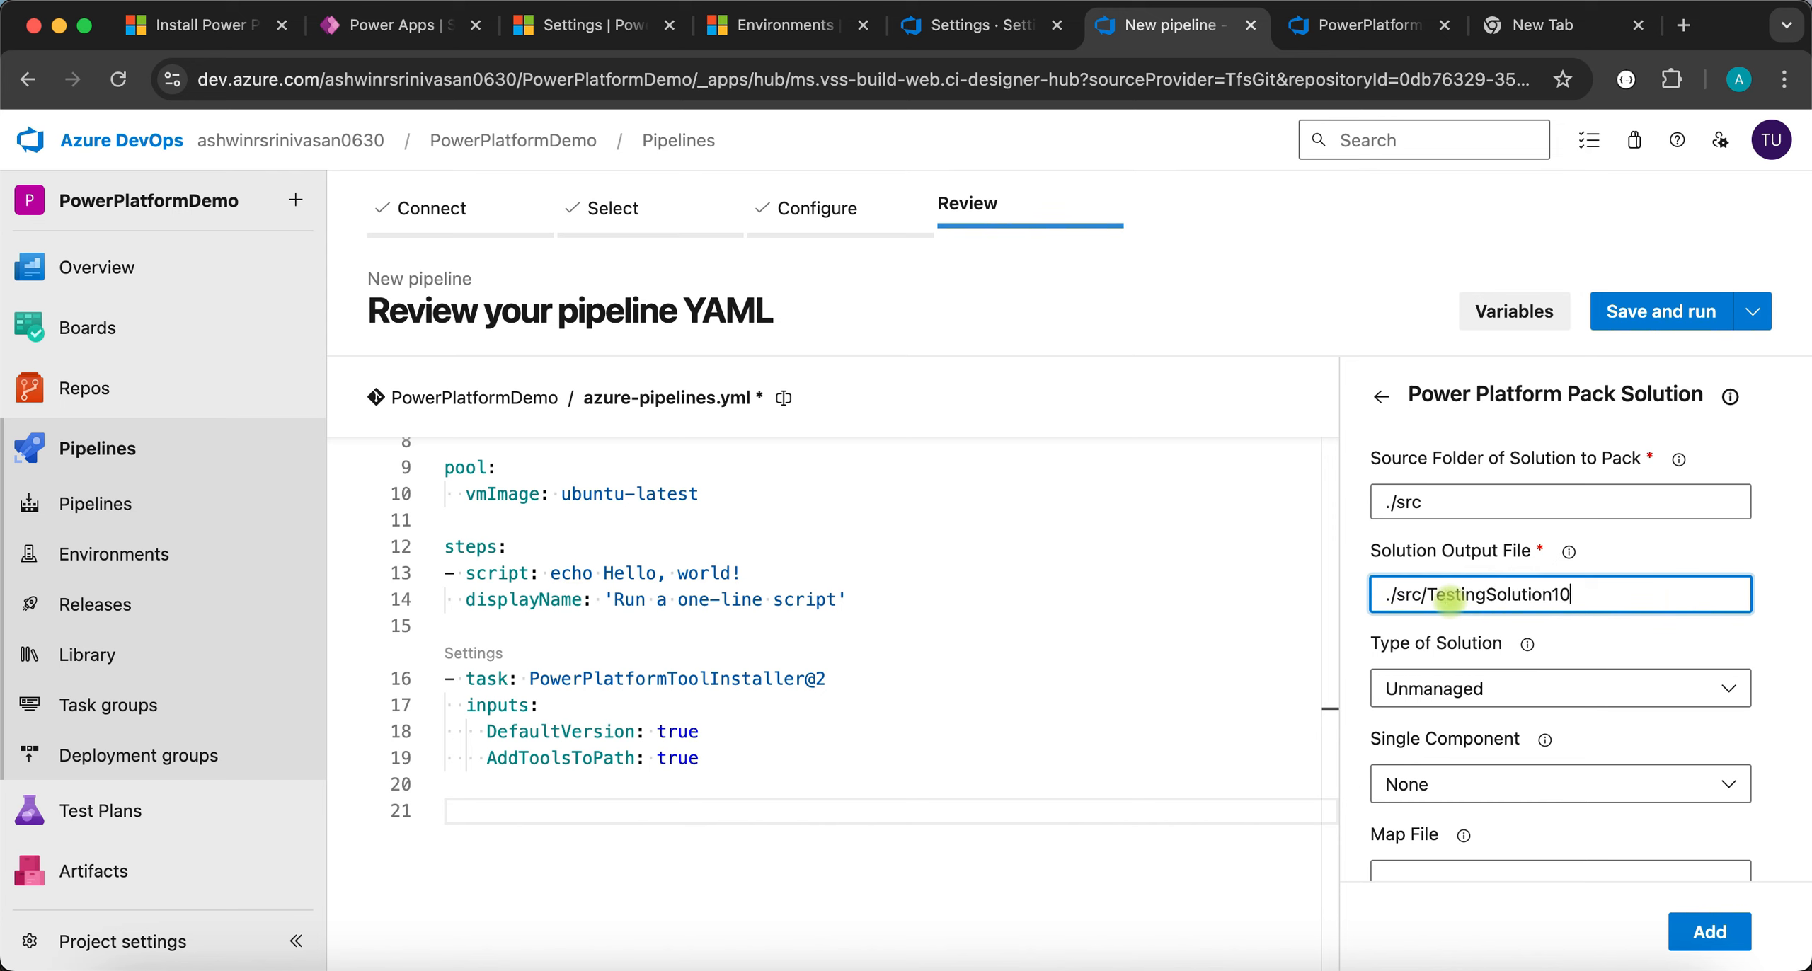
{"action": "type", "text": "1.zip"}
{"action": "scroll", "coordinate": [1522, 648], "scroll_direction": "down", "scroll_amount": 3}
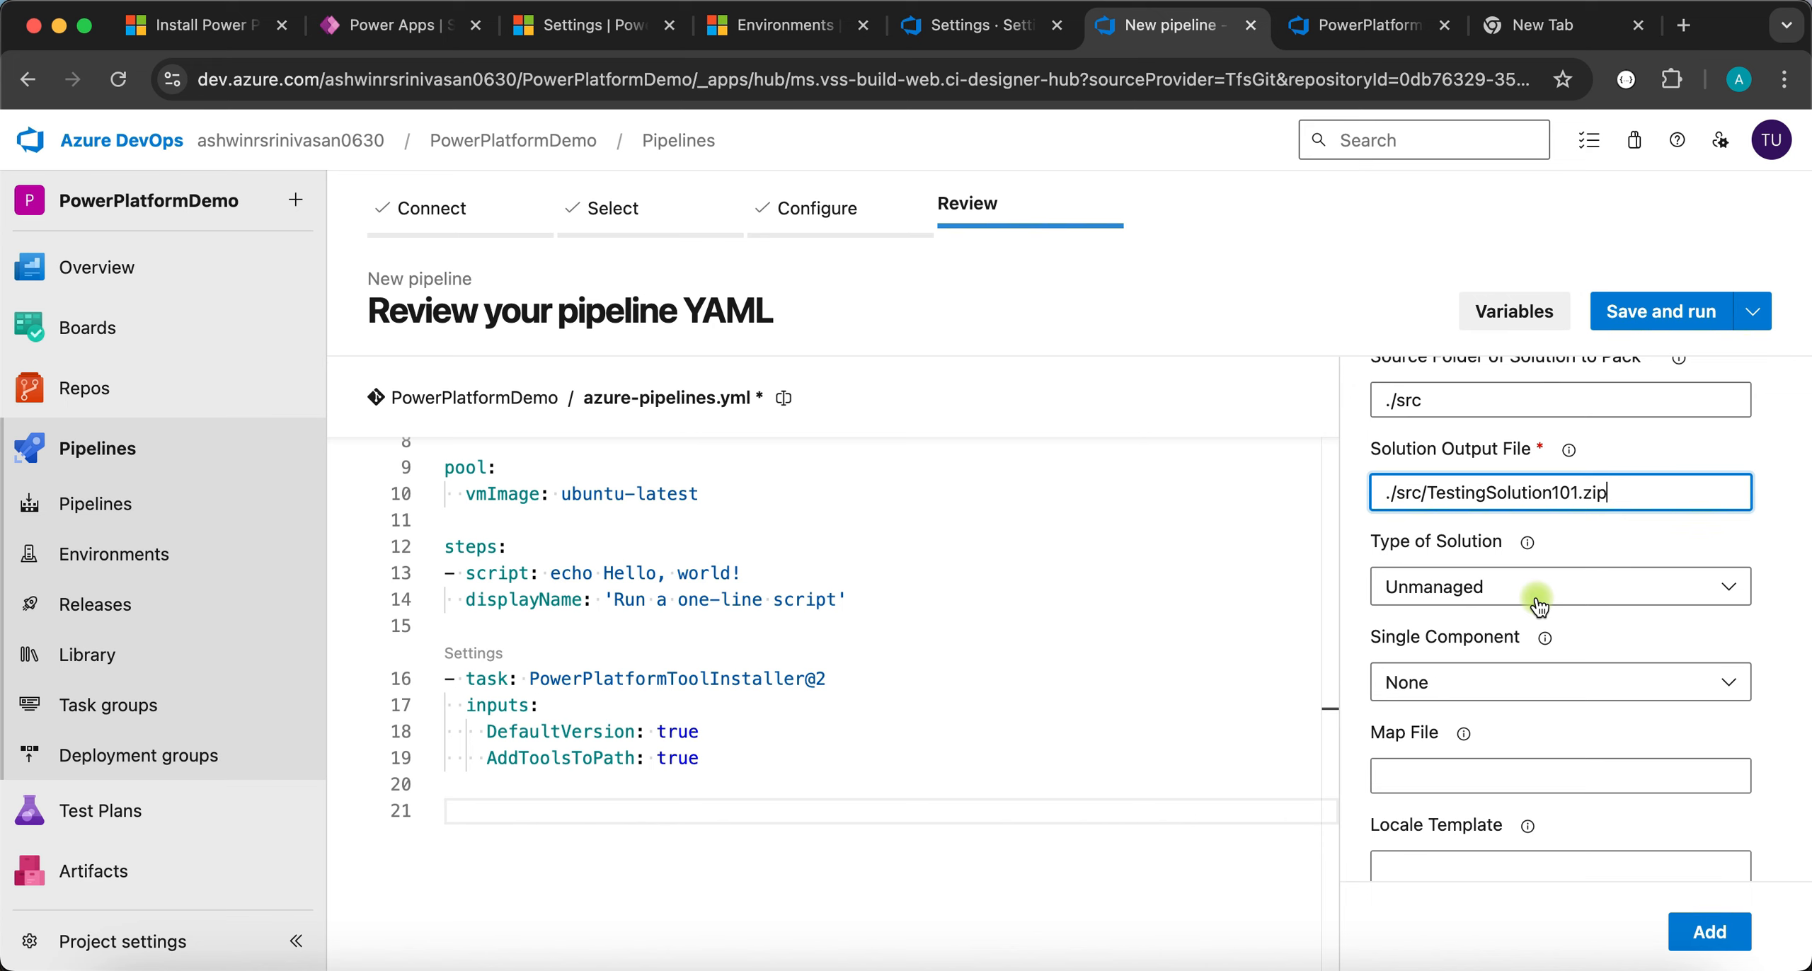
{"action": "left_click", "coordinate": [1480, 584]}
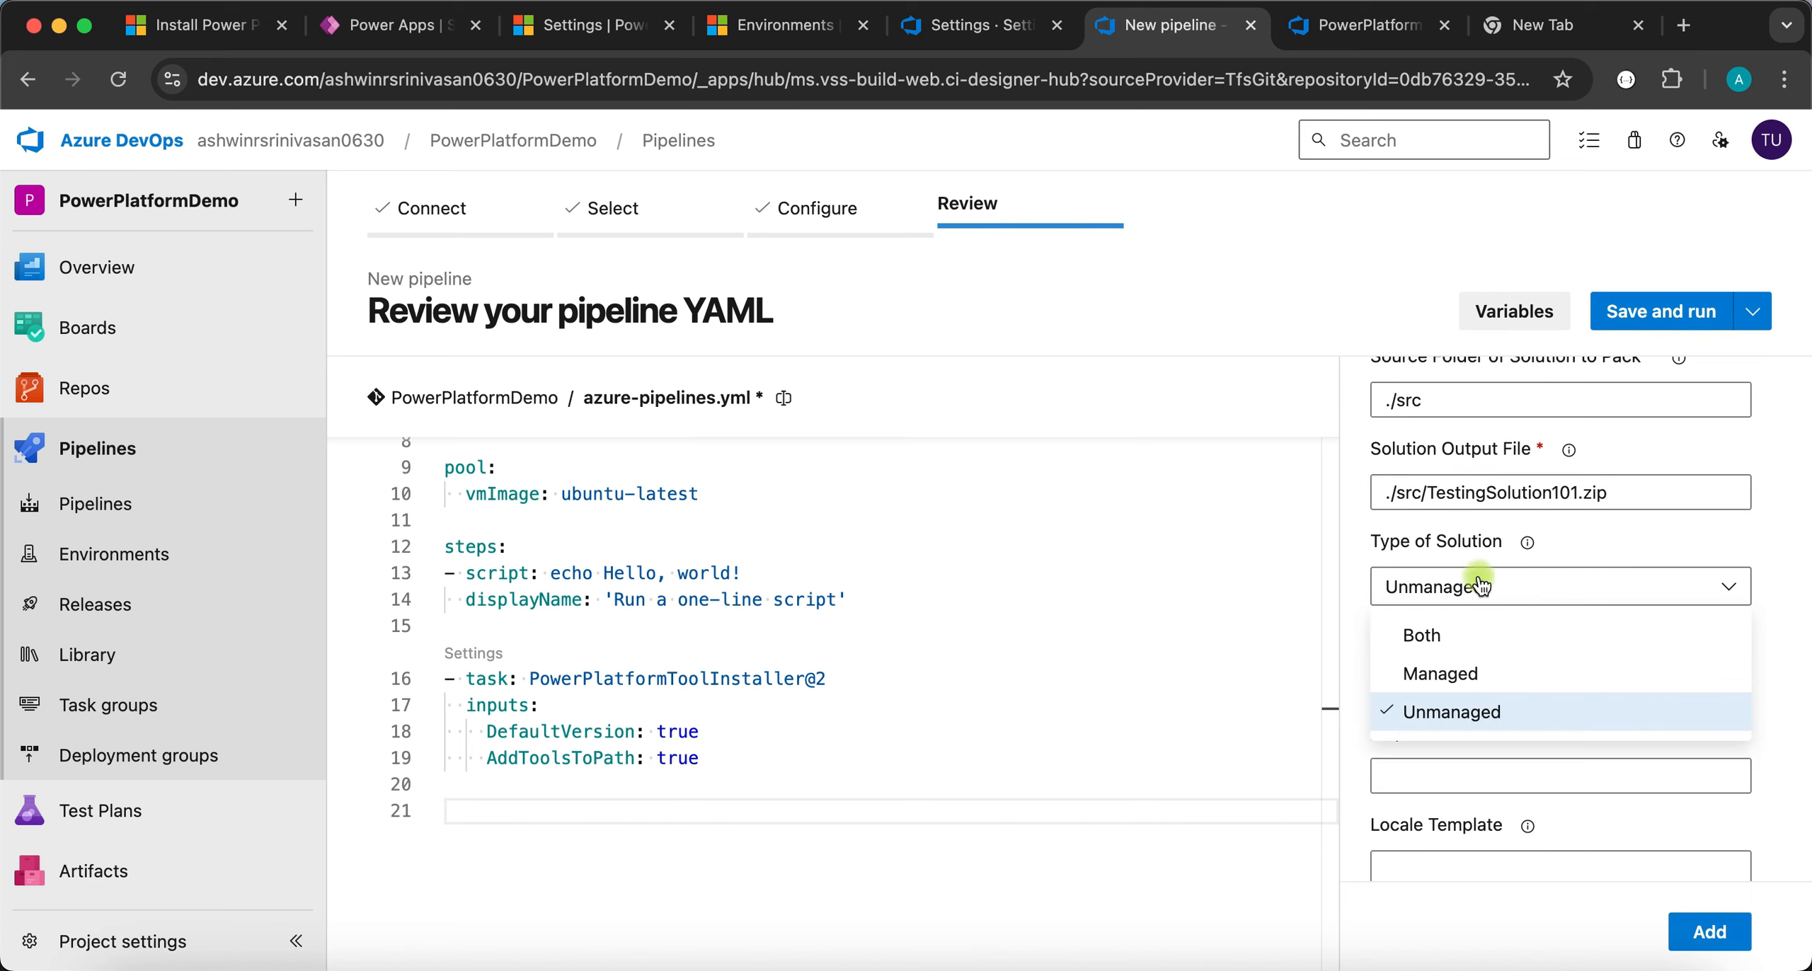
{"action": "left_click", "coordinate": [1440, 676]}
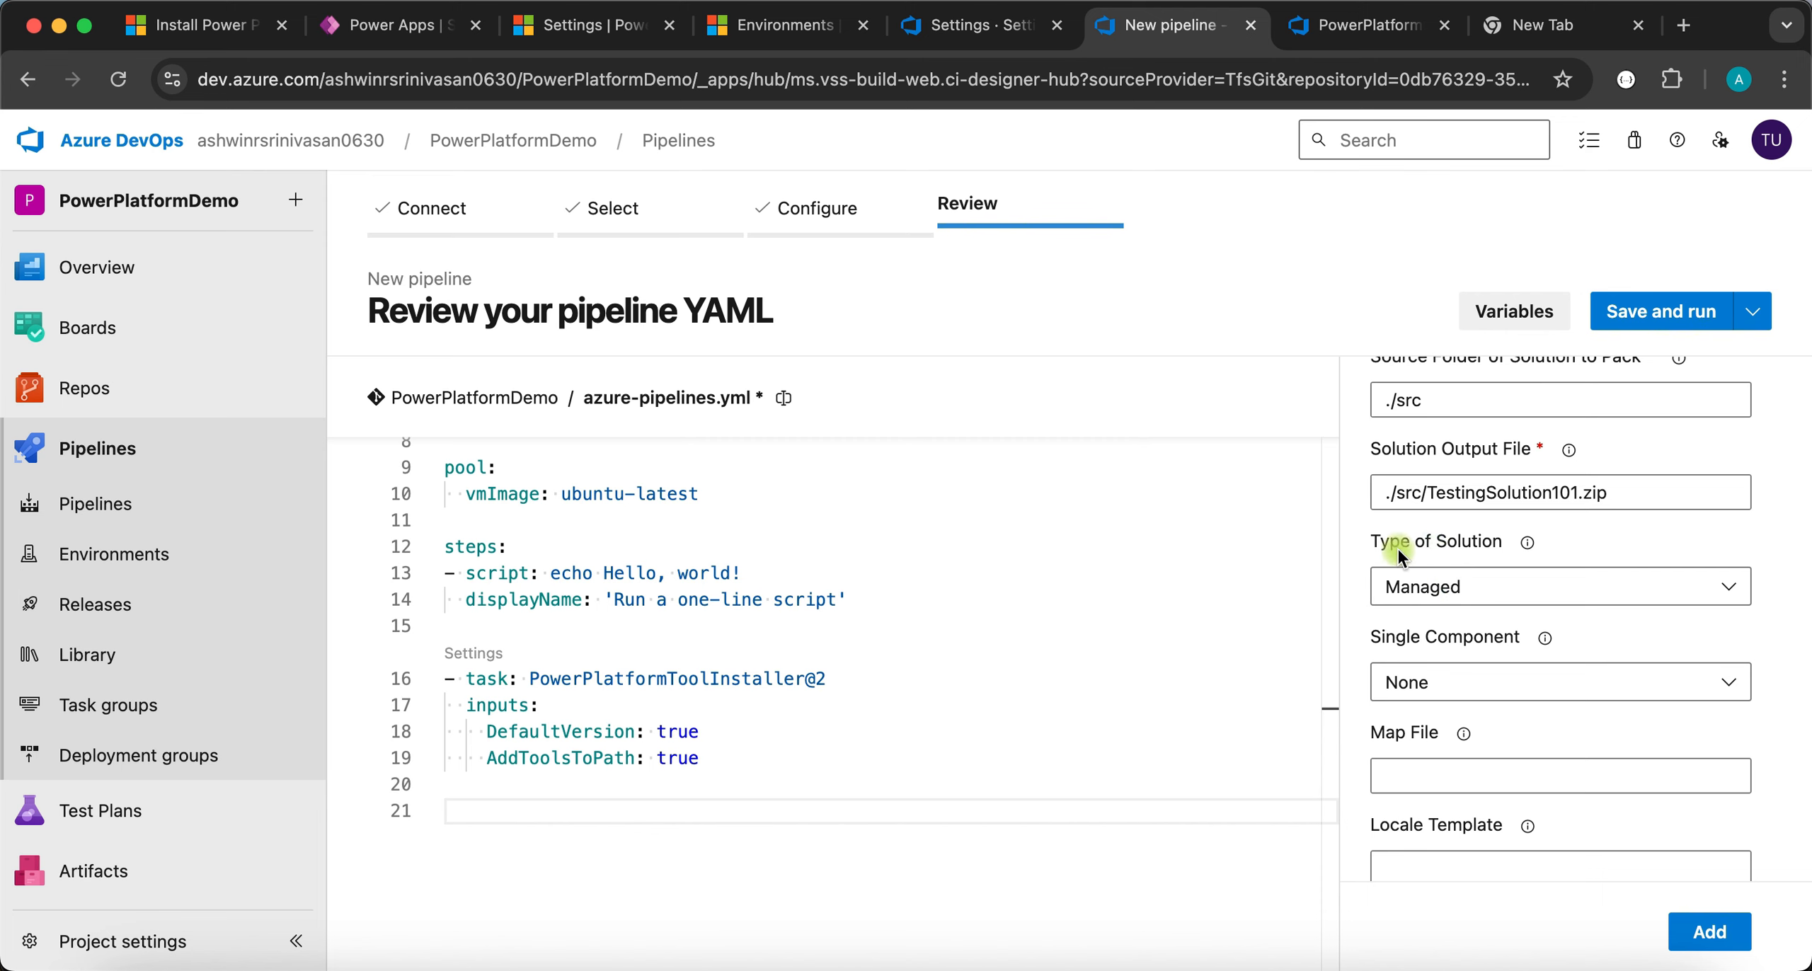
{"action": "scroll", "coordinate": [1461, 615], "scroll_direction": "down", "scroll_amount": 3}
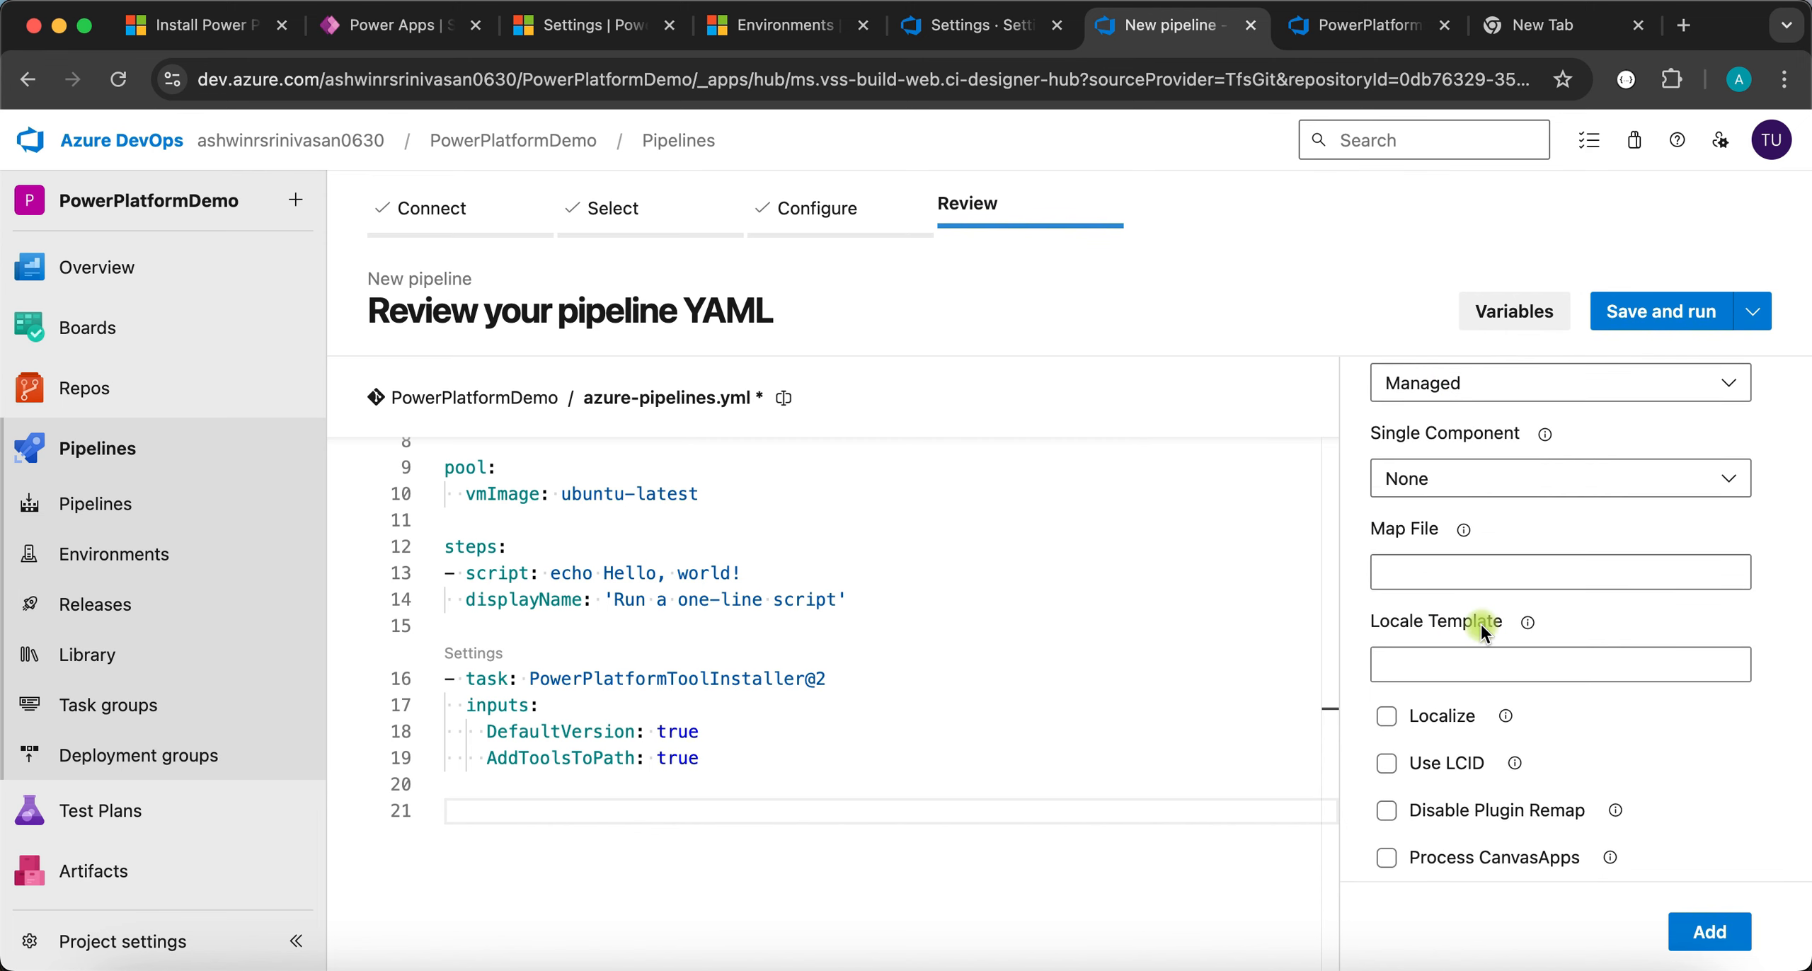
{"action": "scroll", "coordinate": [1405, 532], "scroll_direction": "up", "scroll_amount": 5}
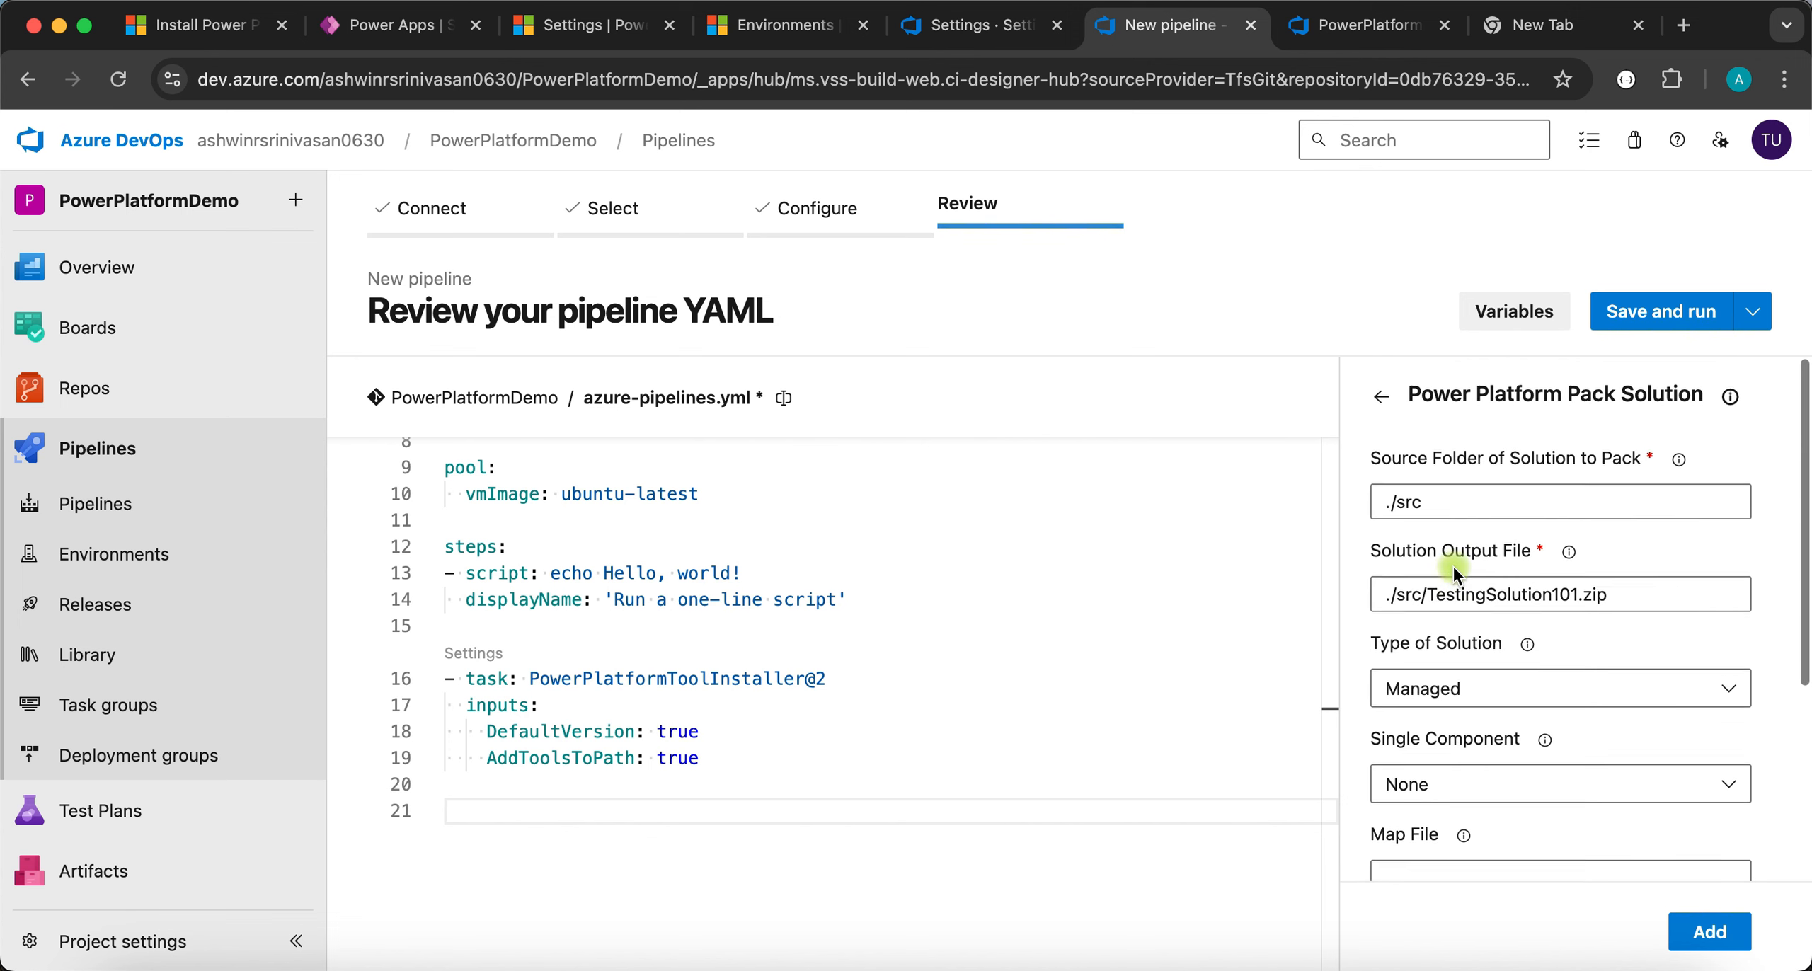
{"action": "left_click", "coordinate": [1713, 932]}
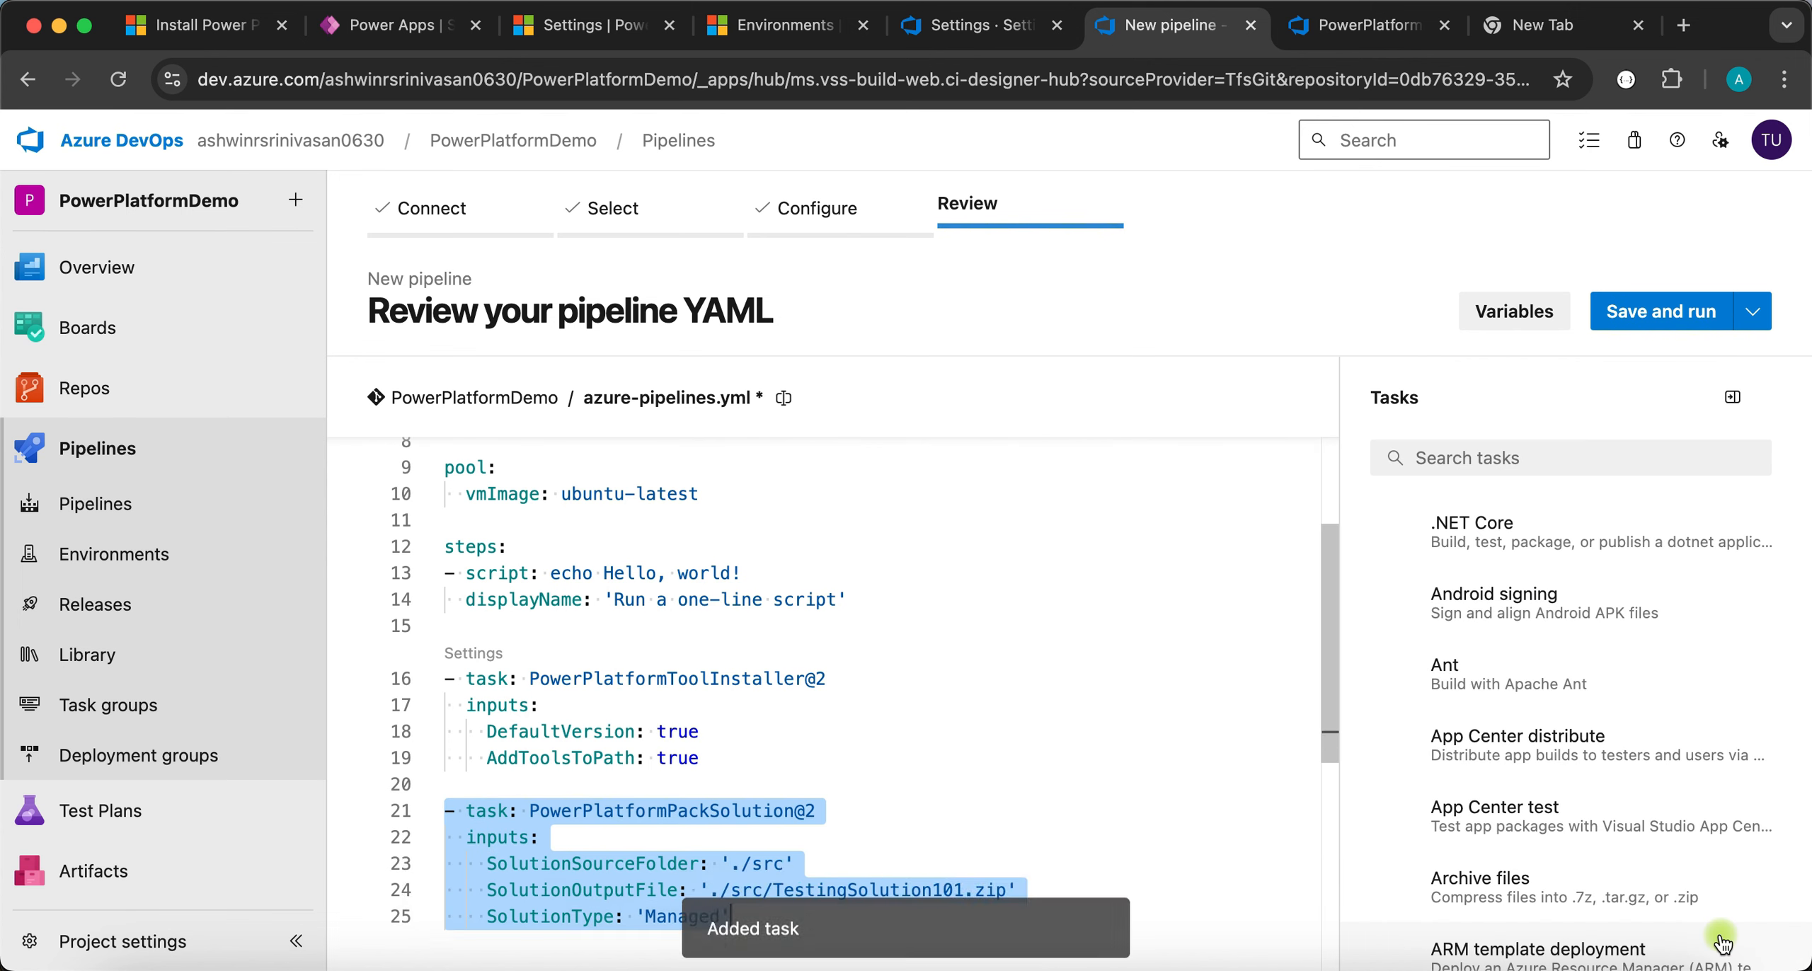
{"action": "scroll", "coordinate": [1016, 801], "scroll_direction": "down", "scroll_amount": 5}
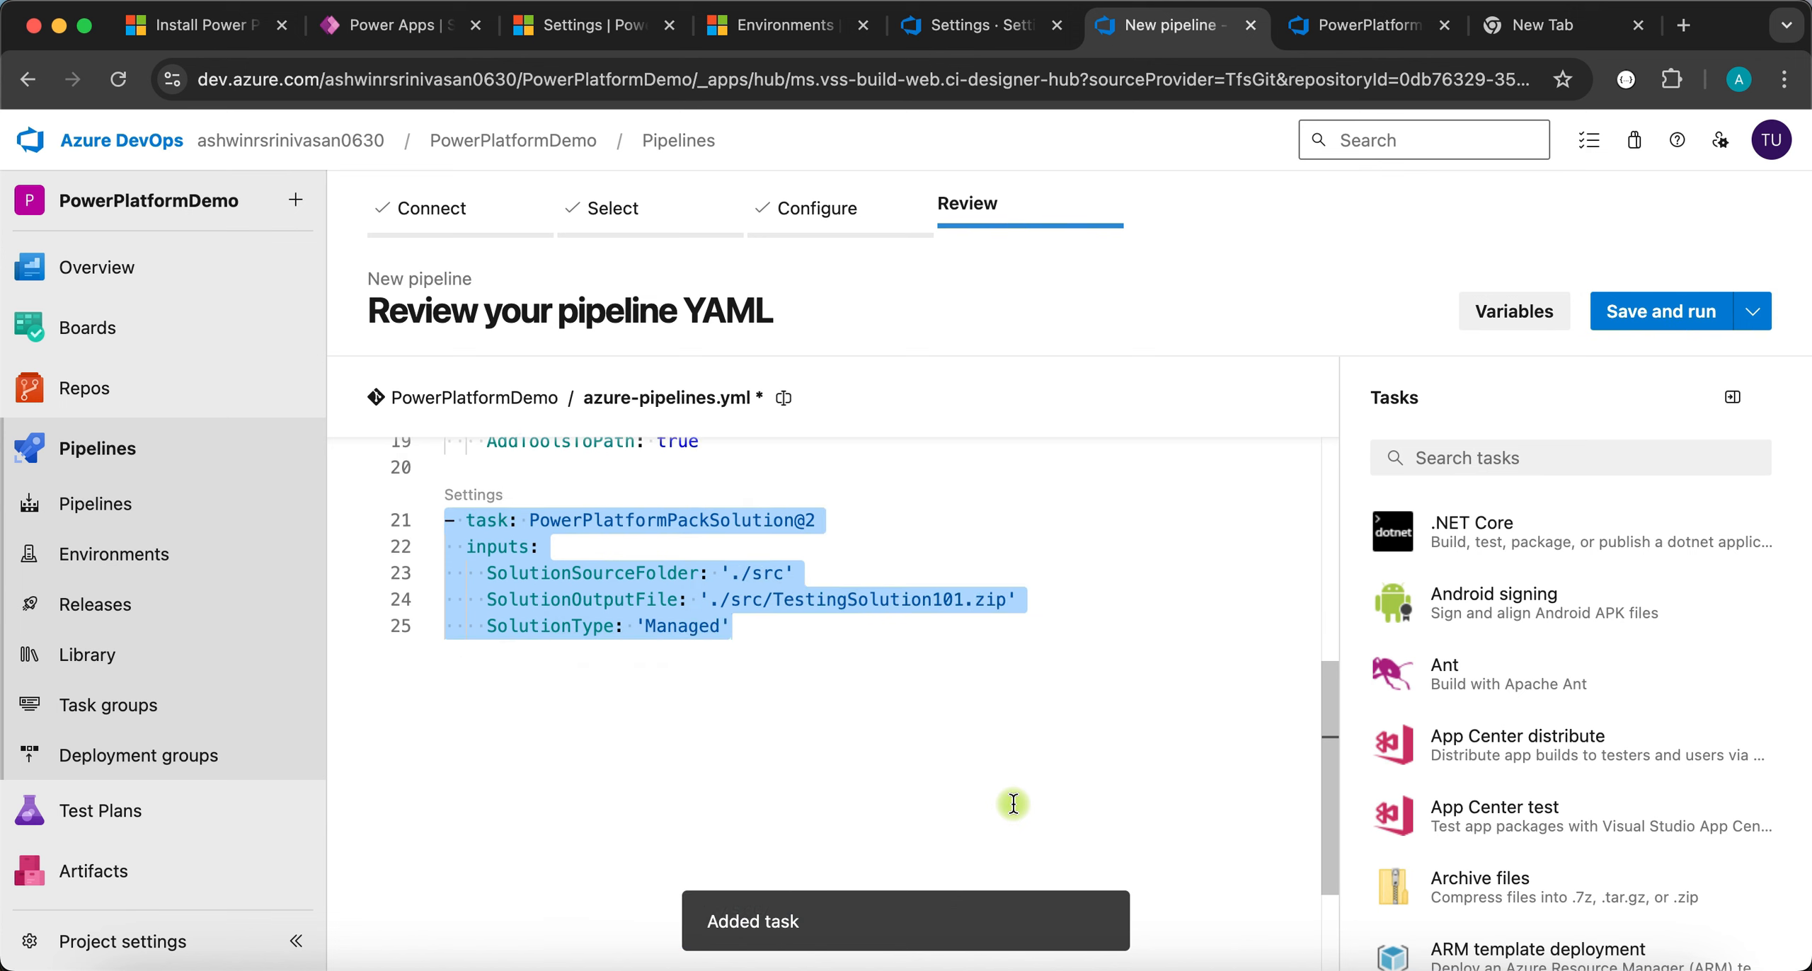
{"action": "left_click", "coordinate": [612, 780]}
- Pick a Copy files task with source folder ./src and contents TestingSolutions.zip
{"action": "key", "text": "Return"}
{"action": "key", "text": "Return"}
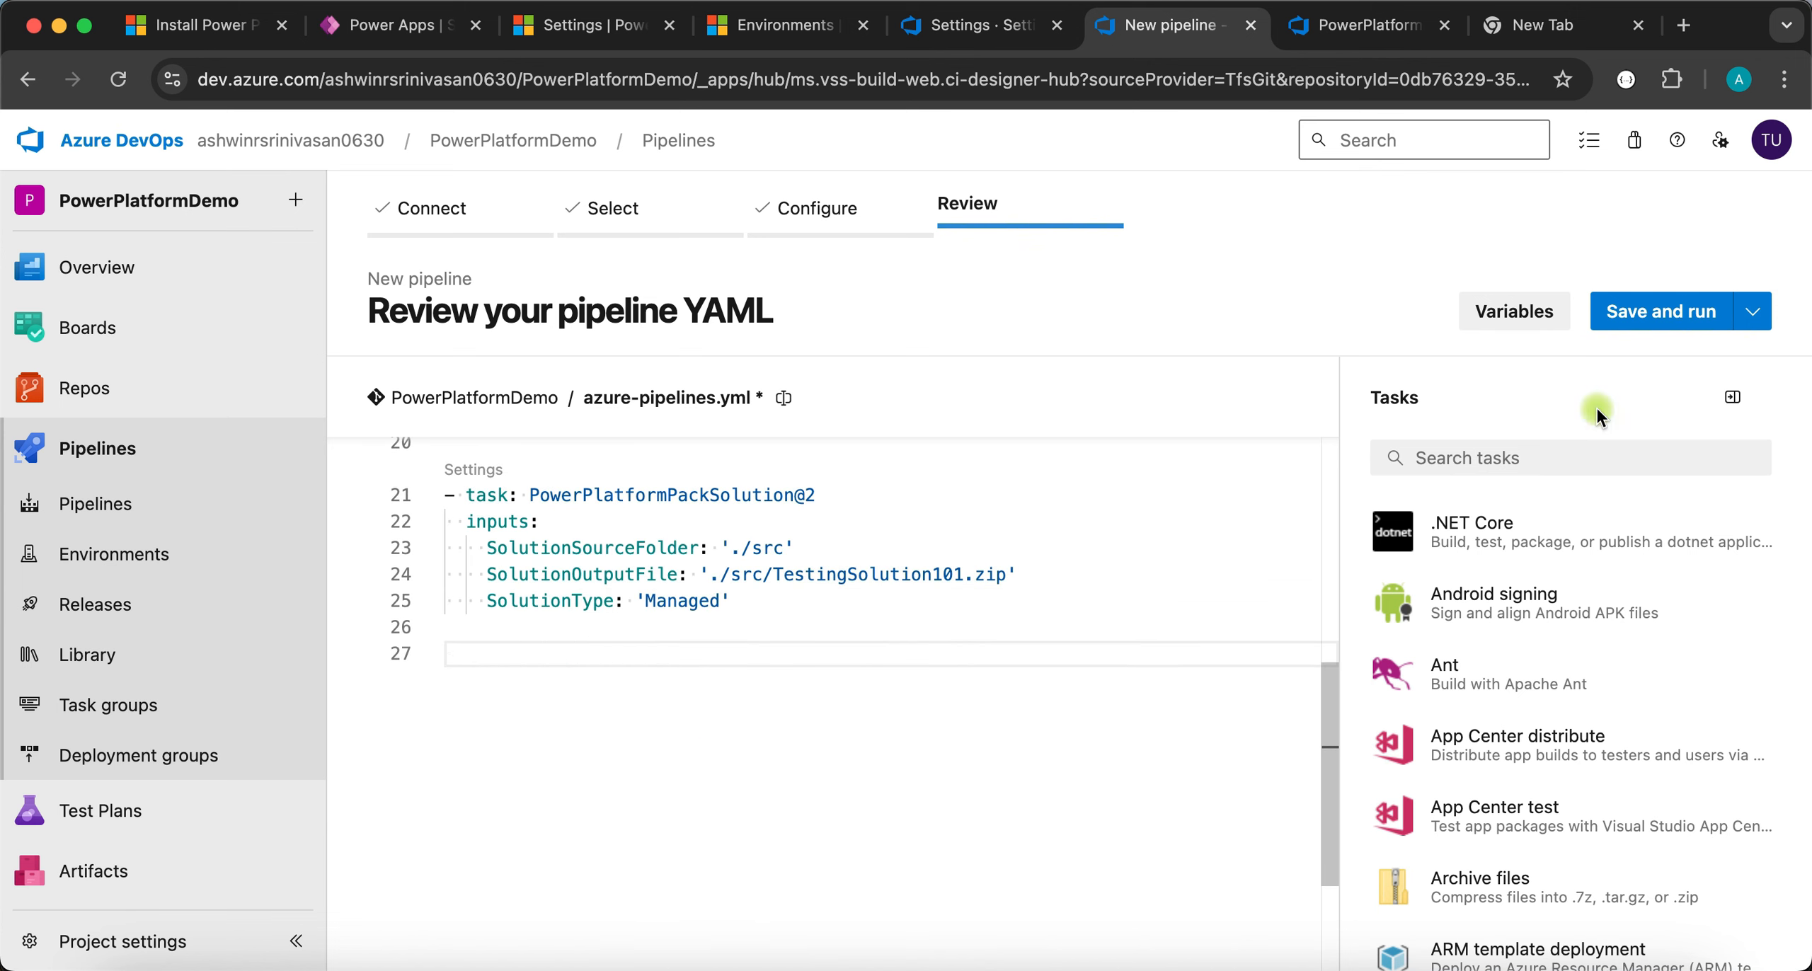
{"action": "left_click", "coordinate": [1511, 457]}
{"action": "type", "text": "cop"}
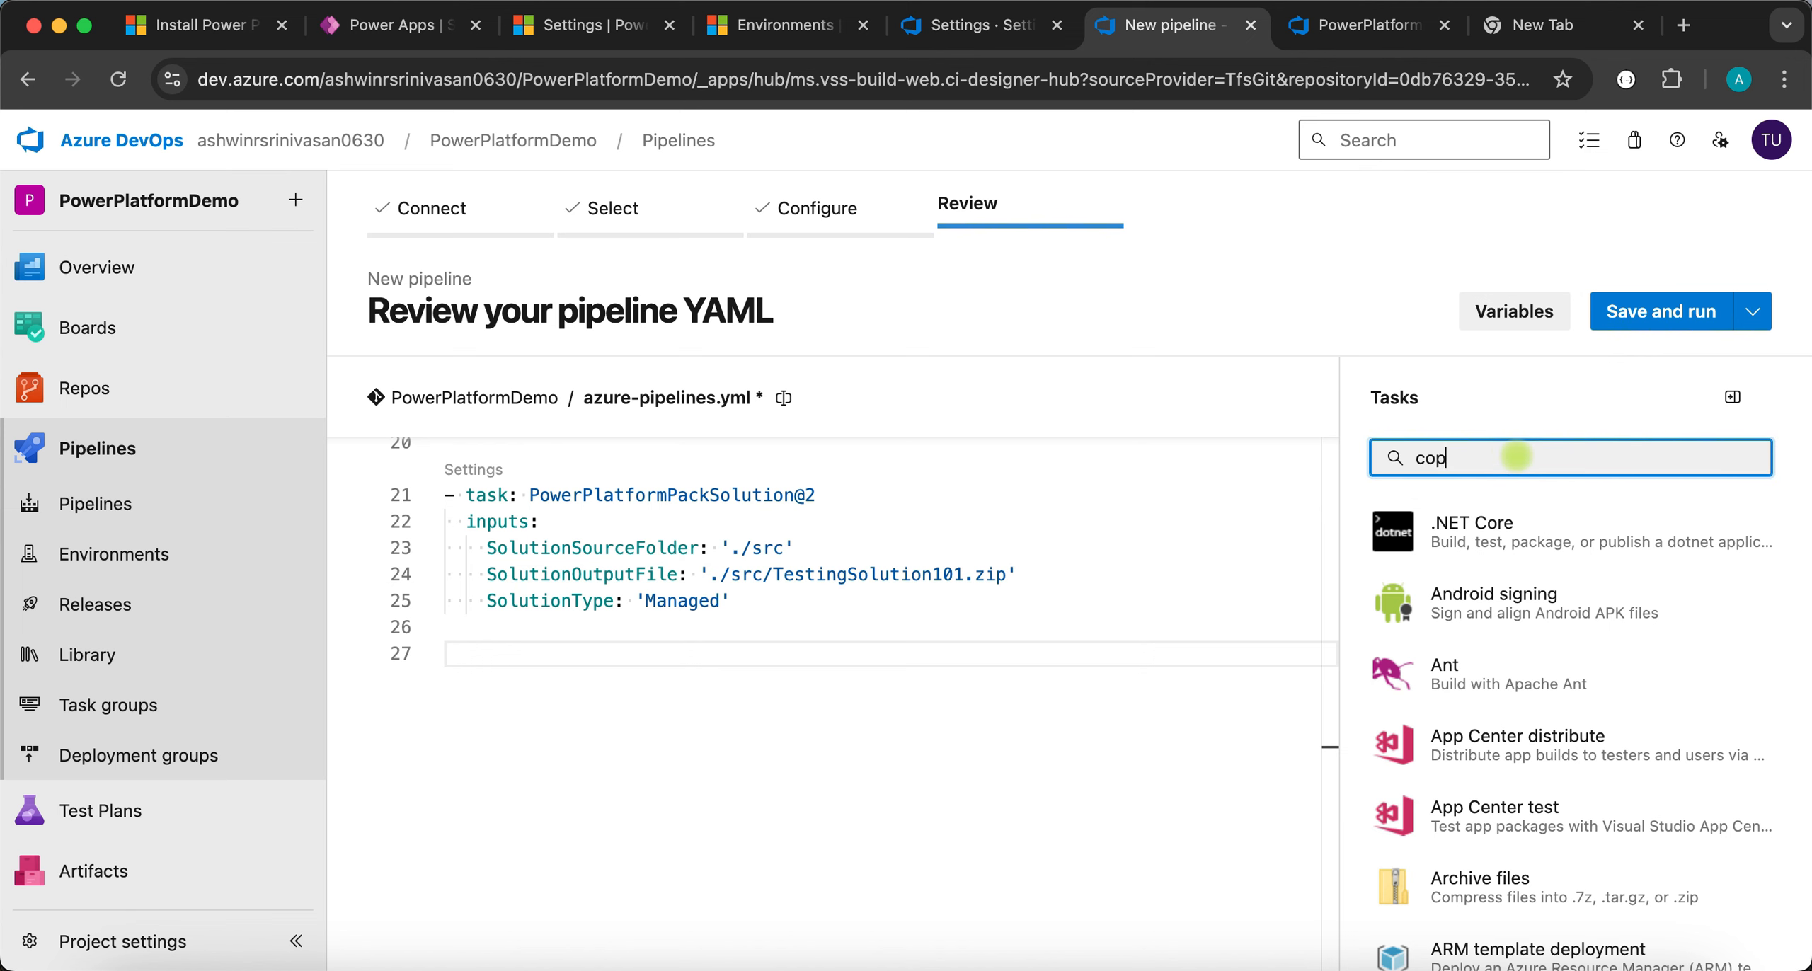
{"action": "type", "text": "y"}
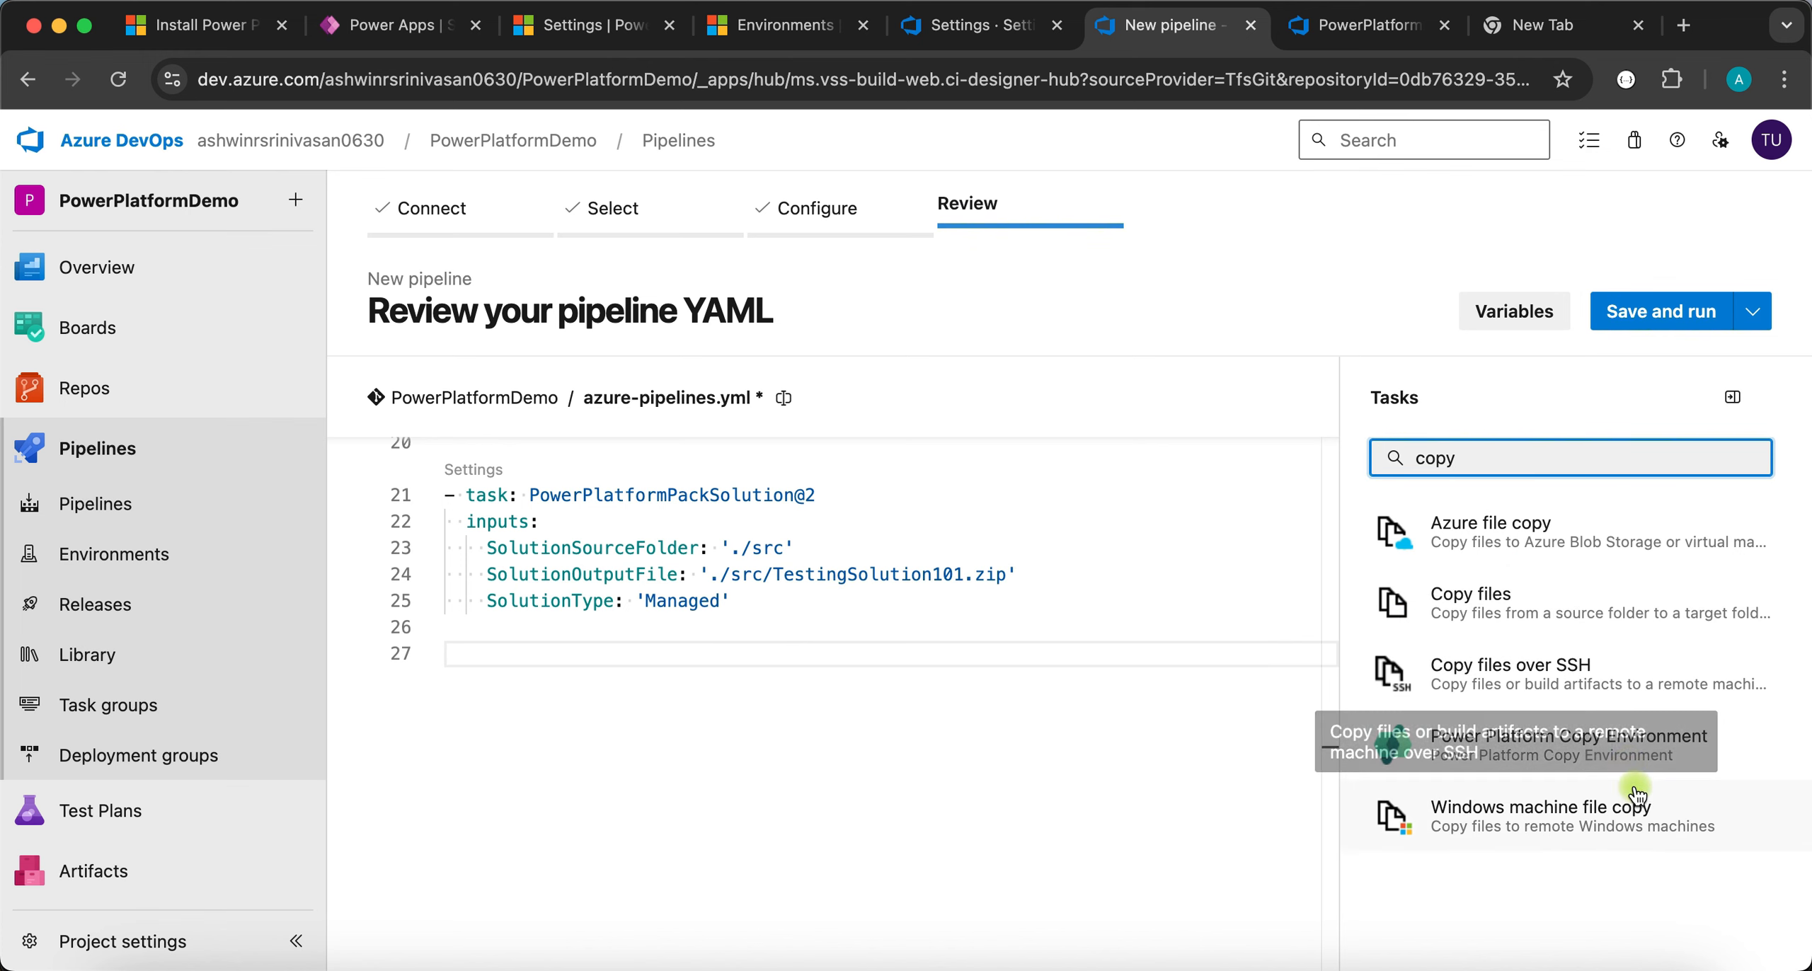
{"action": "left_click", "coordinate": [1531, 604]}
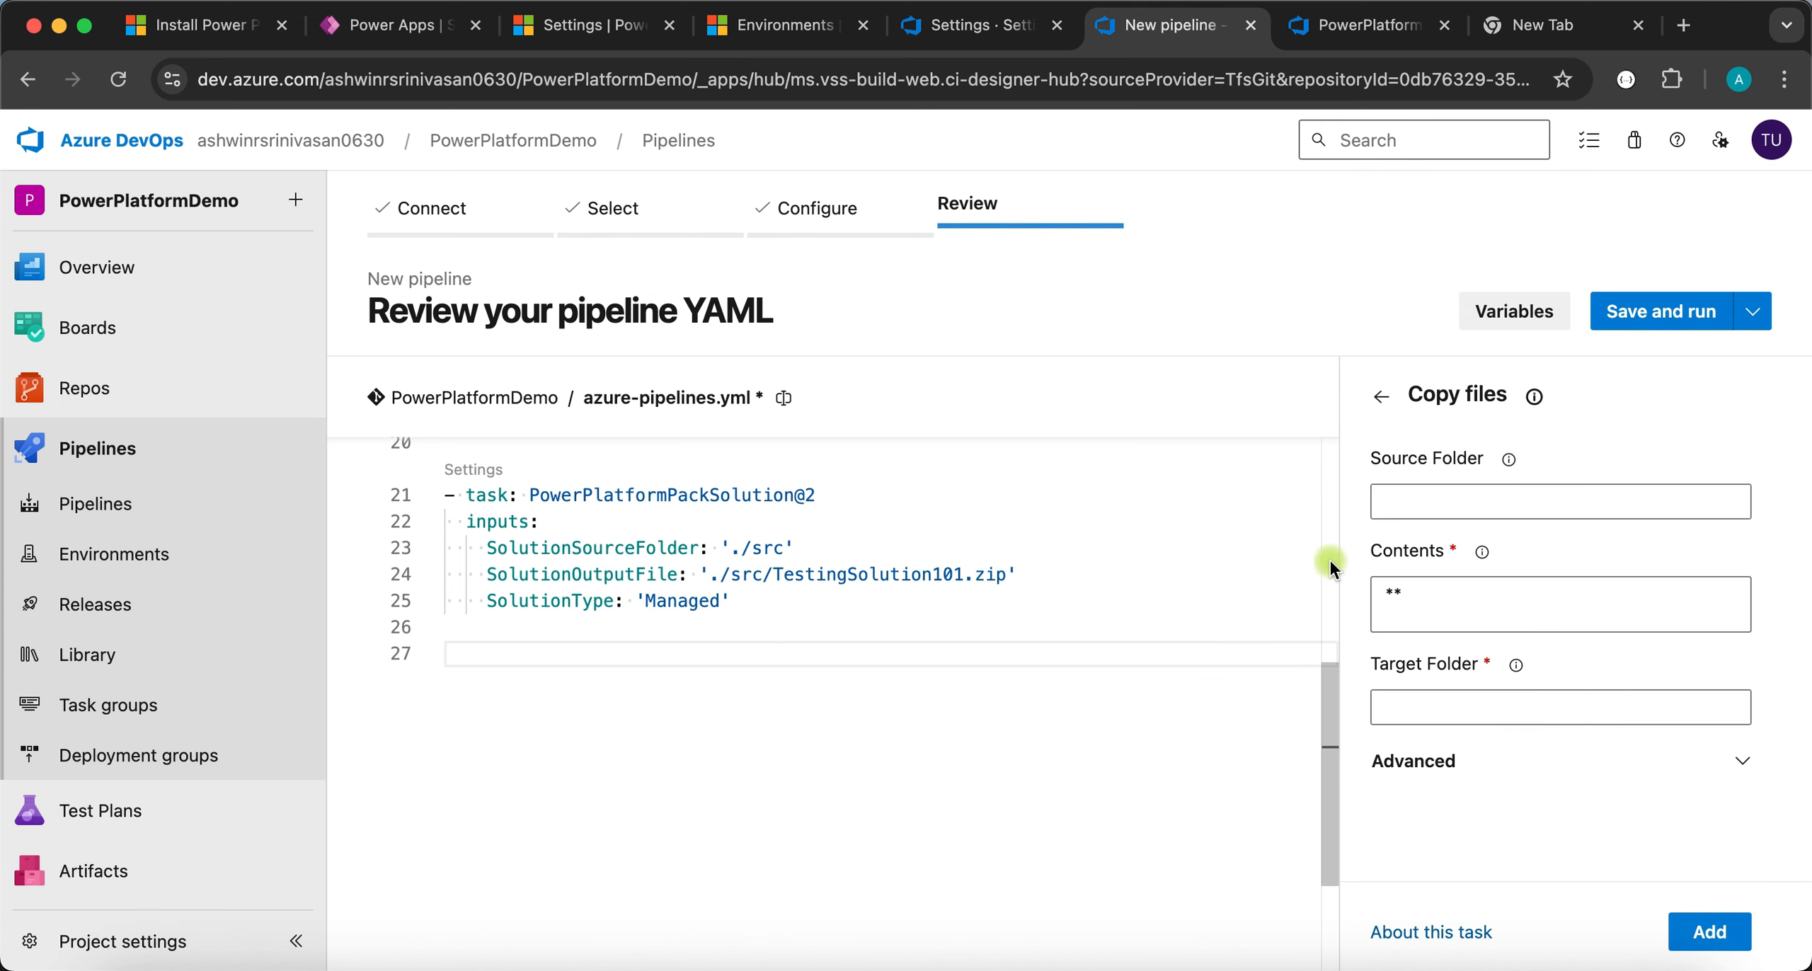
{"action": "left_click", "coordinate": [1435, 508]}
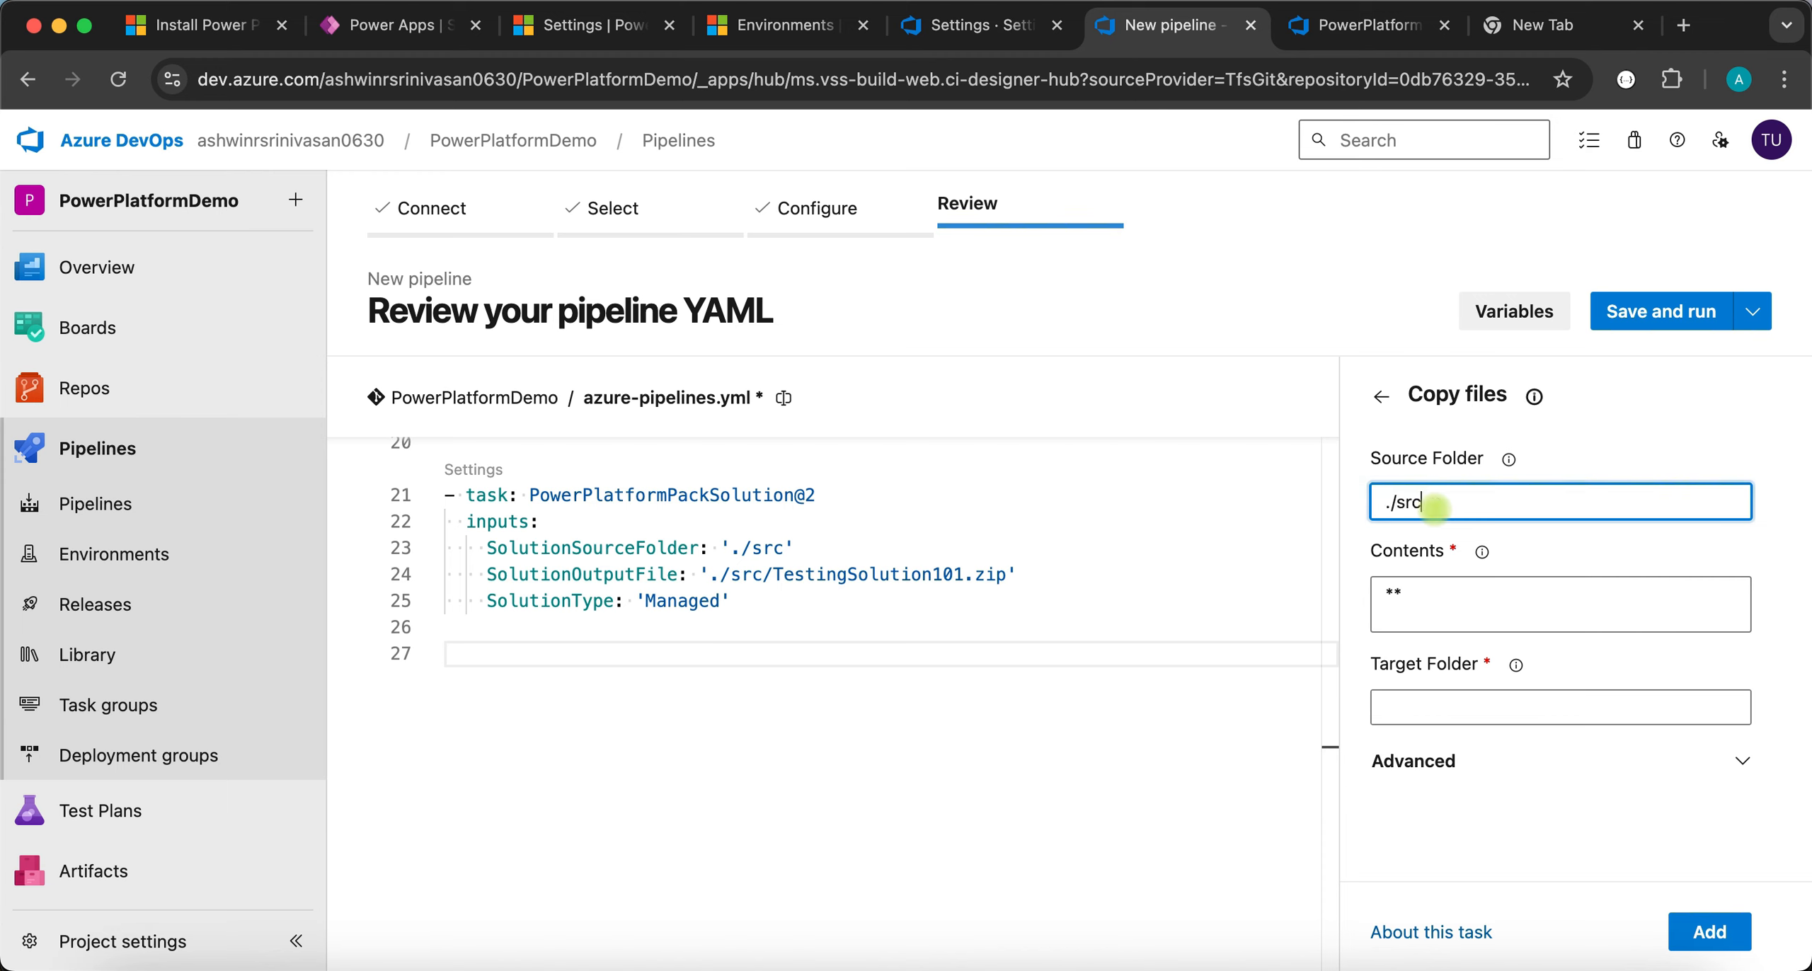
{"action": "left_click", "coordinate": [1454, 601]}
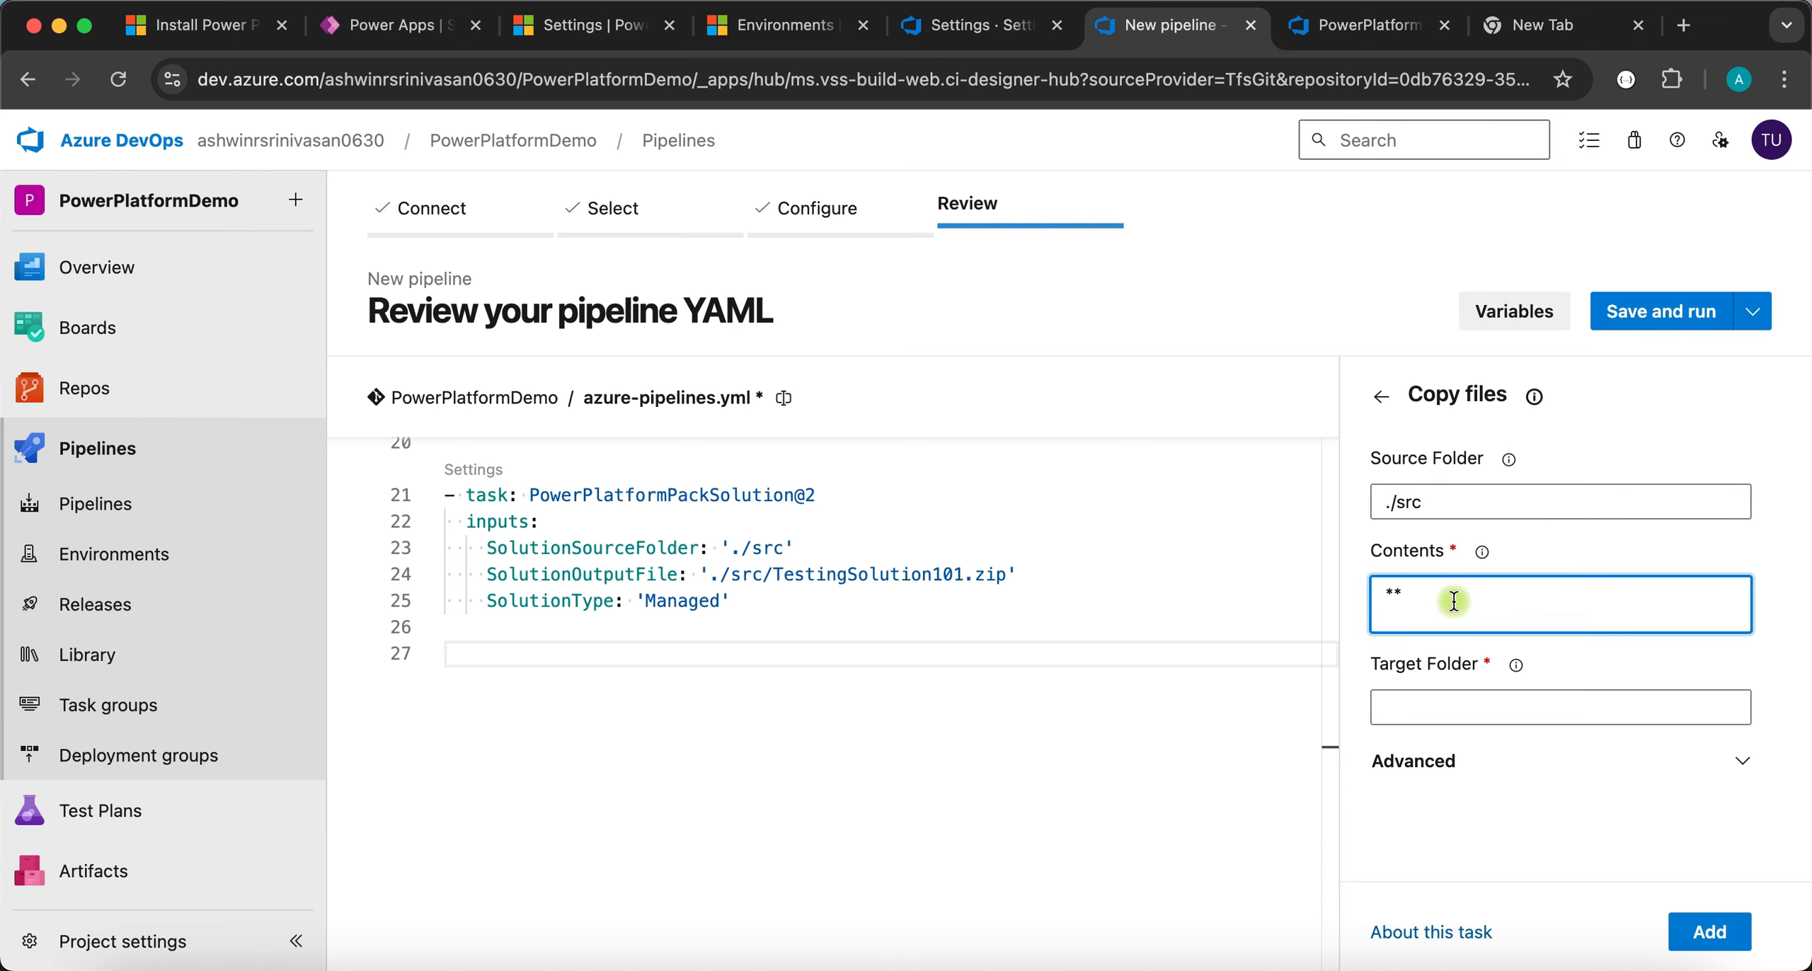
{"action": "type", "text": "TestingSolutions.zip"}
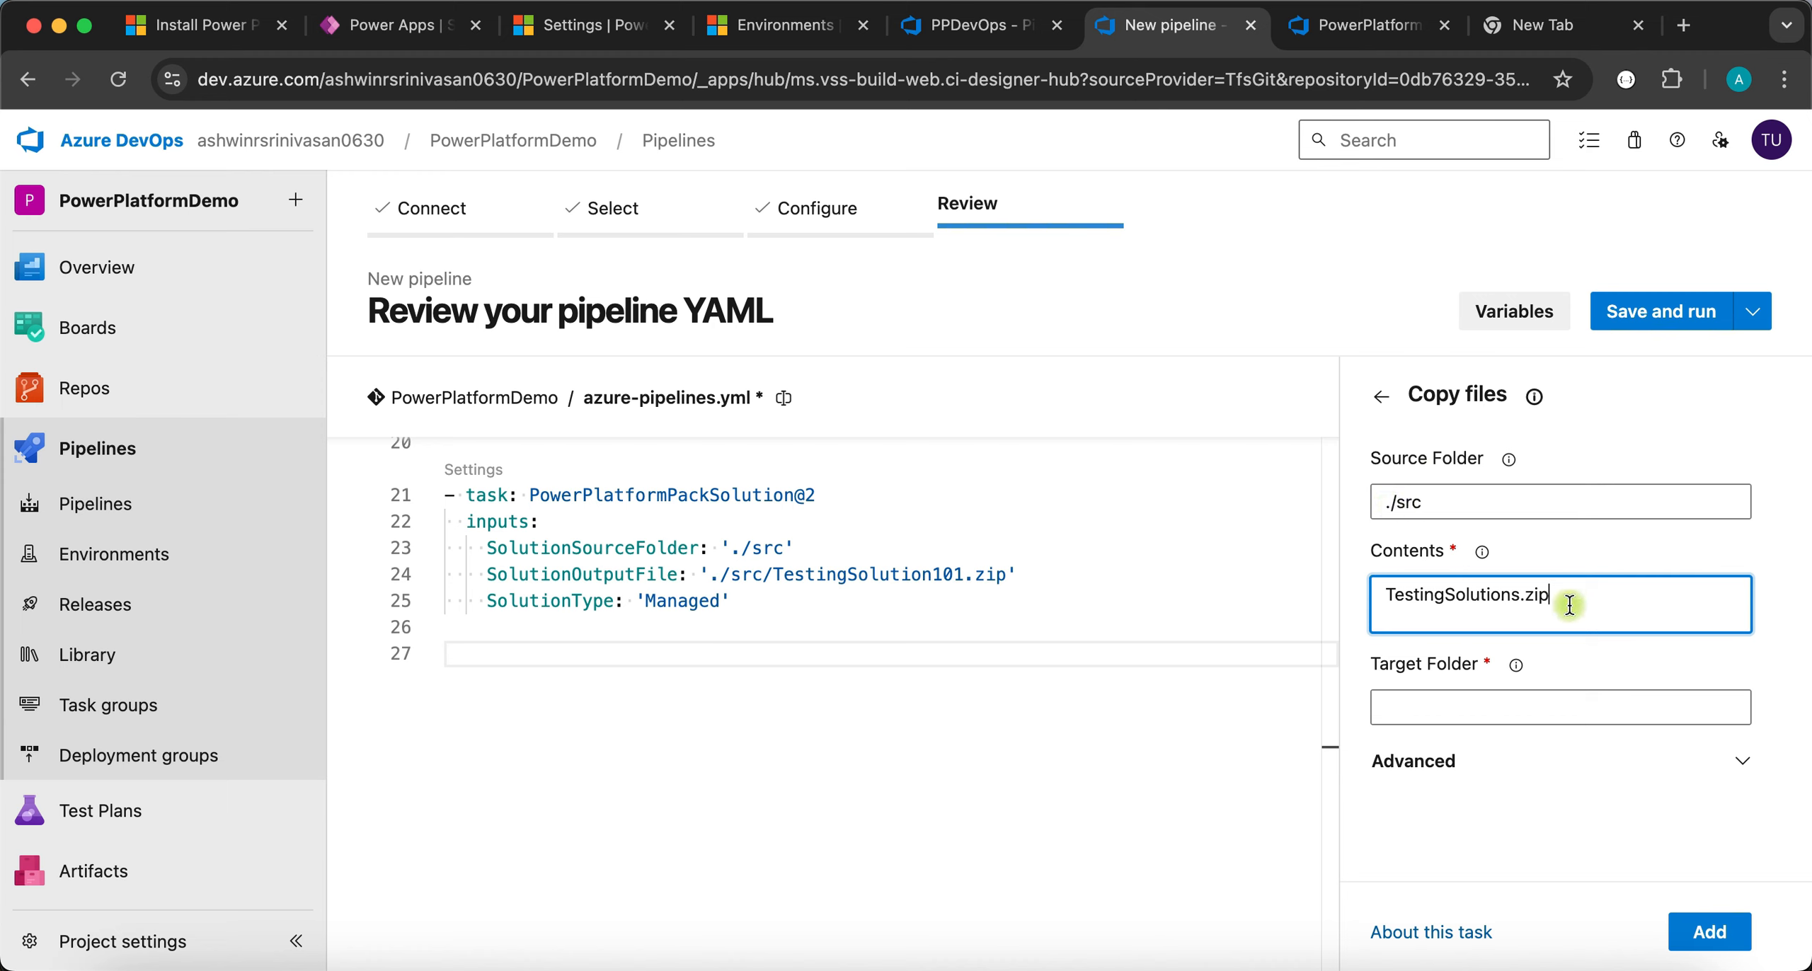
- Target $(Build.ArtifactStagingDirectory) and insert the CopyFiles@2 task into the YAML
{"action": "left_click", "coordinate": [1421, 707]}
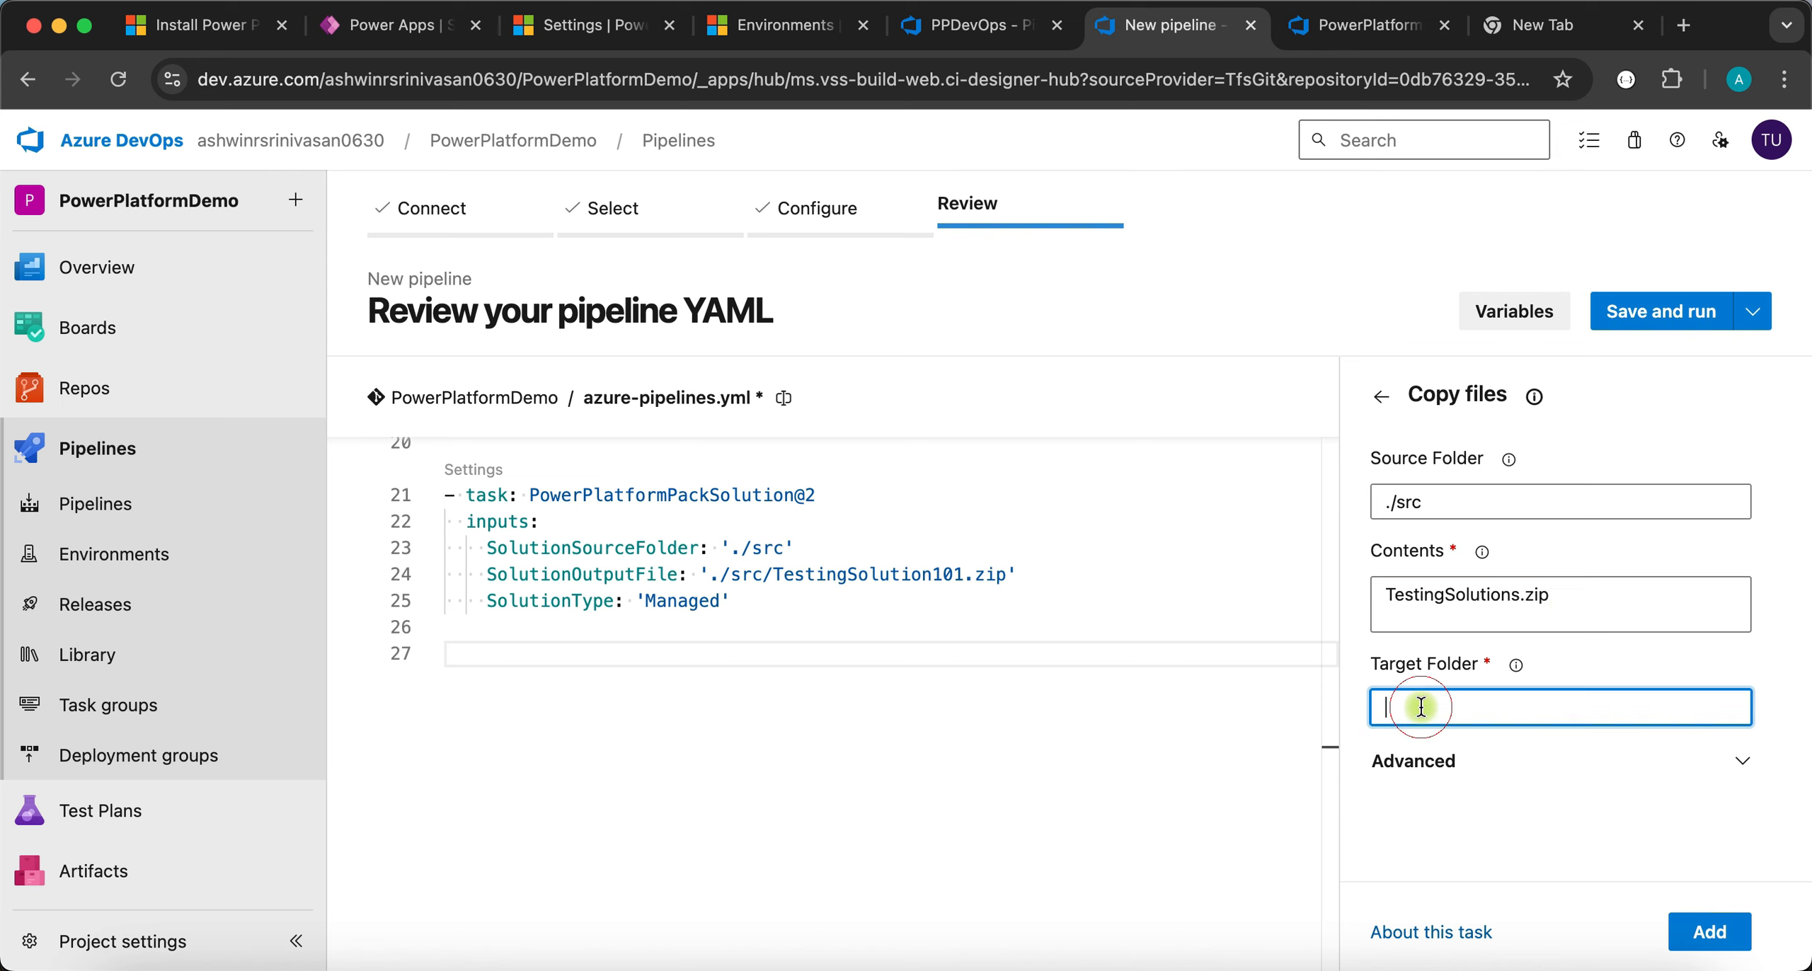
{"action": "key", "text": "super+v"}
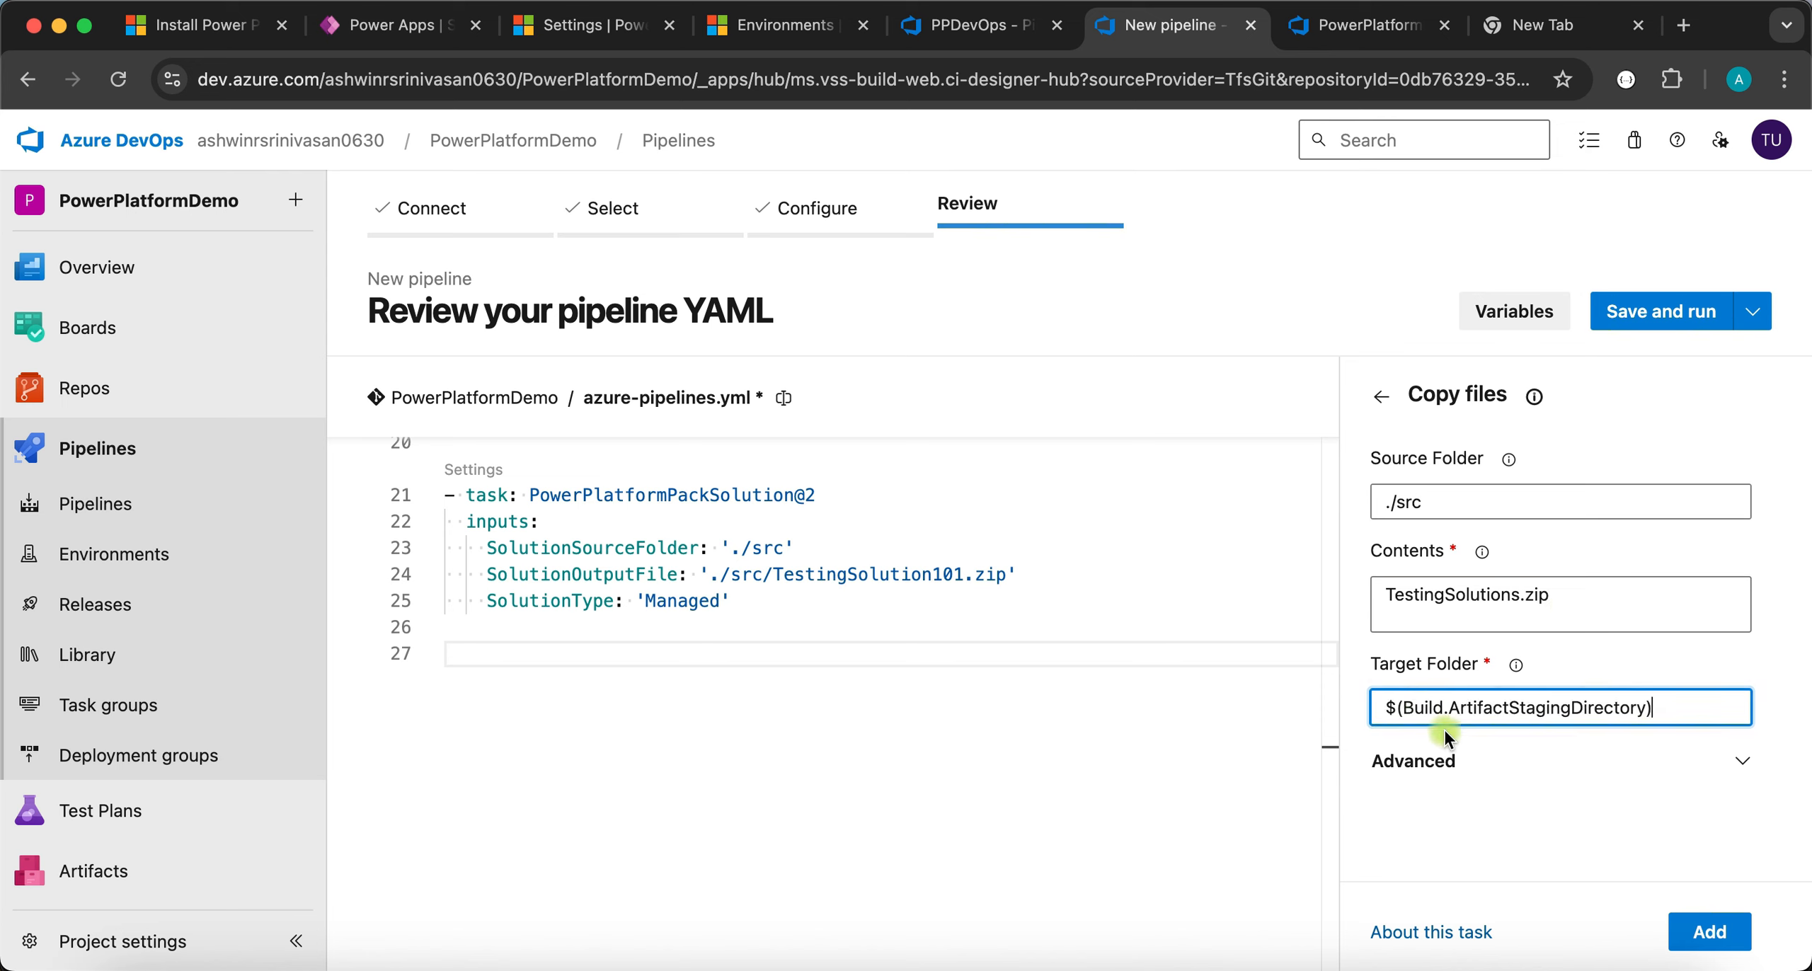
{"action": "scroll", "coordinate": [1578, 758], "scroll_direction": "down", "scroll_amount": 1}
{"action": "left_click", "coordinate": [1578, 757]}
{"action": "scroll", "coordinate": [1522, 729], "scroll_direction": "down", "scroll_amount": 5}
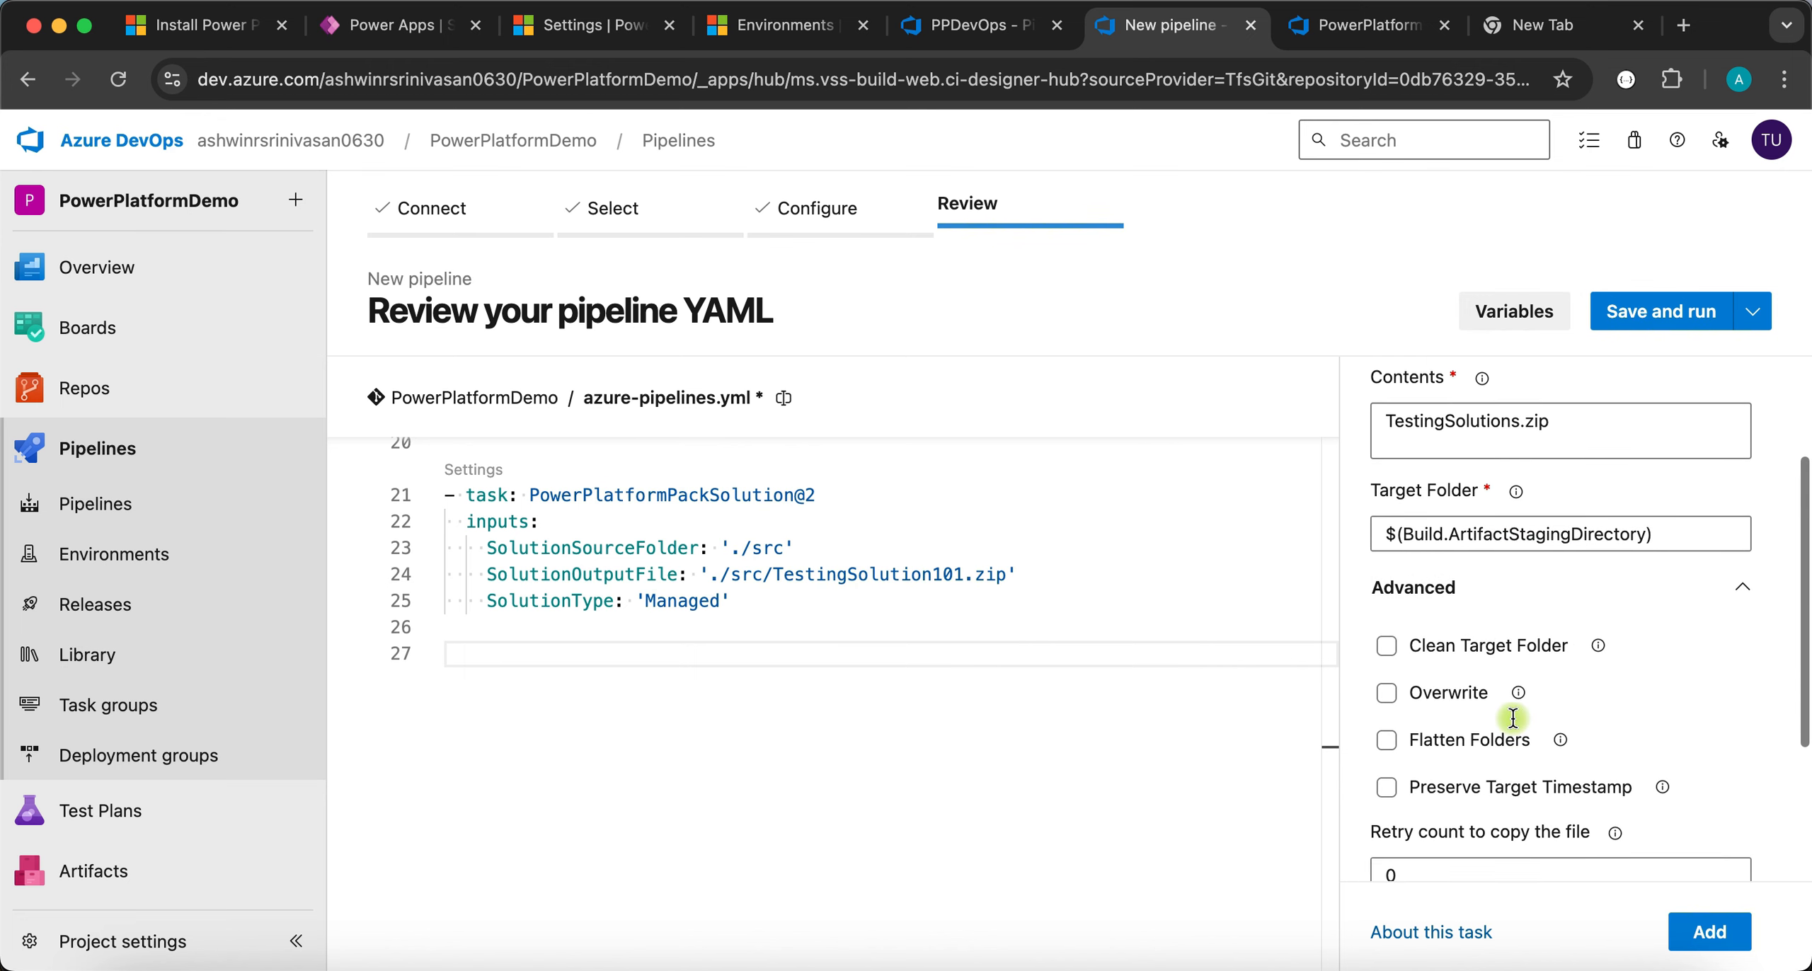
{"action": "left_click", "coordinate": [1703, 927]}
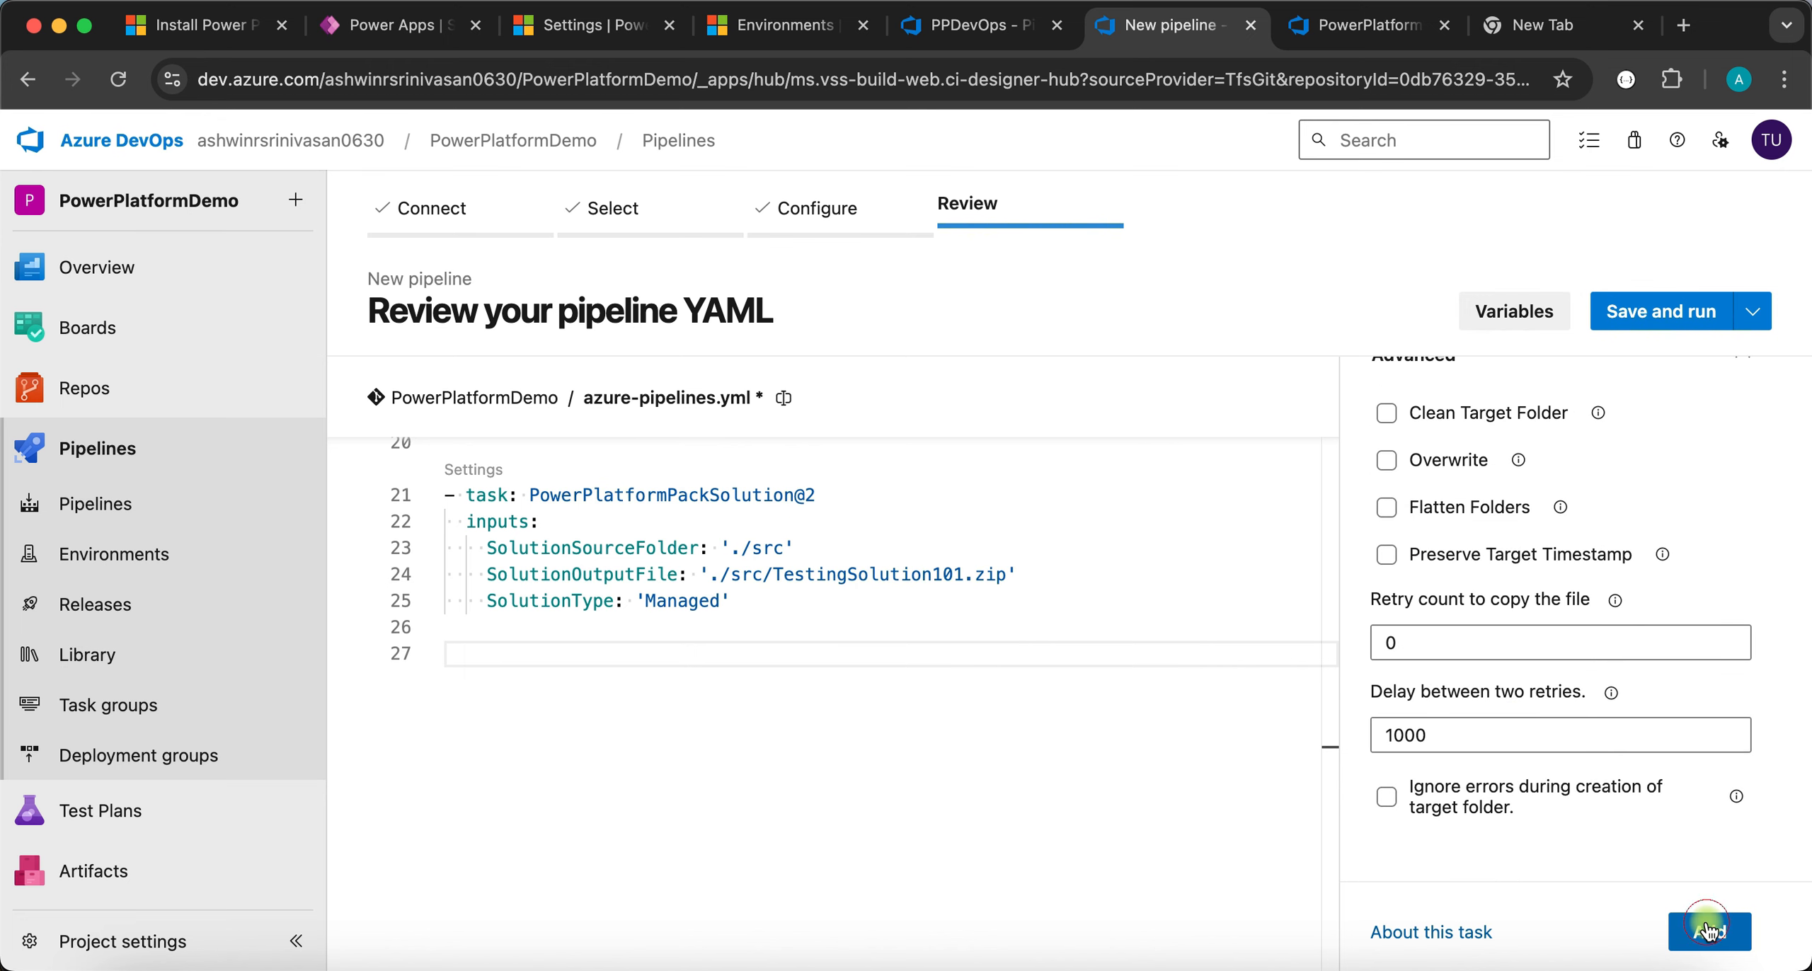
{"action": "left_click", "coordinate": [577, 826]}
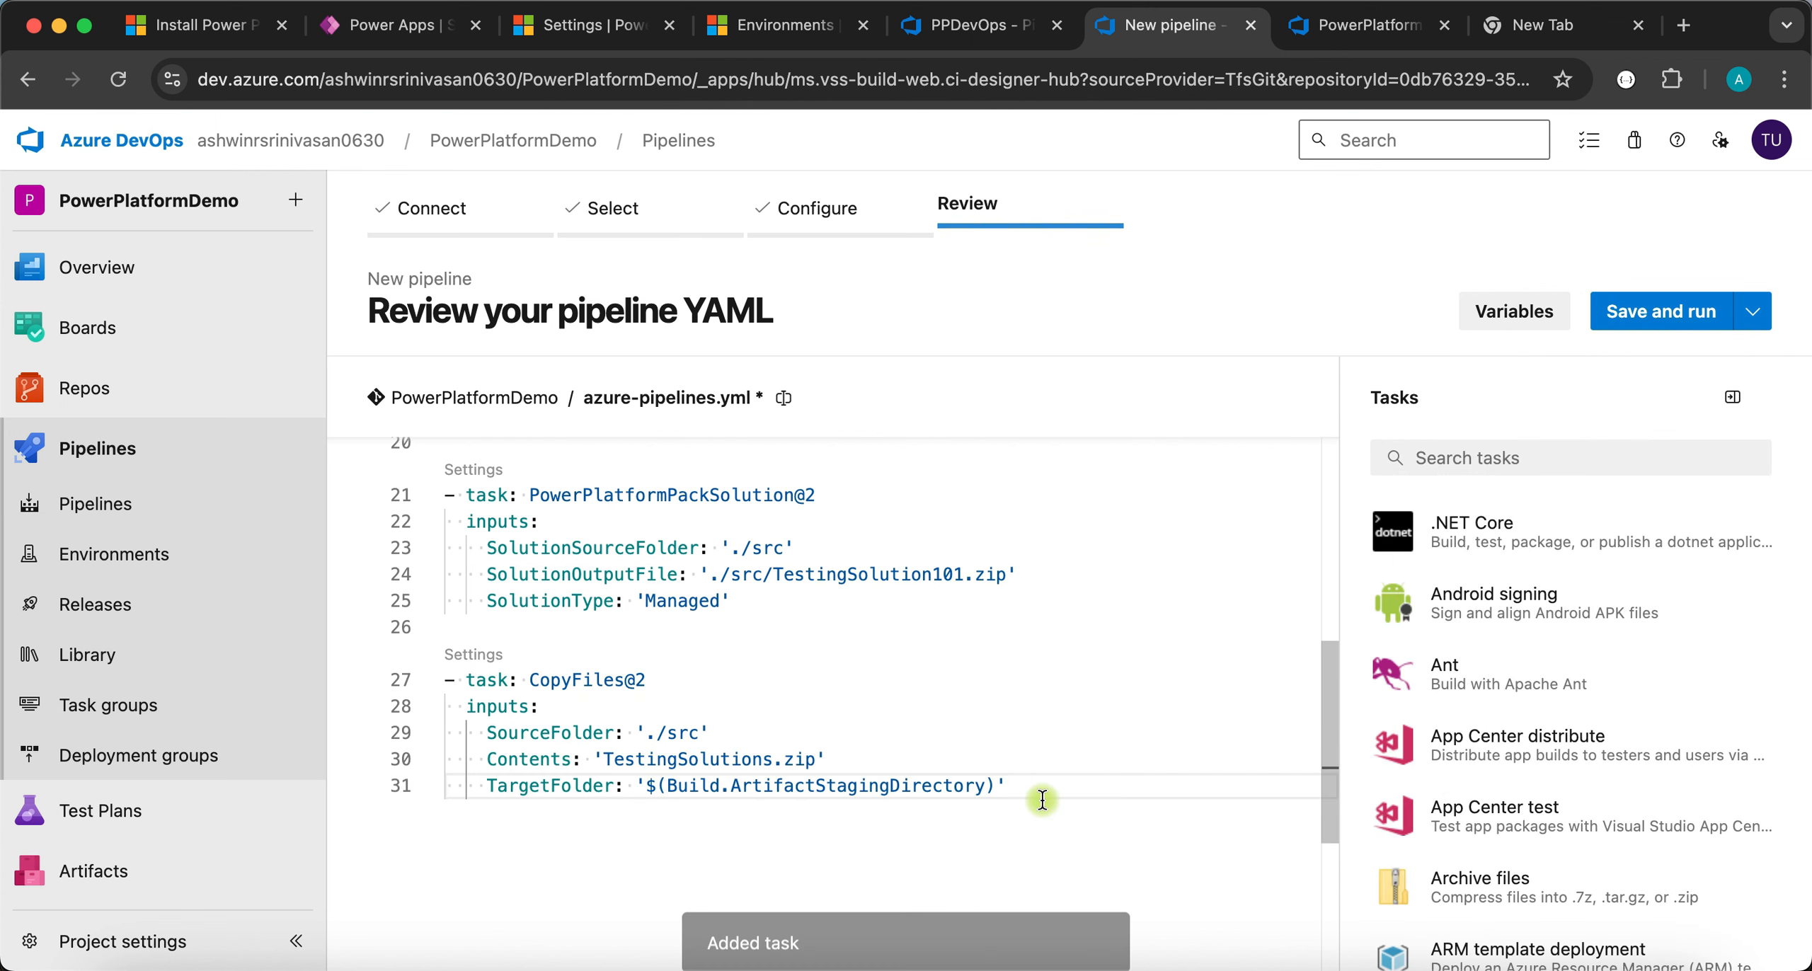
{"action": "key", "text": "Return"}
{"action": "key", "text": "Return"}
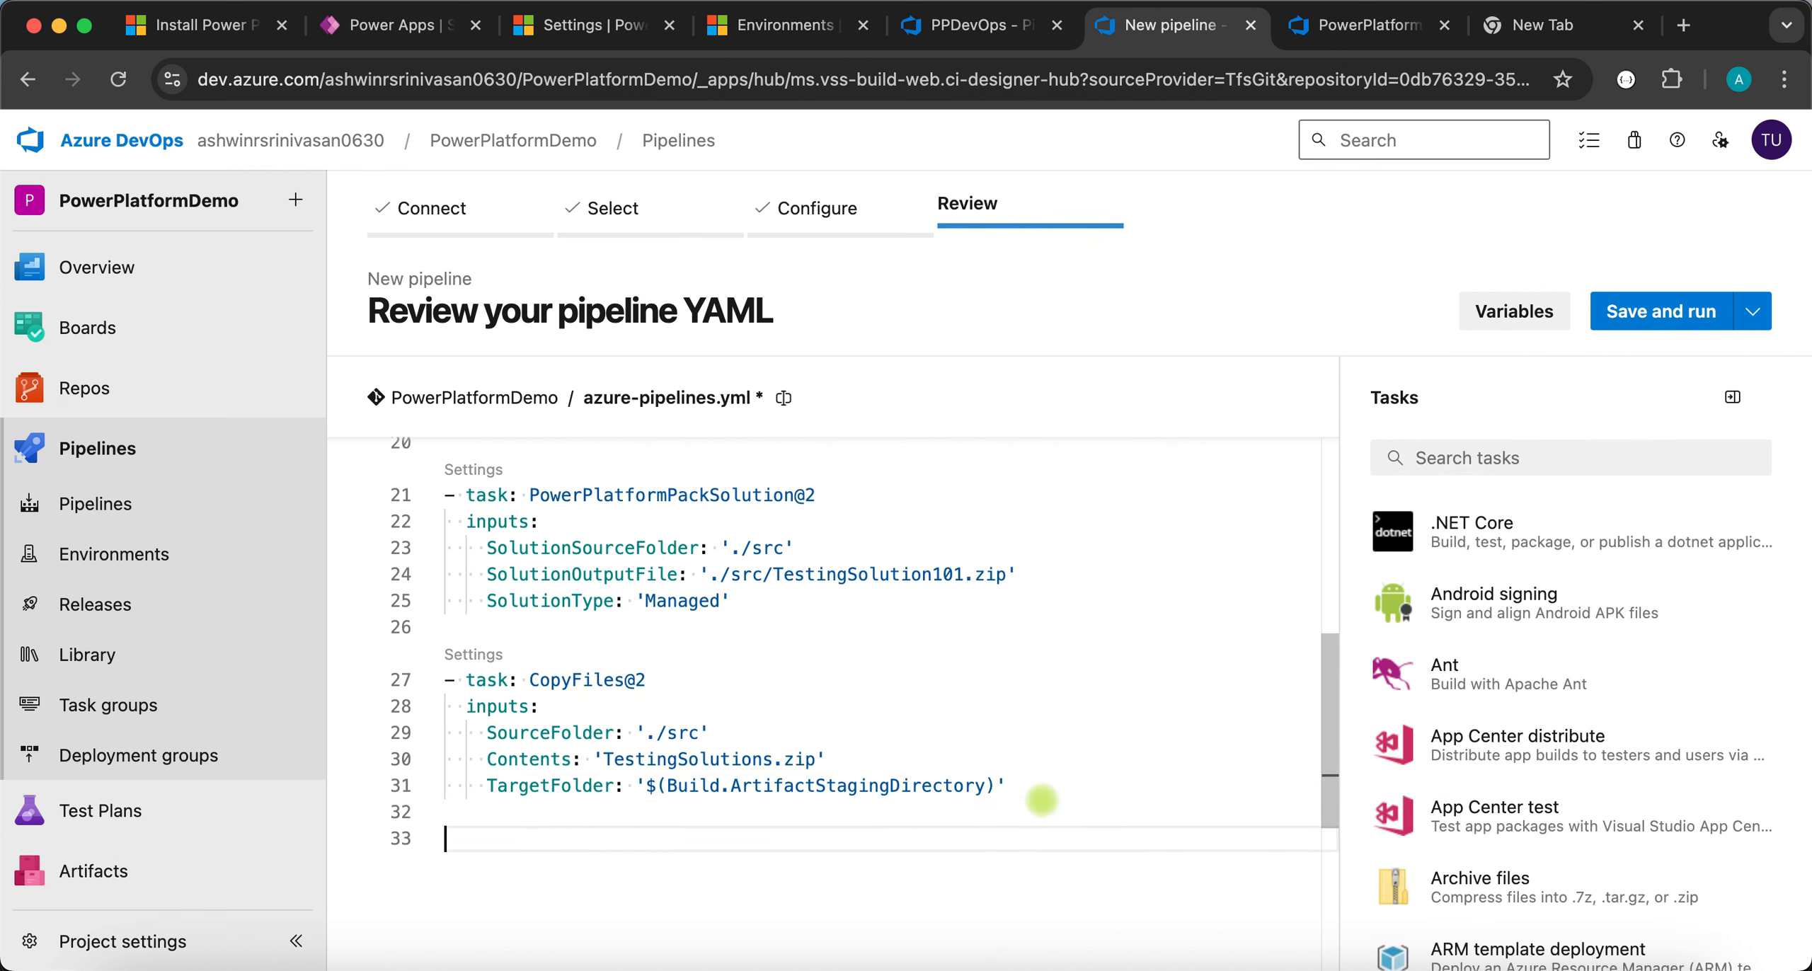
- Add a Publish build artifacts task publishing the staging directory as artifact 'drop'
{"action": "left_click", "coordinate": [1495, 454]}
{"action": "type", "text": "publis"}
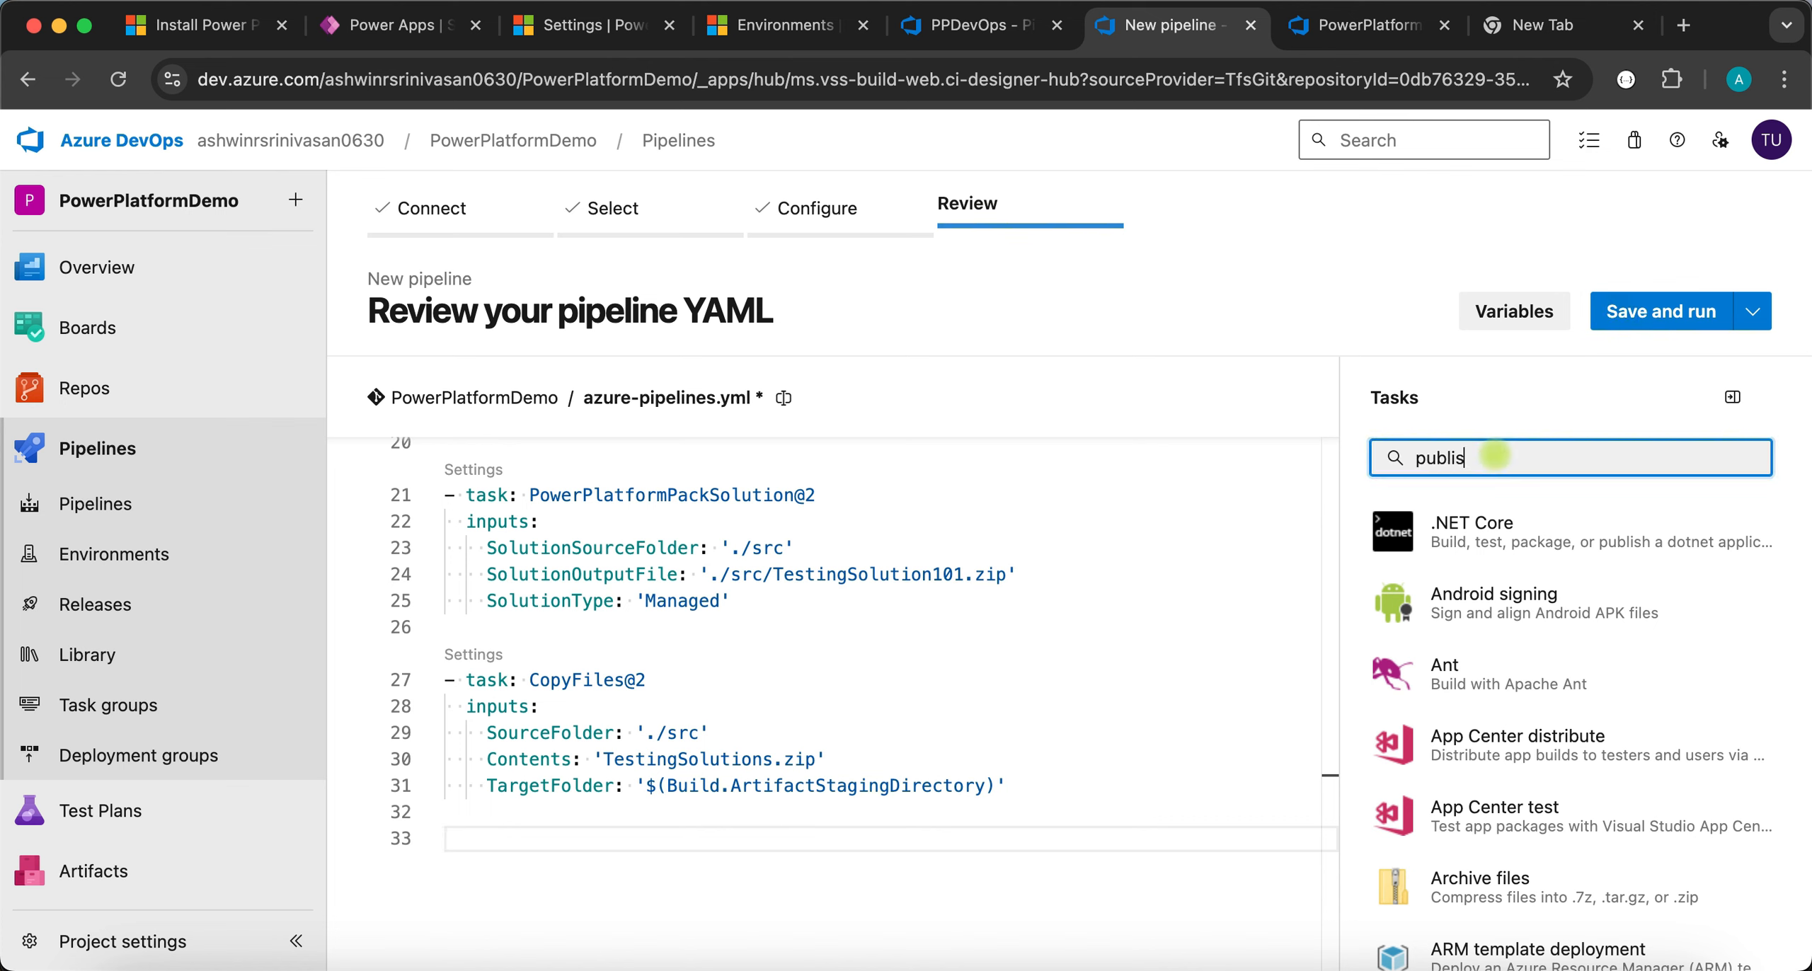
{"action": "type", "text": "g"}
{"action": "key", "text": "BackSpace"}
{"action": "type", "text": "h"}
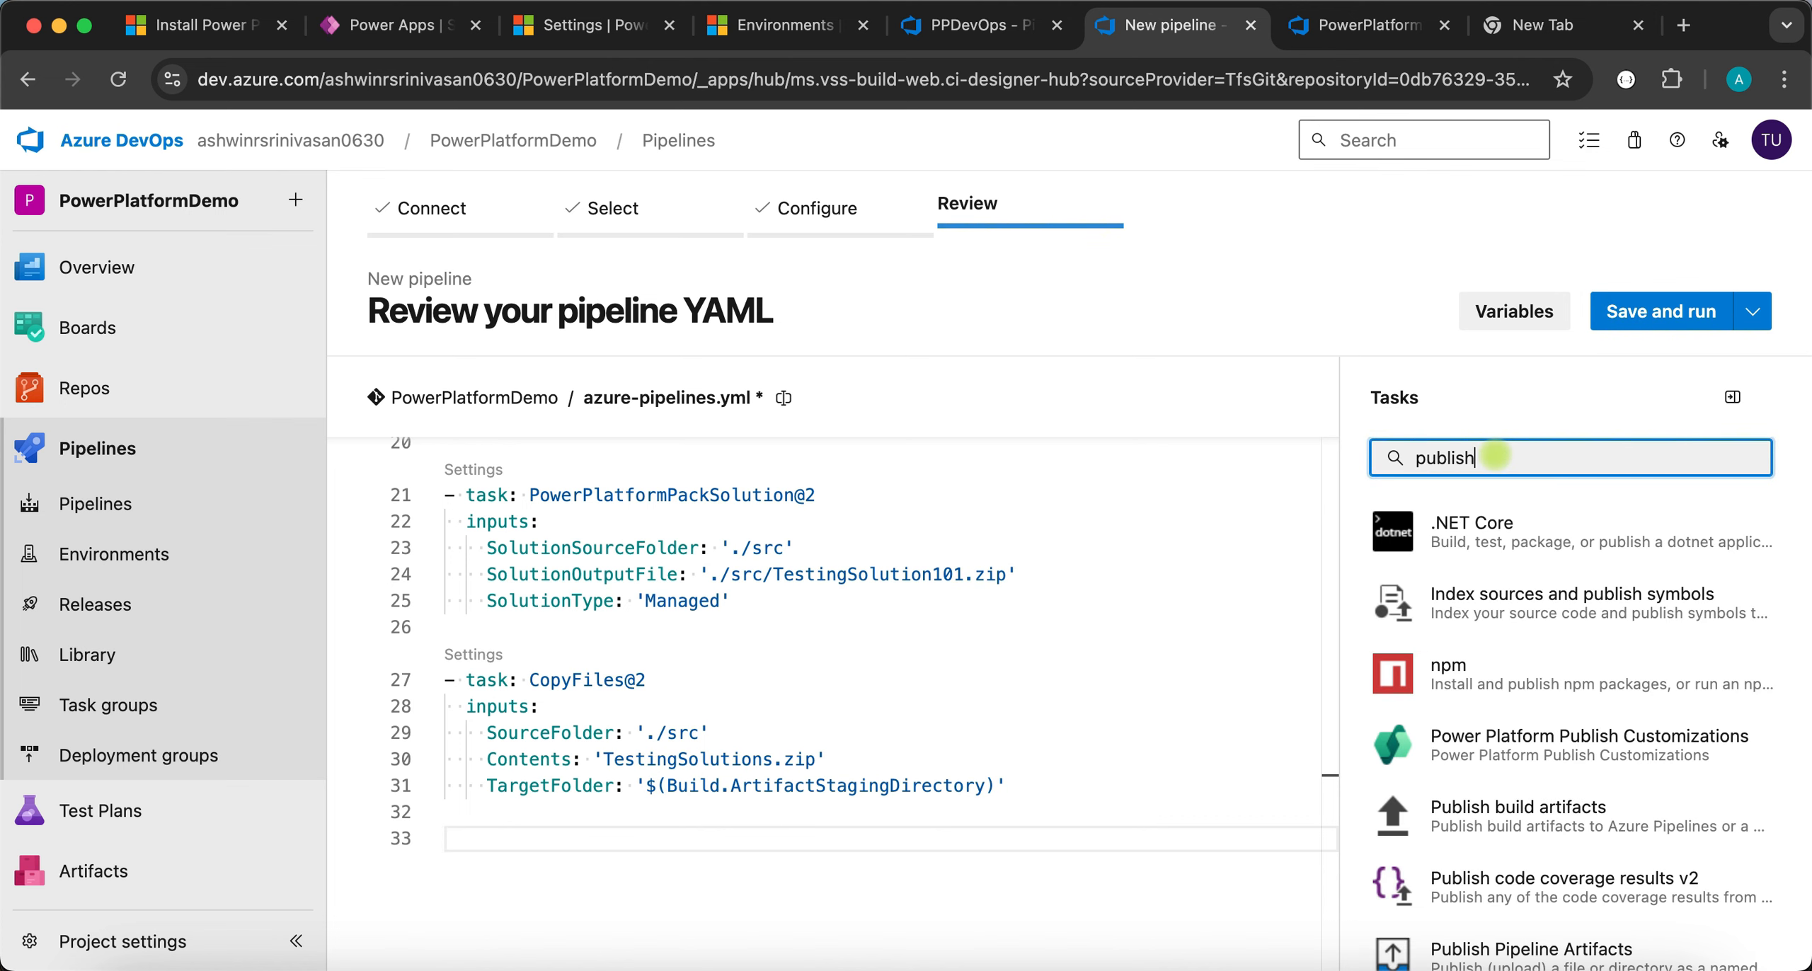
{"action": "scroll", "coordinate": [1607, 744], "scroll_direction": "down", "scroll_amount": 2}
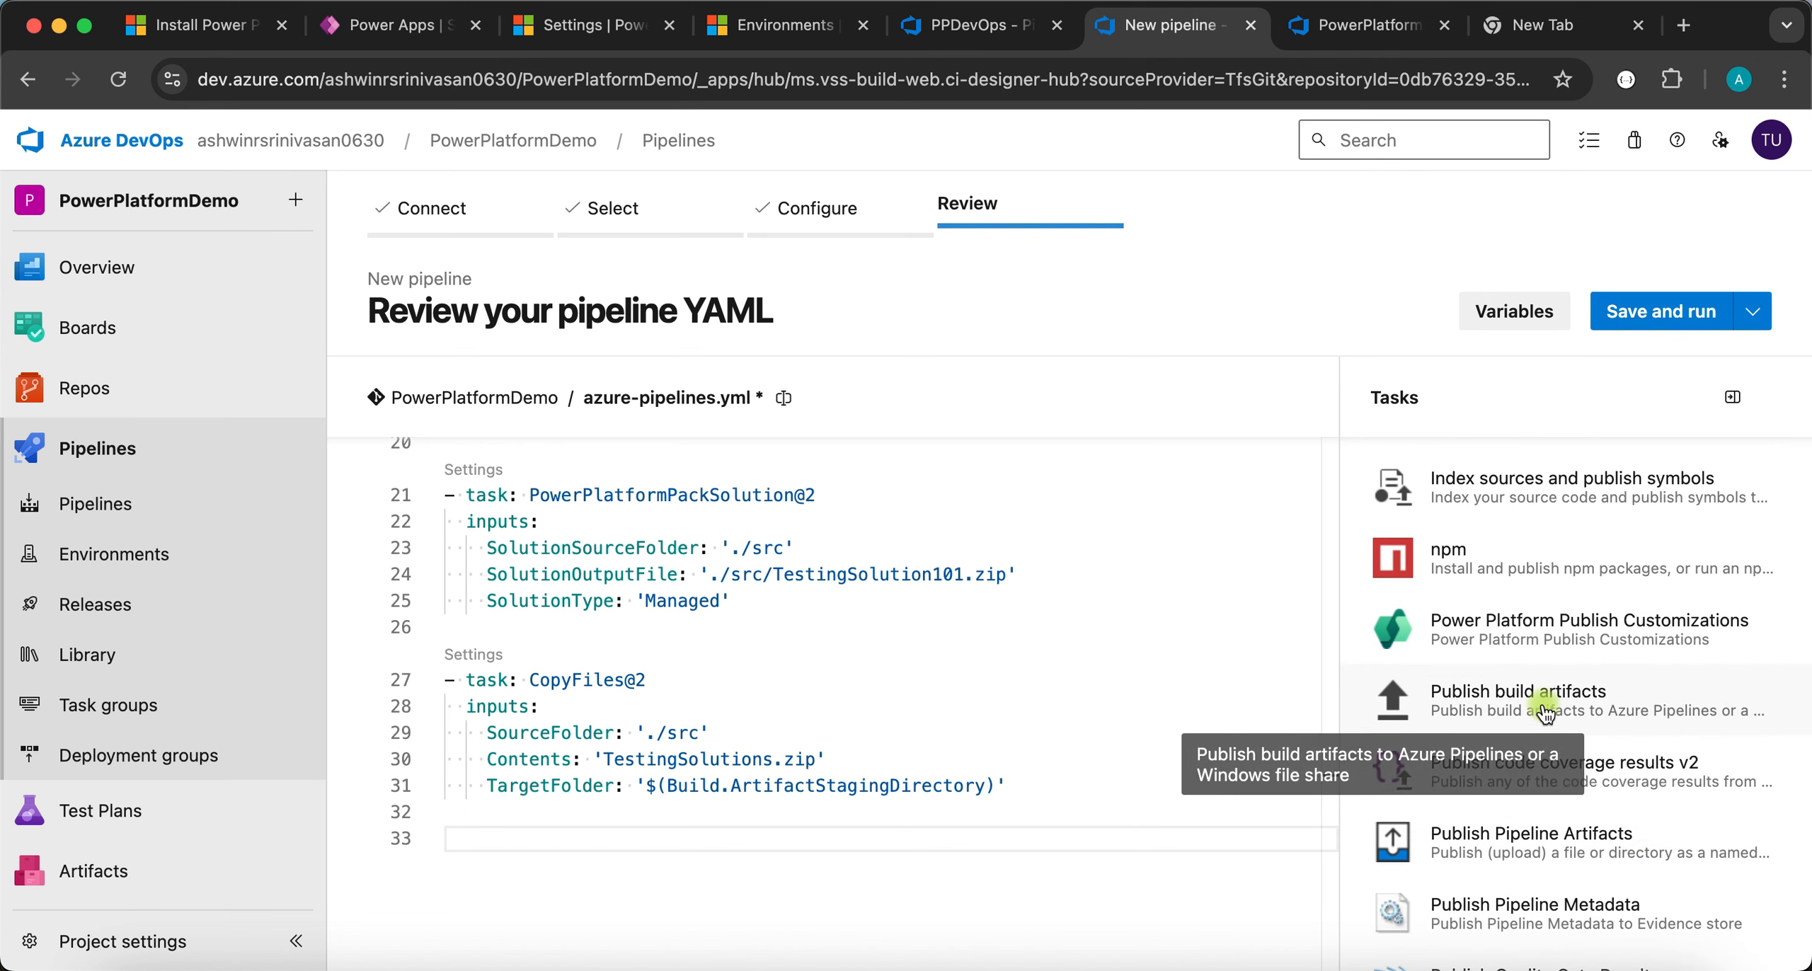
{"action": "left_click", "coordinate": [1522, 693]}
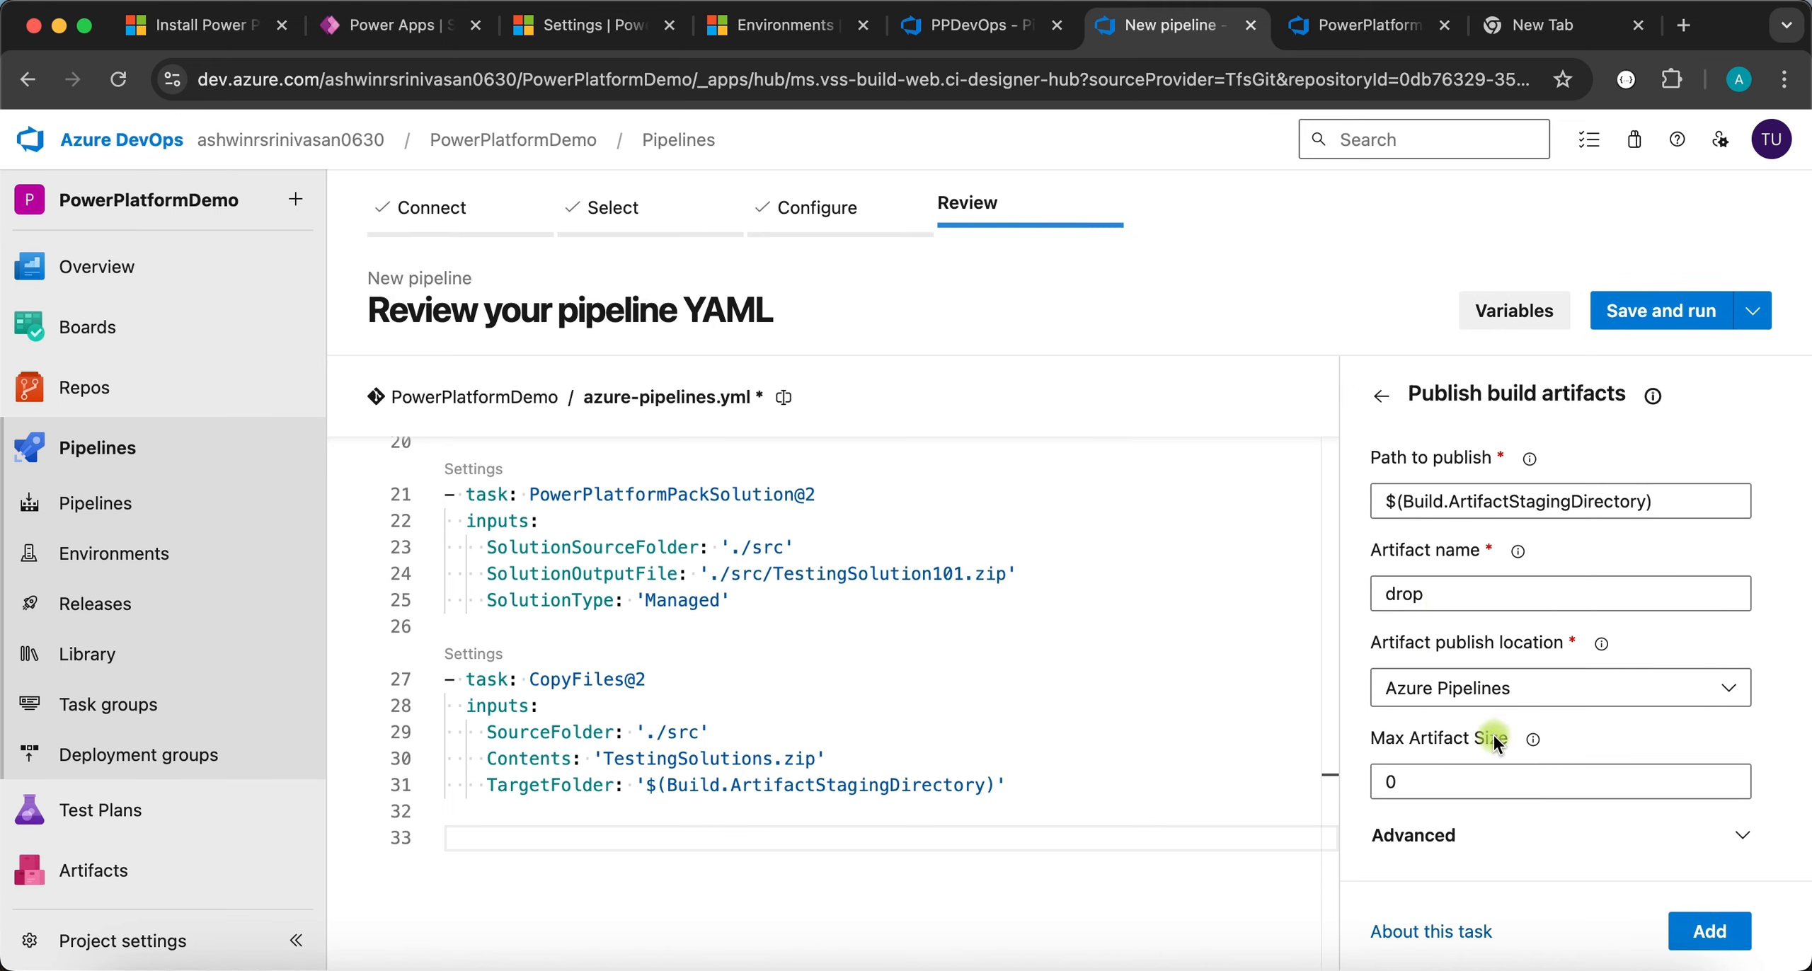
{"action": "left_click", "coordinate": [1705, 927]}
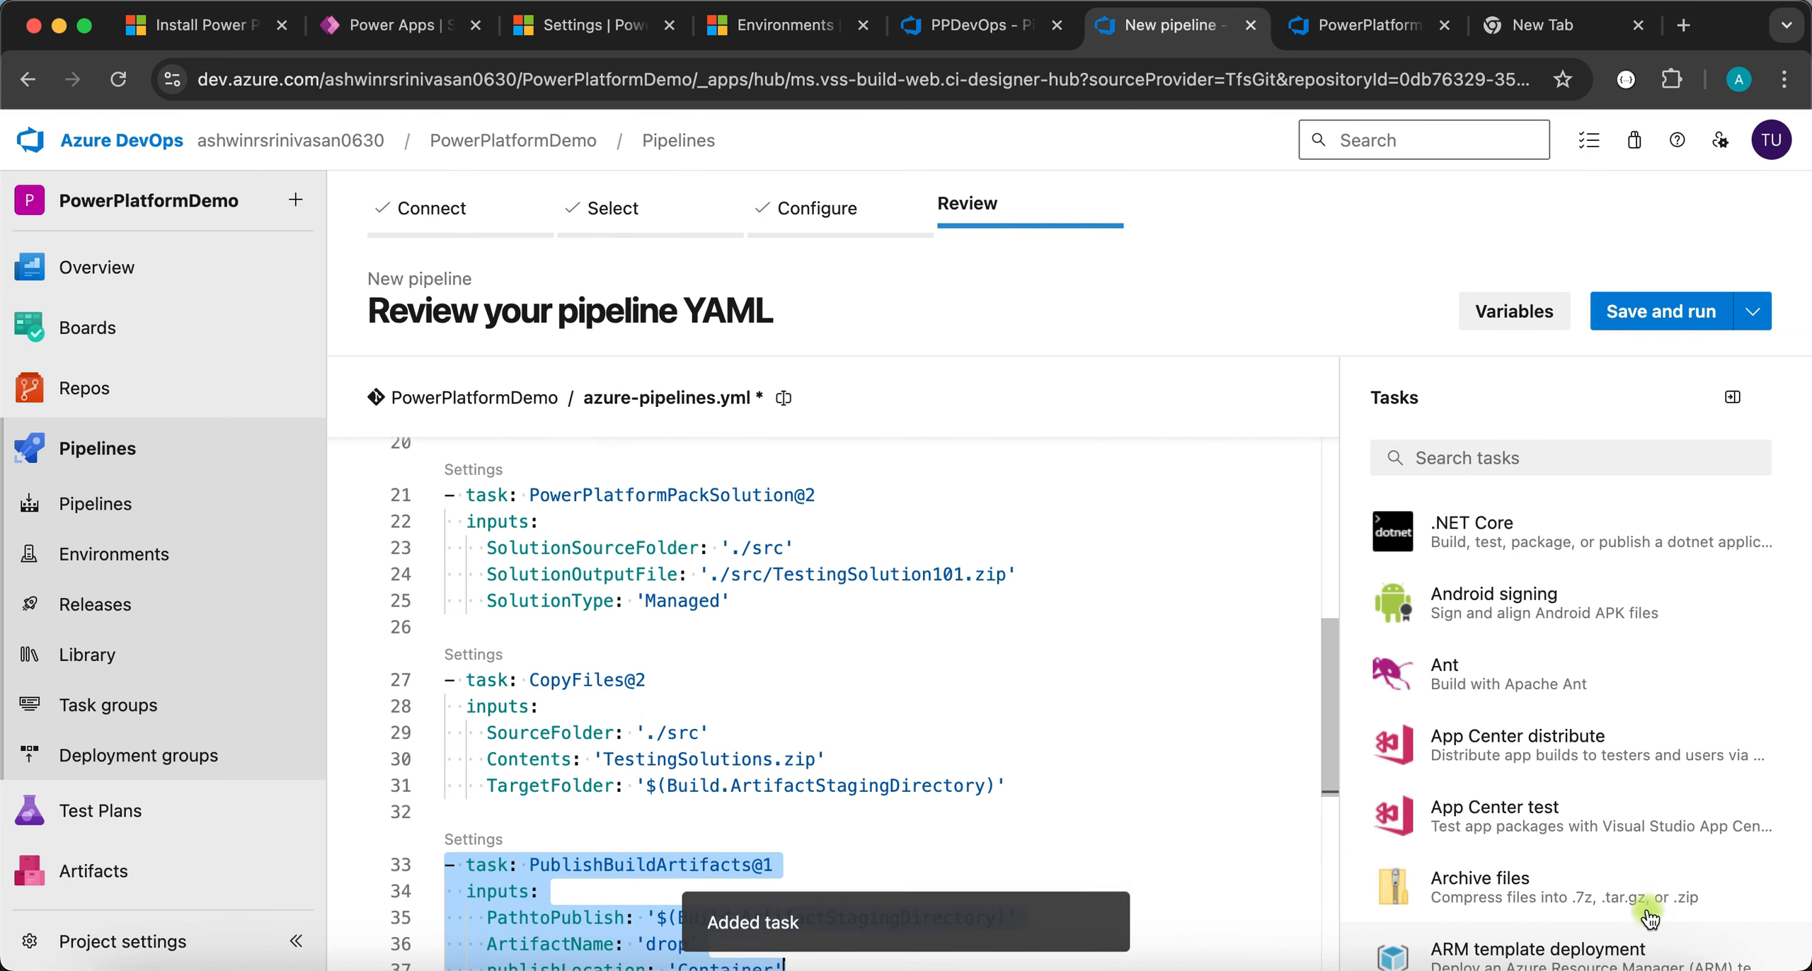
{"action": "left_click", "coordinate": [589, 809]}
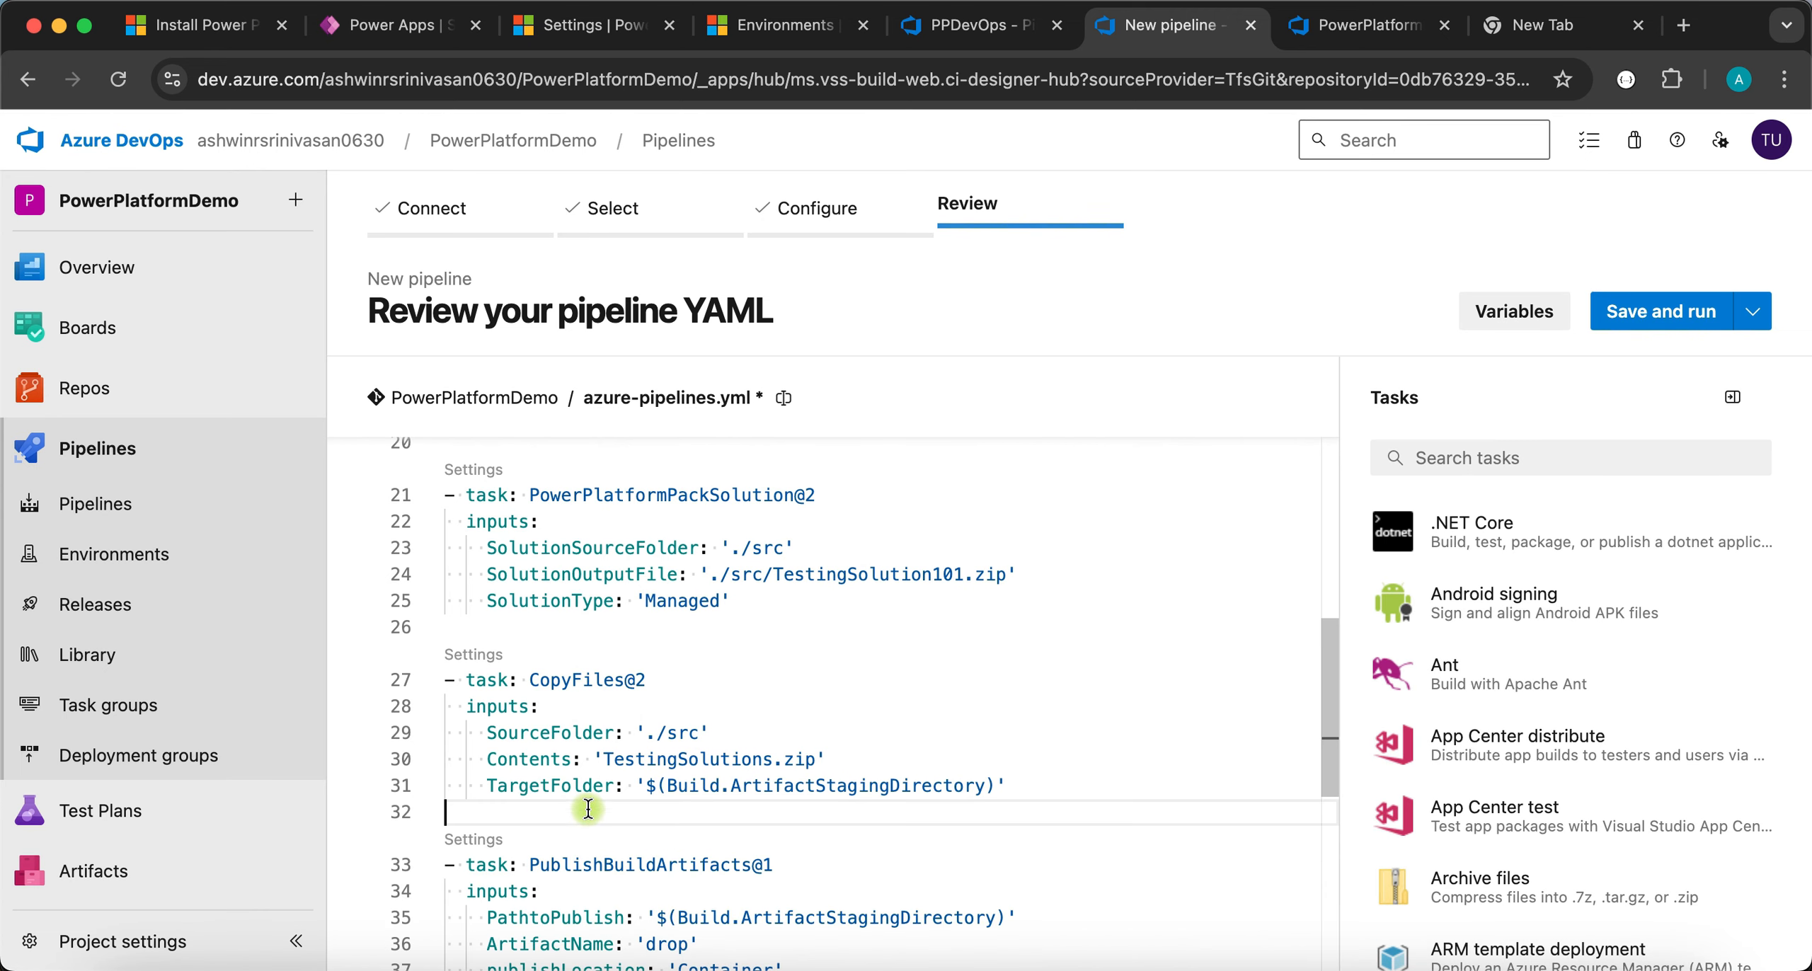
{"action": "left_click", "coordinate": [1678, 322]}
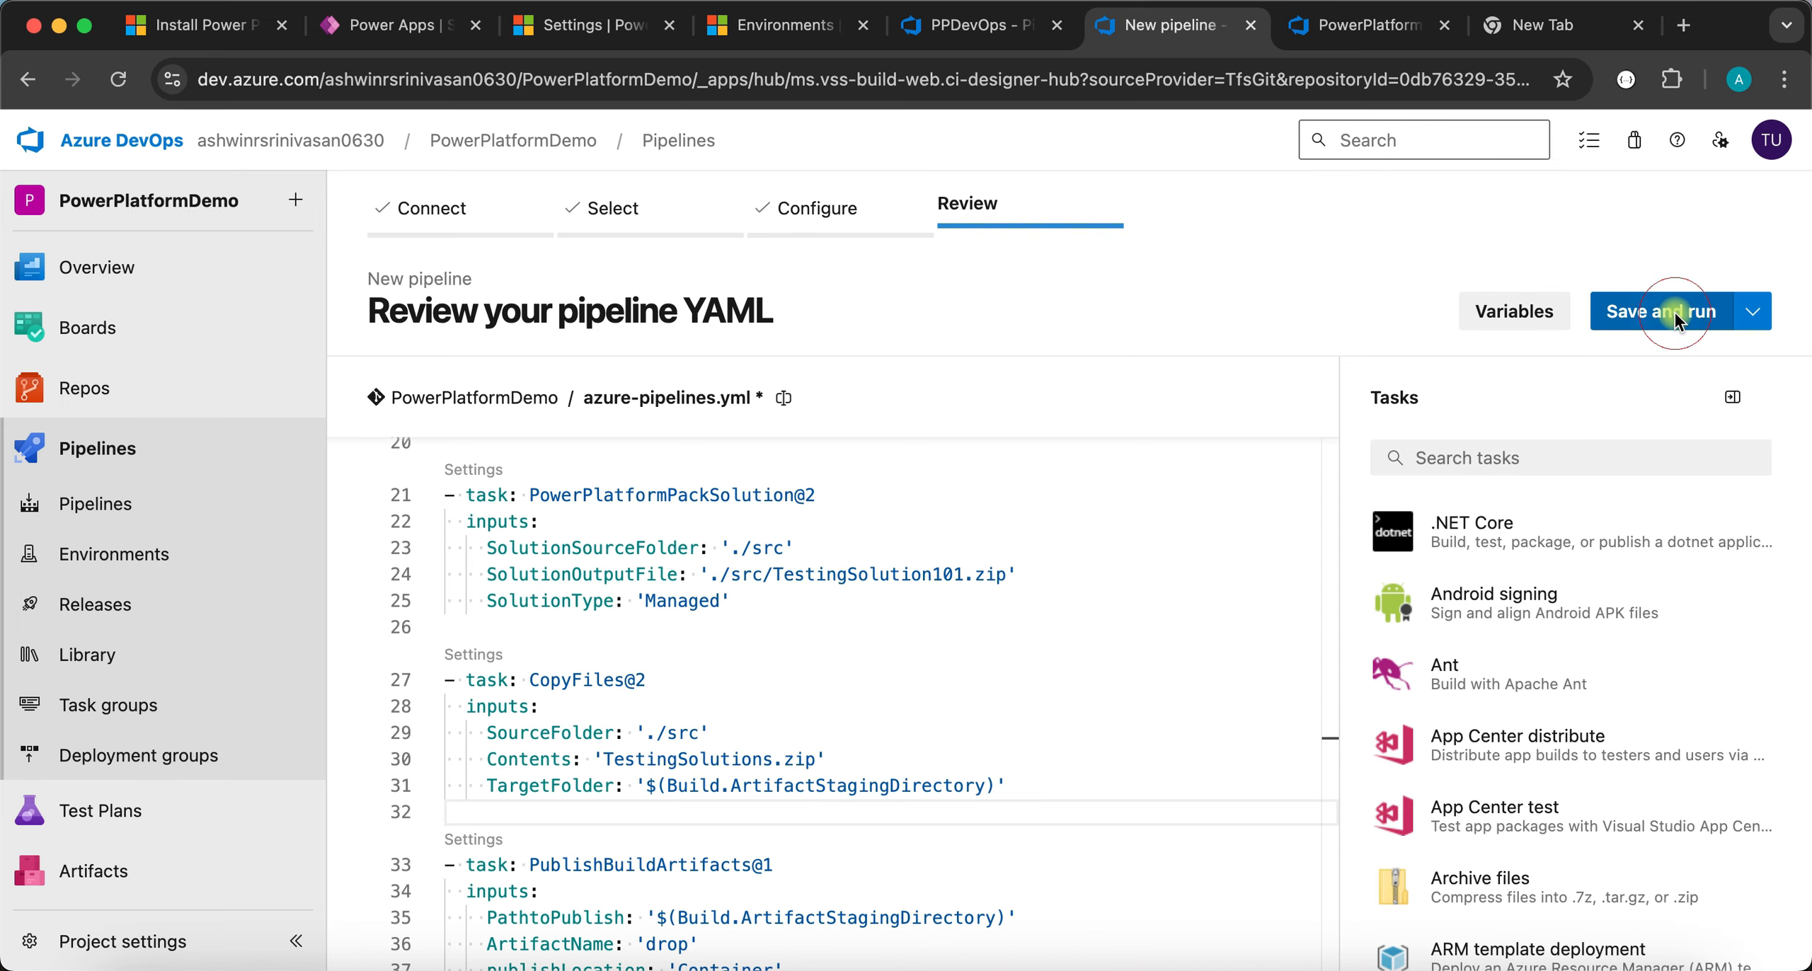
- Save and run the pipeline, then review each step's log in run 20240905.1
{"action": "left_click", "coordinate": [1676, 928]}
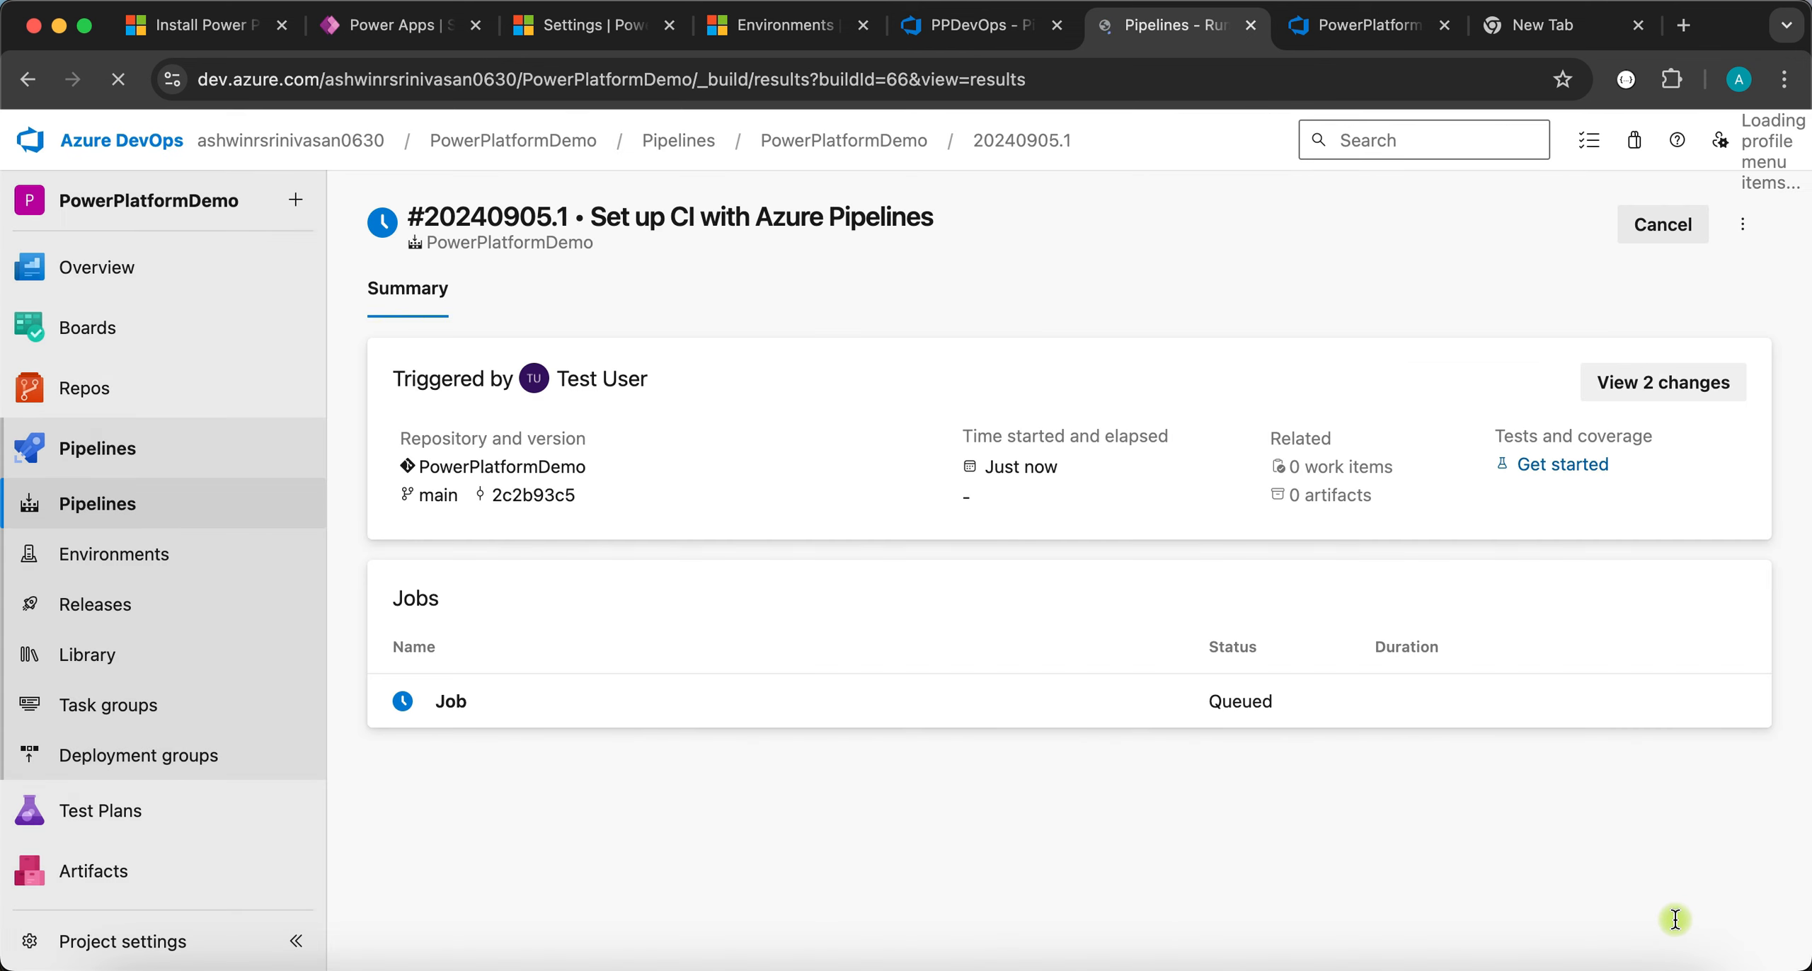
{"action": "left_click", "coordinate": [873, 698]}
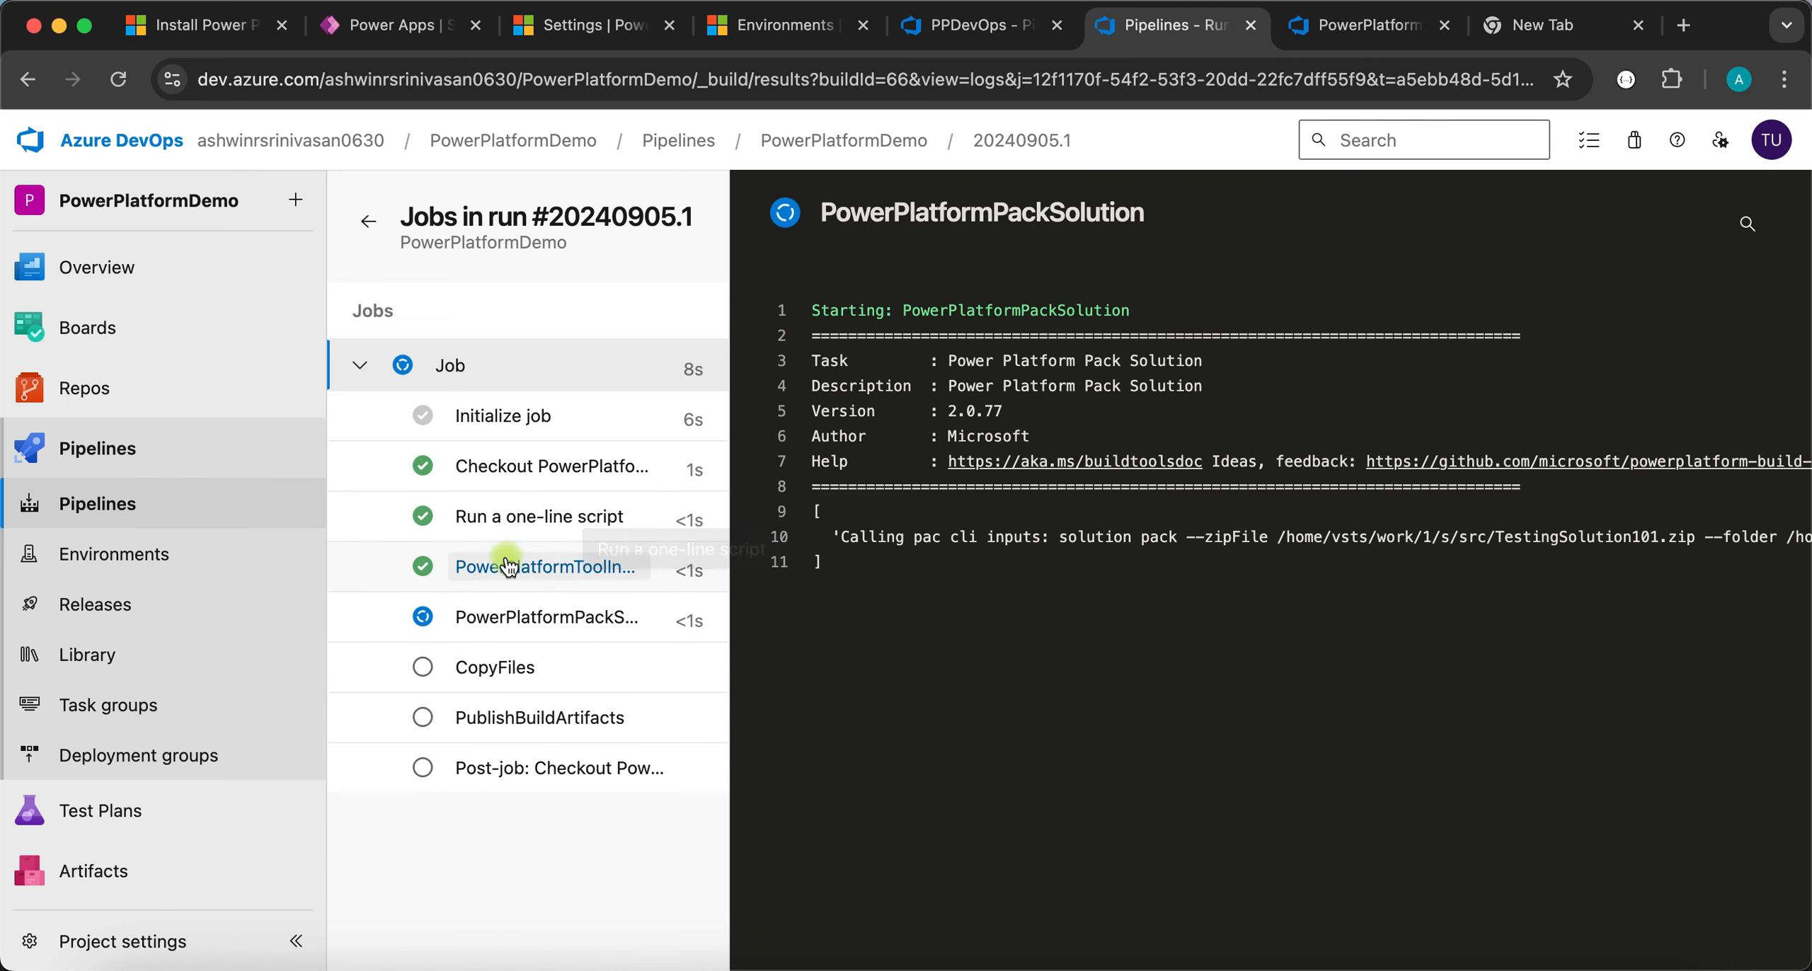
{"action": "left_click", "coordinate": [531, 577]}
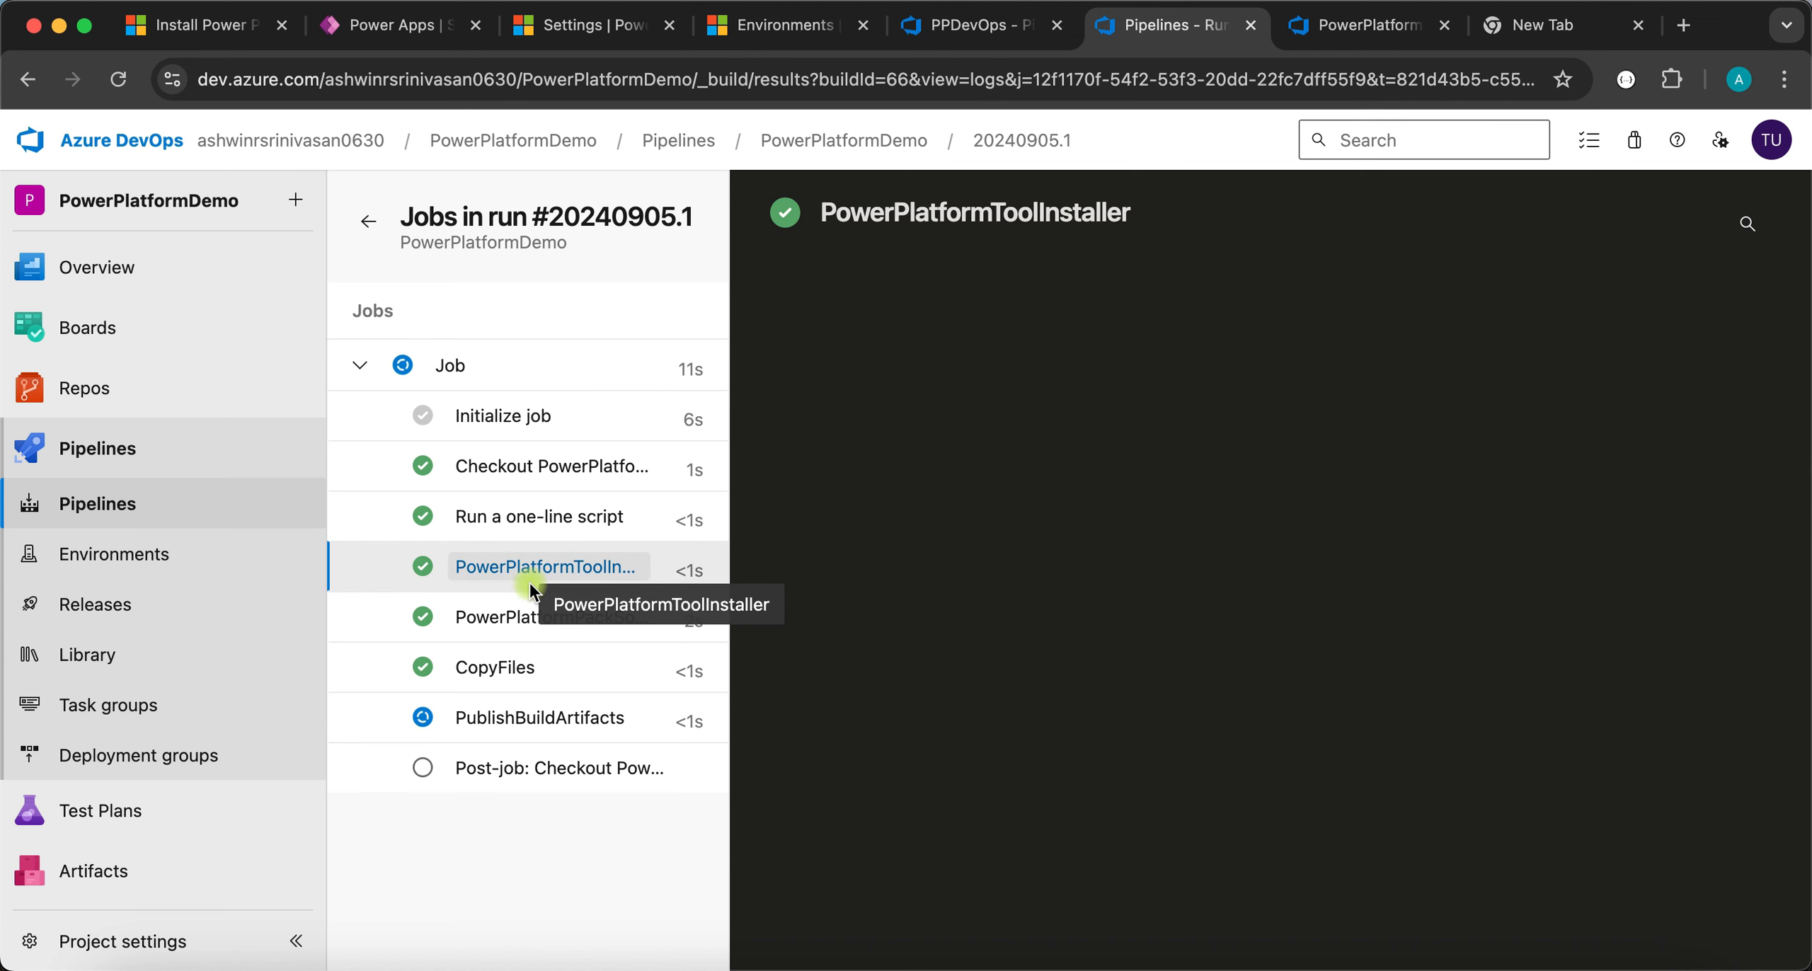
{"action": "left_click", "coordinate": [521, 630]}
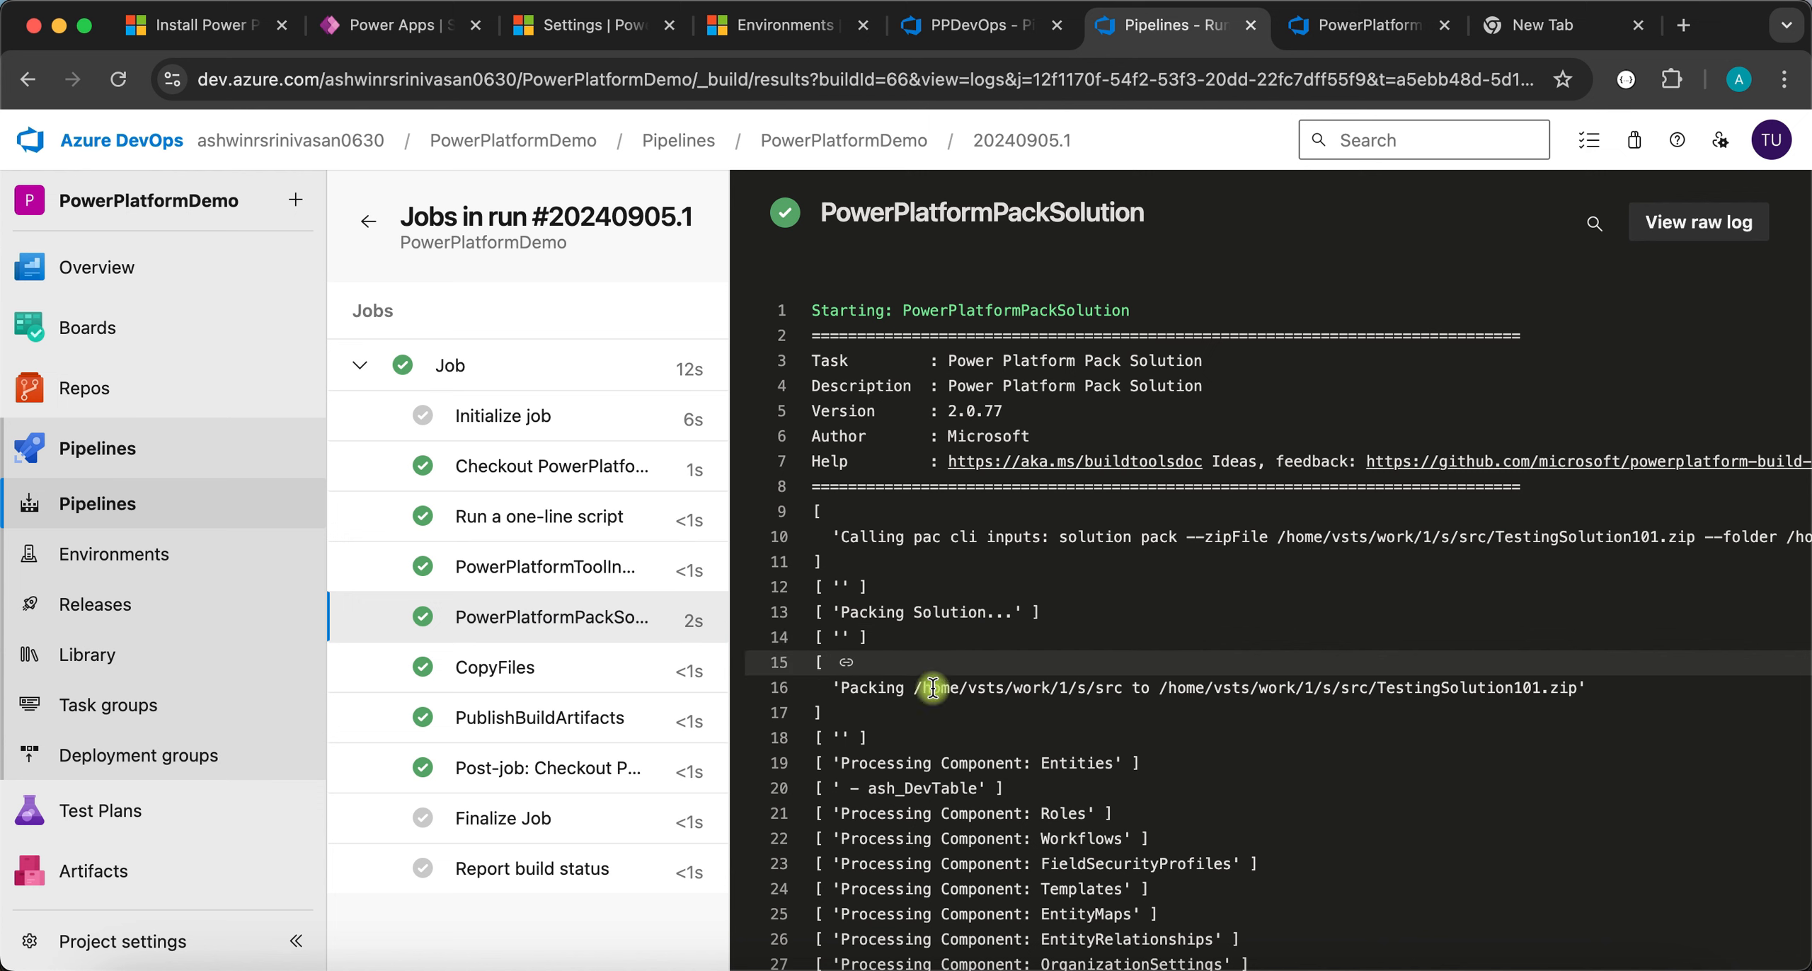
{"action": "left_click", "coordinate": [499, 669]}
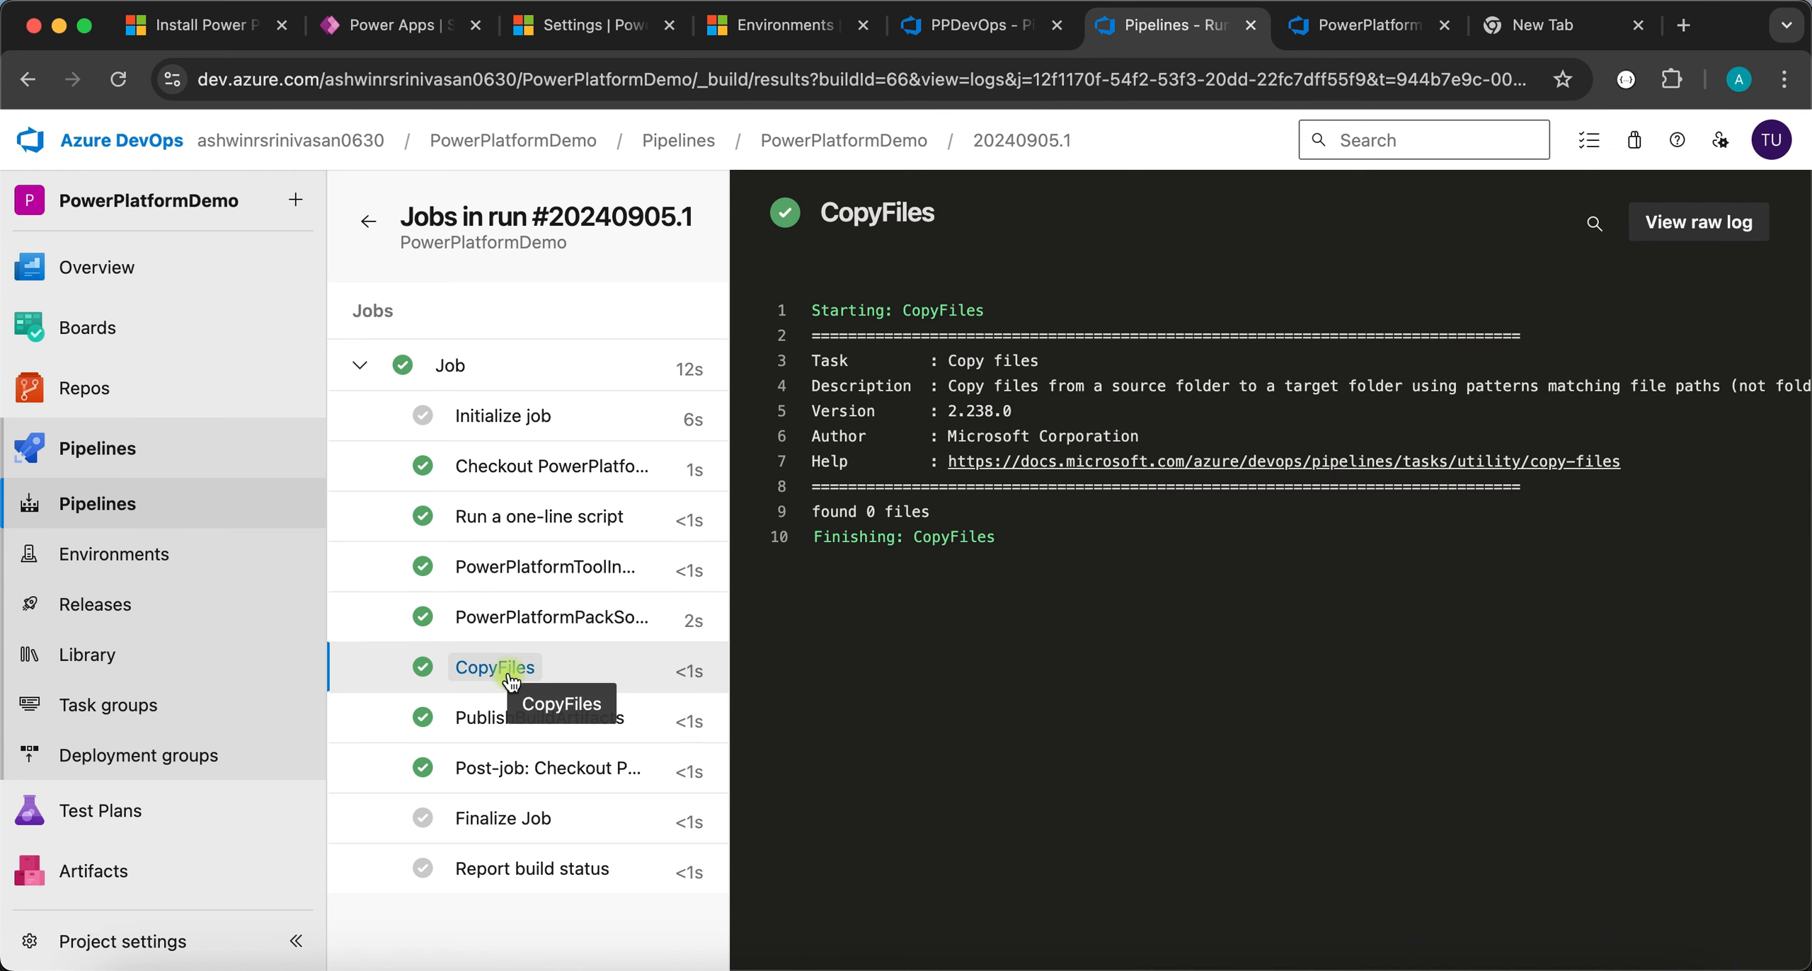
{"action": "left_click", "coordinate": [836, 536]}
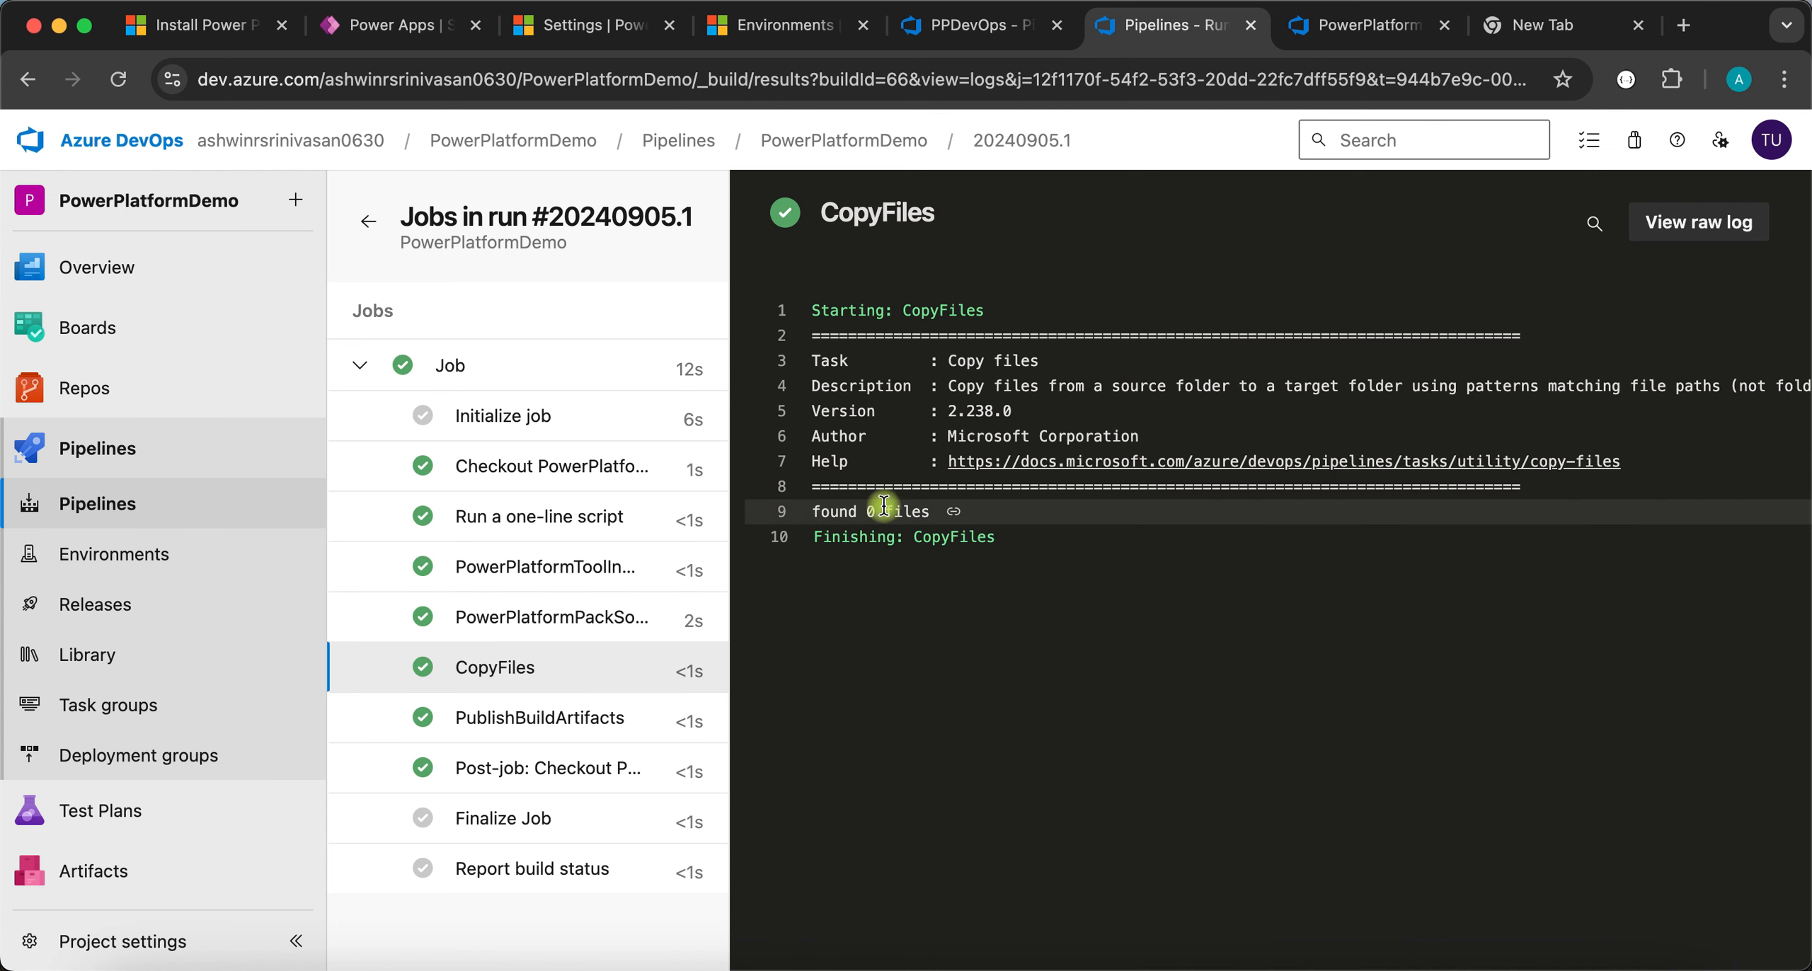
{"action": "left_click", "coordinate": [558, 718]}
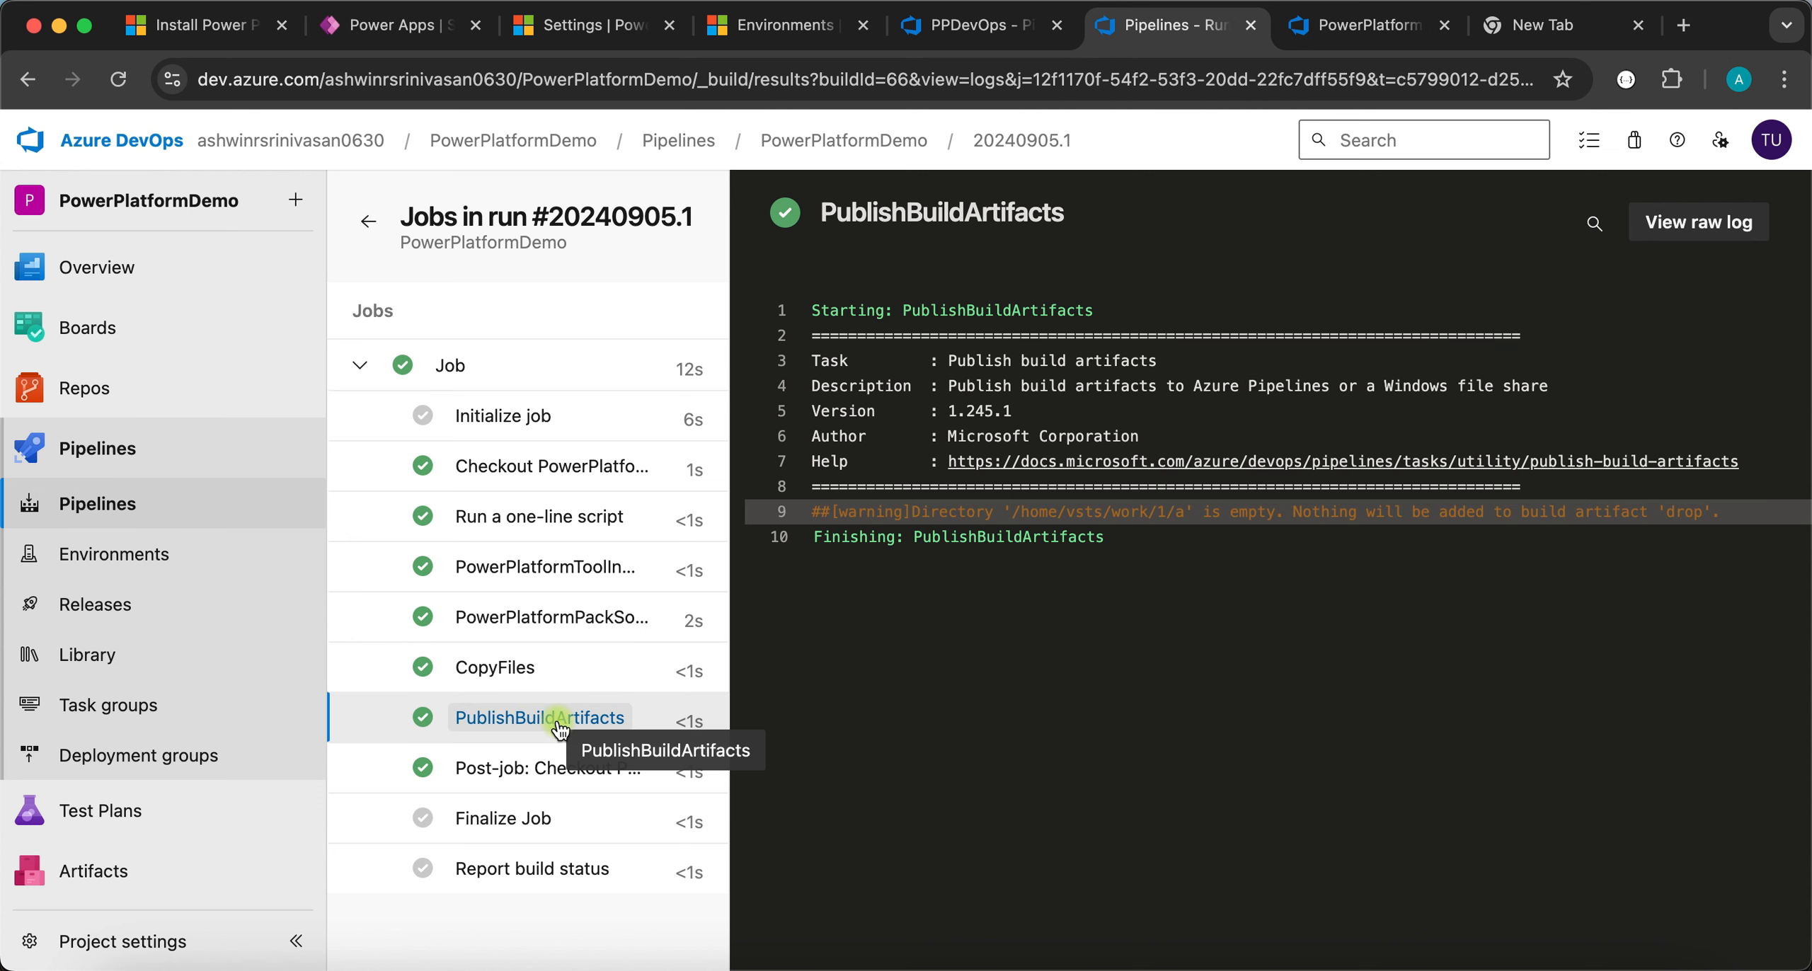
{"action": "left_click", "coordinate": [481, 769]}
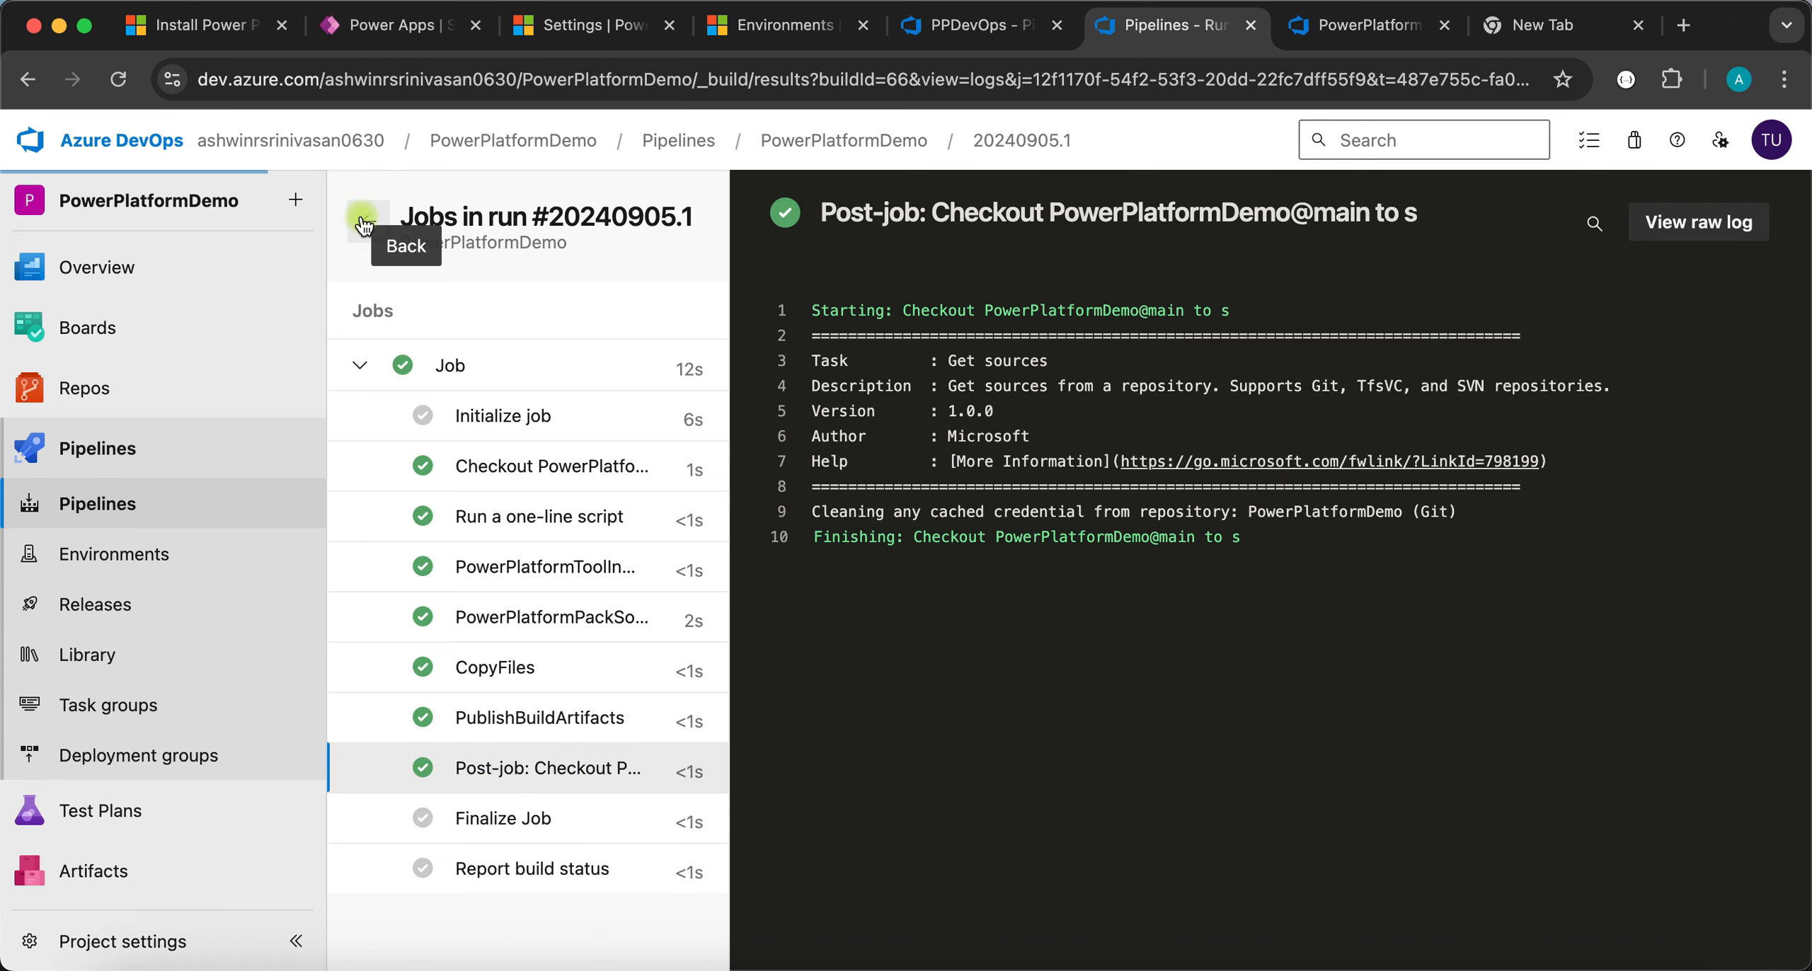
- Return to the run summary and reopen the pipeline YAML for editing
{"action": "left_click", "coordinate": [368, 221]}
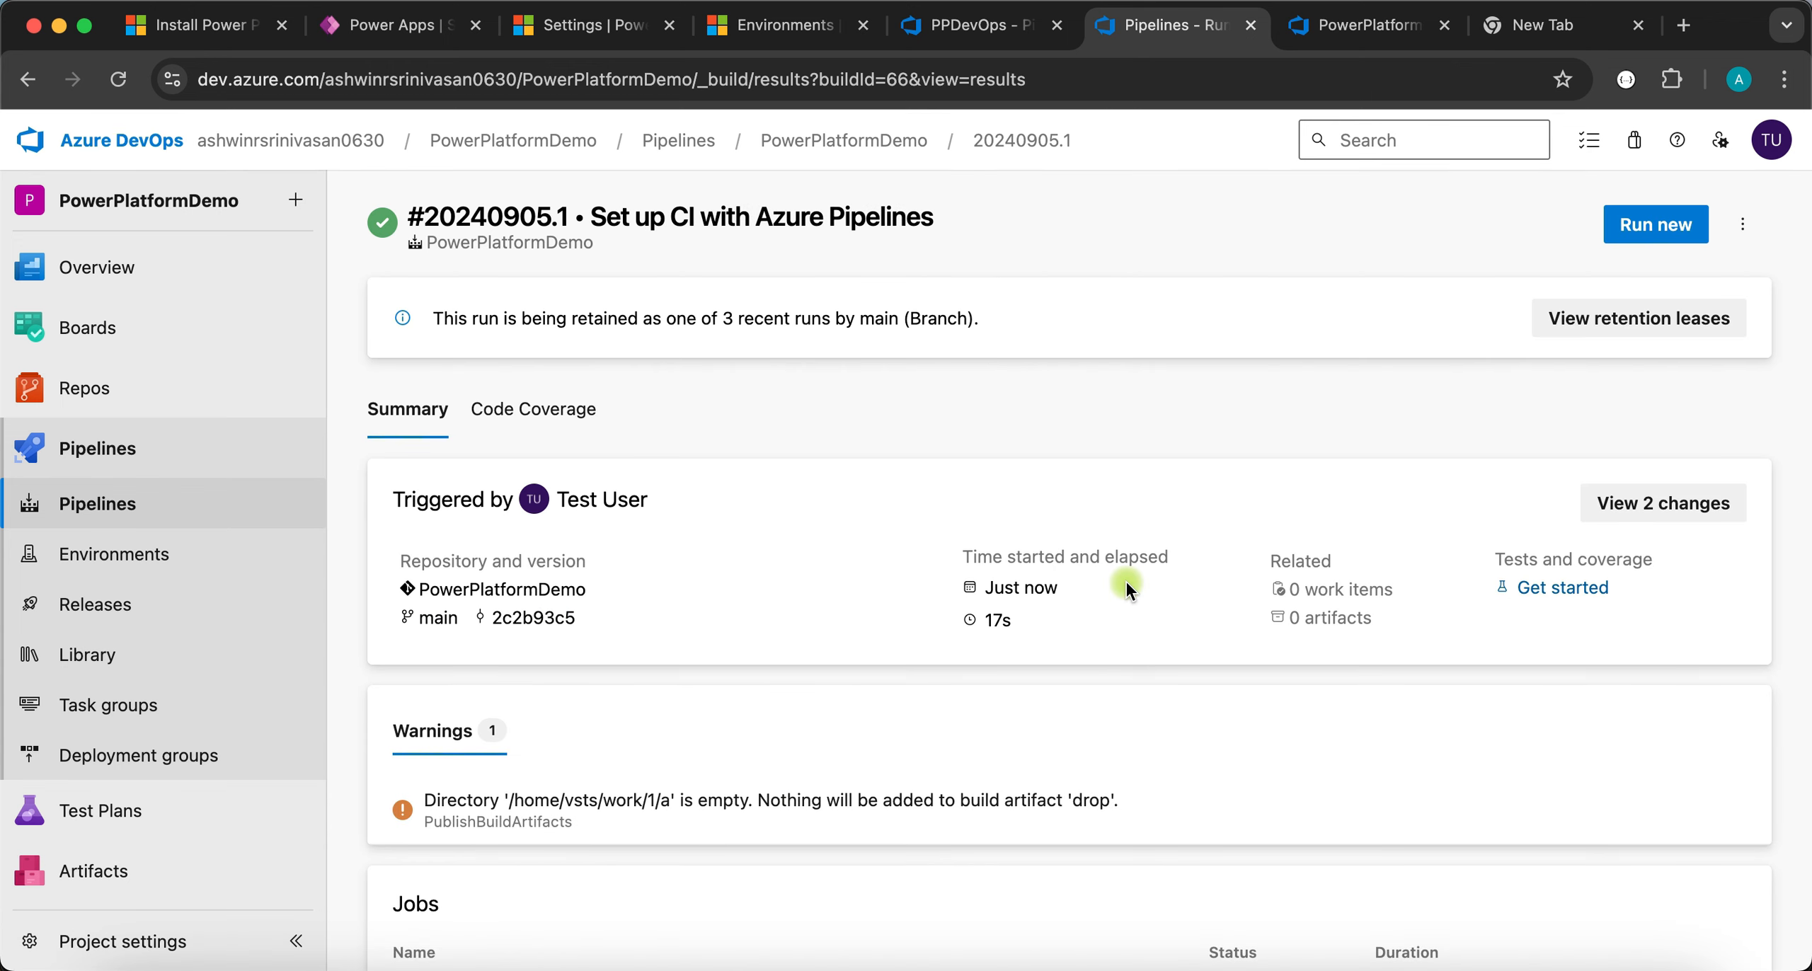
{"action": "left_click", "coordinate": [1743, 225]}
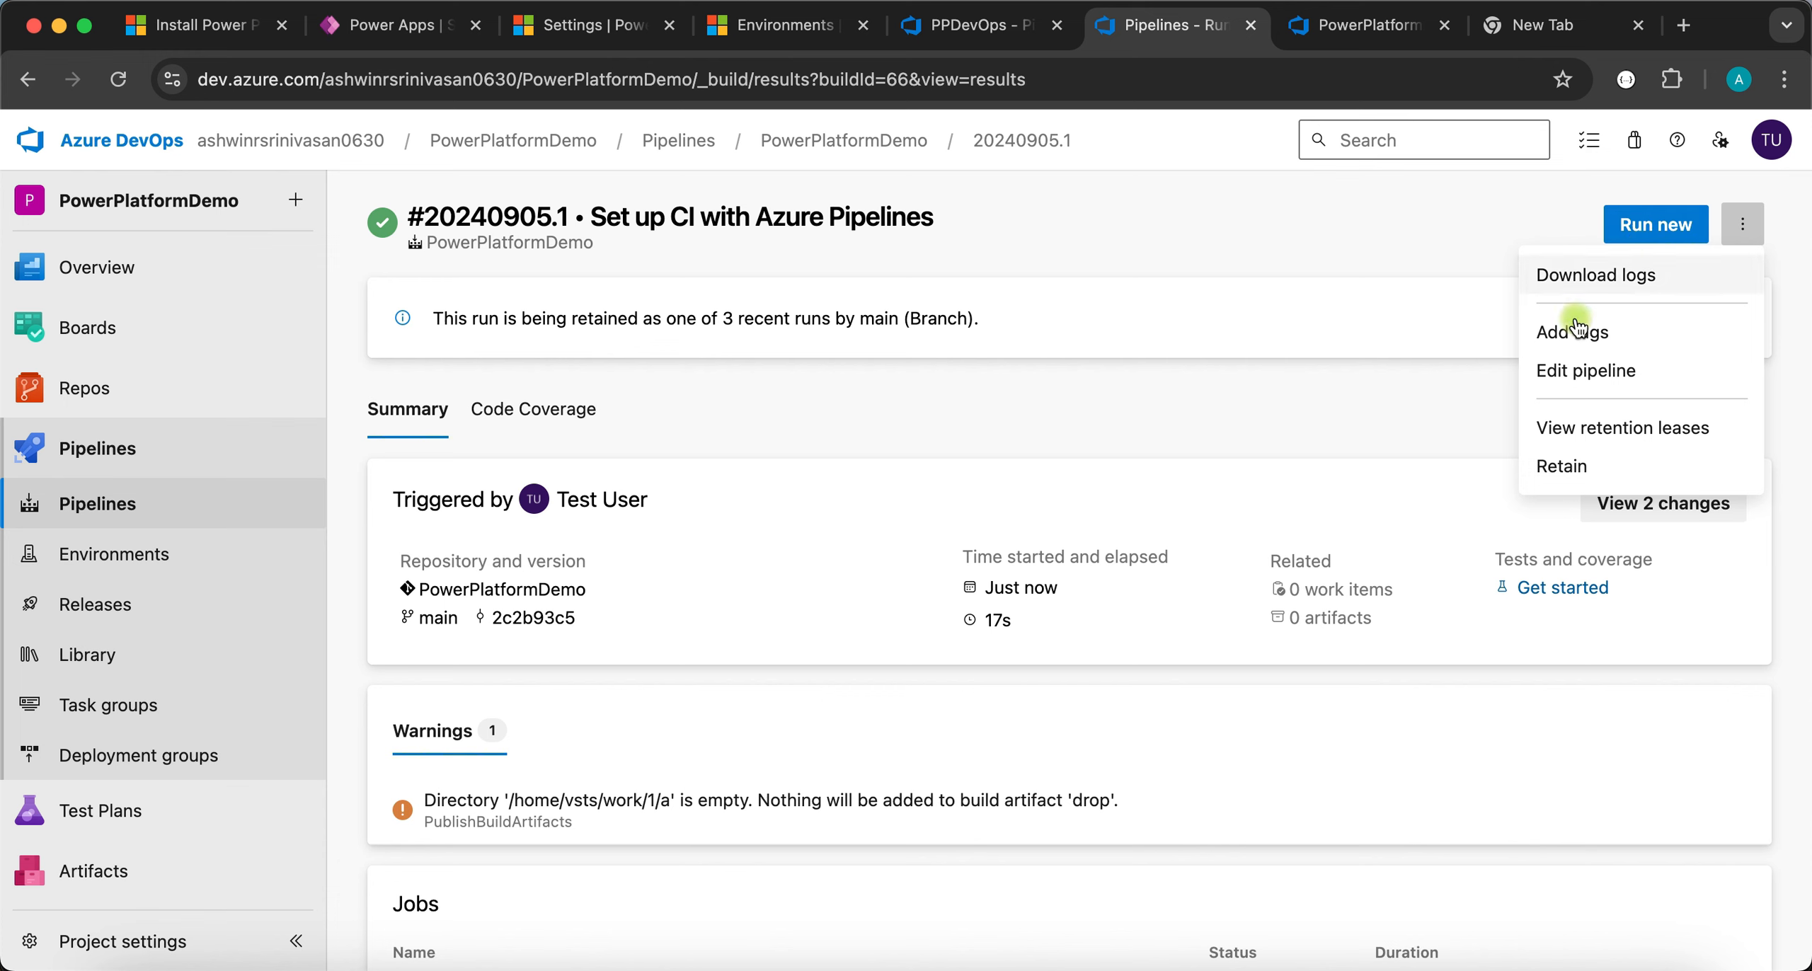
{"action": "left_click", "coordinate": [1560, 370]}
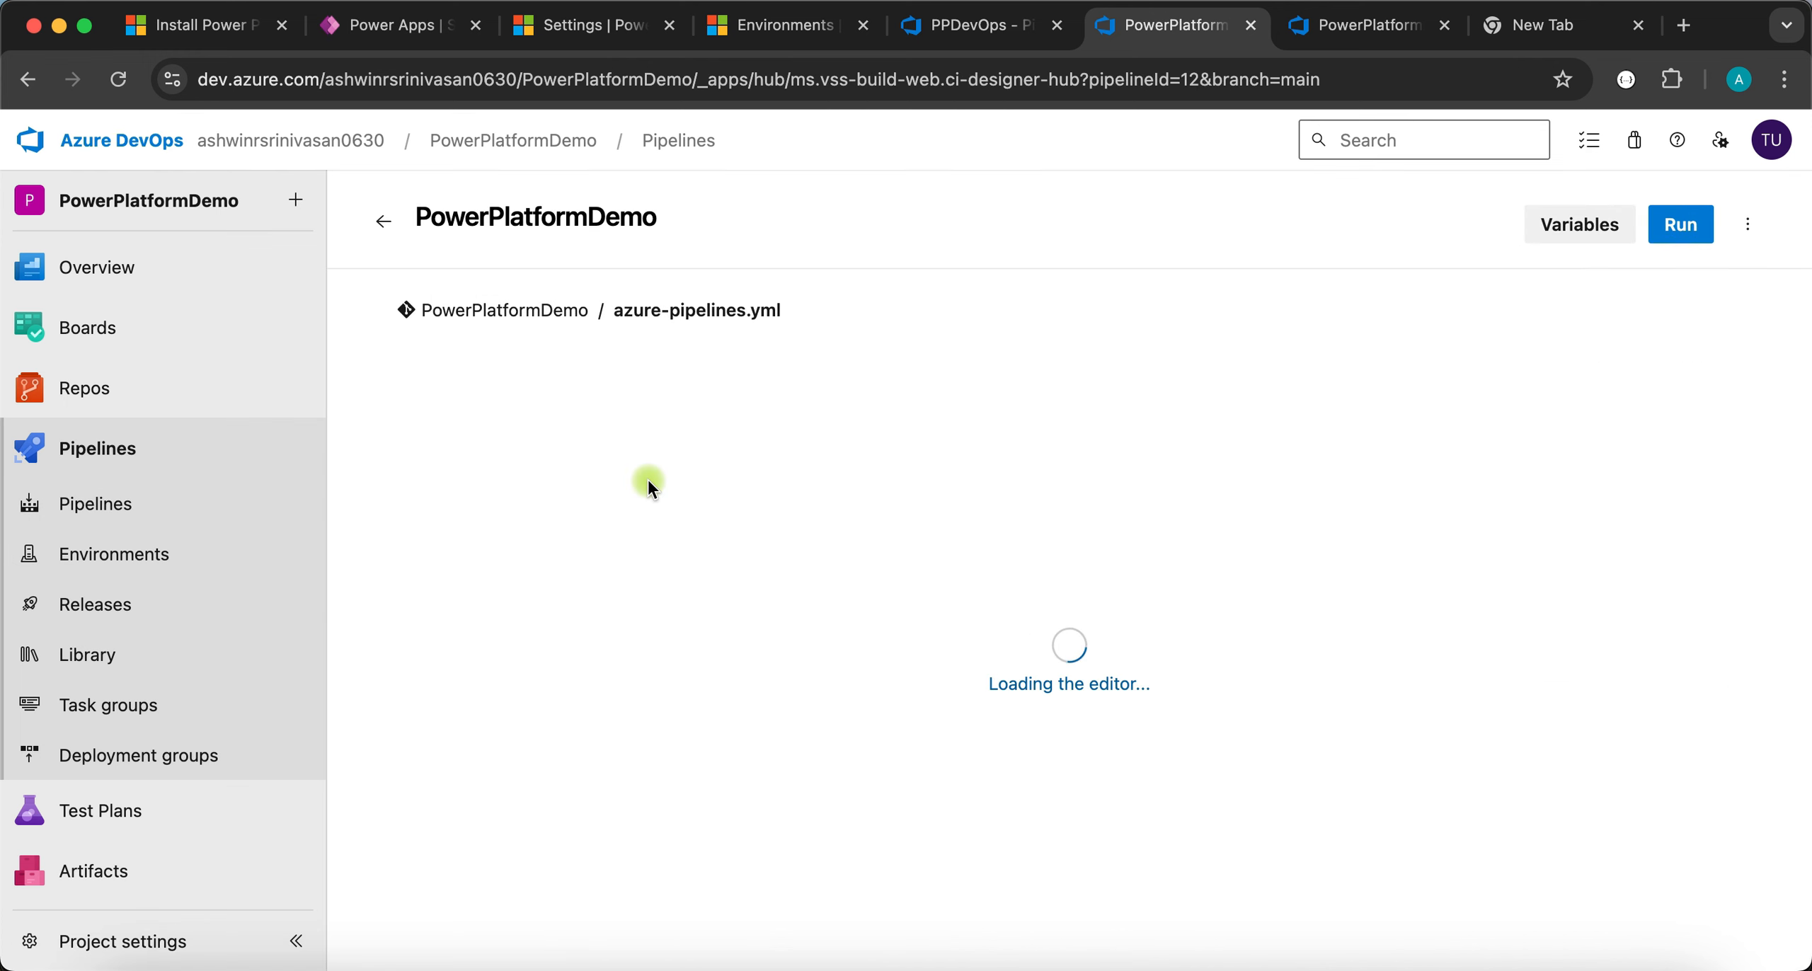
- In the CopyFiles contents, replace the 'TestingSolutions' file name with 'TestingSolution101'
{"action": "scroll", "coordinate": [649, 481], "scroll_direction": "down", "scroll_amount": 10}
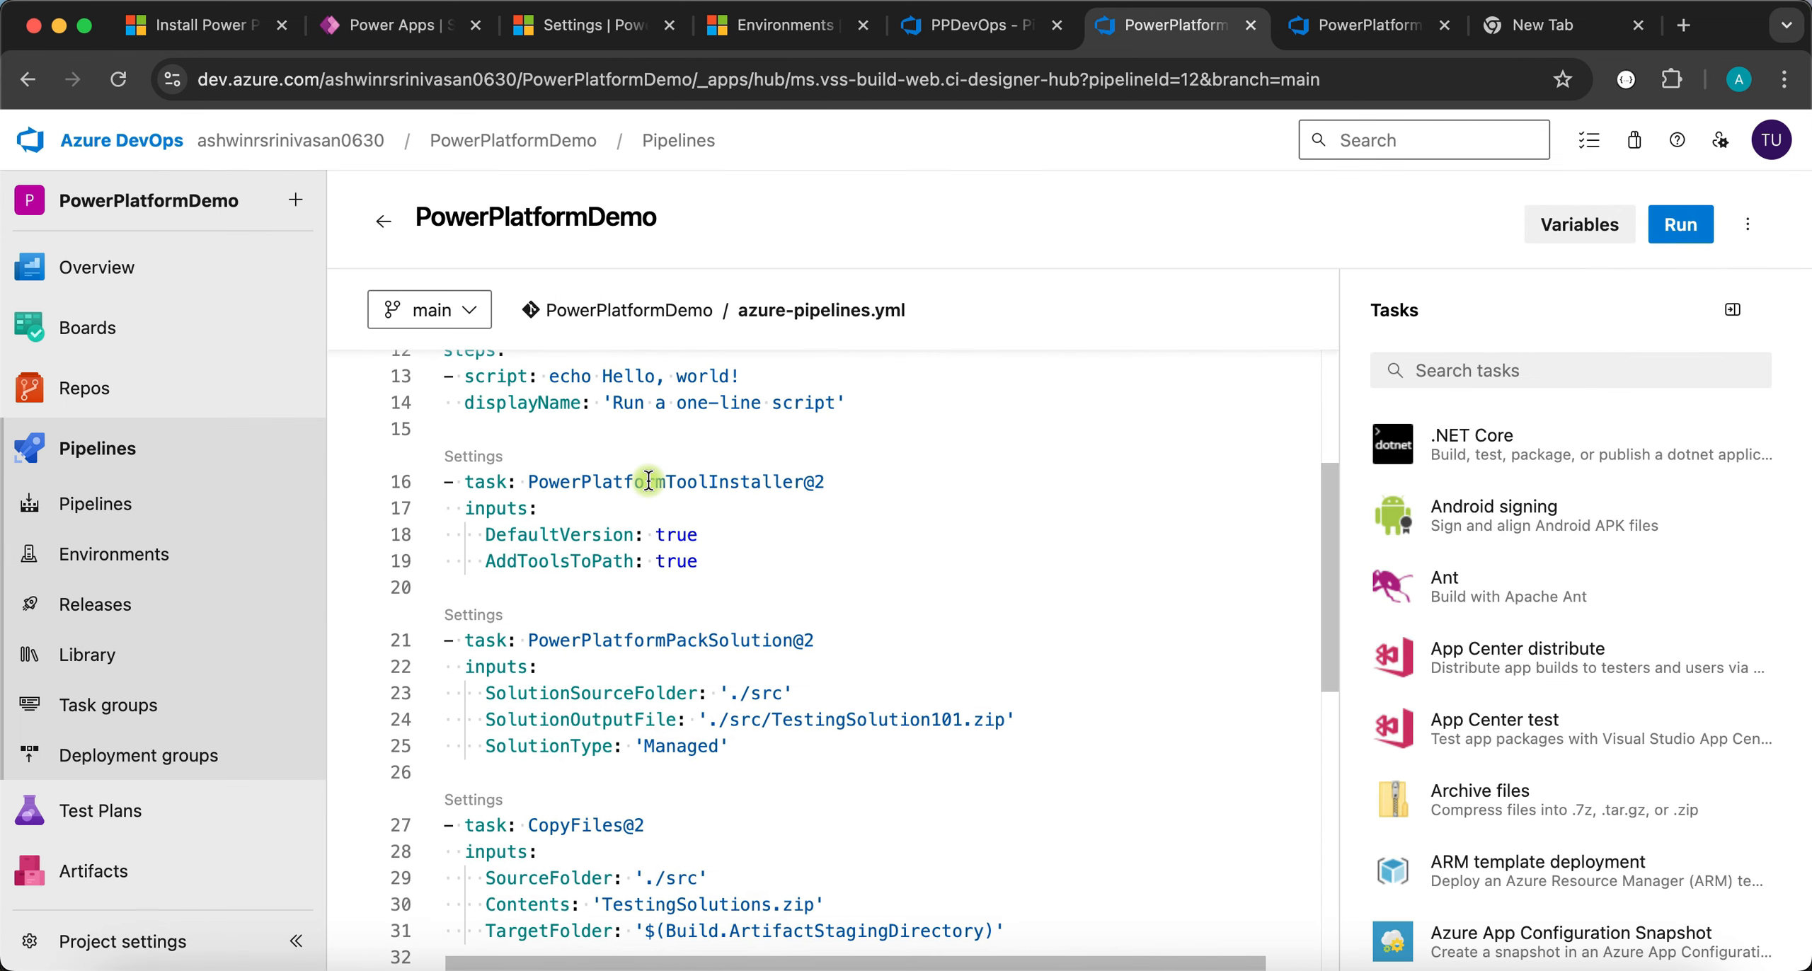
{"action": "scroll", "coordinate": [648, 480], "scroll_direction": "down", "scroll_amount": 3}
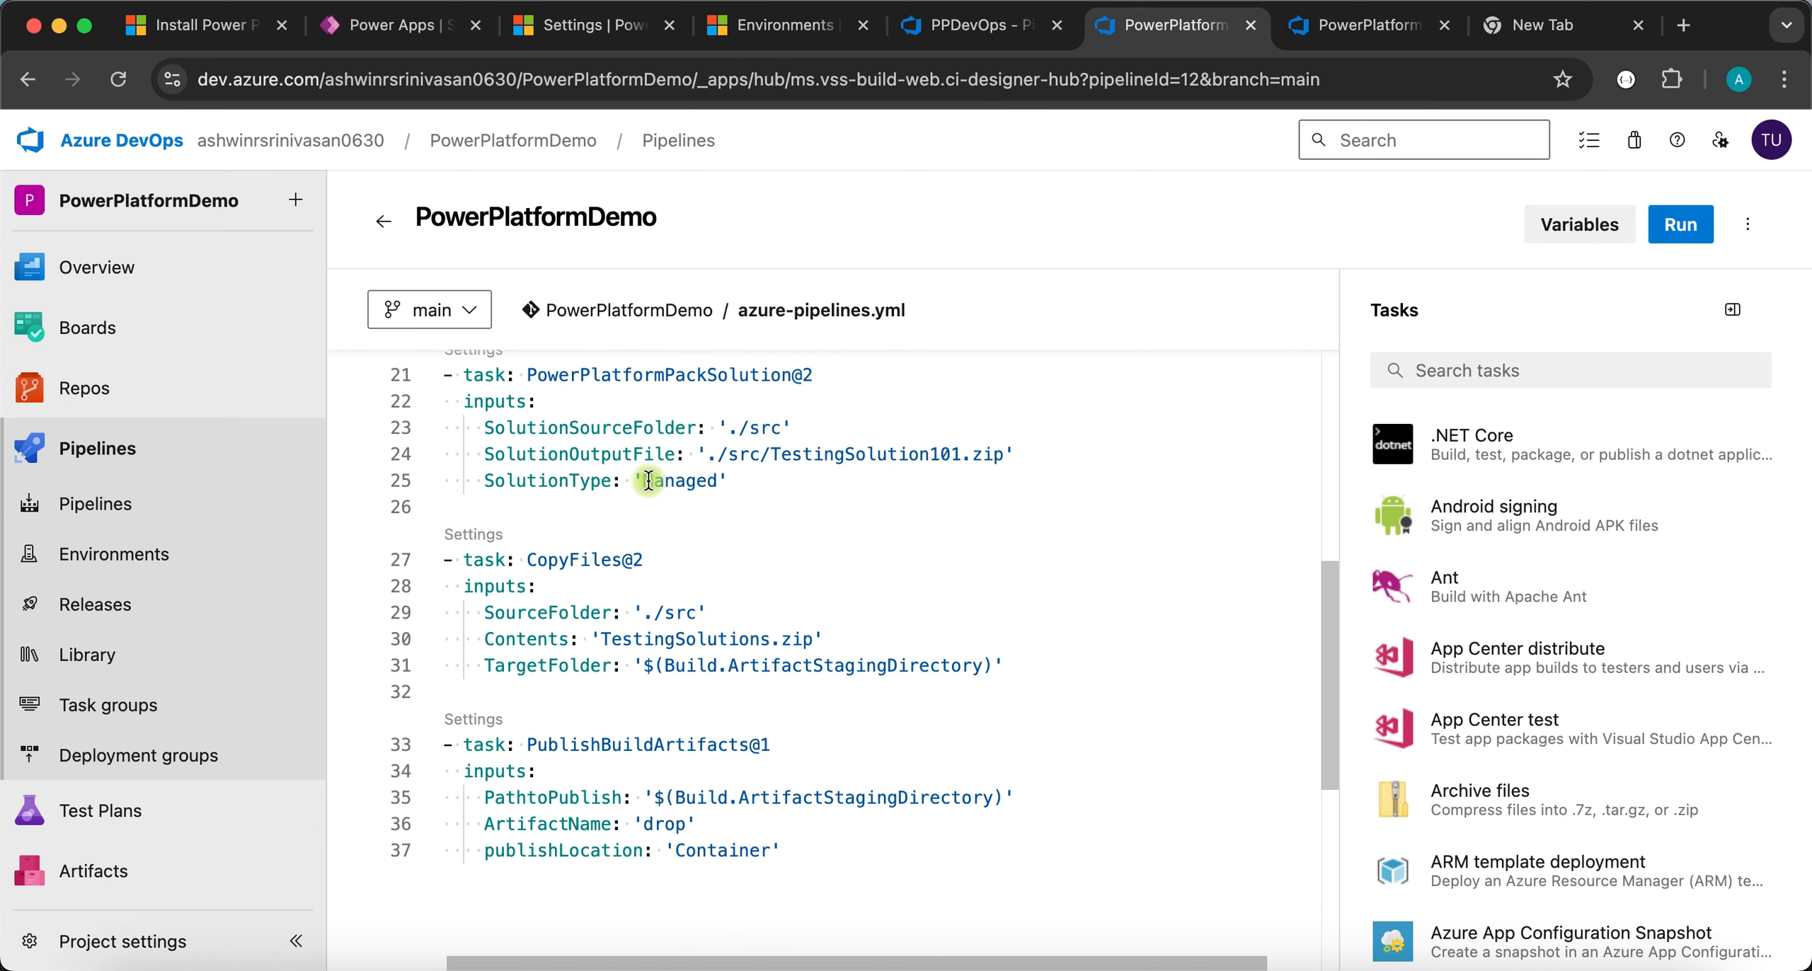
{"action": "left_click", "coordinate": [875, 454]}
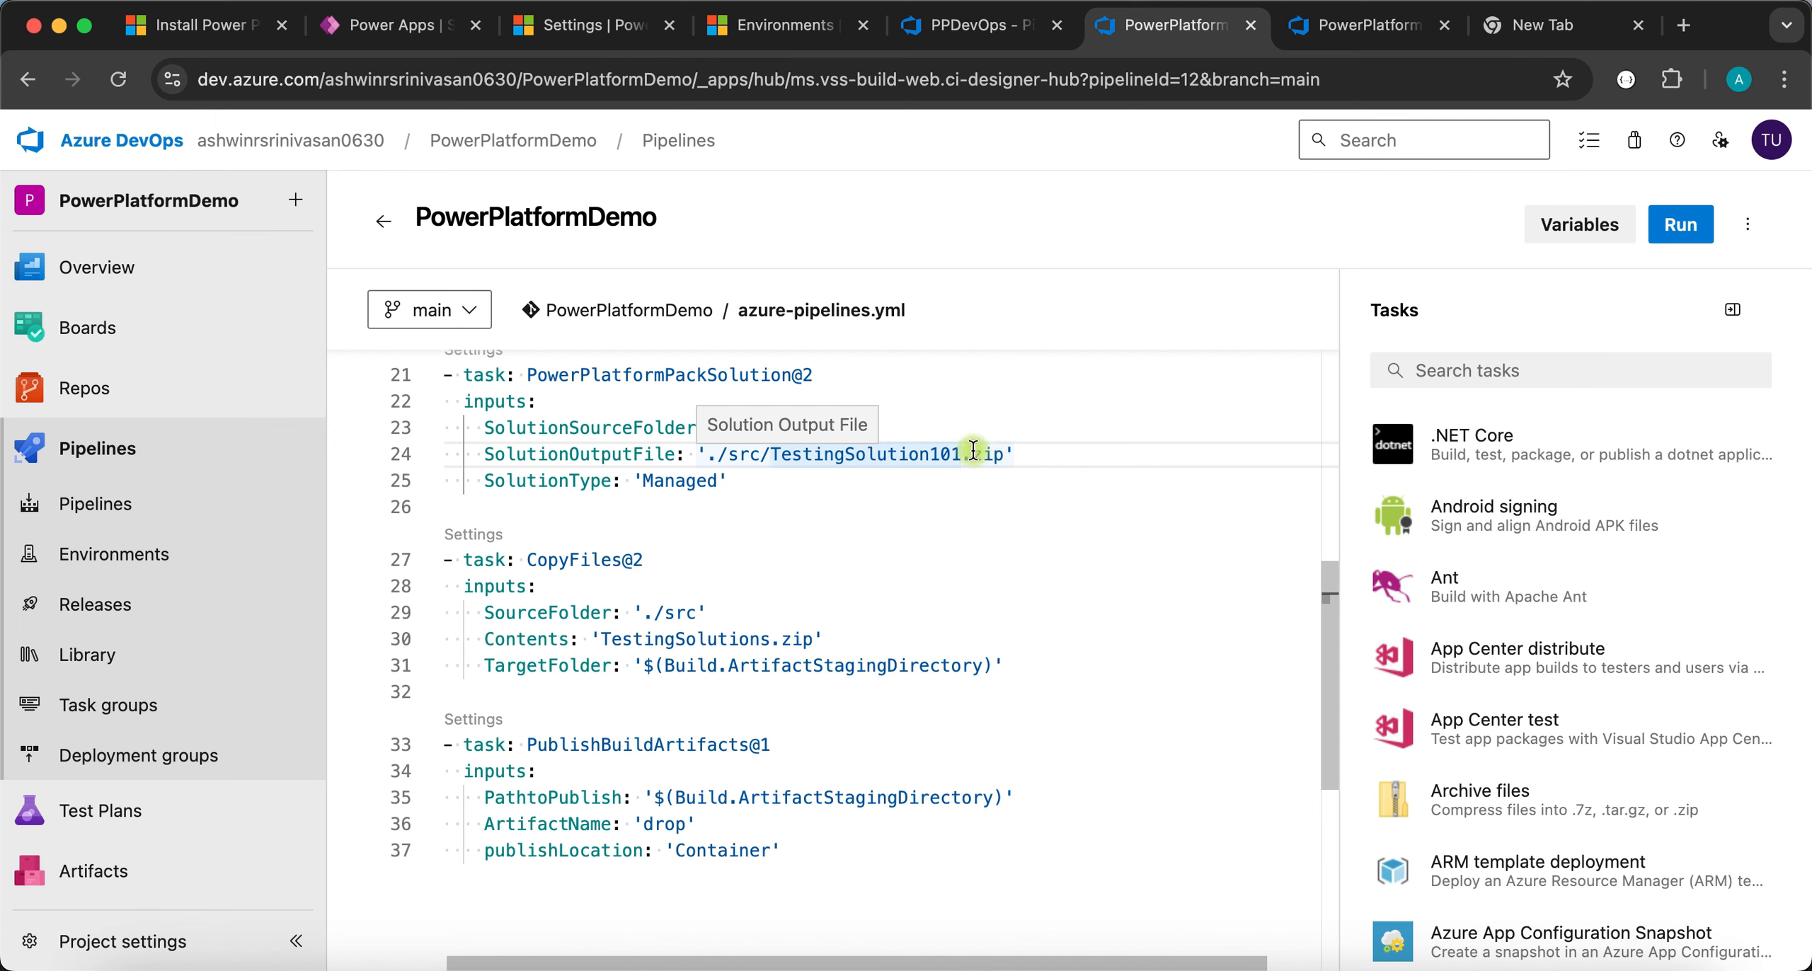
{"action": "double_click", "coordinate": [658, 639]}
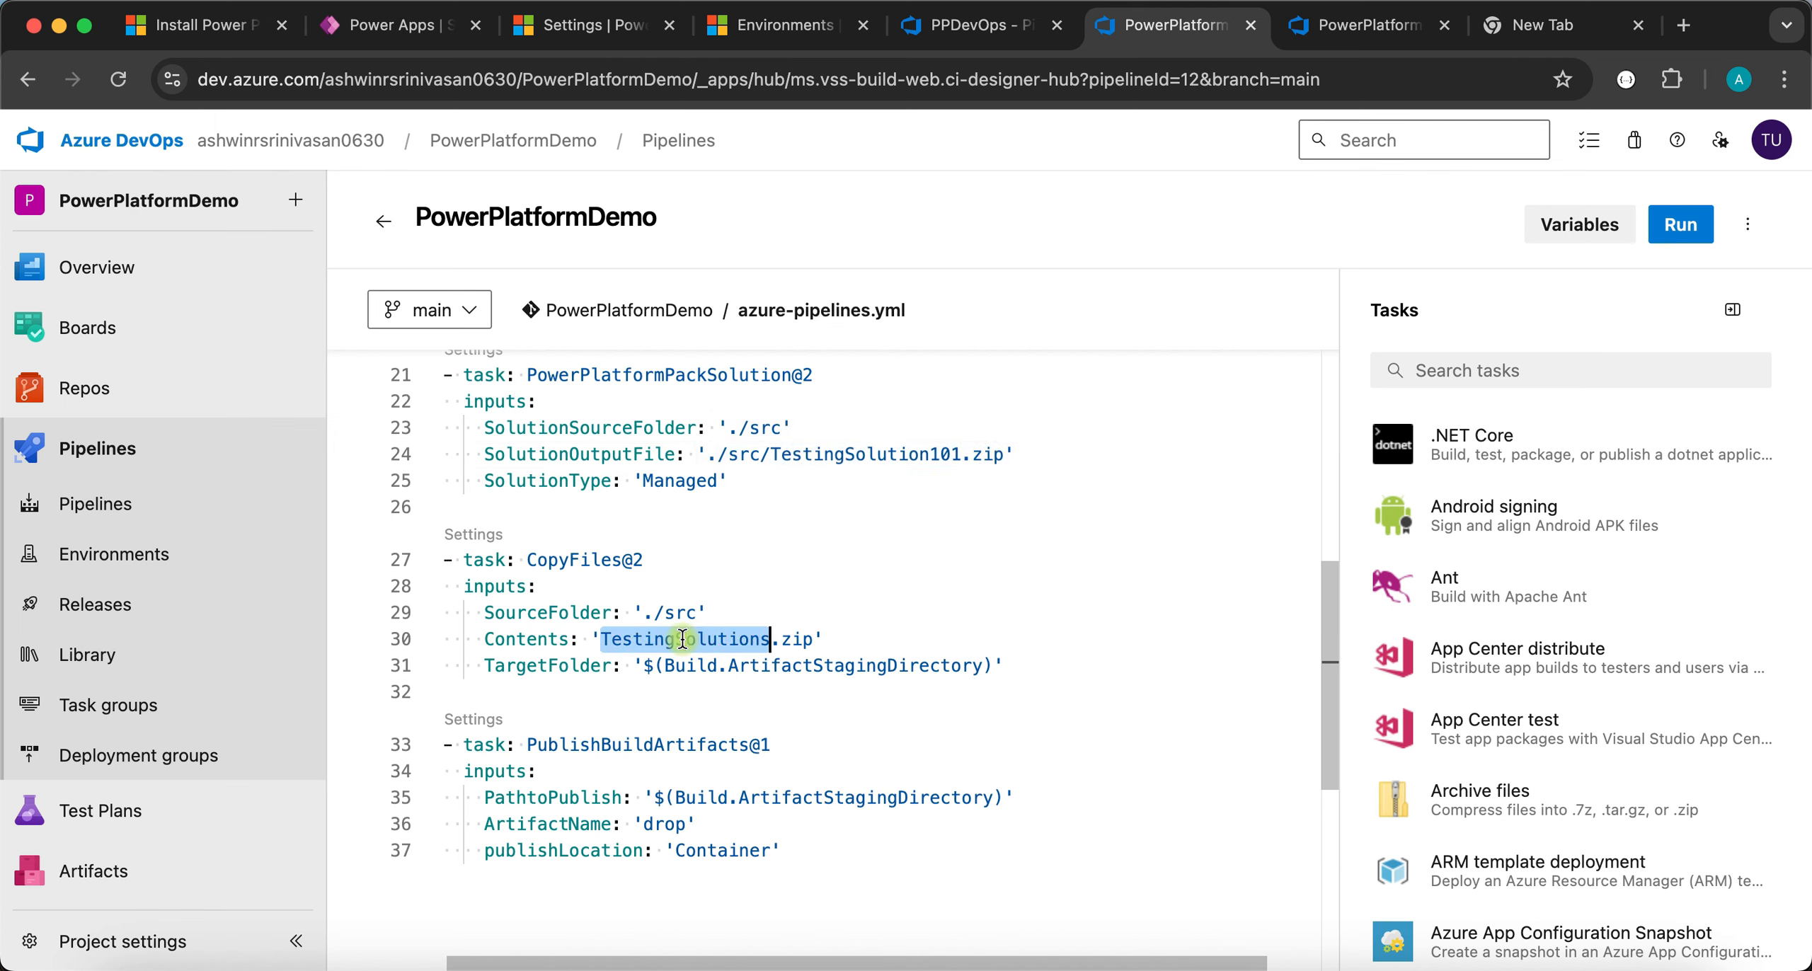
{"action": "double_click", "coordinate": [908, 454]}
{"action": "key", "text": "super+c"}
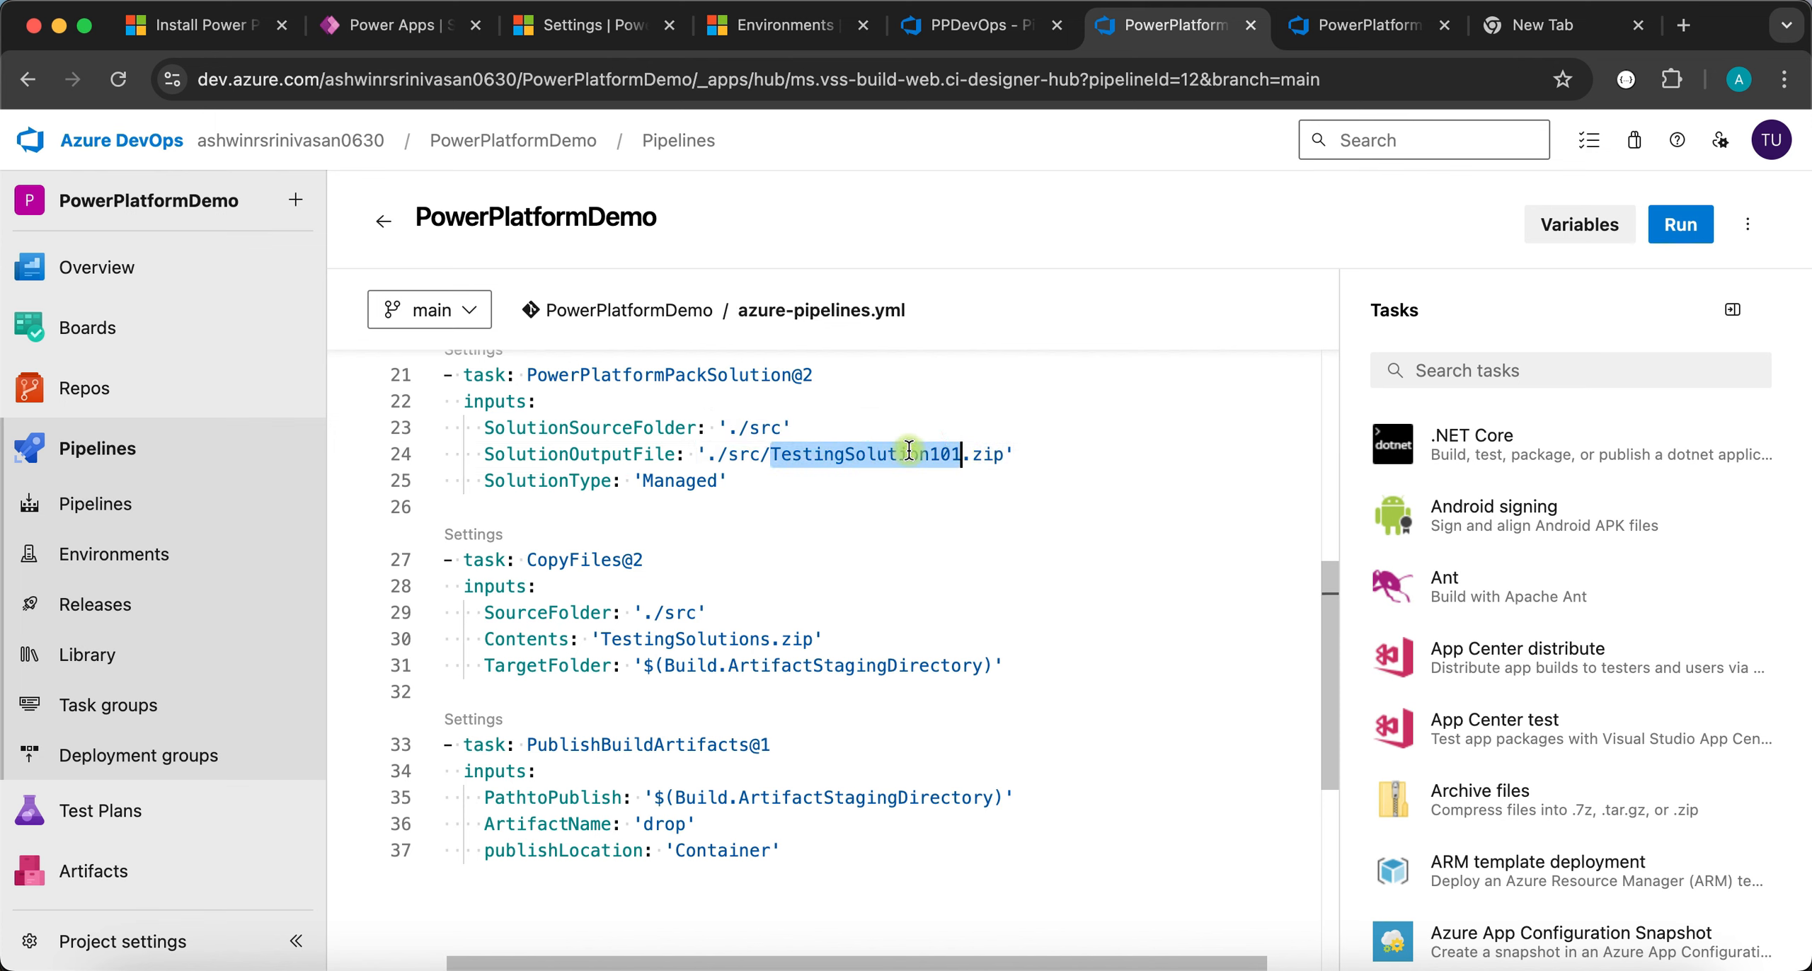
{"action": "double_click", "coordinate": [708, 639]}
{"action": "key", "text": "super+v"}
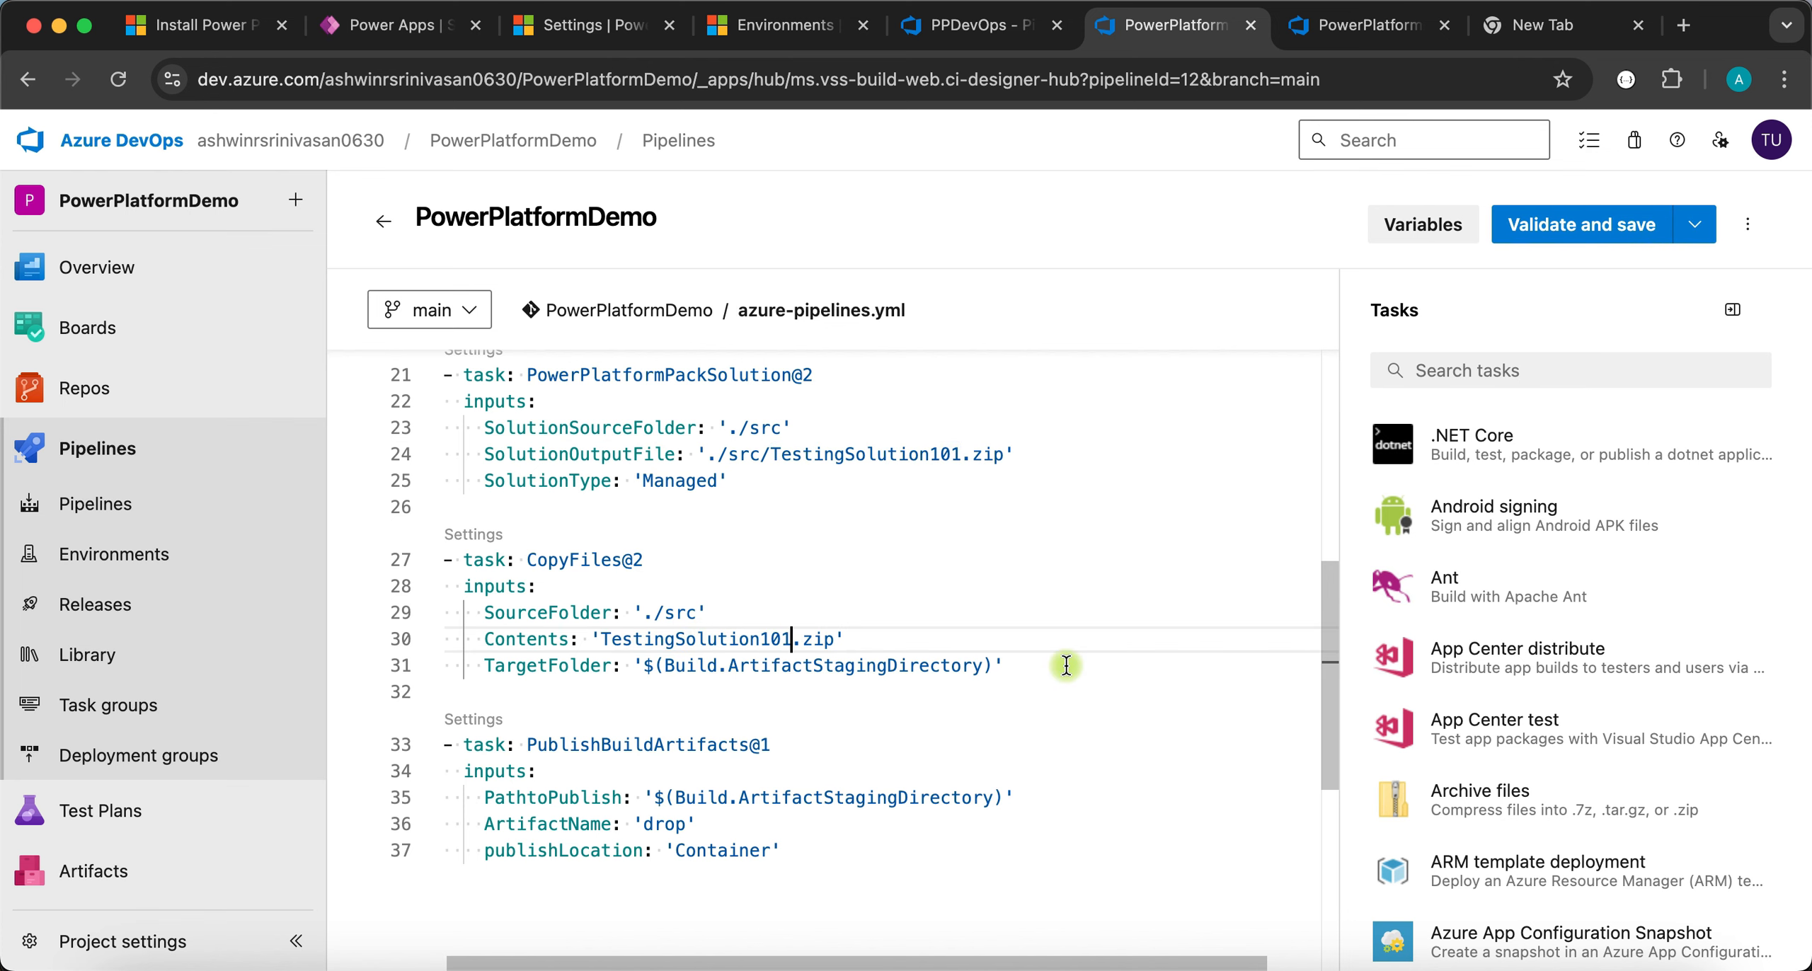
- Validate the edited azure-pipelines.yml and commit it to the main branch
{"action": "left_click", "coordinate": [1533, 234]}
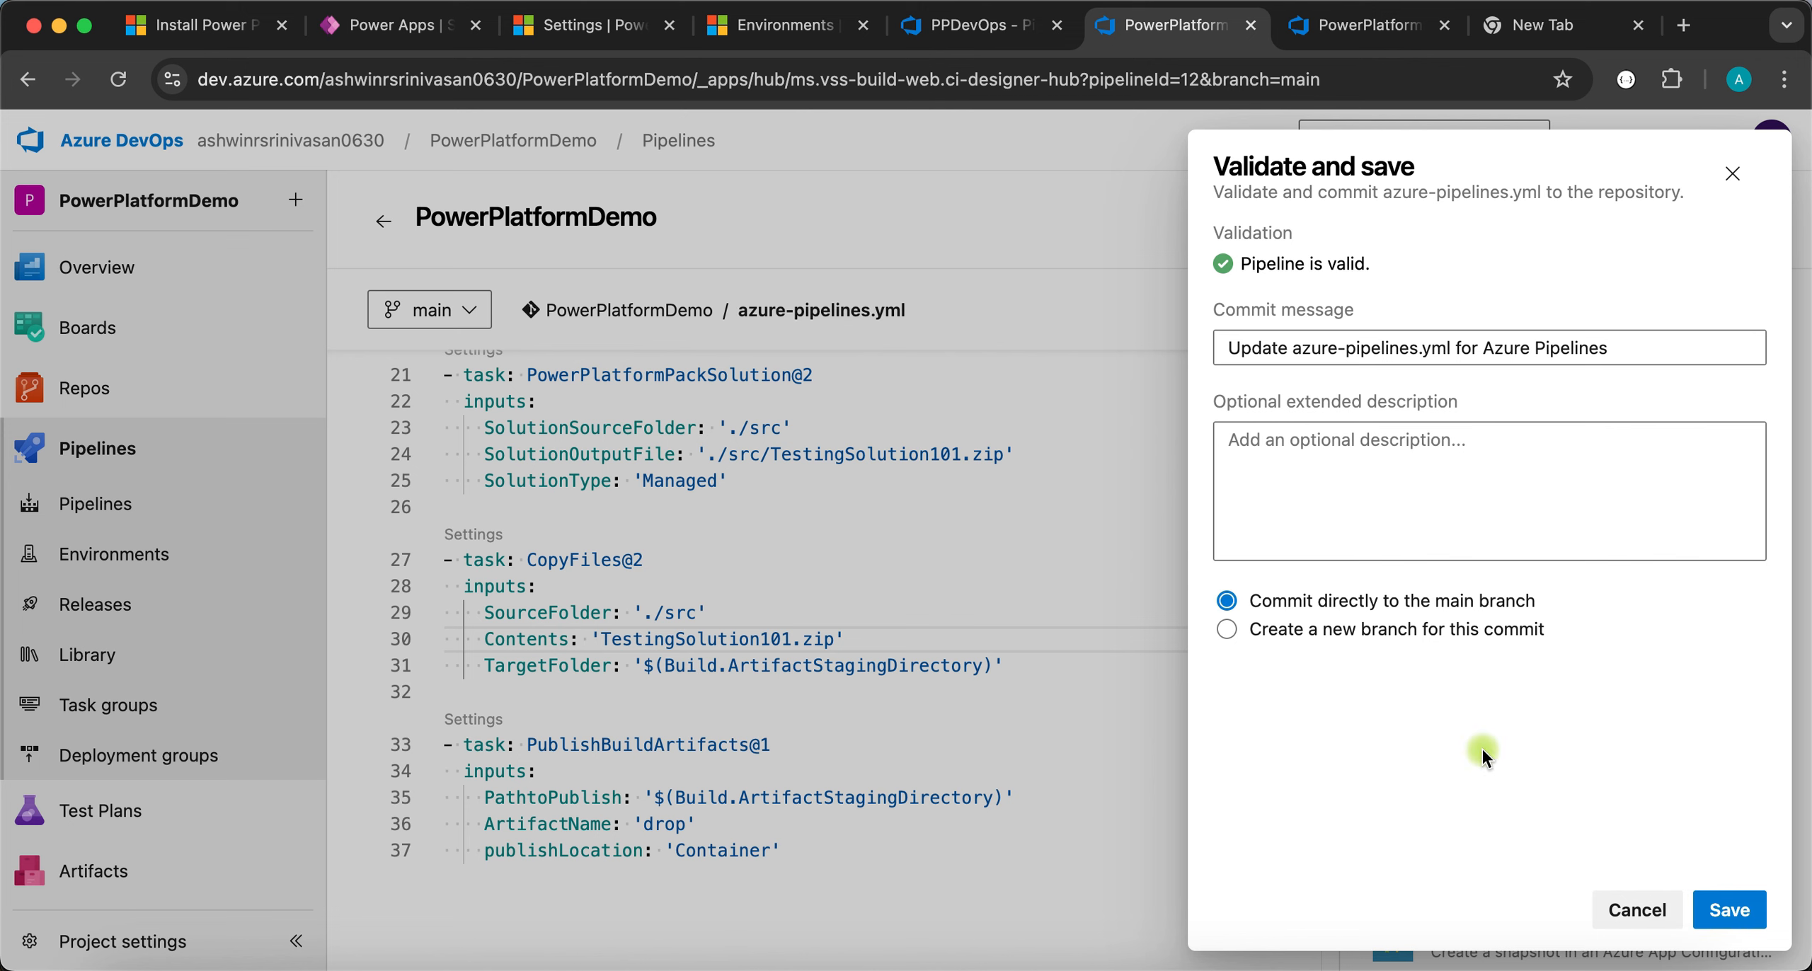
{"action": "left_click", "coordinate": [1740, 912]}
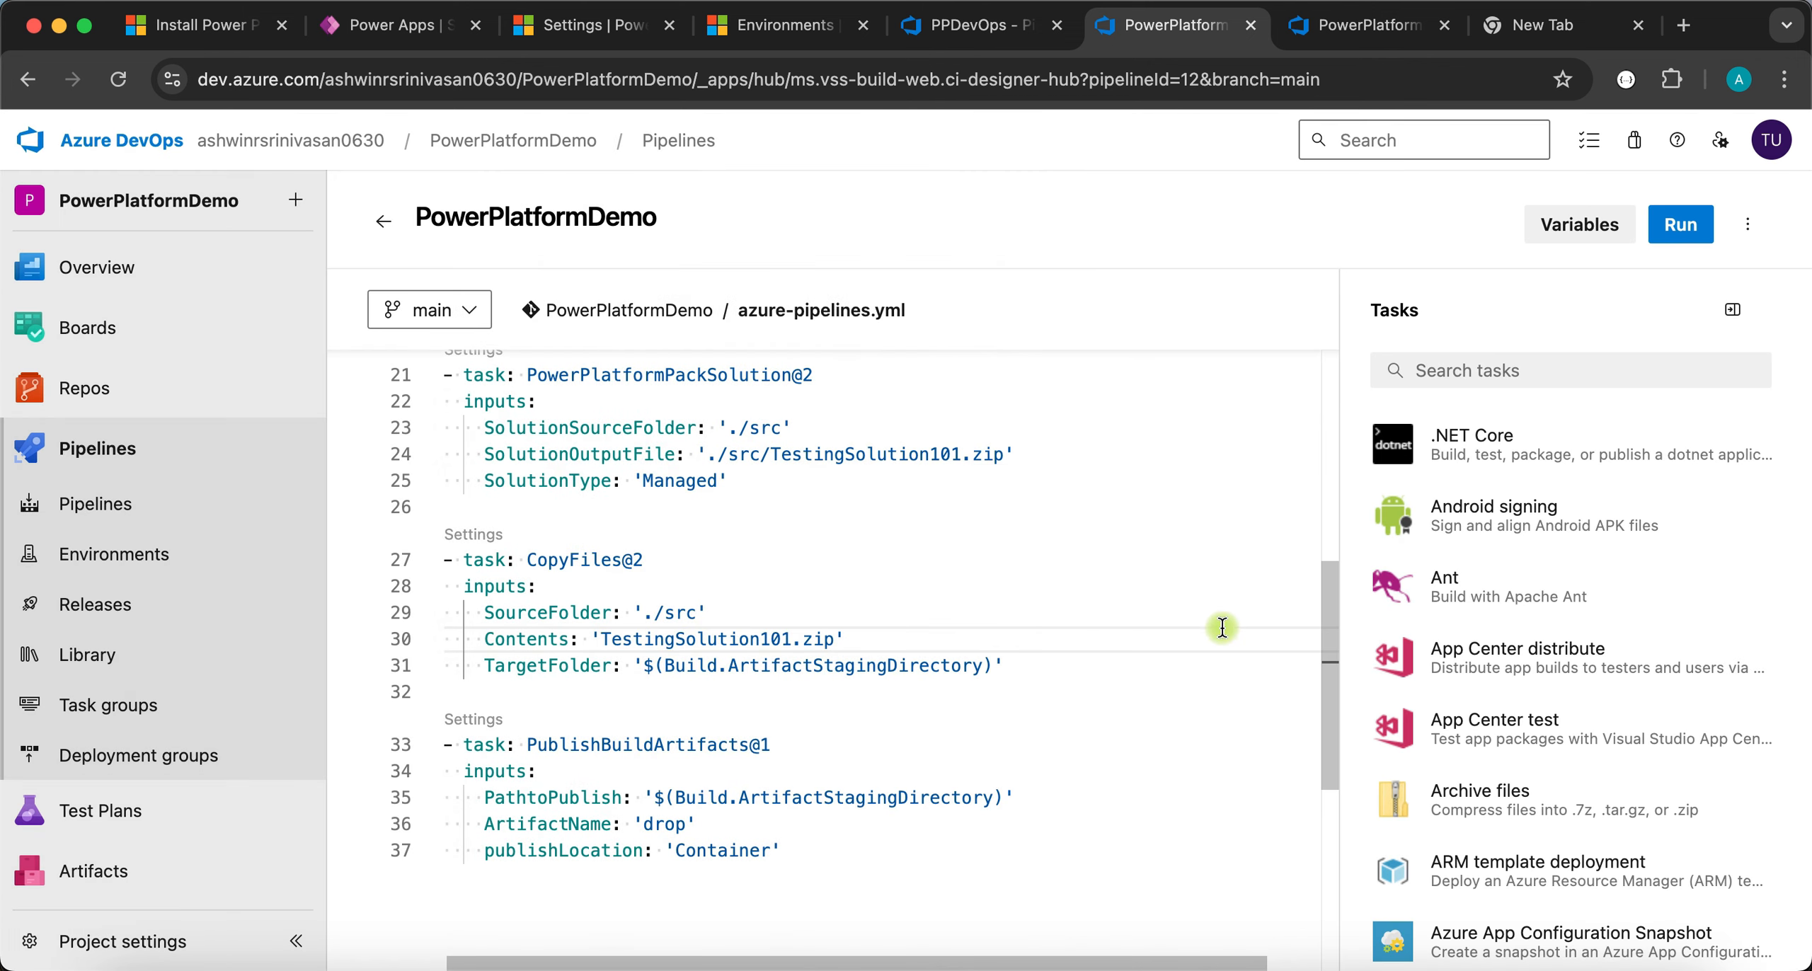
{"action": "left_click", "coordinate": [387, 224]}
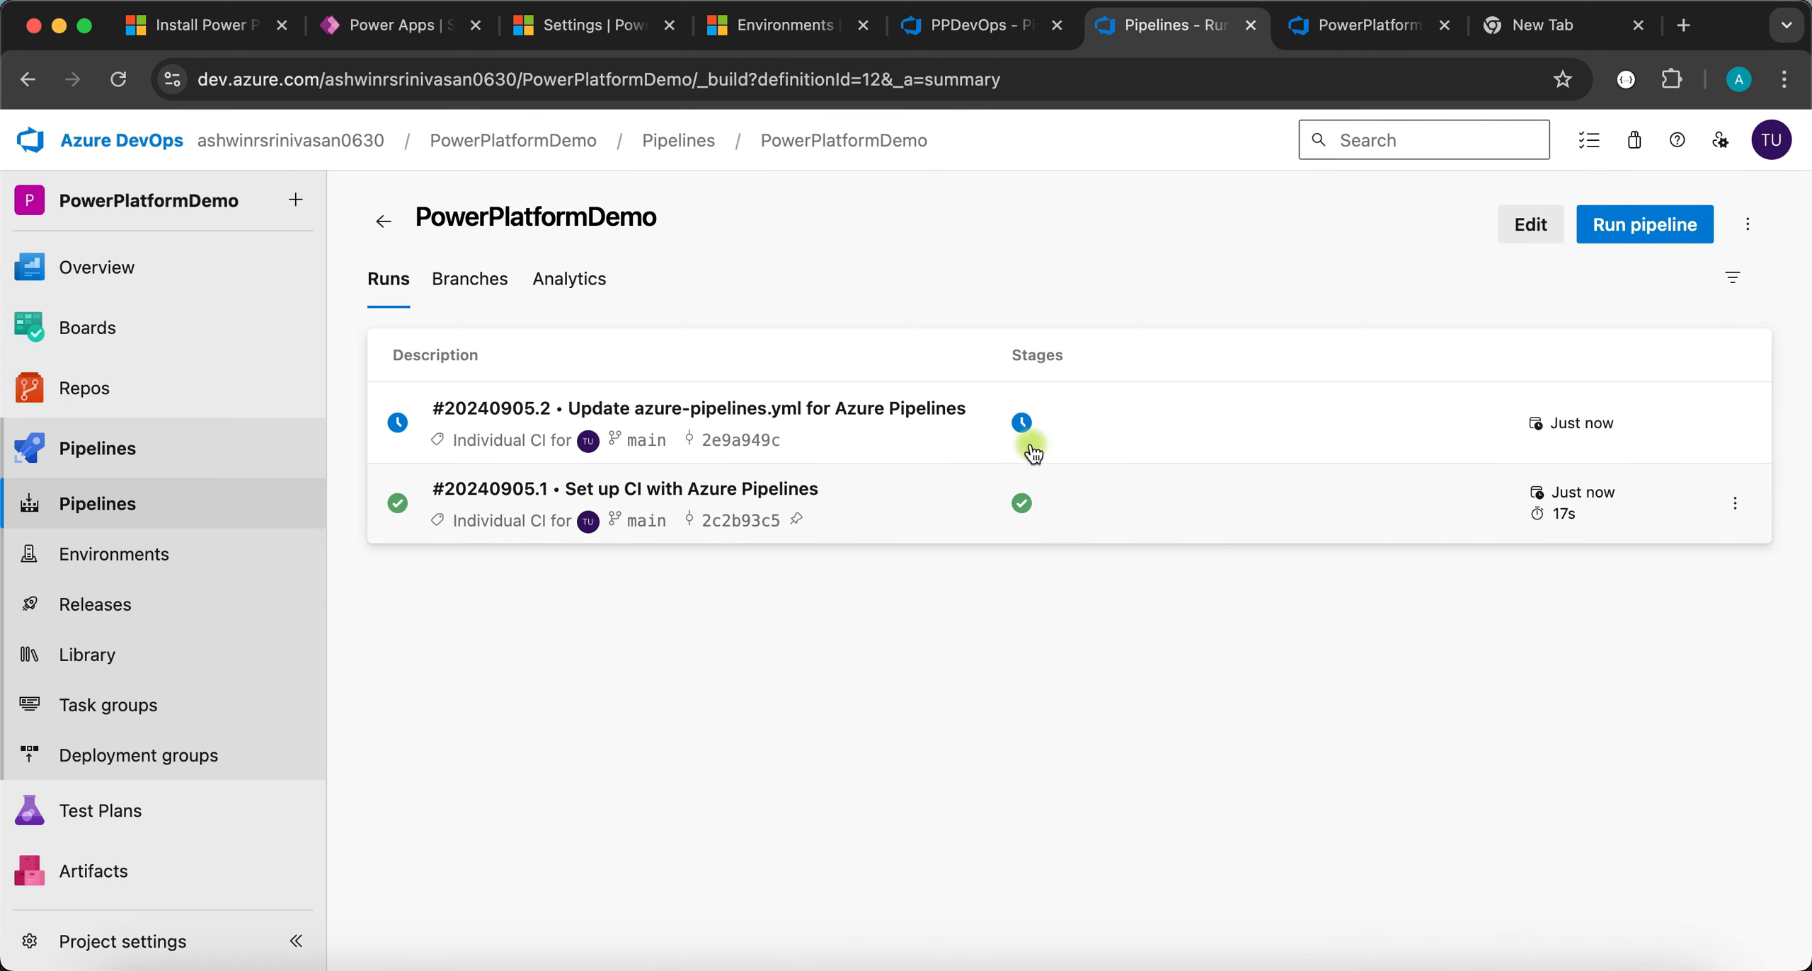
- Open run #20240905.2 and check the PackSolution, CopyFiles and PublishBuildArtifacts step logs
{"action": "left_click", "coordinate": [967, 430]}
{"action": "left_click", "coordinate": [493, 700]}
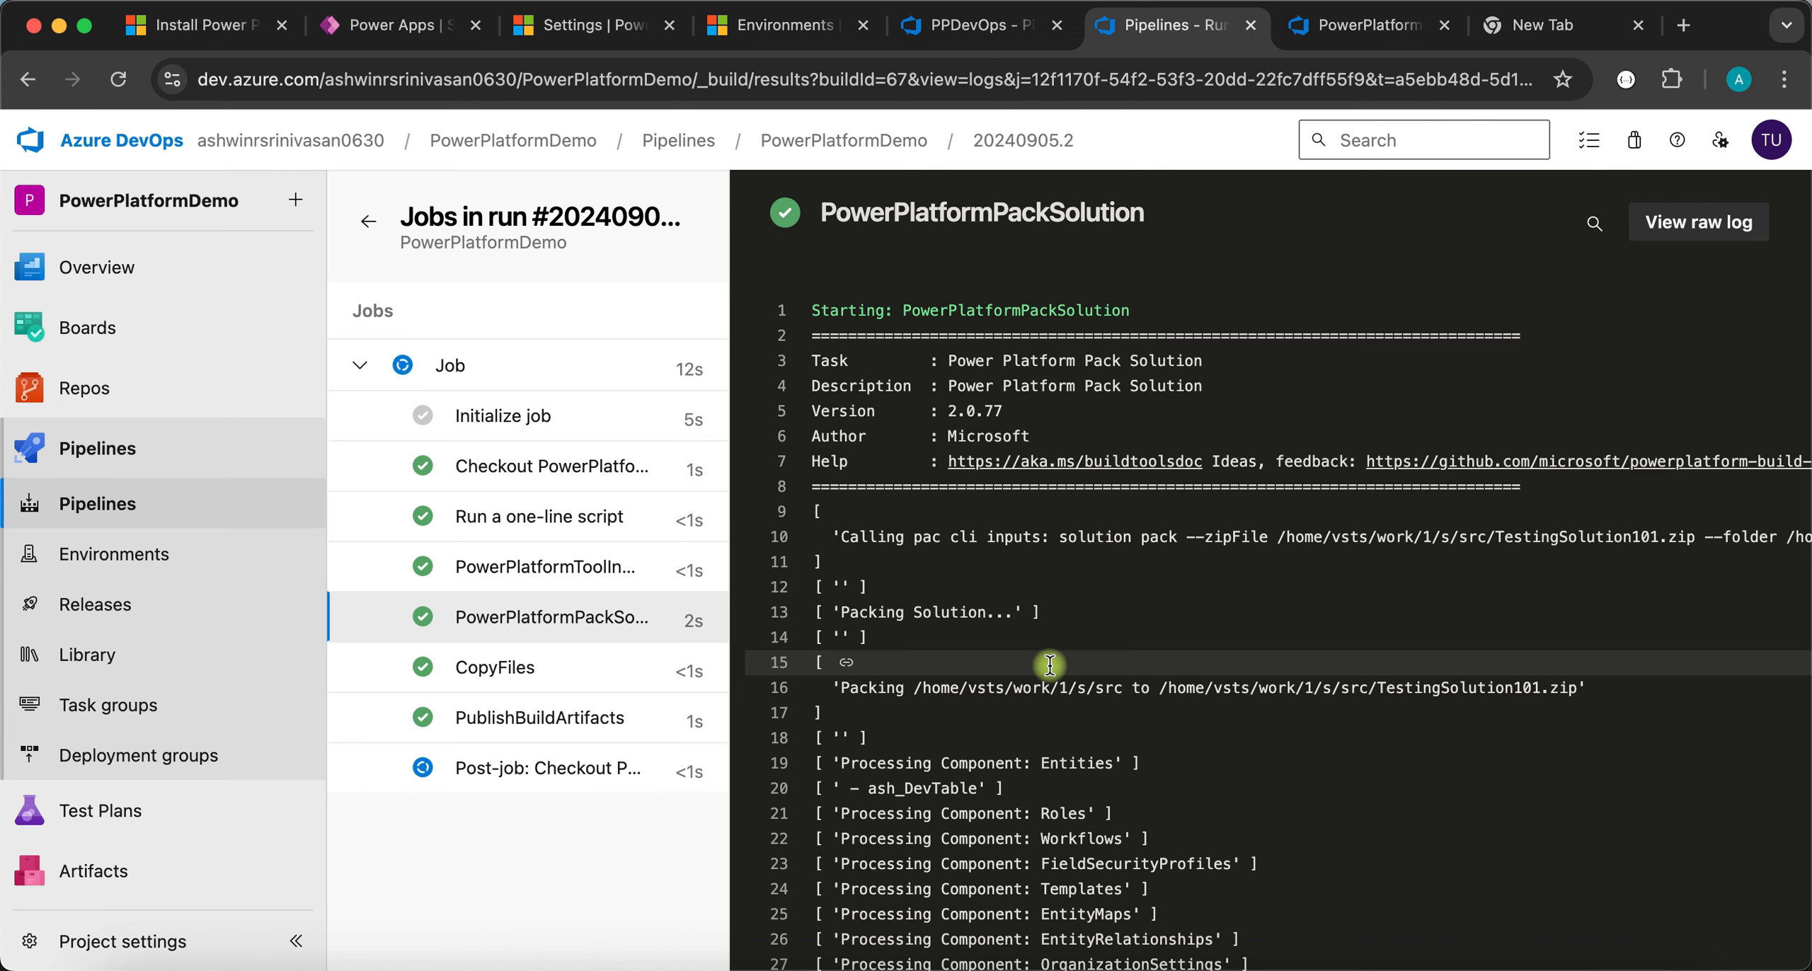
{"action": "left_click", "coordinate": [508, 673]}
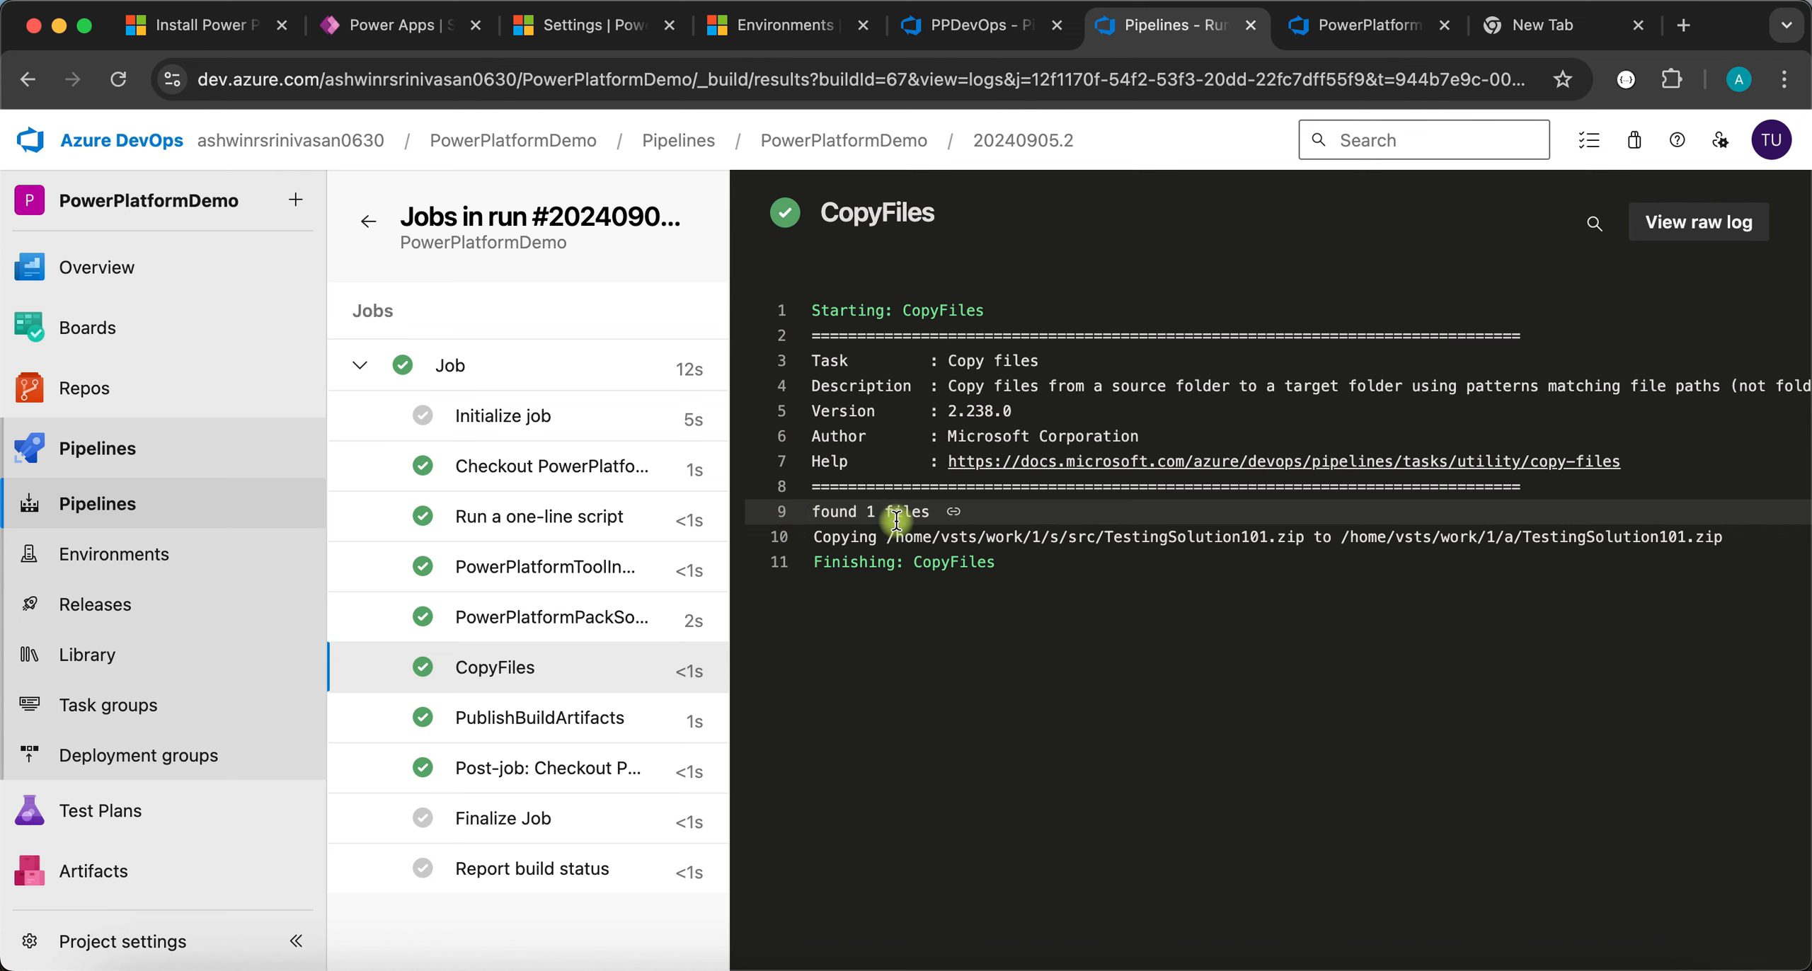
{"action": "left_click", "coordinate": [538, 730]}
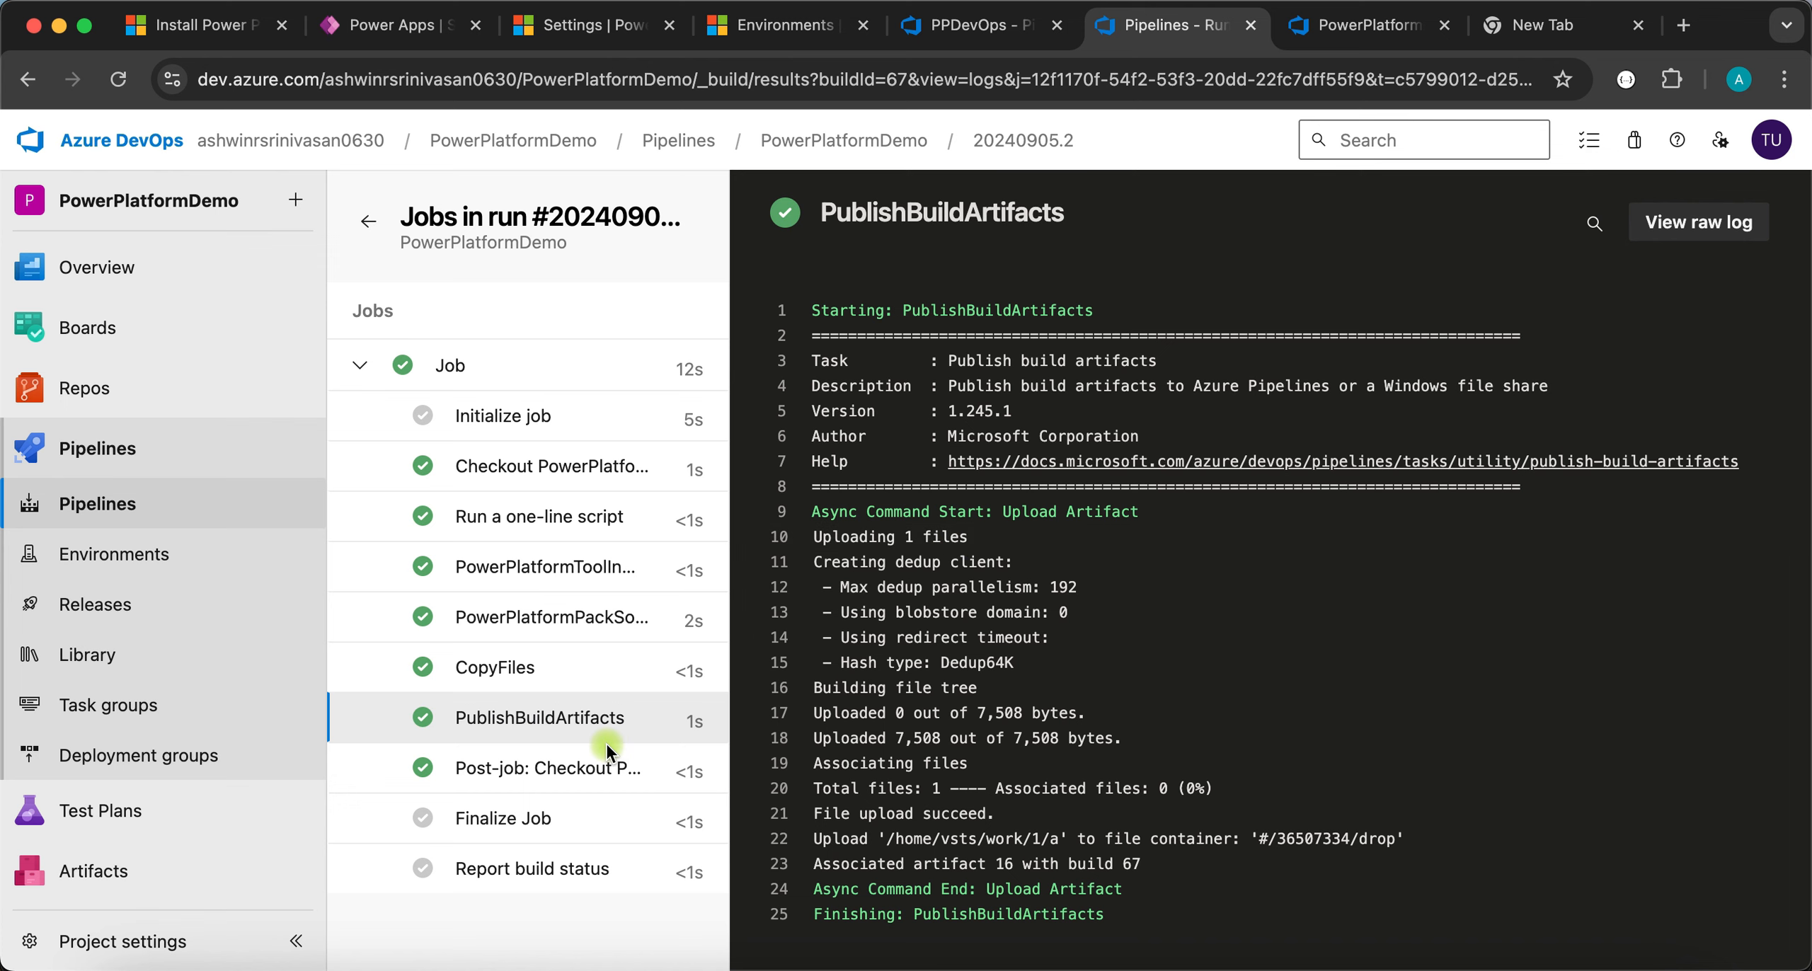
{"action": "left_click", "coordinate": [369, 223]}
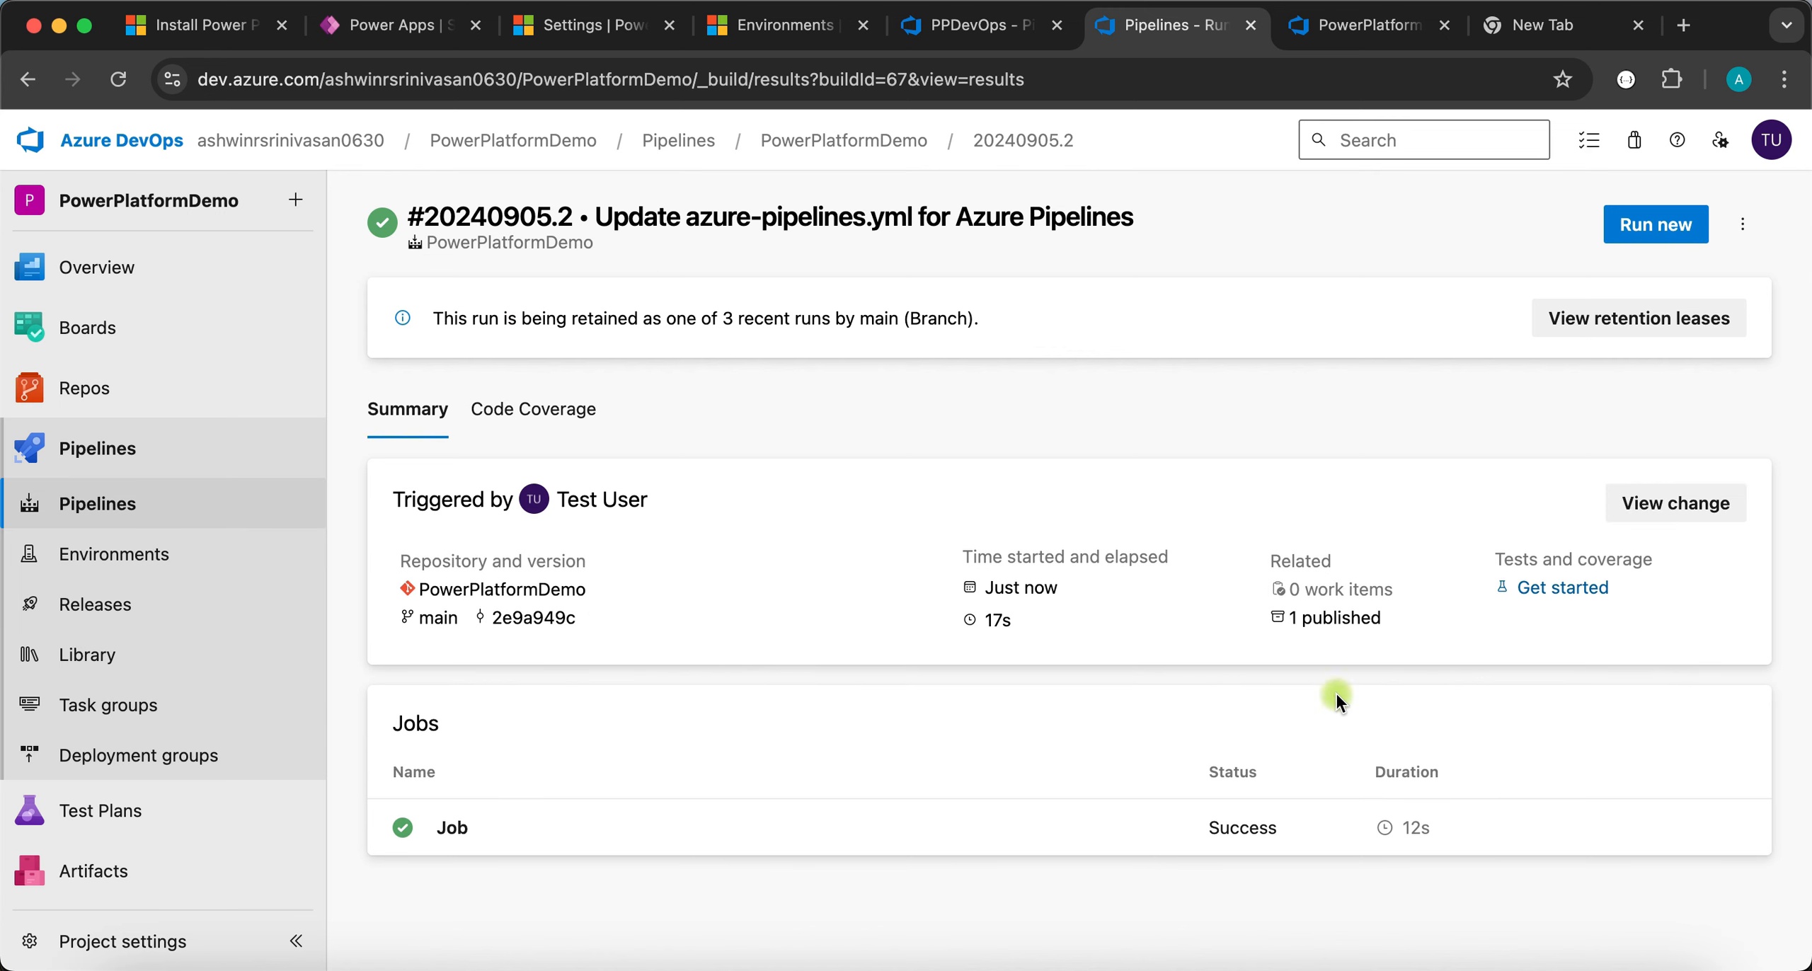
{"action": "left_click", "coordinate": [1326, 620]}
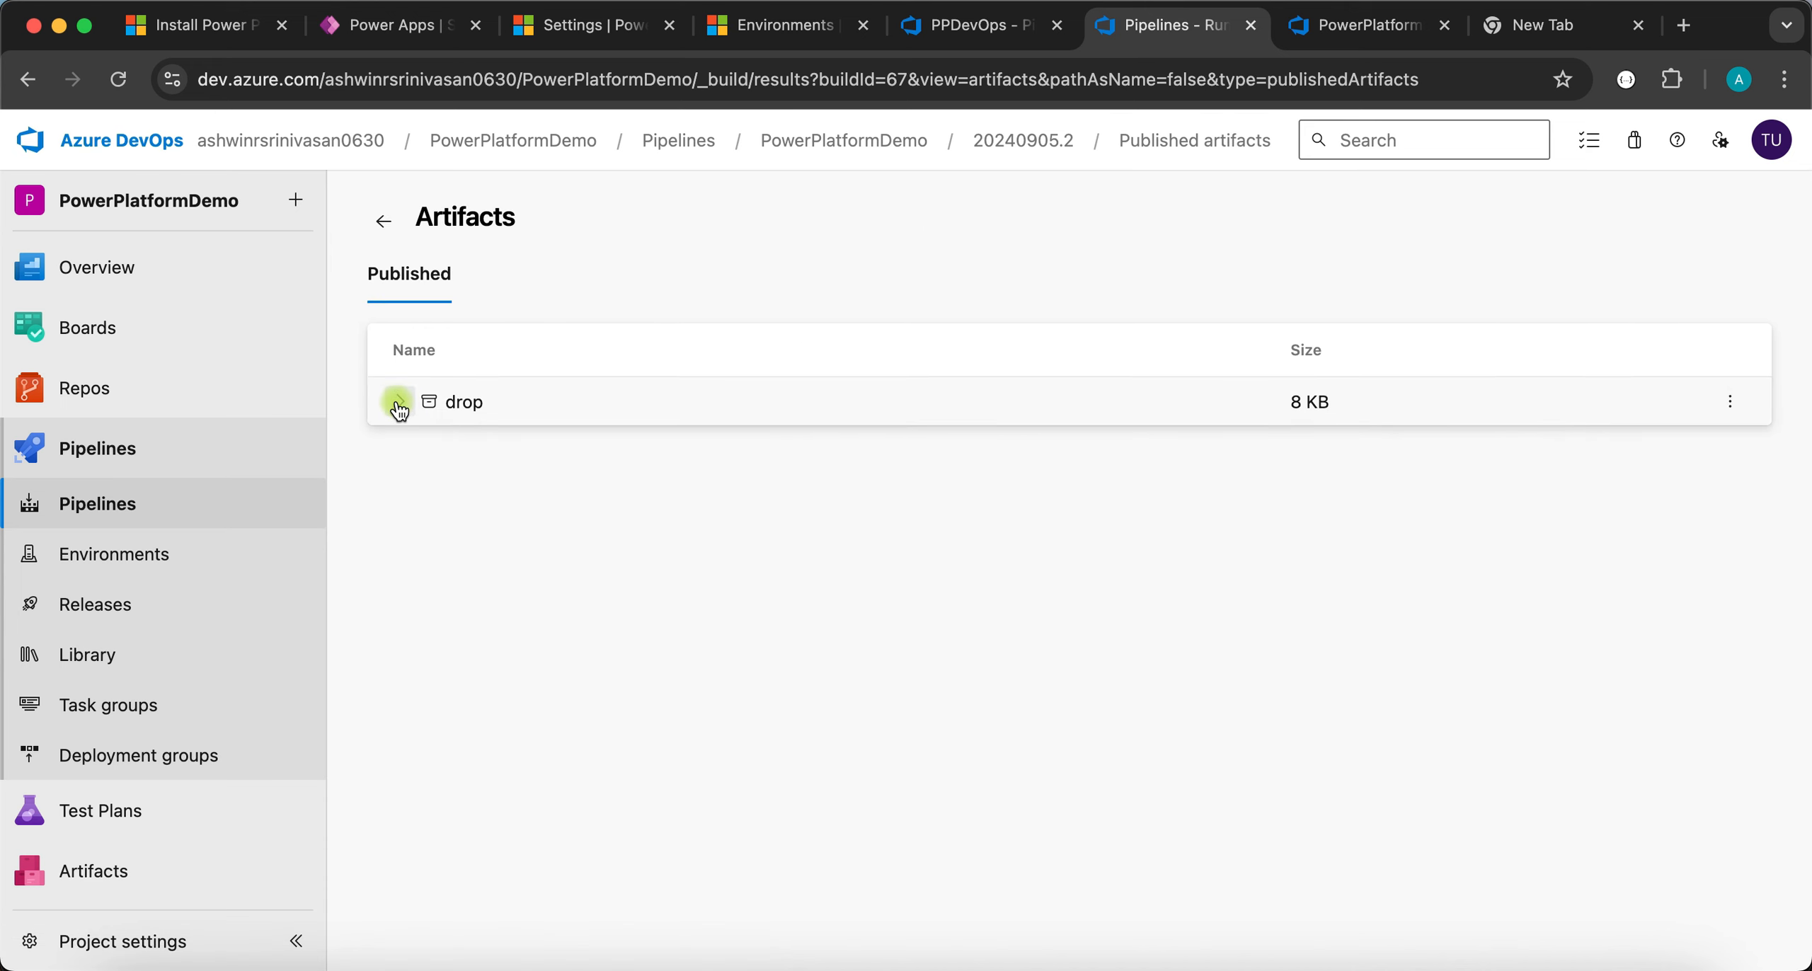
- Expand the drop artifact to reveal TestingSolution101.zip (8 KB)
{"action": "left_click", "coordinate": [399, 404]}
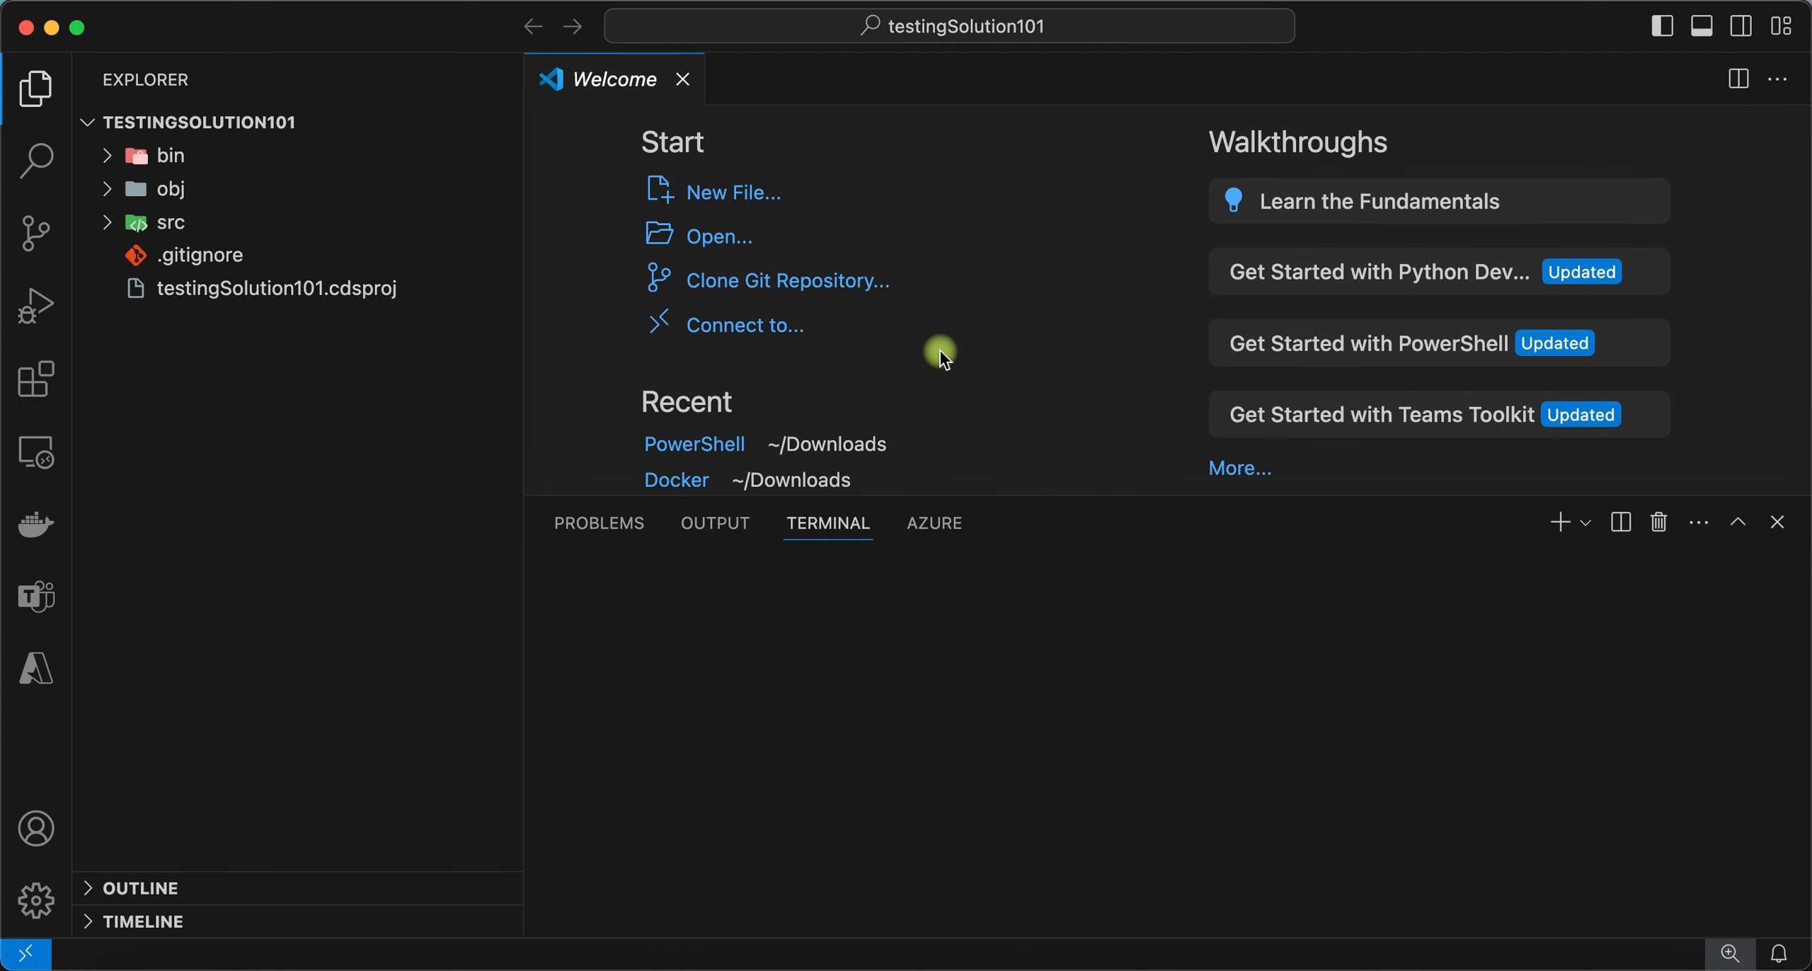
- Close VS Code's Welcome tab and switch back to Azure DevOps in Chrome
{"action": "left_click", "coordinate": [683, 79]}
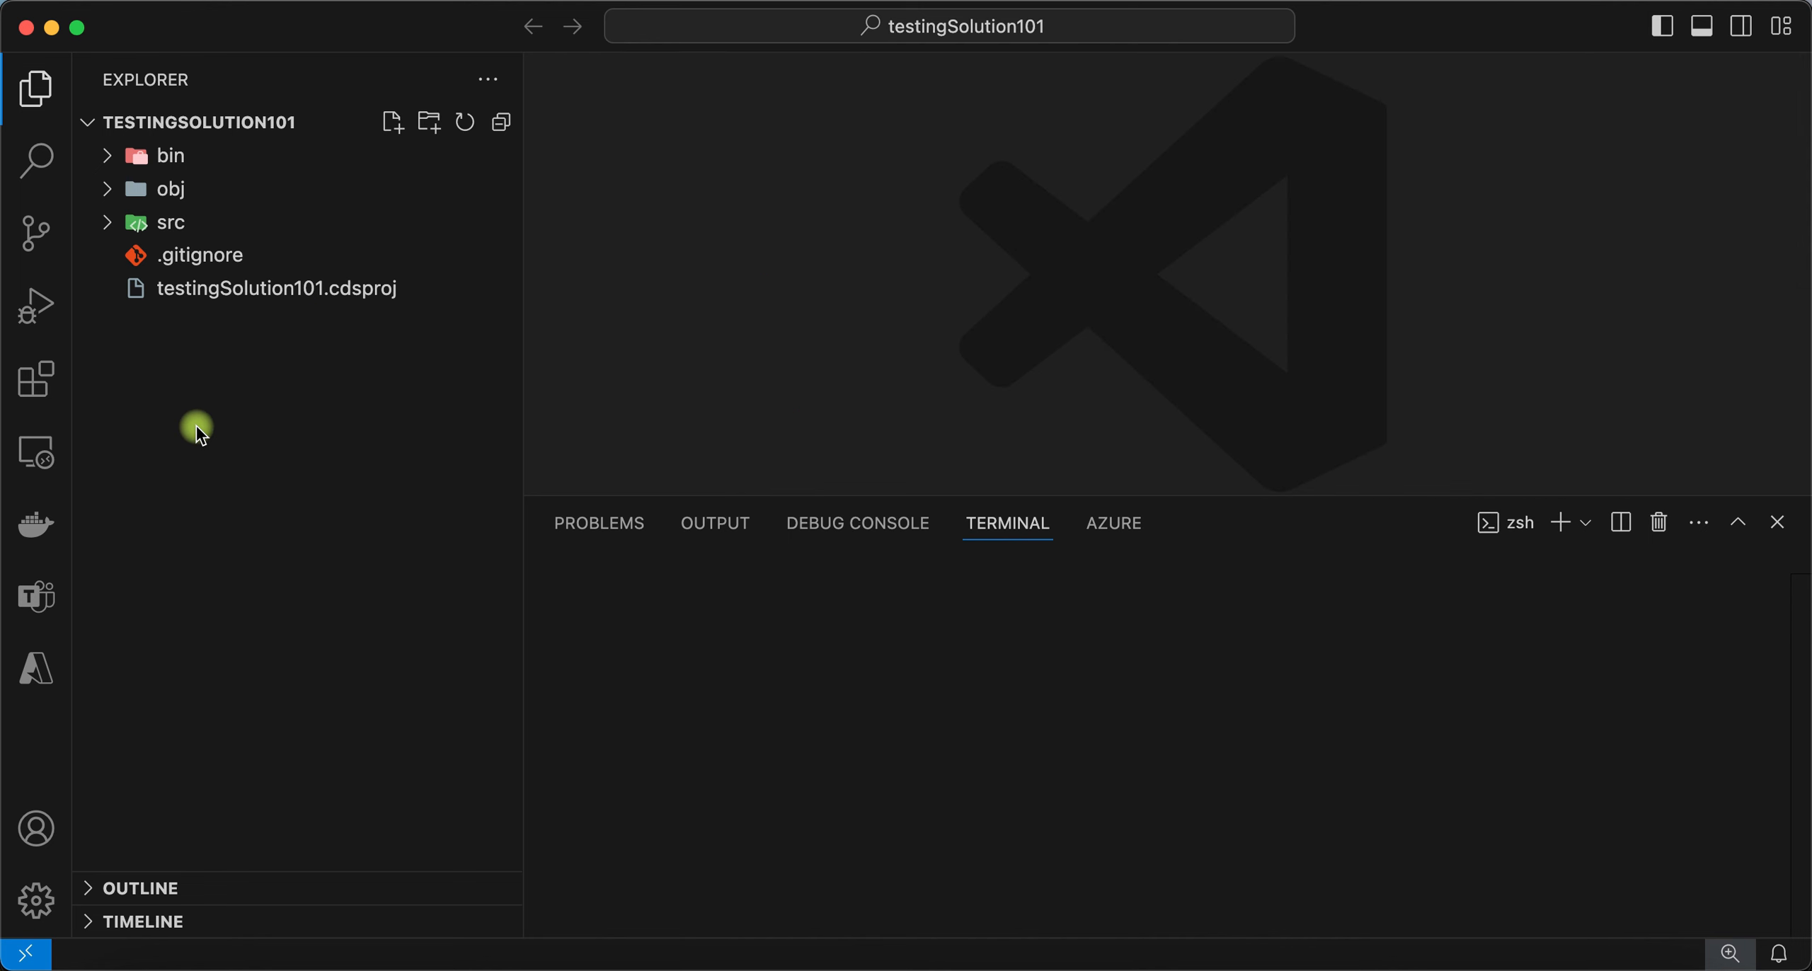
{"action": "key", "text": "super+Tab"}
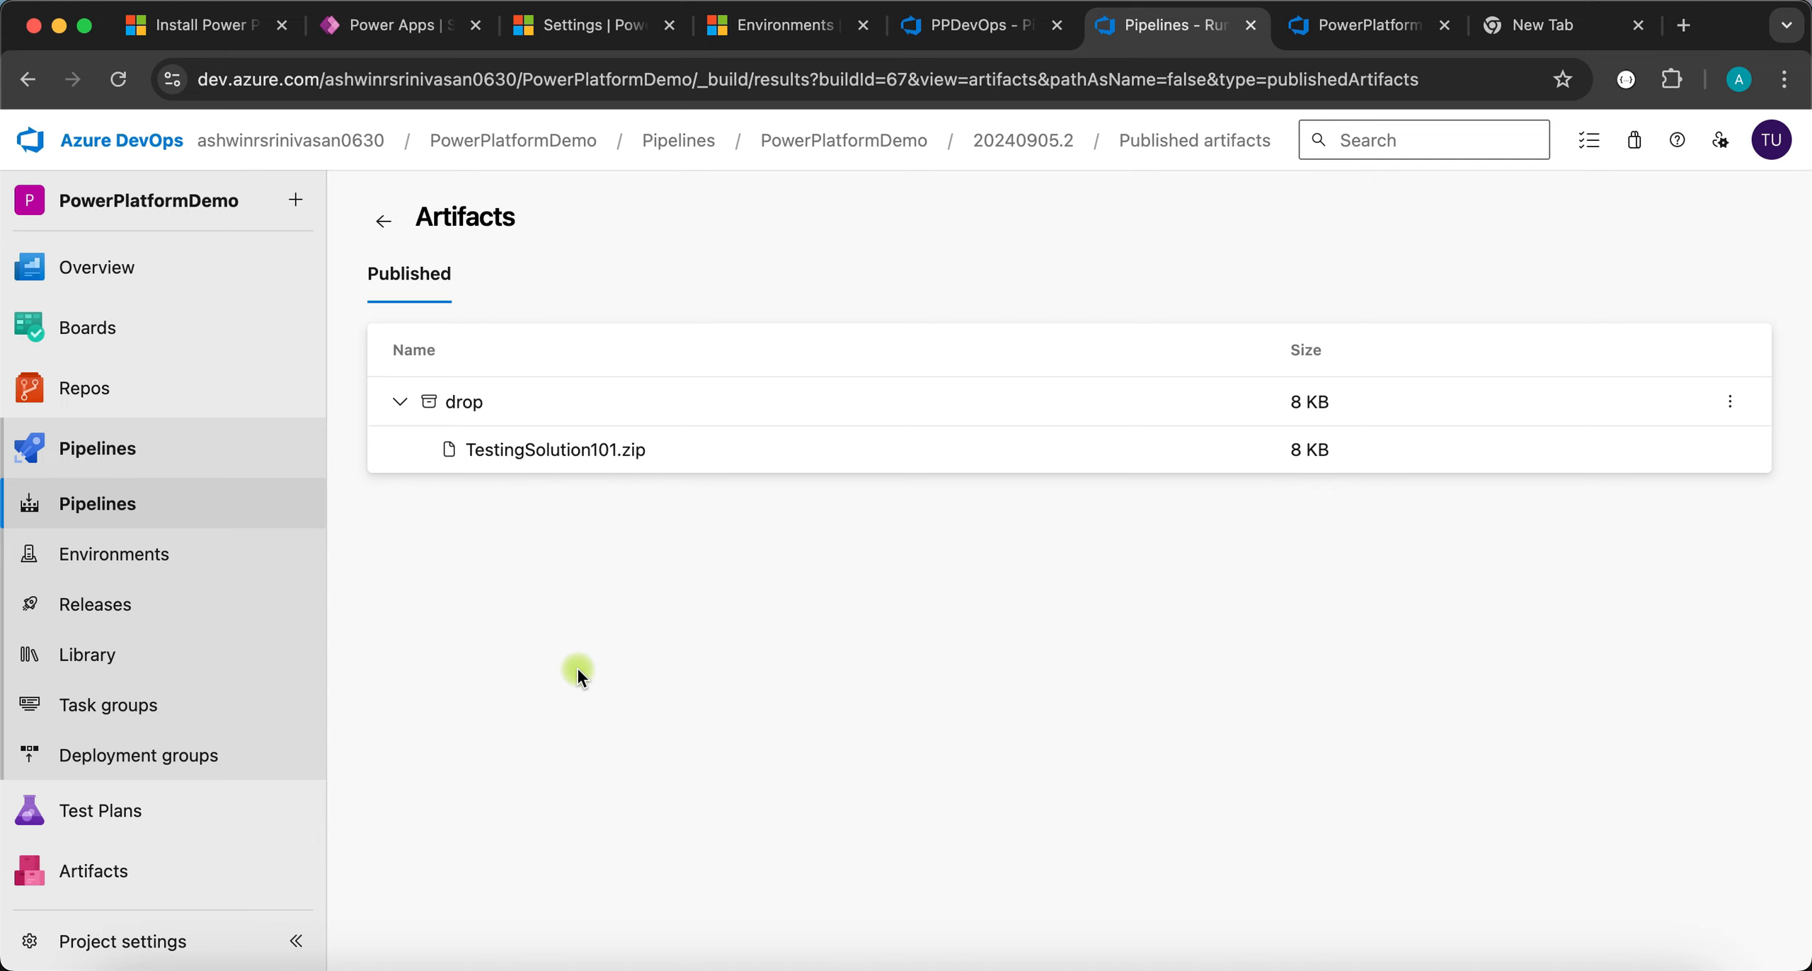
- Create a release pipeline from an Empty job and rename Stage 1 to 'UAT Environment'
{"action": "left_click", "coordinate": [126, 622]}
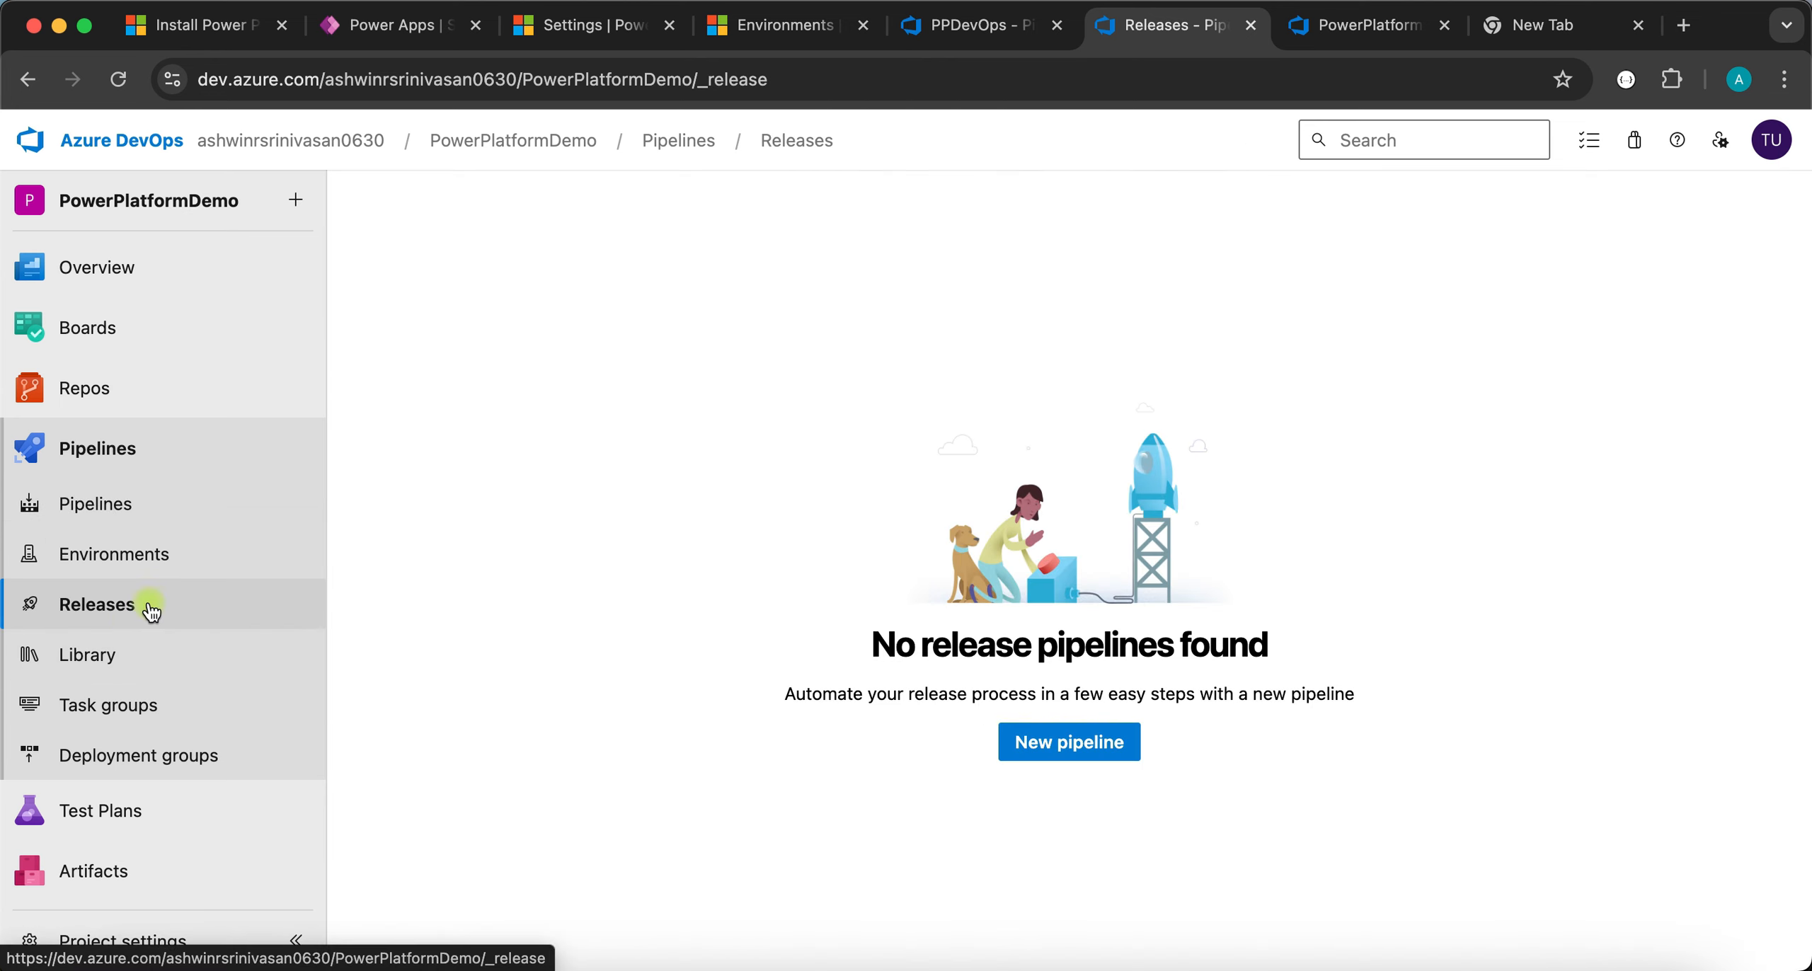
{"action": "left_click", "coordinate": [1065, 733]}
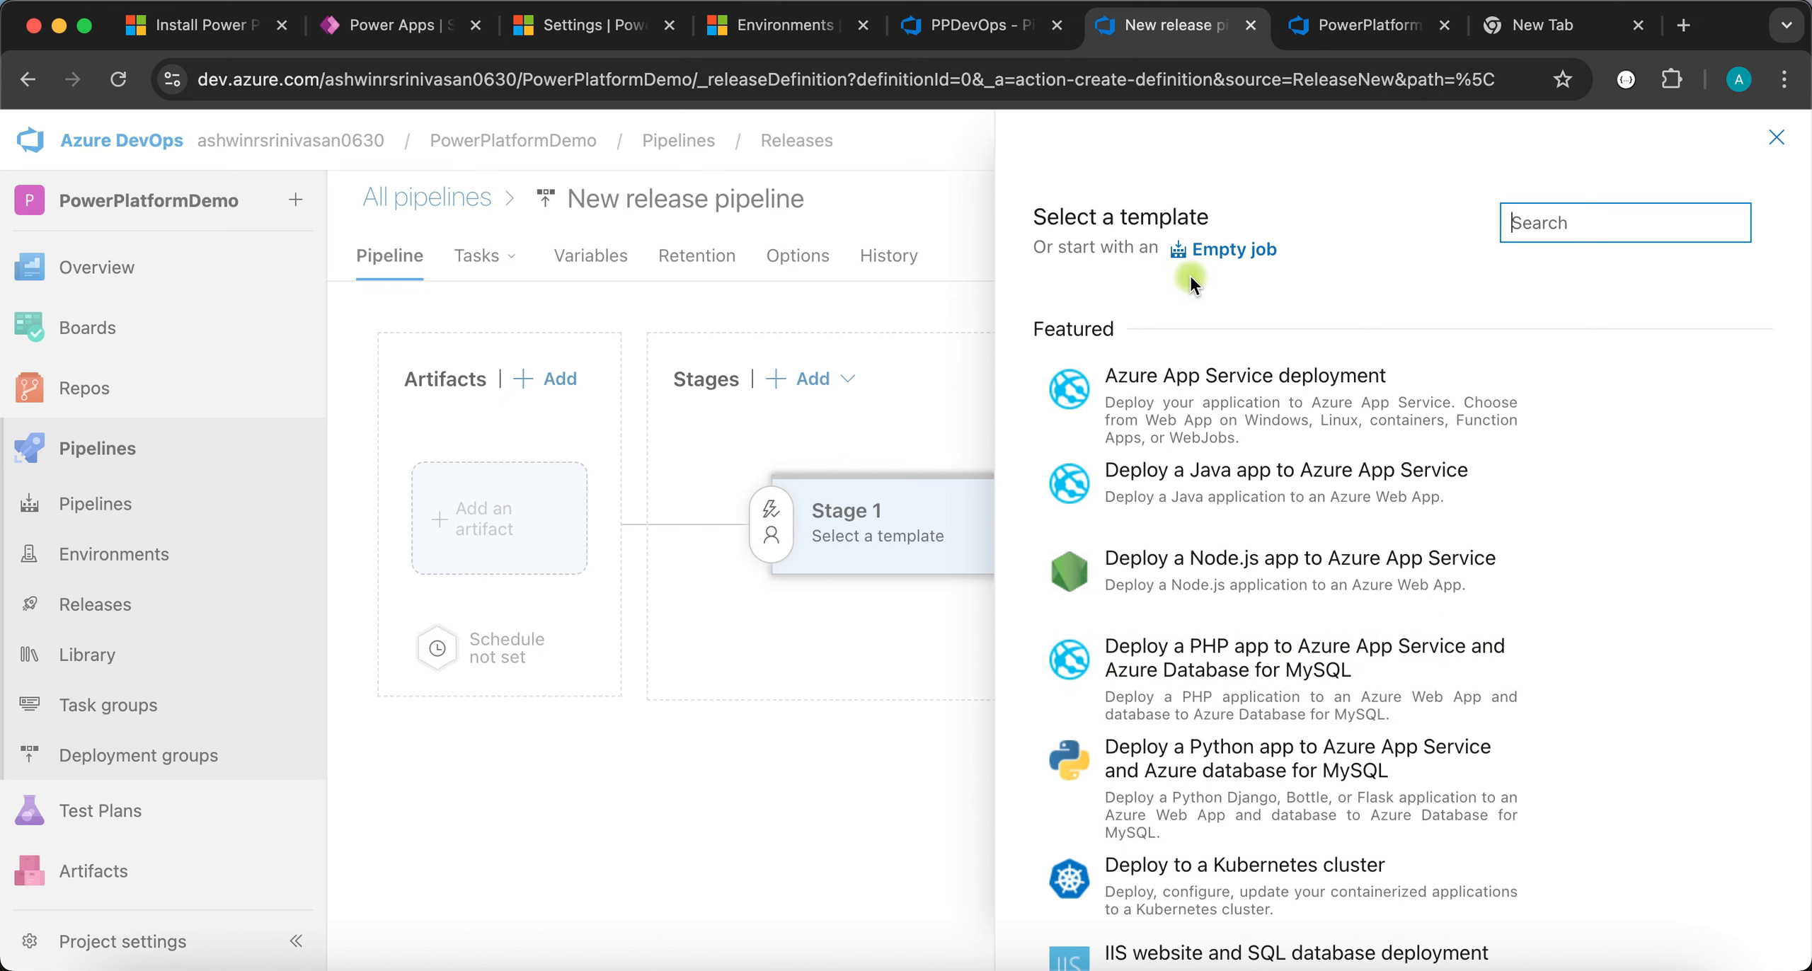
{"action": "left_click", "coordinate": [1235, 249]}
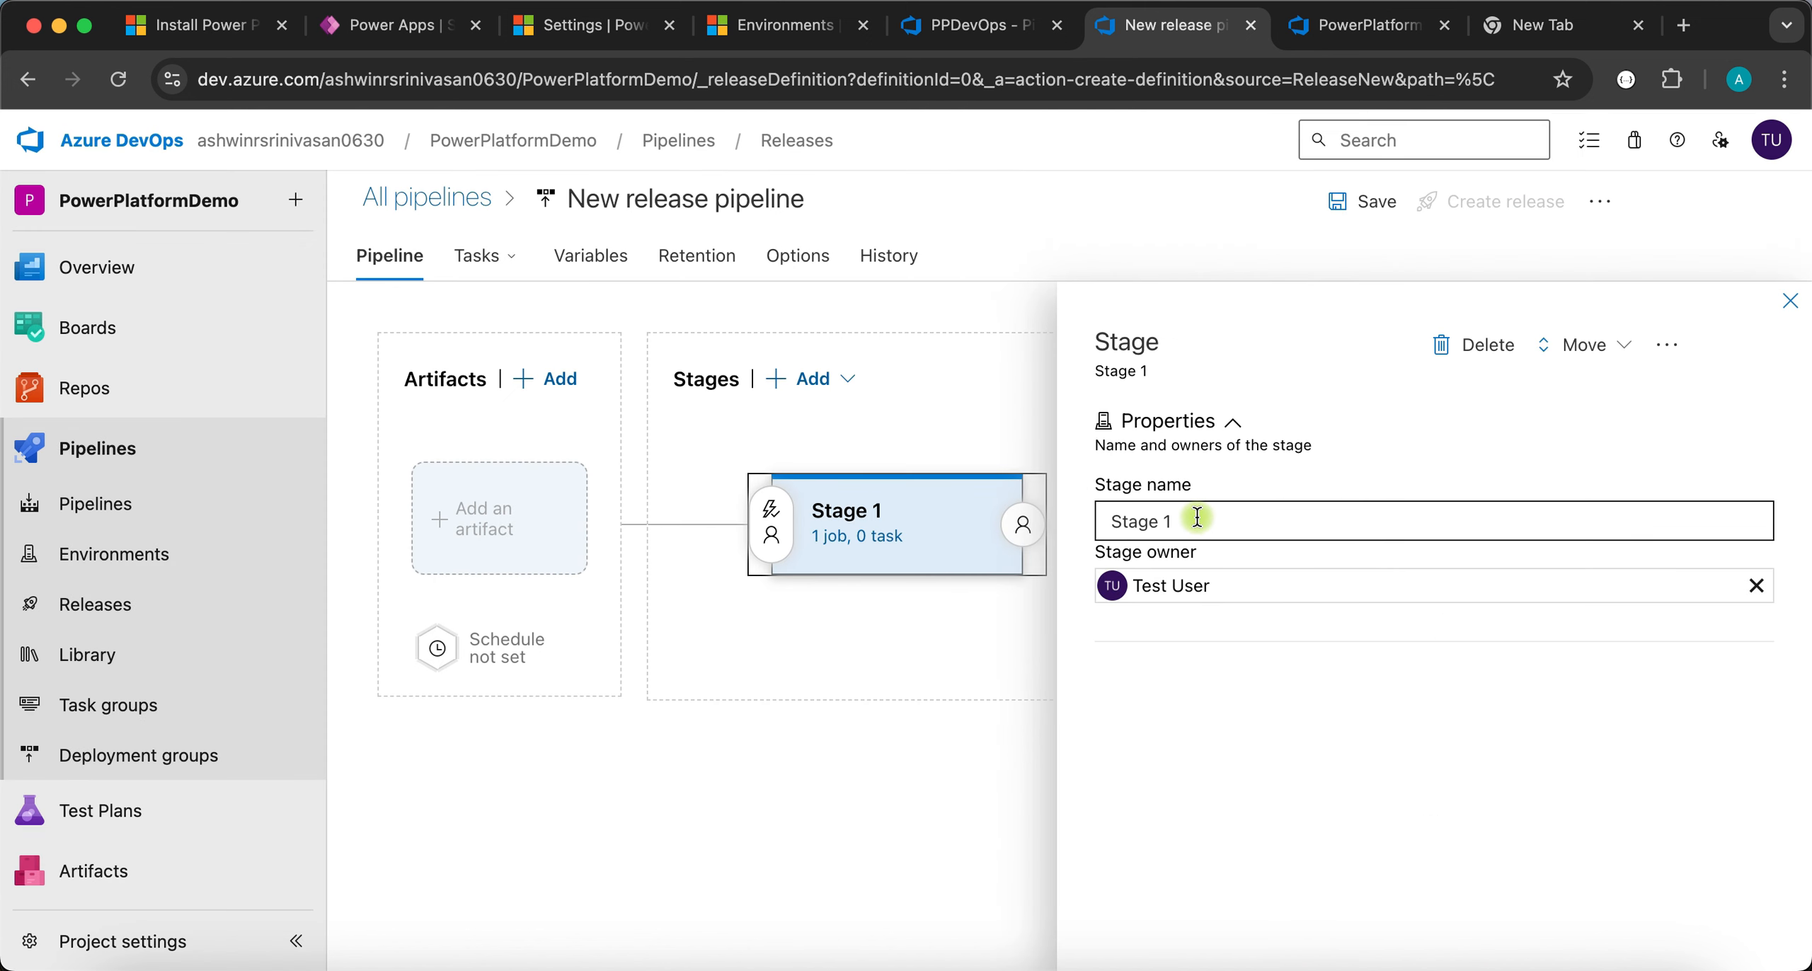
{"action": "left_click_drag", "start_coordinate": [1197, 516], "coordinate": [1046, 525]}
{"action": "type", "text": "UAT Environment"}
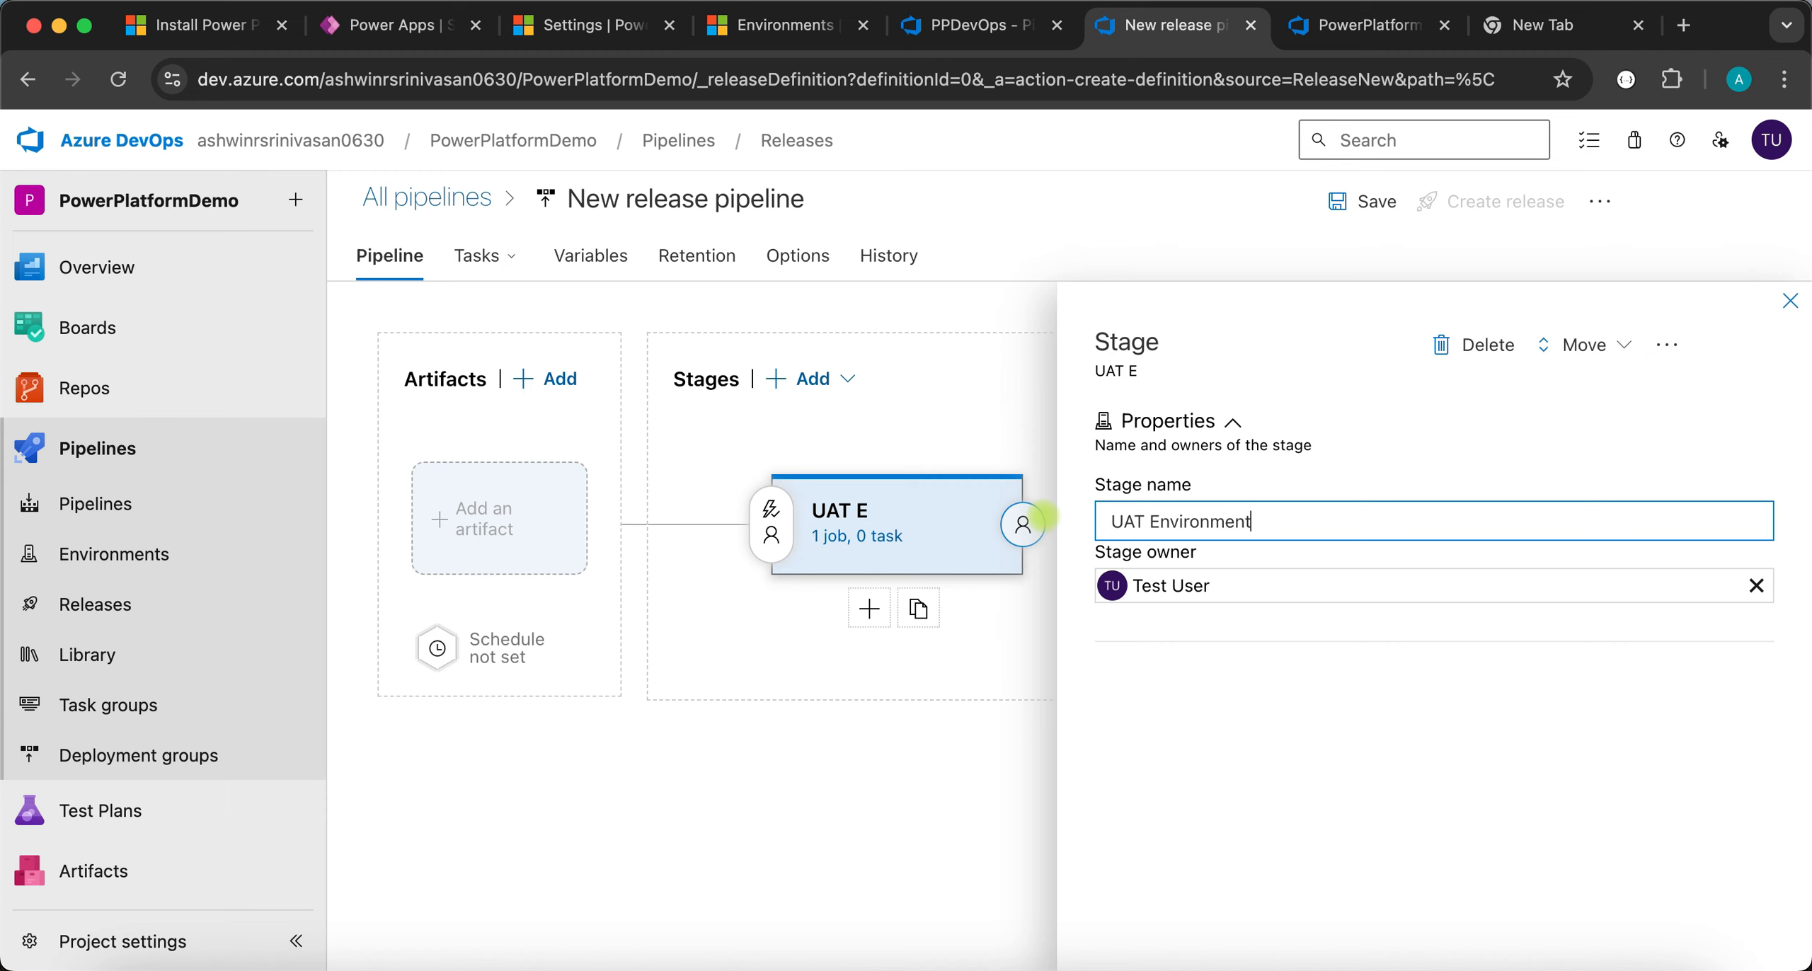
{"action": "left_click", "coordinate": [1339, 769]}
{"action": "left_click", "coordinate": [911, 749]}
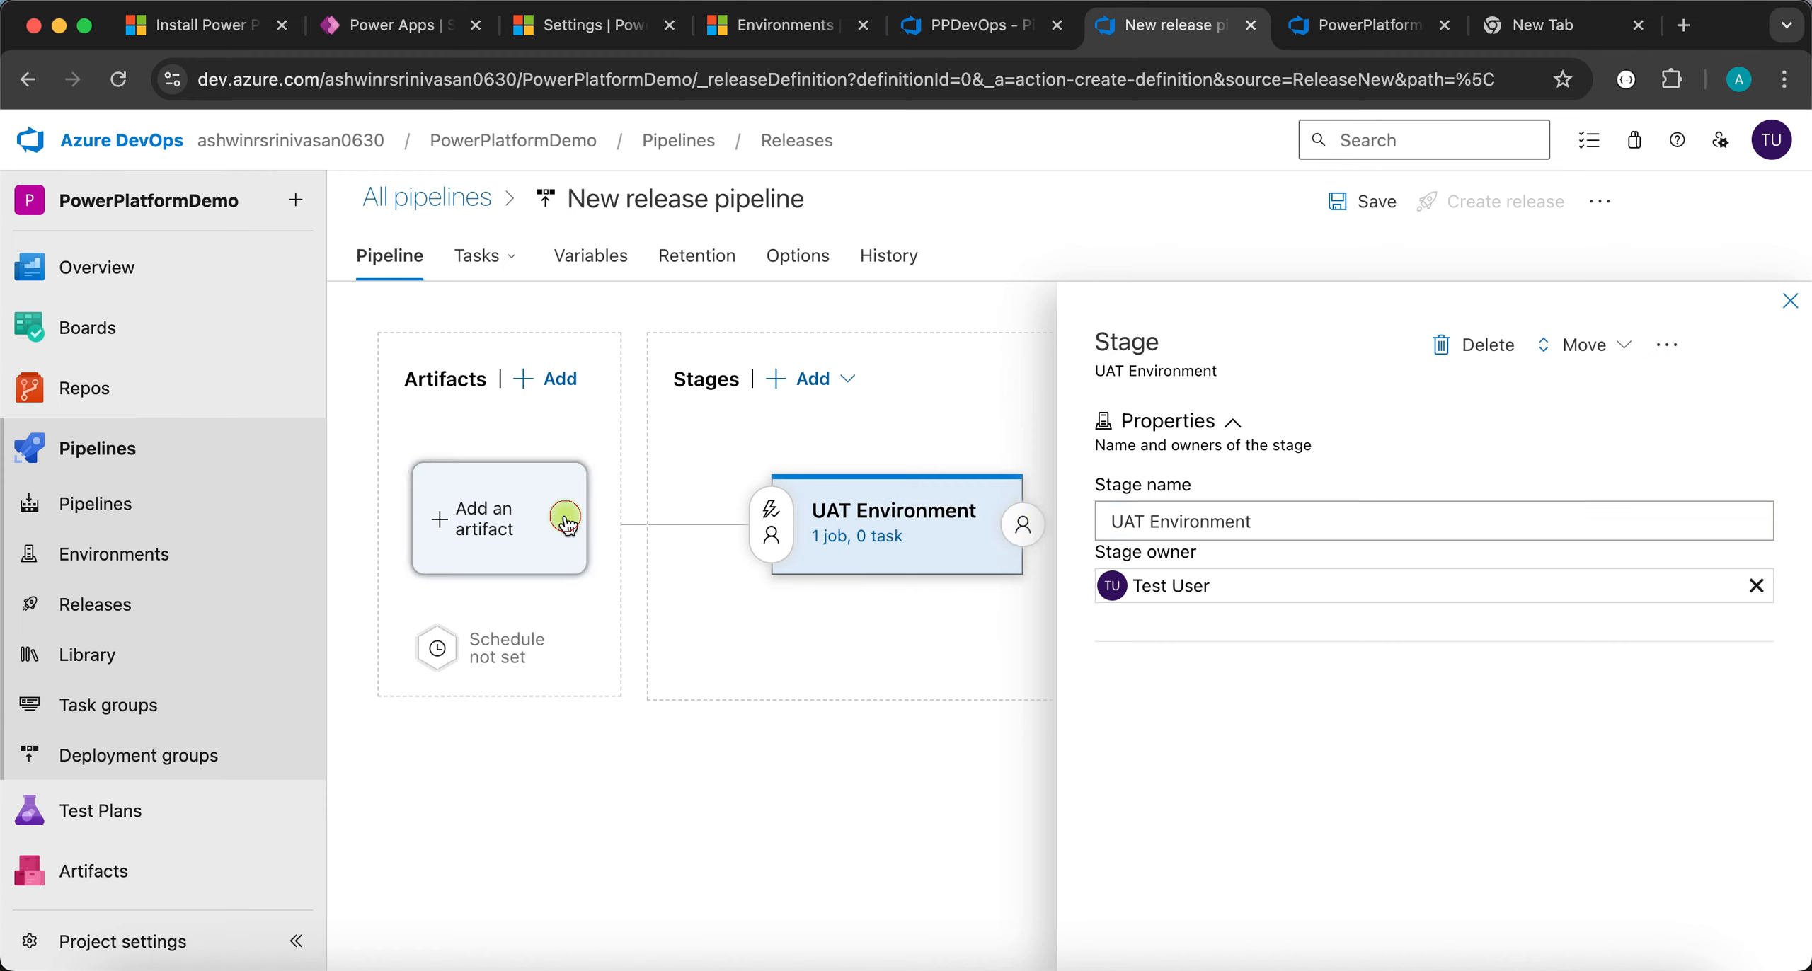
- Add the PowerPlatformDemo build as artifact _PowerPlatformDemo, default version Latest
{"action": "left_click", "coordinate": [465, 523]}
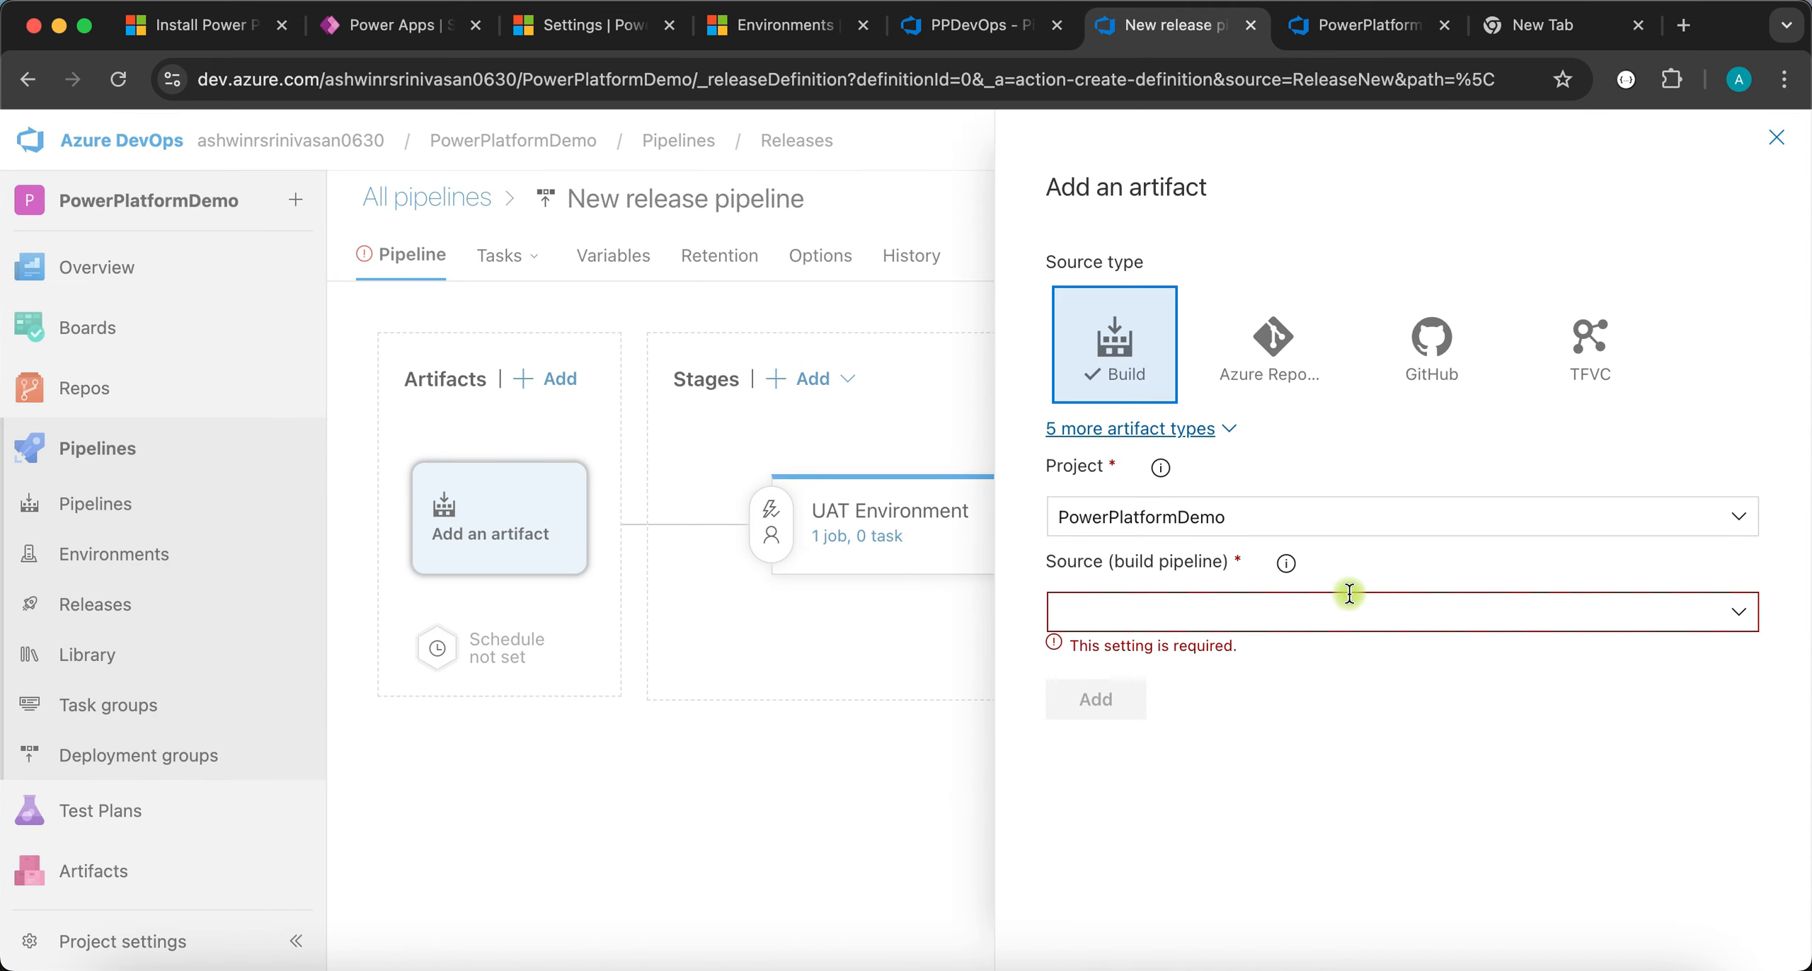
{"action": "left_click", "coordinate": [1732, 614]}
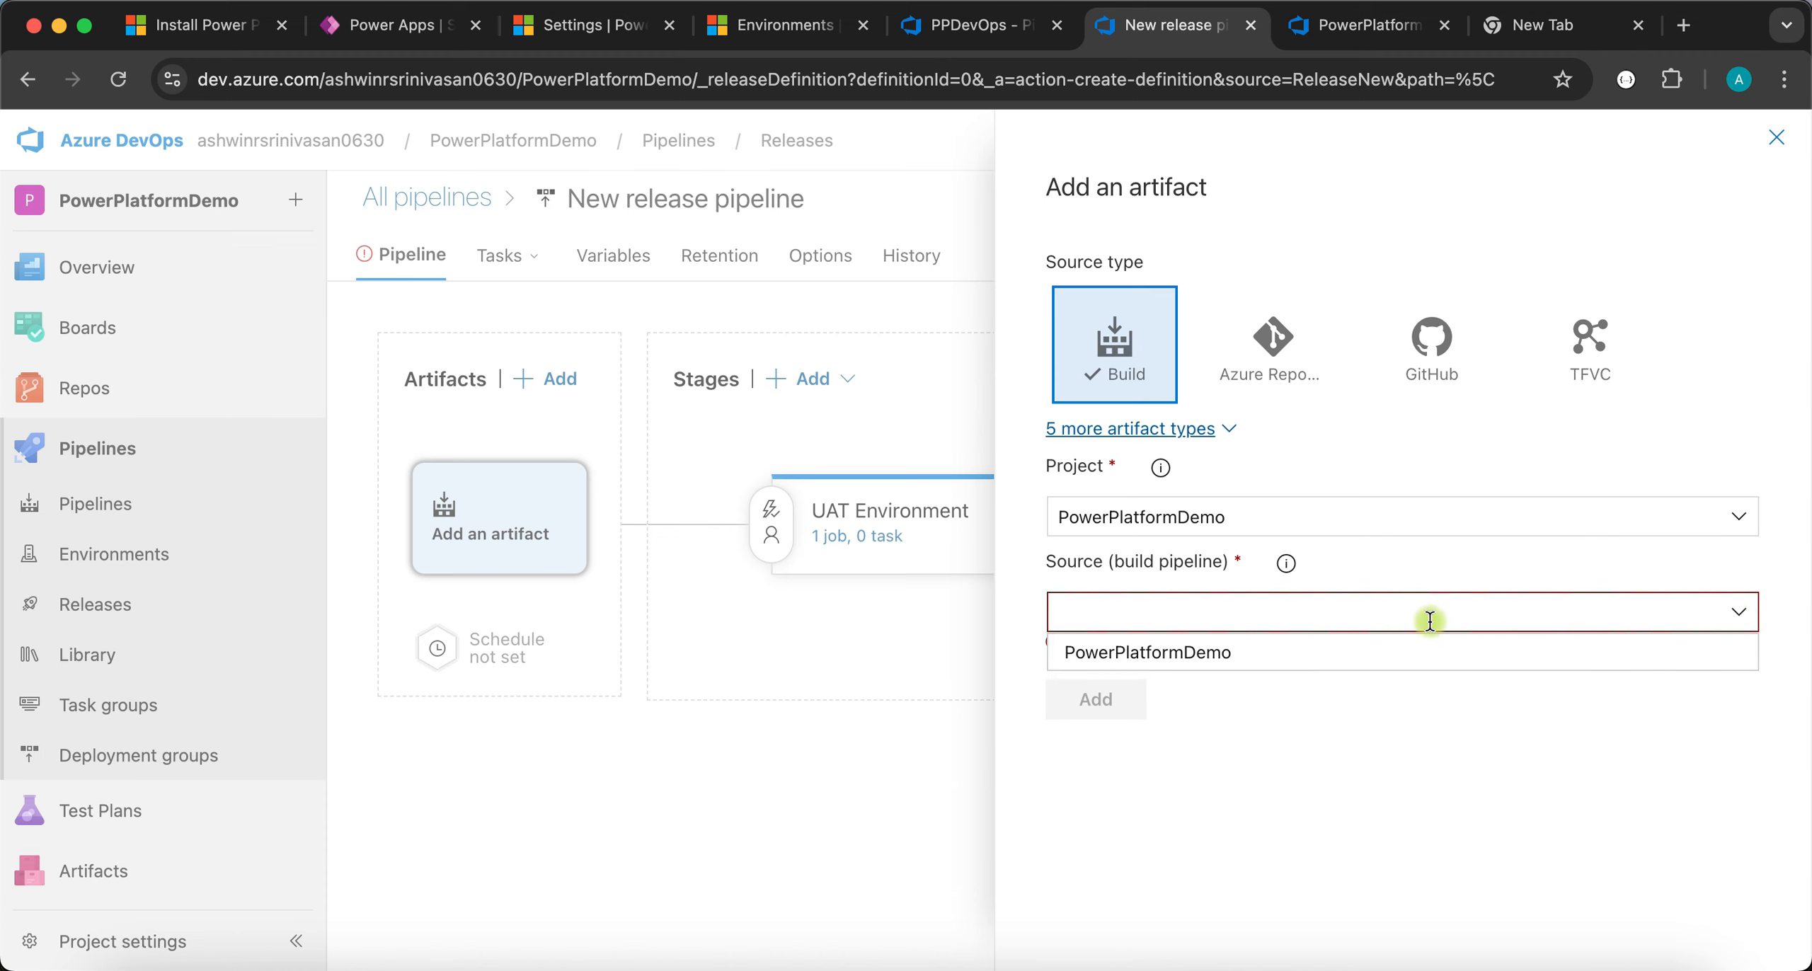
{"action": "left_click", "coordinate": [1165, 652]}
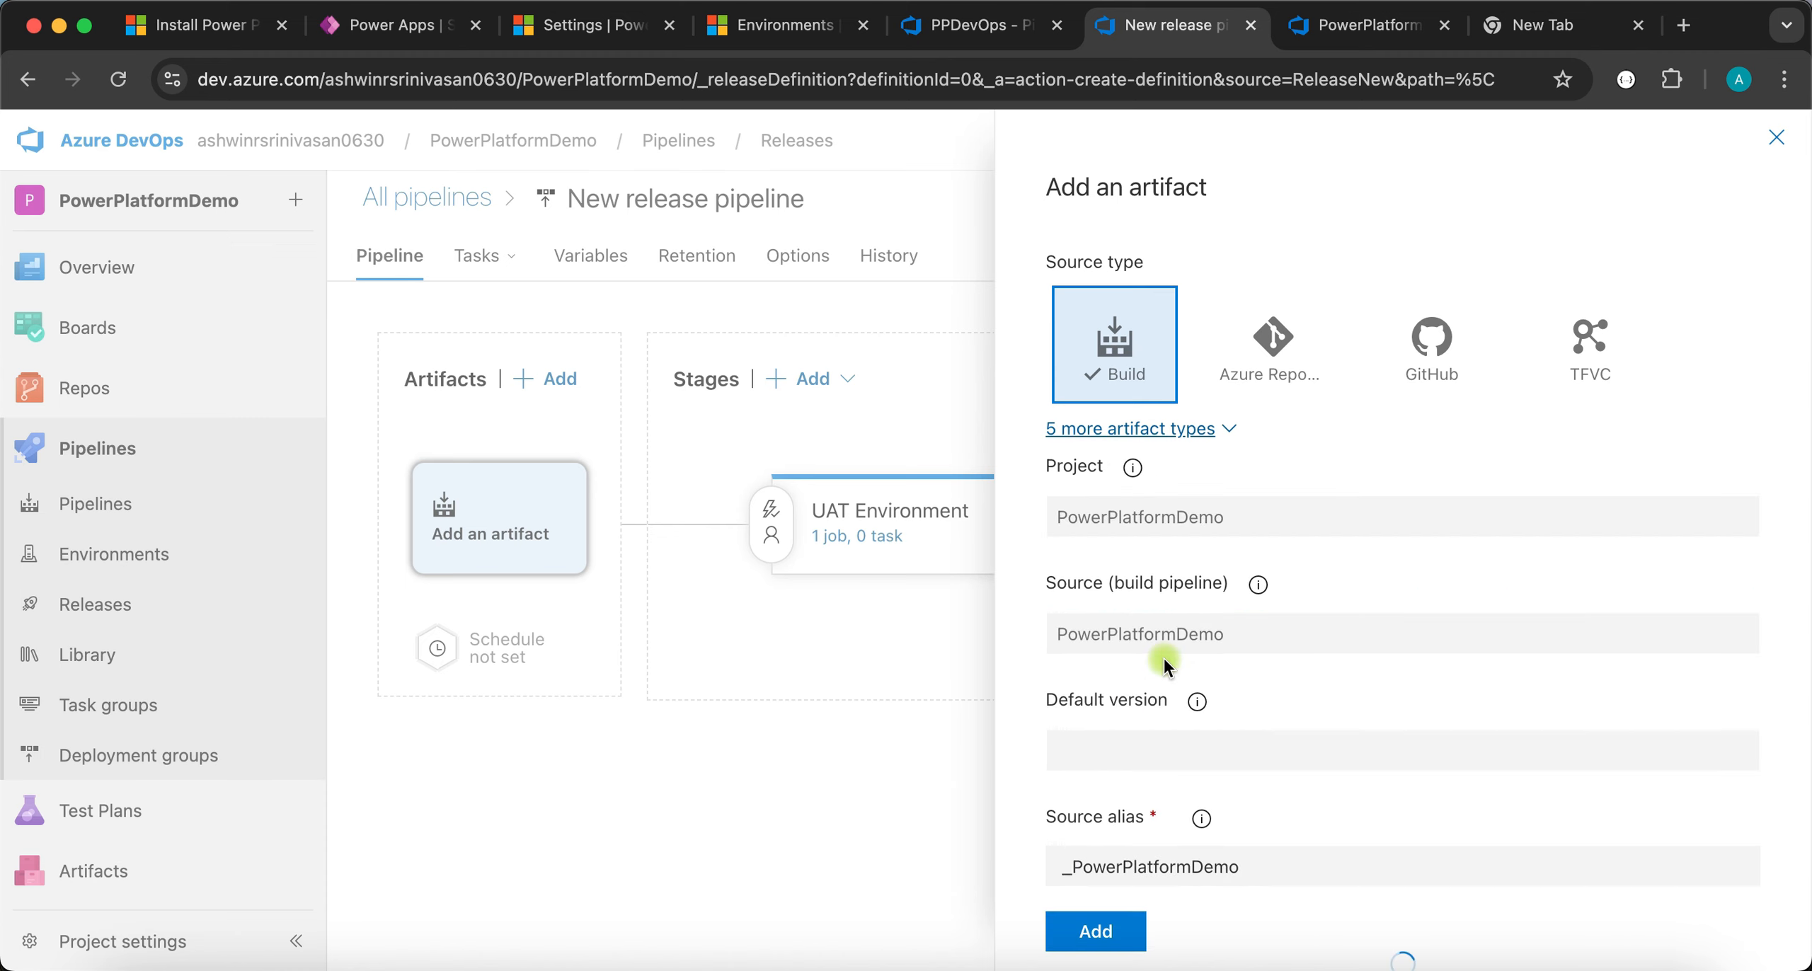
{"action": "scroll", "coordinate": [1107, 736], "scroll_direction": "down", "scroll_amount": 1}
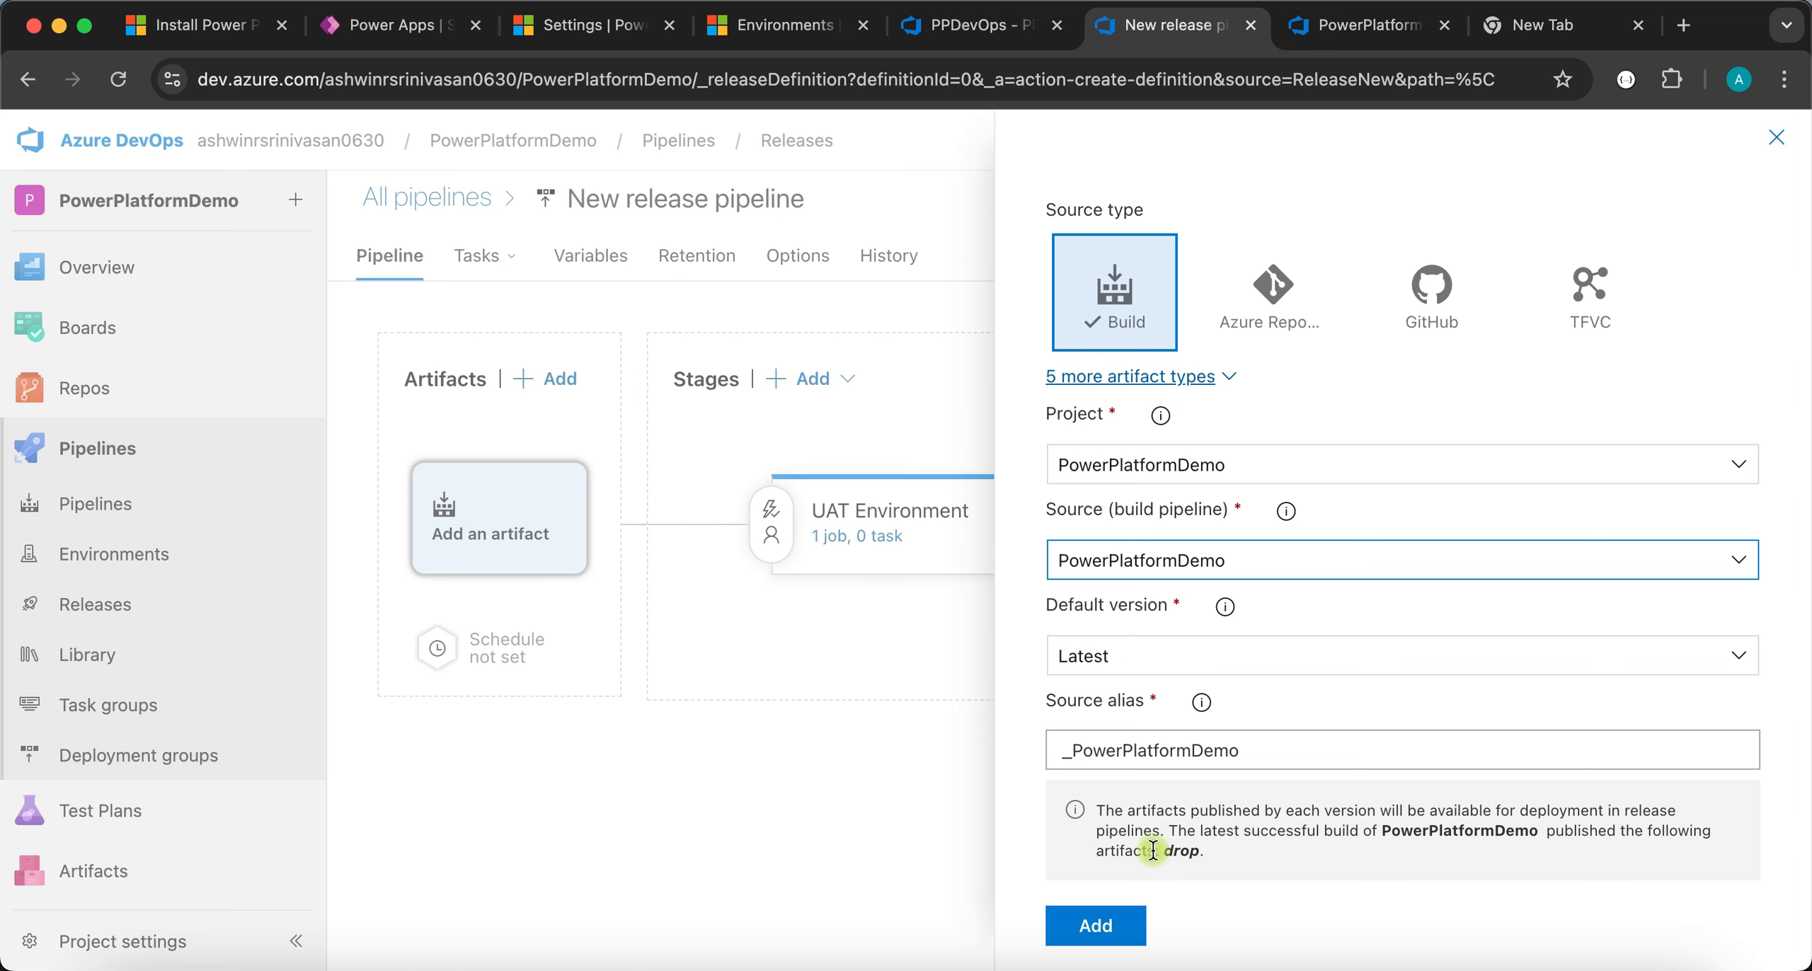
{"action": "left_click", "coordinate": [1117, 922]}
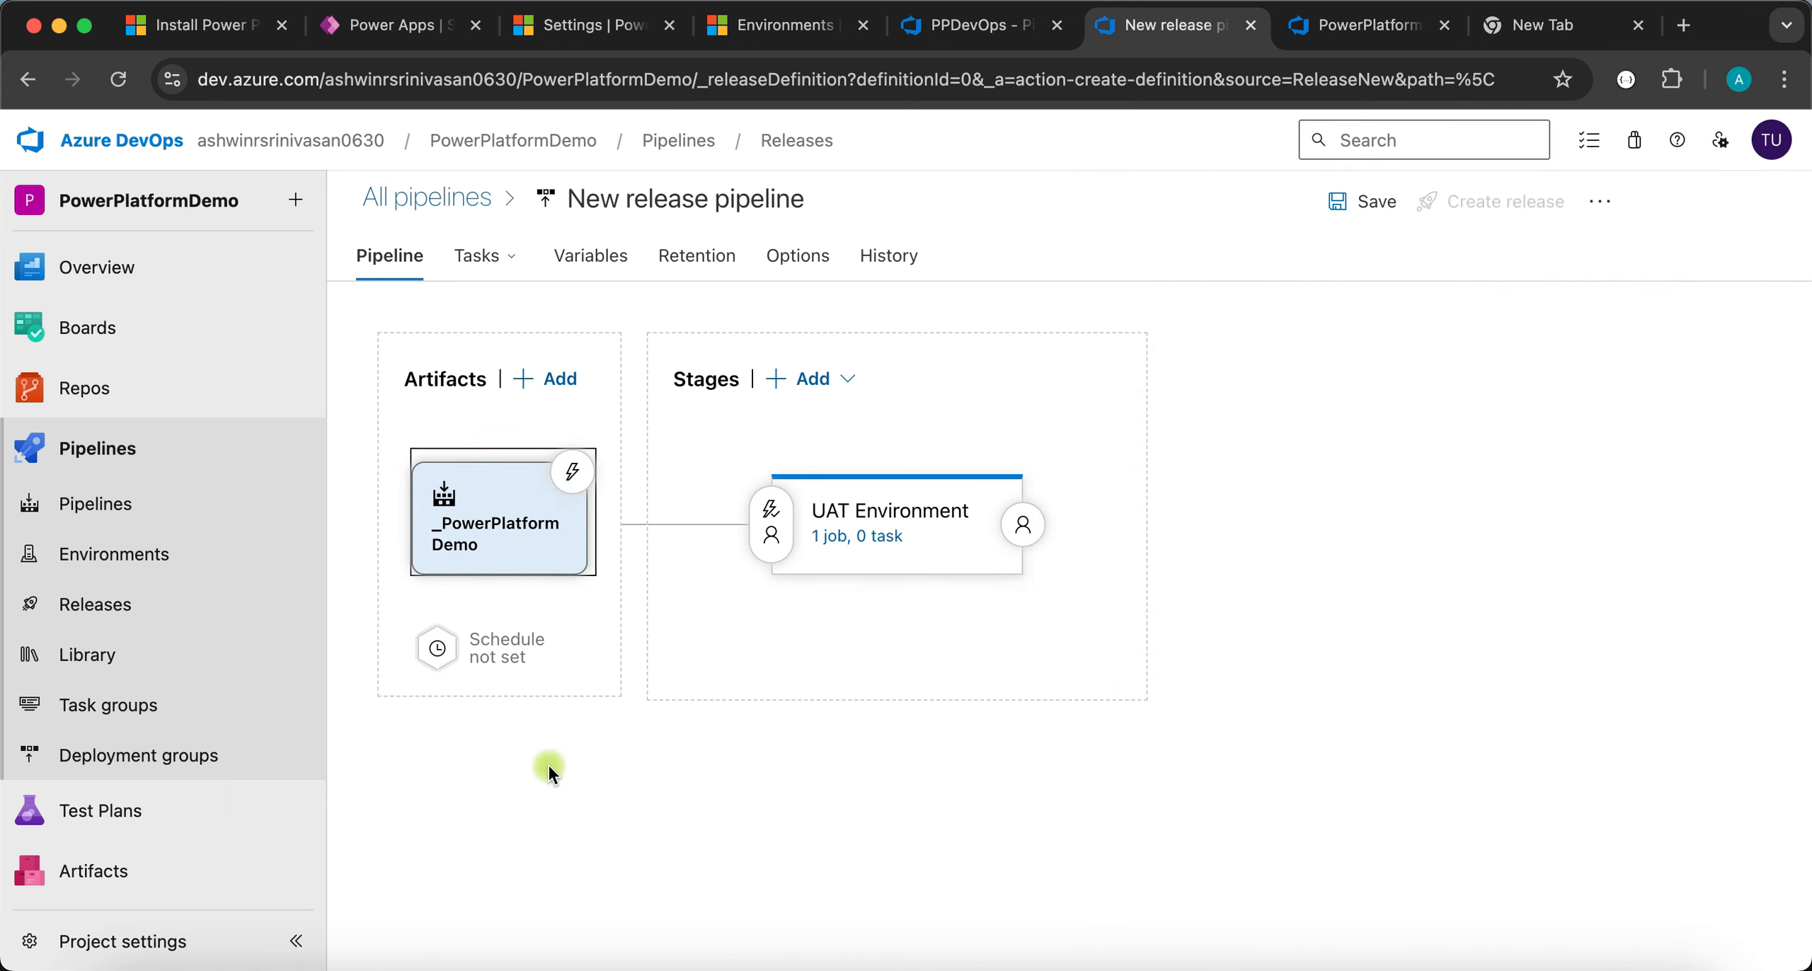
- Enable the continuous deployment trigger with a build branch filter on main
{"action": "left_click", "coordinate": [573, 472]}
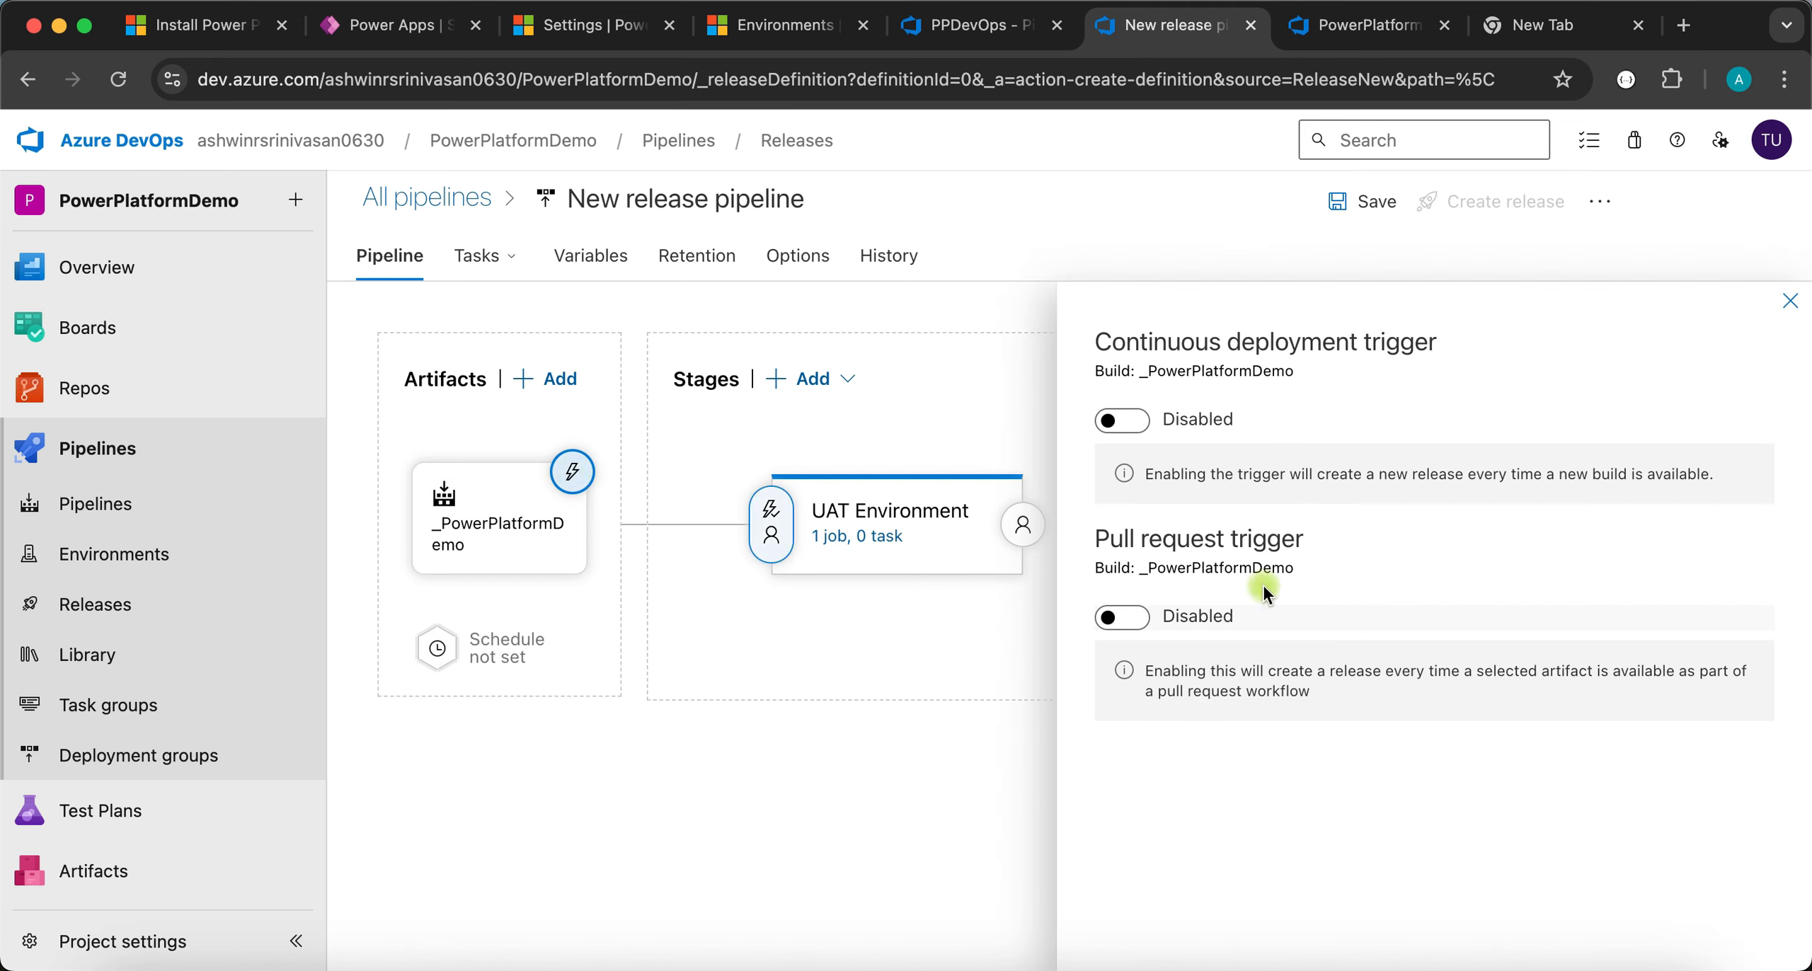
{"action": "left_click", "coordinate": [1131, 422]}
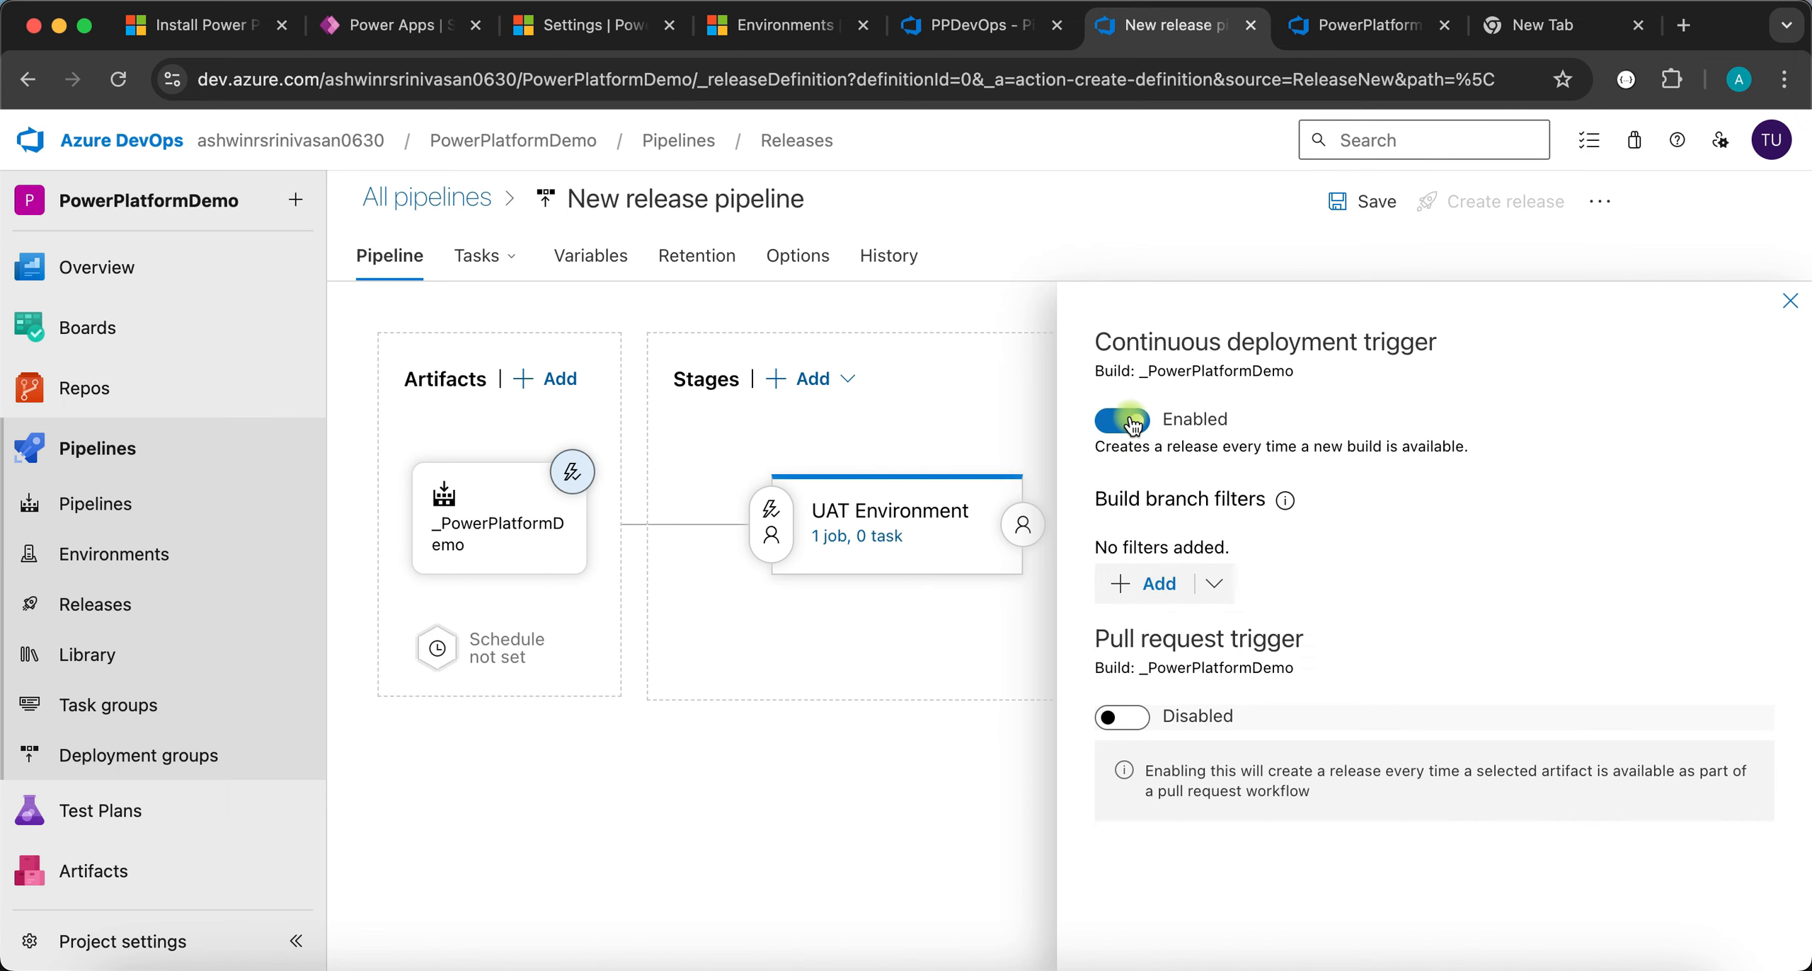
{"action": "left_click", "coordinate": [1225, 589]}
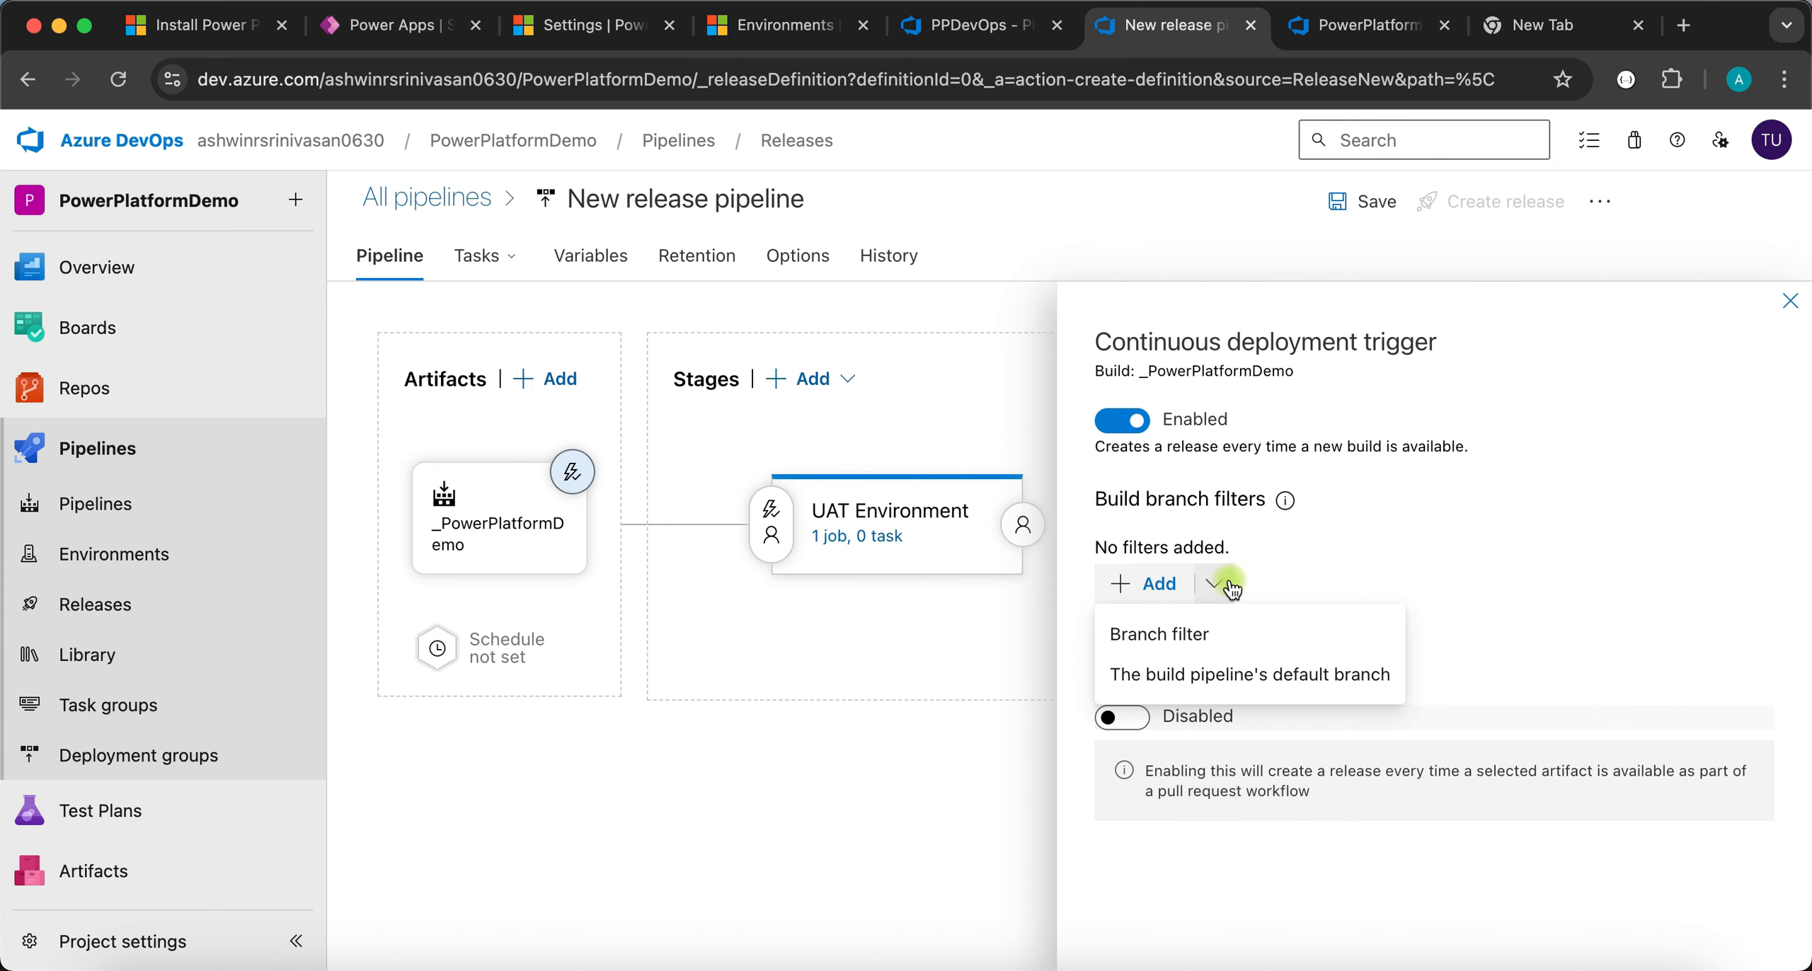
{"action": "left_click", "coordinate": [1192, 639]}
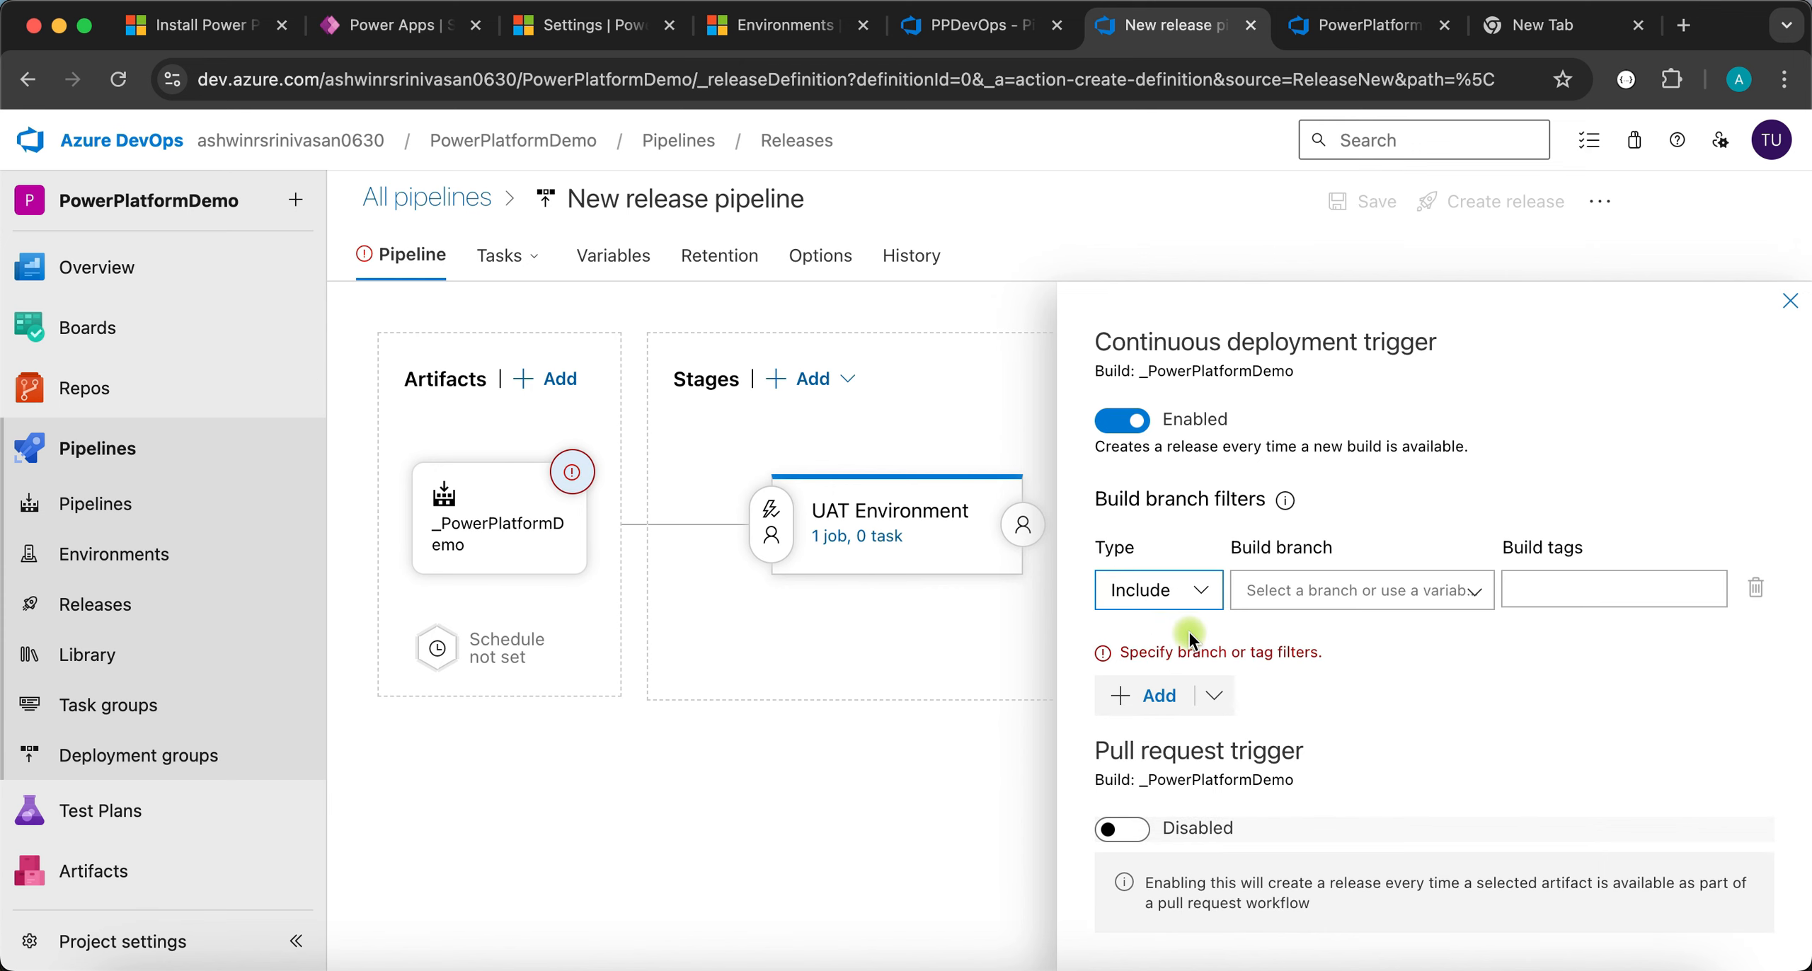
{"action": "left_click", "coordinate": [1321, 572]}
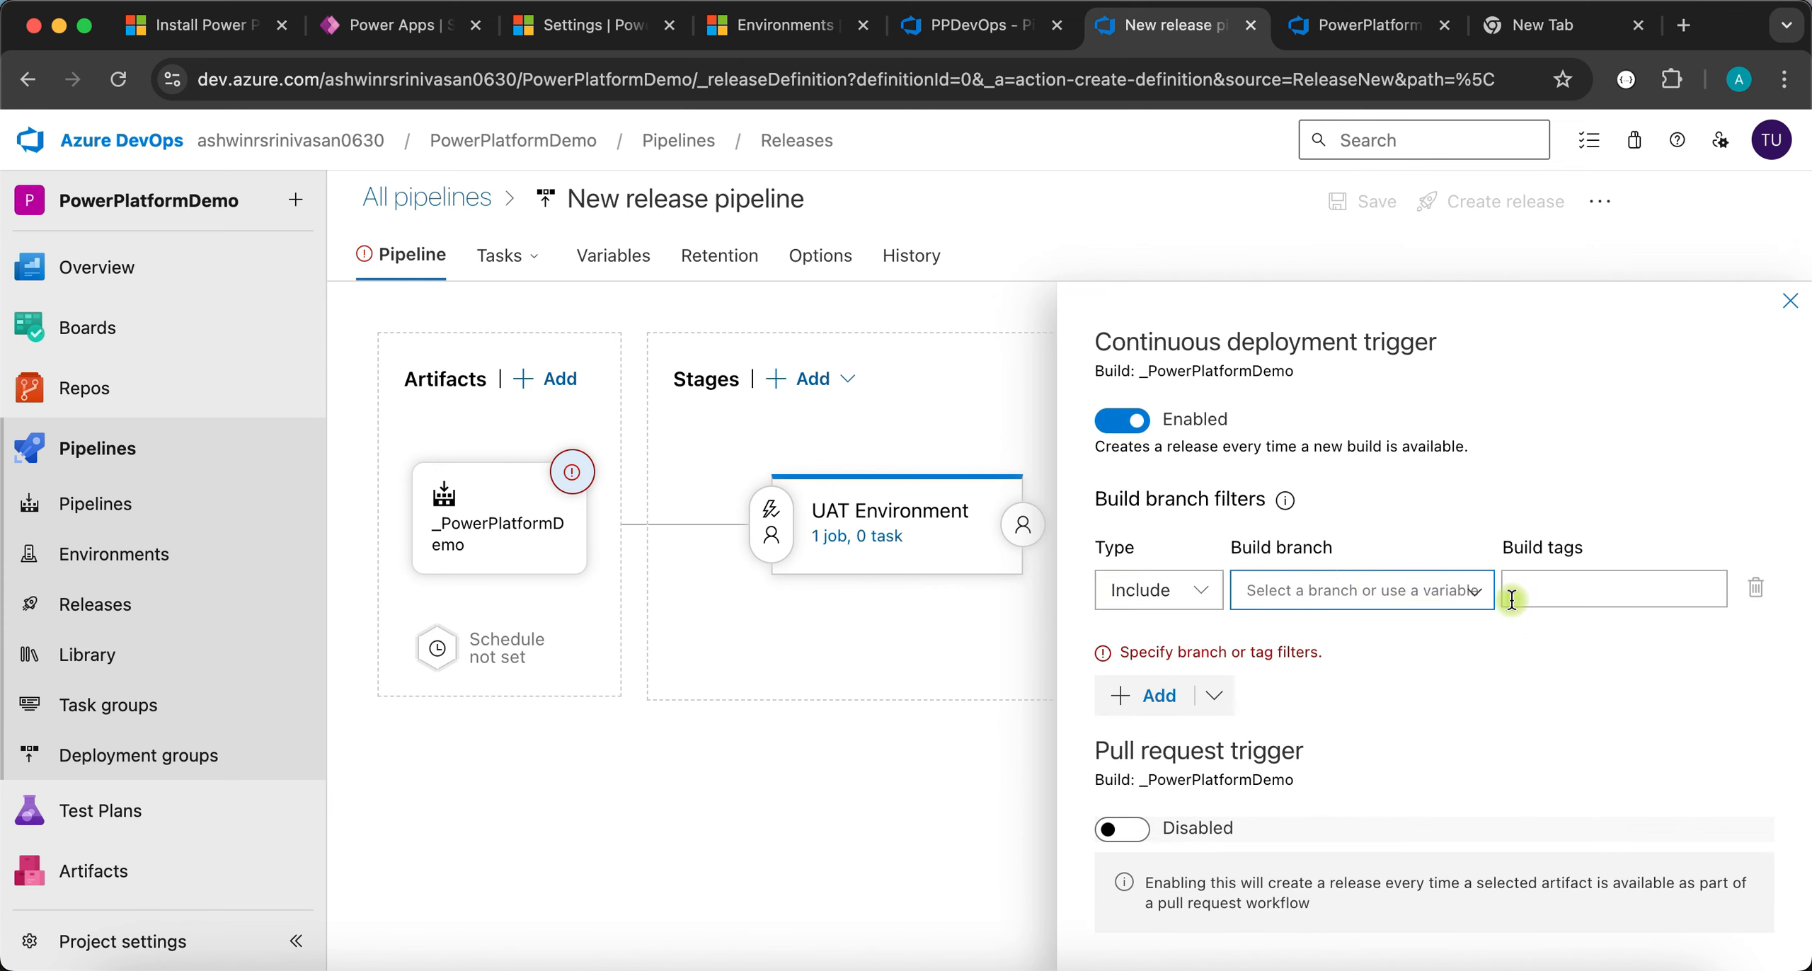
{"action": "left_click", "coordinate": [1479, 589]}
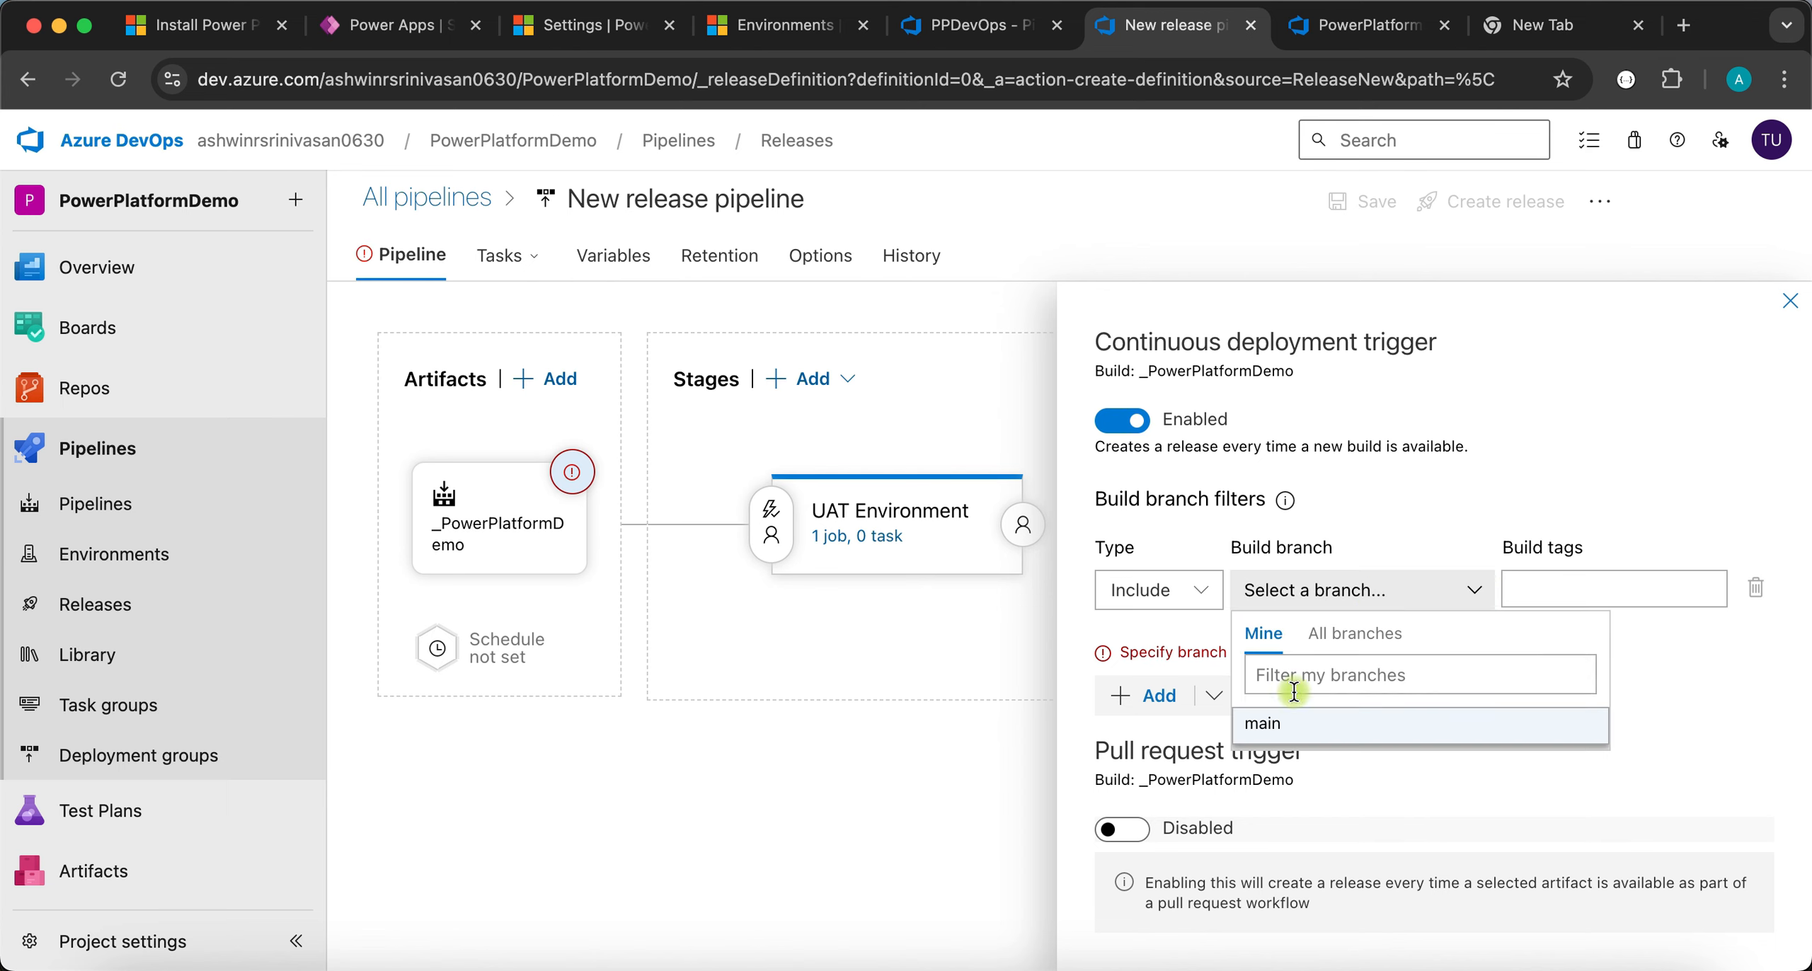
{"action": "left_click", "coordinate": [1264, 725]}
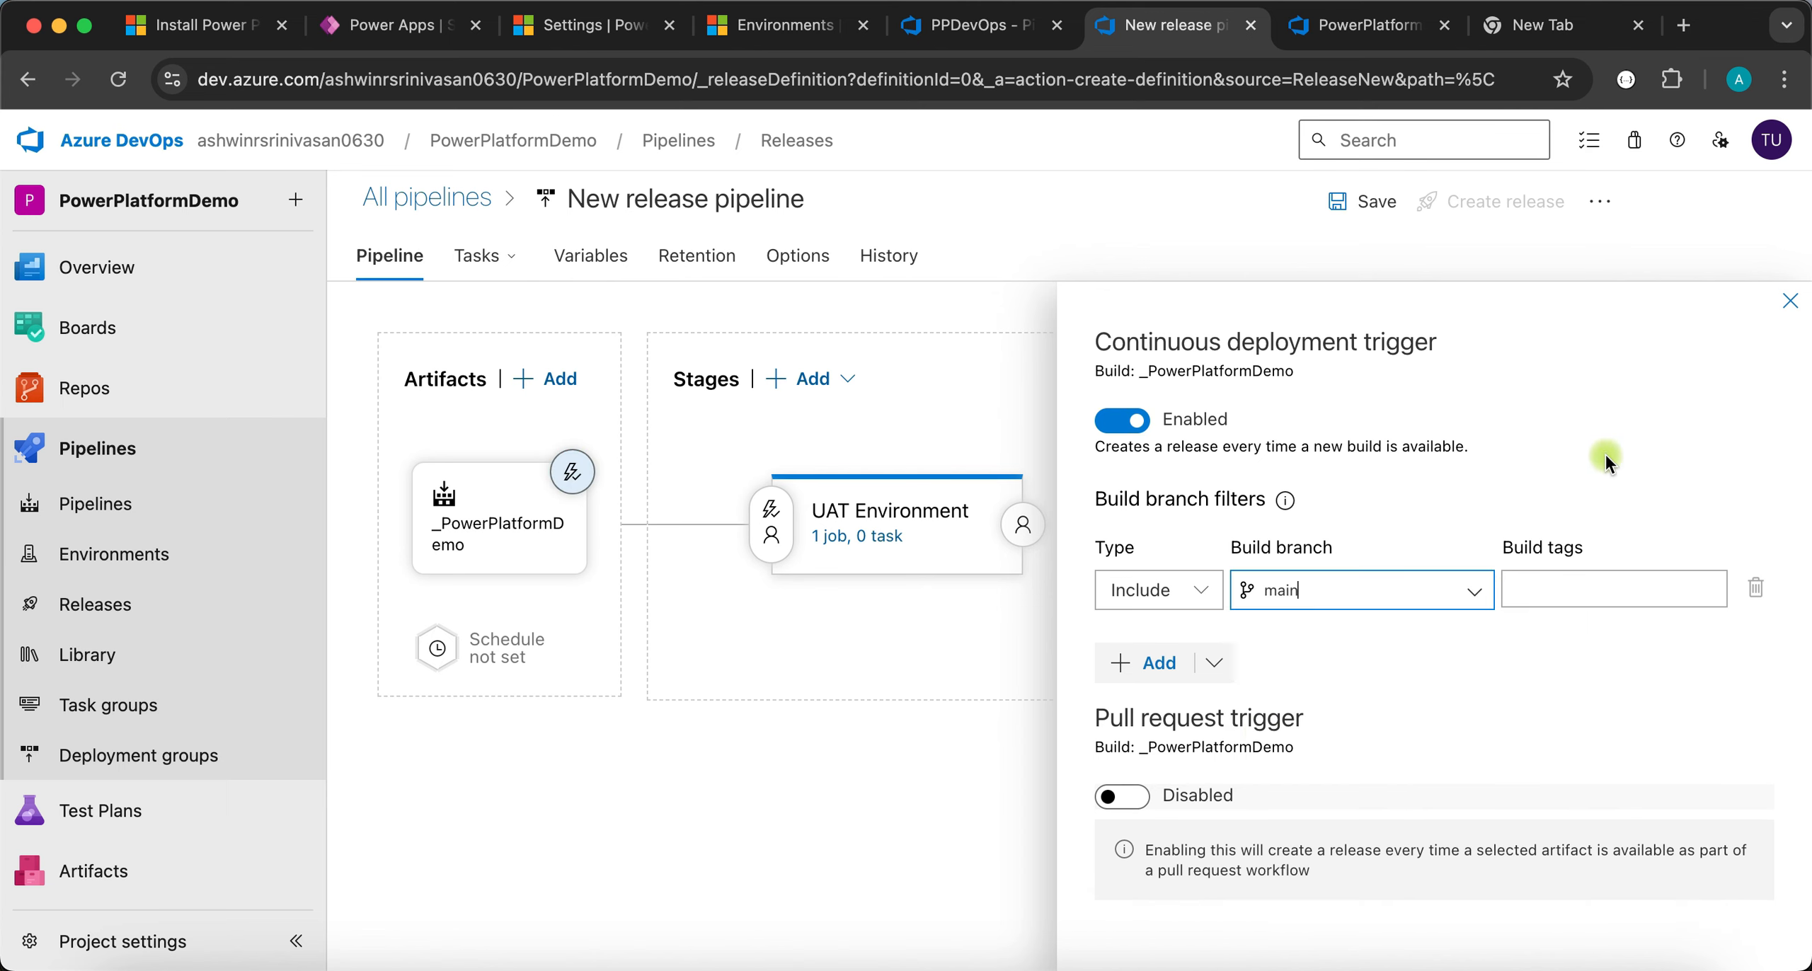
{"action": "left_click", "coordinate": [1791, 303]}
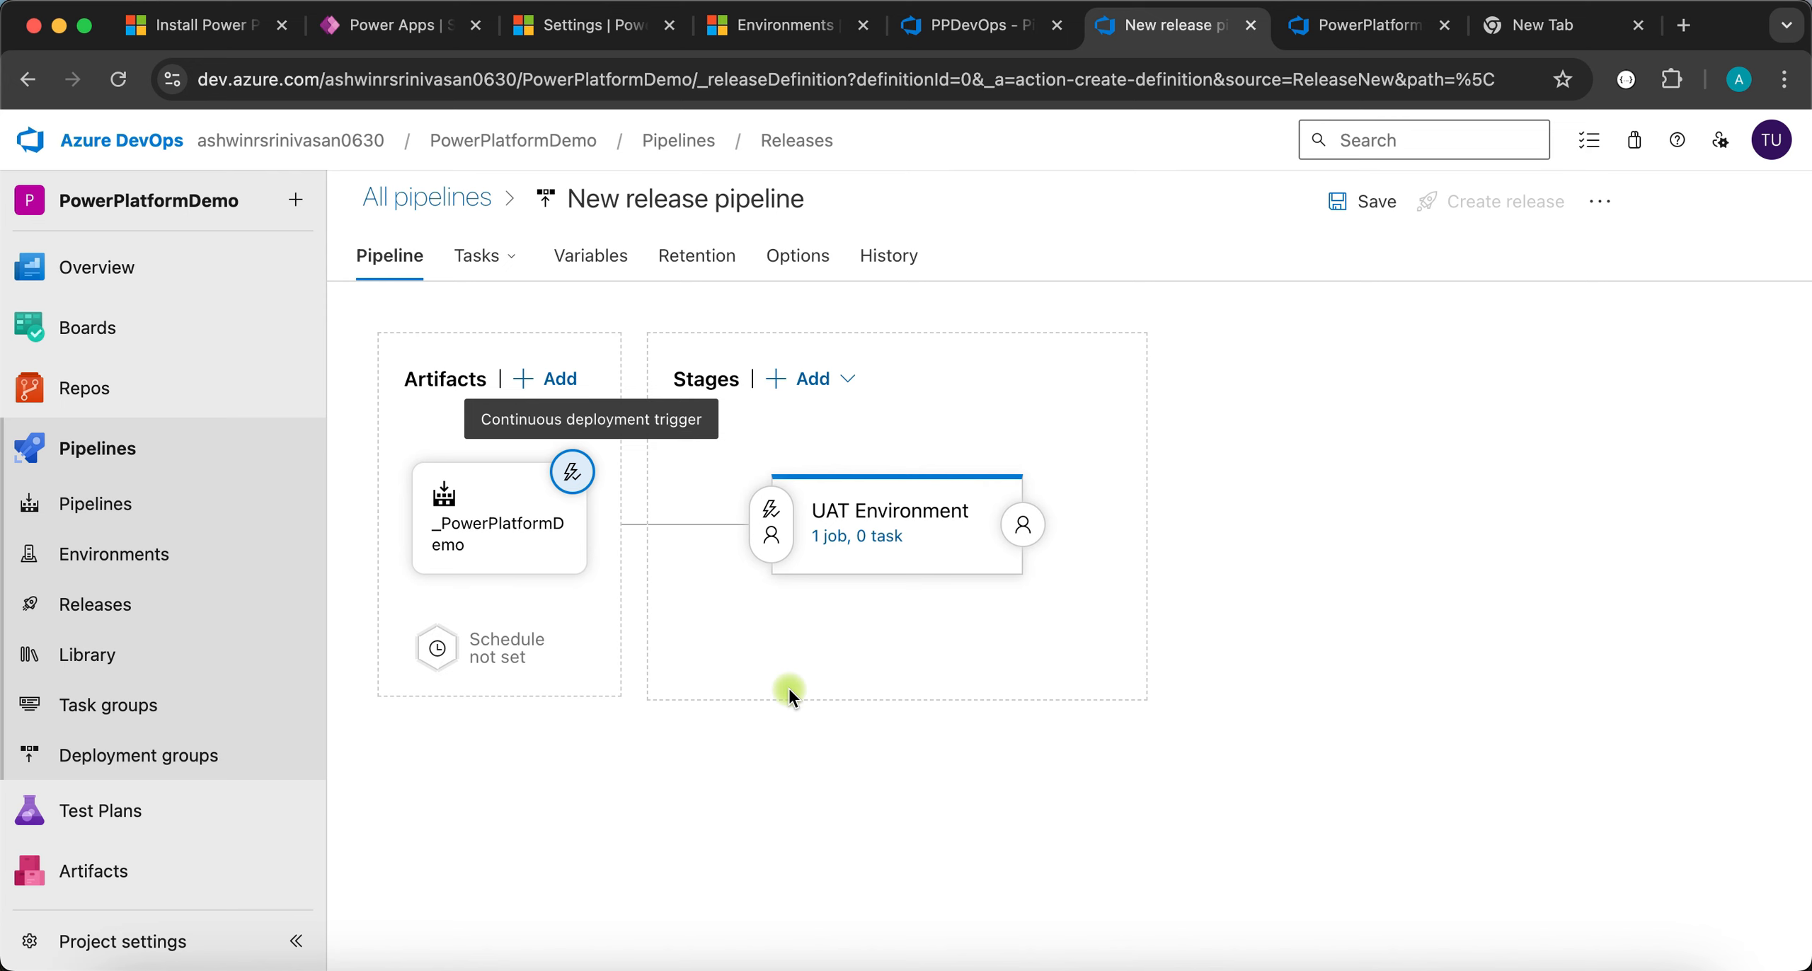
{"action": "left_click", "coordinate": [853, 535]}
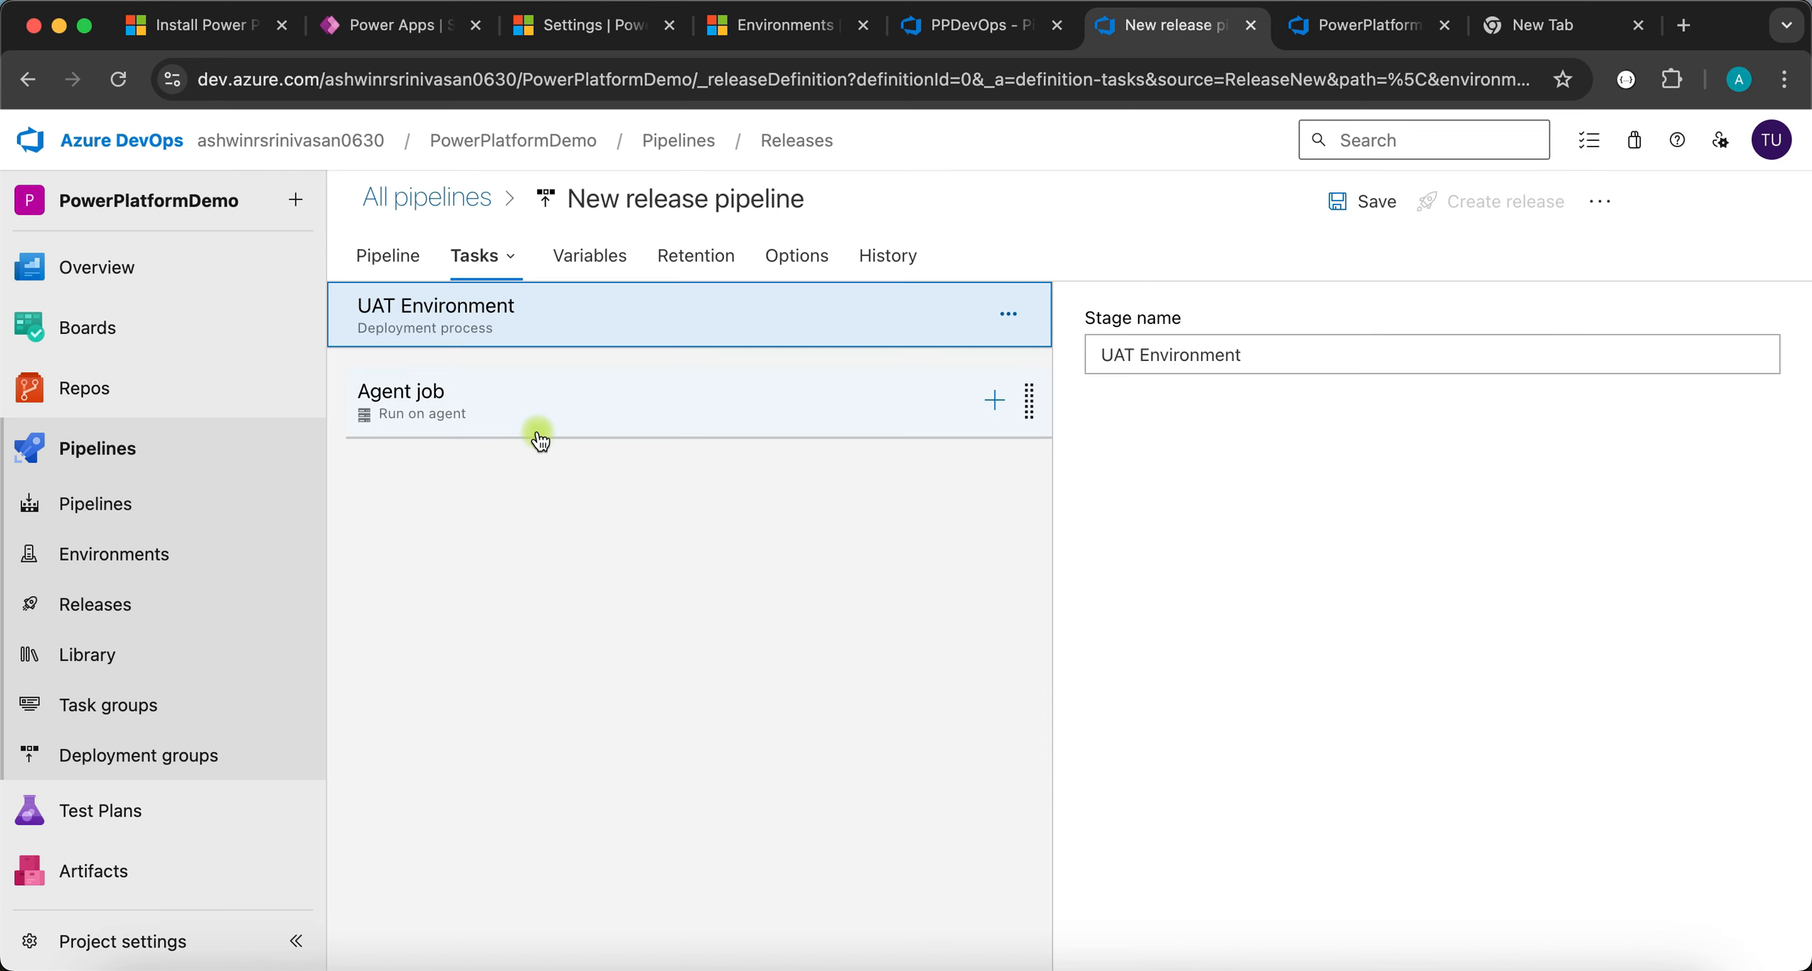
- Tick 'Allow scripts to access the OAuth token' in the UAT agent job's additional options
{"action": "left_click", "coordinate": [604, 420]}
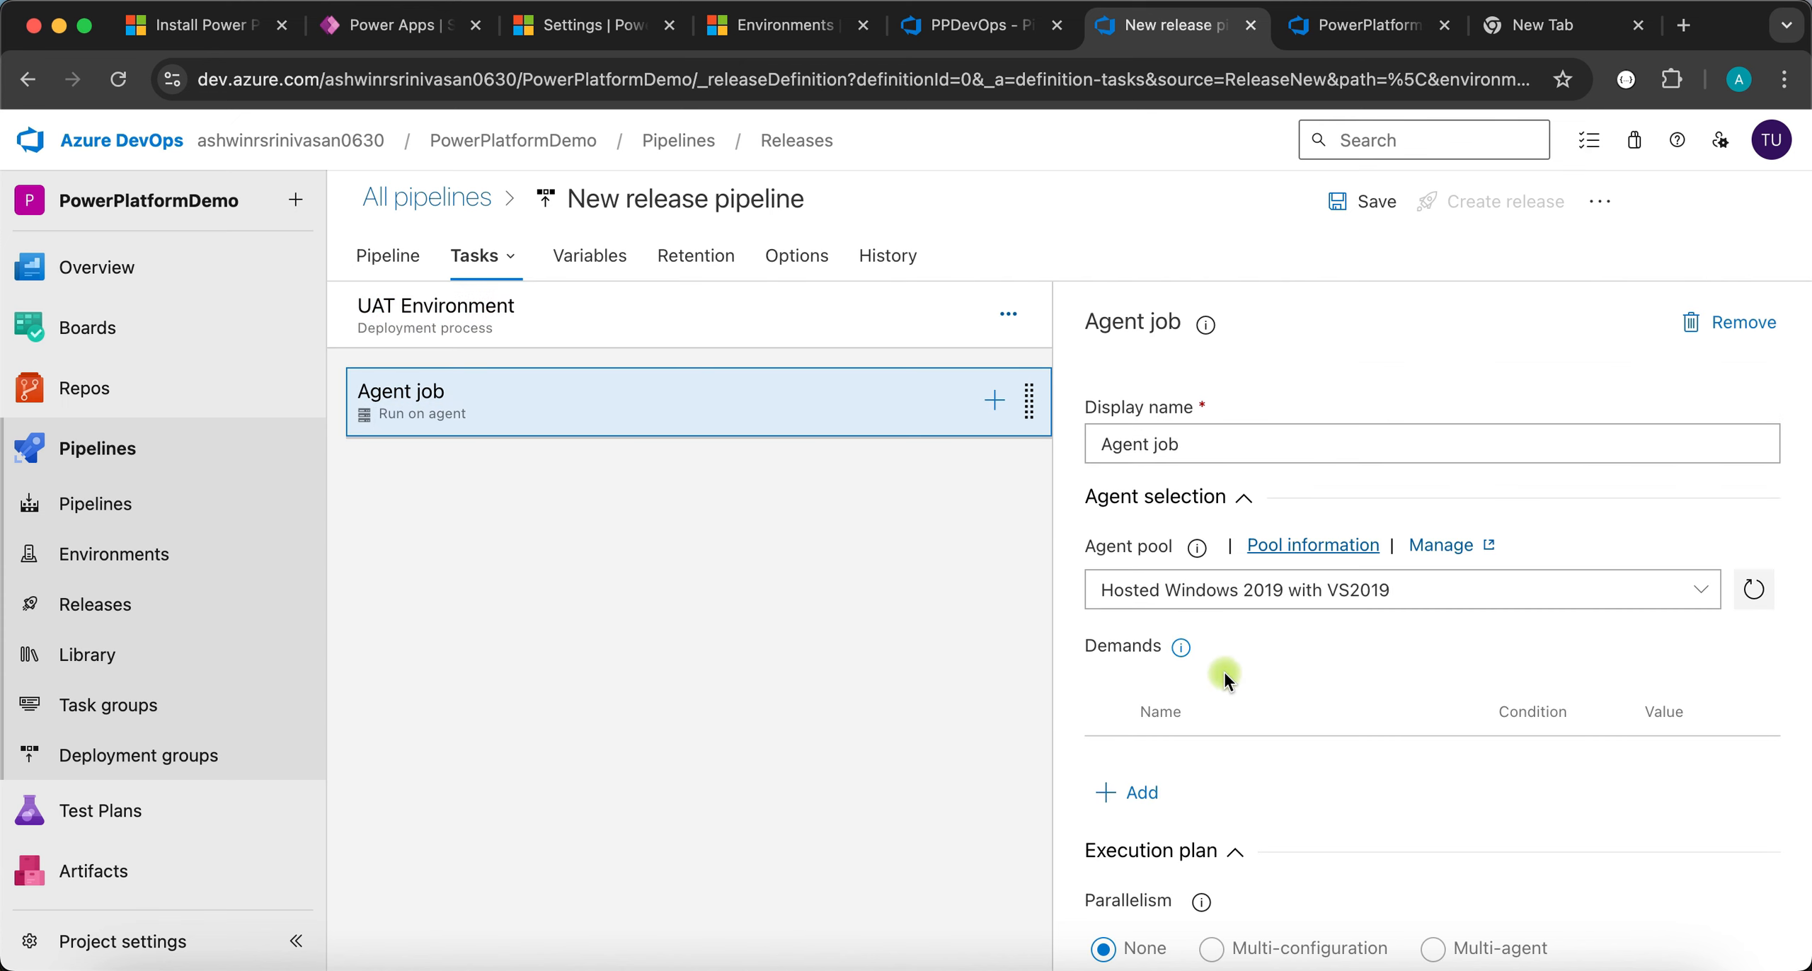
{"action": "scroll", "coordinate": [1223, 670], "scroll_direction": "down", "scroll_amount": 2}
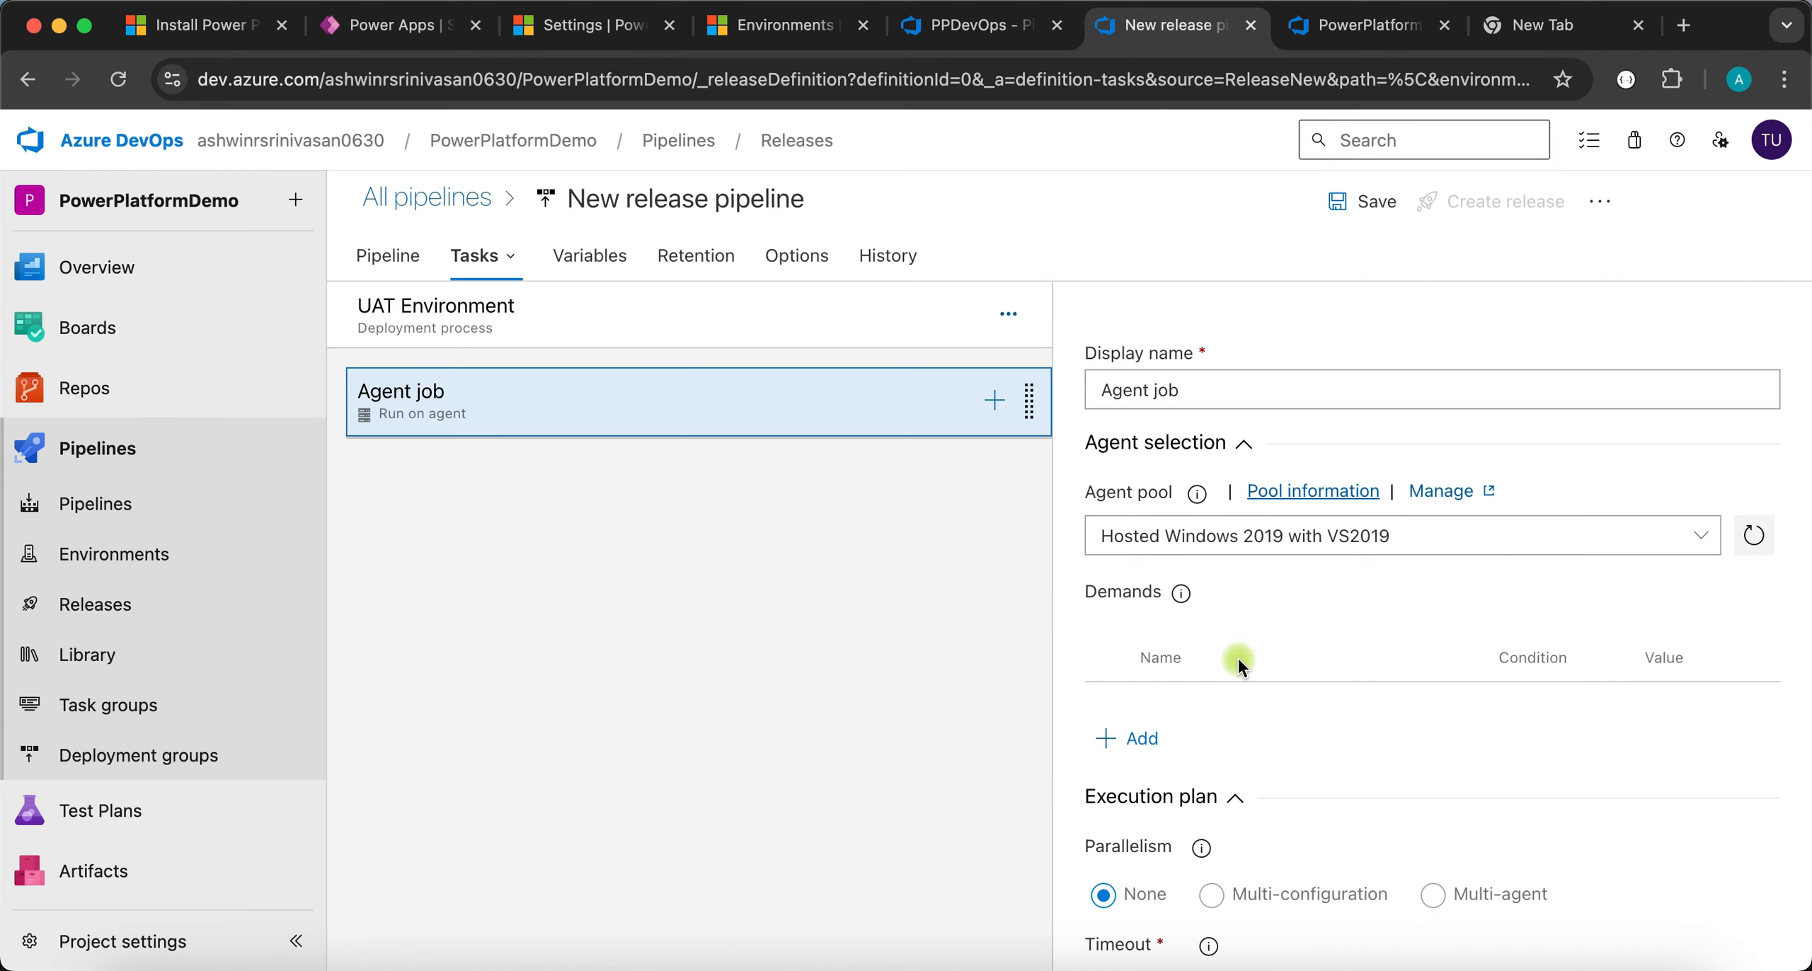
{"action": "scroll", "coordinate": [1238, 657], "scroll_direction": "down", "scroll_amount": 10}
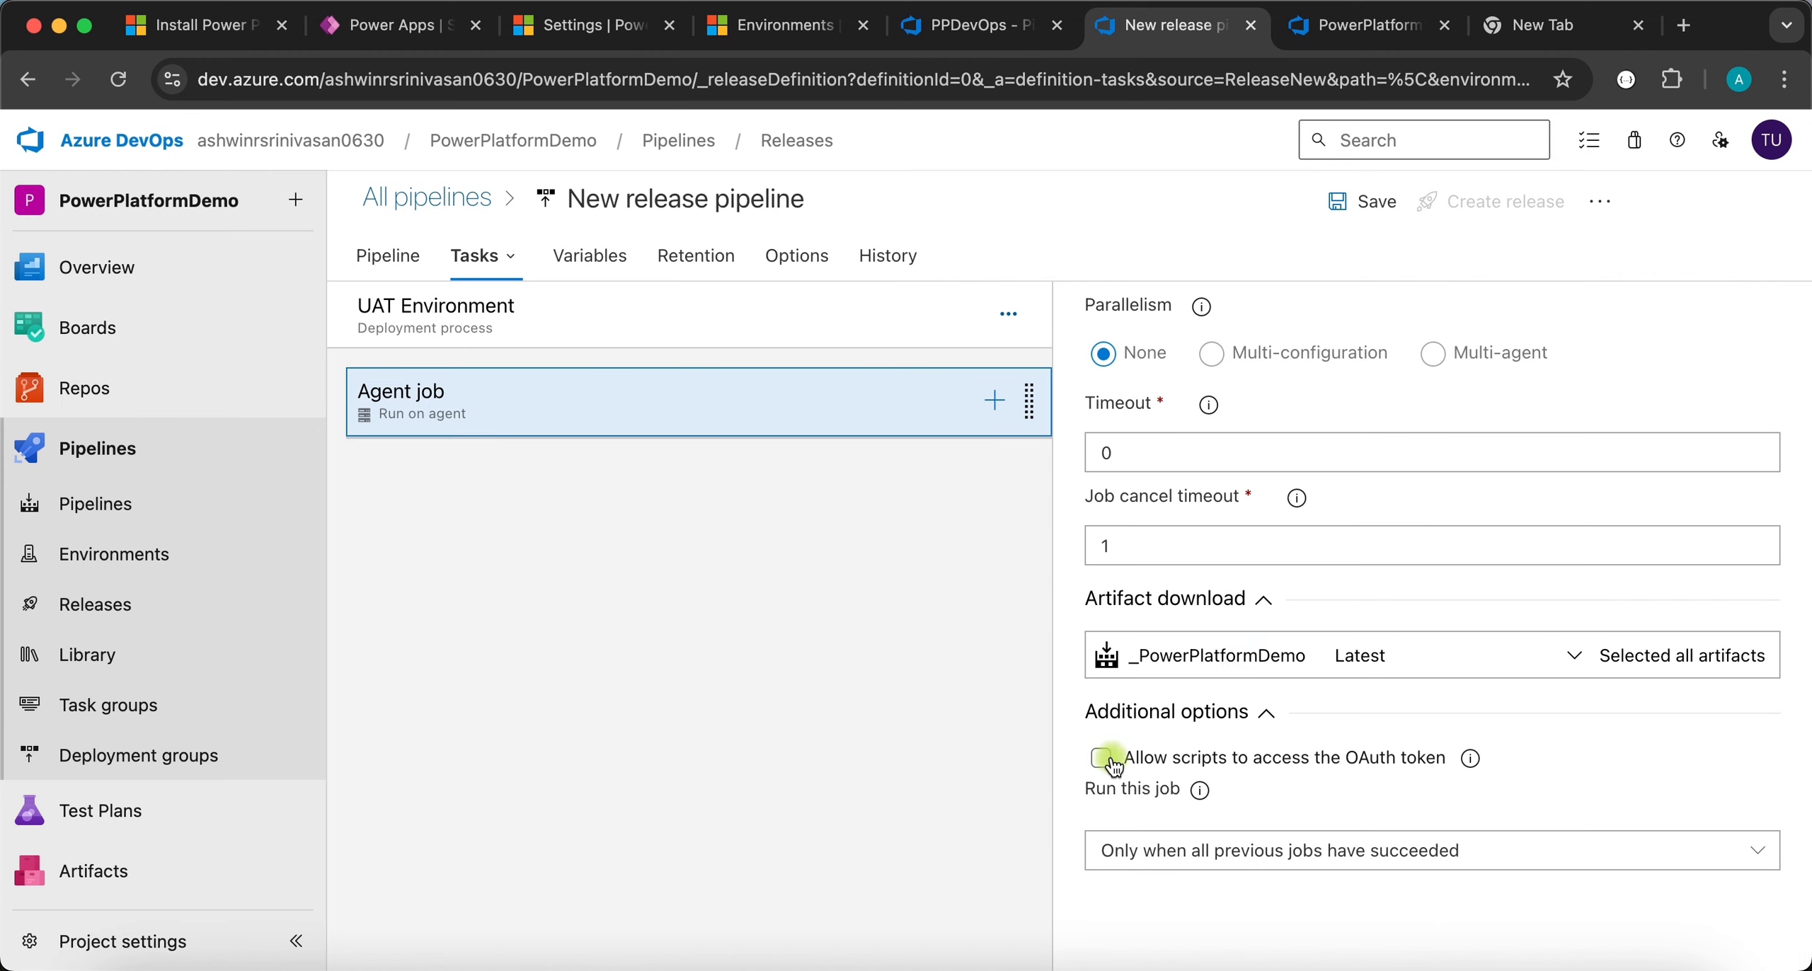
{"action": "left_click", "coordinate": [1103, 757]}
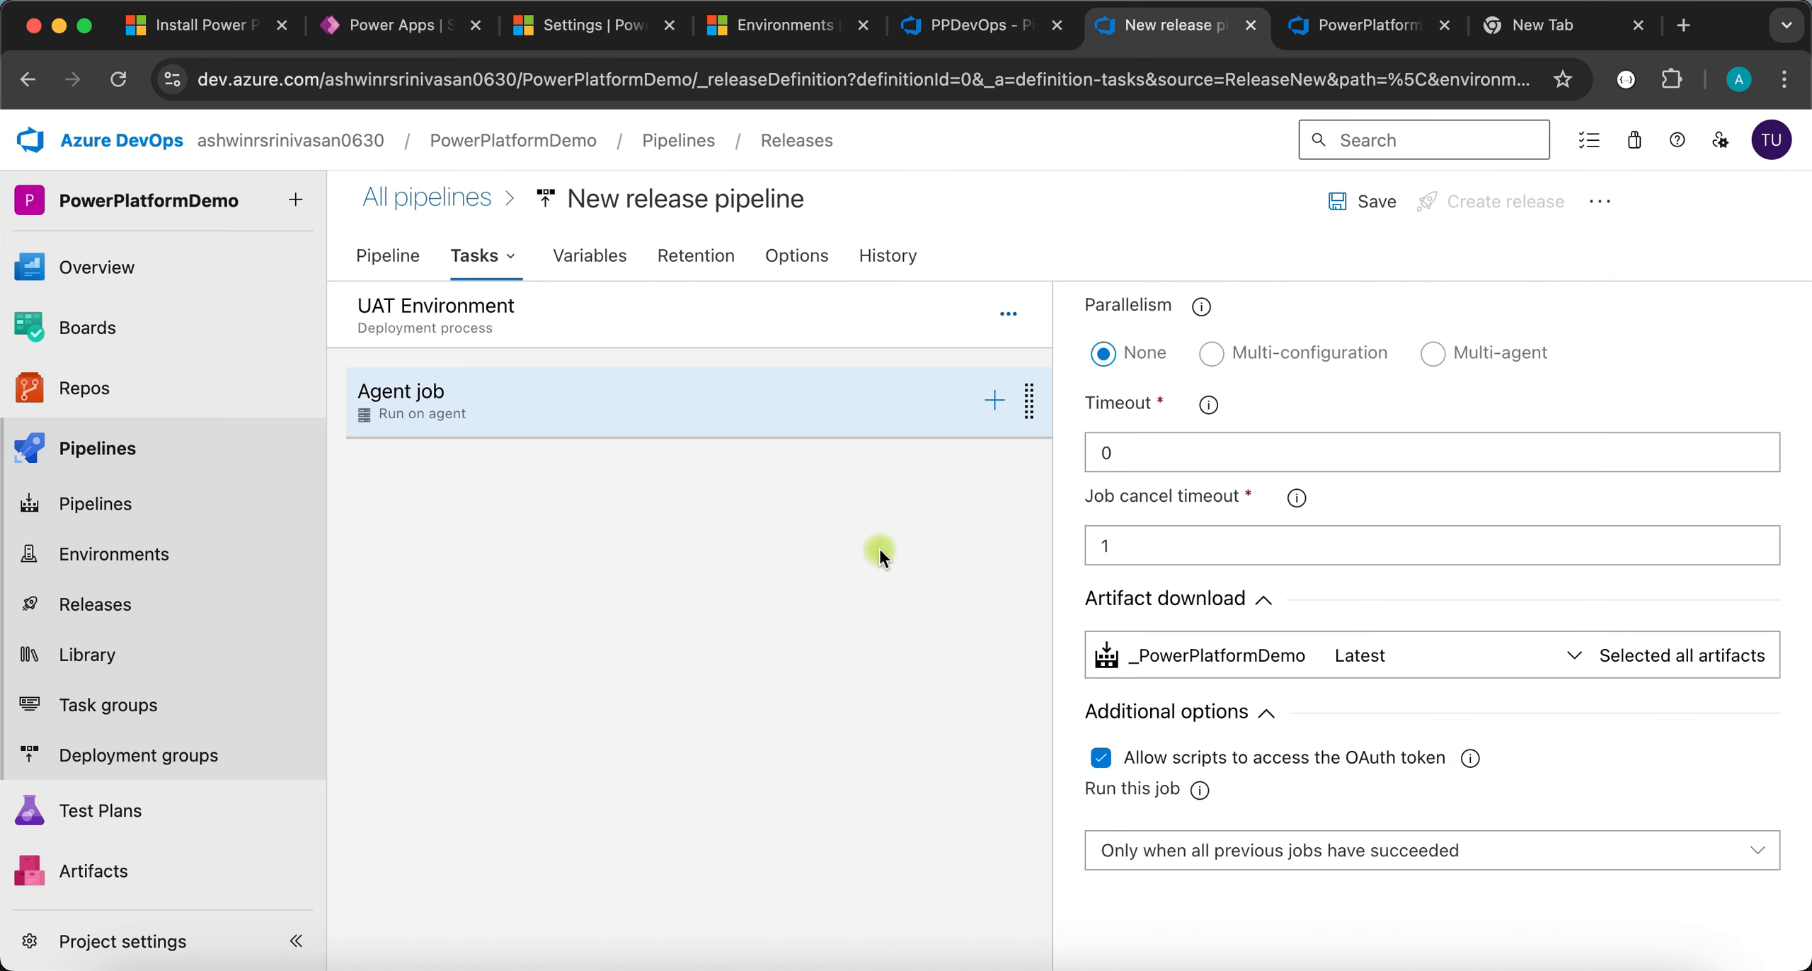
- Search tasks for 'power platform' and add the Power Platform Tool Installer task
{"action": "left_click", "coordinate": [995, 401]}
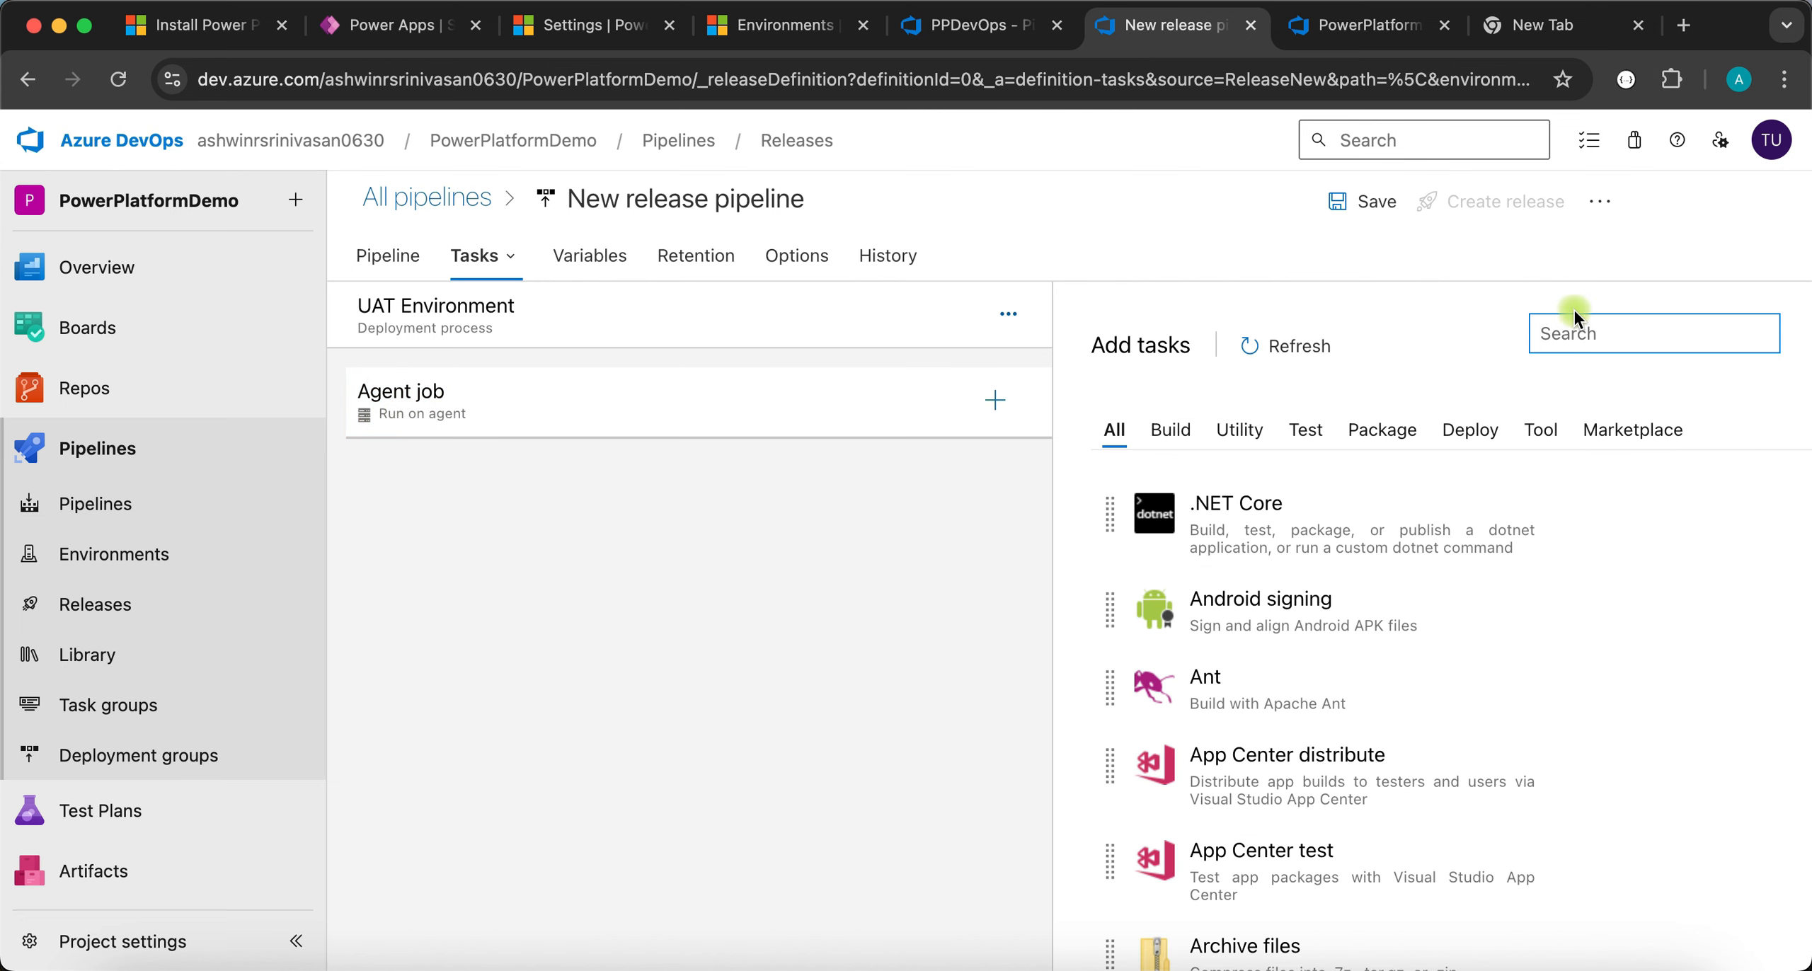
{"action": "type", "text": "power platform"}
{"action": "mouse_move", "coordinate": [1594, 620]}
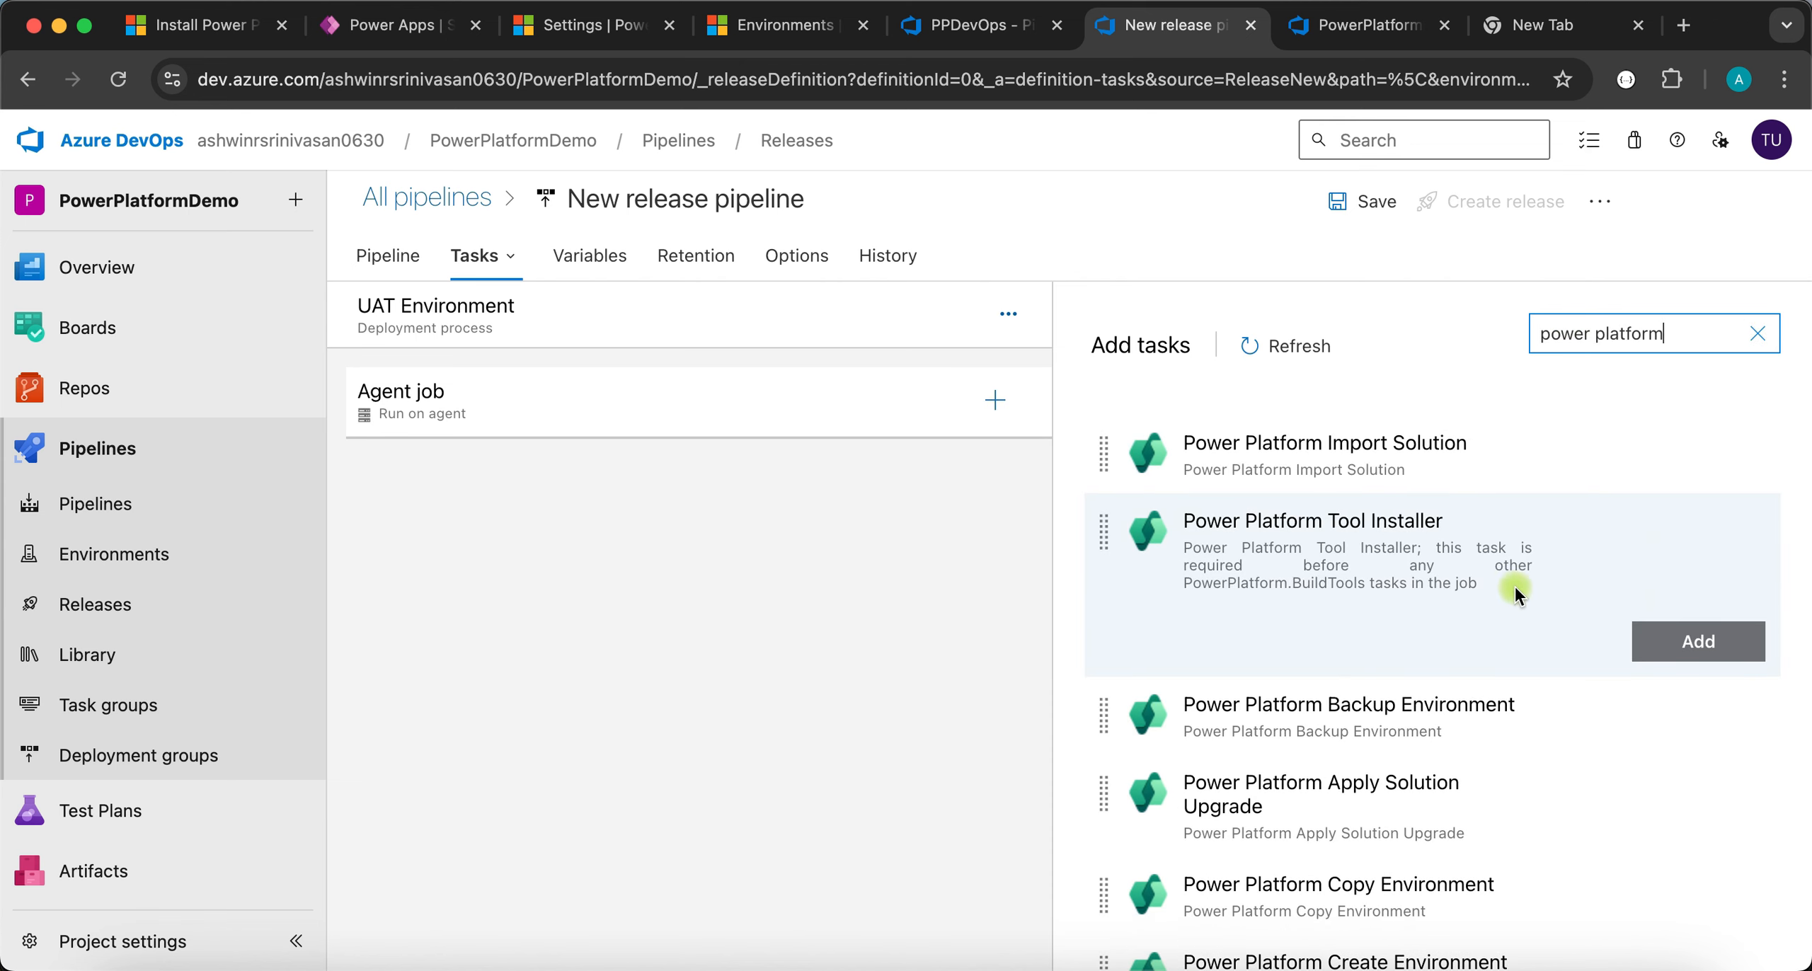
{"action": "left_click", "coordinate": [1694, 641]}
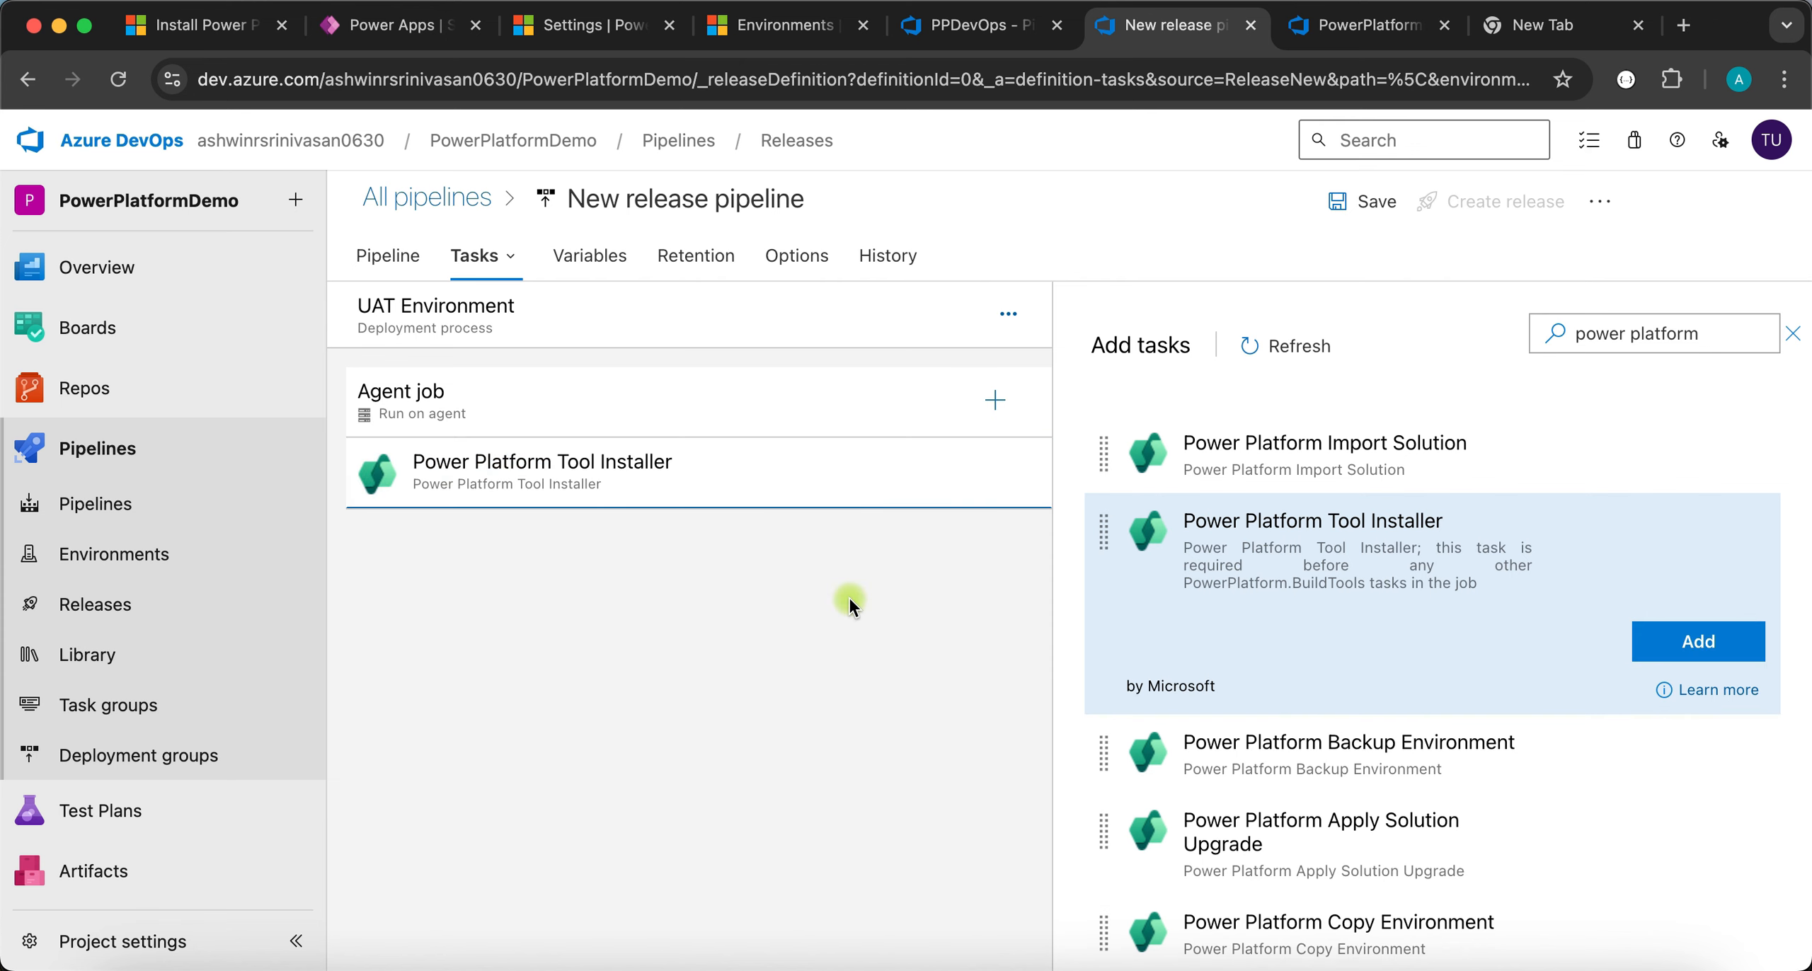
- Find the Power Platform Import Solution task in the search results and add it
{"action": "left_click", "coordinate": [993, 404]}
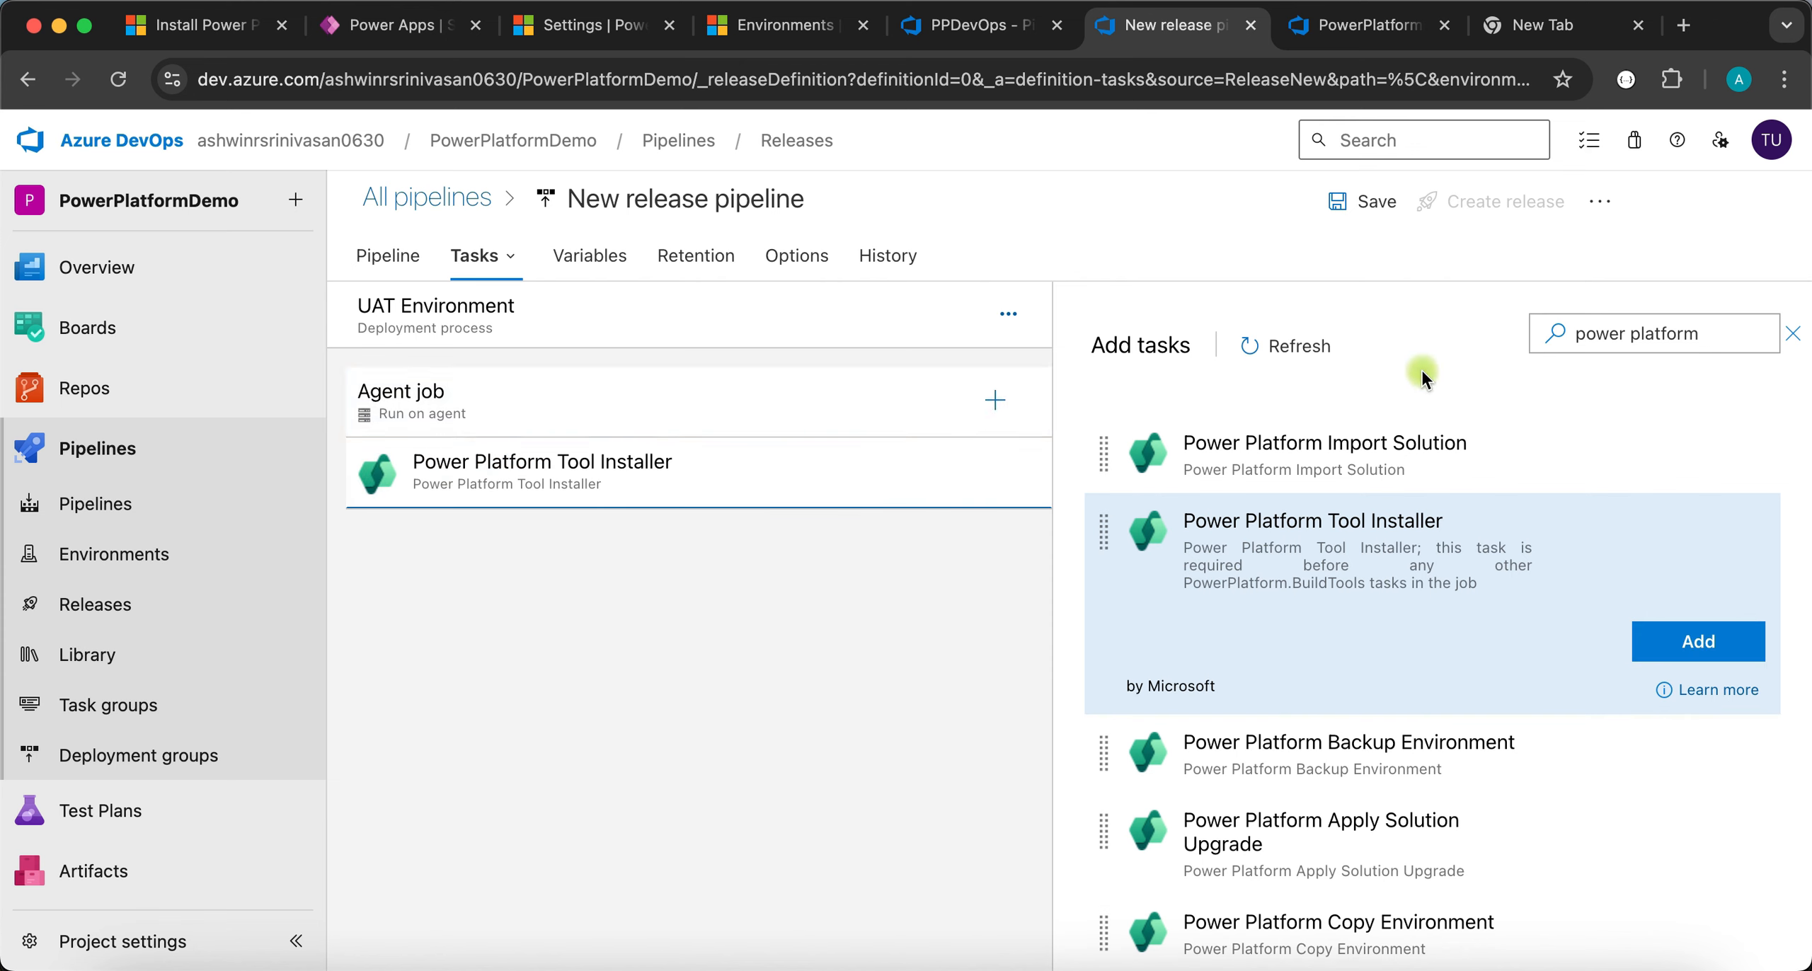
{"action": "left_click", "coordinate": [993, 397]}
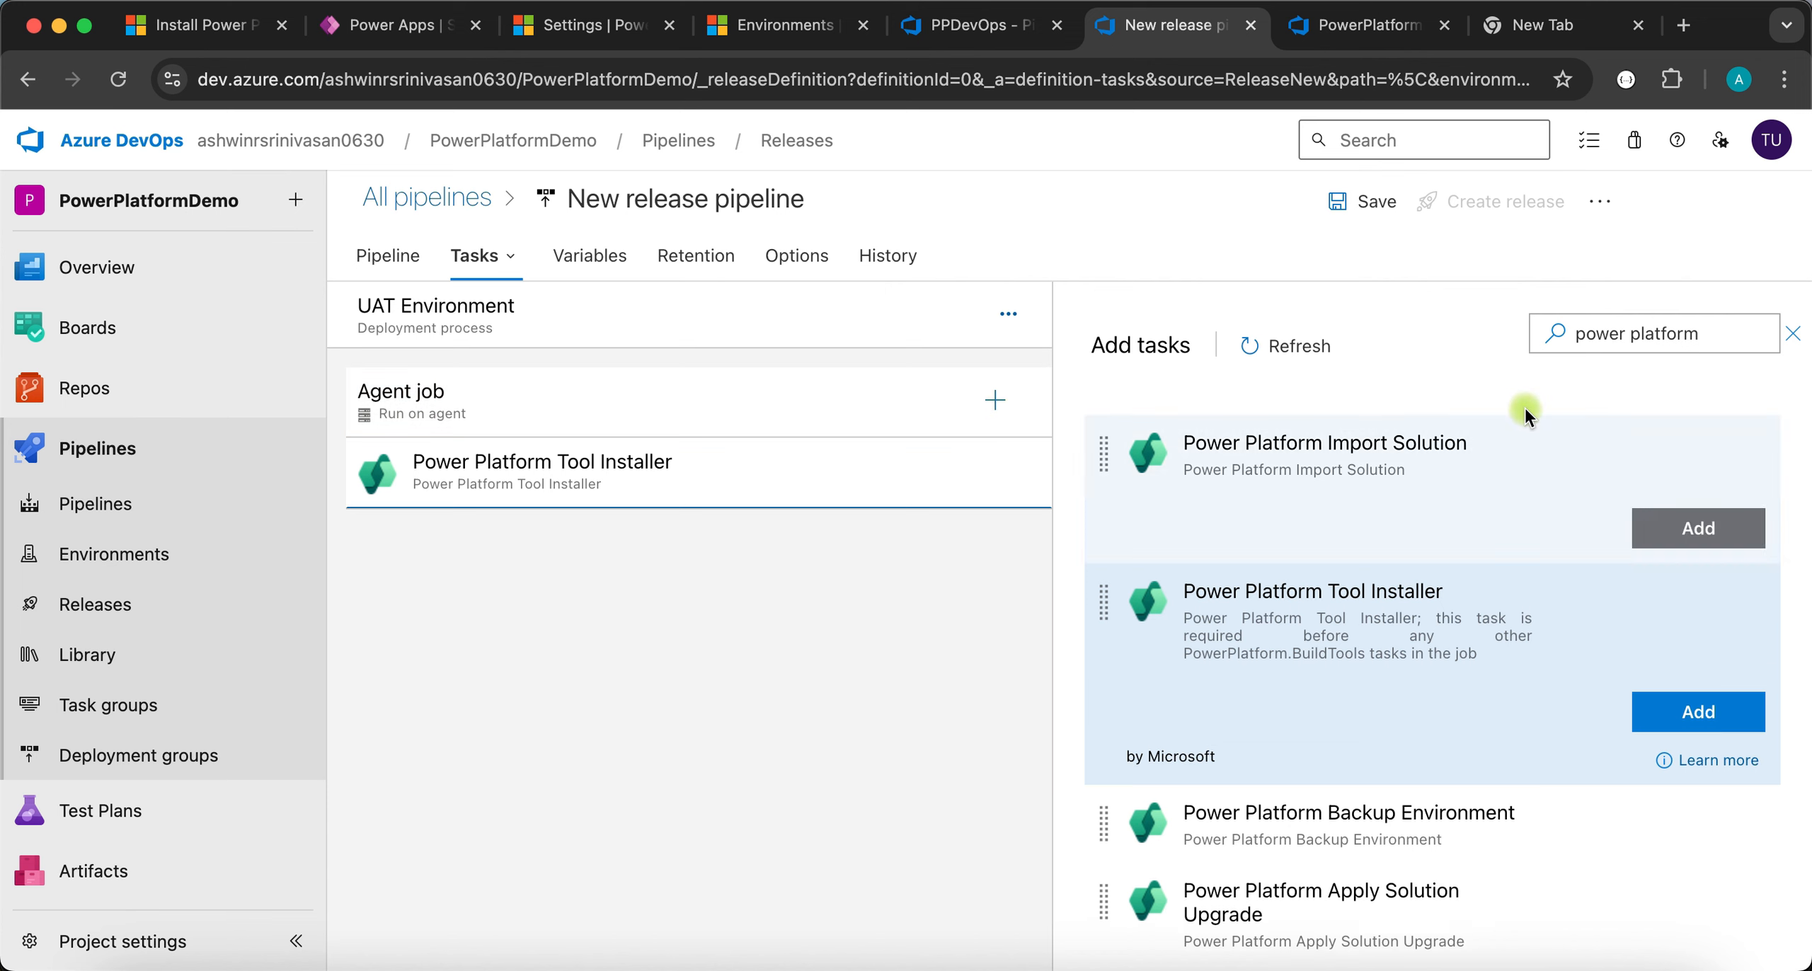
{"action": "left_click", "coordinate": [1601, 336]}
{"action": "key", "text": "Left"}
{"action": "key", "text": "Left"}
{"action": "key", "text": "Left"}
{"action": "key", "text": "Left"}
{"action": "key", "text": "Left"}
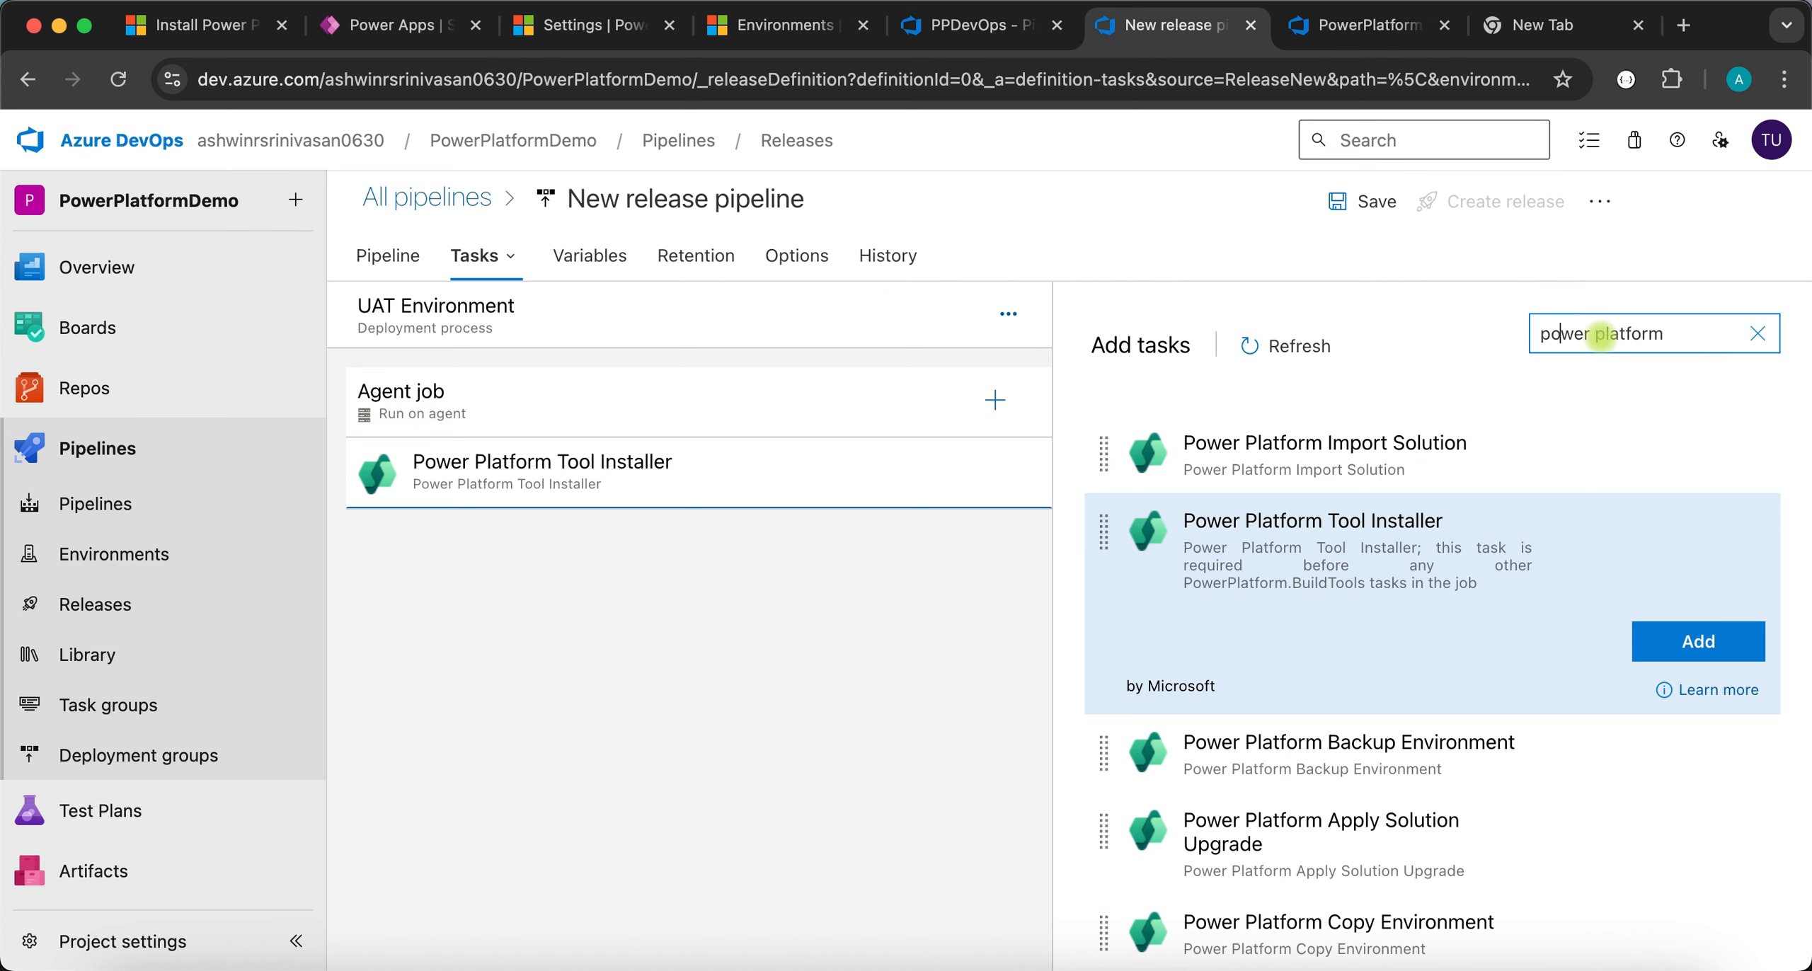
{"action": "key", "text": "super+a"}
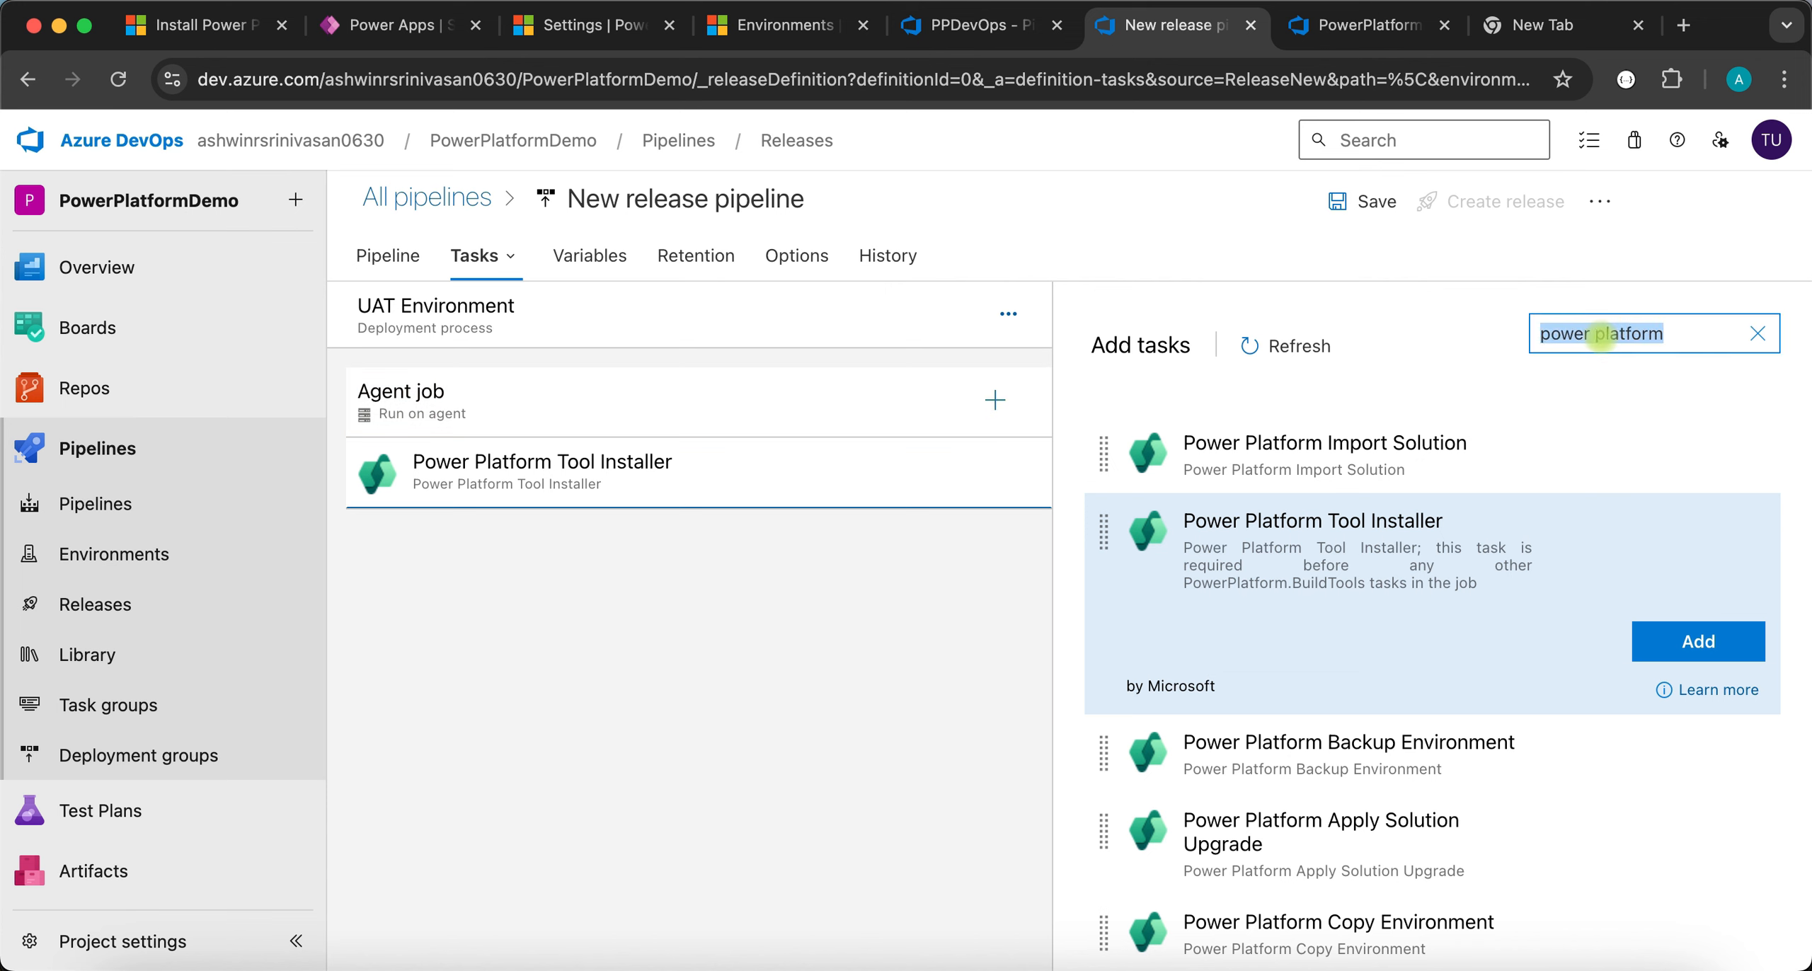
{"action": "scroll", "coordinate": [1668, 766], "scroll_direction": "down", "scroll_amount": 3}
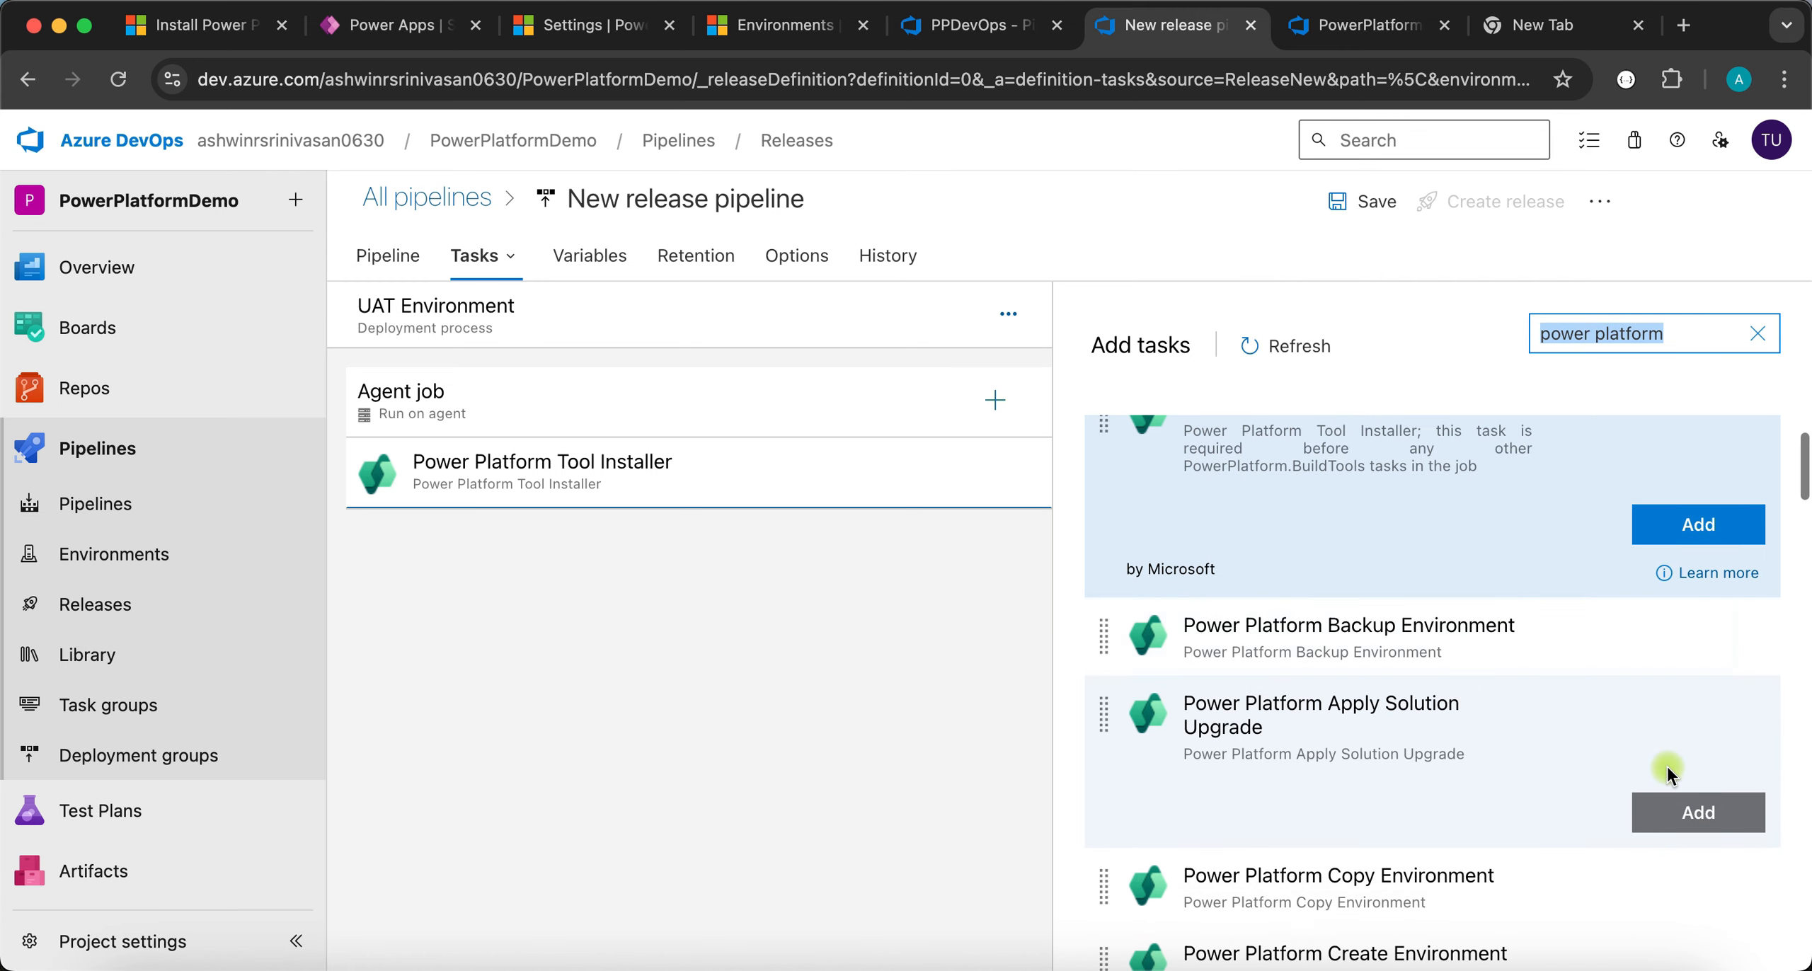
{"action": "scroll", "coordinate": [1493, 835], "scroll_direction": "down", "scroll_amount": 7}
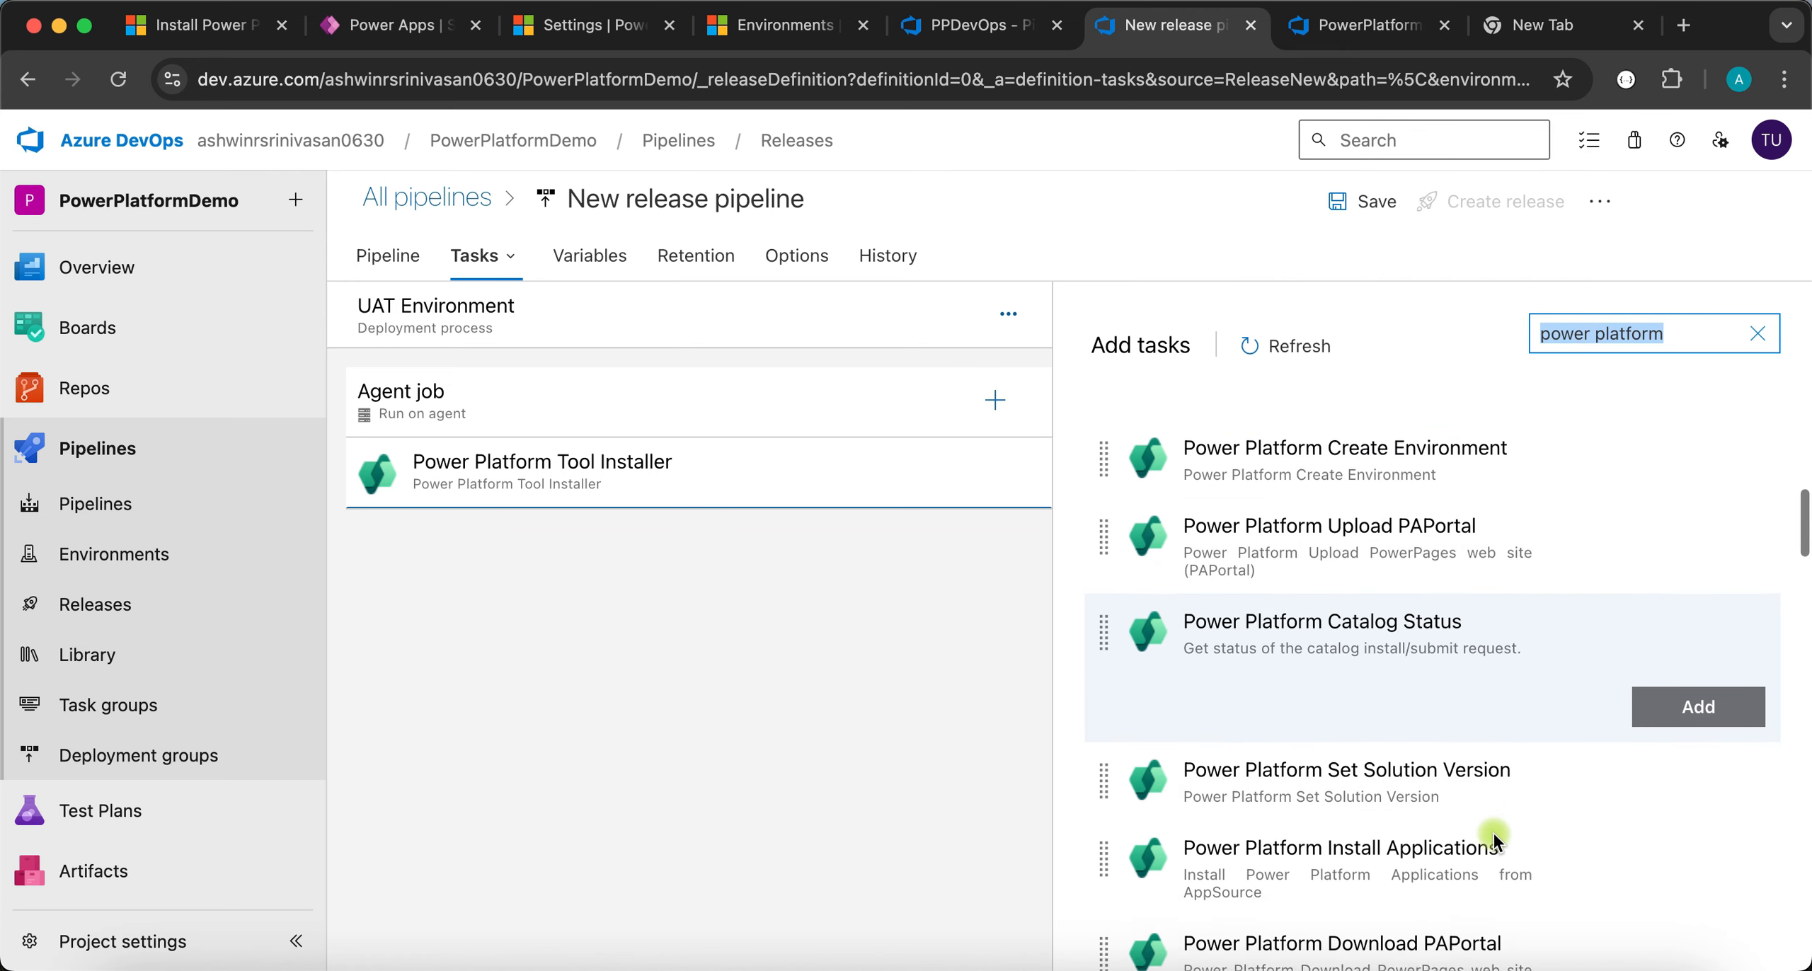
{"action": "scroll", "coordinate": [1492, 831], "scroll_direction": "down", "scroll_amount": 5}
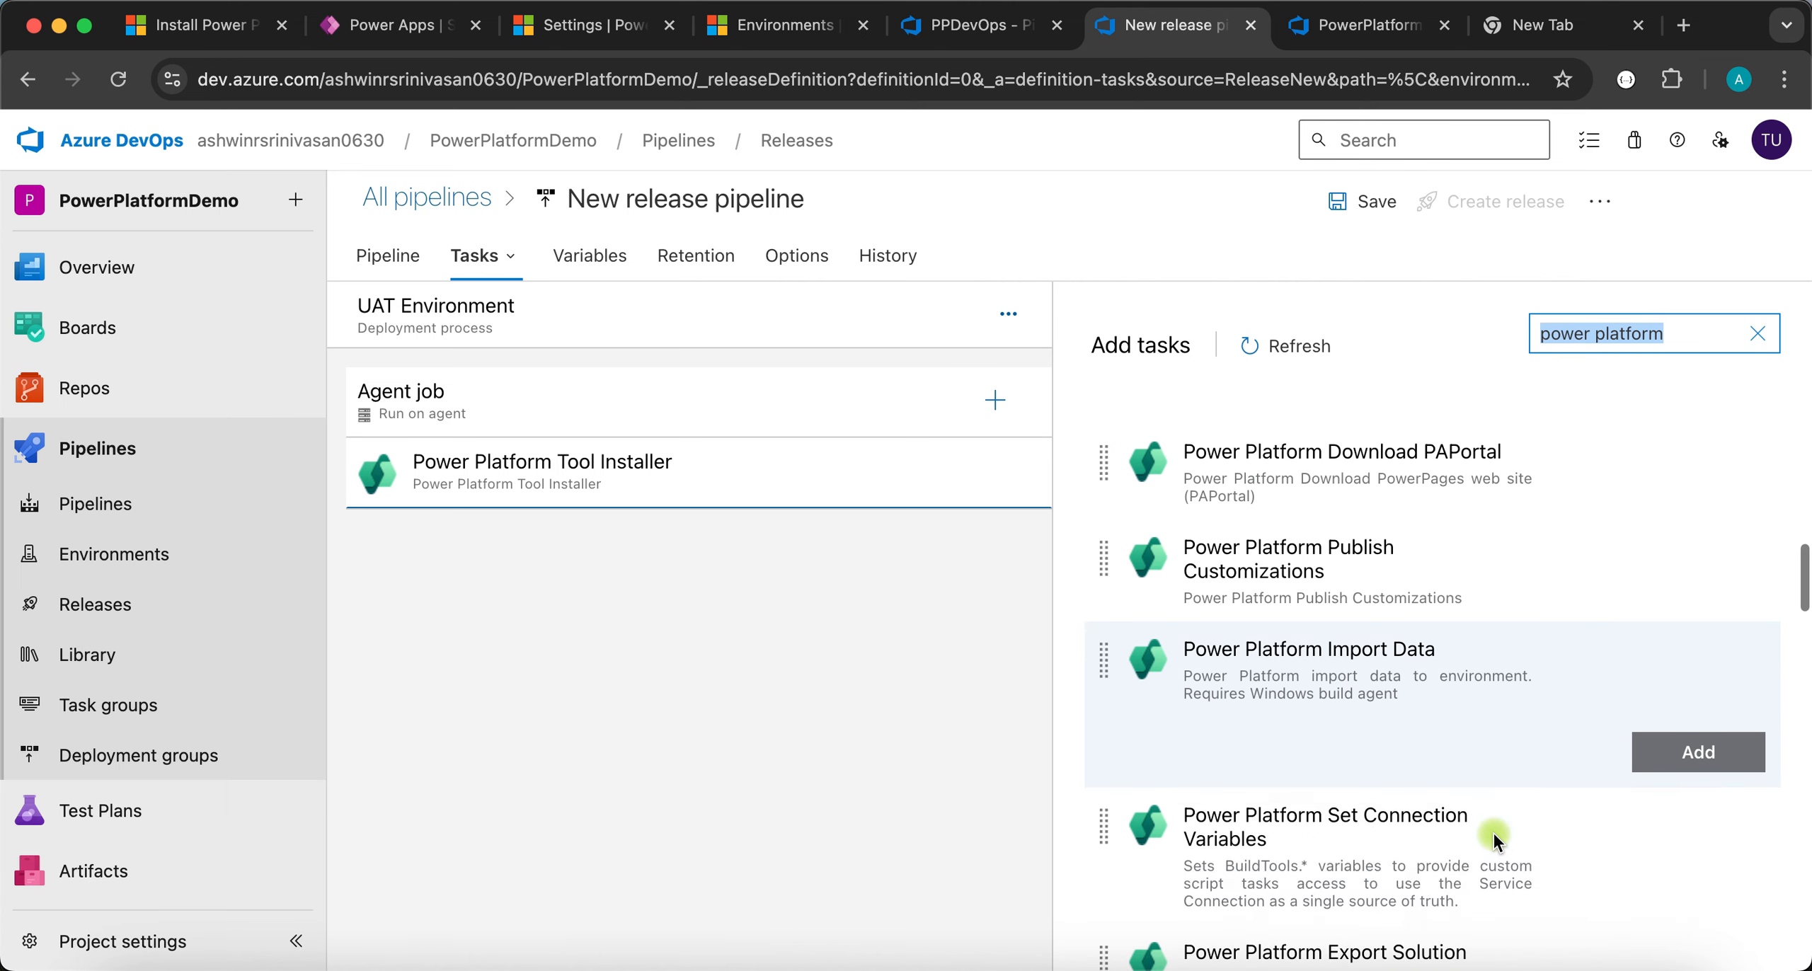
{"action": "scroll", "coordinate": [1452, 808], "scroll_direction": "down", "scroll_amount": 5}
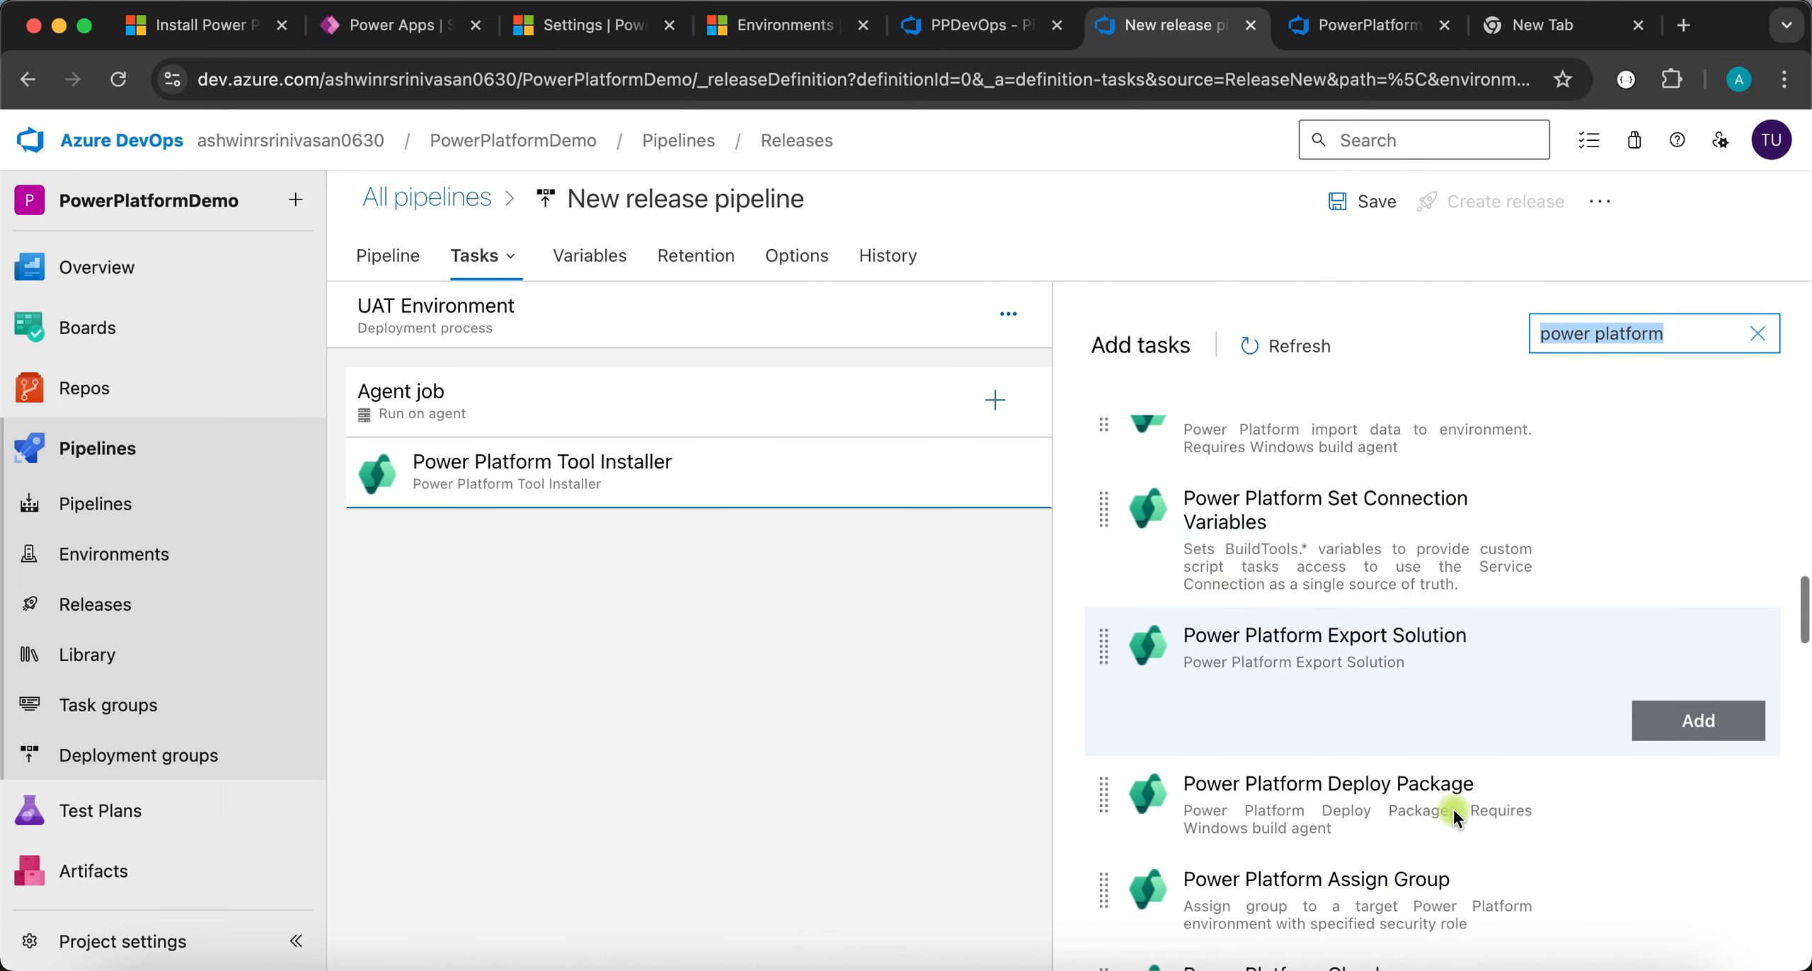
{"action": "scroll", "coordinate": [1452, 807], "scroll_direction": "down", "scroll_amount": 8}
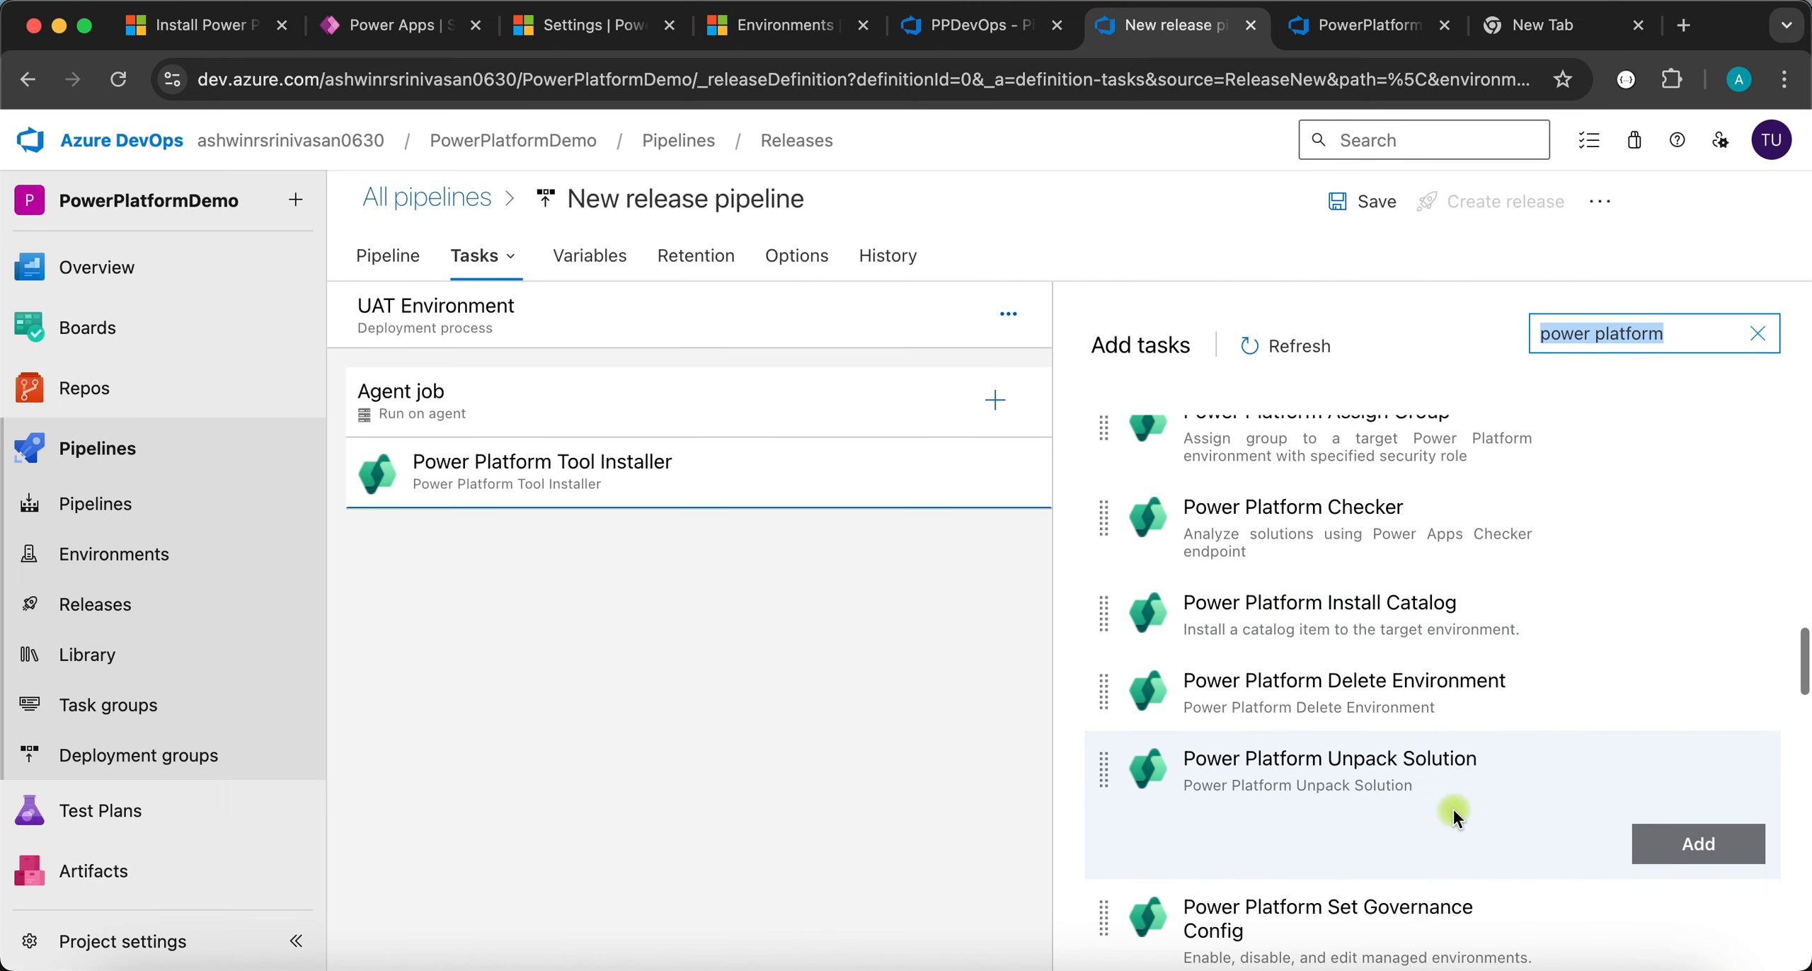
{"action": "scroll", "coordinate": [1453, 807], "scroll_direction": "down", "scroll_amount": 5}
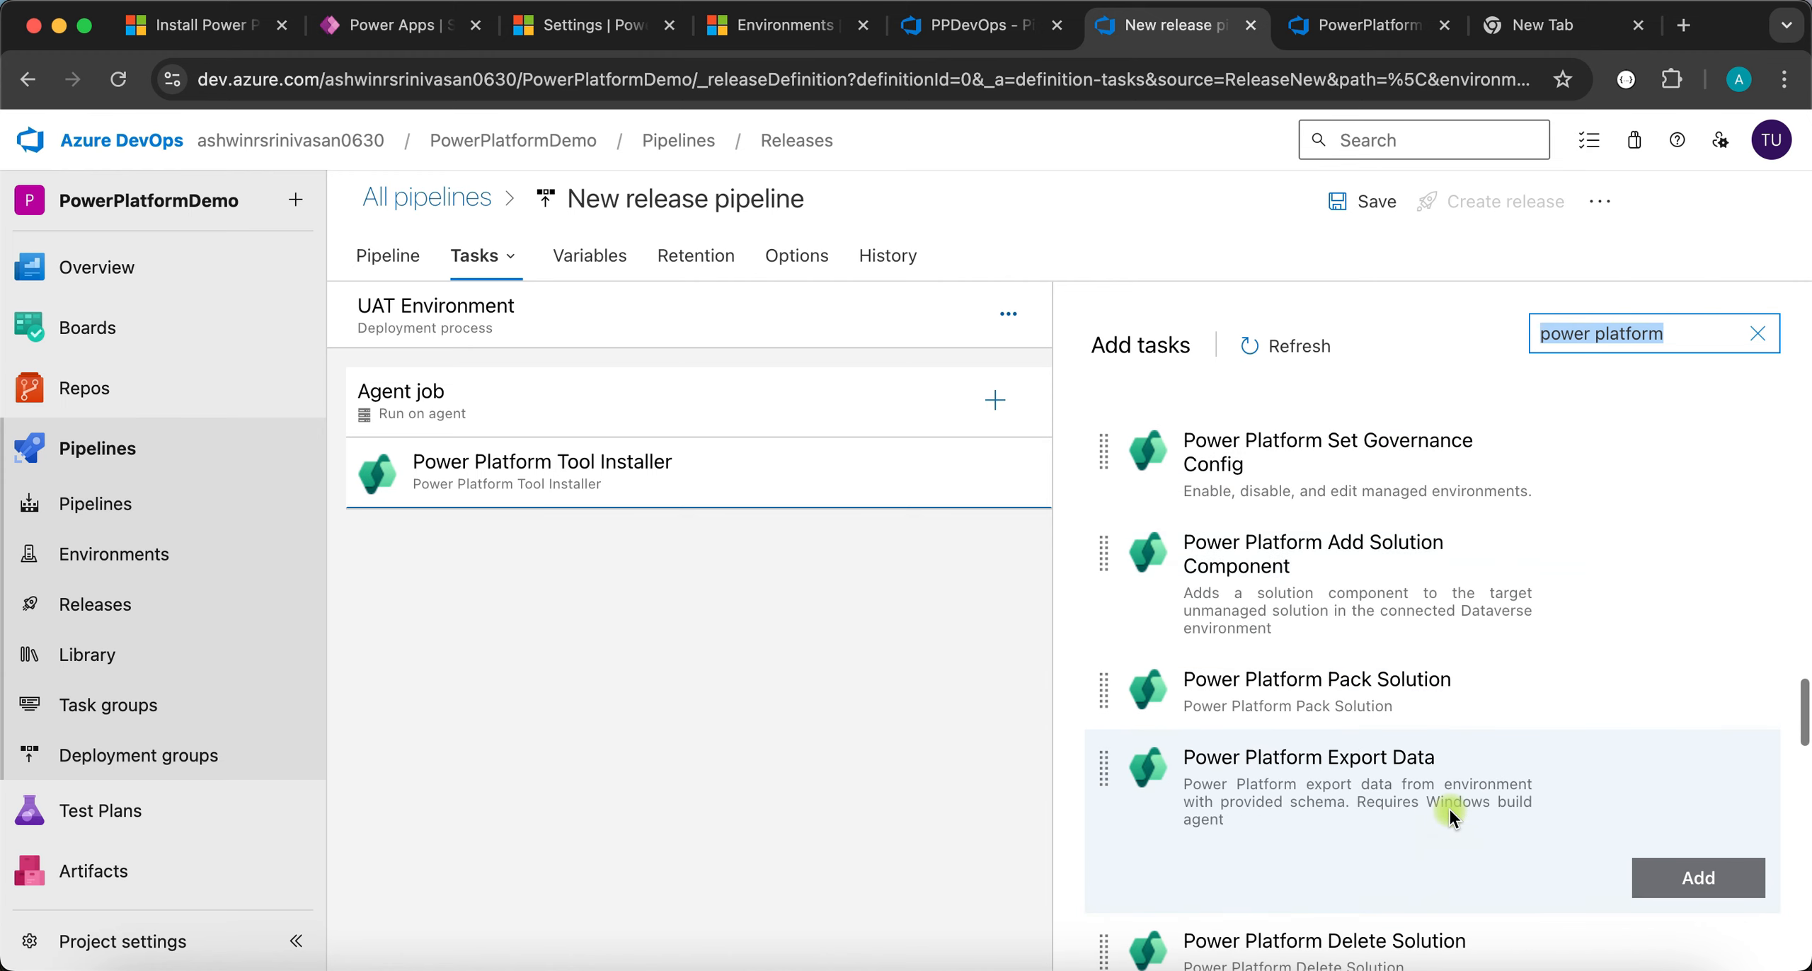
{"action": "scroll", "coordinate": [1421, 796], "scroll_direction": "down", "scroll_amount": 5}
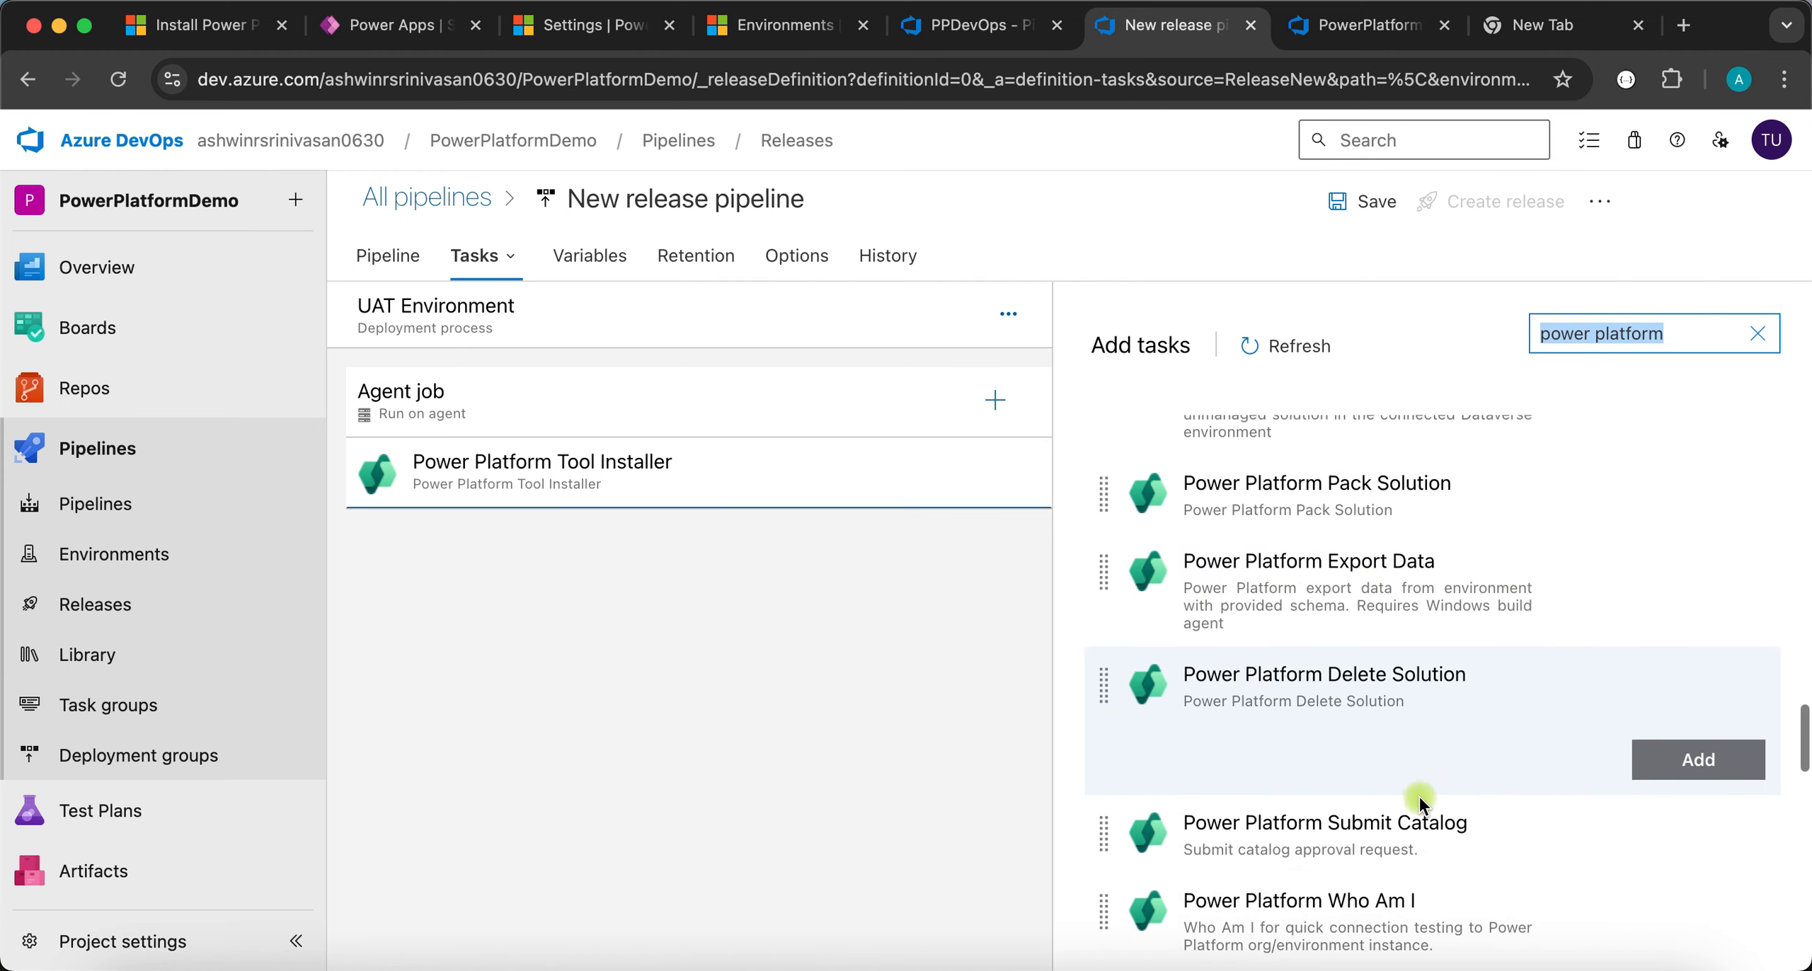
{"action": "scroll", "coordinate": [1419, 796], "scroll_direction": "down", "scroll_amount": 3}
{"action": "scroll", "coordinate": [1418, 795], "scroll_direction": "up", "scroll_amount": 20}
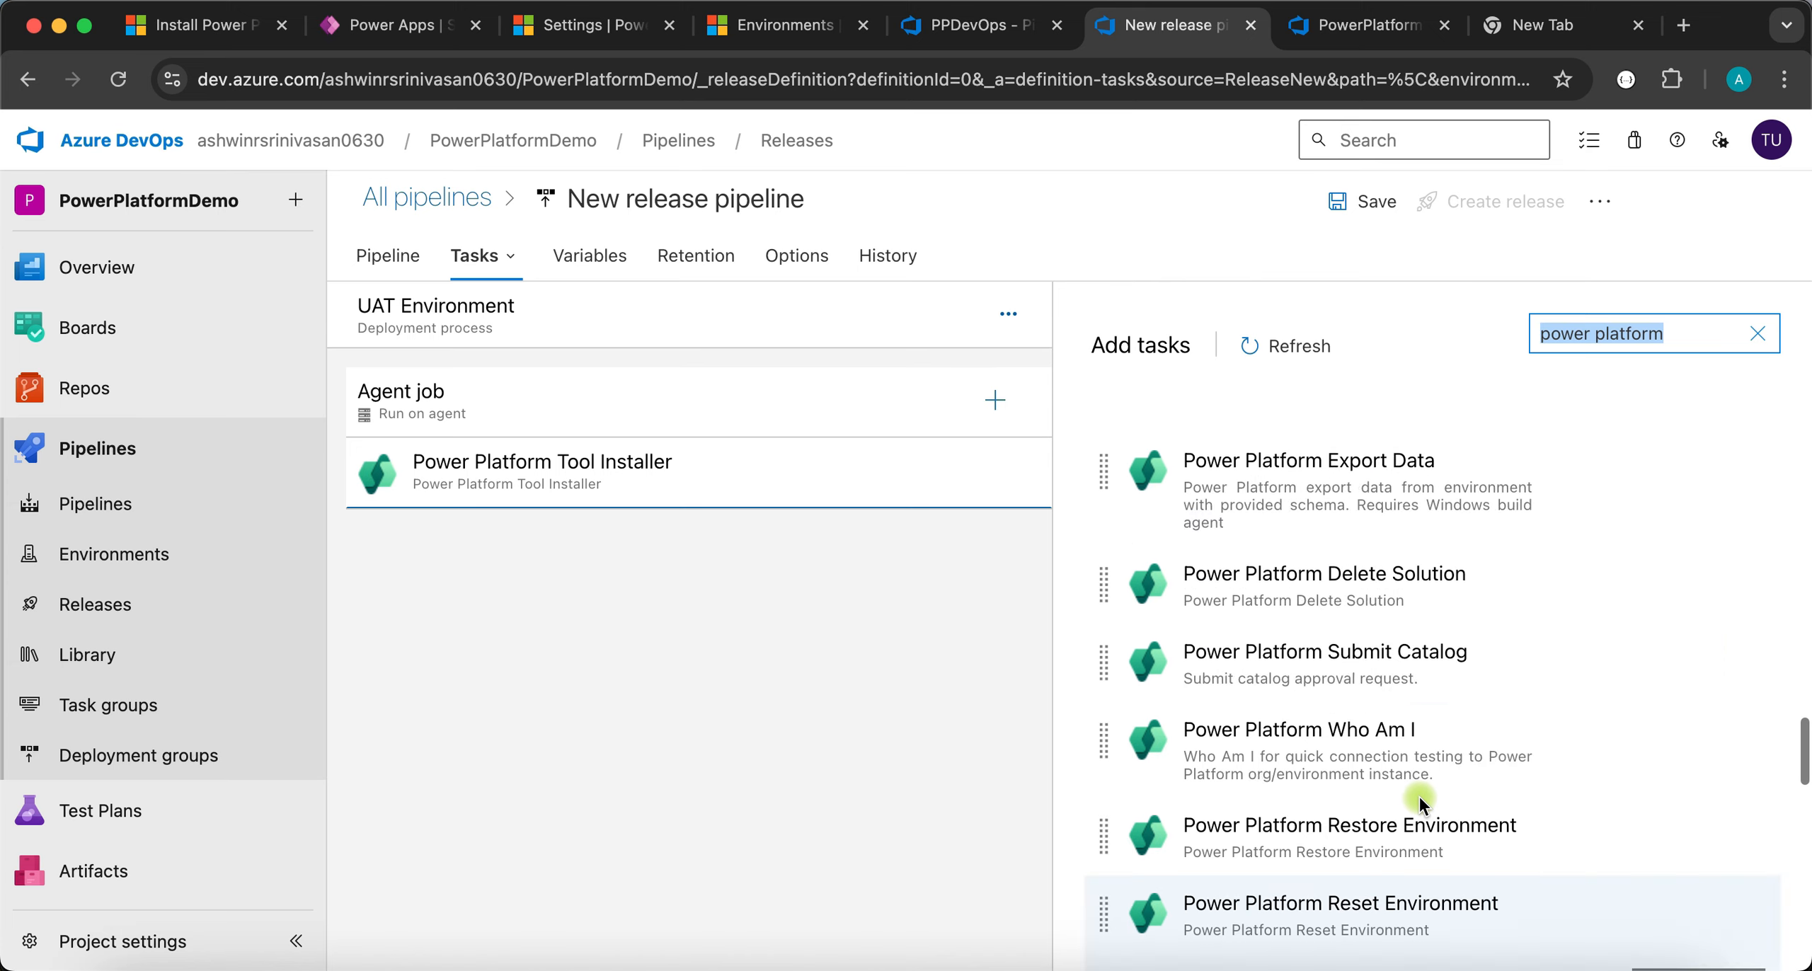
{"action": "scroll", "coordinate": [1419, 794], "scroll_direction": "up", "scroll_amount": 3}
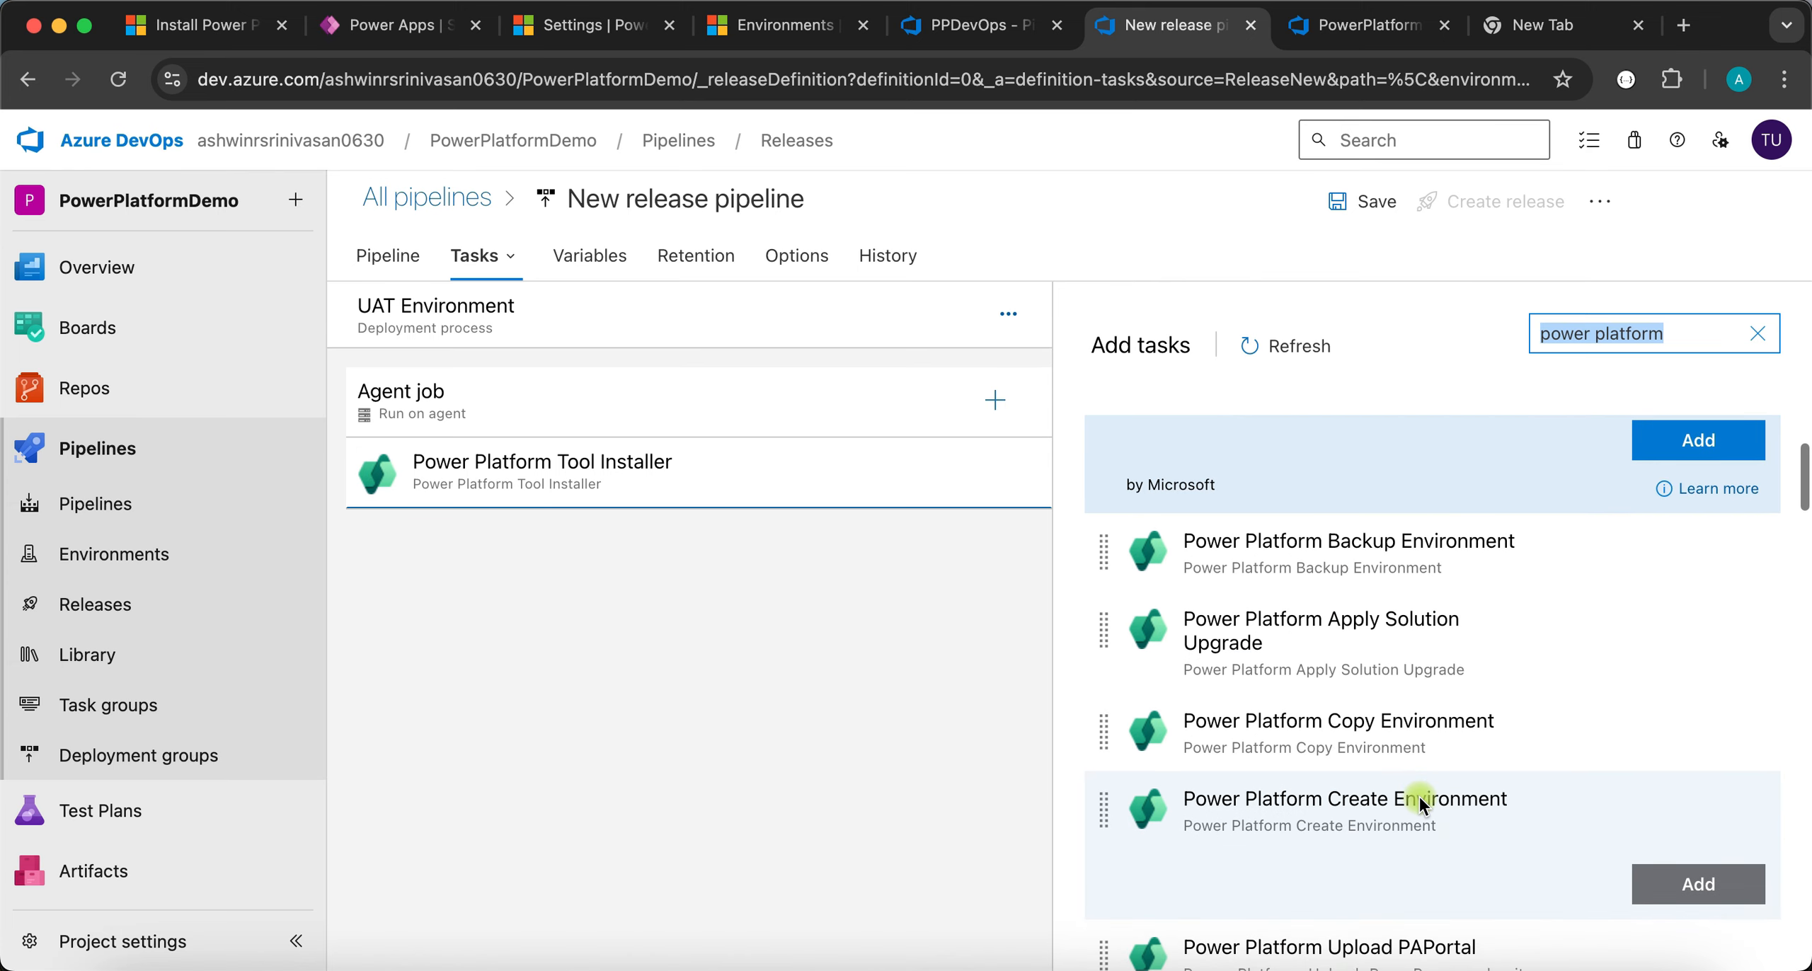
{"action": "scroll", "coordinate": [1421, 797], "scroll_direction": "up", "scroll_amount": 3}
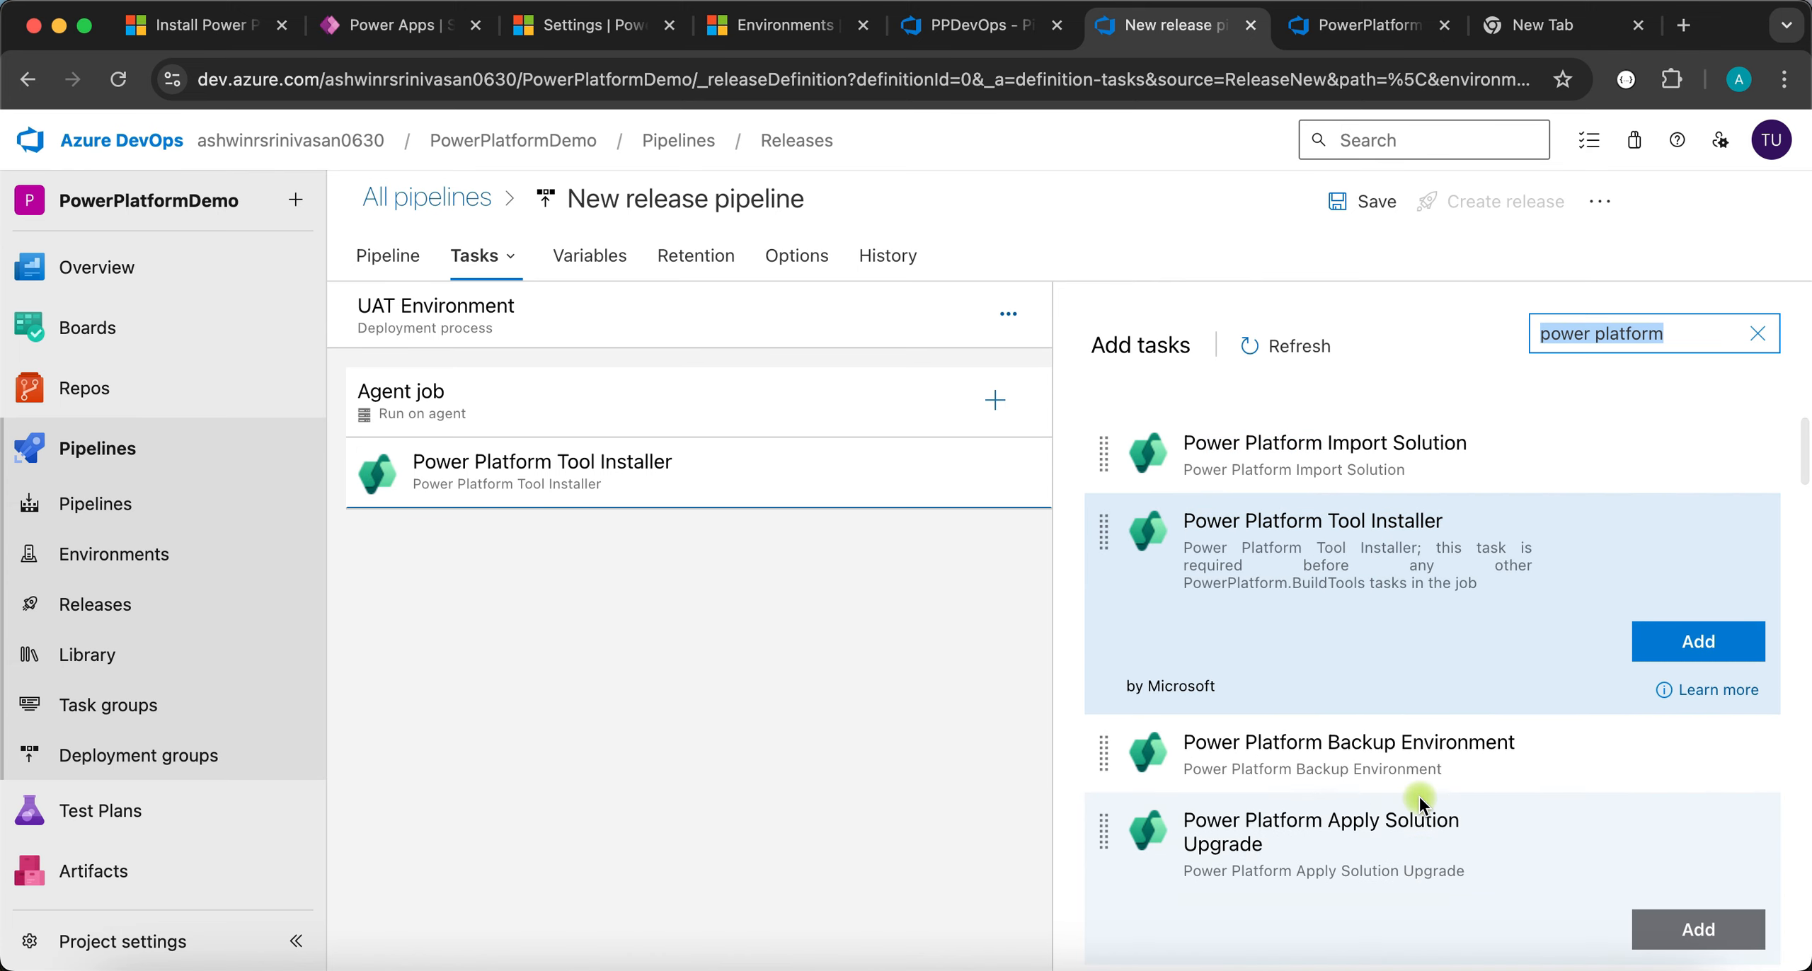
{"action": "left_click", "coordinate": [1449, 456]}
- Add the Import Solution task and set its service connection to Target
{"action": "left_click", "coordinate": [1699, 528]}
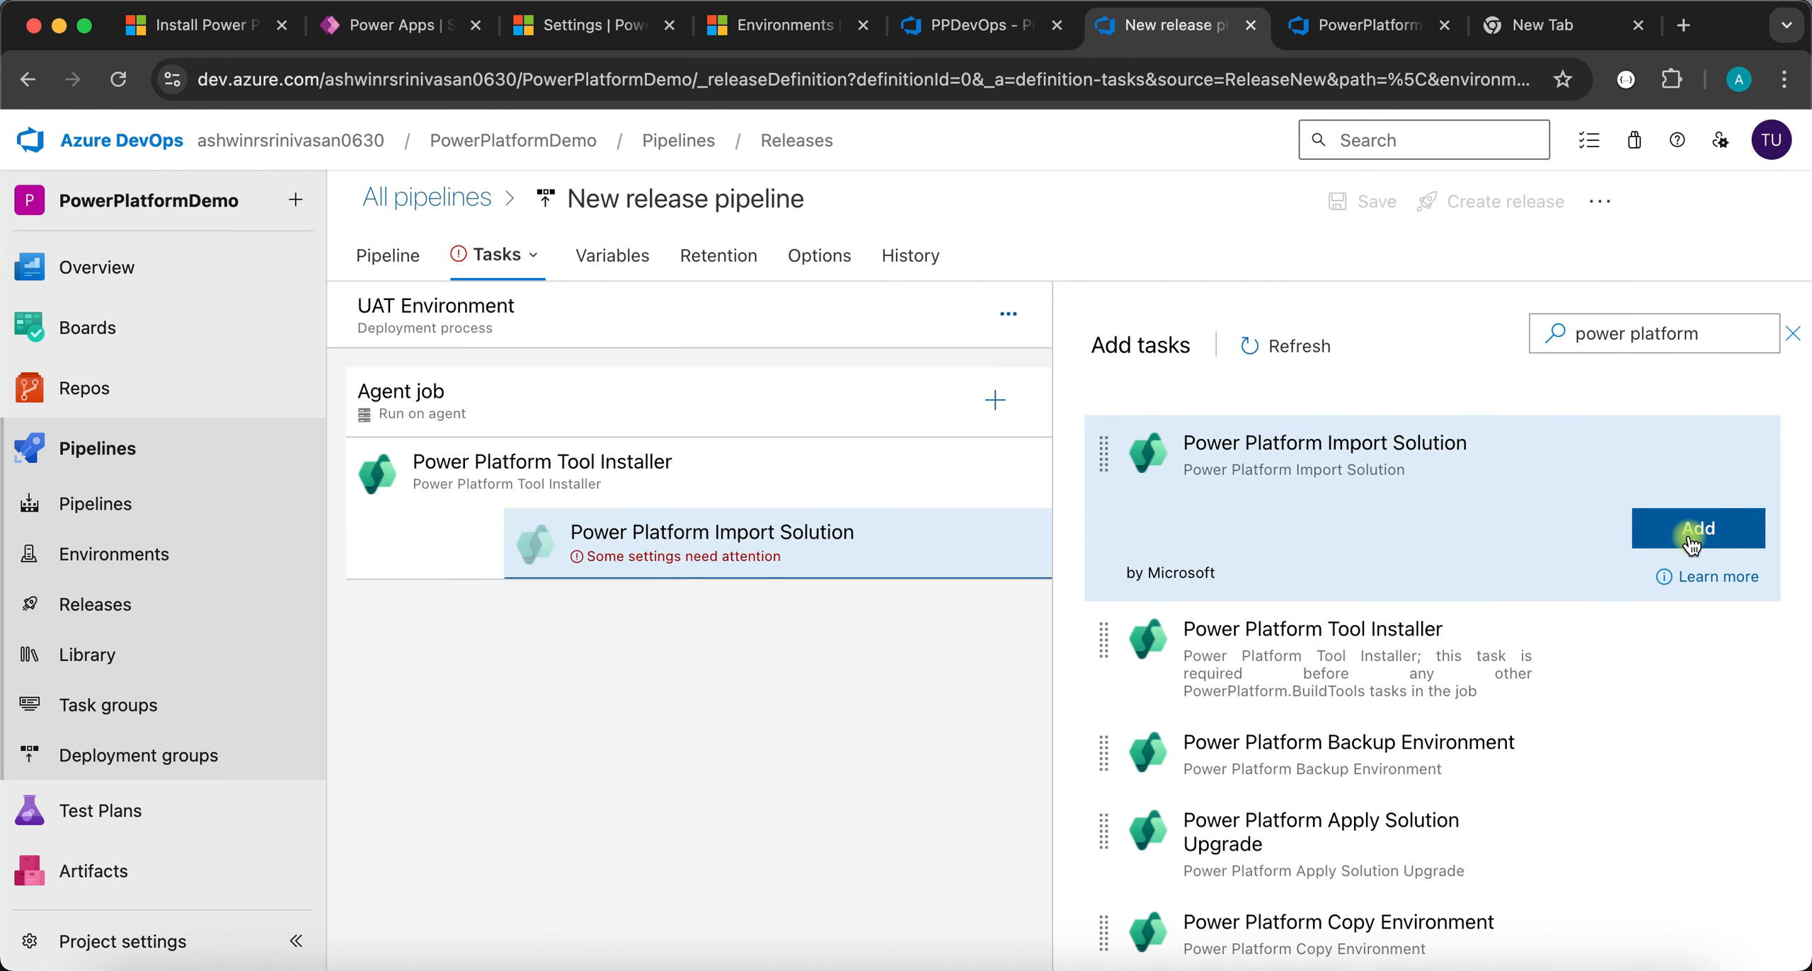
{"action": "left_click", "coordinate": [797, 538]}
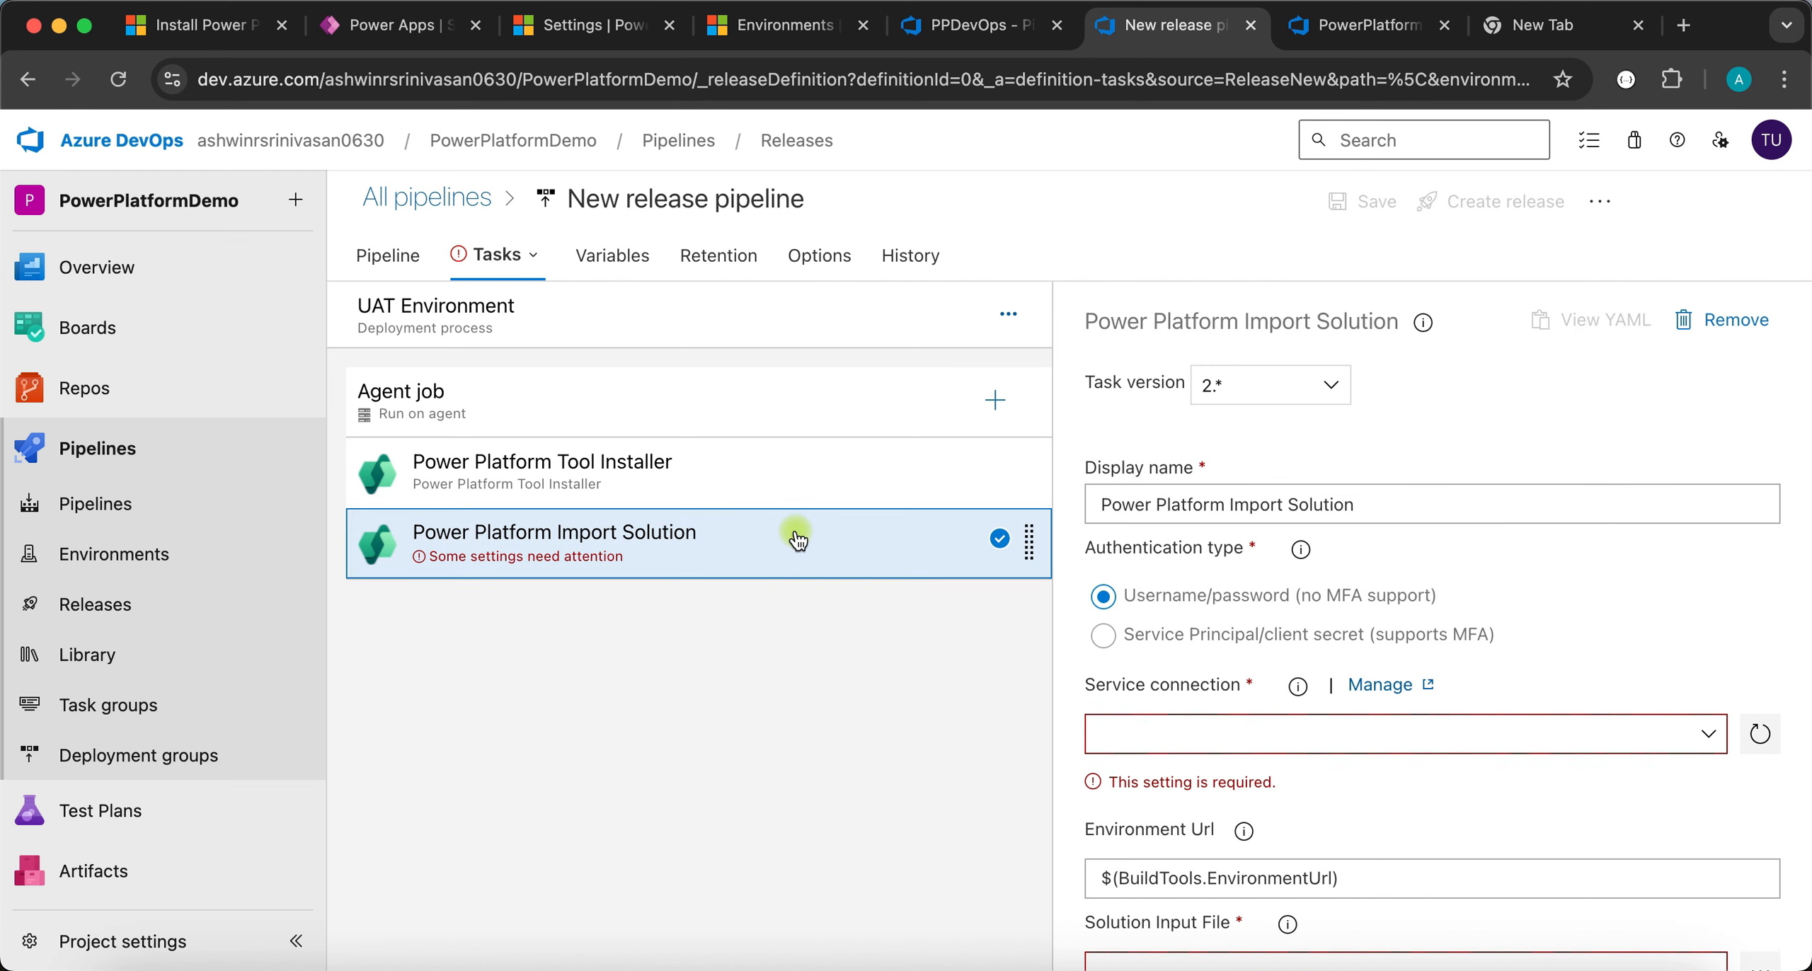
{"action": "scroll", "coordinate": [1388, 620], "scroll_direction": "down", "scroll_amount": 2}
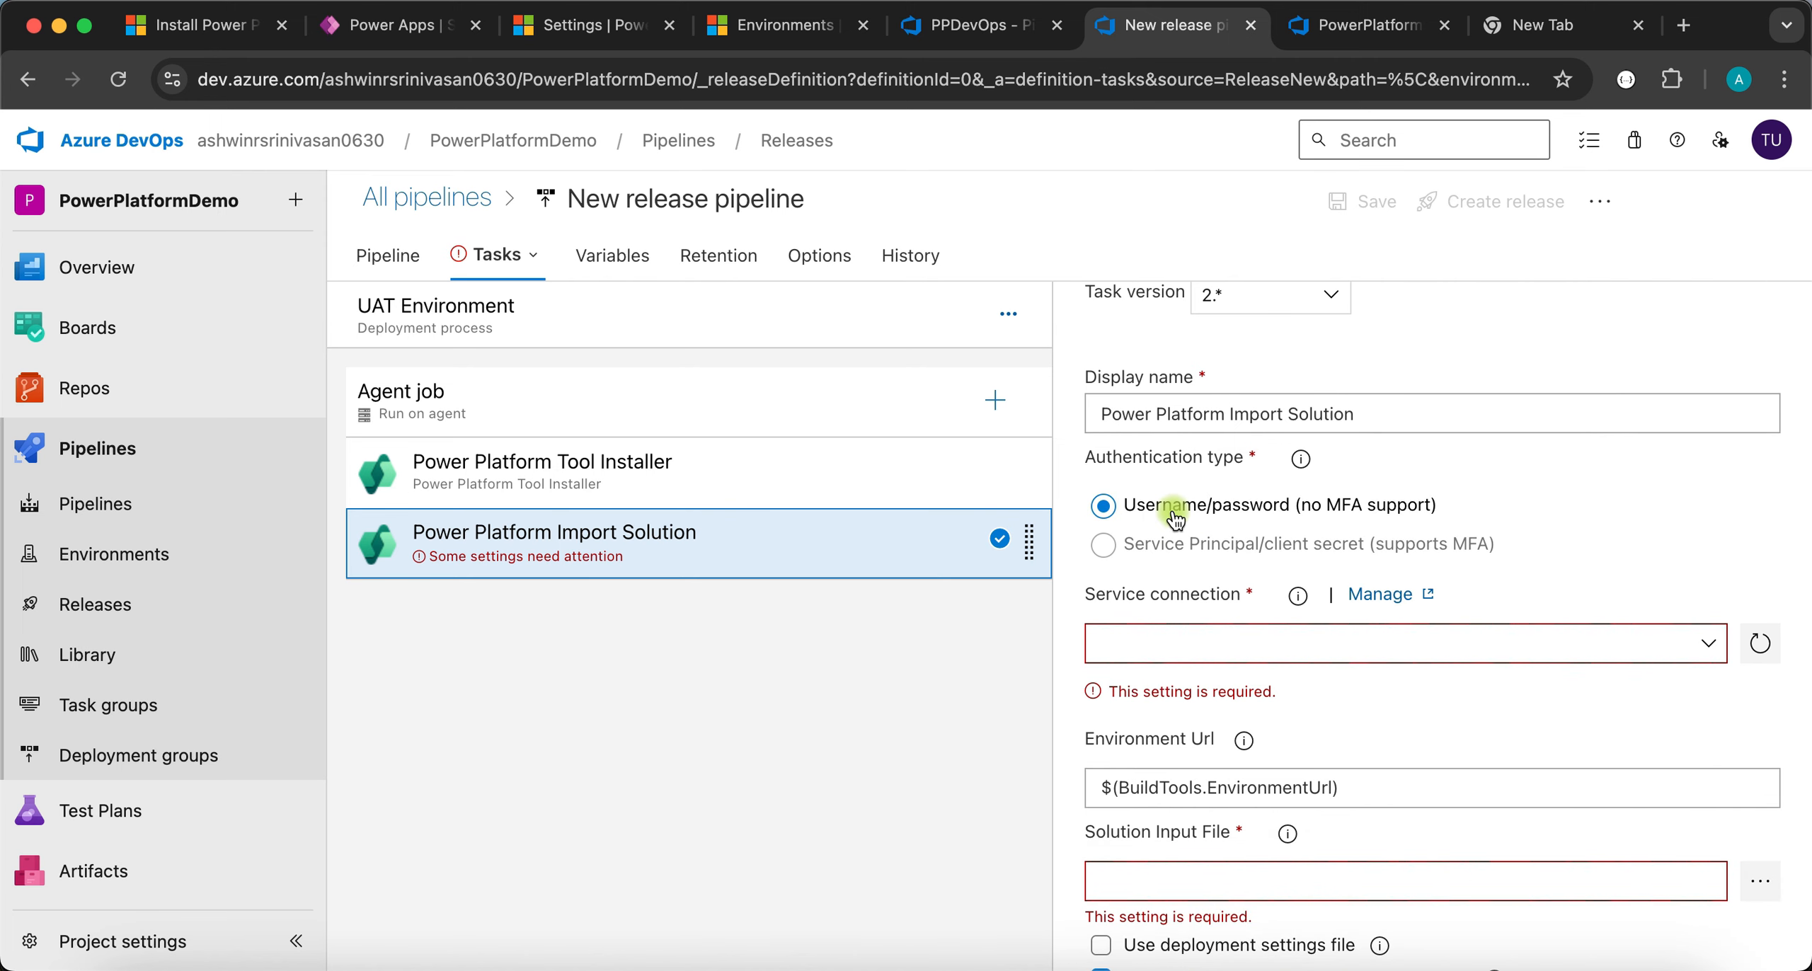
{"action": "scroll", "coordinate": [1303, 521], "scroll_direction": "down", "scroll_amount": 1}
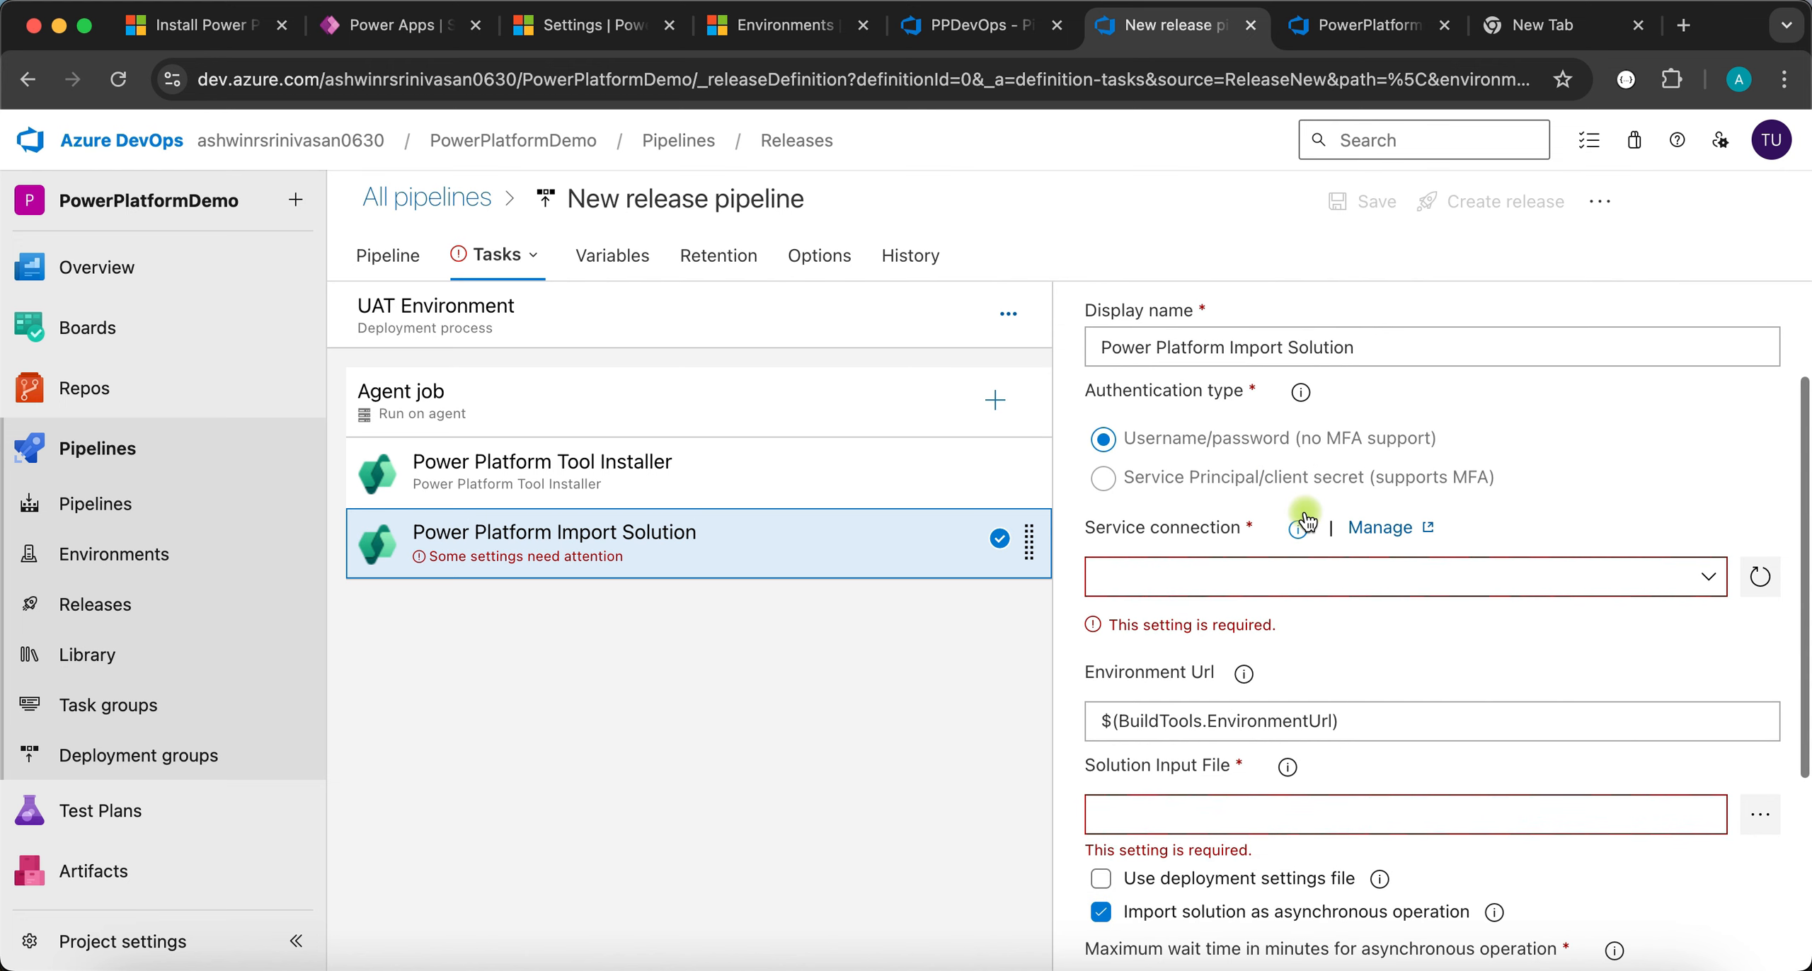
{"action": "left_click", "coordinate": [1710, 584]}
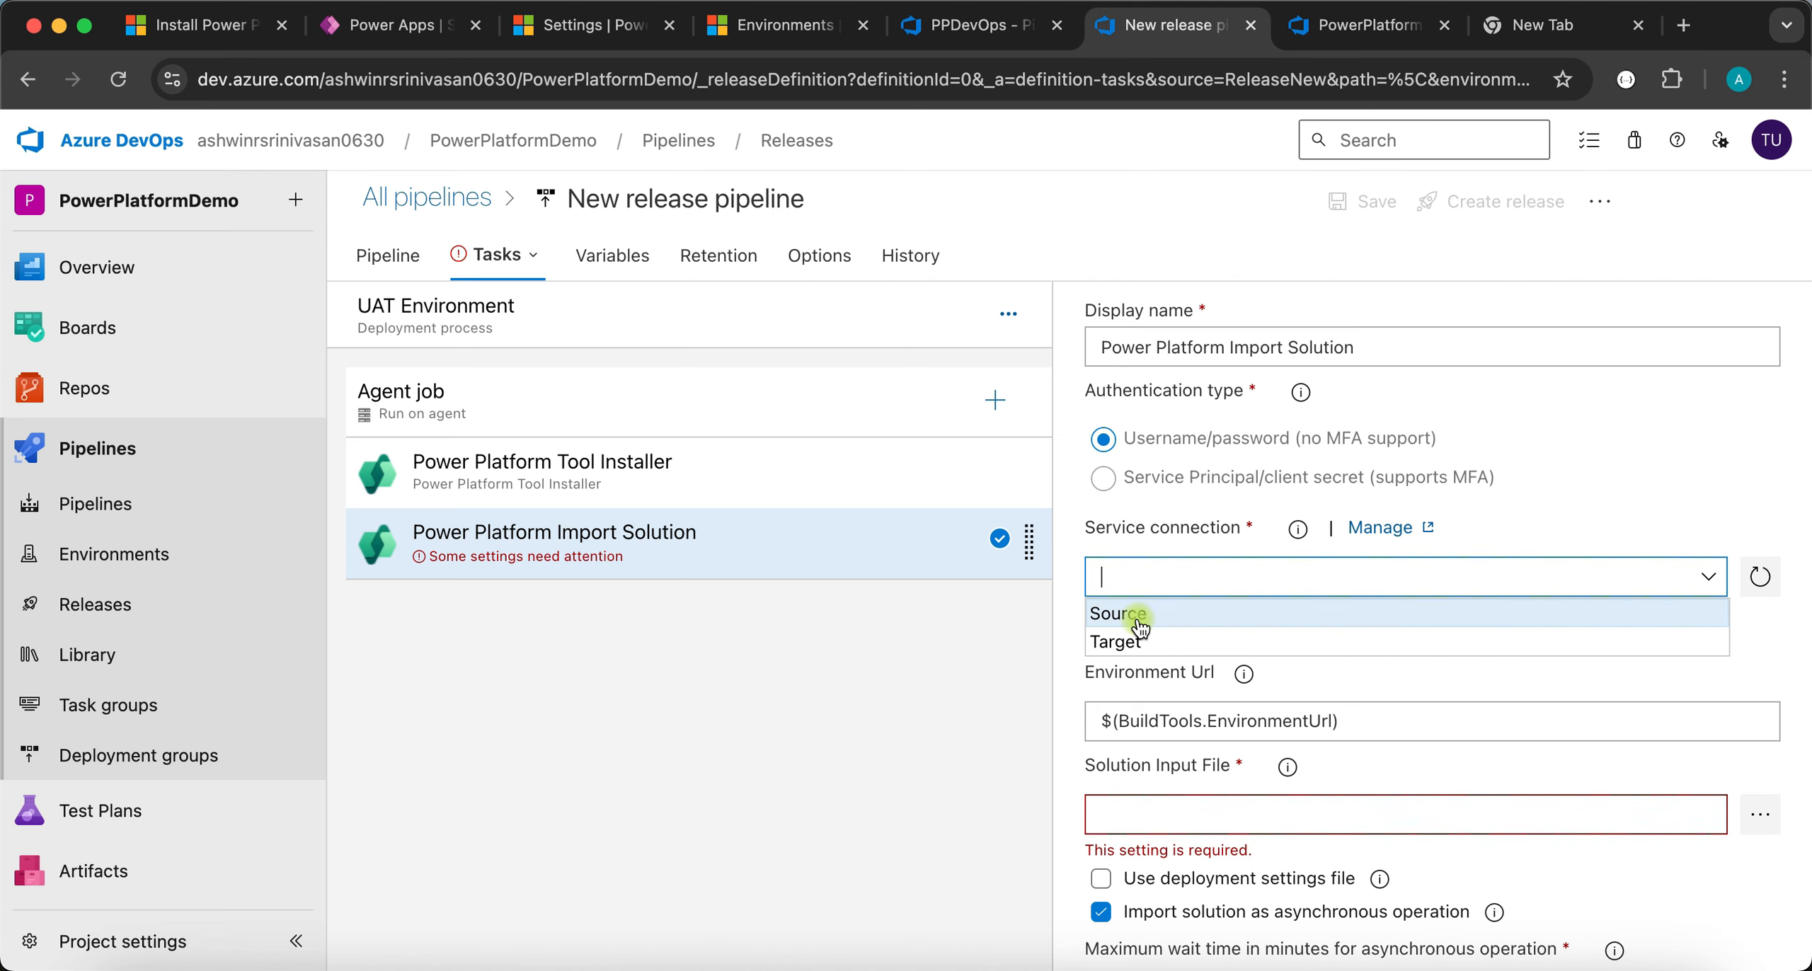
{"action": "left_click", "coordinate": [1122, 642]}
{"action": "left_click", "coordinate": [1337, 614]}
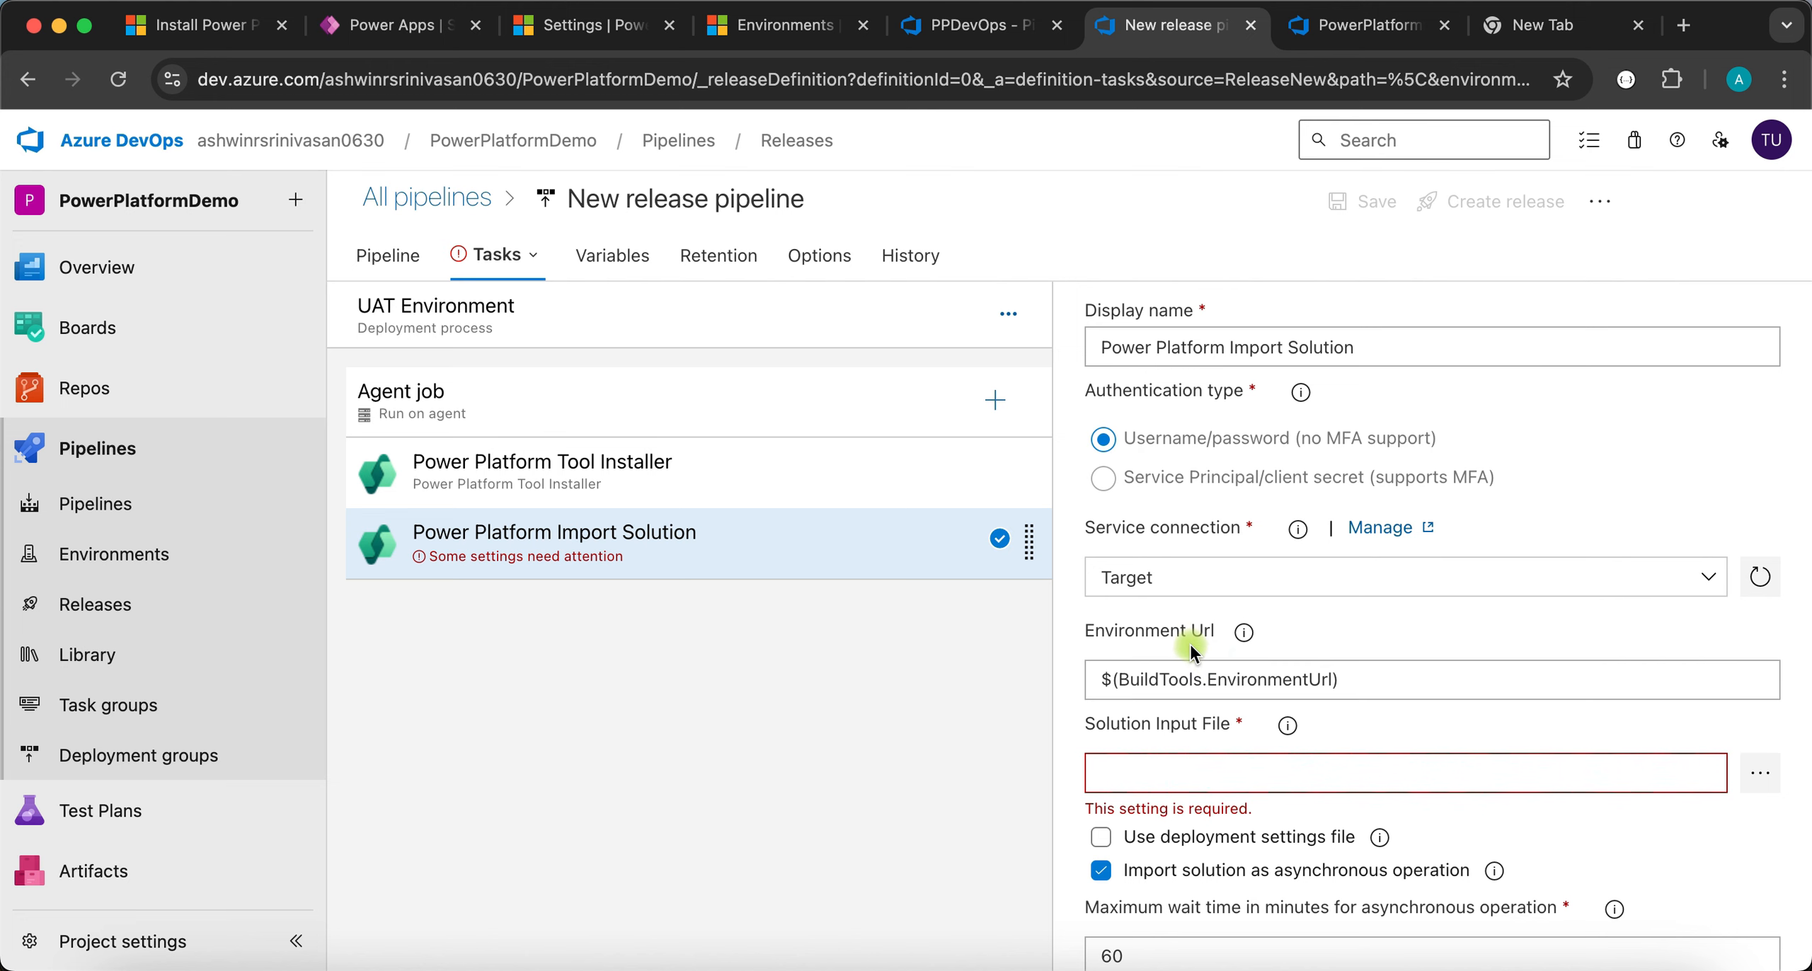
{"action": "scroll", "coordinate": [1196, 653], "scroll_direction": "down", "scroll_amount": 3}
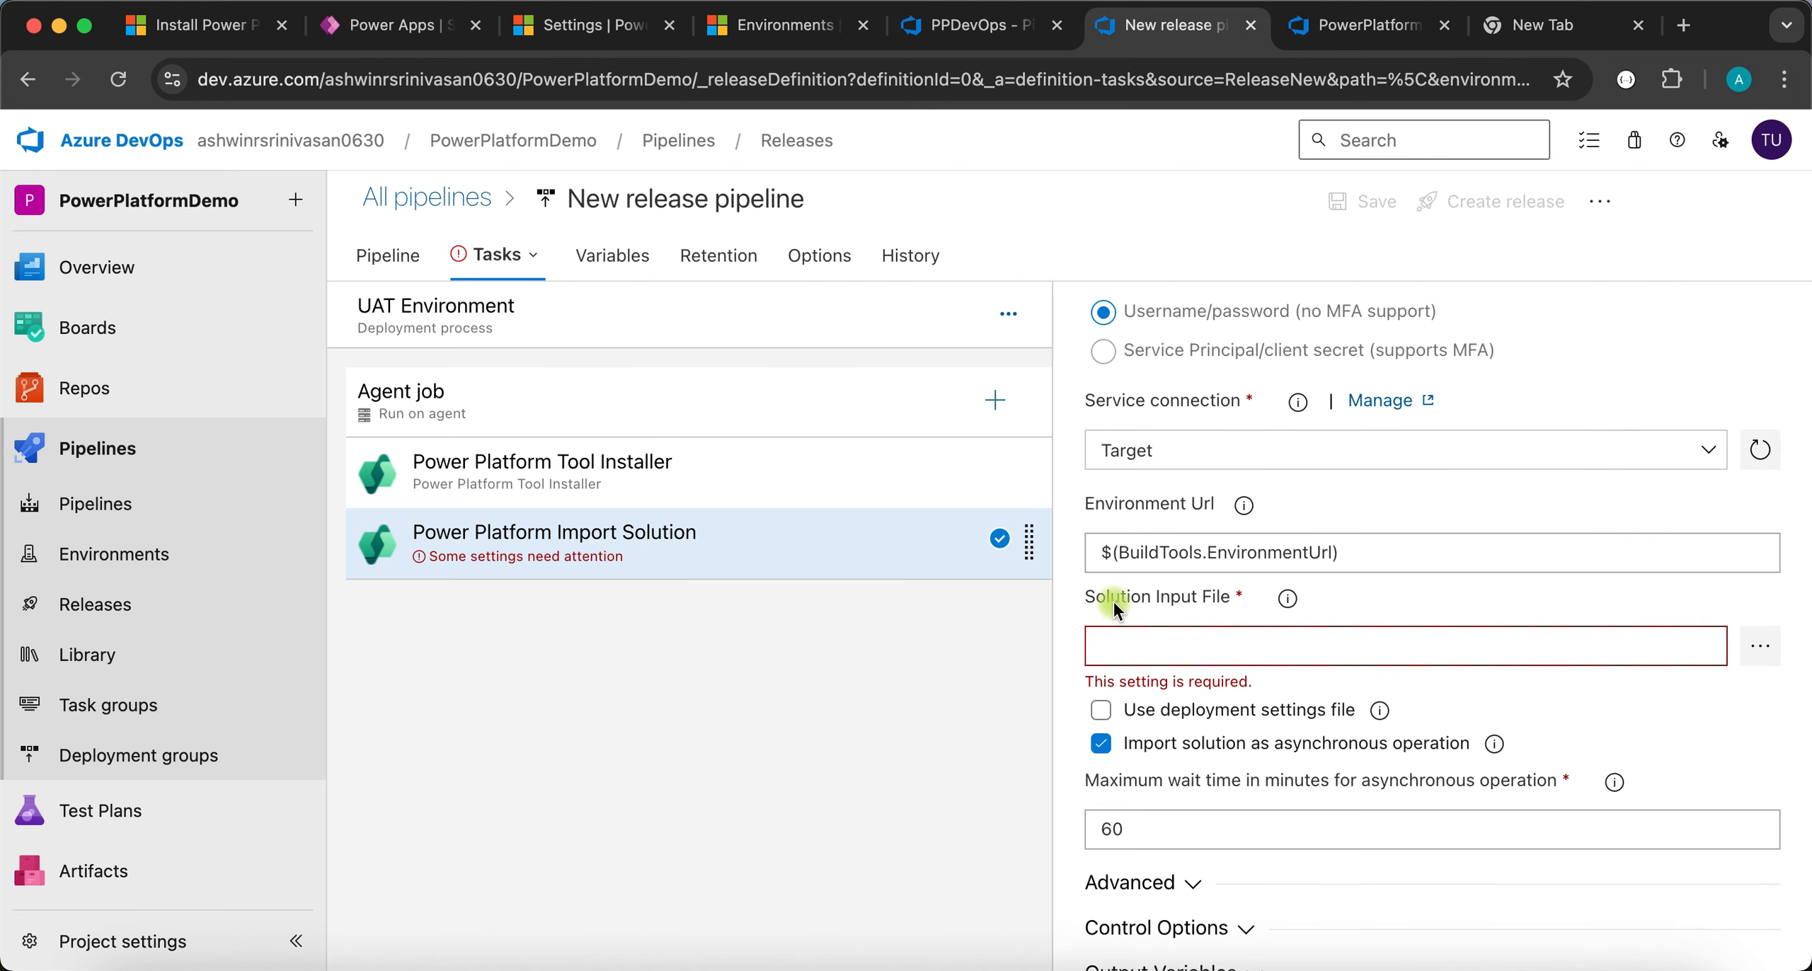
- Set the Solution Input File to TestingSolution101.zip from the _PowerPlatformDemo drop artifact
{"action": "left_click", "coordinate": [1760, 648]}
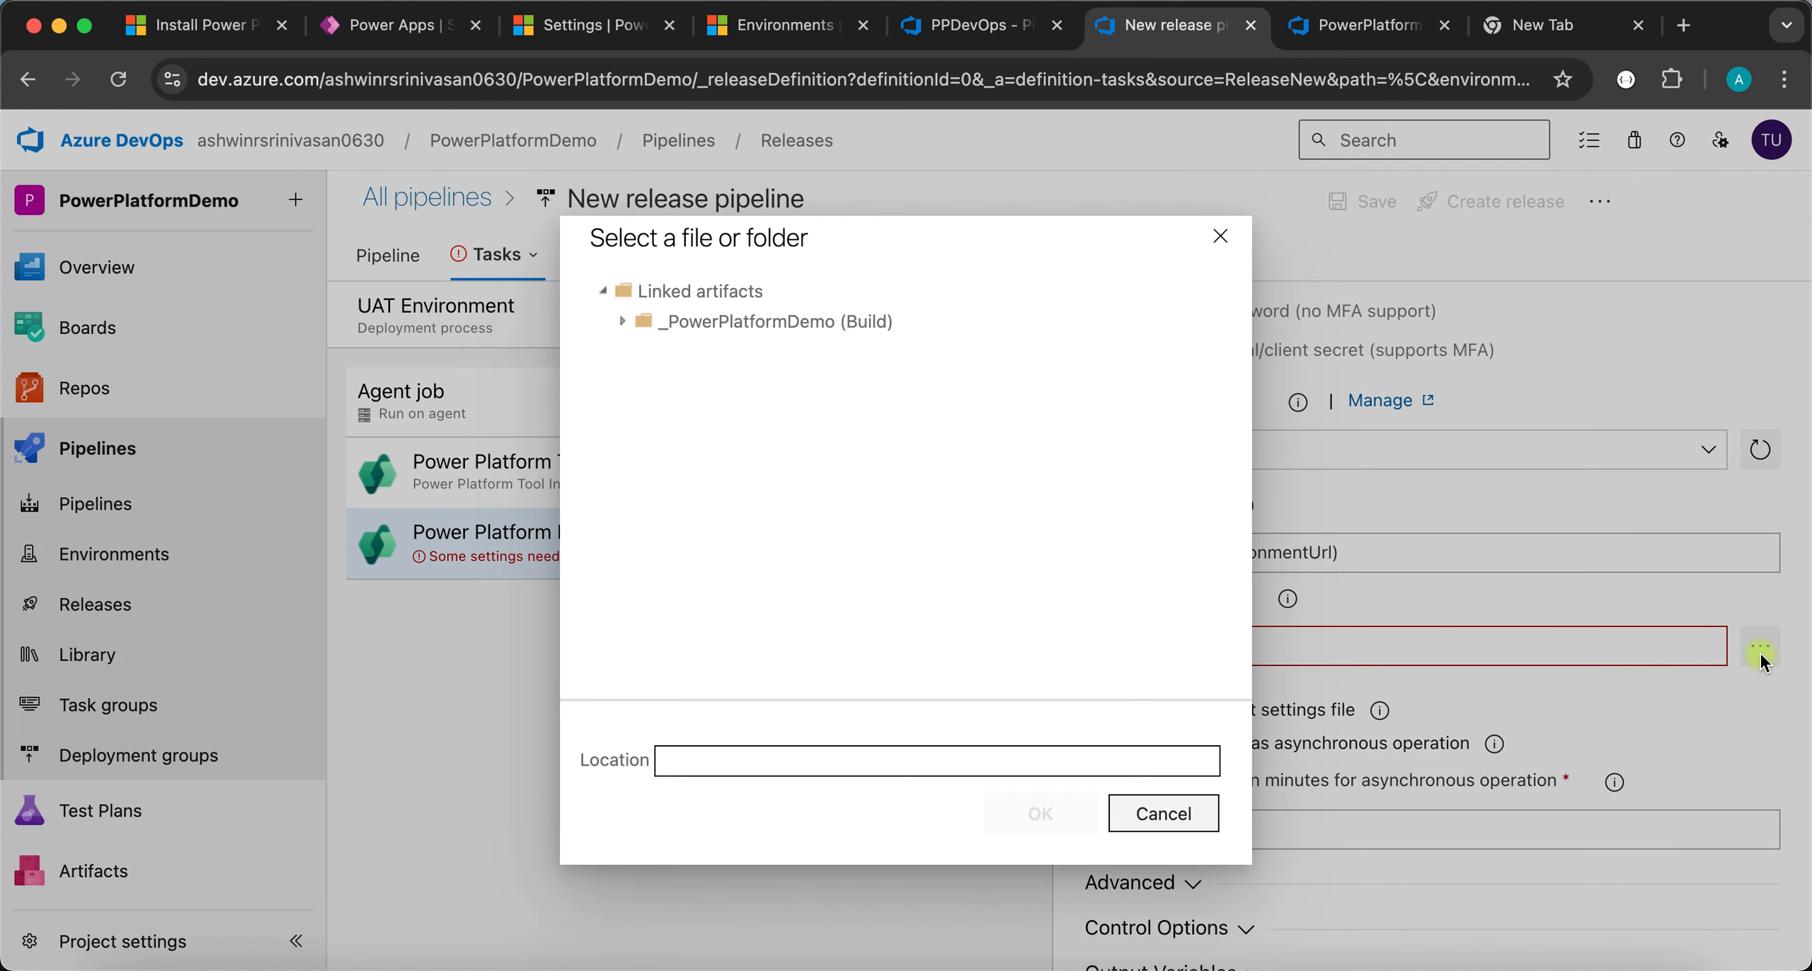
{"action": "left_click", "coordinate": [620, 318]}
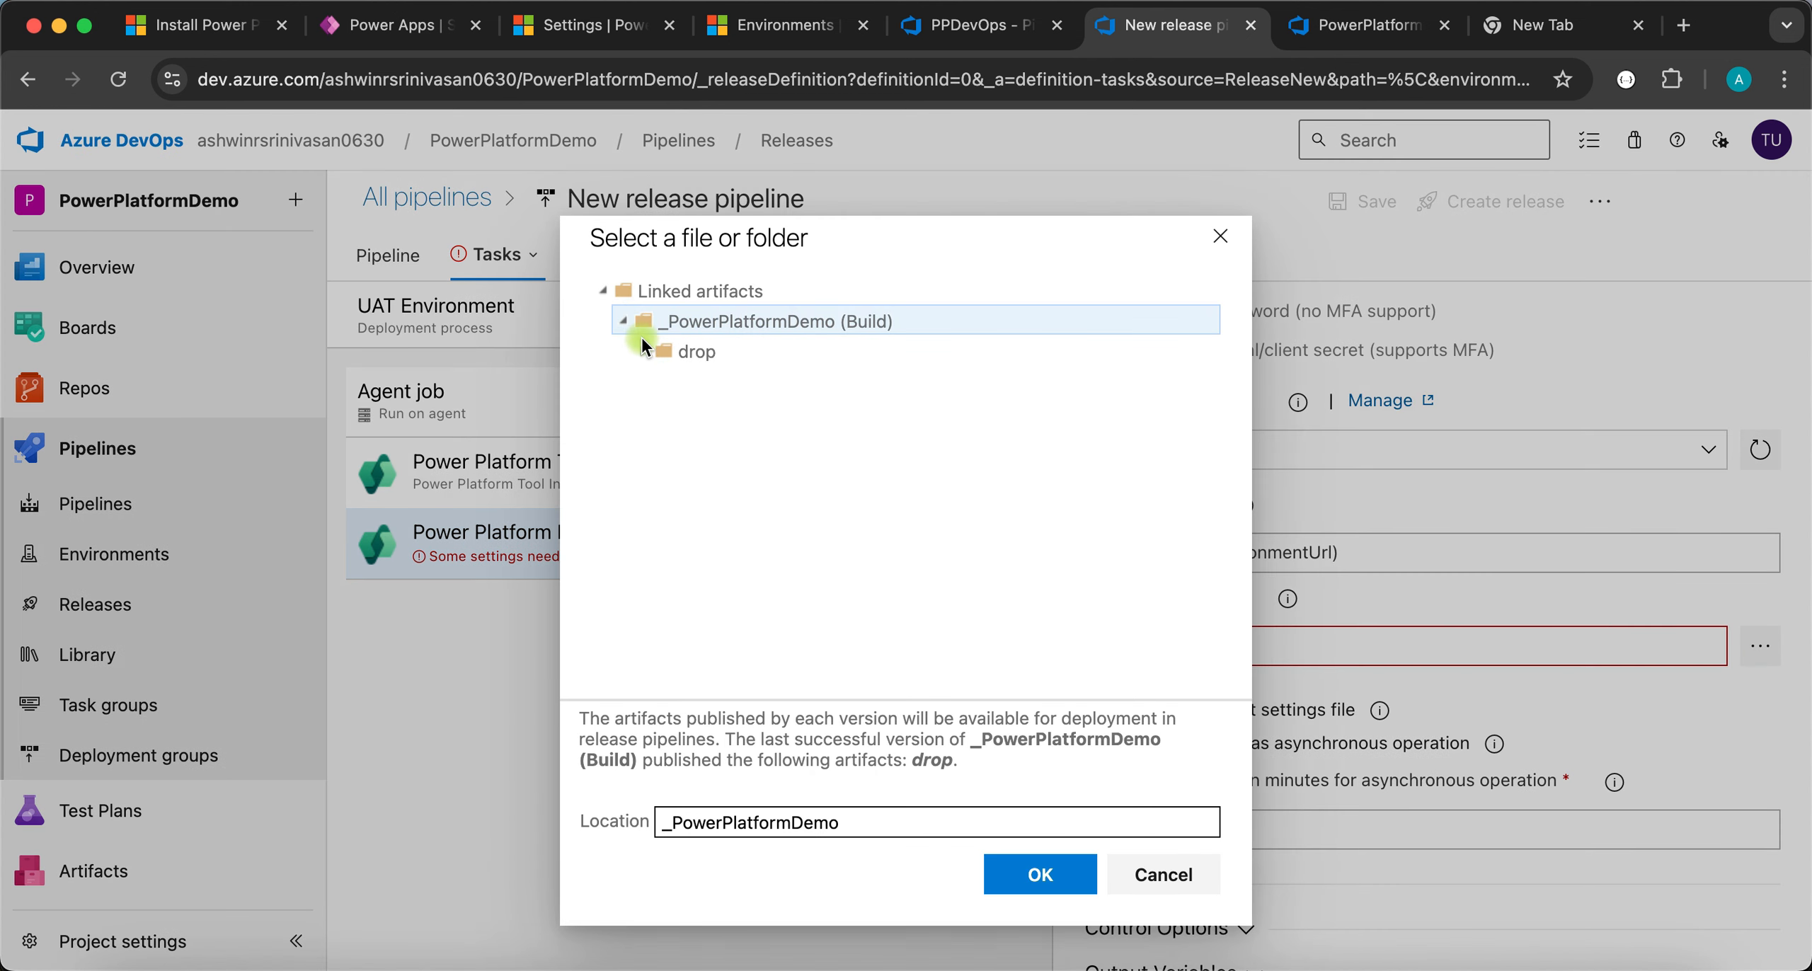
{"action": "left_click", "coordinate": [645, 349]}
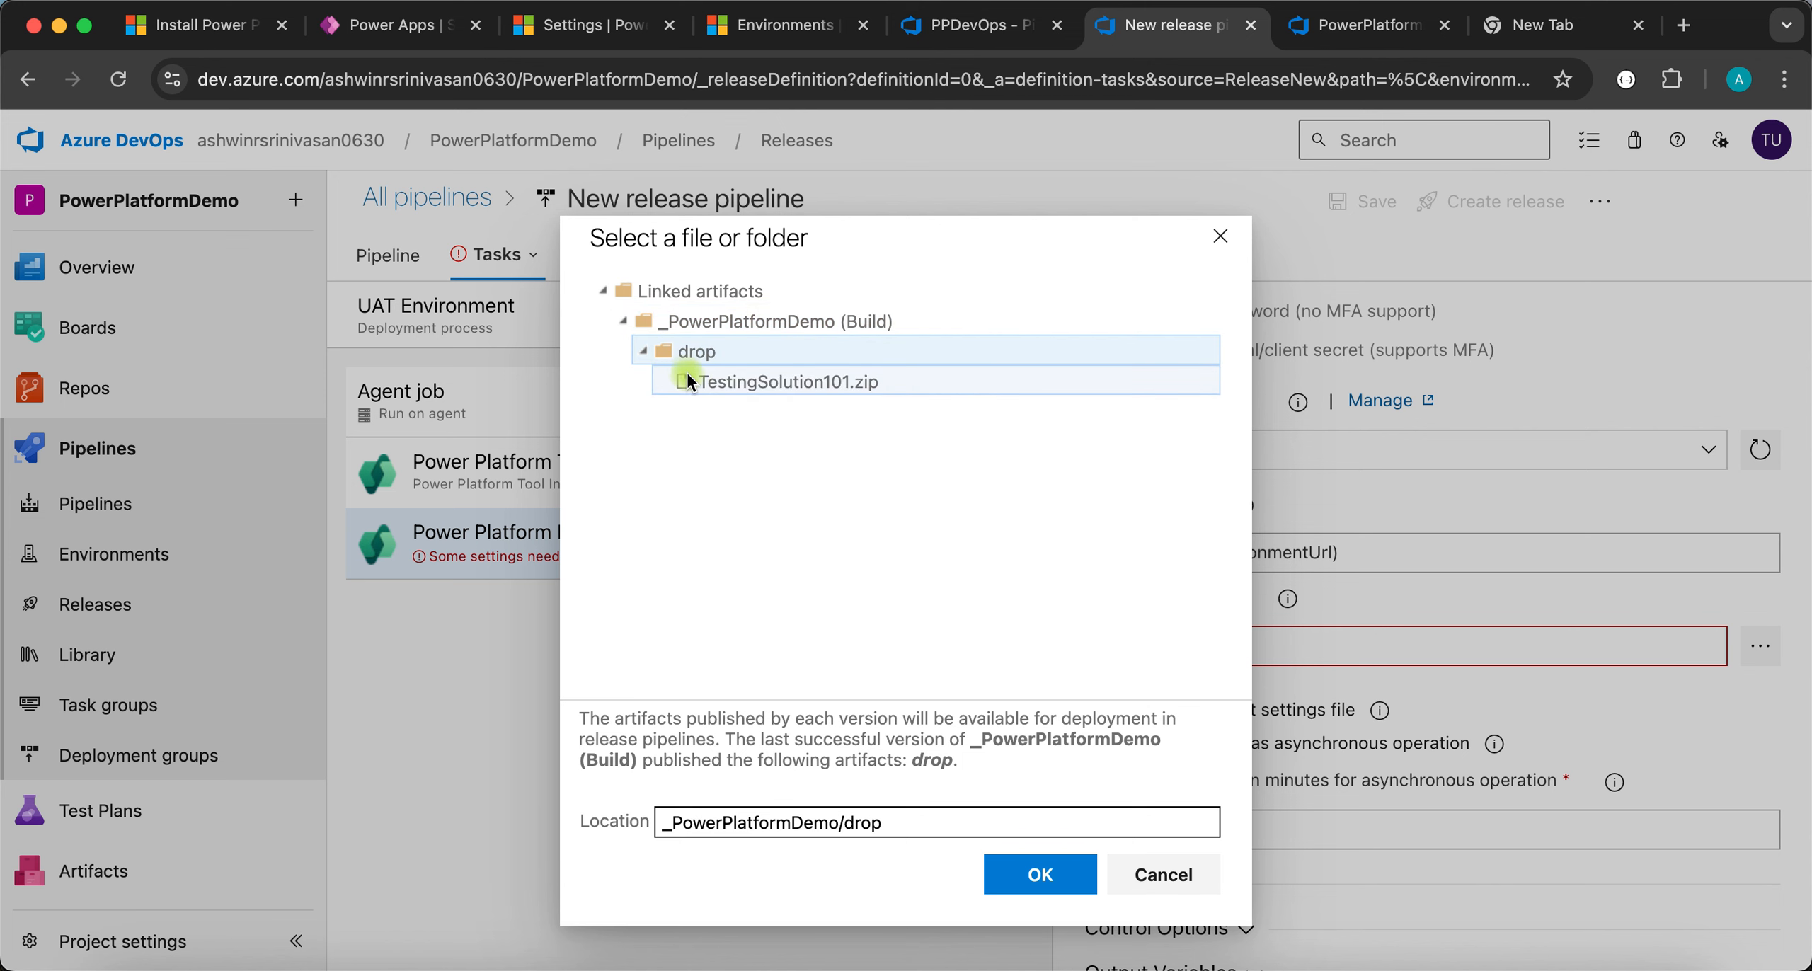
{"action": "left_click", "coordinate": [745, 397]}
{"action": "left_click", "coordinate": [1048, 878]}
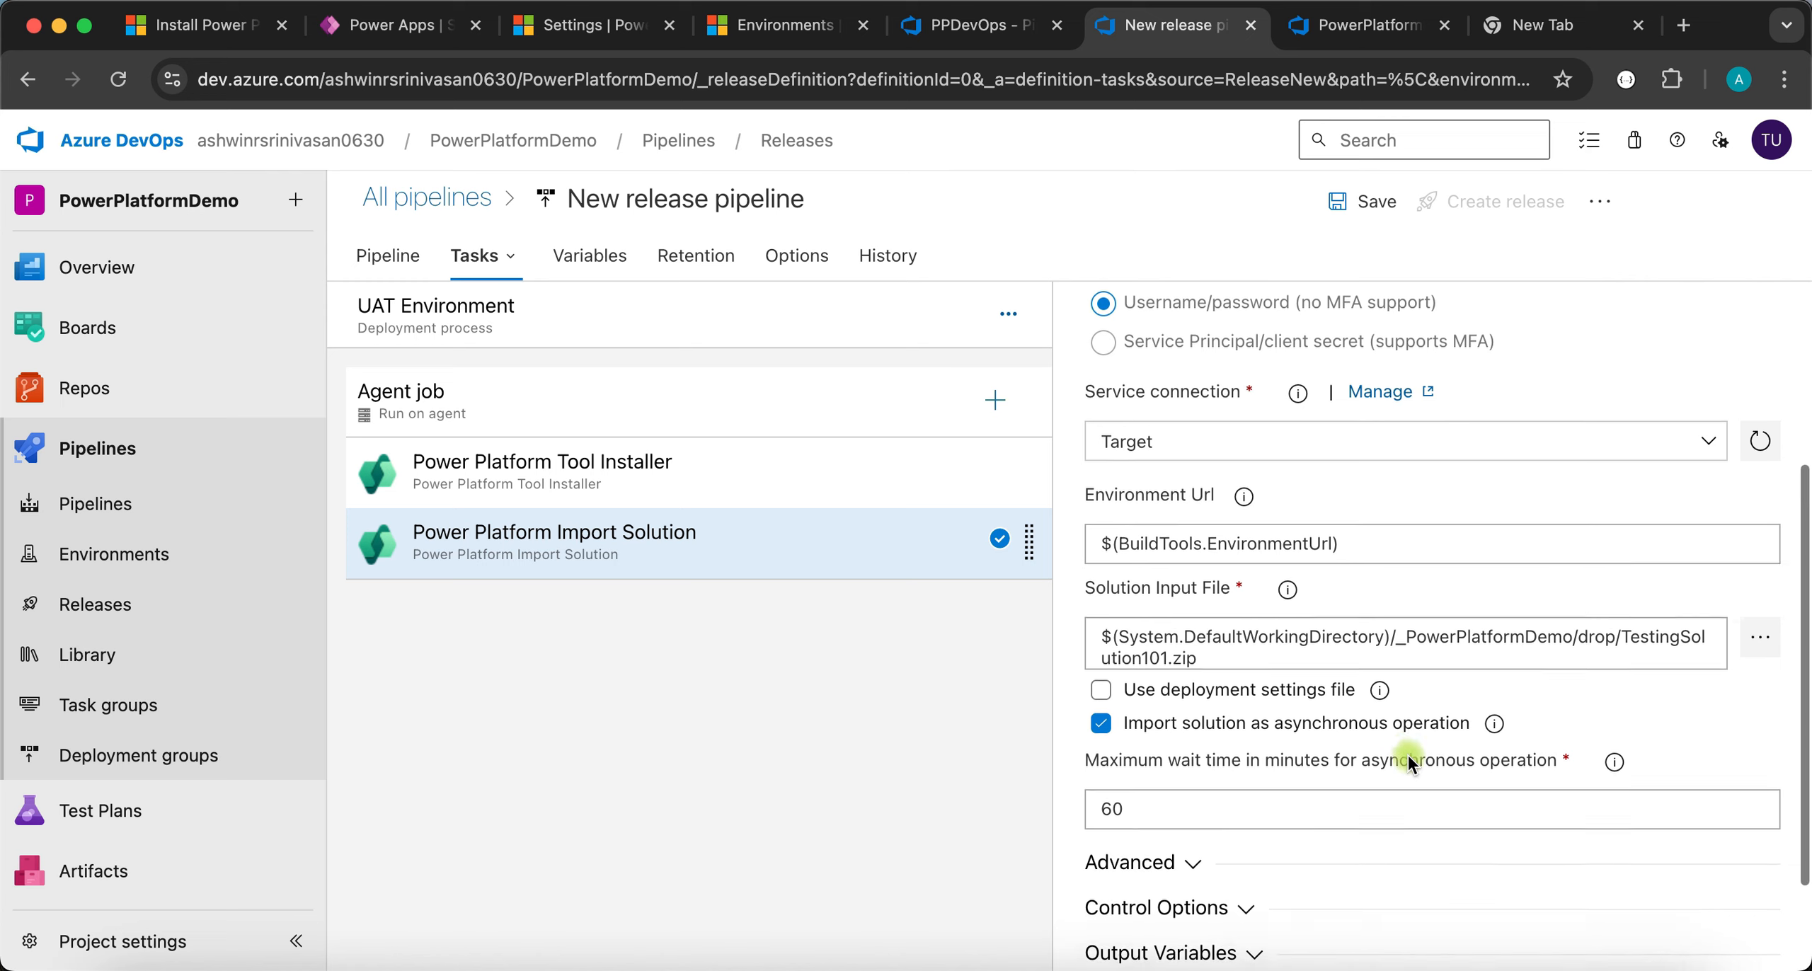
- Leave the Use deployment settings file option switched off
{"action": "scroll", "coordinate": [1409, 757], "scroll_direction": "down", "scroll_amount": 2}
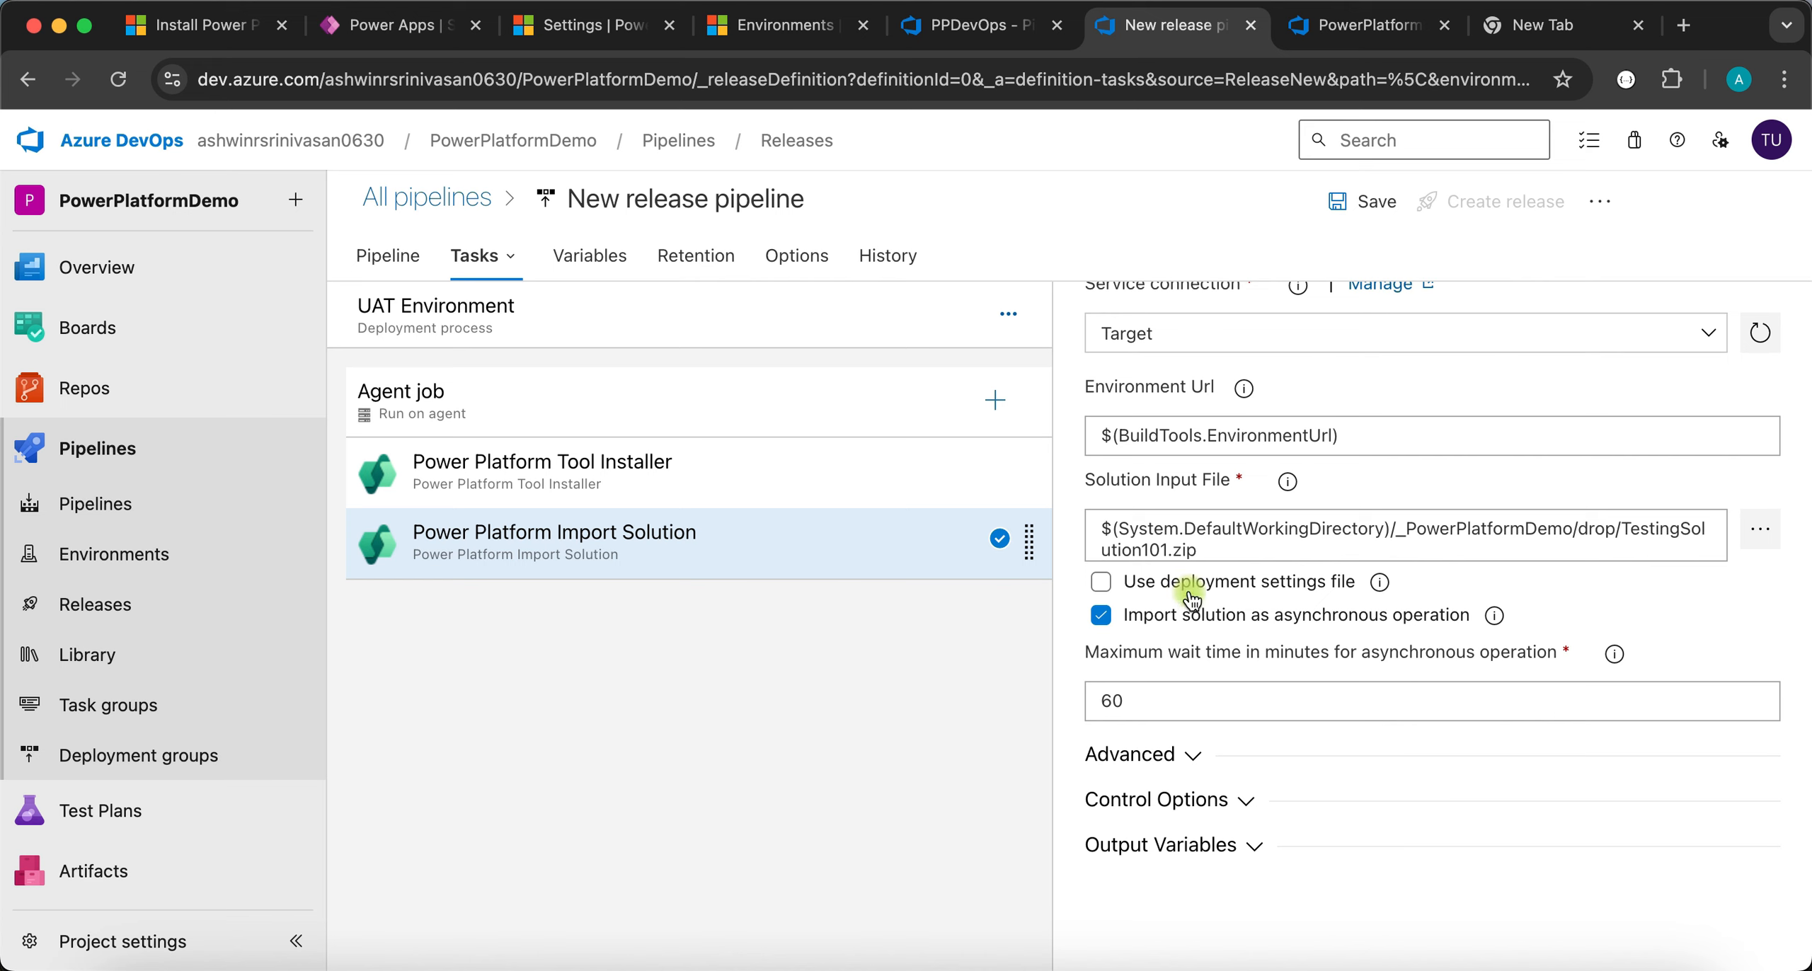
{"action": "left_click", "coordinate": [1102, 585]}
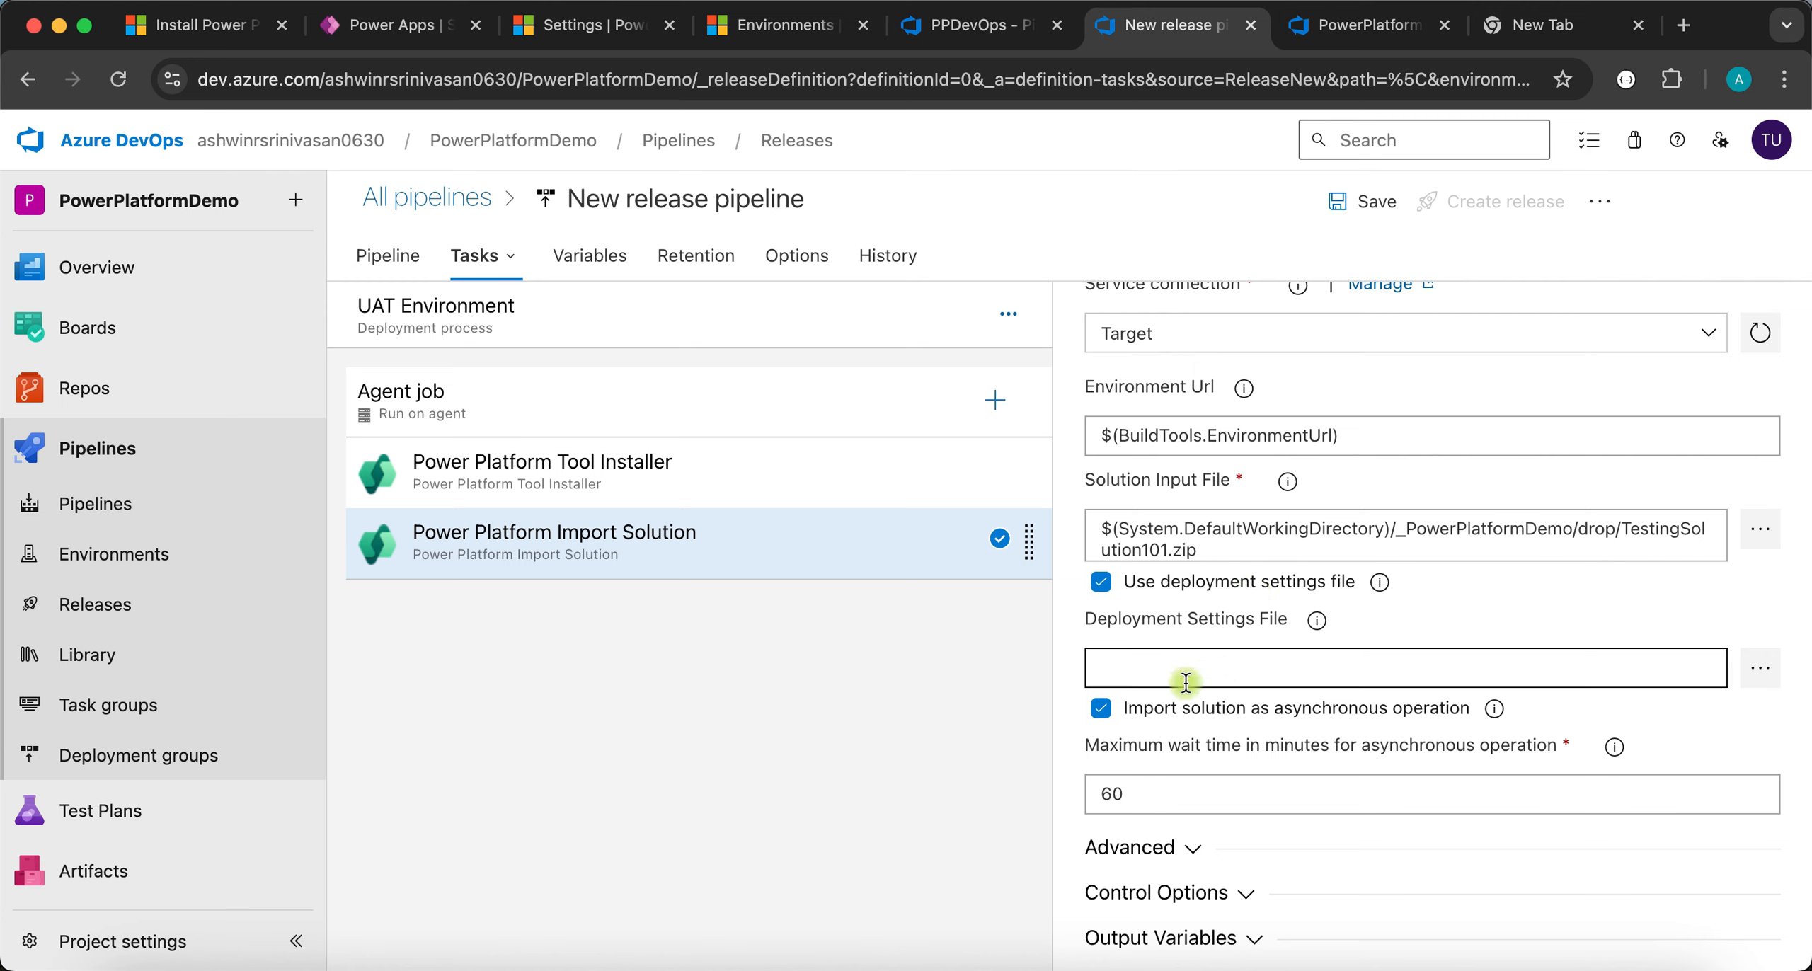
{"action": "left_click", "coordinate": [1102, 584]}
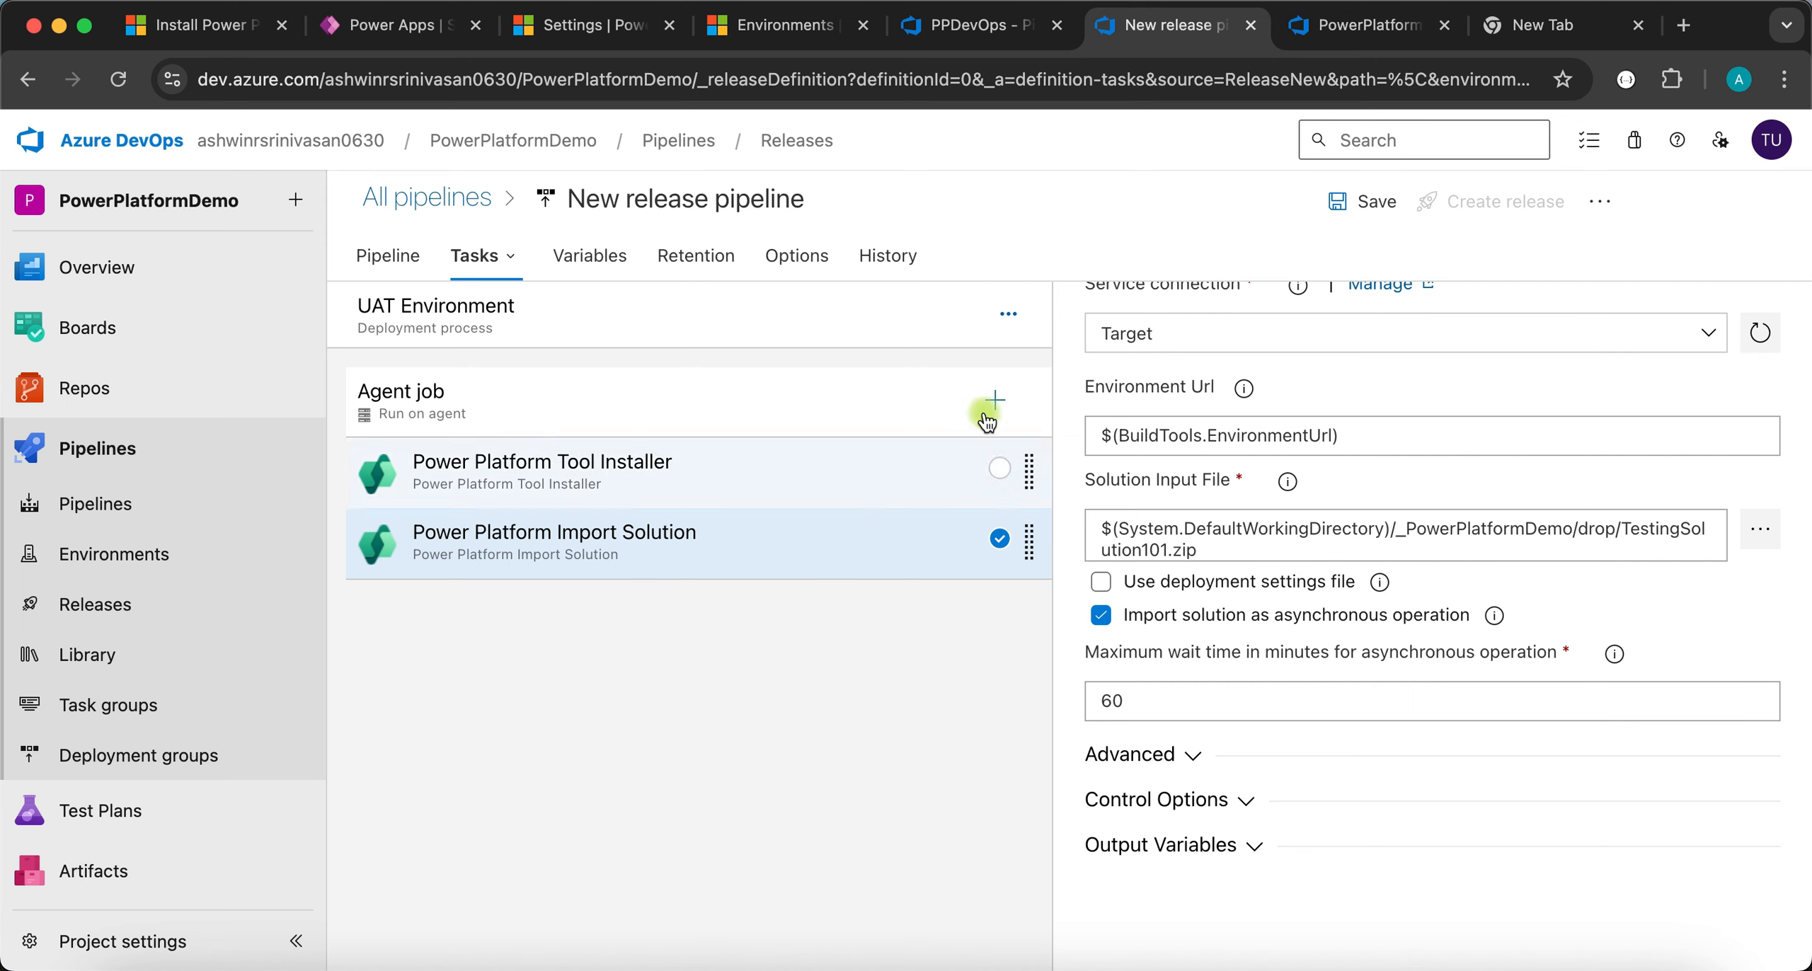
- Save the pipeline, create Release-1 from build 20240905.2, and open its progress page
{"action": "left_click", "coordinate": [1381, 201]}
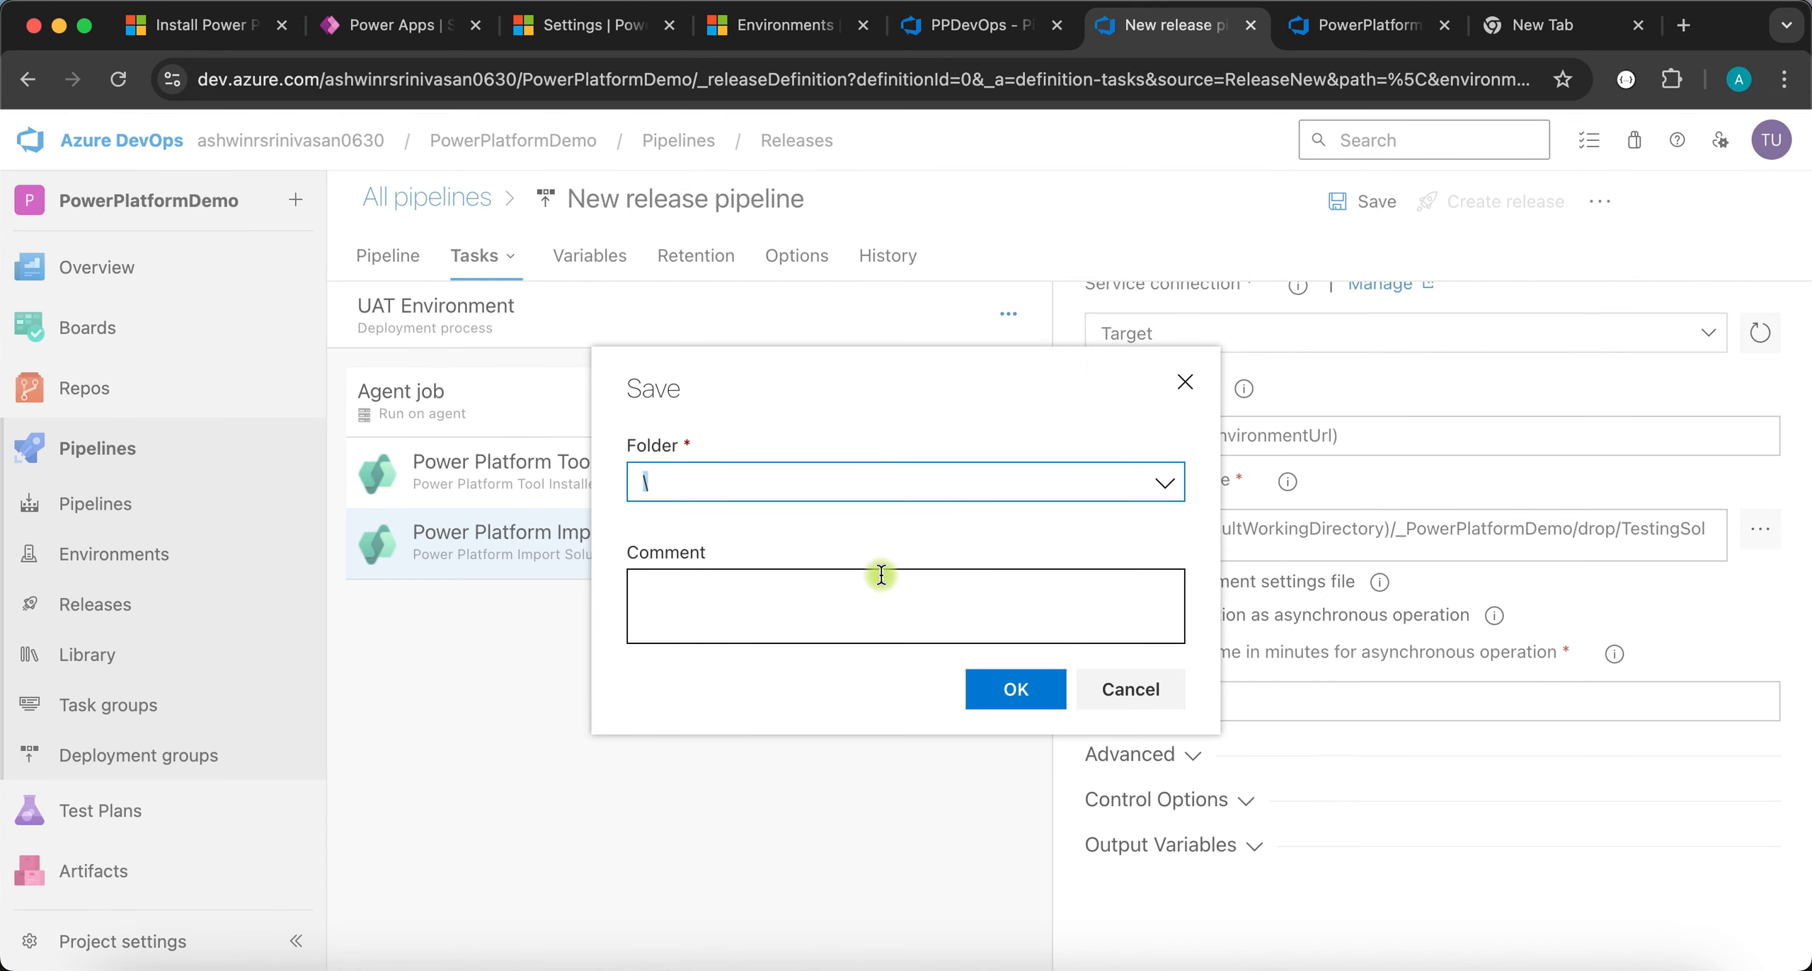
{"action": "left_click", "coordinate": [1012, 681]}
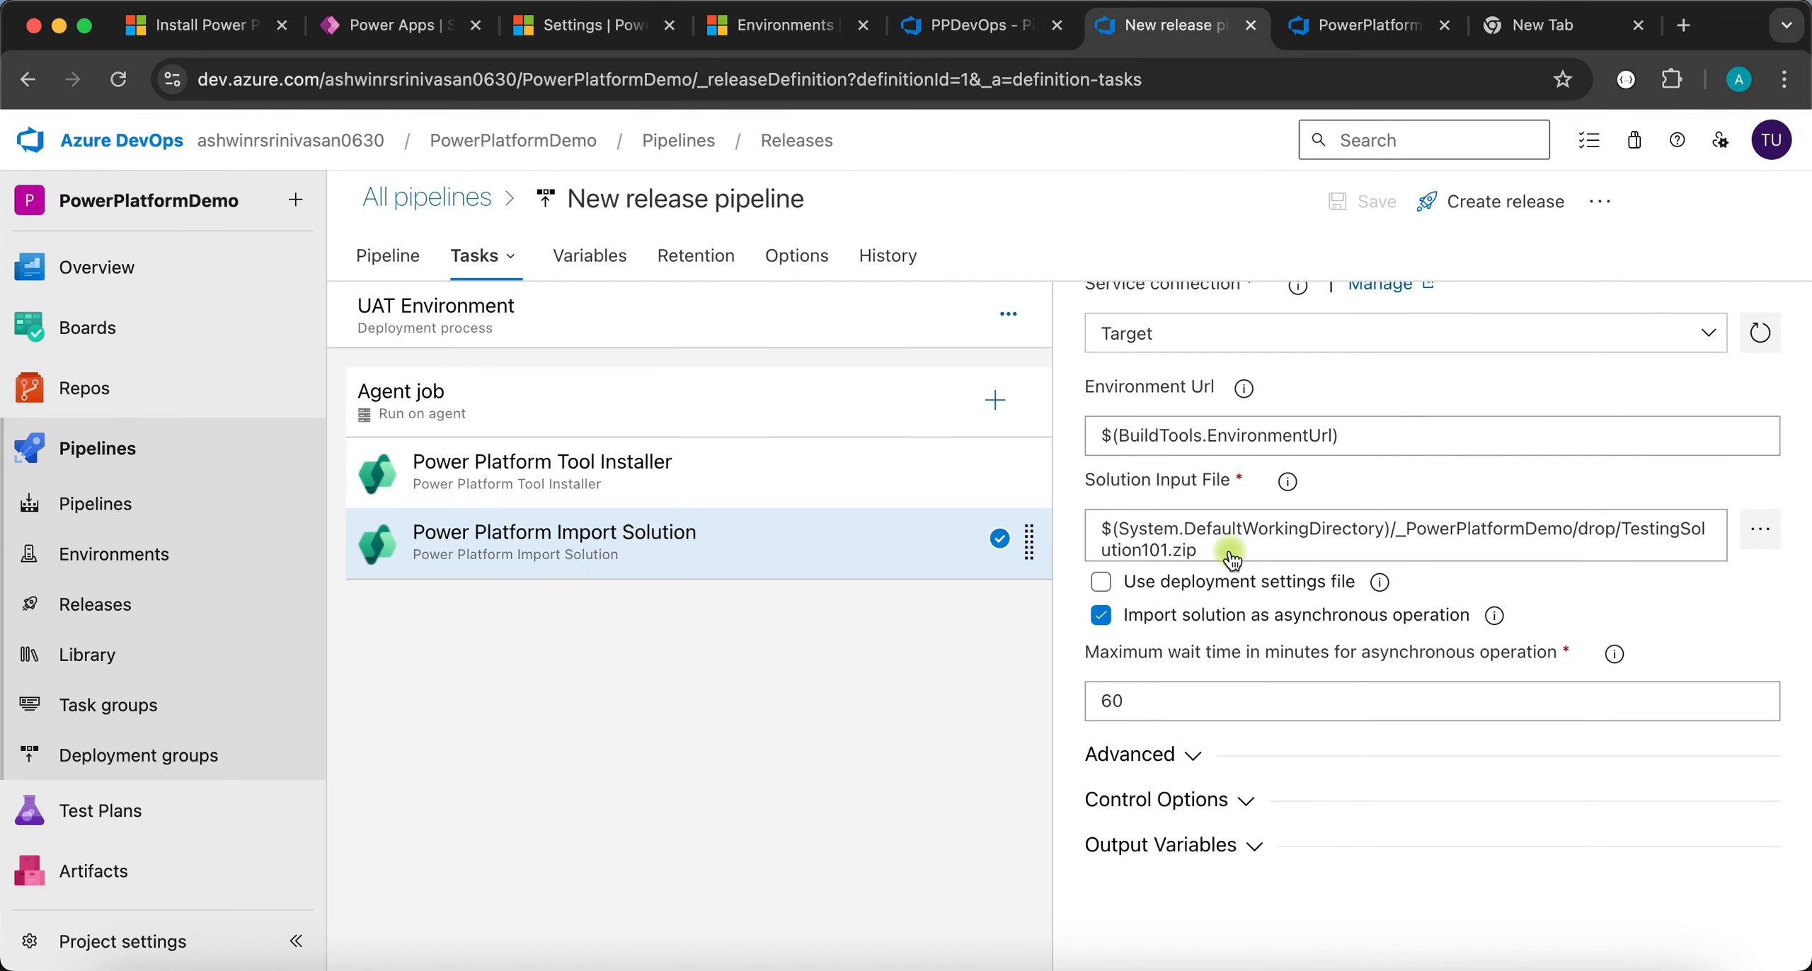
{"action": "left_click", "coordinate": [1480, 203]}
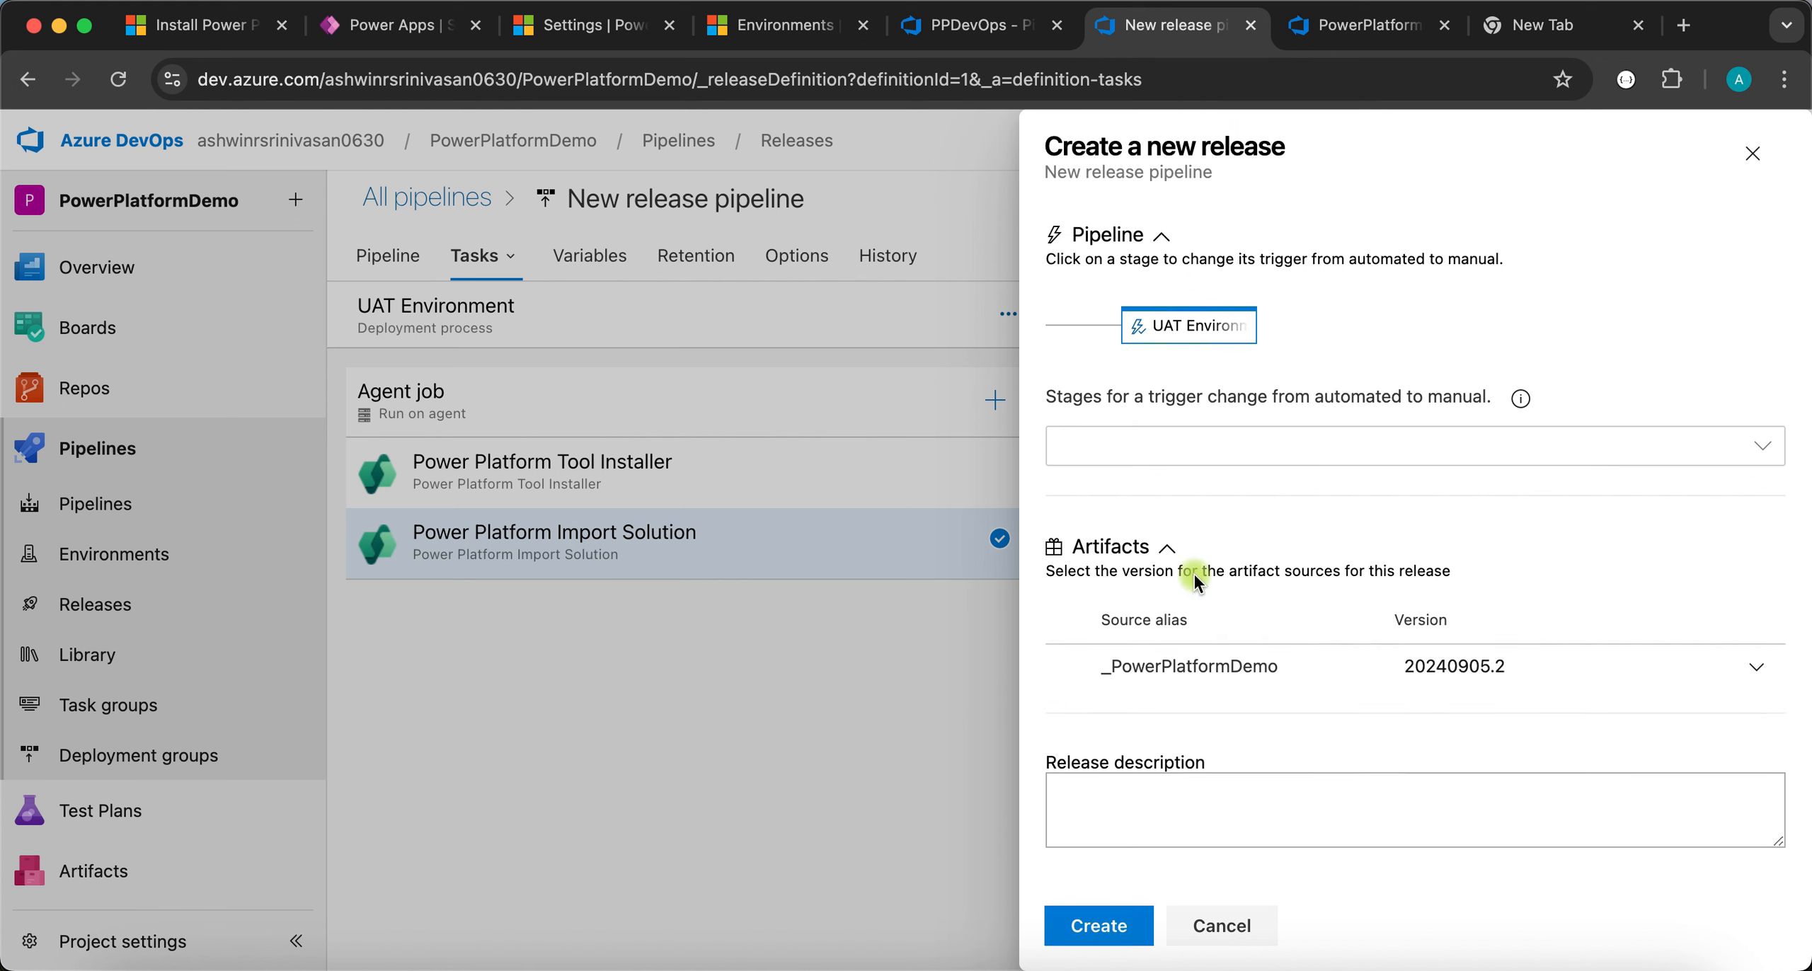
{"action": "left_click", "coordinate": [1100, 923]}
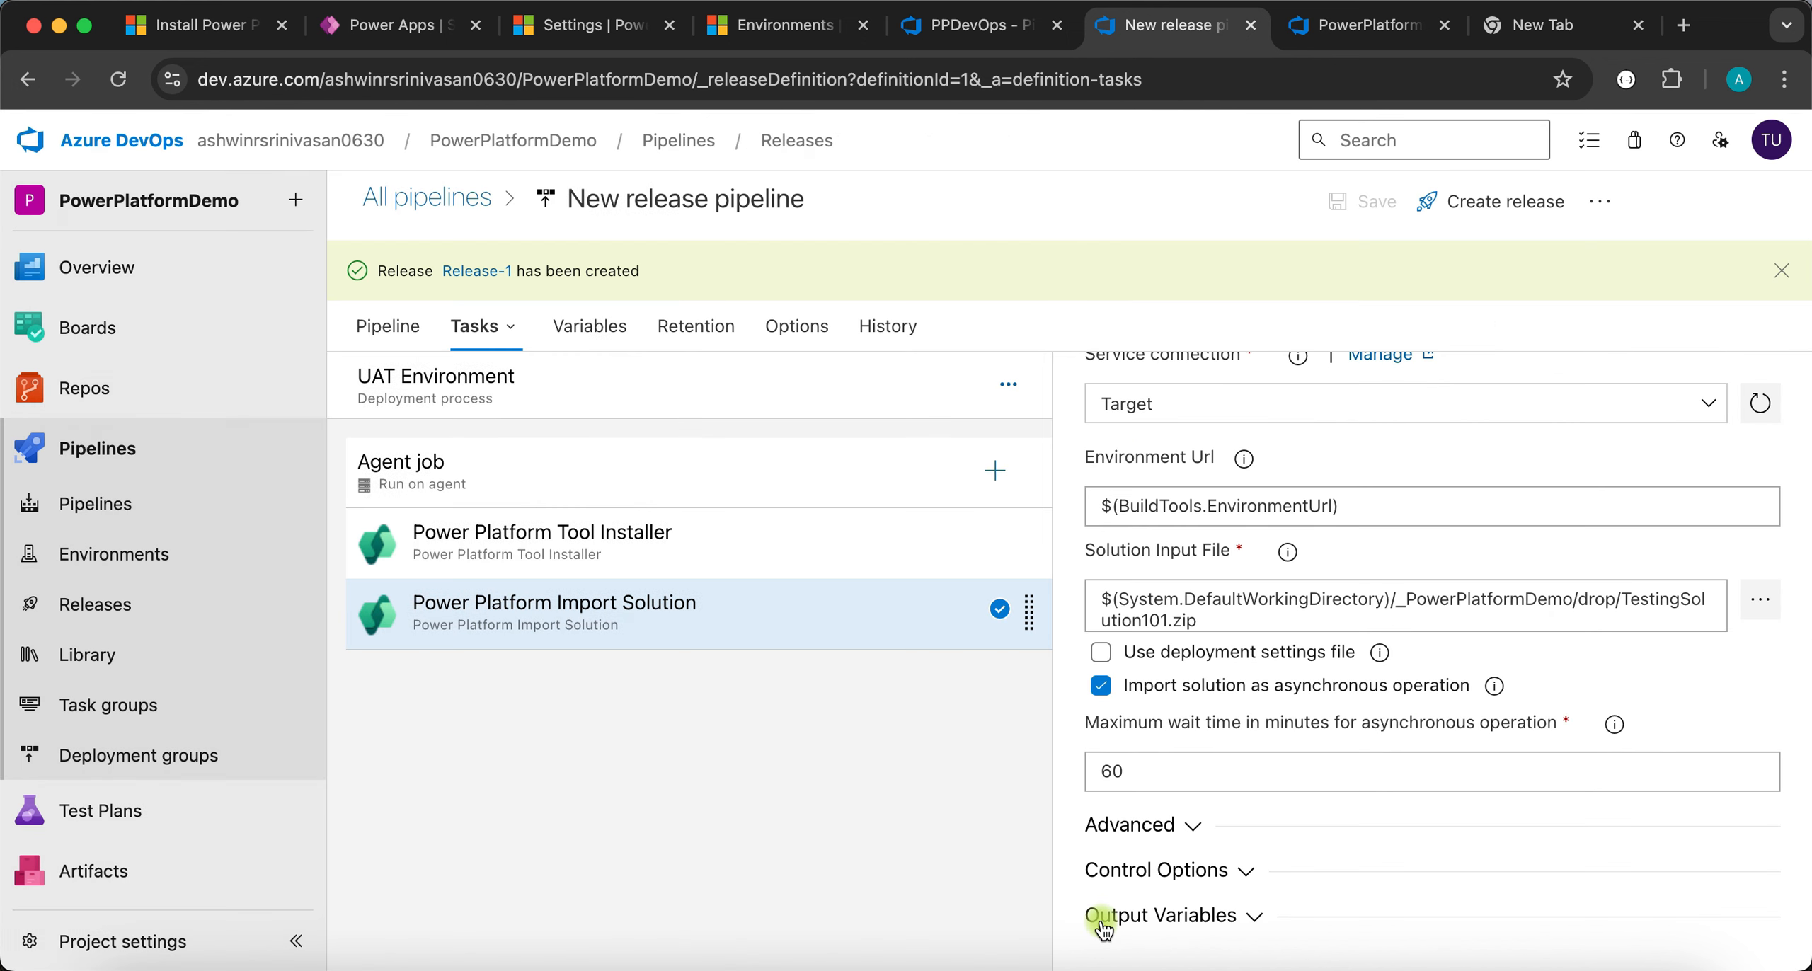
{"action": "left_click", "coordinate": [471, 275]}
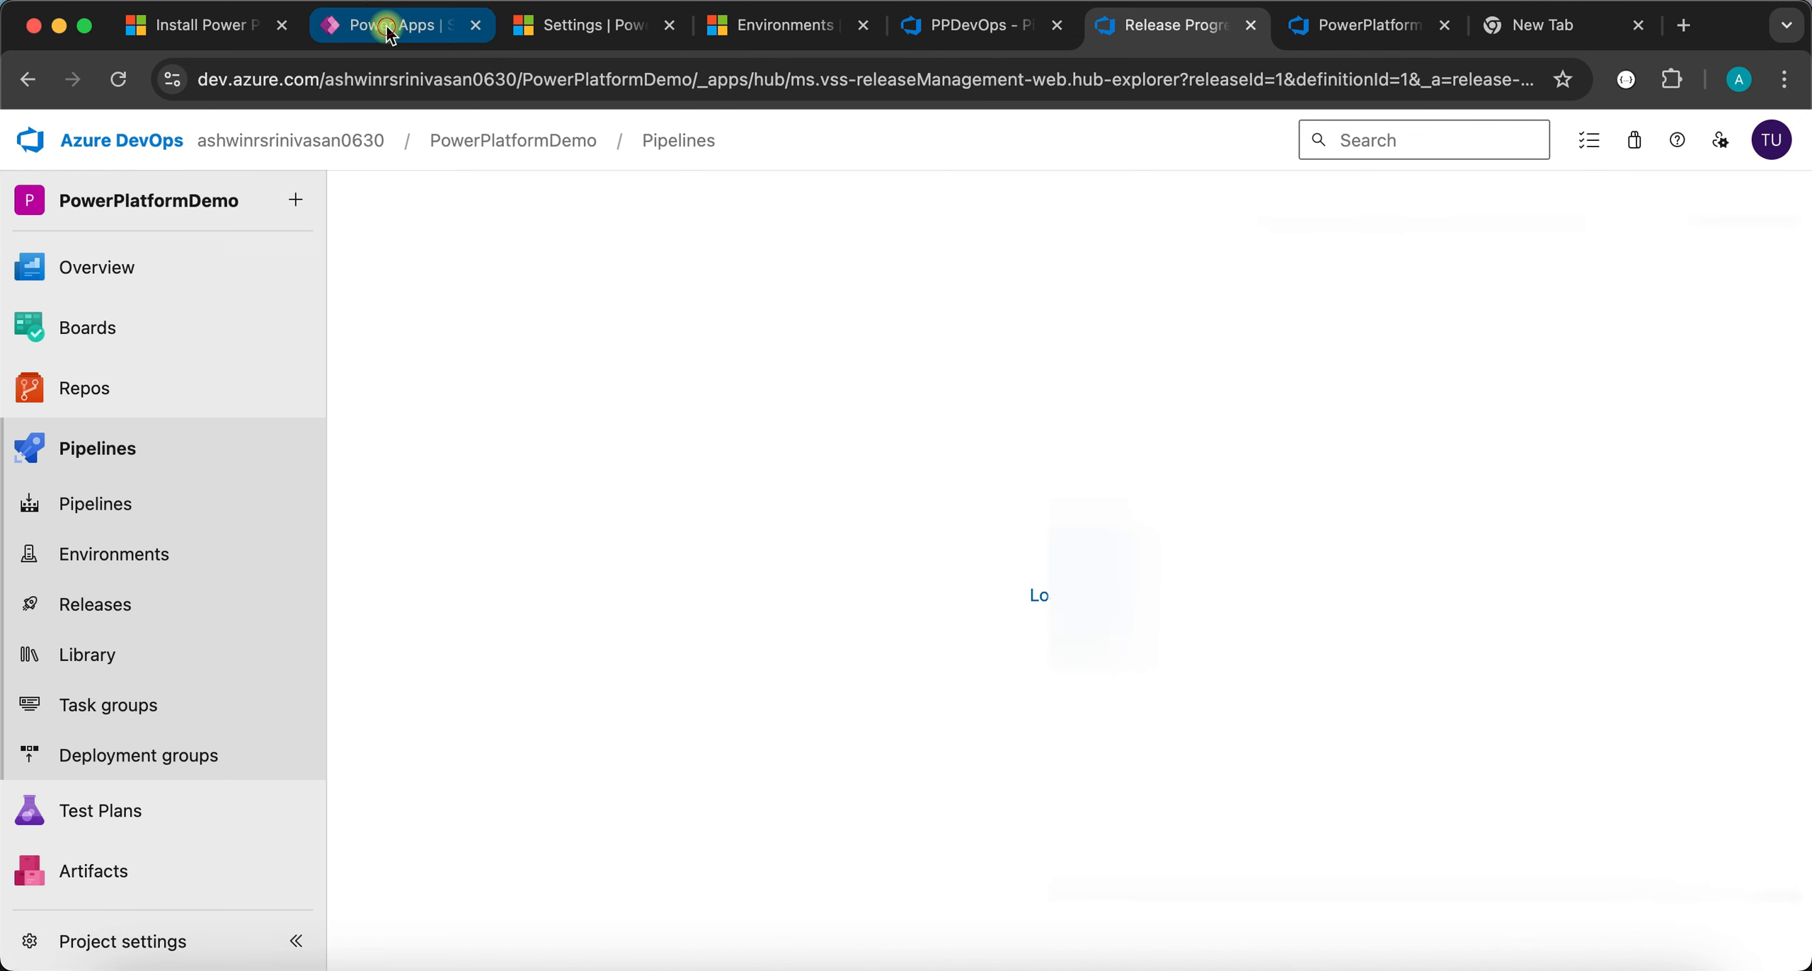
{"action": "left_click", "coordinate": [391, 32]}
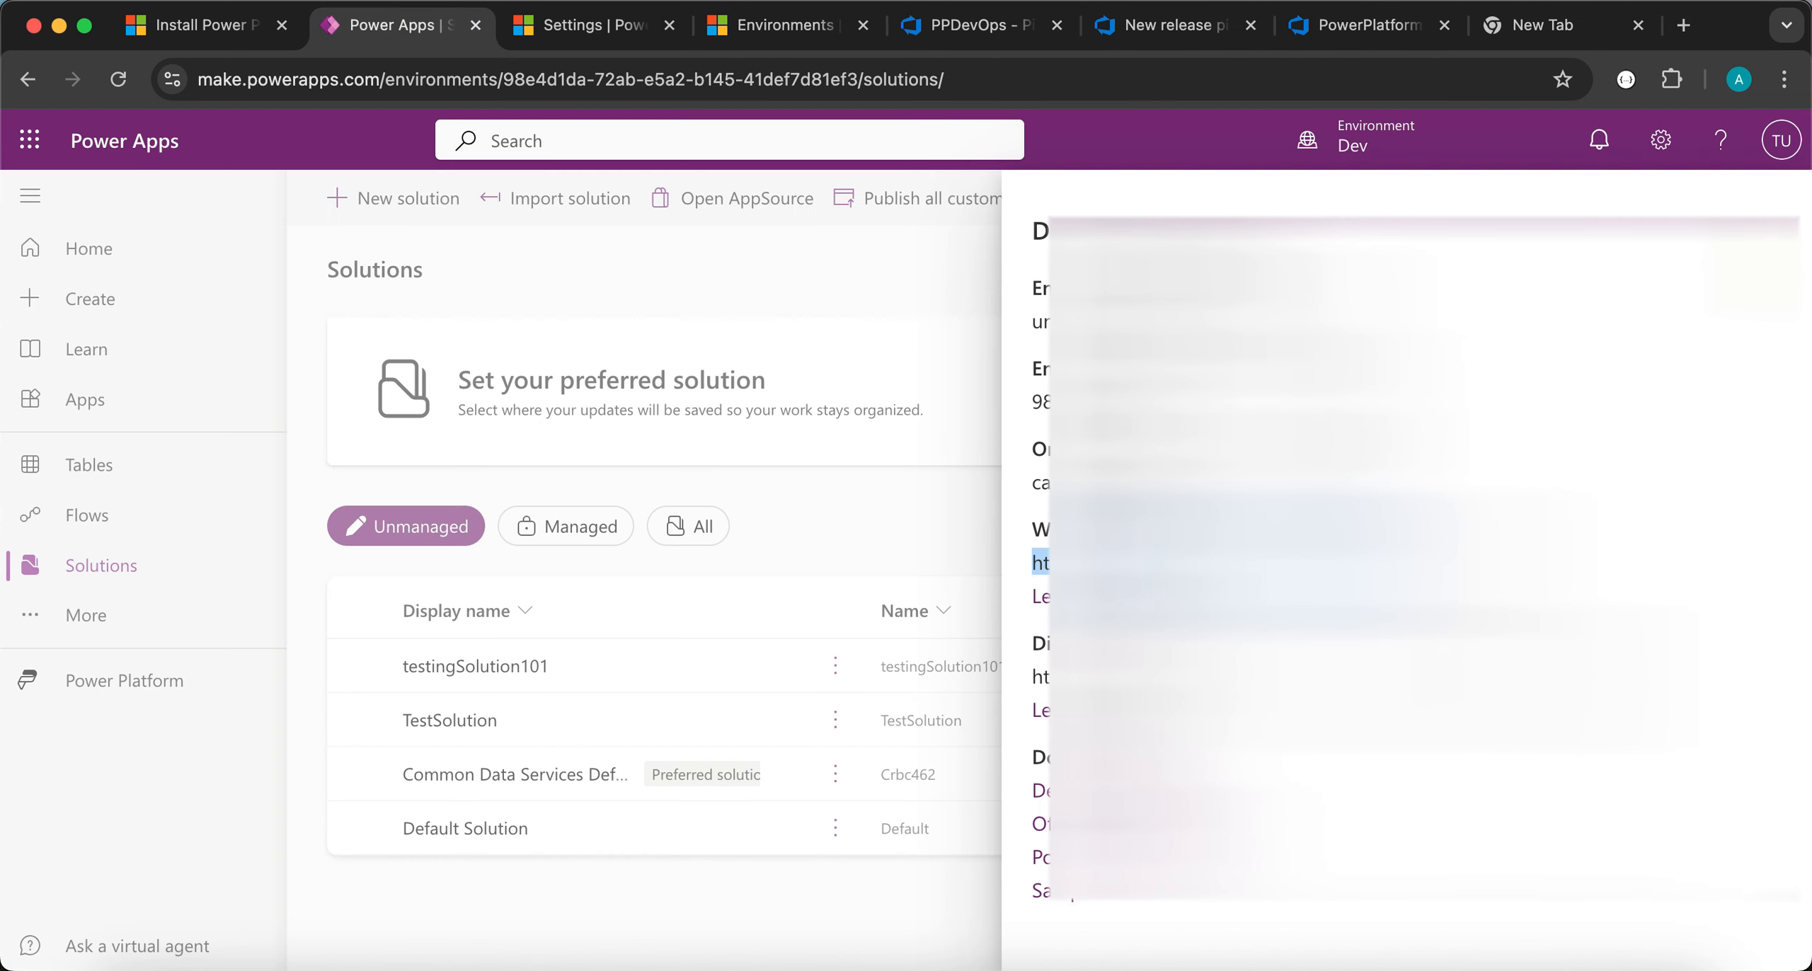
- In Power Apps, switch to the UAT environment and list its managed solutions
{"action": "left_click", "coordinate": [1776, 231]}
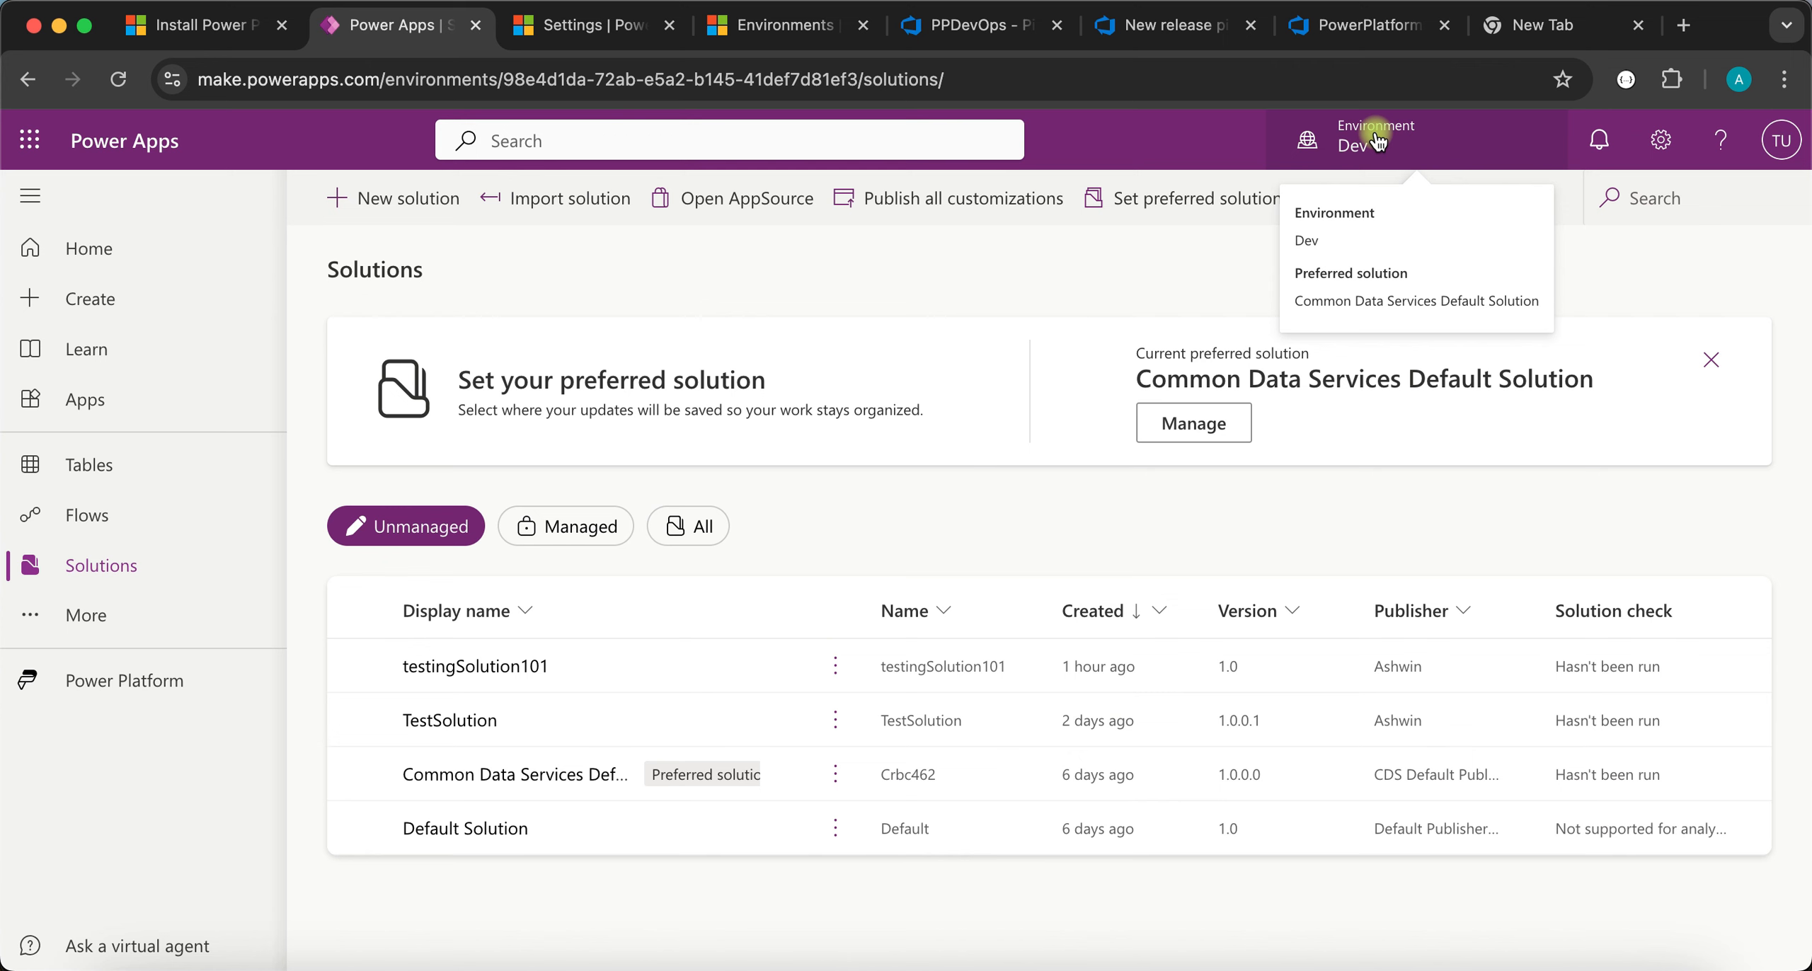
{"action": "left_click", "coordinate": [1376, 142]}
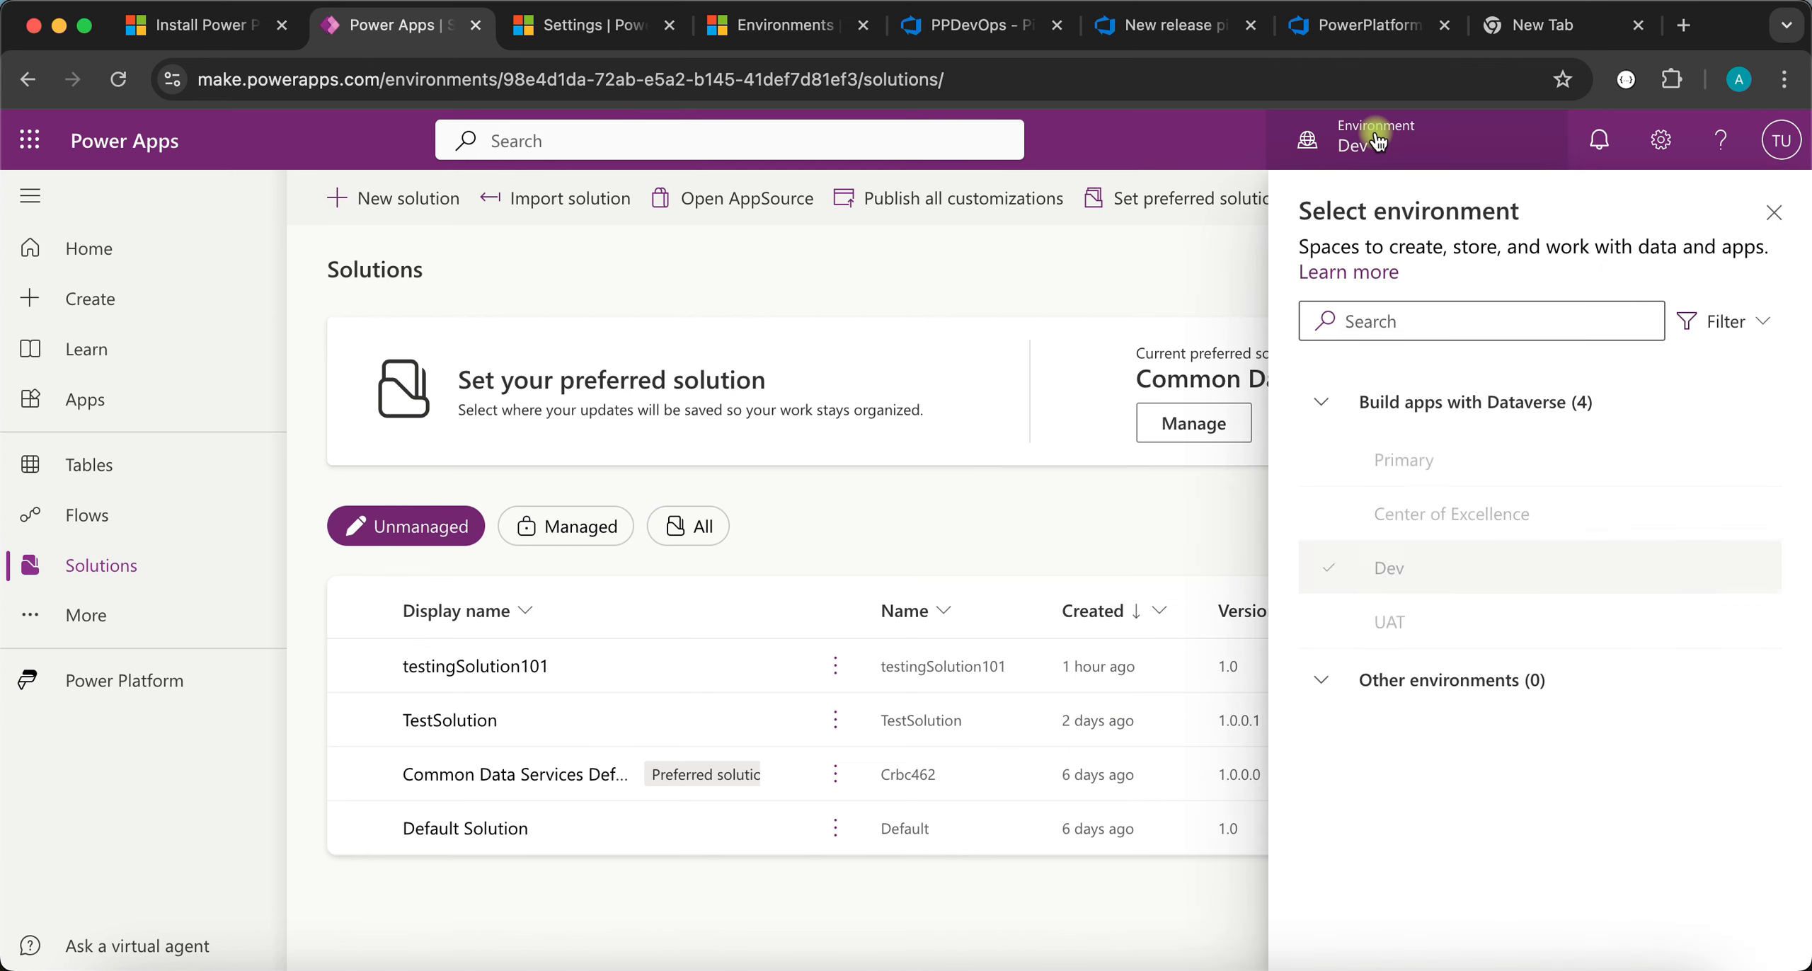
{"action": "left_click", "coordinate": [1387, 623]}
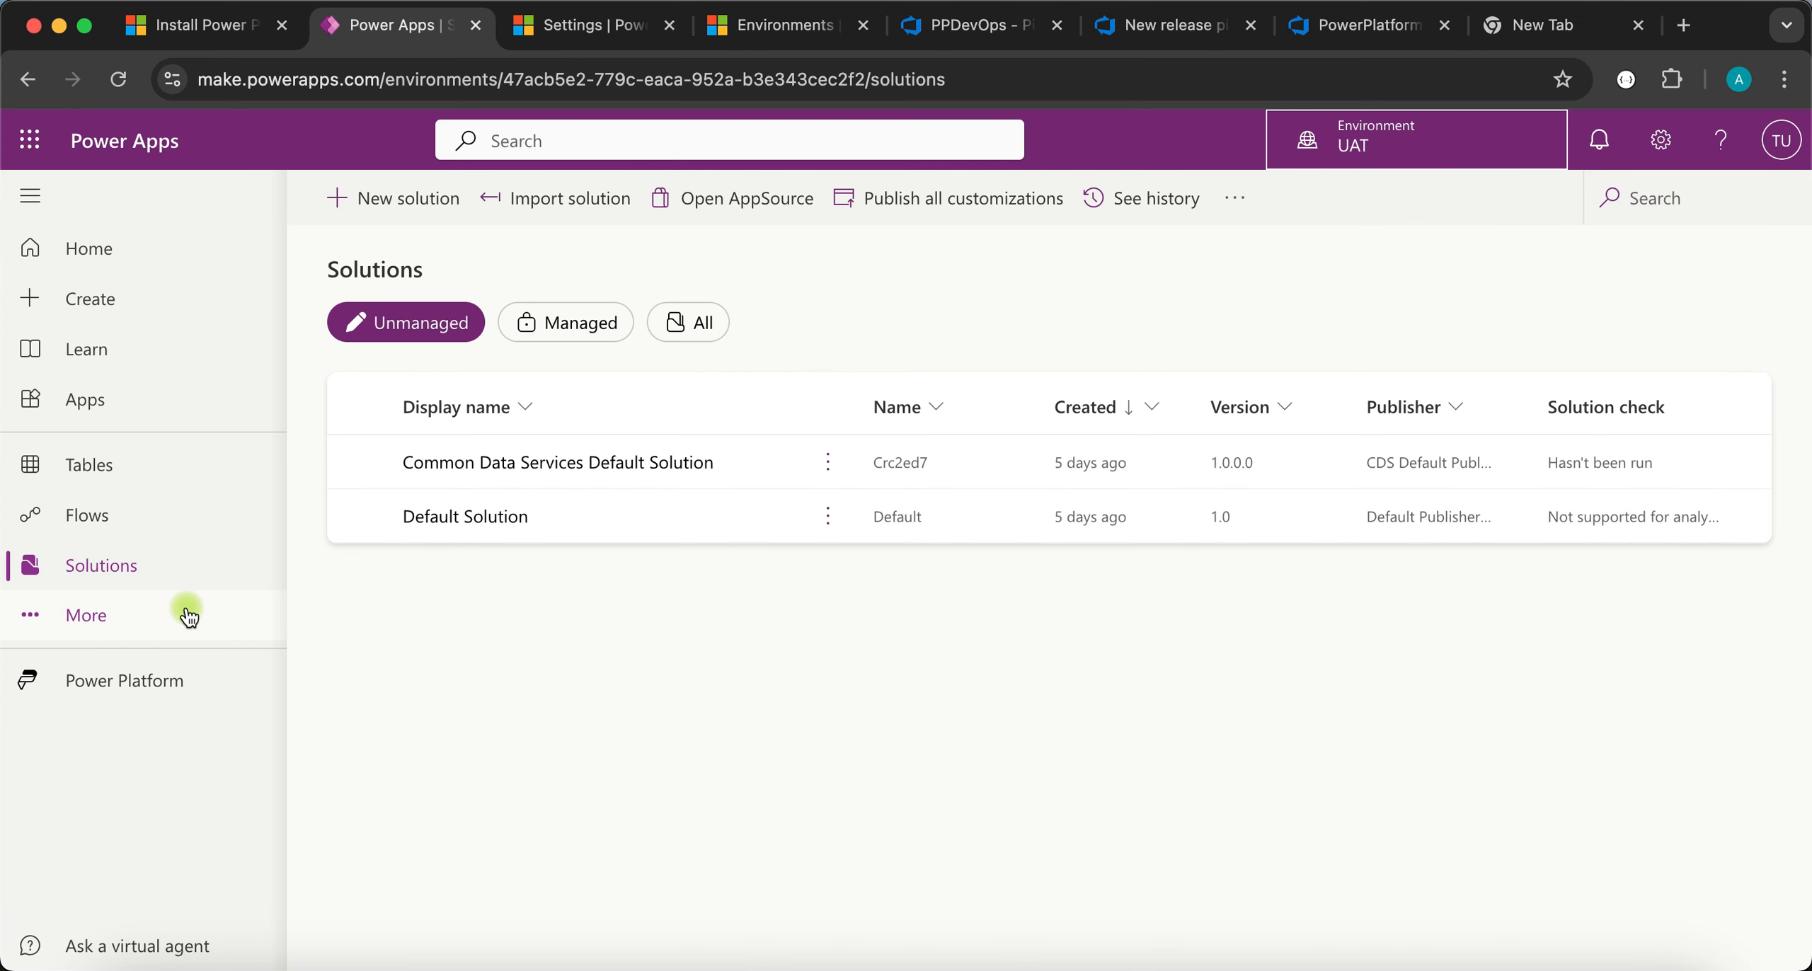
{"action": "left_click", "coordinate": [545, 513]}
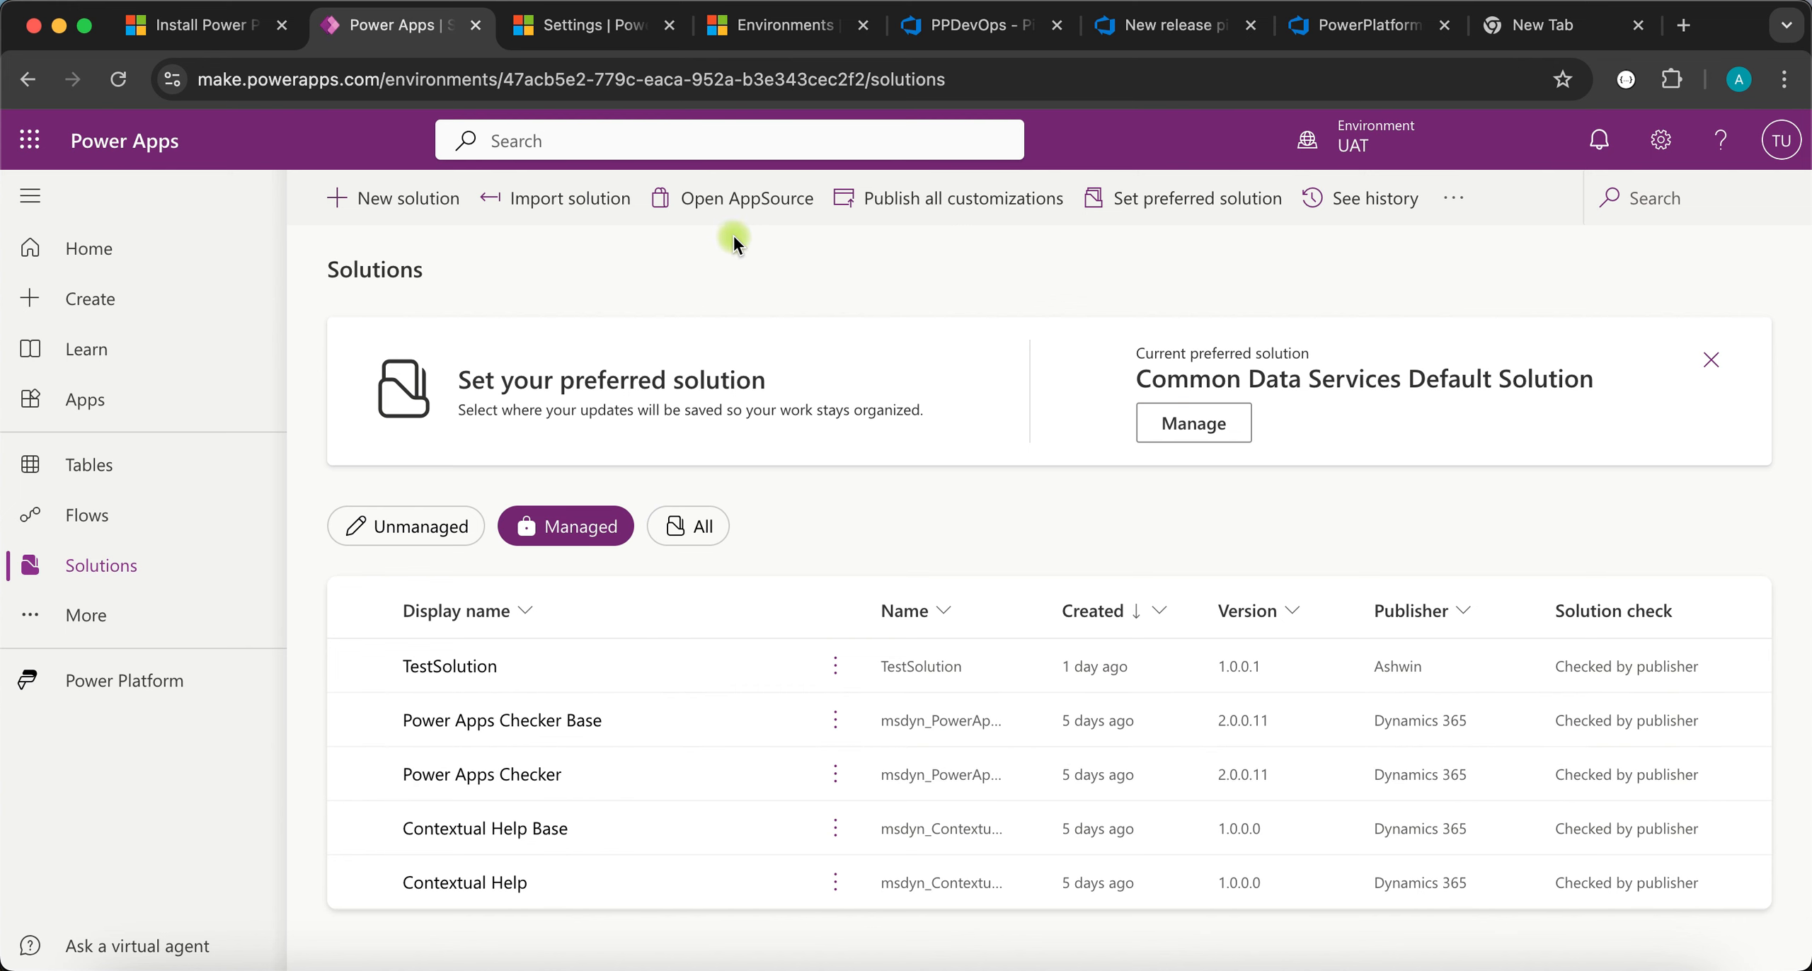
- Open Release-1's UAT Environment deployment logs to watch the solution import
{"action": "left_click", "coordinate": [1353, 47]}
{"action": "left_click", "coordinate": [1147, 31]}
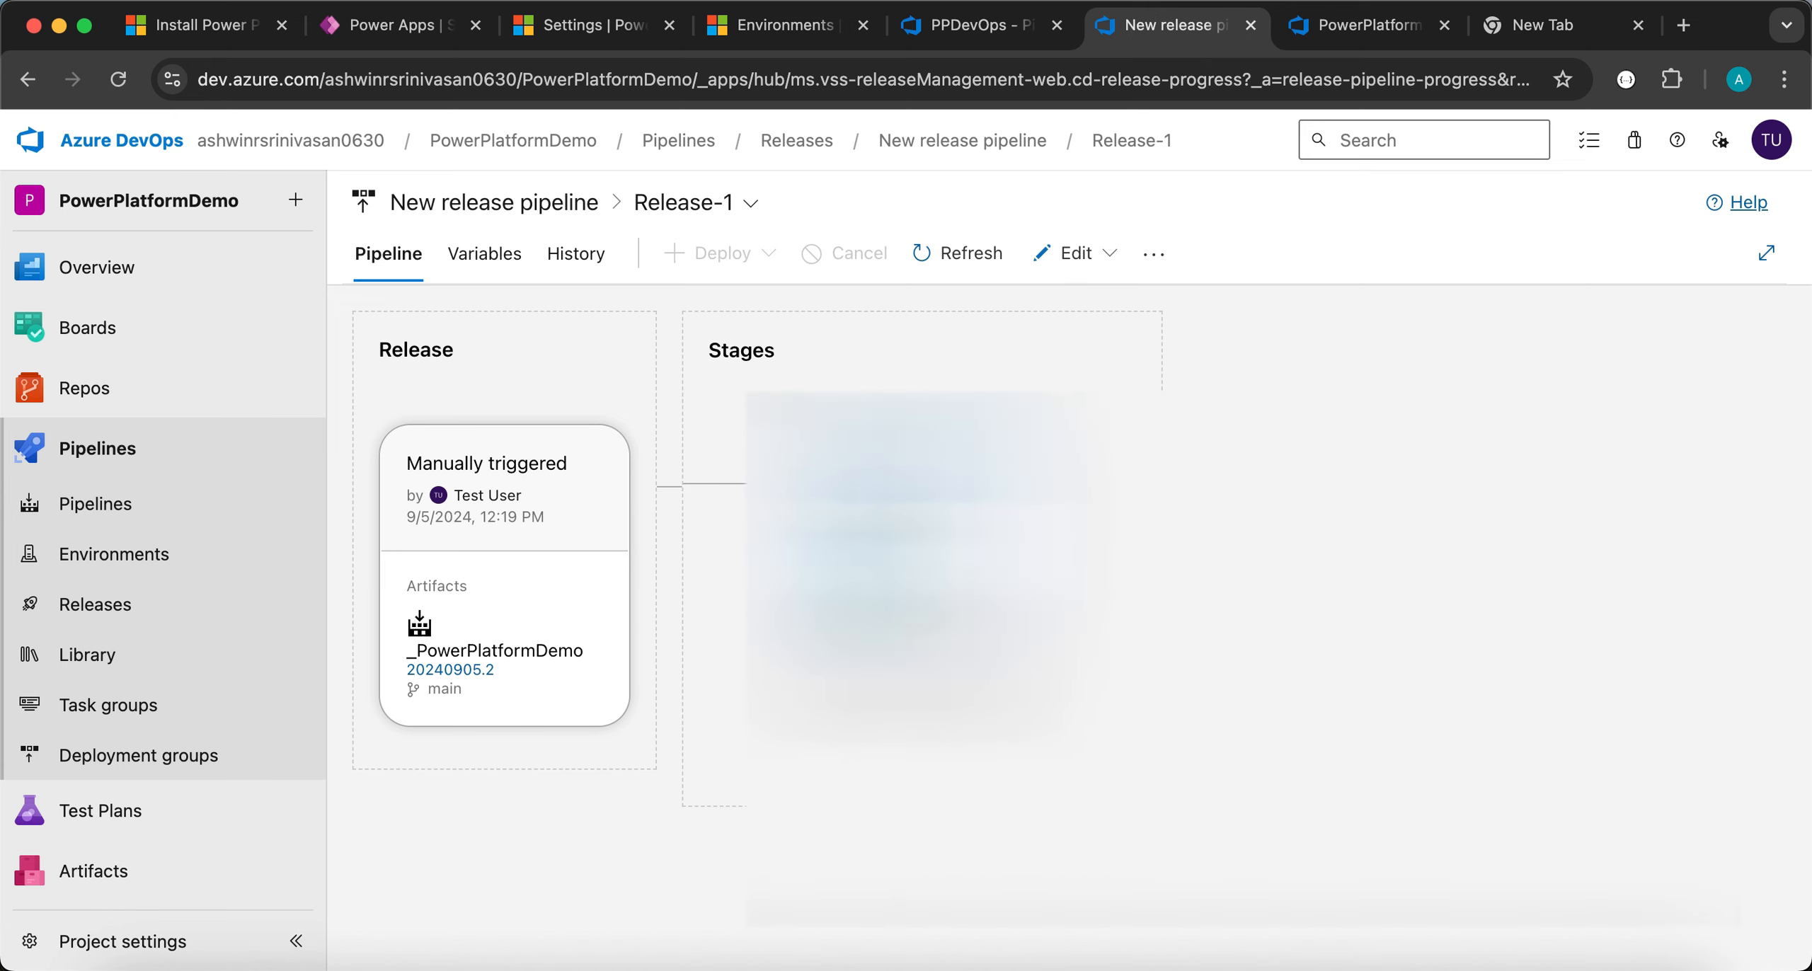
{"action": "left_click", "coordinate": [1048, 667]}
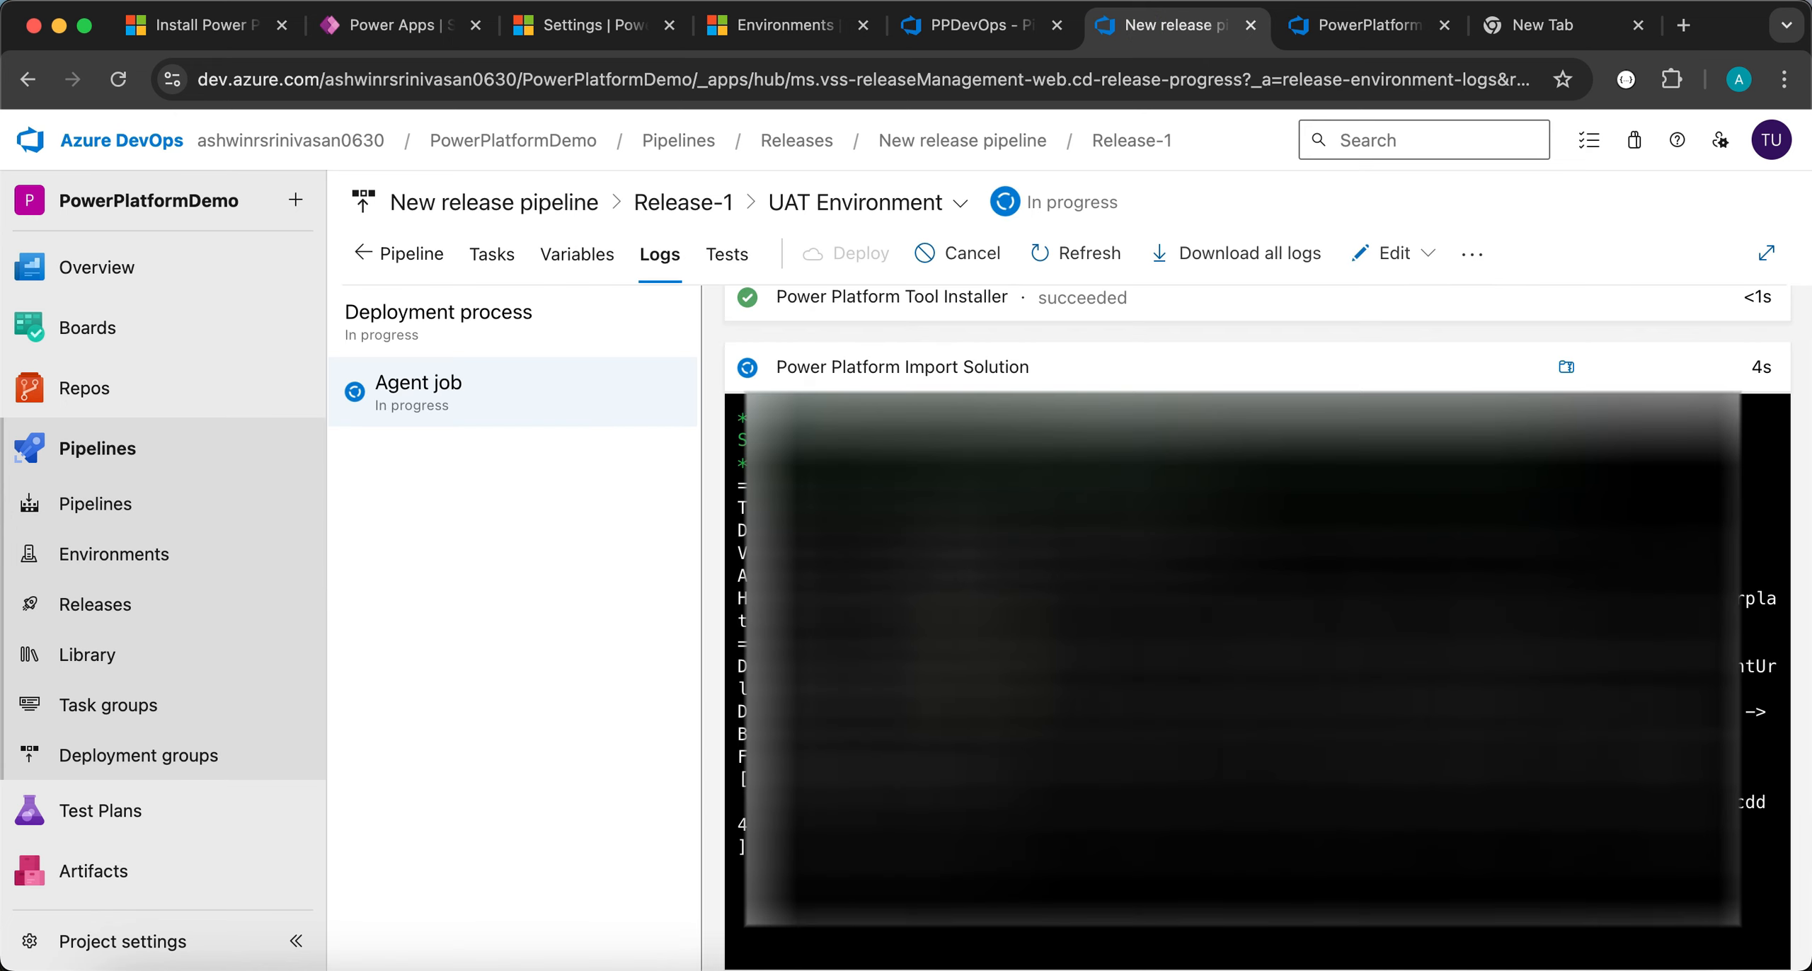
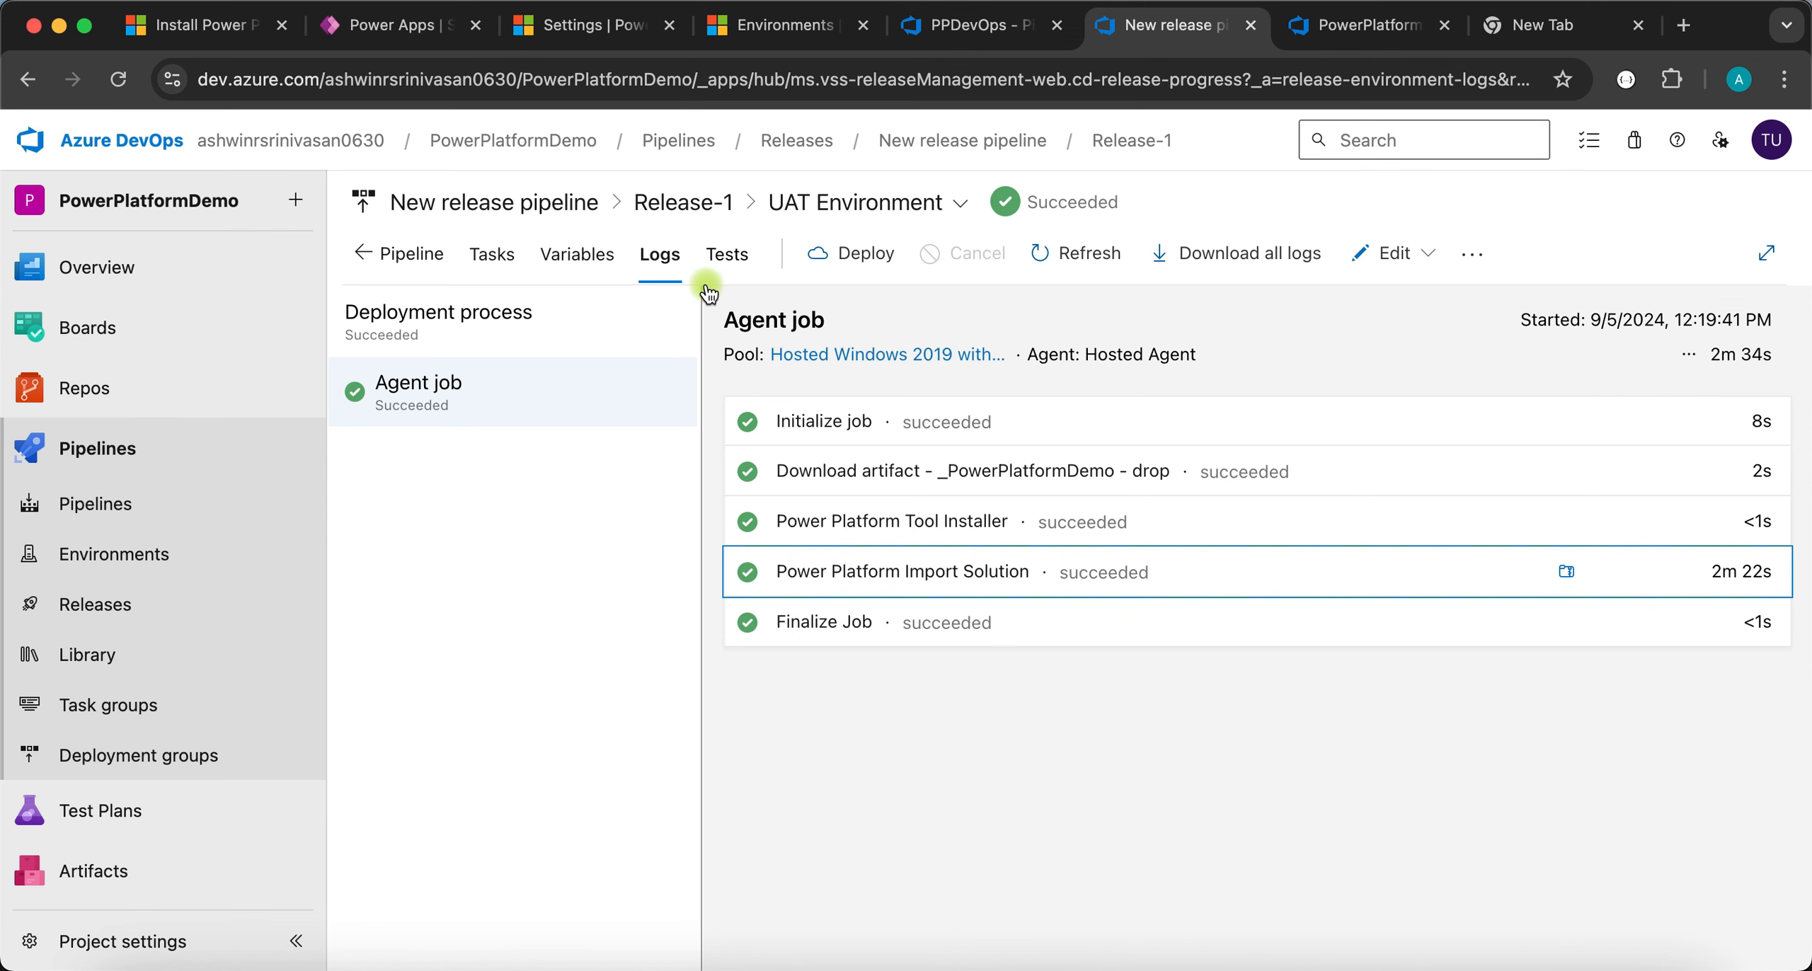
- Switch to Power Apps to see managed TestSolution 1.0.0.1 in UAT's solutions list
{"action": "left_click", "coordinate": [366, 28]}
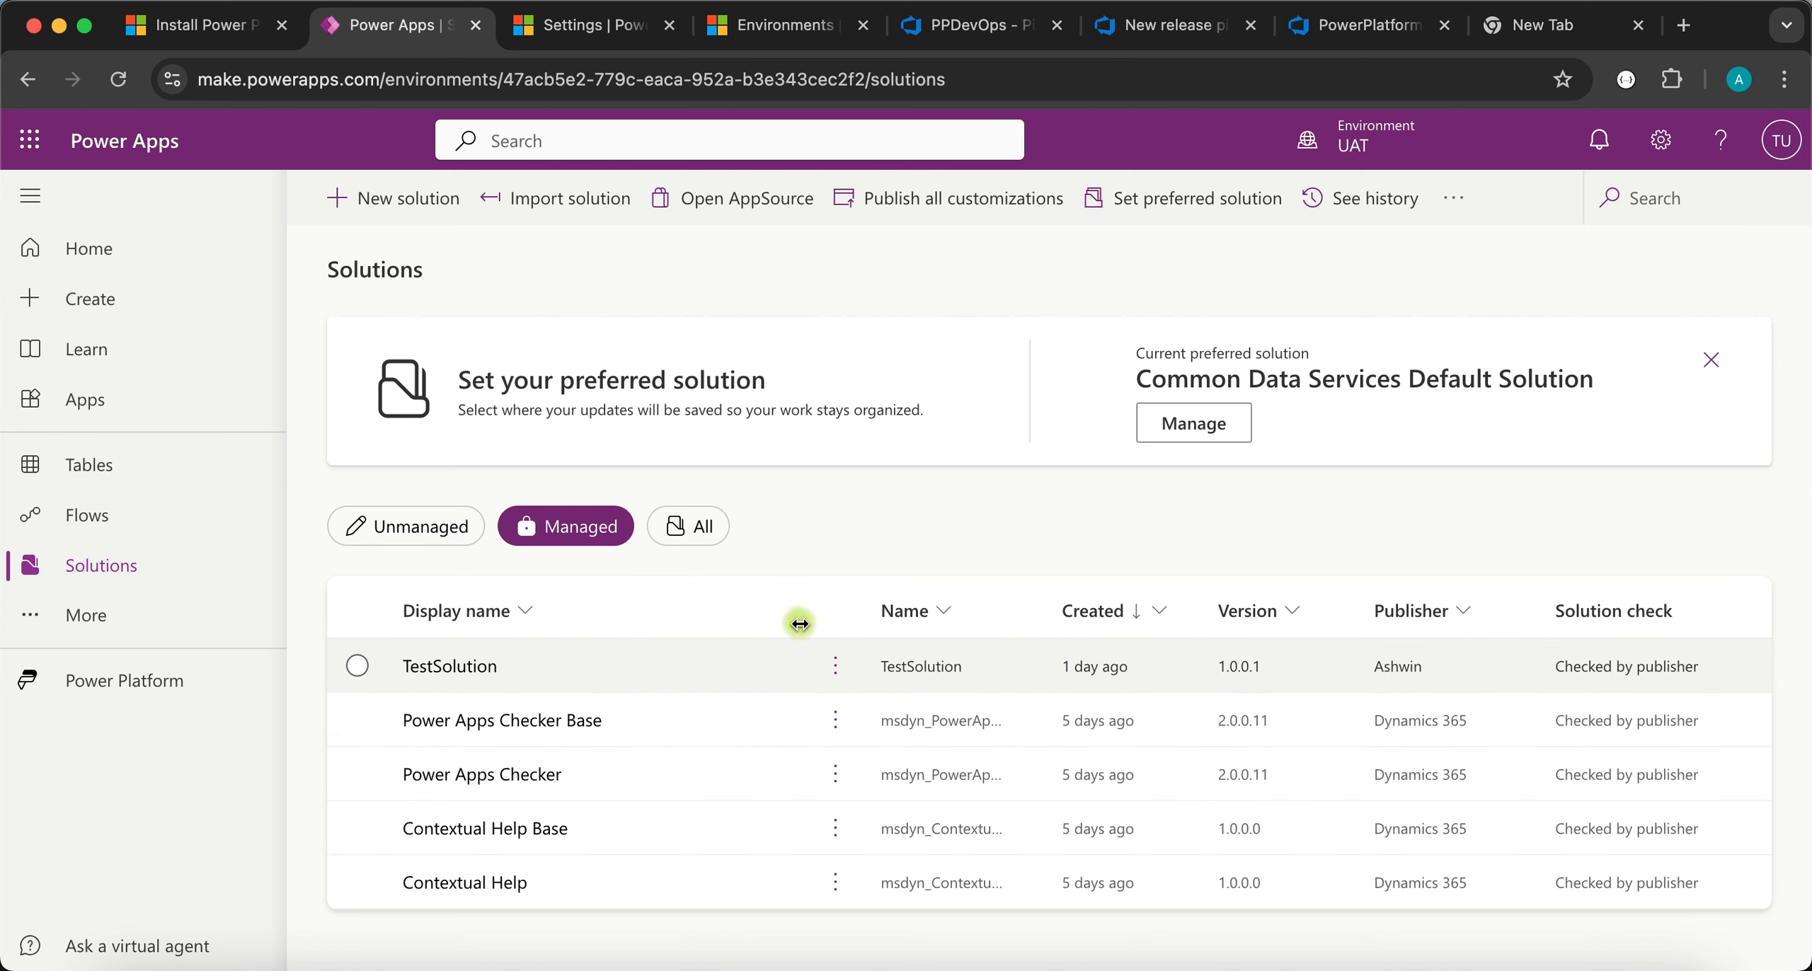
- Refresh UAT solutions, filter to Managed, and open testingSolution101 showing managed DevTable (ash_devtable)
{"action": "left_click", "coordinate": [131, 87]}
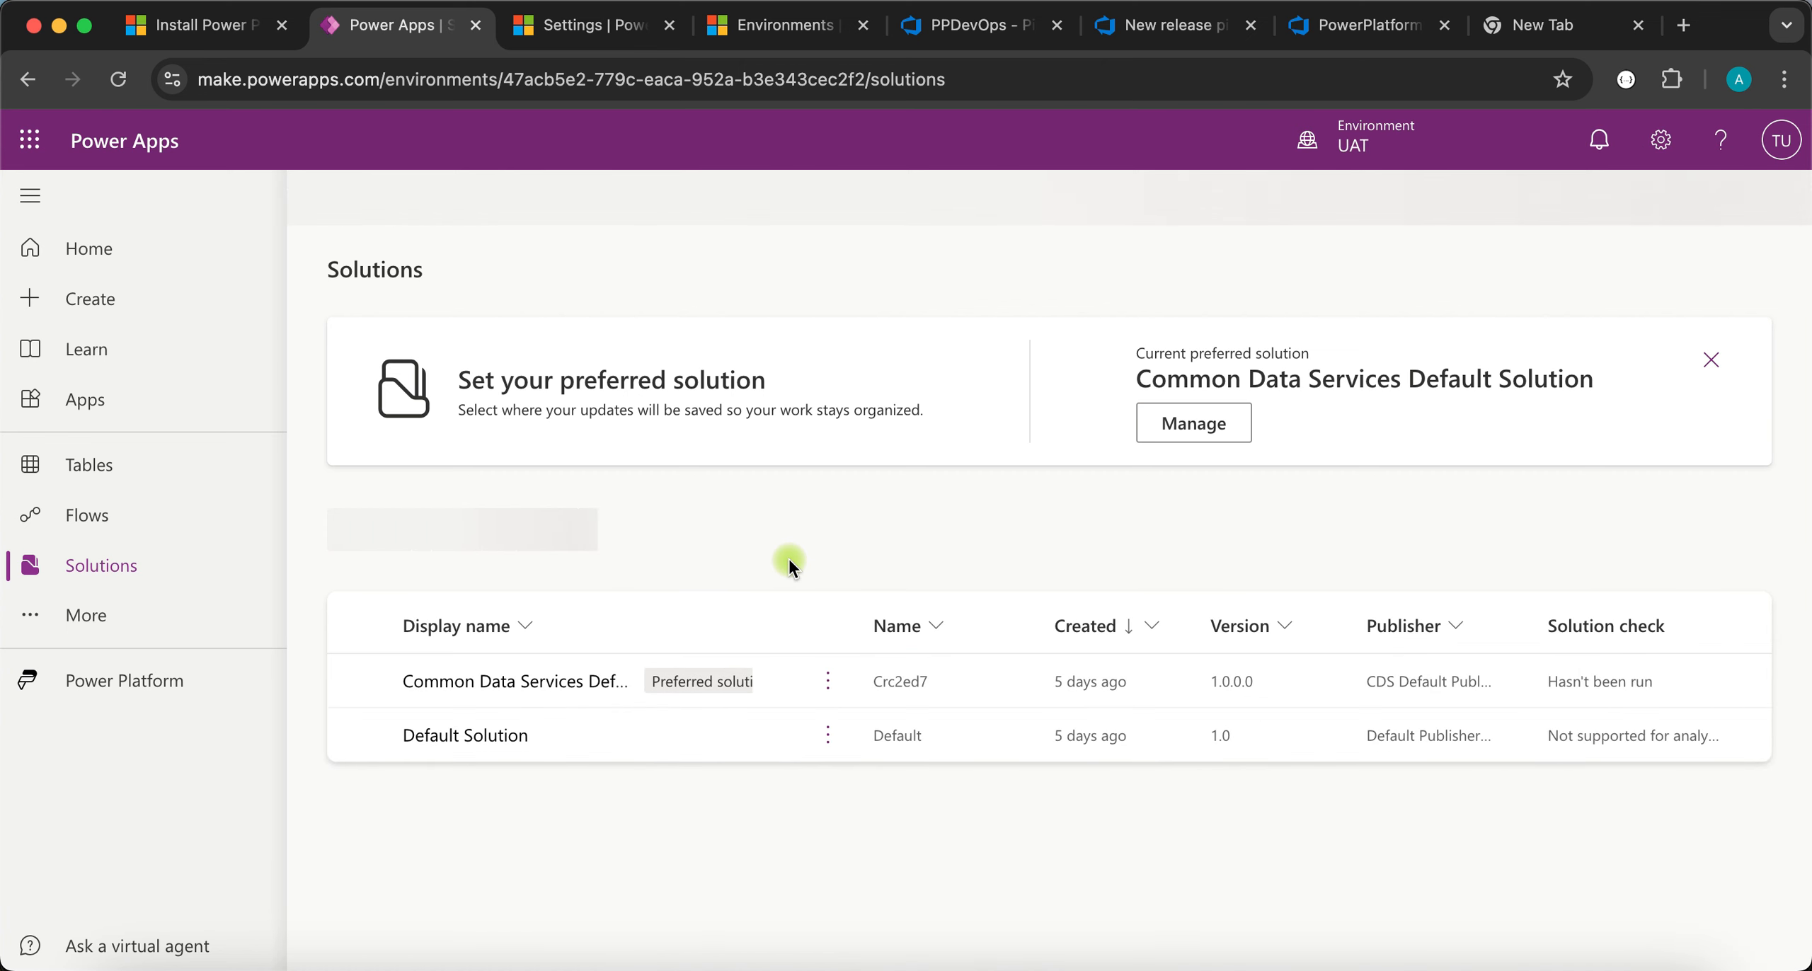
{"action": "left_click", "coordinate": [554, 533]}
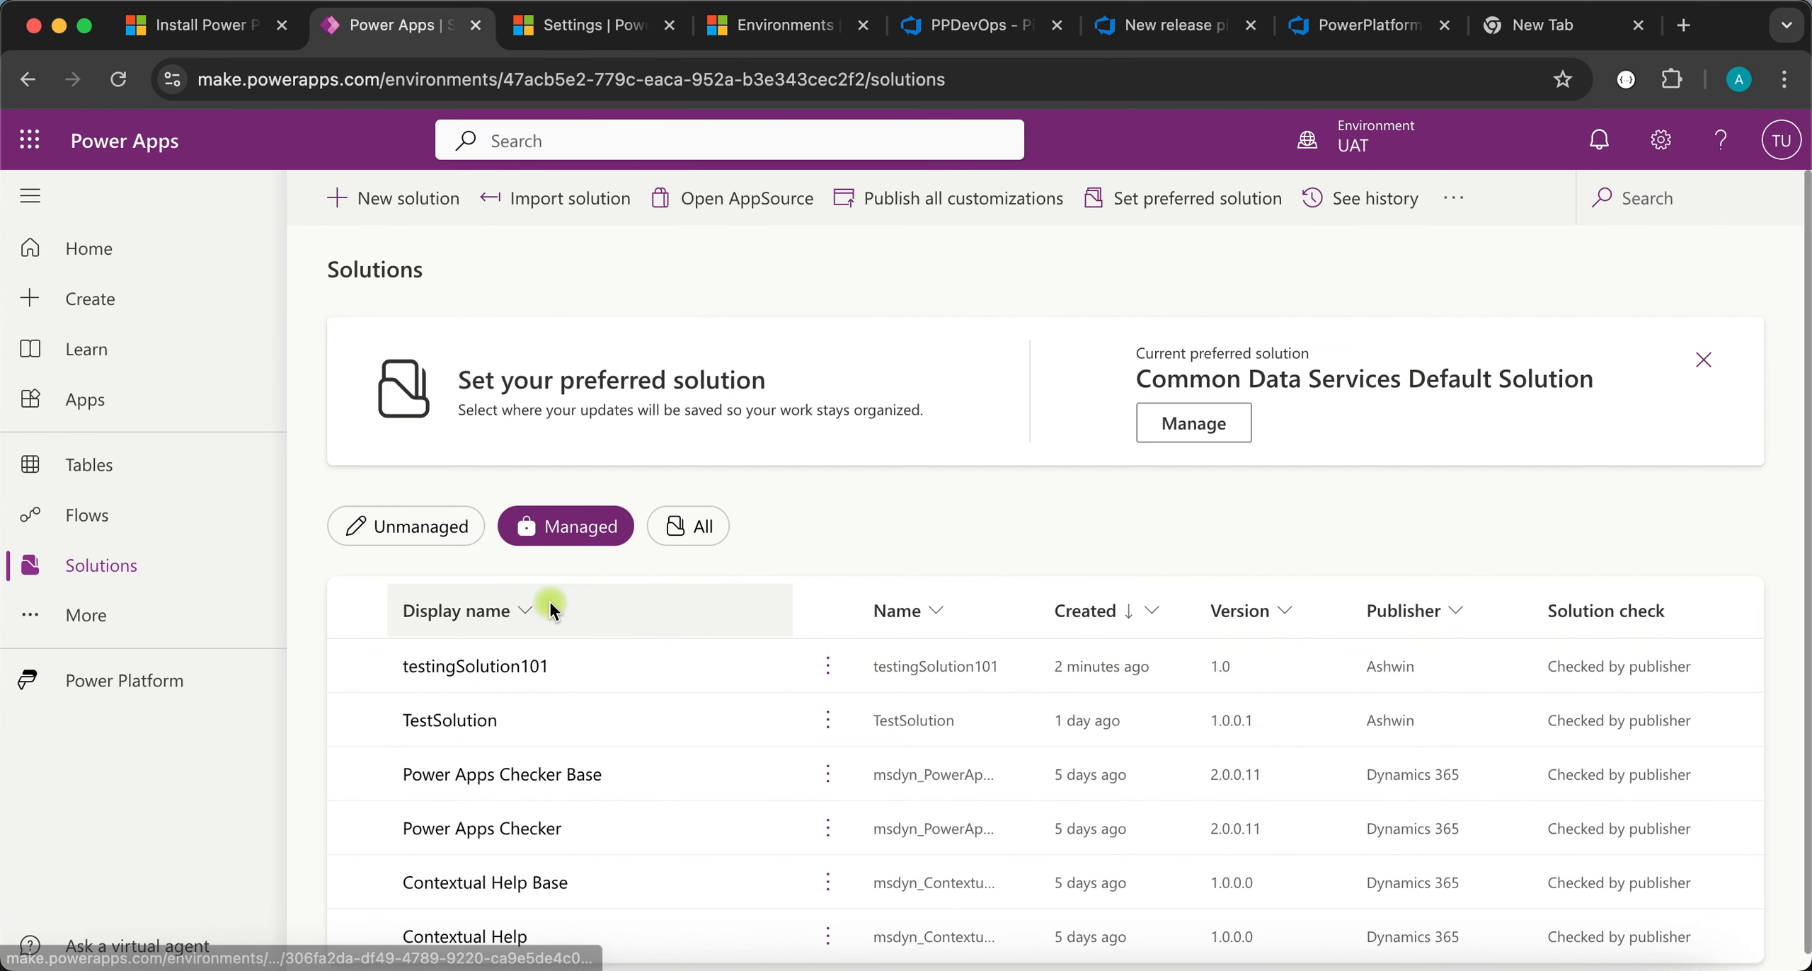
{"action": "left_click", "coordinate": [488, 666]}
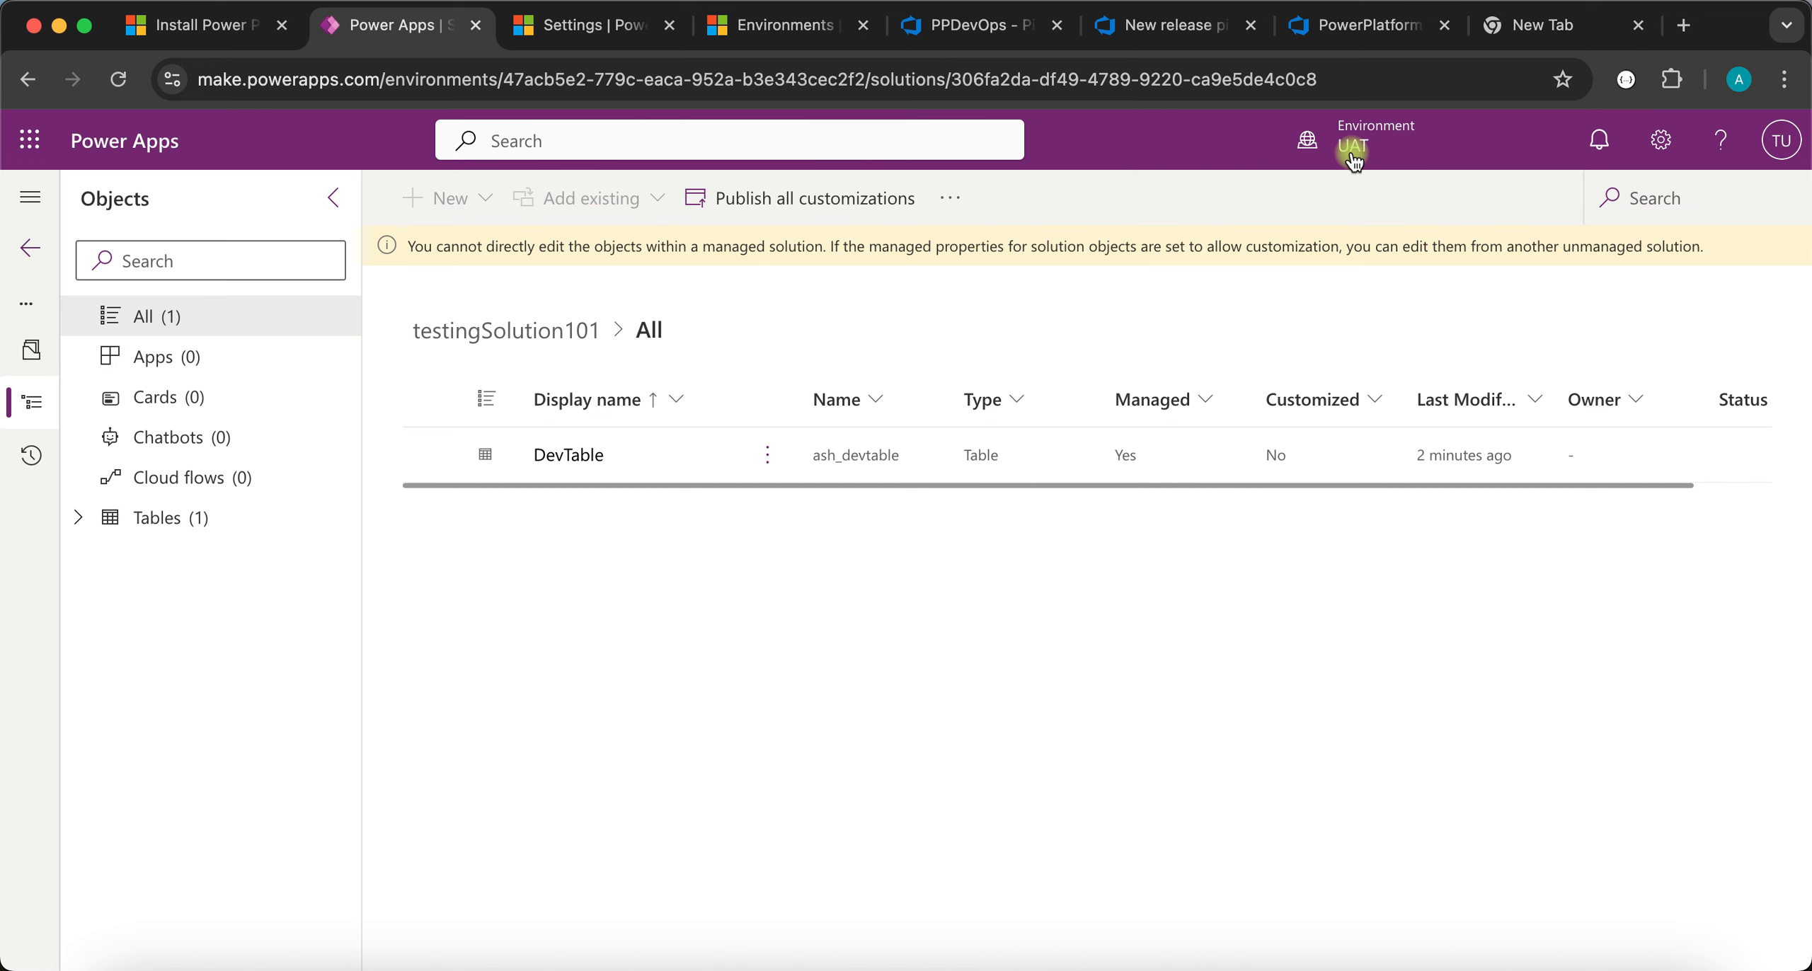
{"action": "mouse_move", "coordinate": [1407, 130]}
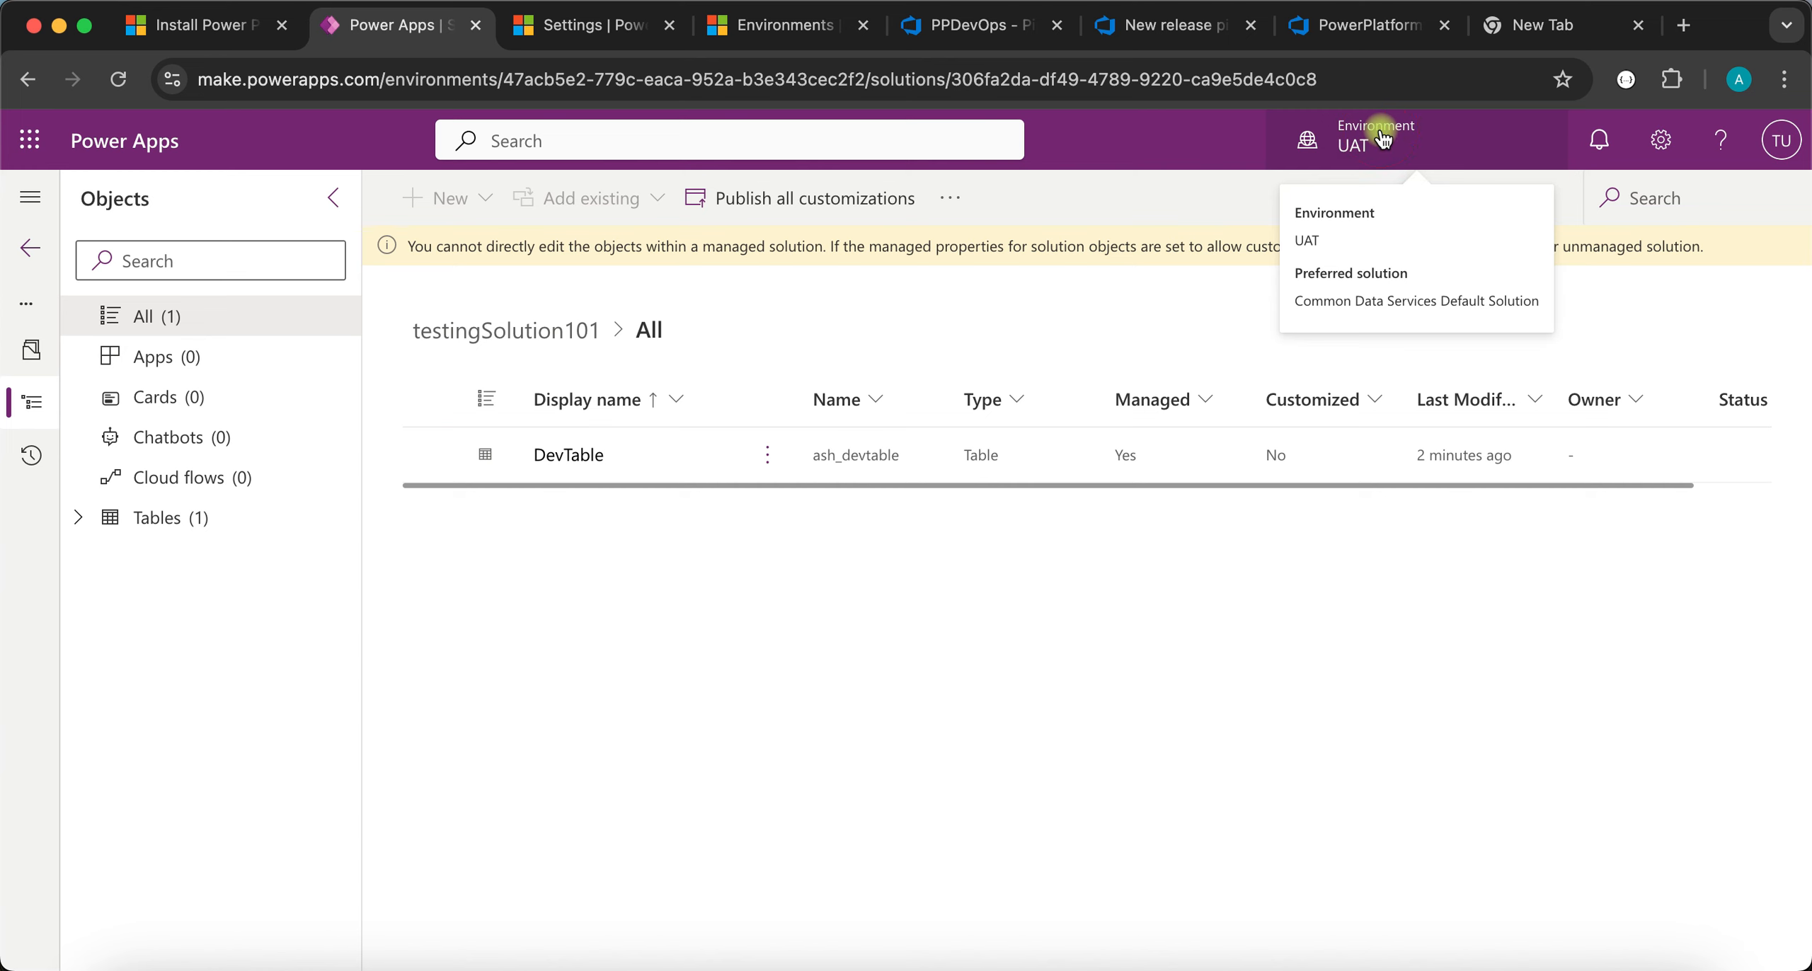
{"action": "left_click", "coordinate": [1382, 138]}
- Switch to the Dev environment and open the testingSolution101 solution
{"action": "left_click", "coordinate": [1478, 575]}
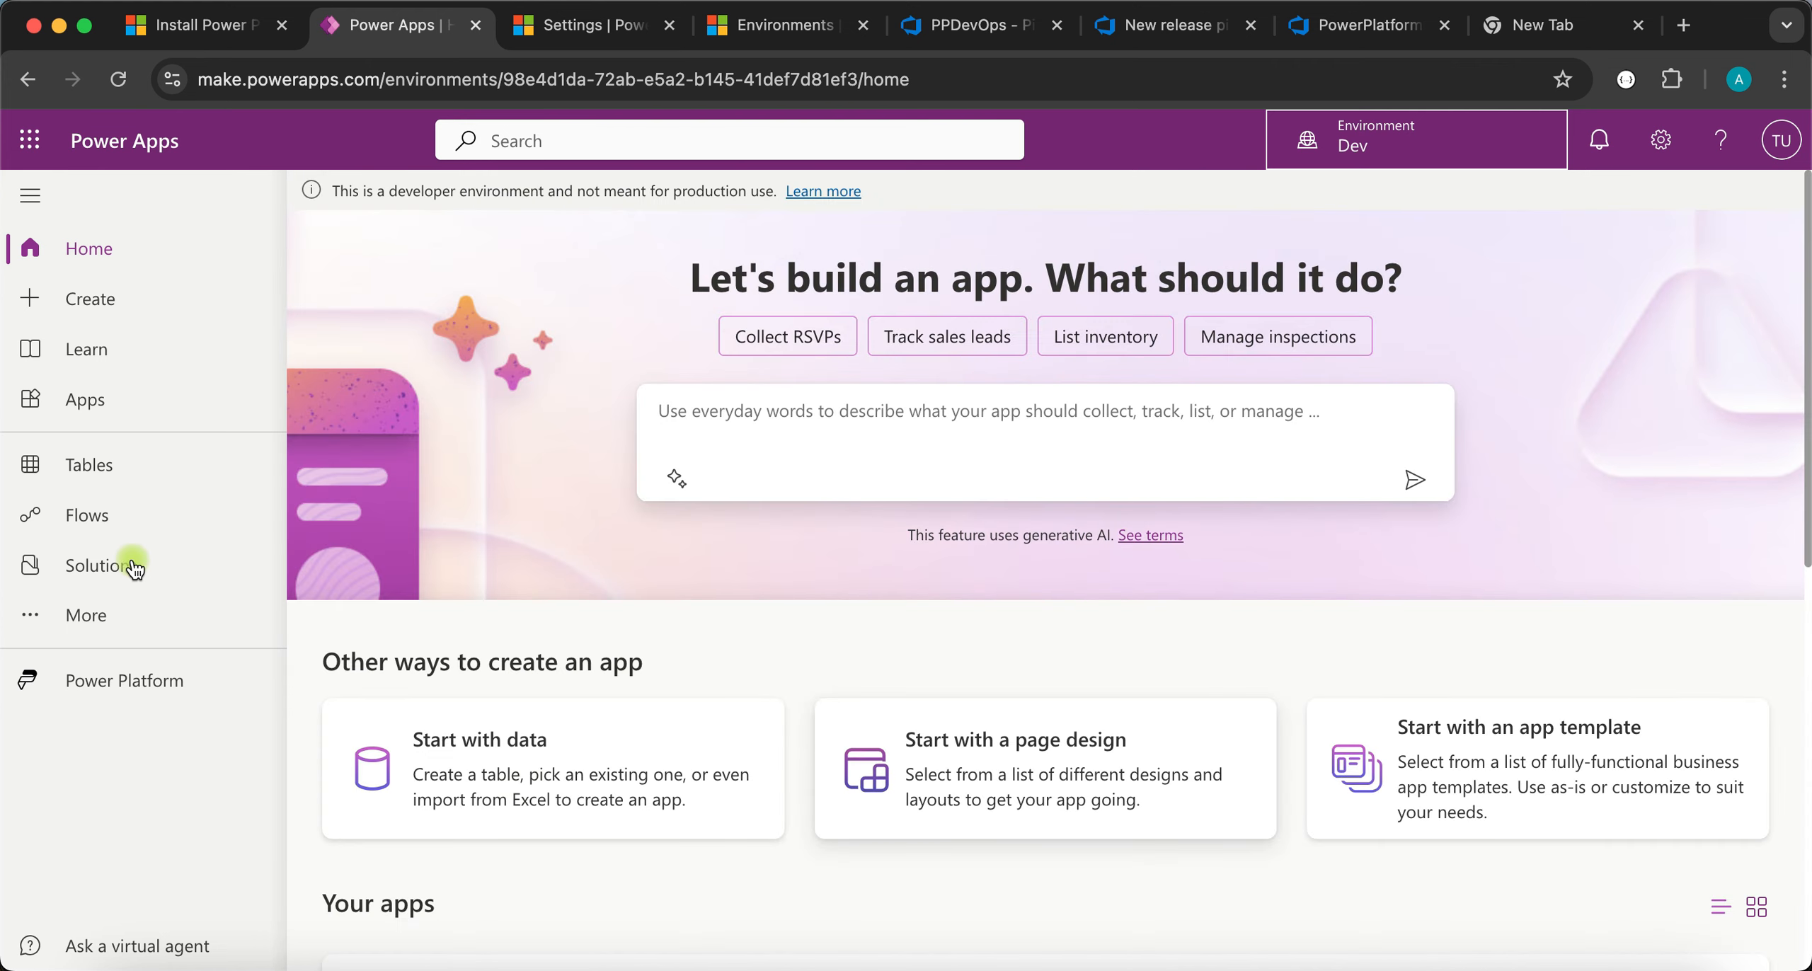
{"action": "left_click", "coordinate": [133, 568]}
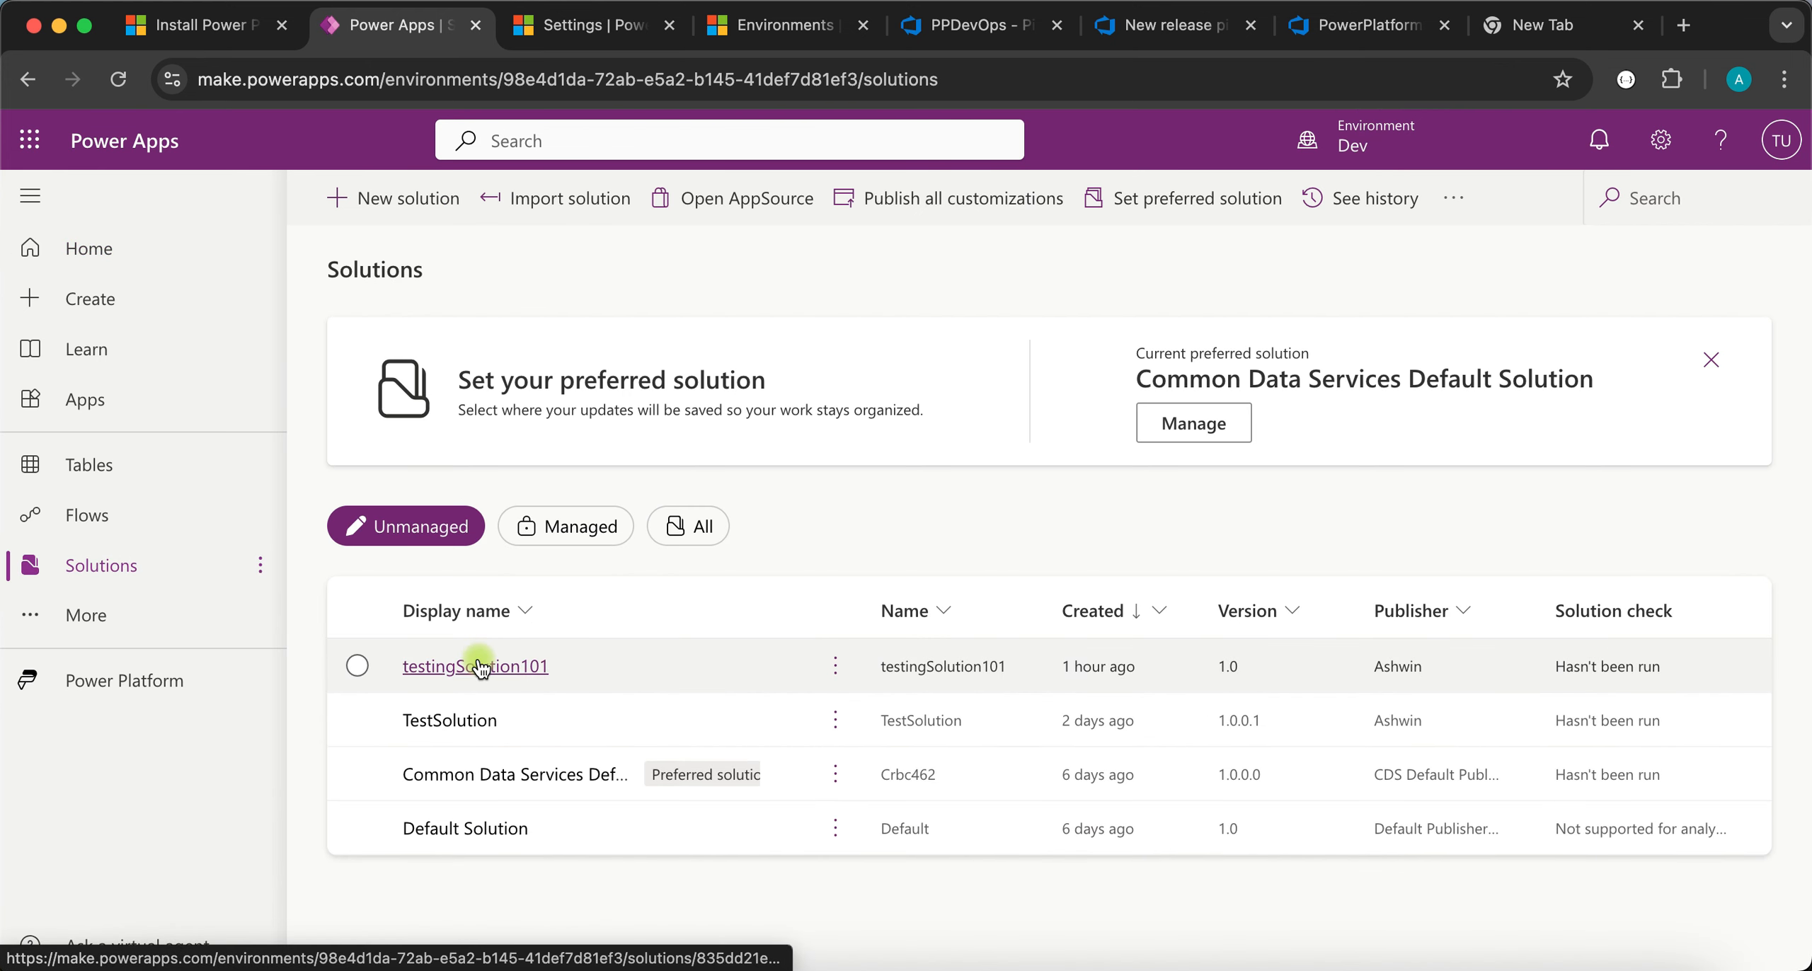
{"action": "left_click", "coordinate": [476, 666]}
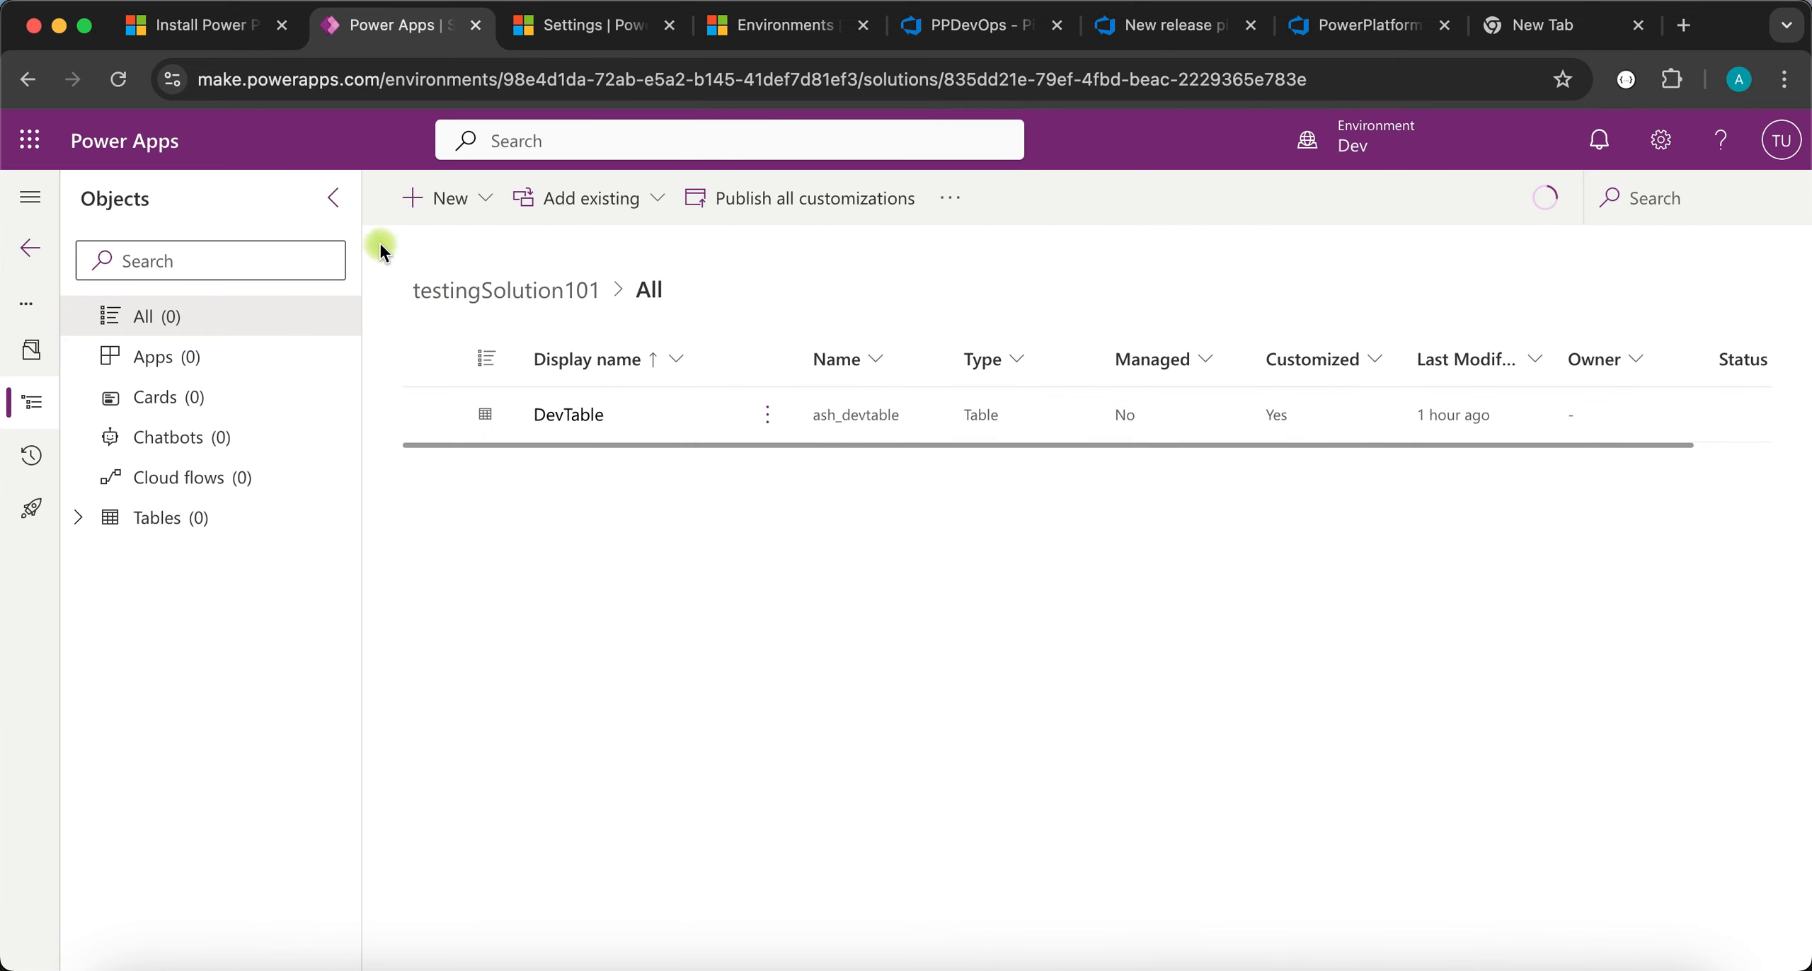
- Create a new table named DevOpsTest in testingSolution101 and save it
{"action": "left_click", "coordinate": [453, 200]}
{"action": "mouse_move", "coordinate": [465, 574]}
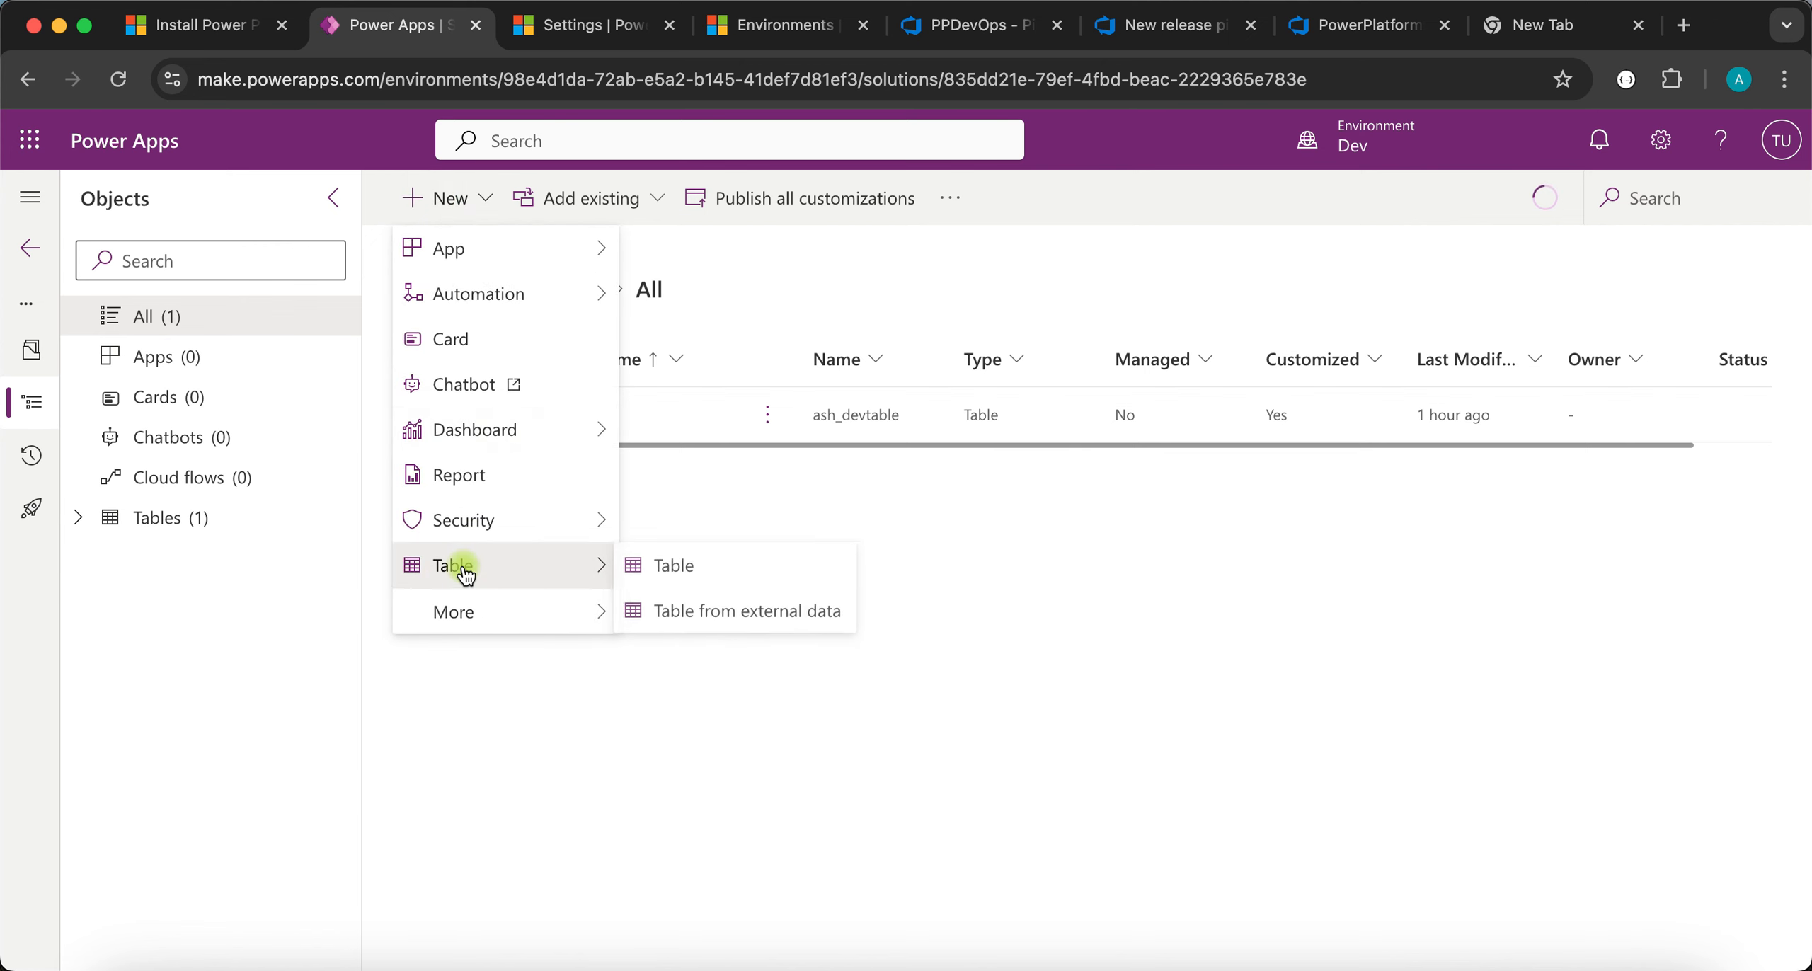
{"action": "left_click", "coordinate": [678, 567]}
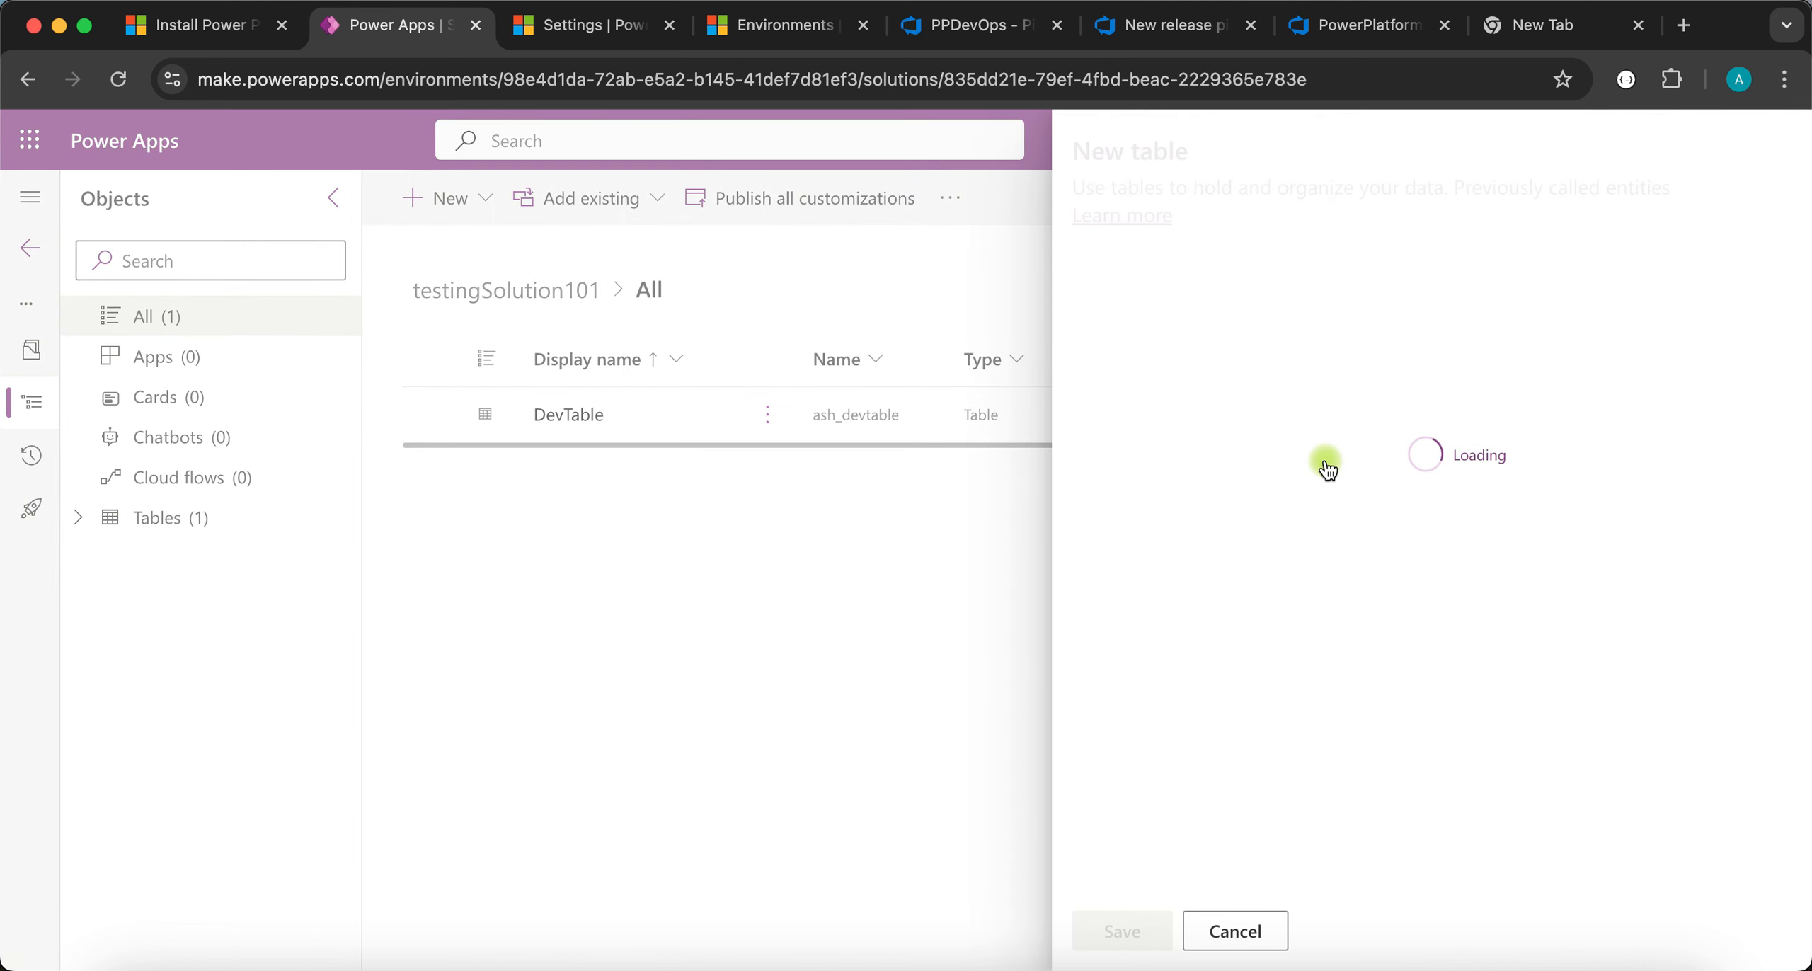
{"action": "left_click", "coordinate": [1232, 375]}
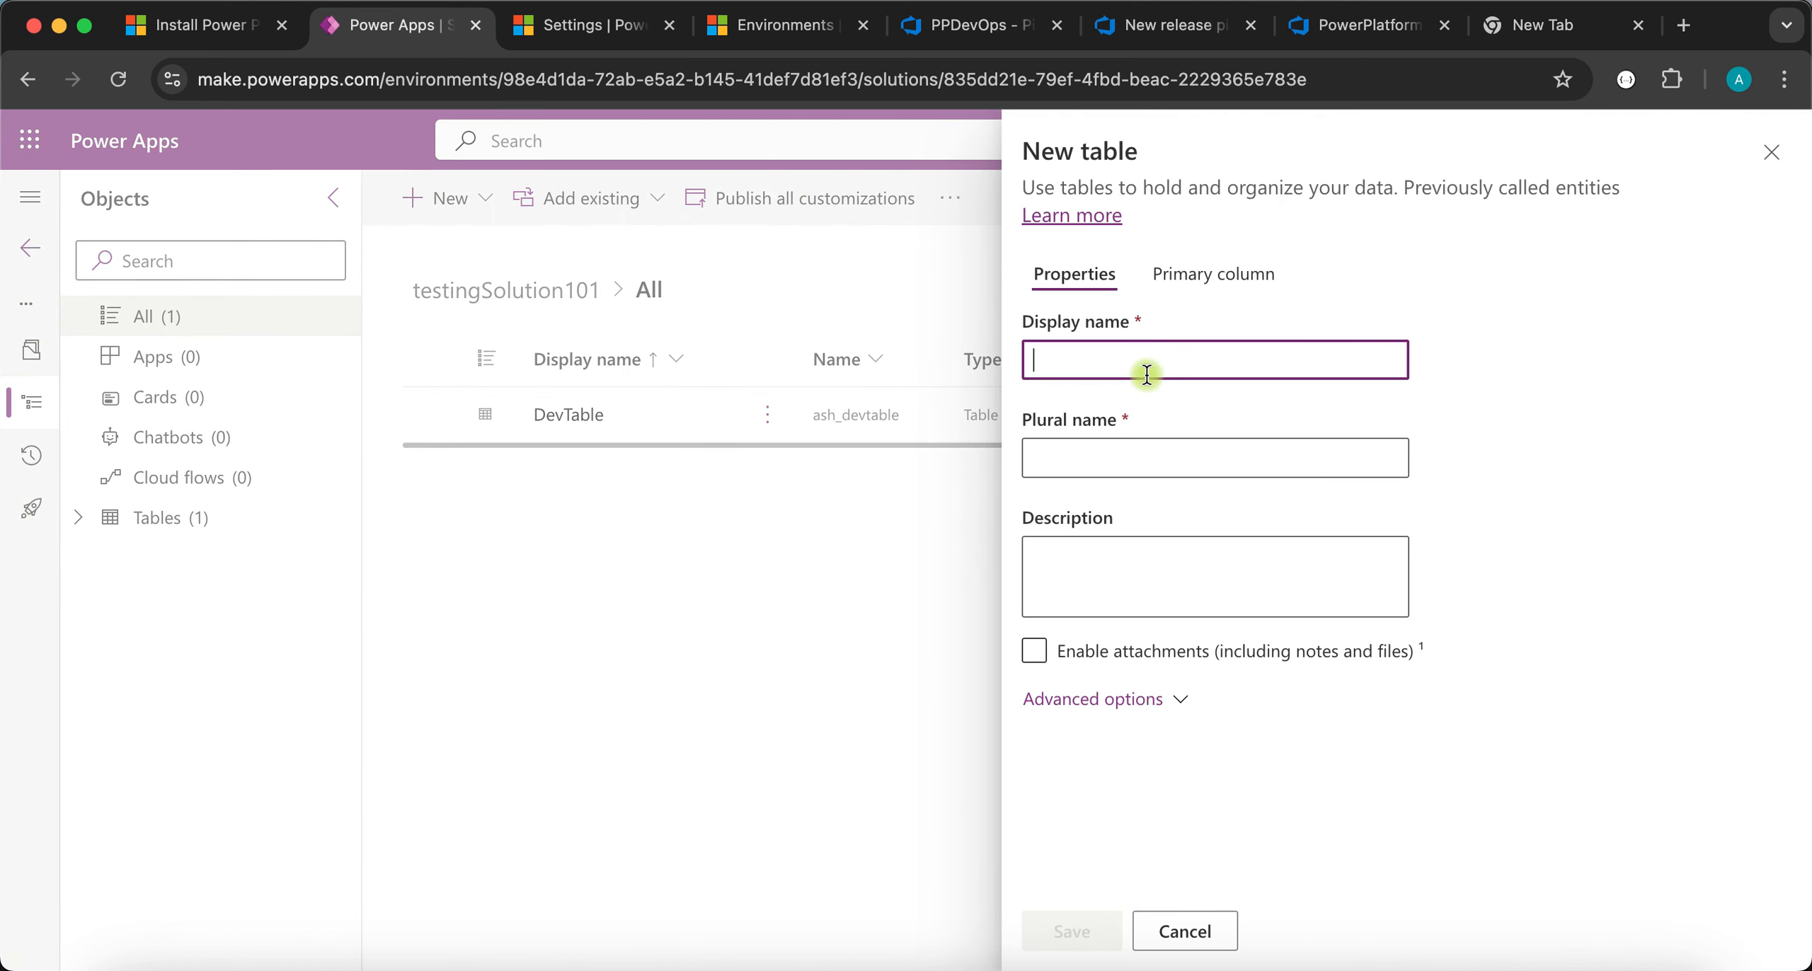
{"action": "type", "text": "DevOpsTest"}
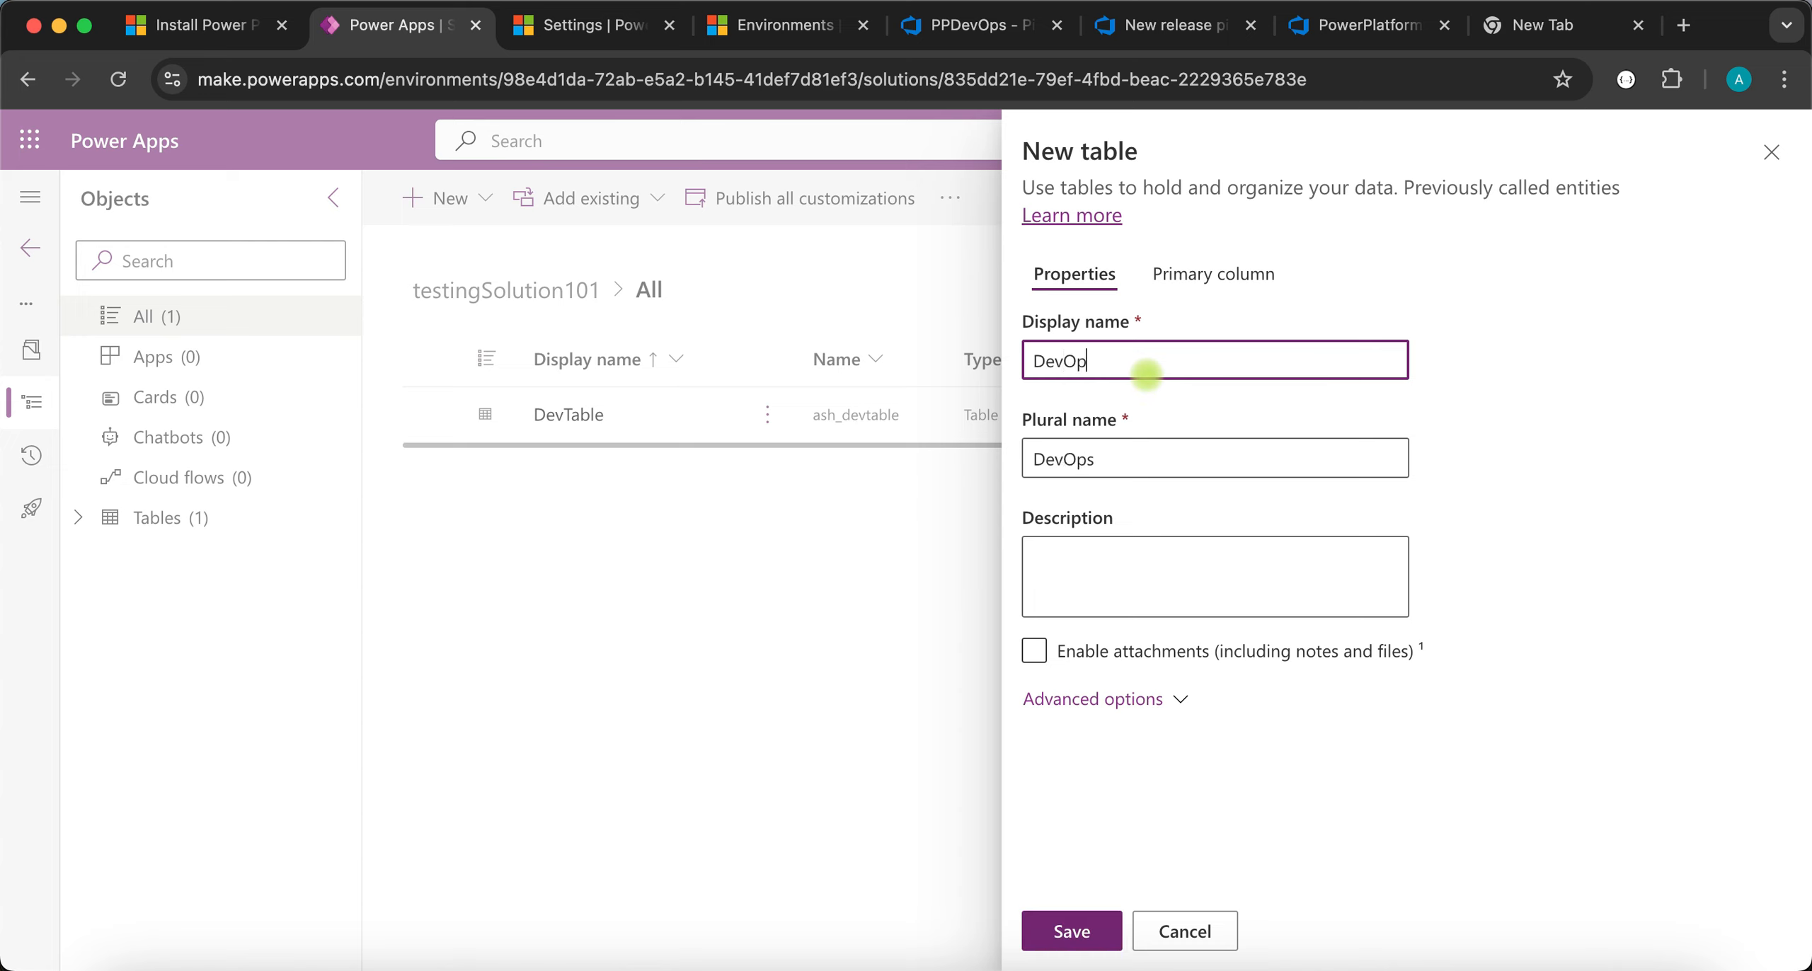
{"action": "left_click", "coordinate": [1073, 929]}
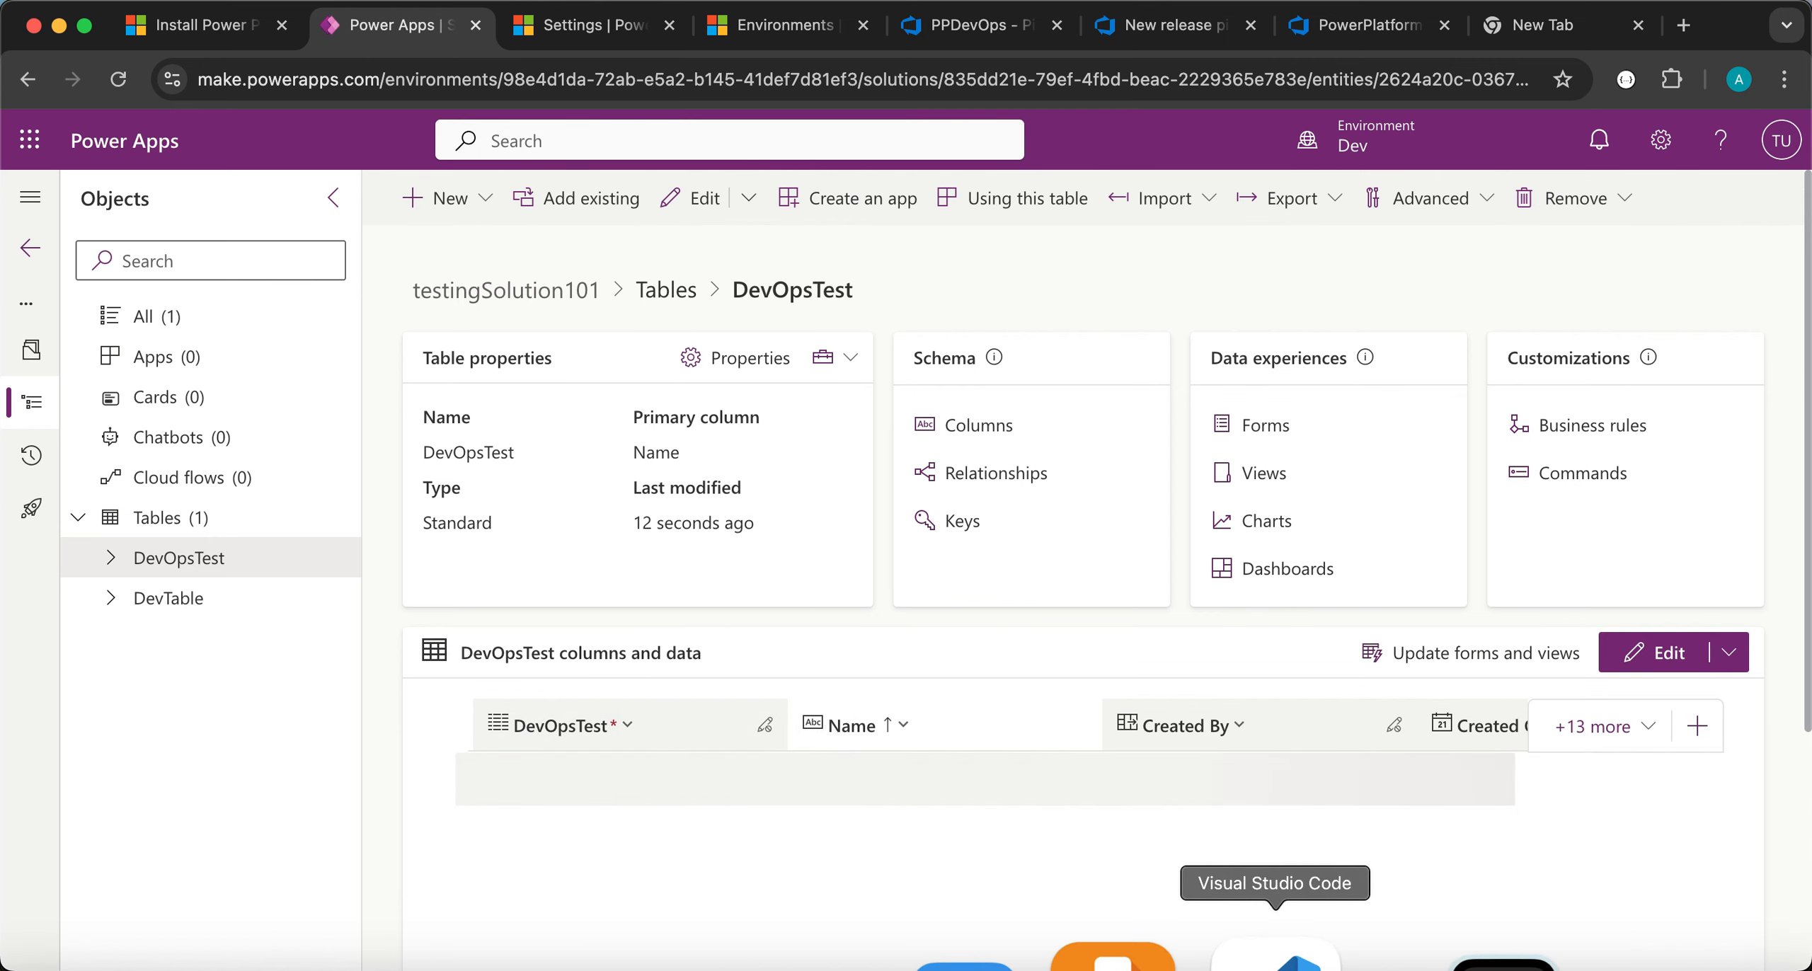
{"action": "left_click", "coordinate": [1275, 952]}
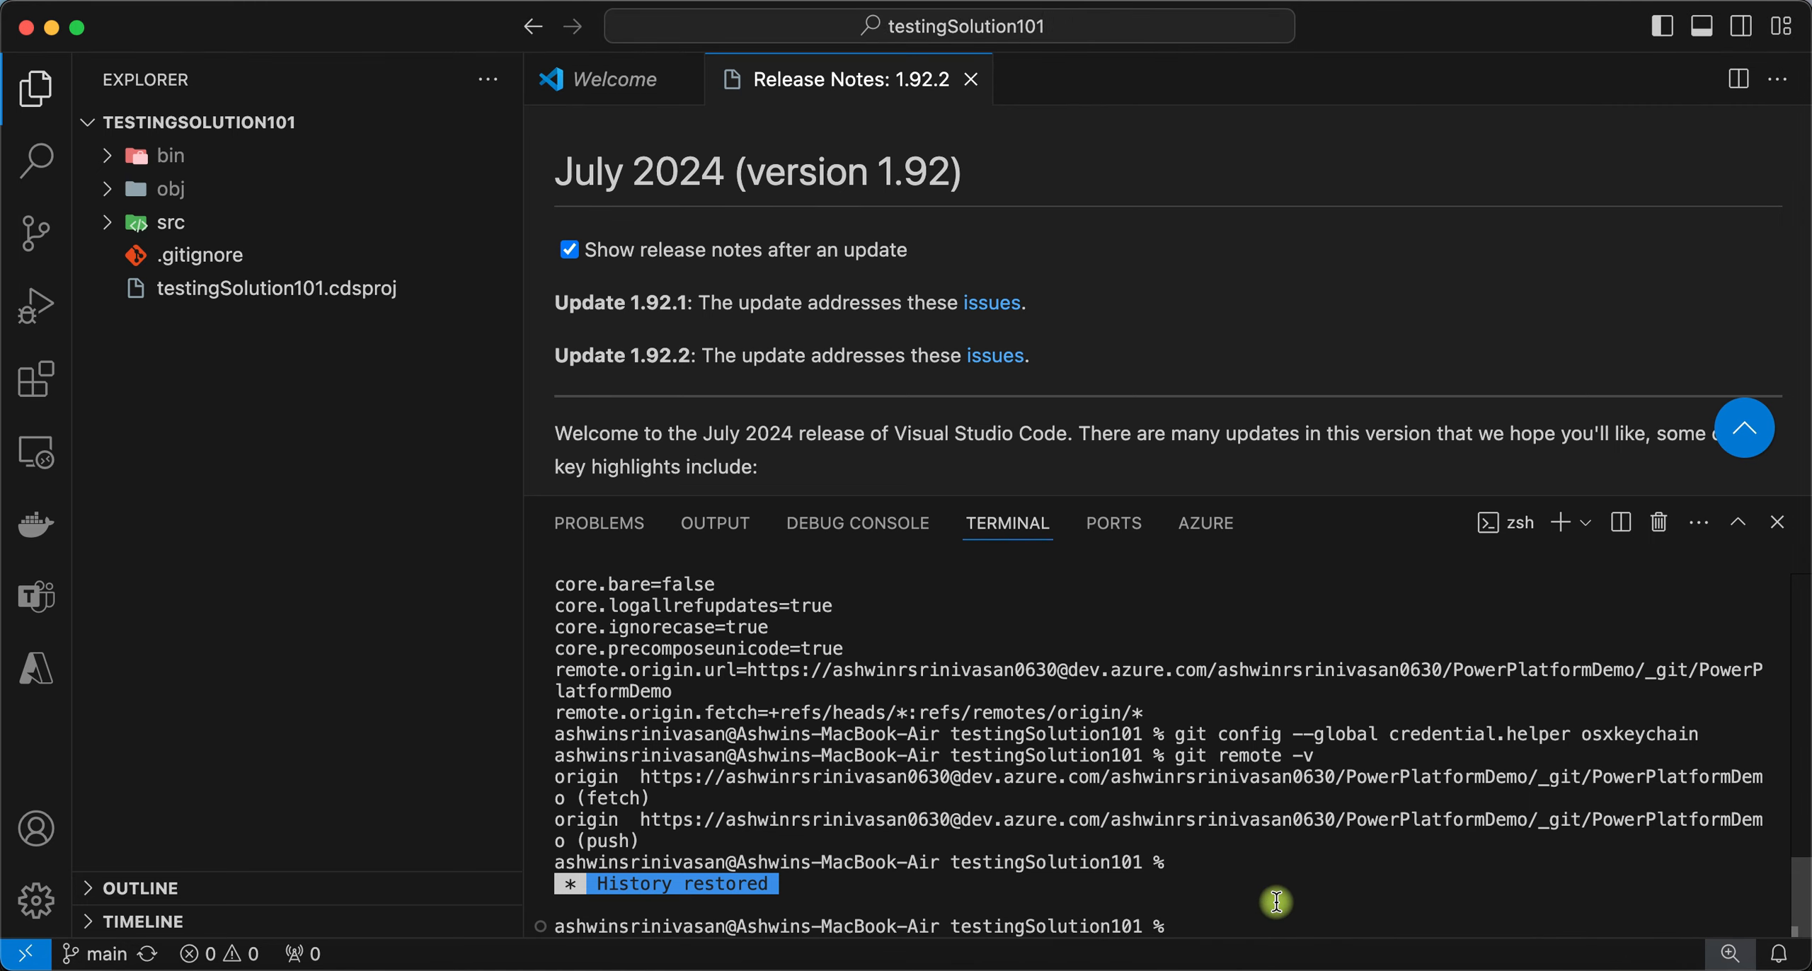
- Clear the terminal, close the Release Notes and Welcome tabs, and git pull azure-pipelines.yml
{"action": "type", "text": "clear"}
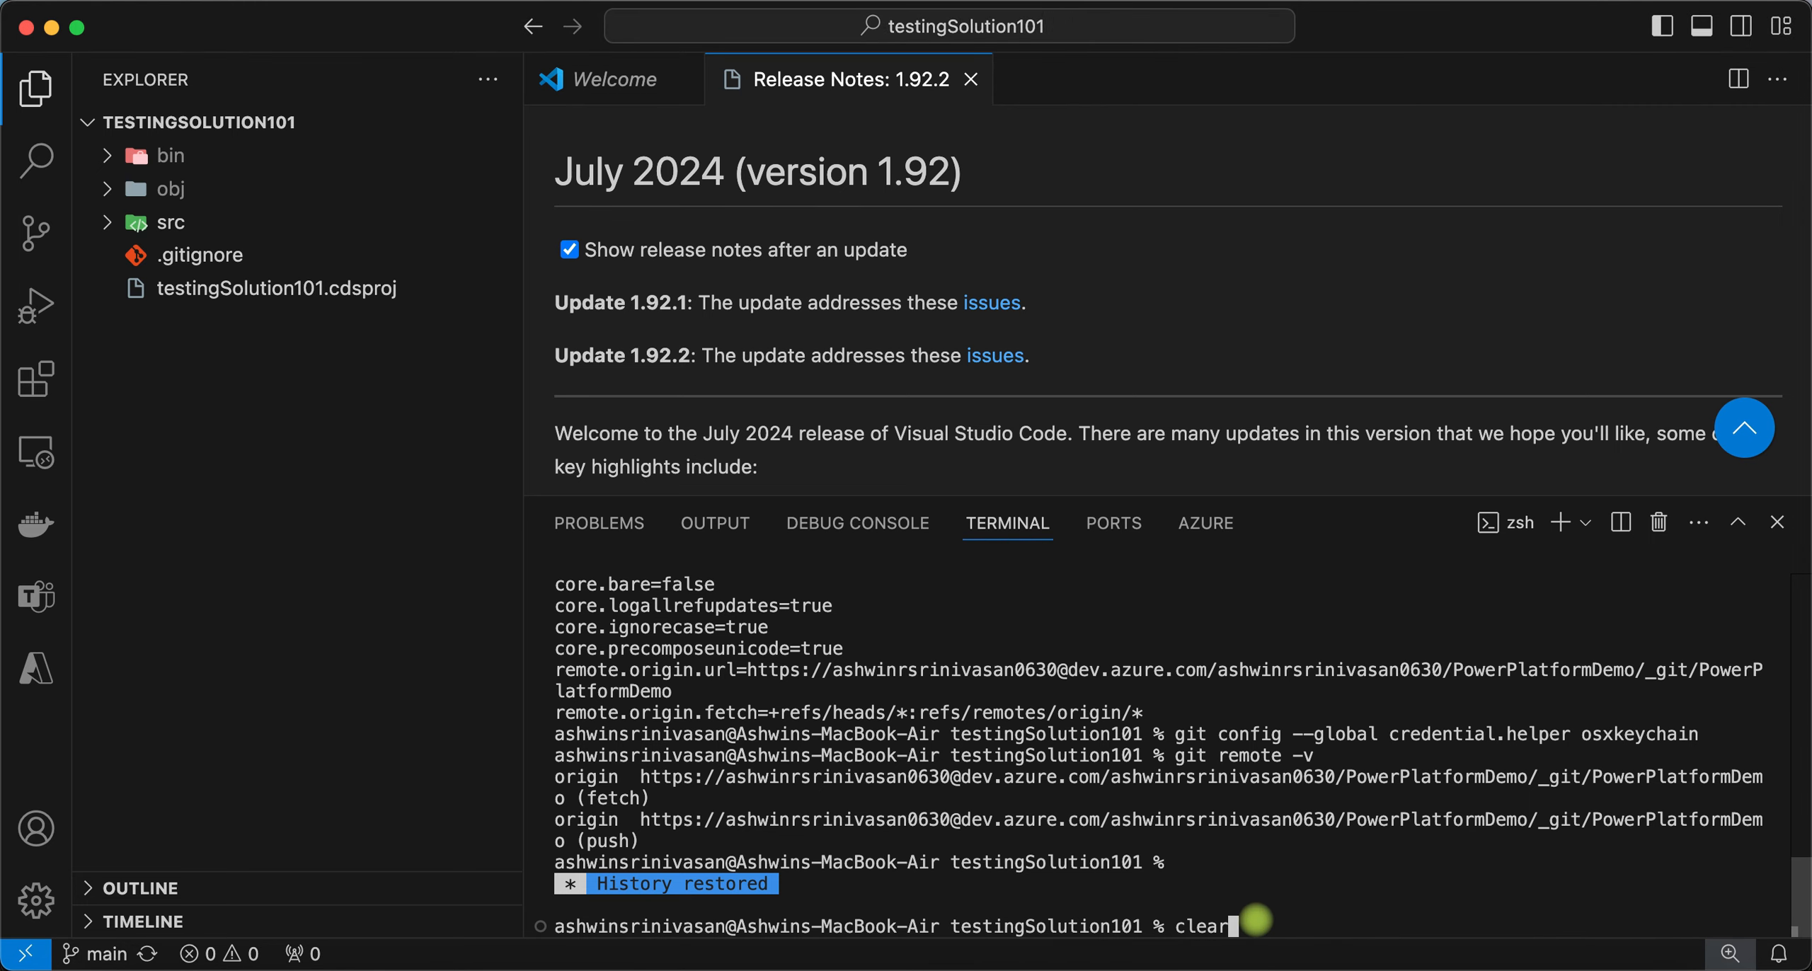
{"action": "key", "text": "Return"}
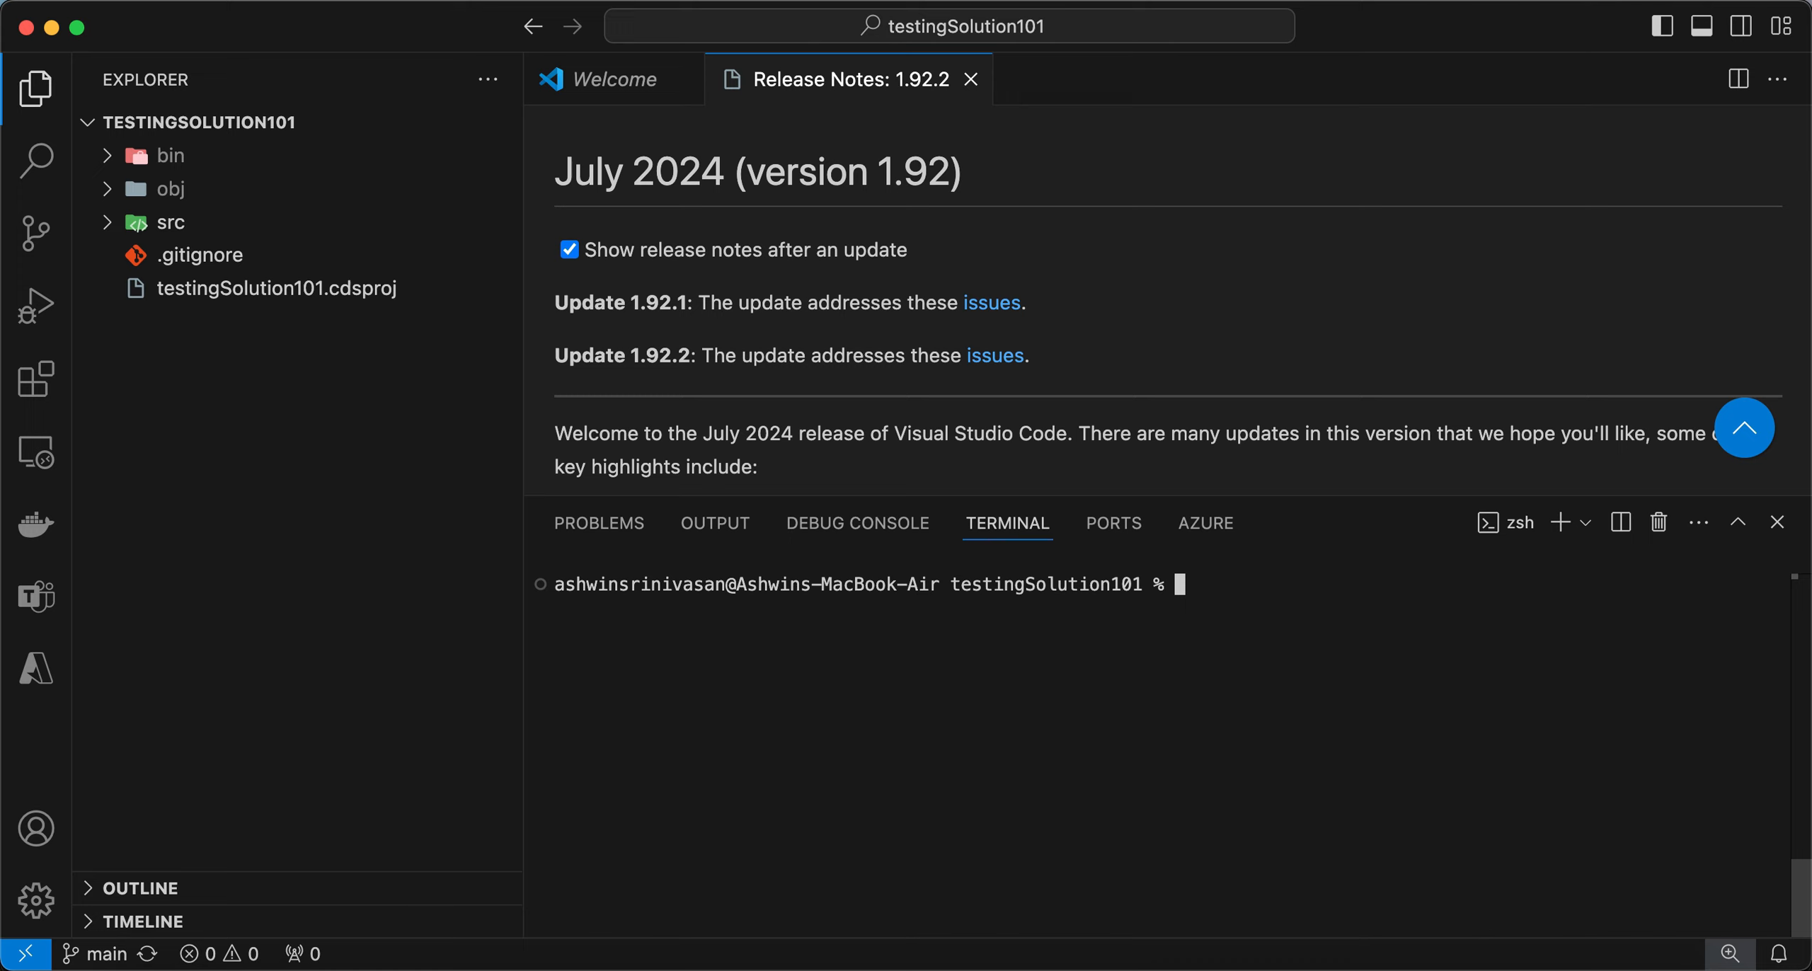
{"action": "left_click", "coordinate": [970, 79]}
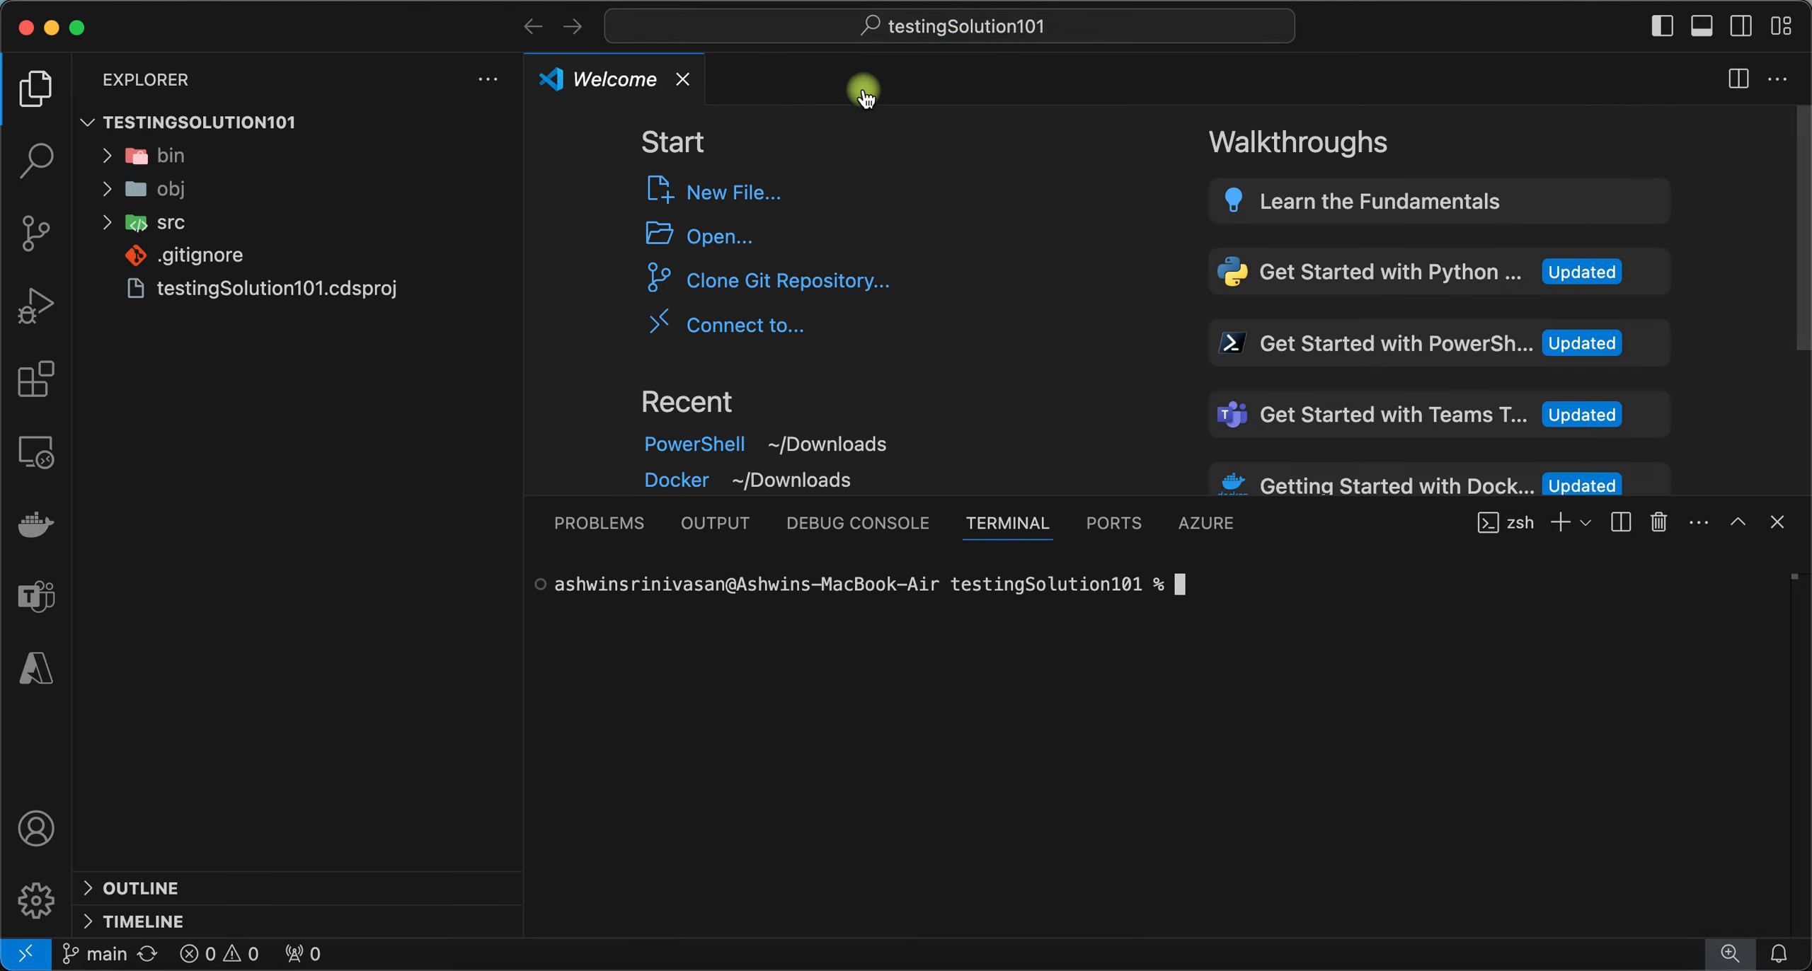
{"action": "left_click", "coordinate": [683, 78]}
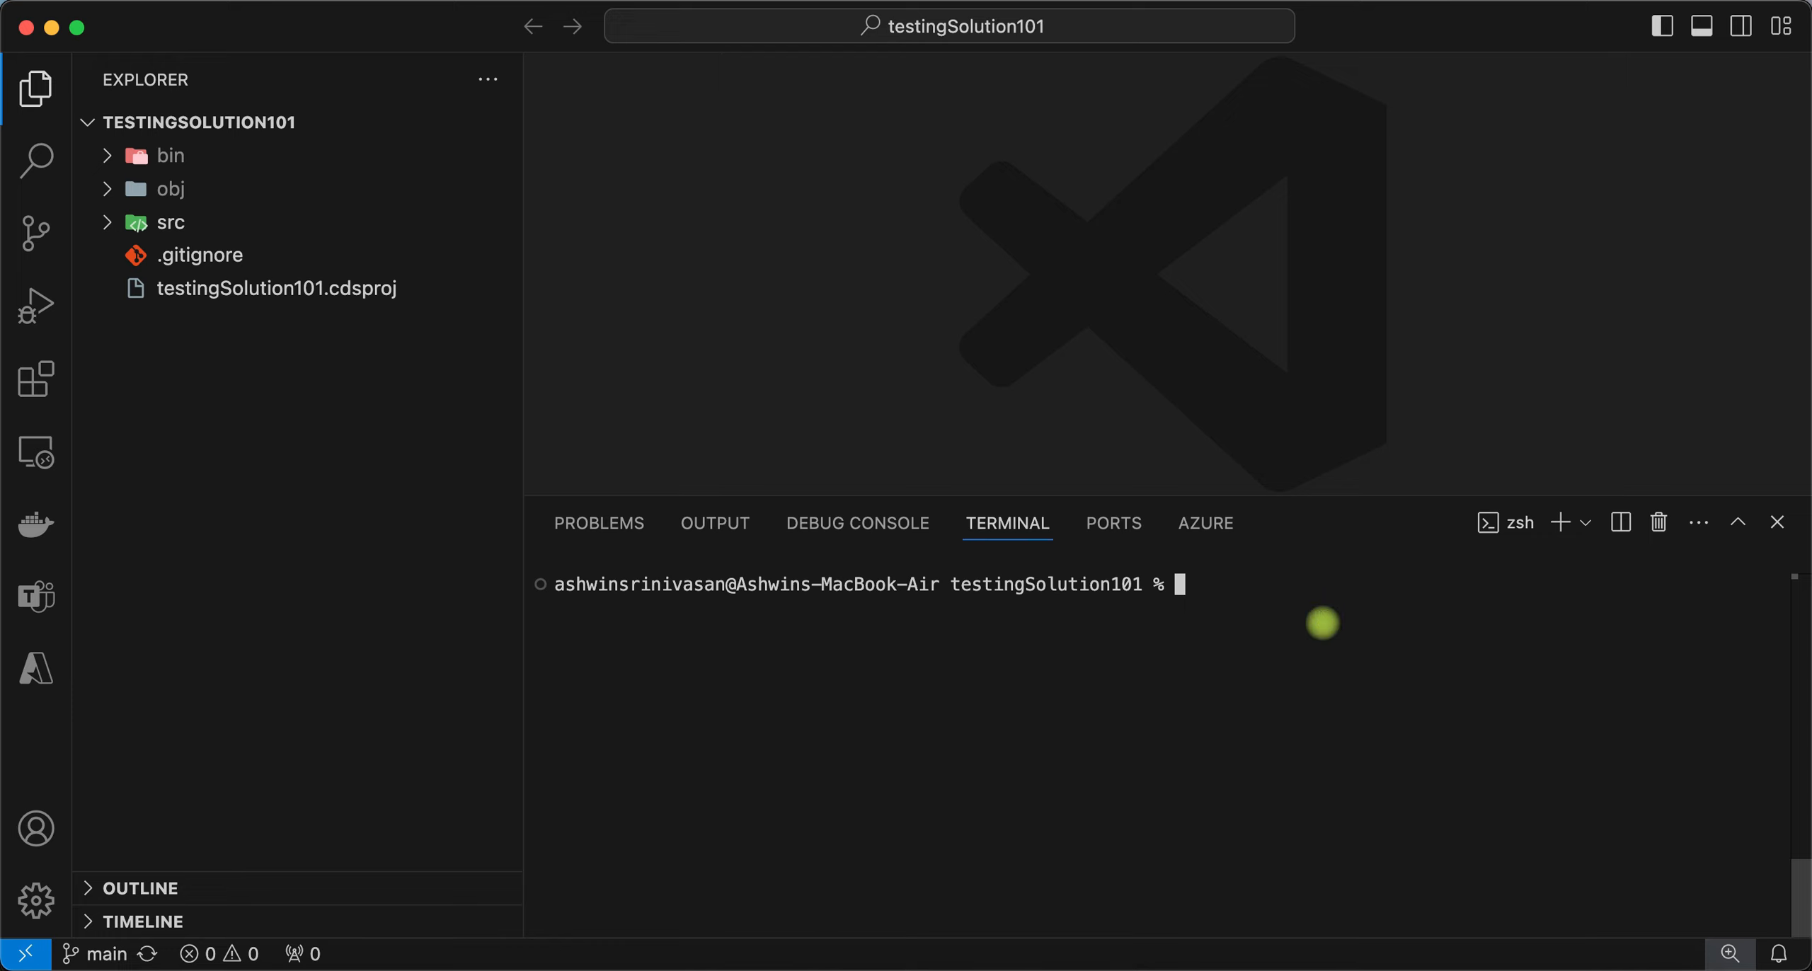
{"action": "type", "text": "git pull"}
{"action": "key", "text": "Return"}
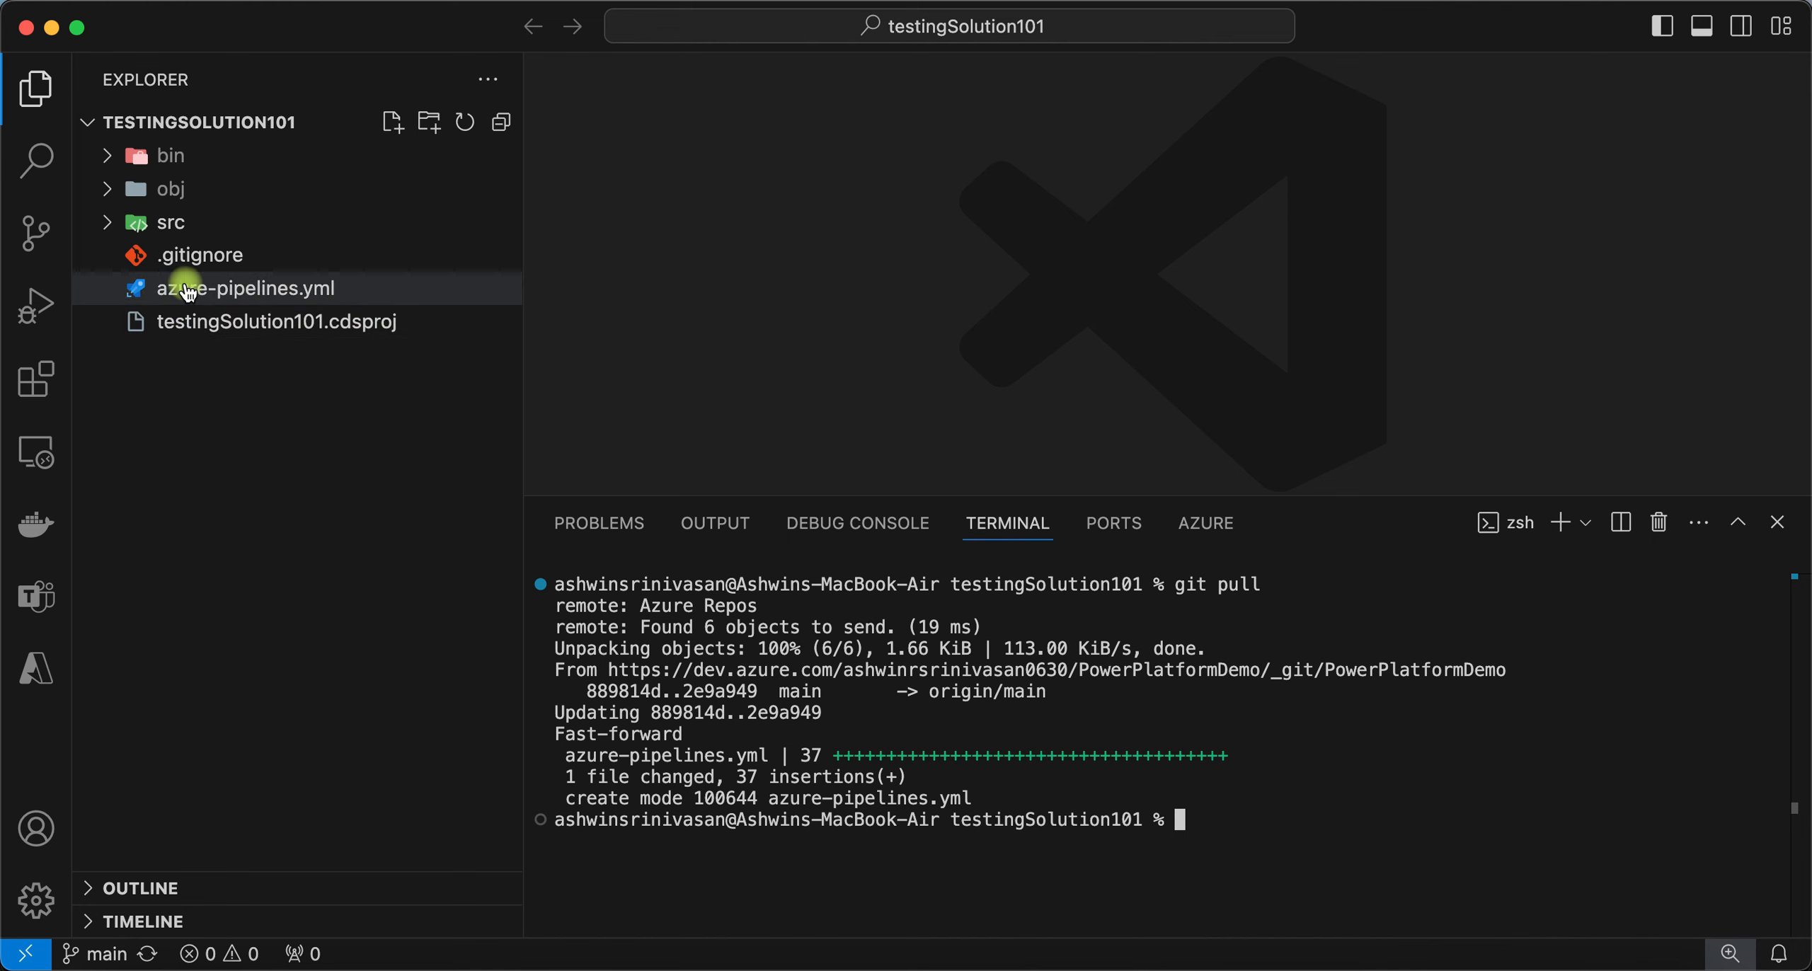
- Read through the pulled azure-pipelines.yml, then enter pac solution sync in the terminal
{"action": "left_click", "coordinate": [241, 292]}
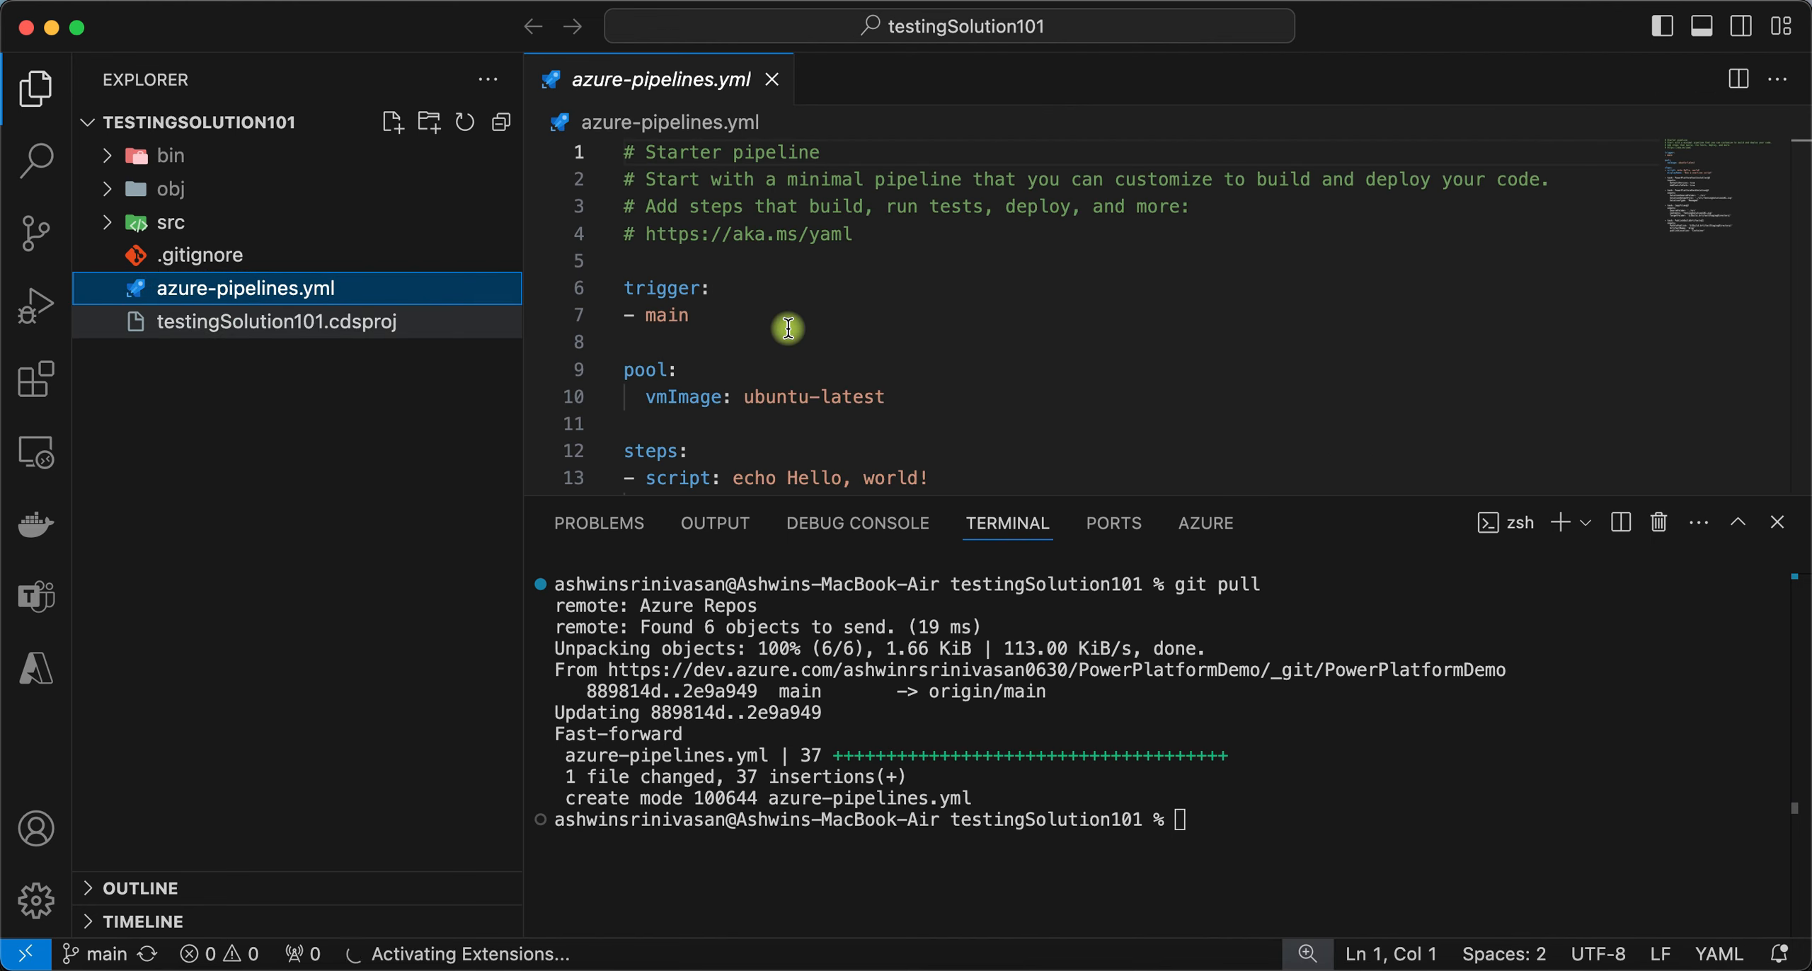
{"action": "scroll", "coordinate": [795, 330], "scroll_direction": "down", "scroll_amount": 10}
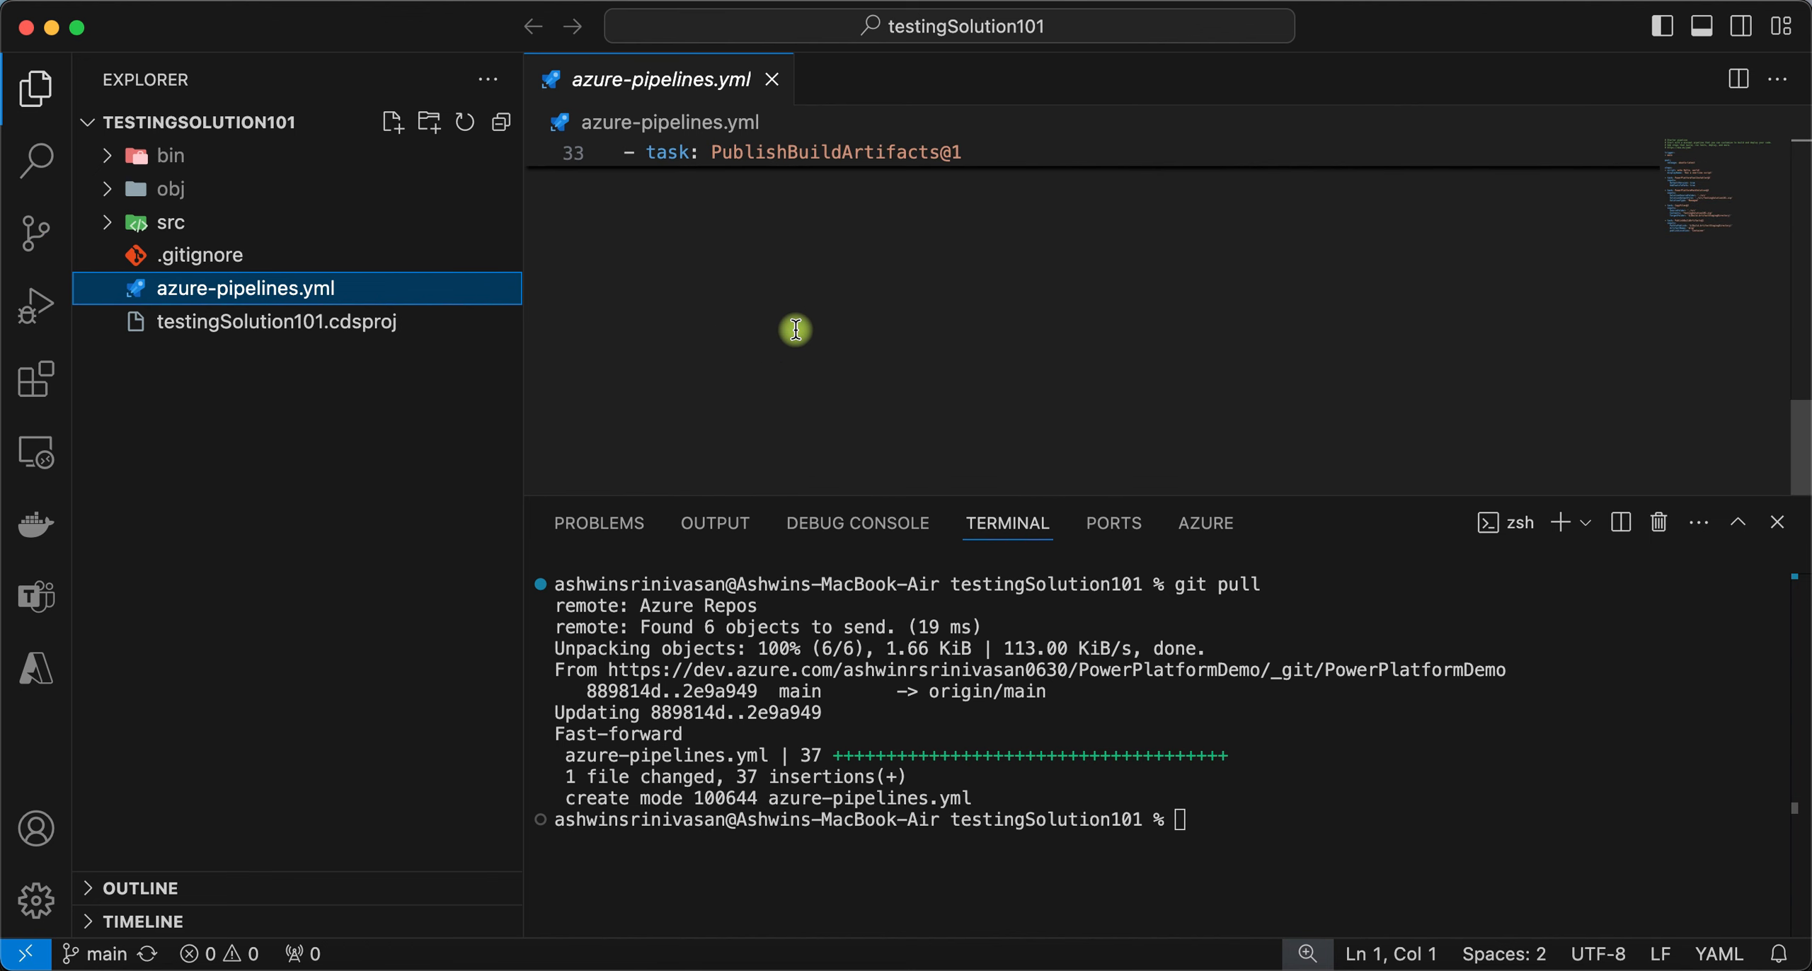
{"action": "scroll", "coordinate": [796, 330], "scroll_direction": "up", "scroll_amount": 10}
{"action": "scroll", "coordinate": [796, 330], "scroll_direction": "down", "scroll_amount": 2}
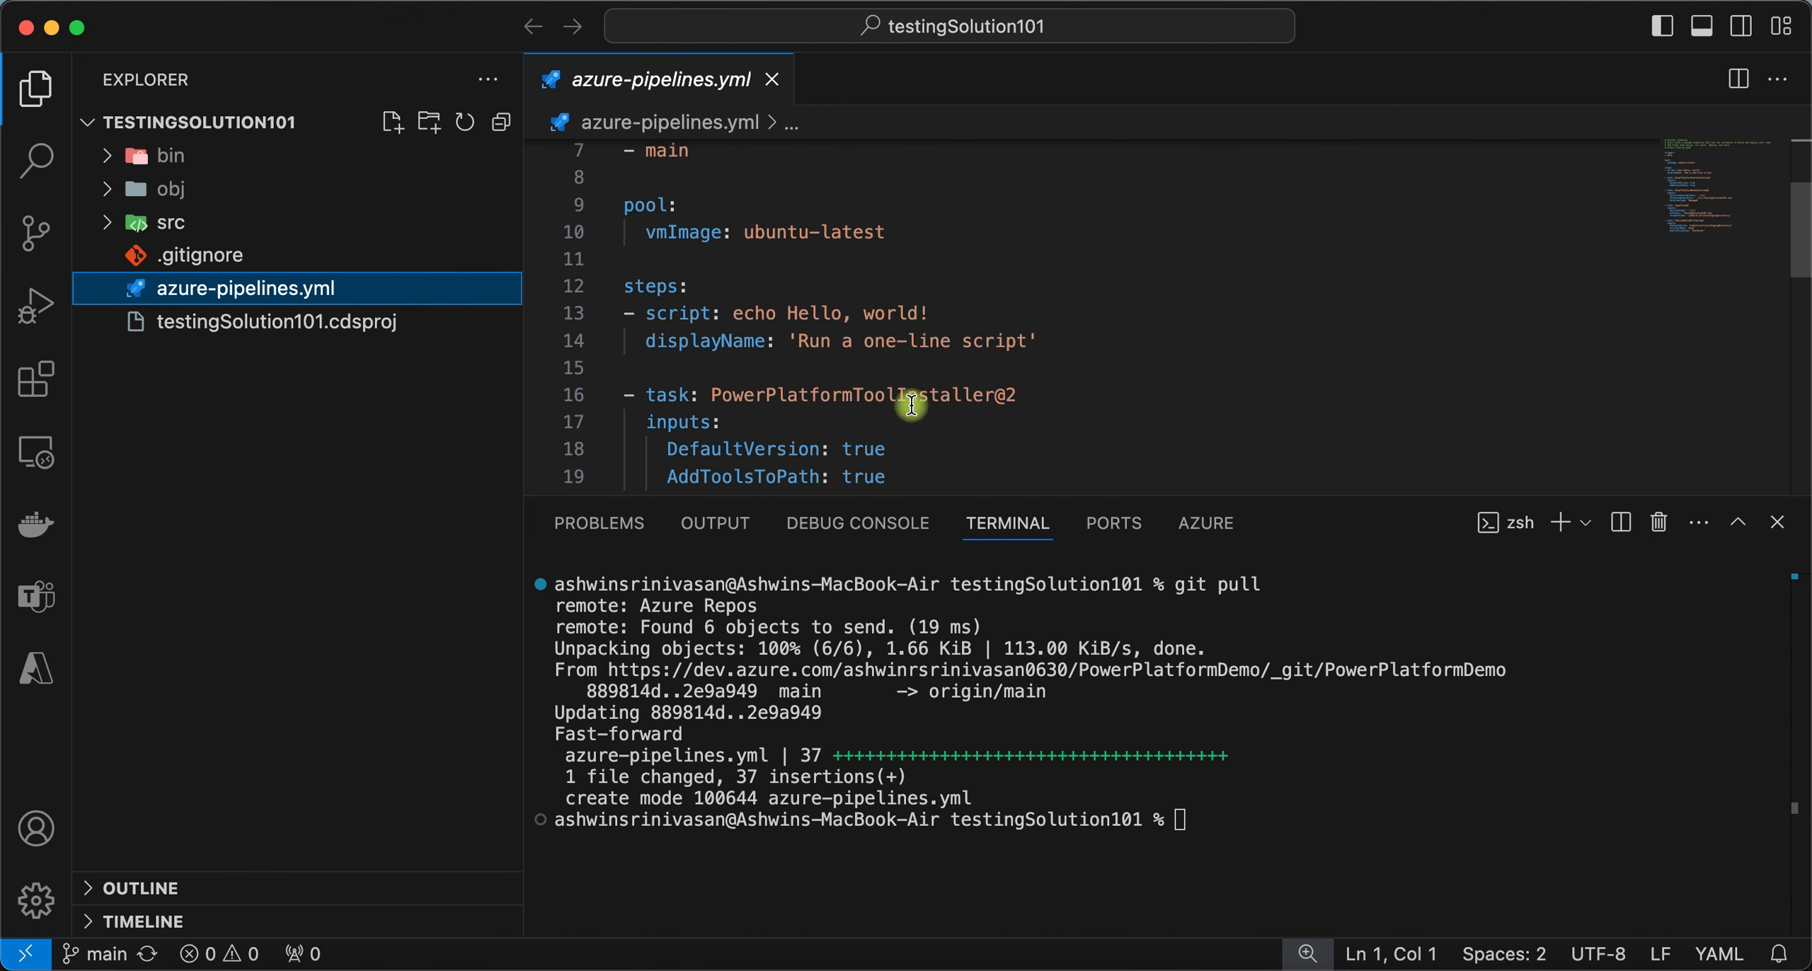
{"action": "scroll", "coordinate": [912, 405], "scroll_direction": "down", "scroll_amount": 4}
{"action": "scroll", "coordinate": [912, 405], "scroll_direction": "down", "scroll_amount": 8}
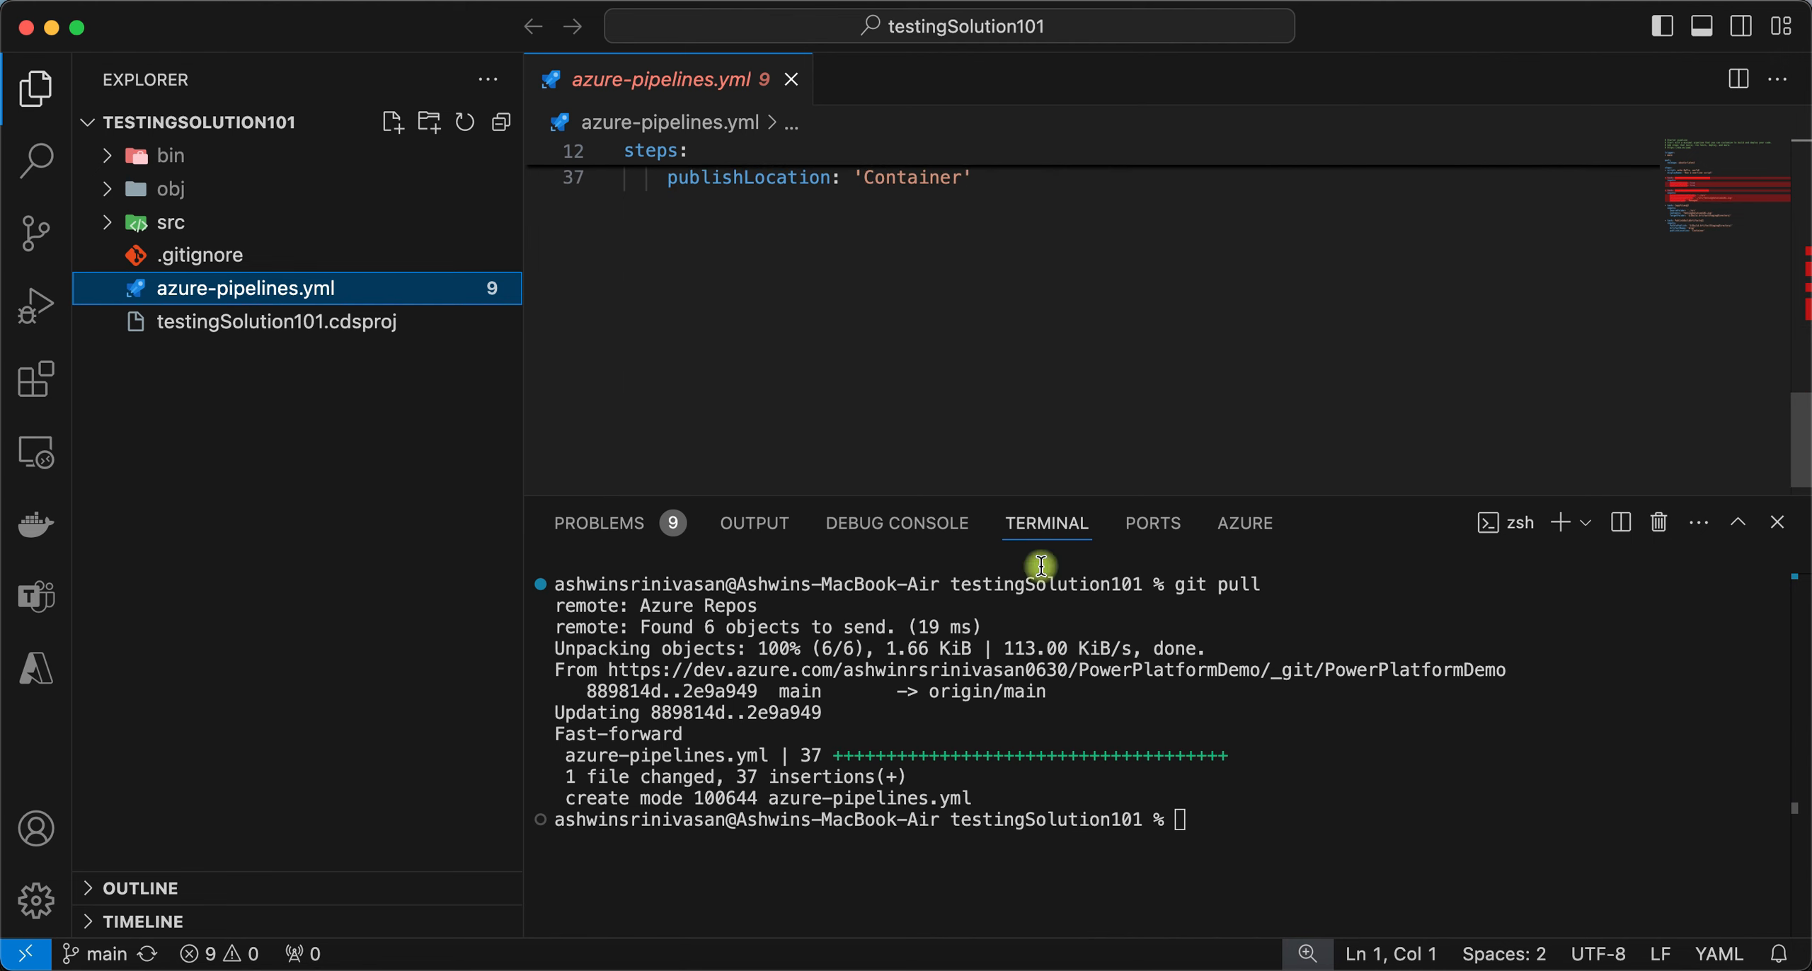
{"action": "left_click", "coordinate": [1238, 850]}
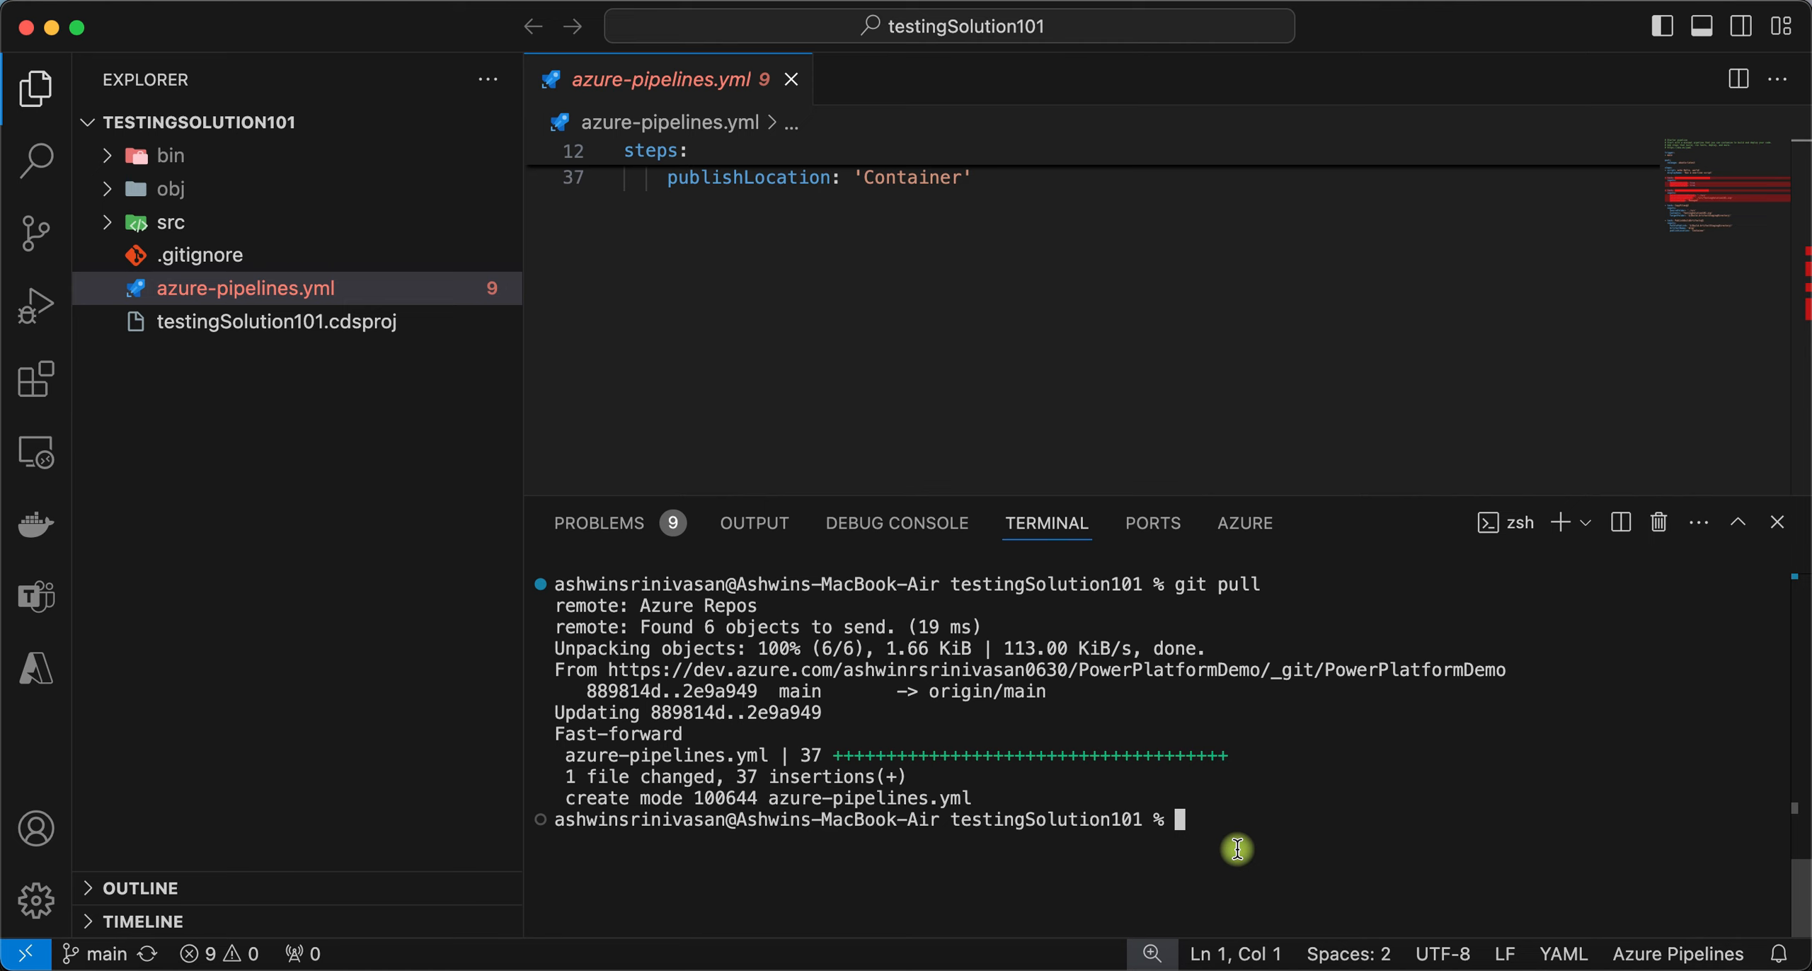
{"action": "type", "text": "pac solution sync"}
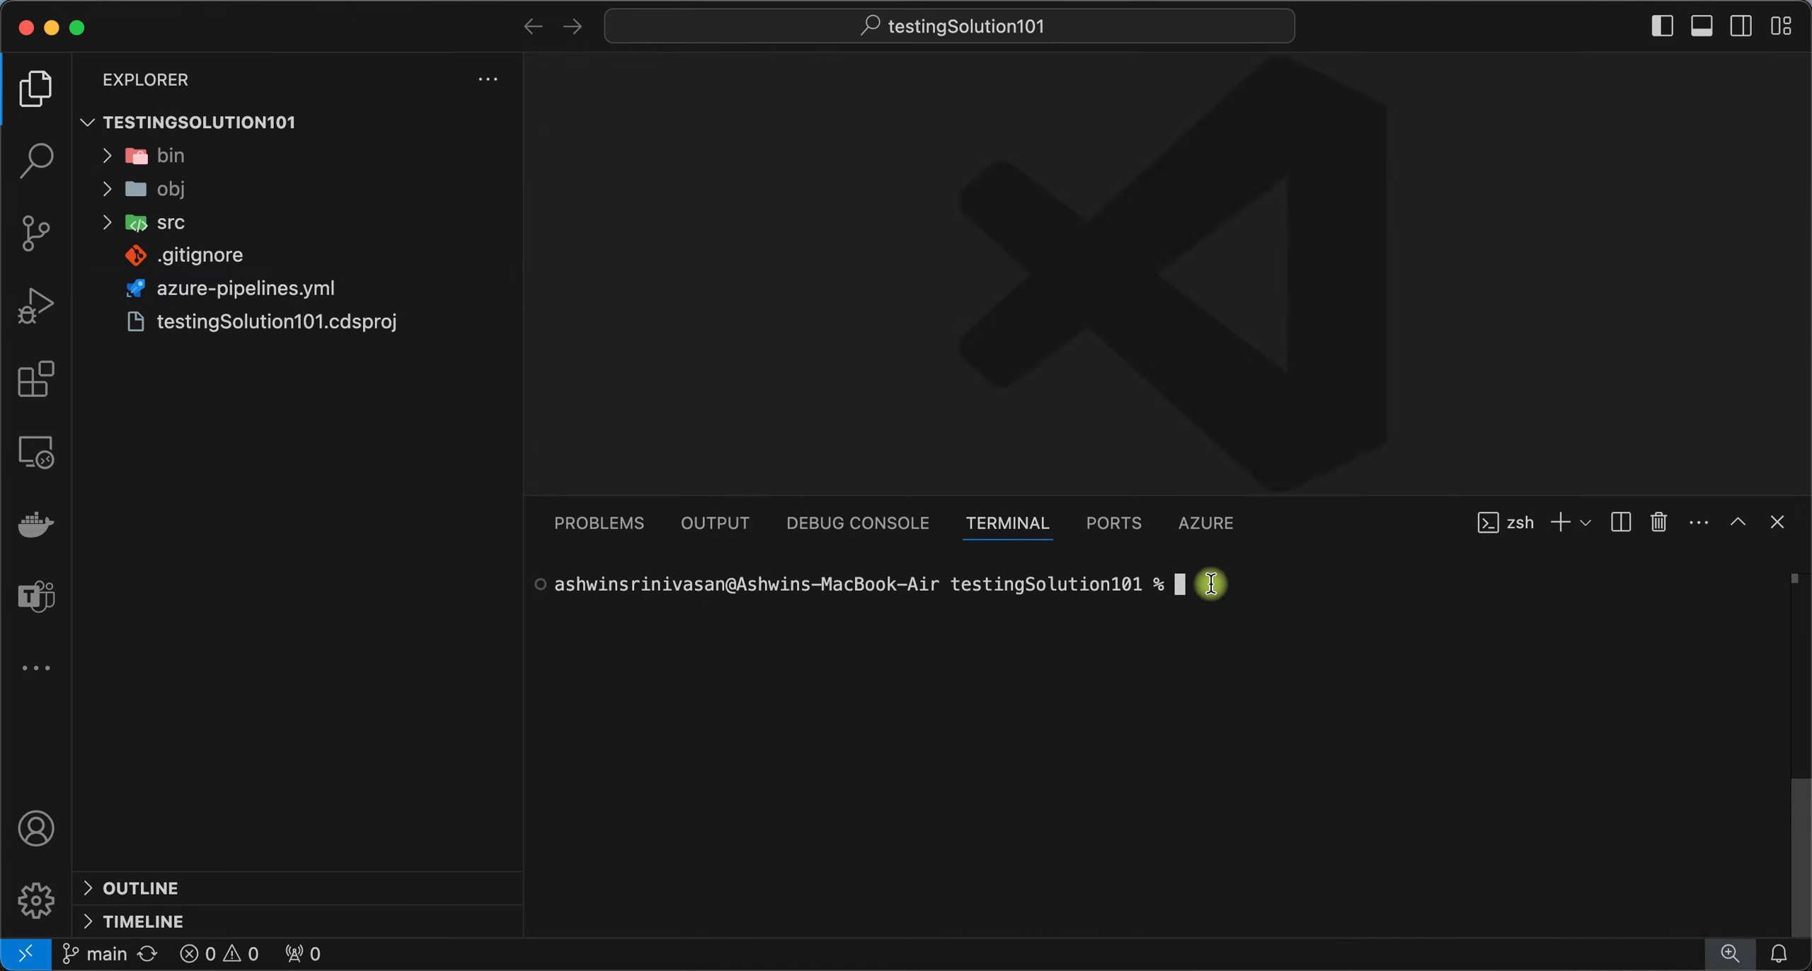
- Run pac solution sync to extract DevOpsTest and DevTable into src
{"action": "type", "text": "pac solution sync"}
{"action": "key", "text": "Return"}
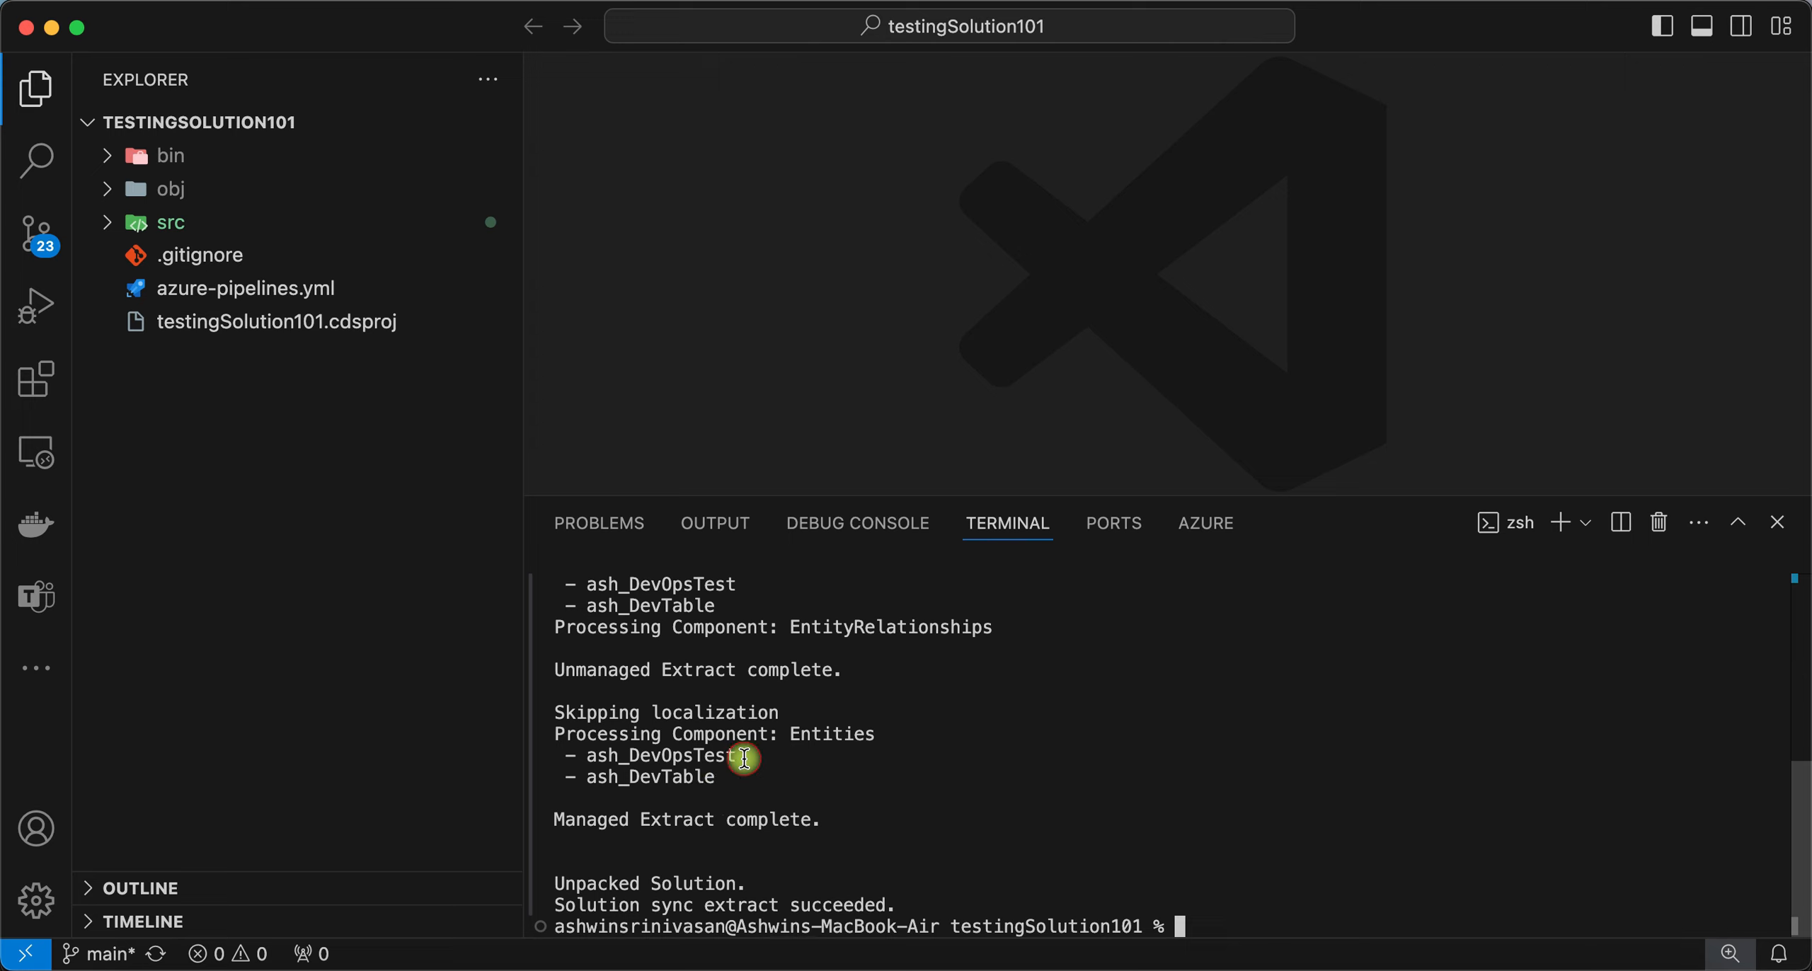
{"action": "left_click_drag", "start_coordinate": [744, 758], "coordinate": [623, 761]}
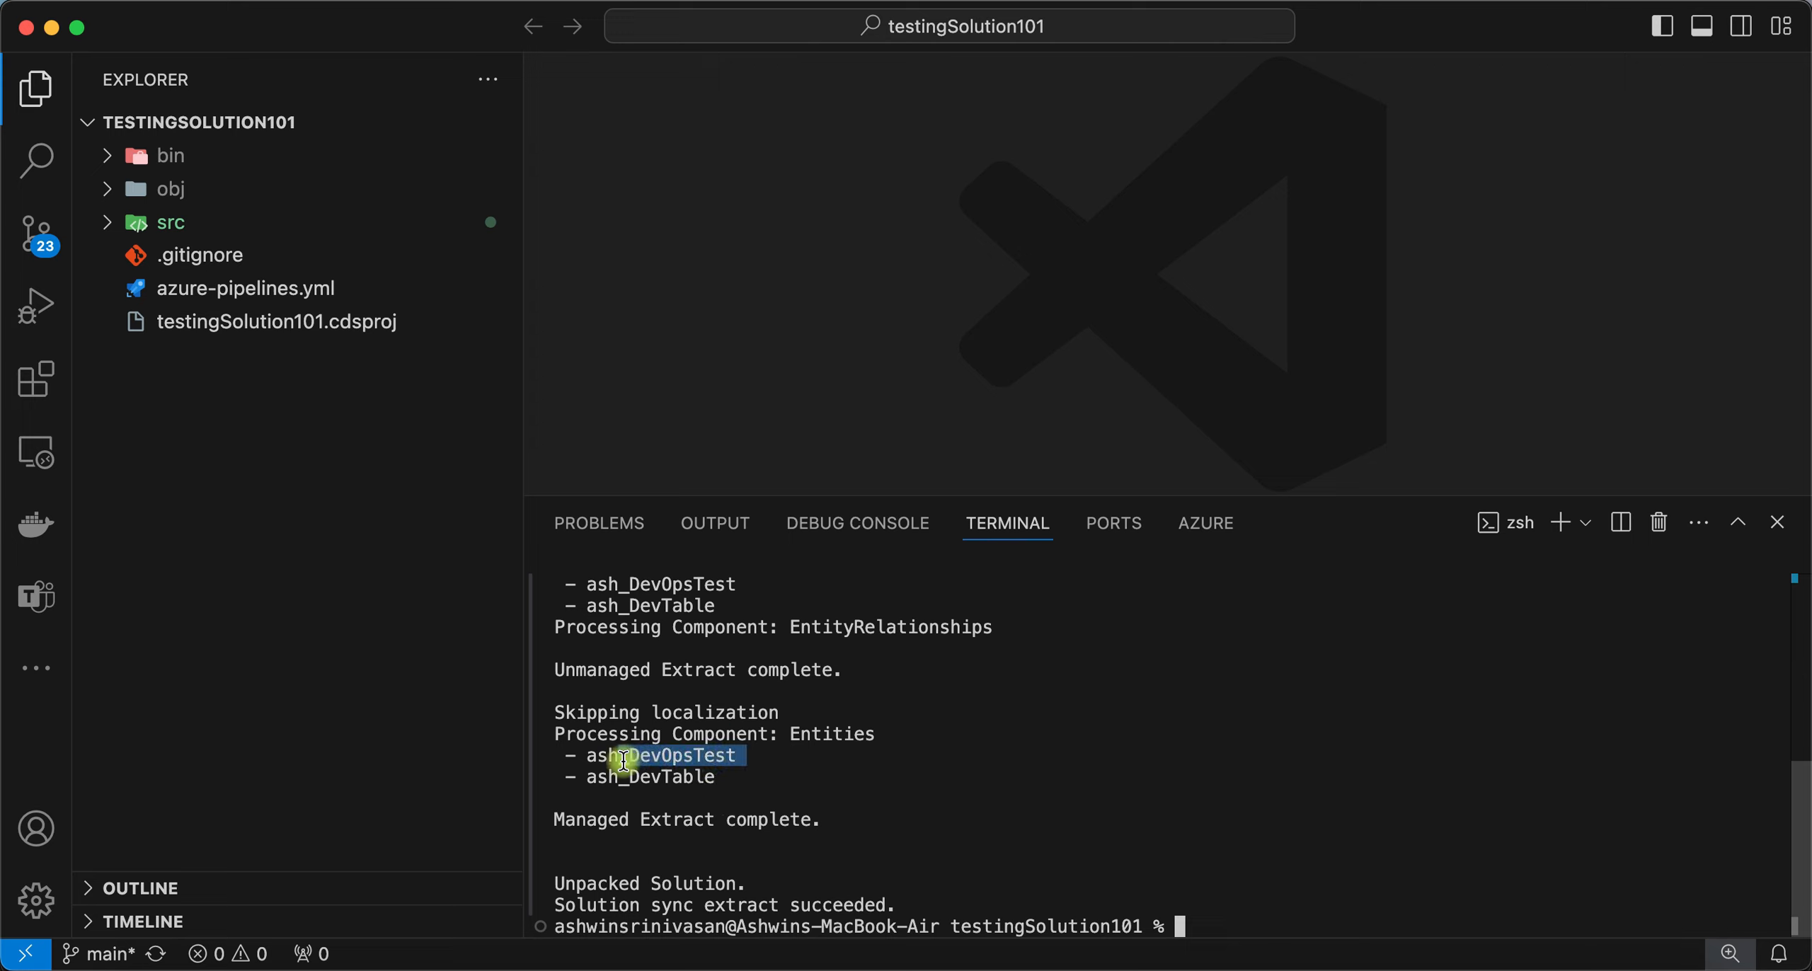
{"action": "left_click", "coordinate": [747, 778]}
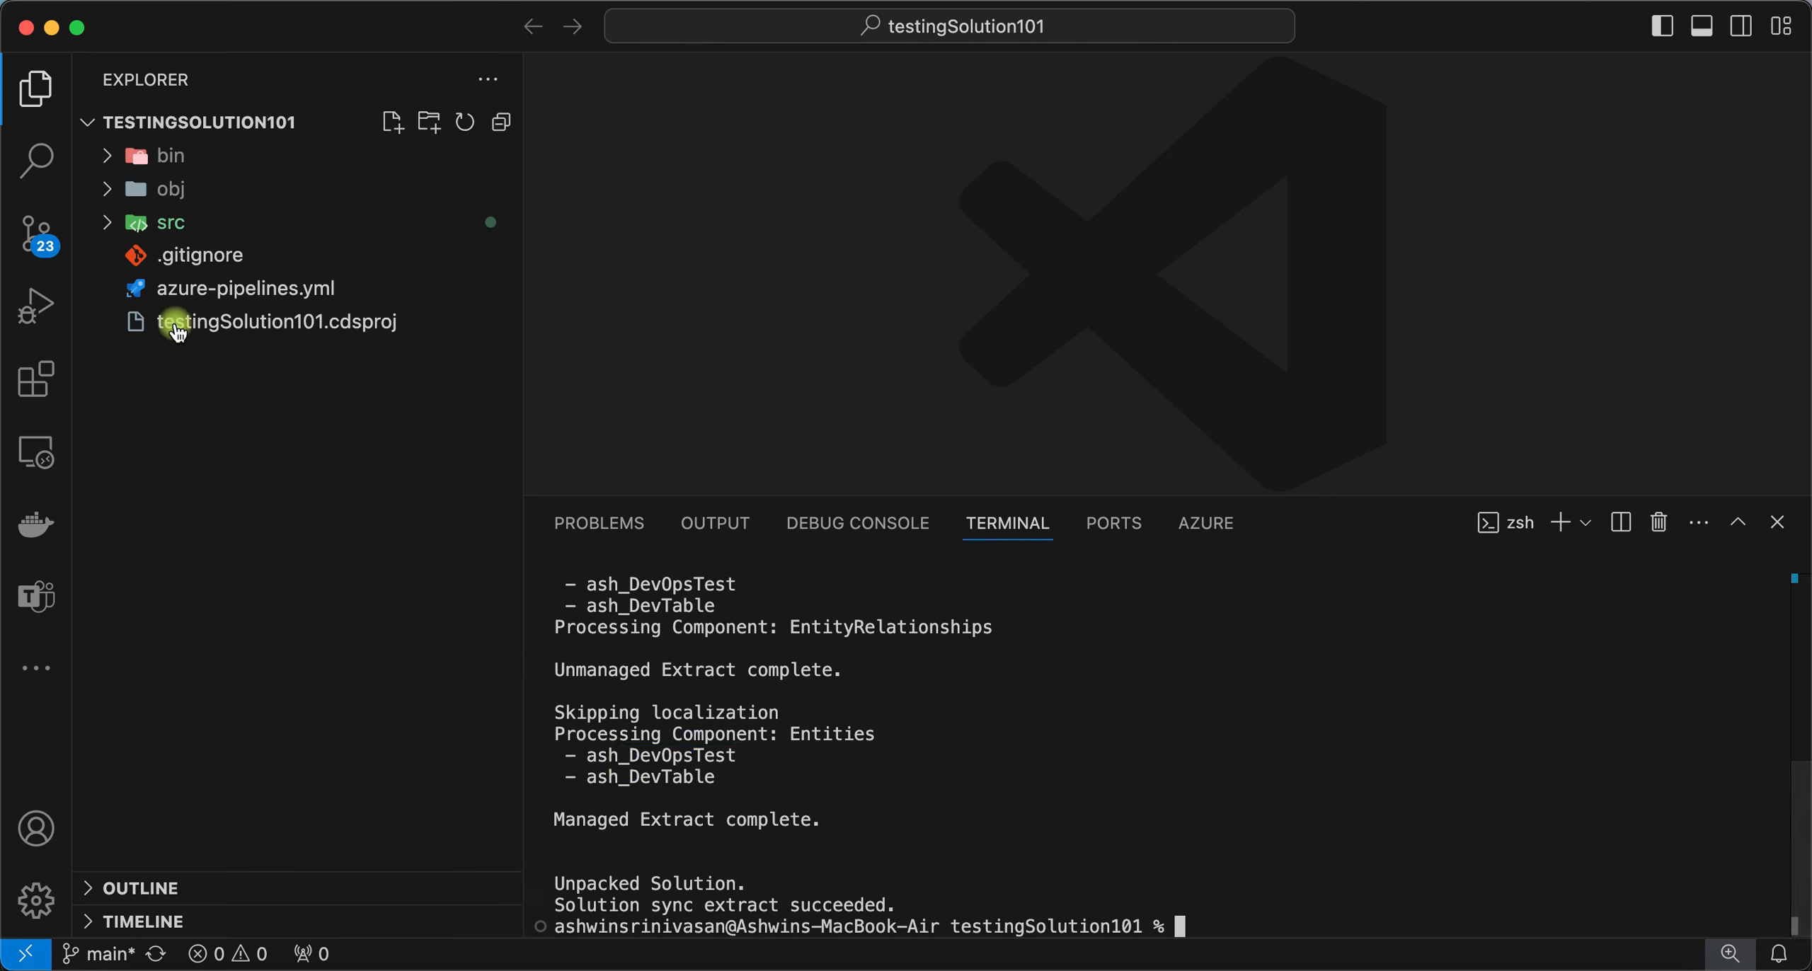
{"action": "left_click", "coordinate": [119, 234]}
{"action": "left_click", "coordinate": [118, 267]}
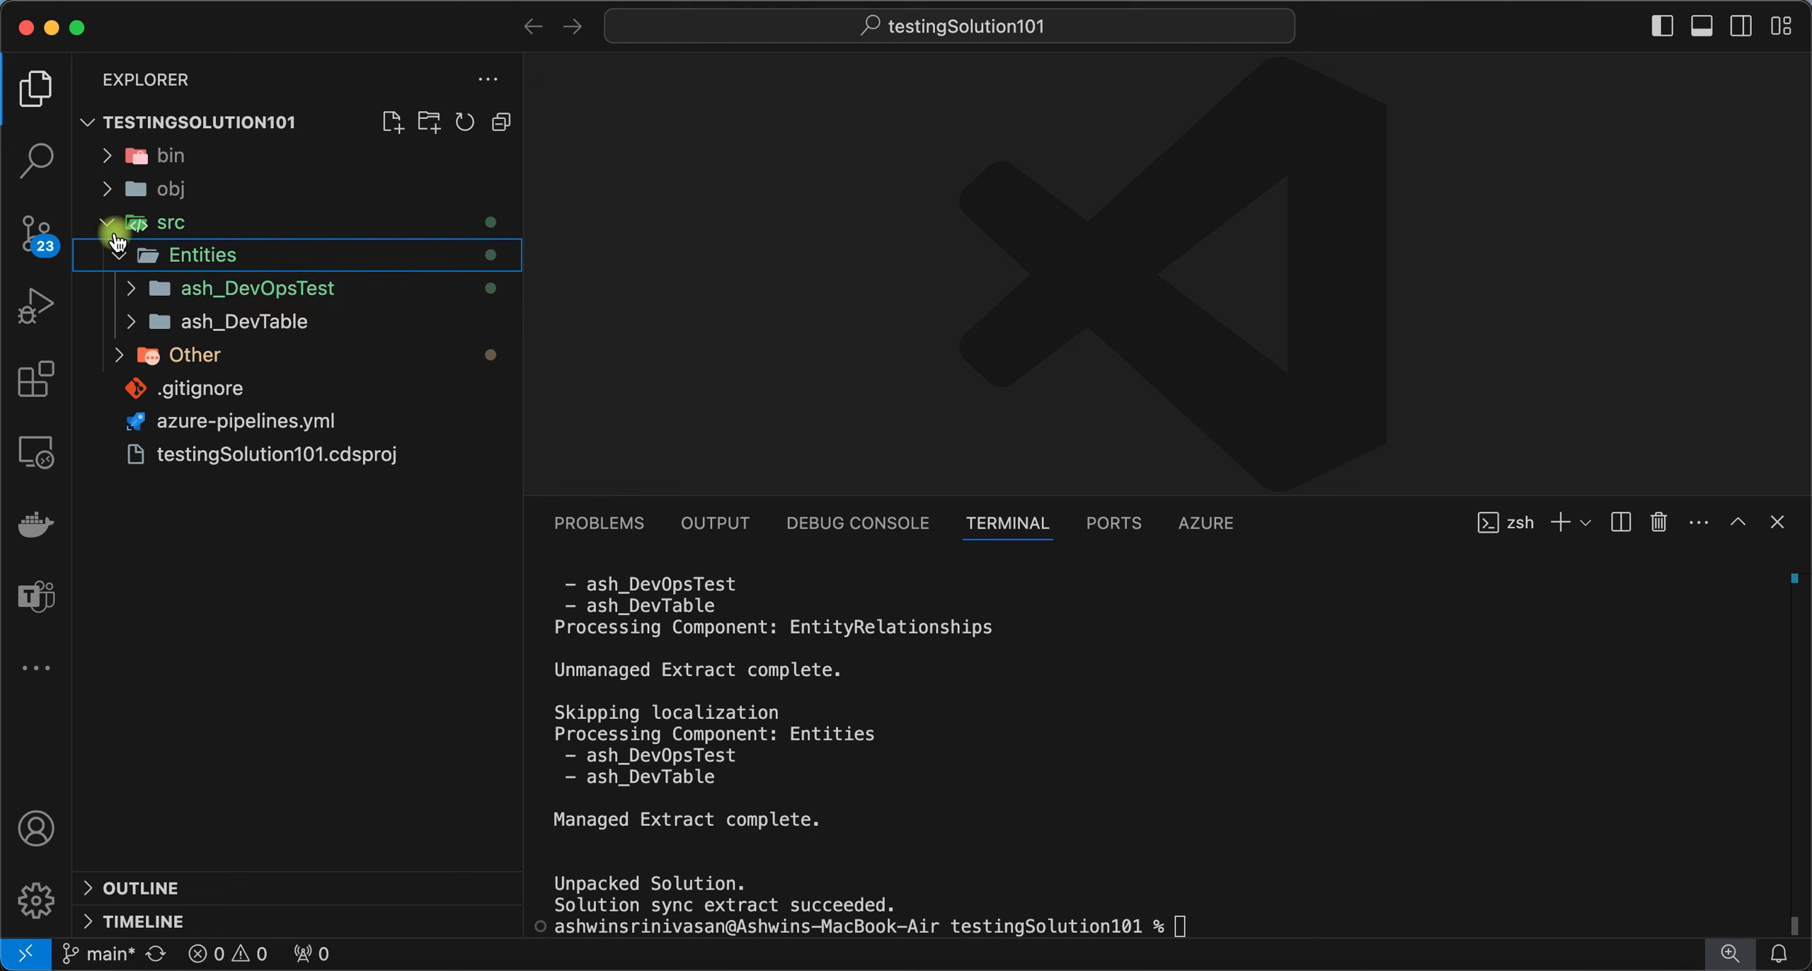
{"action": "left_click", "coordinate": [109, 230]}
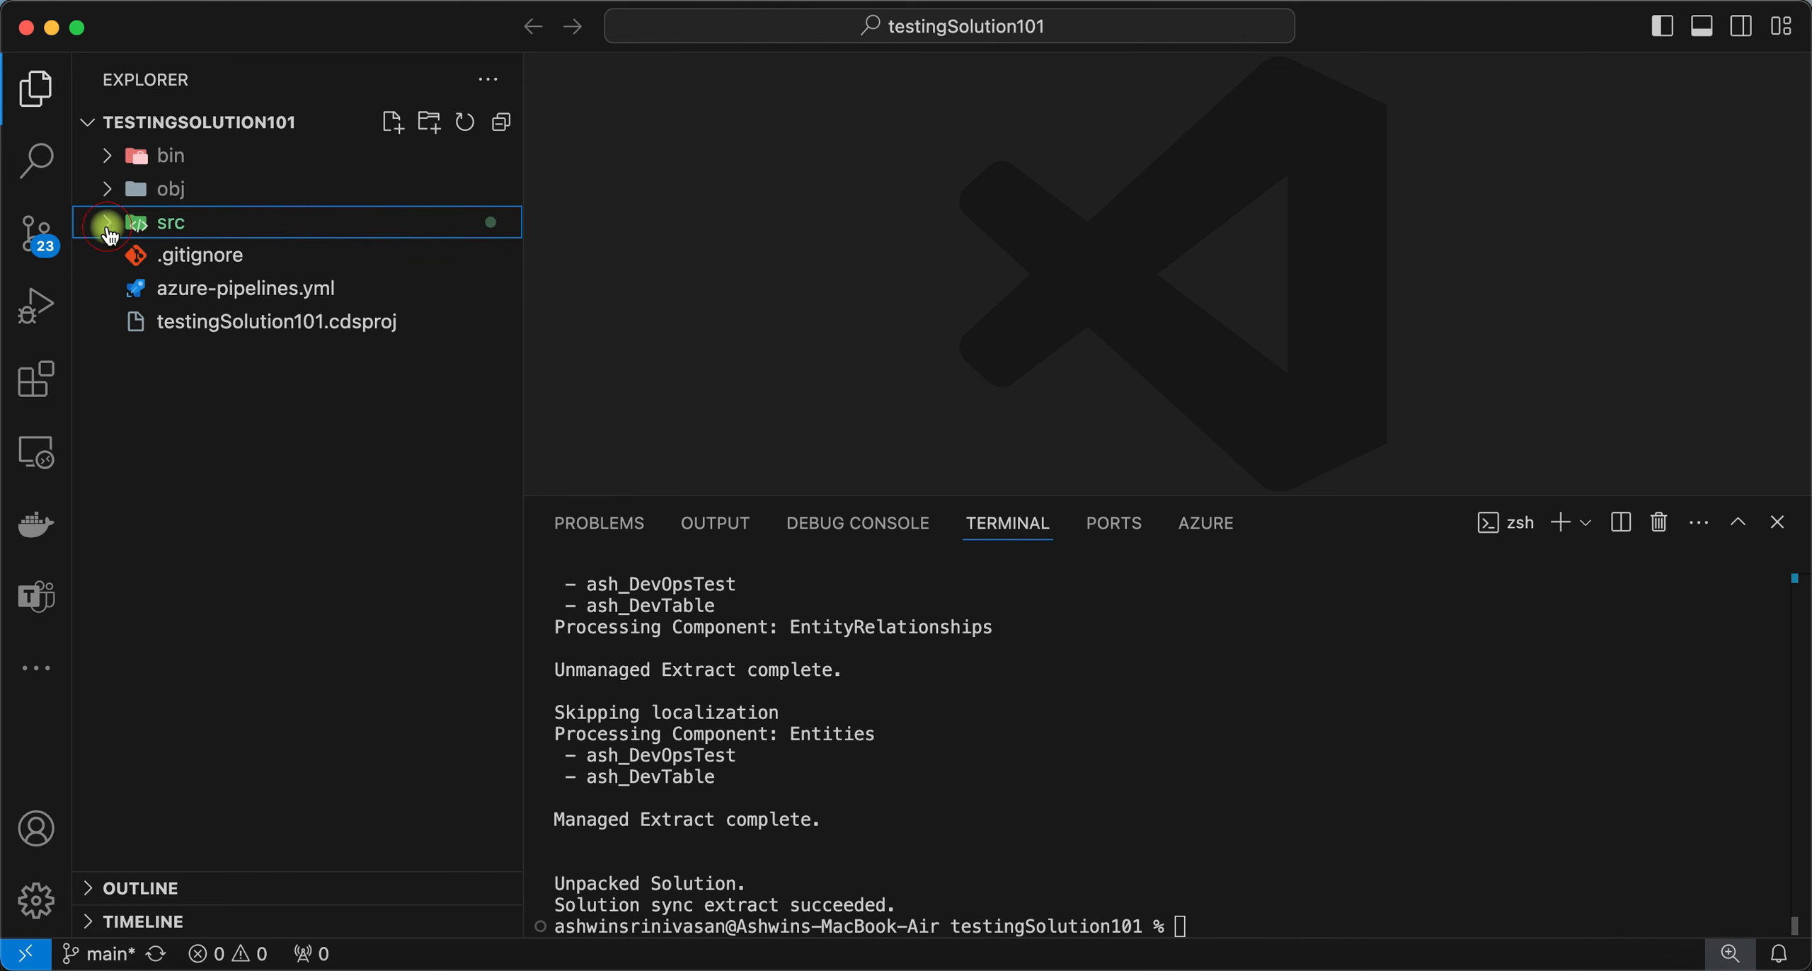
{"action": "left_click", "coordinate": [42, 248]}
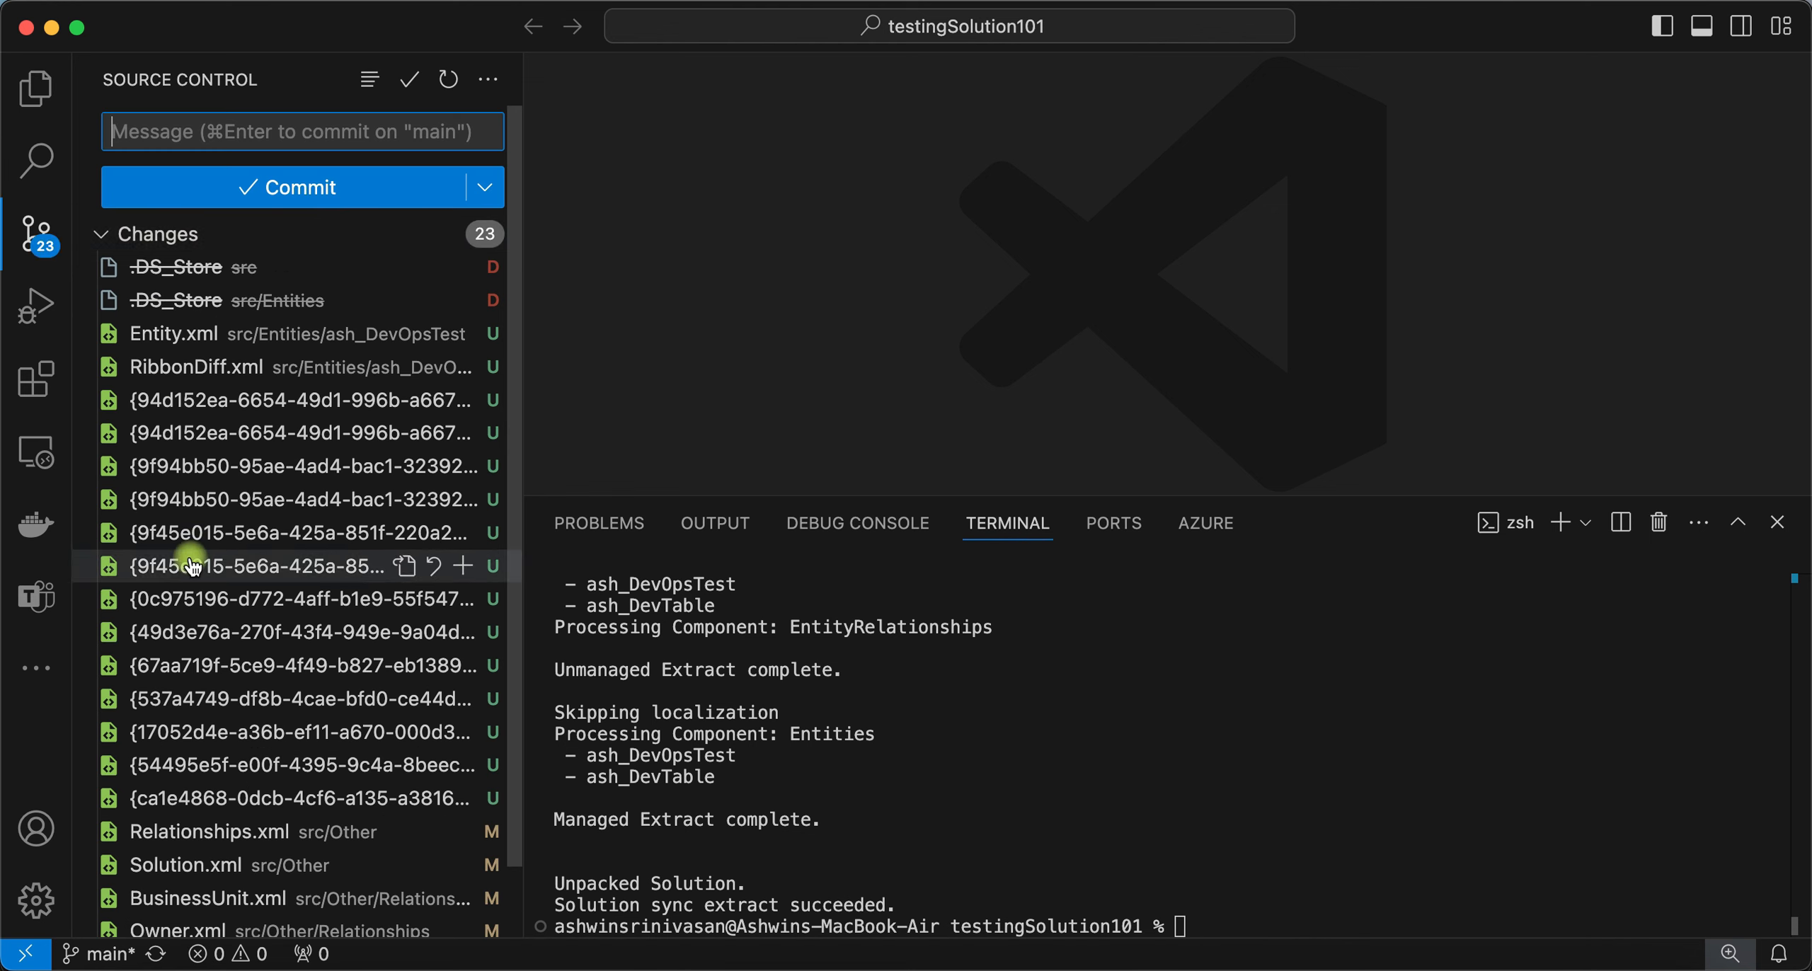
{"action": "scroll", "coordinate": [191, 566], "scroll_direction": "down", "scroll_amount": 2}
{"action": "scroll", "coordinate": [192, 566], "scroll_direction": "up", "scroll_amount": 2}
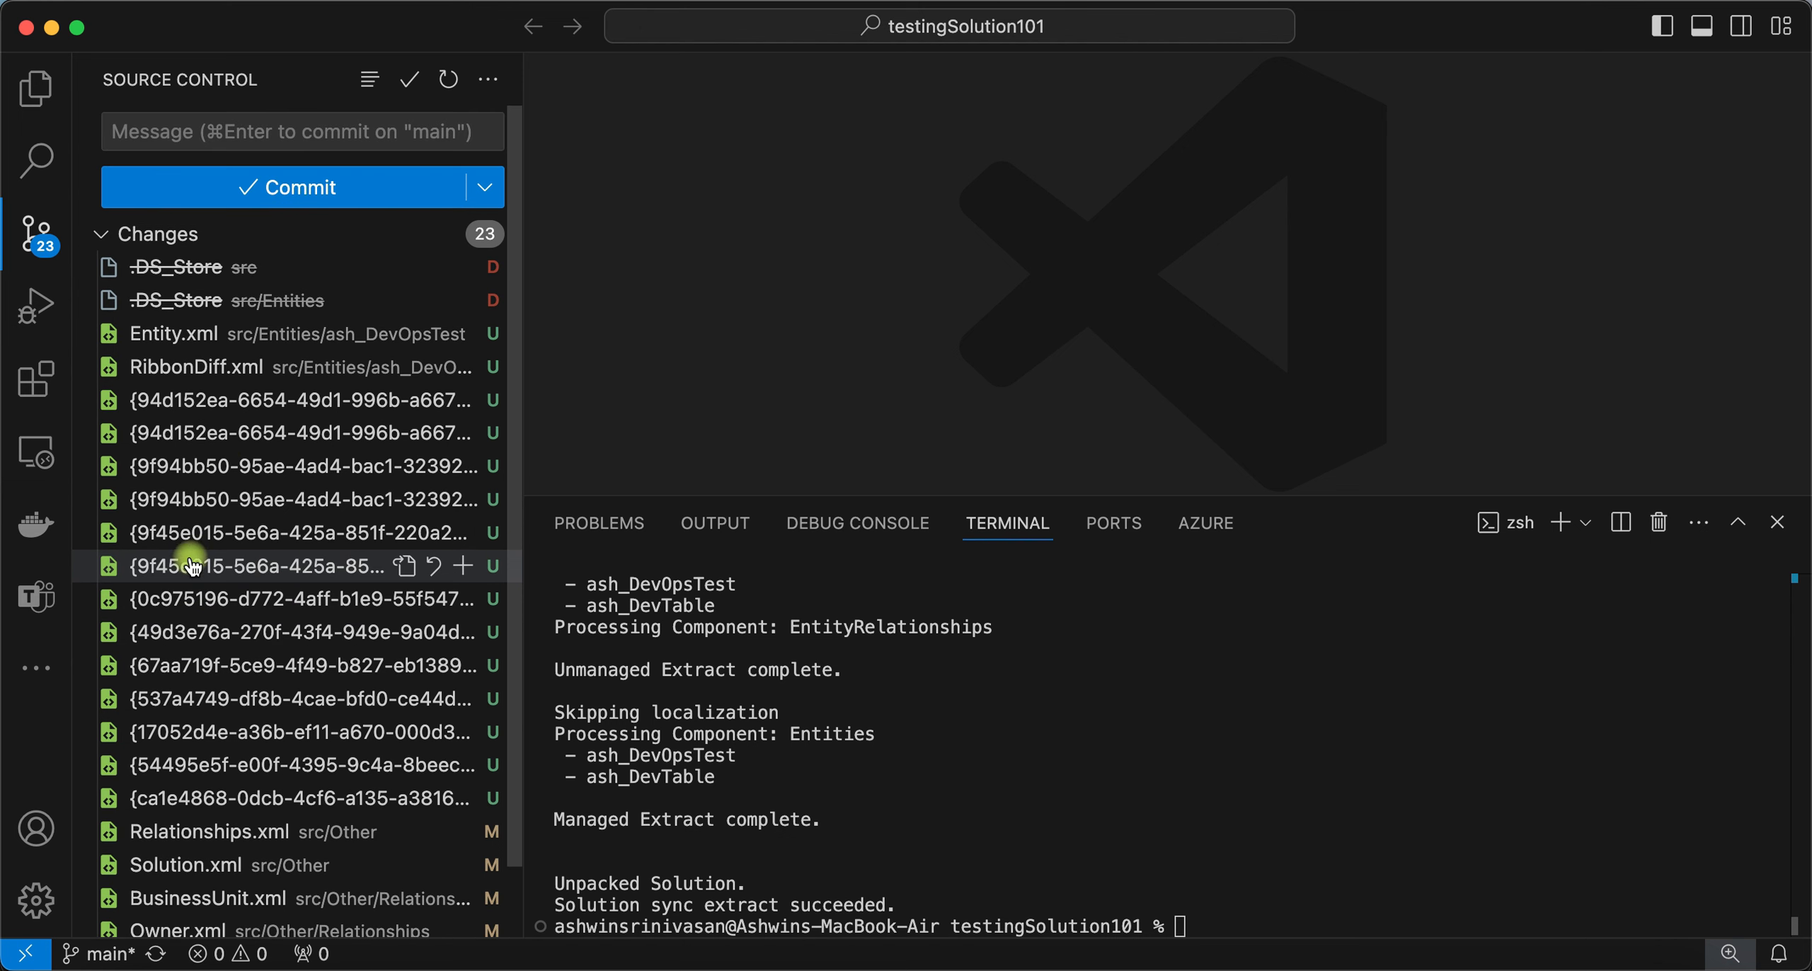
{"action": "left_click", "coordinate": [36, 88]}
{"action": "left_click", "coordinate": [1267, 919]}
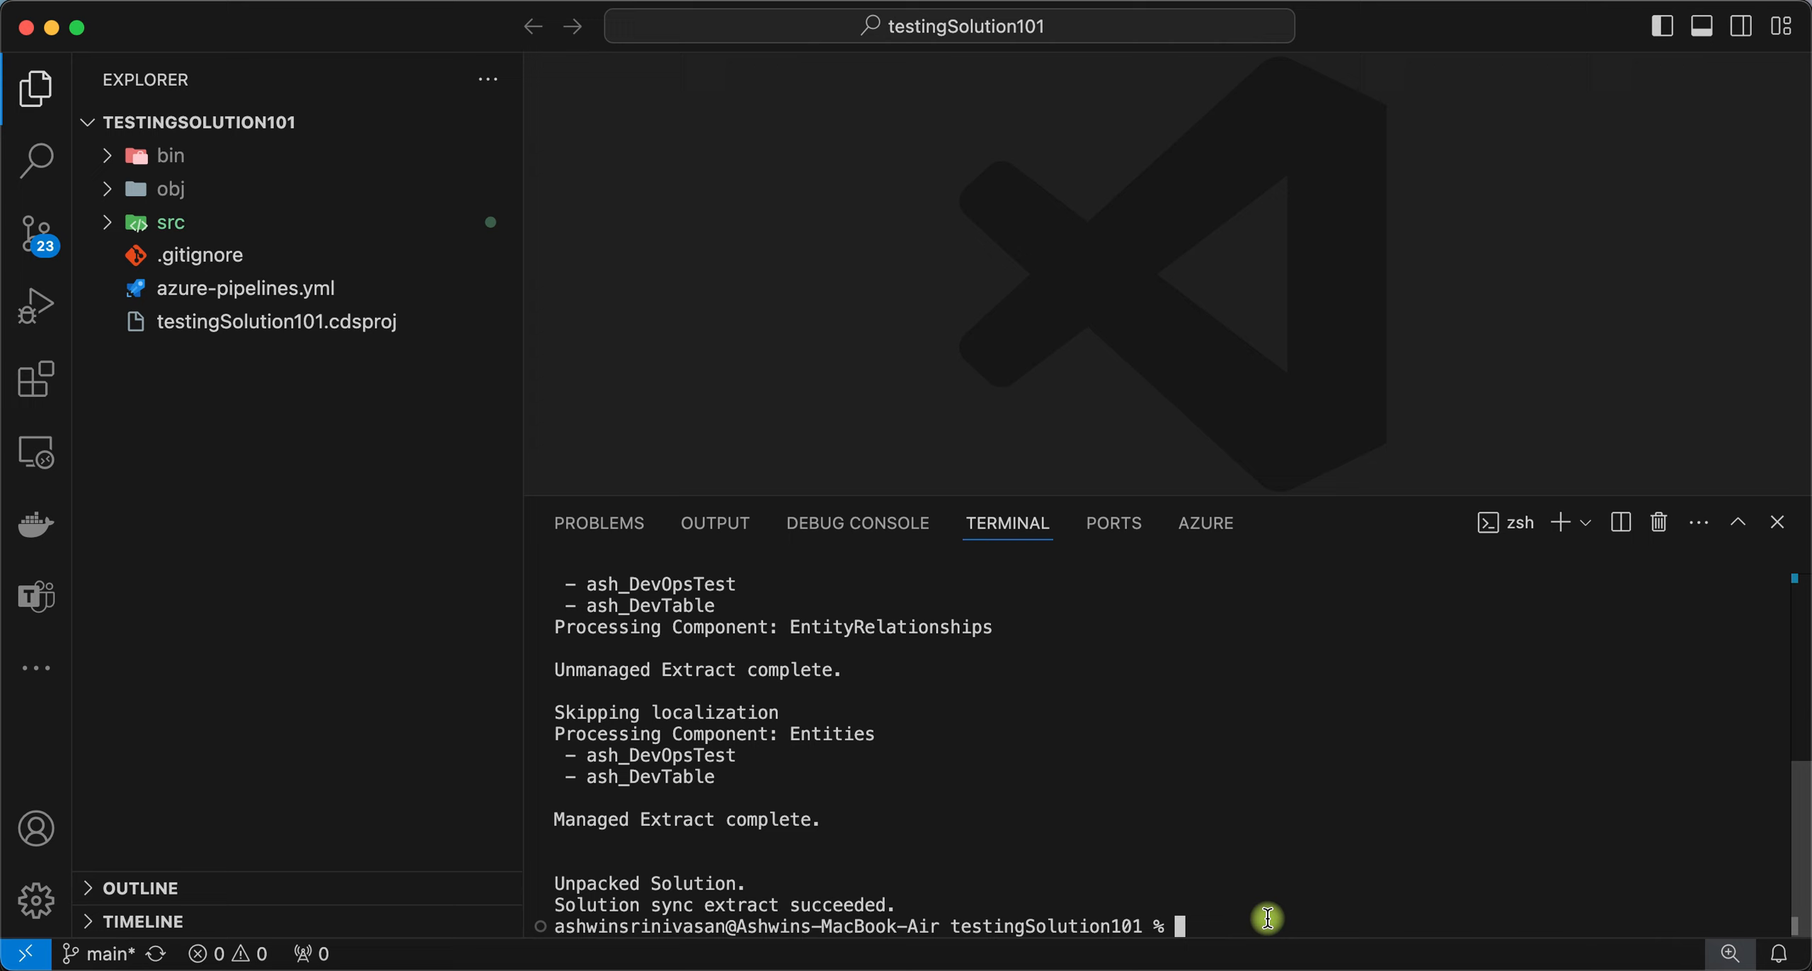
{"action": "type", "text": "git "}
{"action": "type", "text": "add -"}
{"action": "type", "text": "-a"}
- Stage all changes with git add --all and commit them as "second commit"
{"action": "type", "text": "-all"}
{"action": "key", "text": "Return"}
{"action": "type", "text": "git commi"}
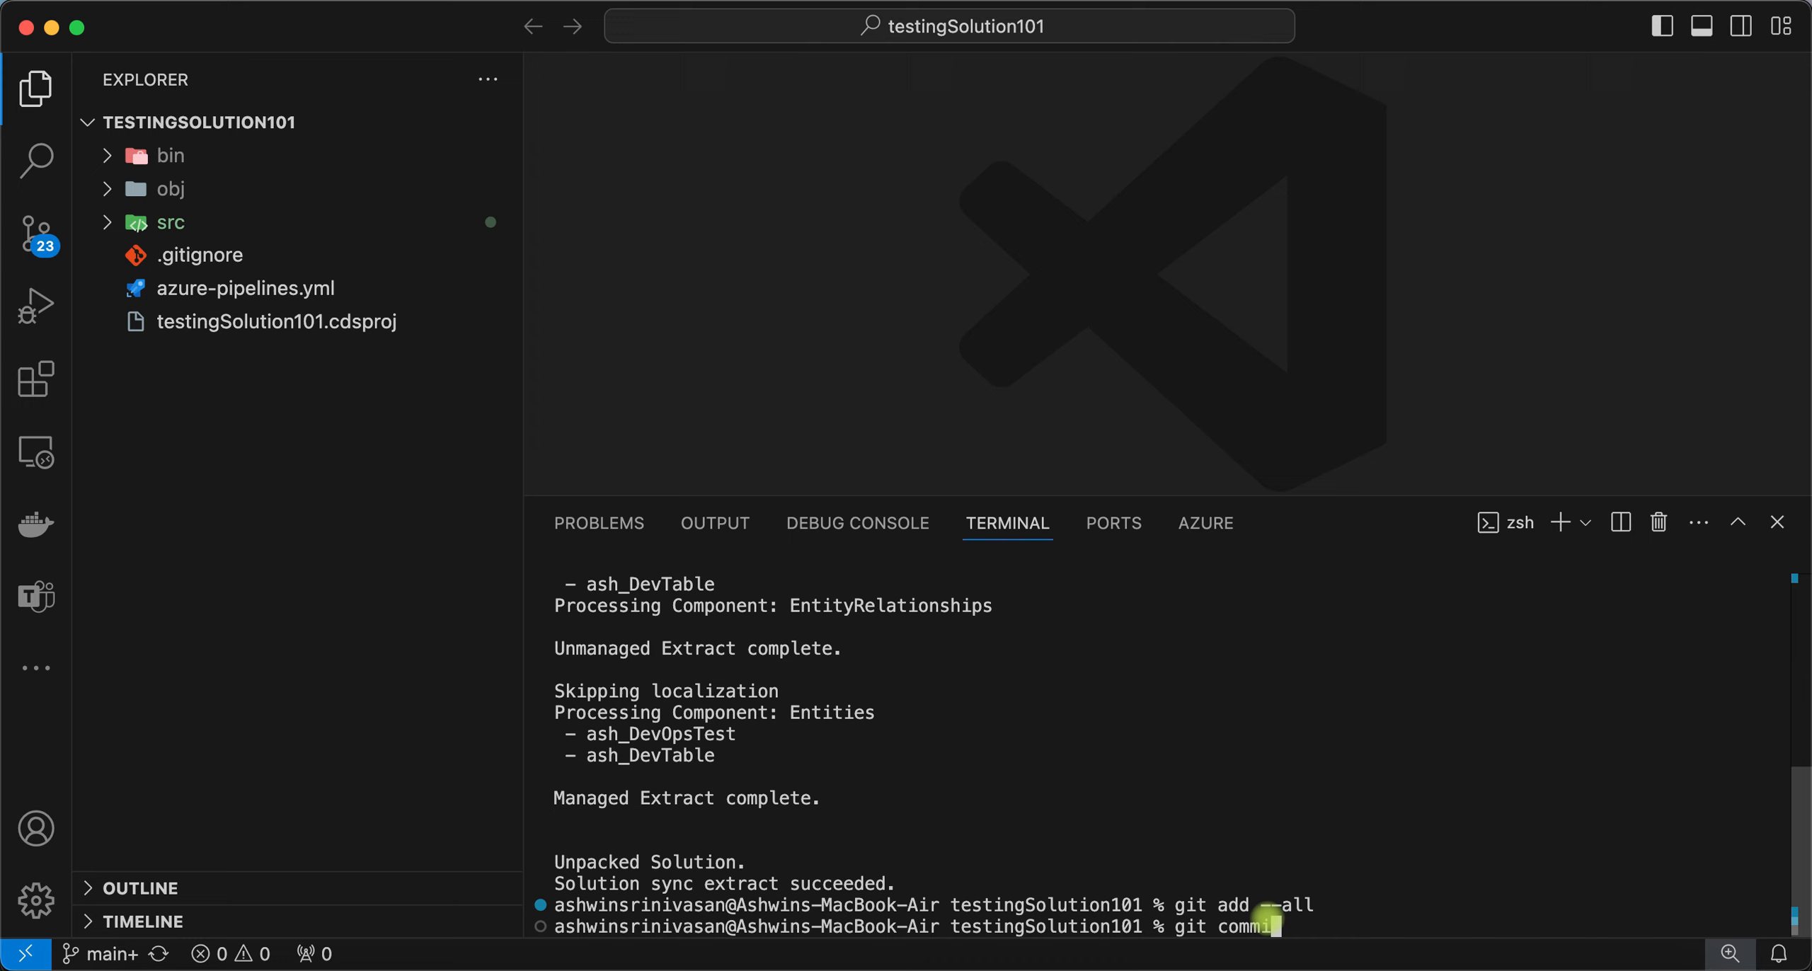
{"action": "type", "text": "t -m \"secodn"}
{"action": "key", "text": "BackSpace"}
{"action": "key", "text": "BackSpace"}
{"action": "type", "text": "nd commit\""}
{"action": "key", "text": "Return"}
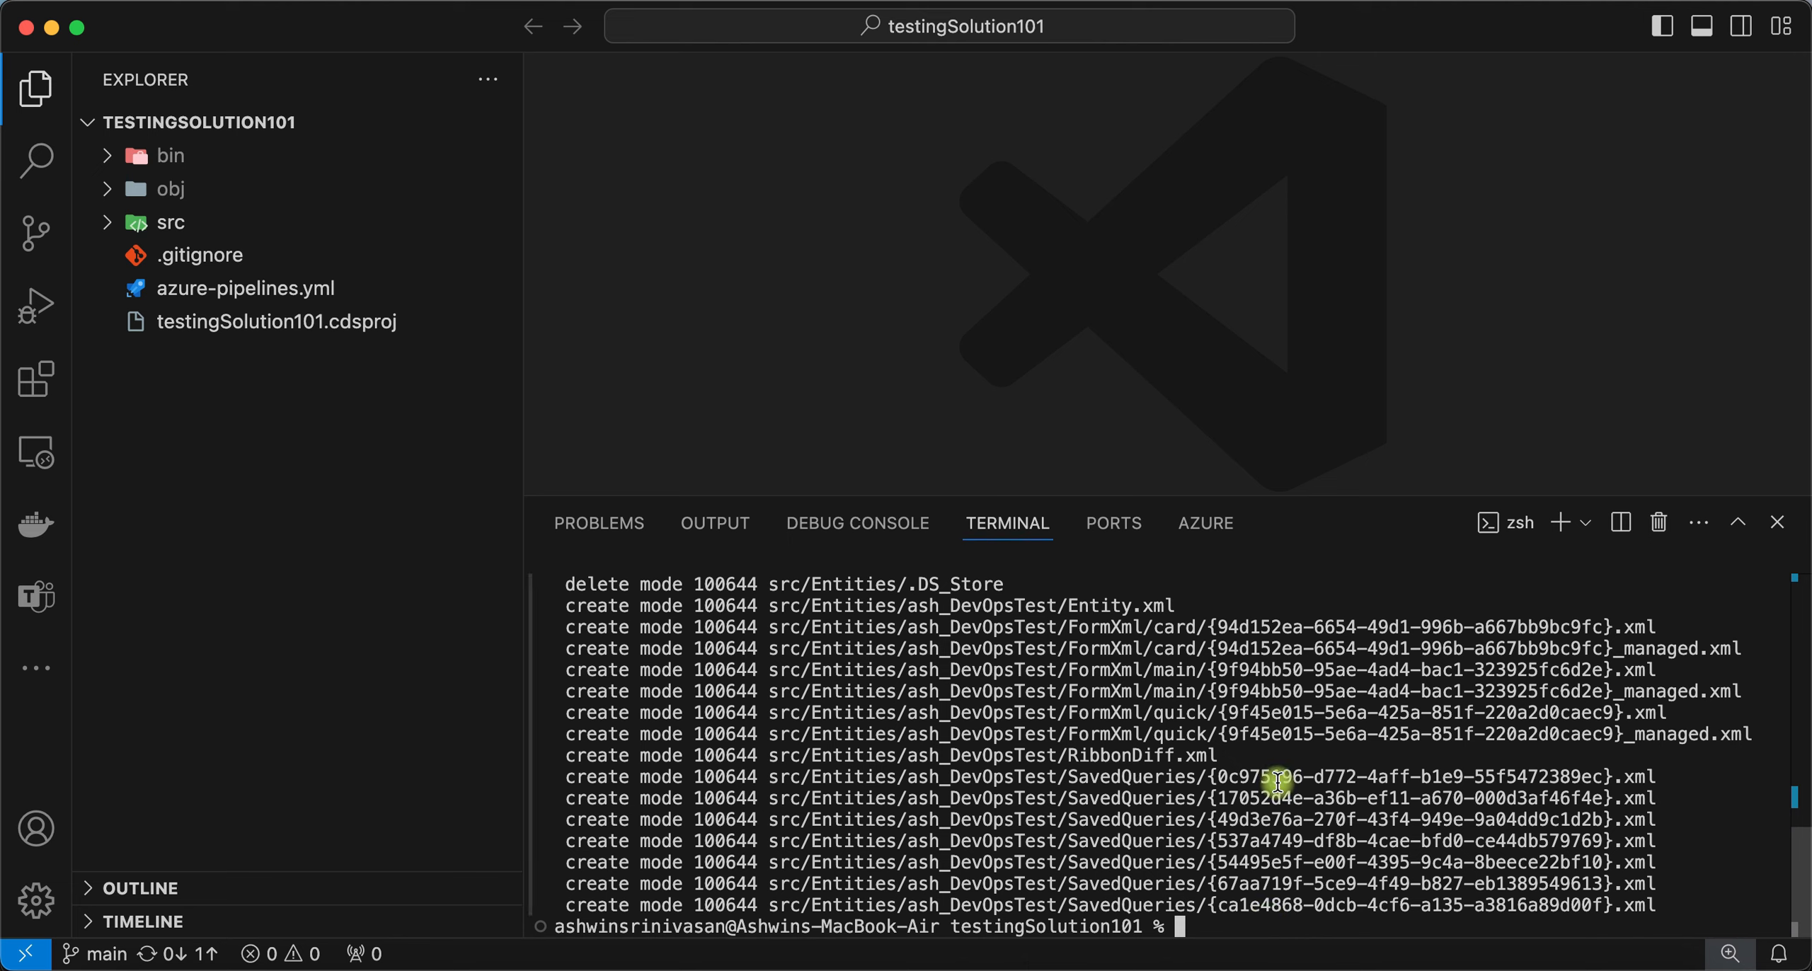
- Bring up the Azure DevOps Pipelines list in Chrome
{"action": "key", "text": "super+Tab"}
{"action": "key", "text": "super+Tab"}
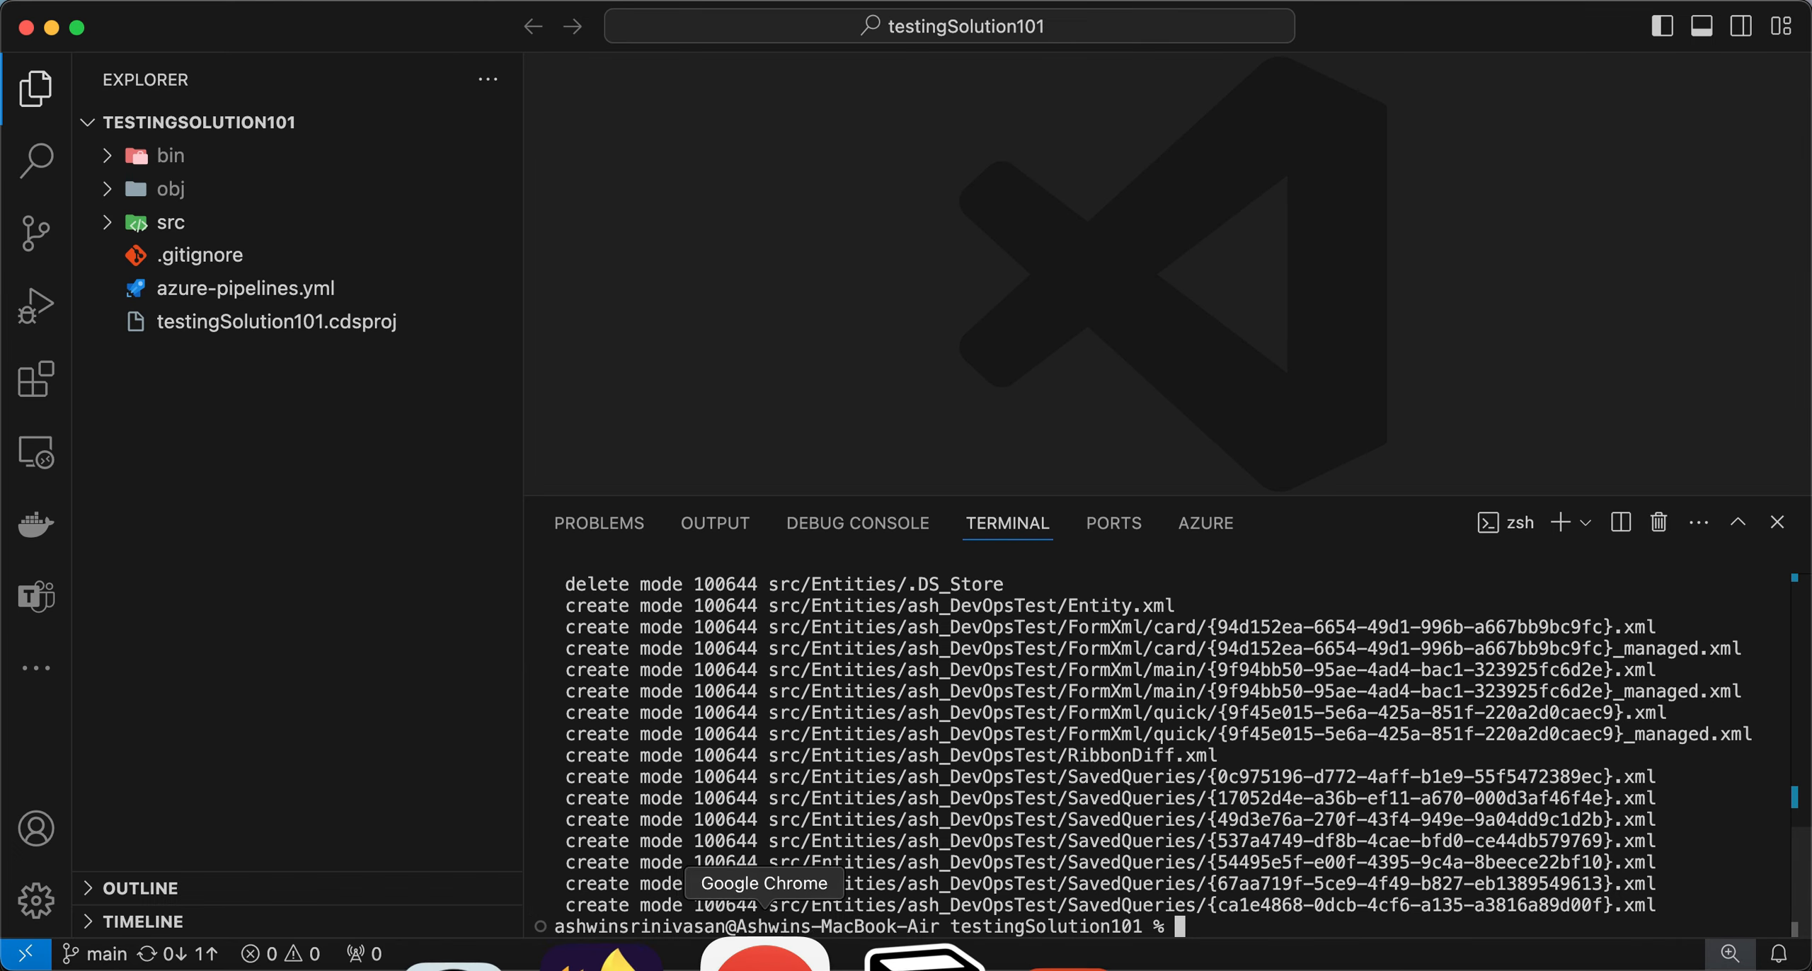
{"action": "left_click", "coordinate": [778, 955]}
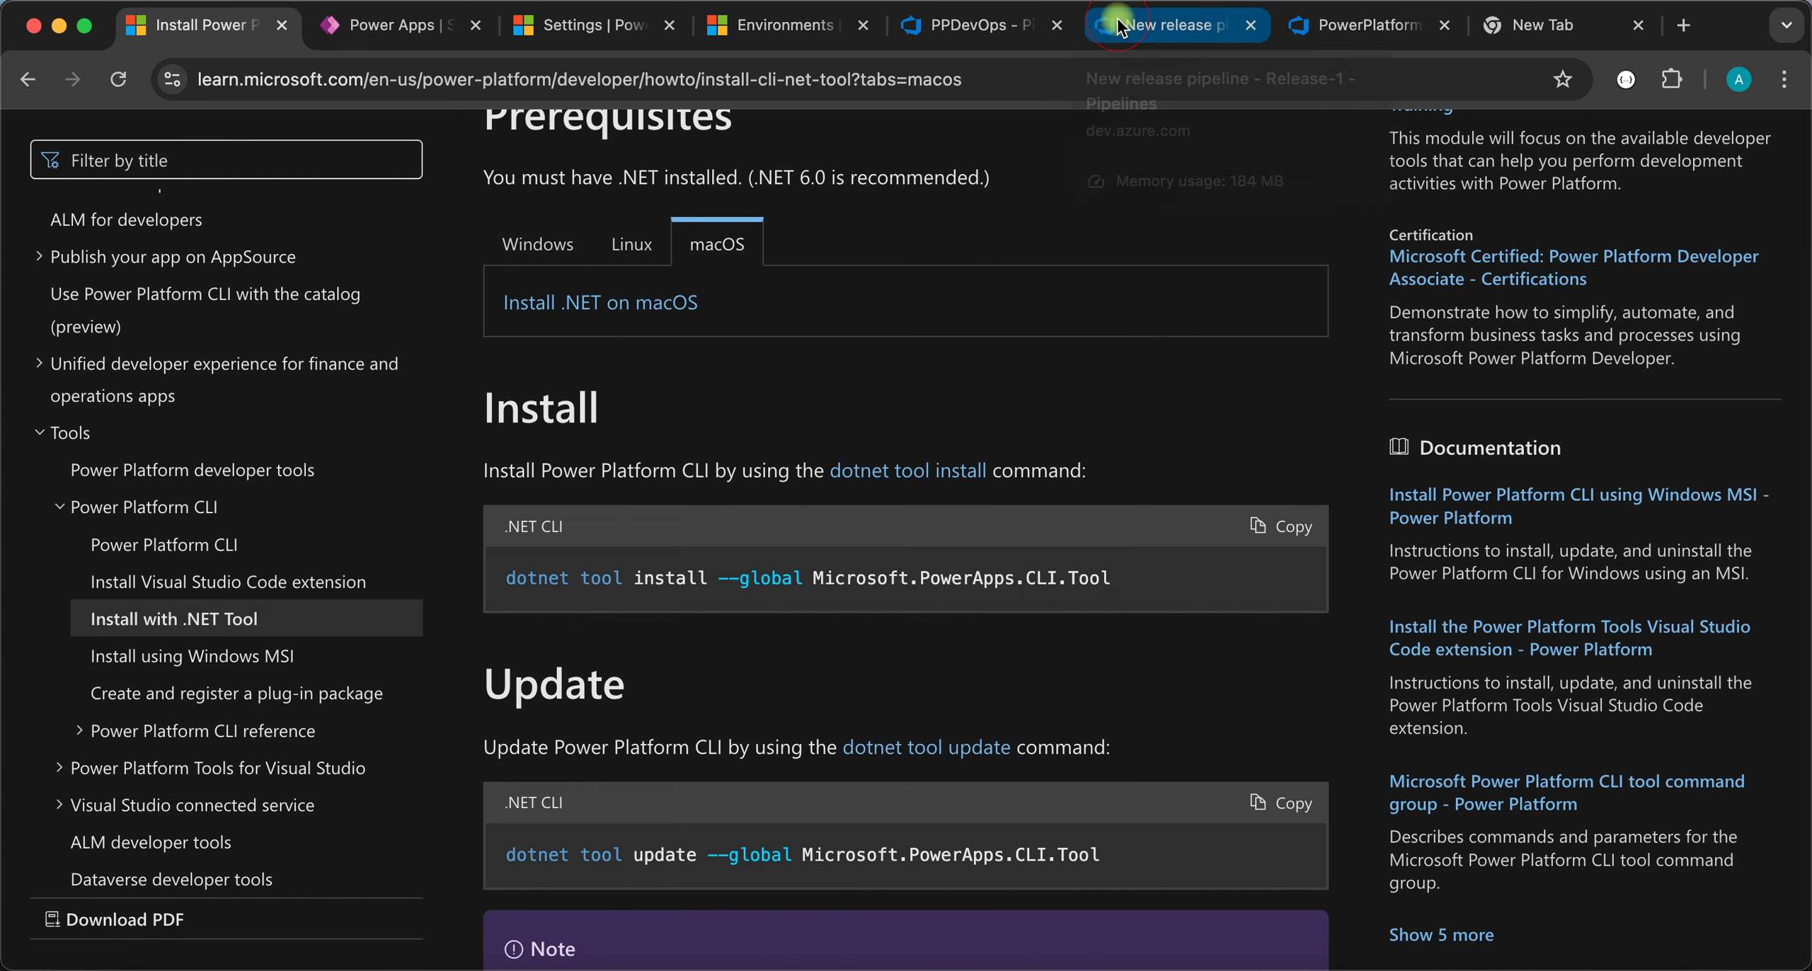
{"action": "left_click", "coordinate": [1140, 27]}
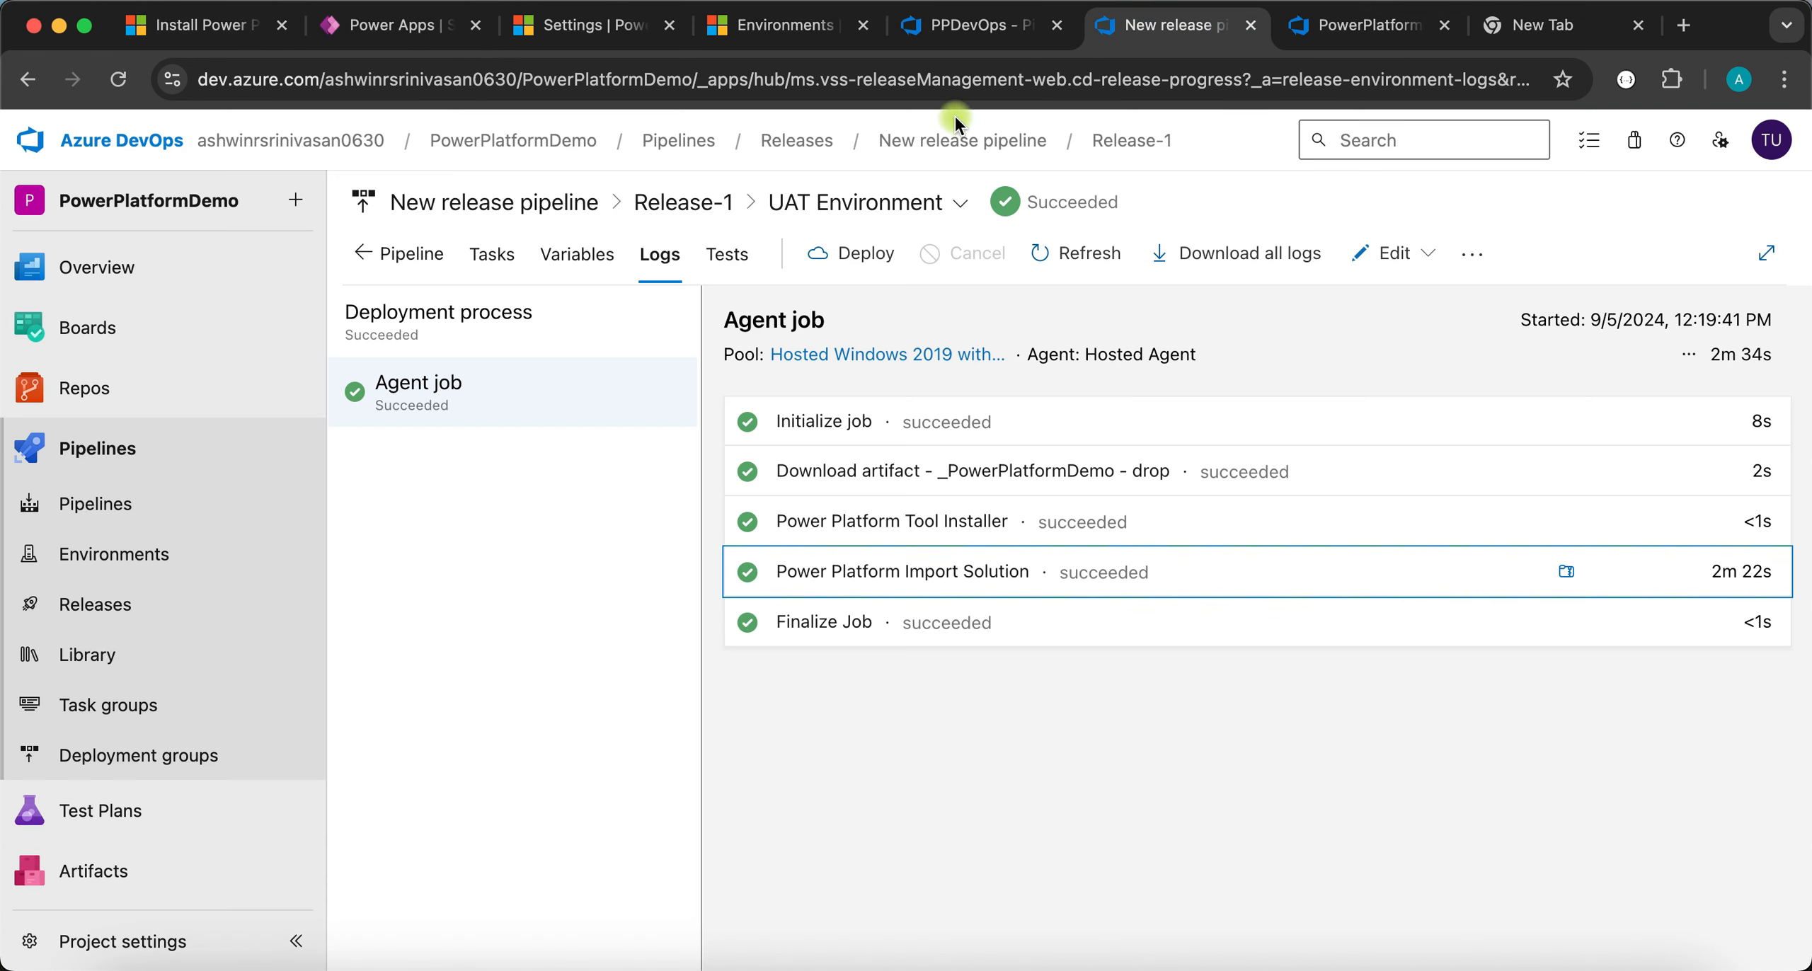
{"action": "left_click", "coordinate": [99, 451]}
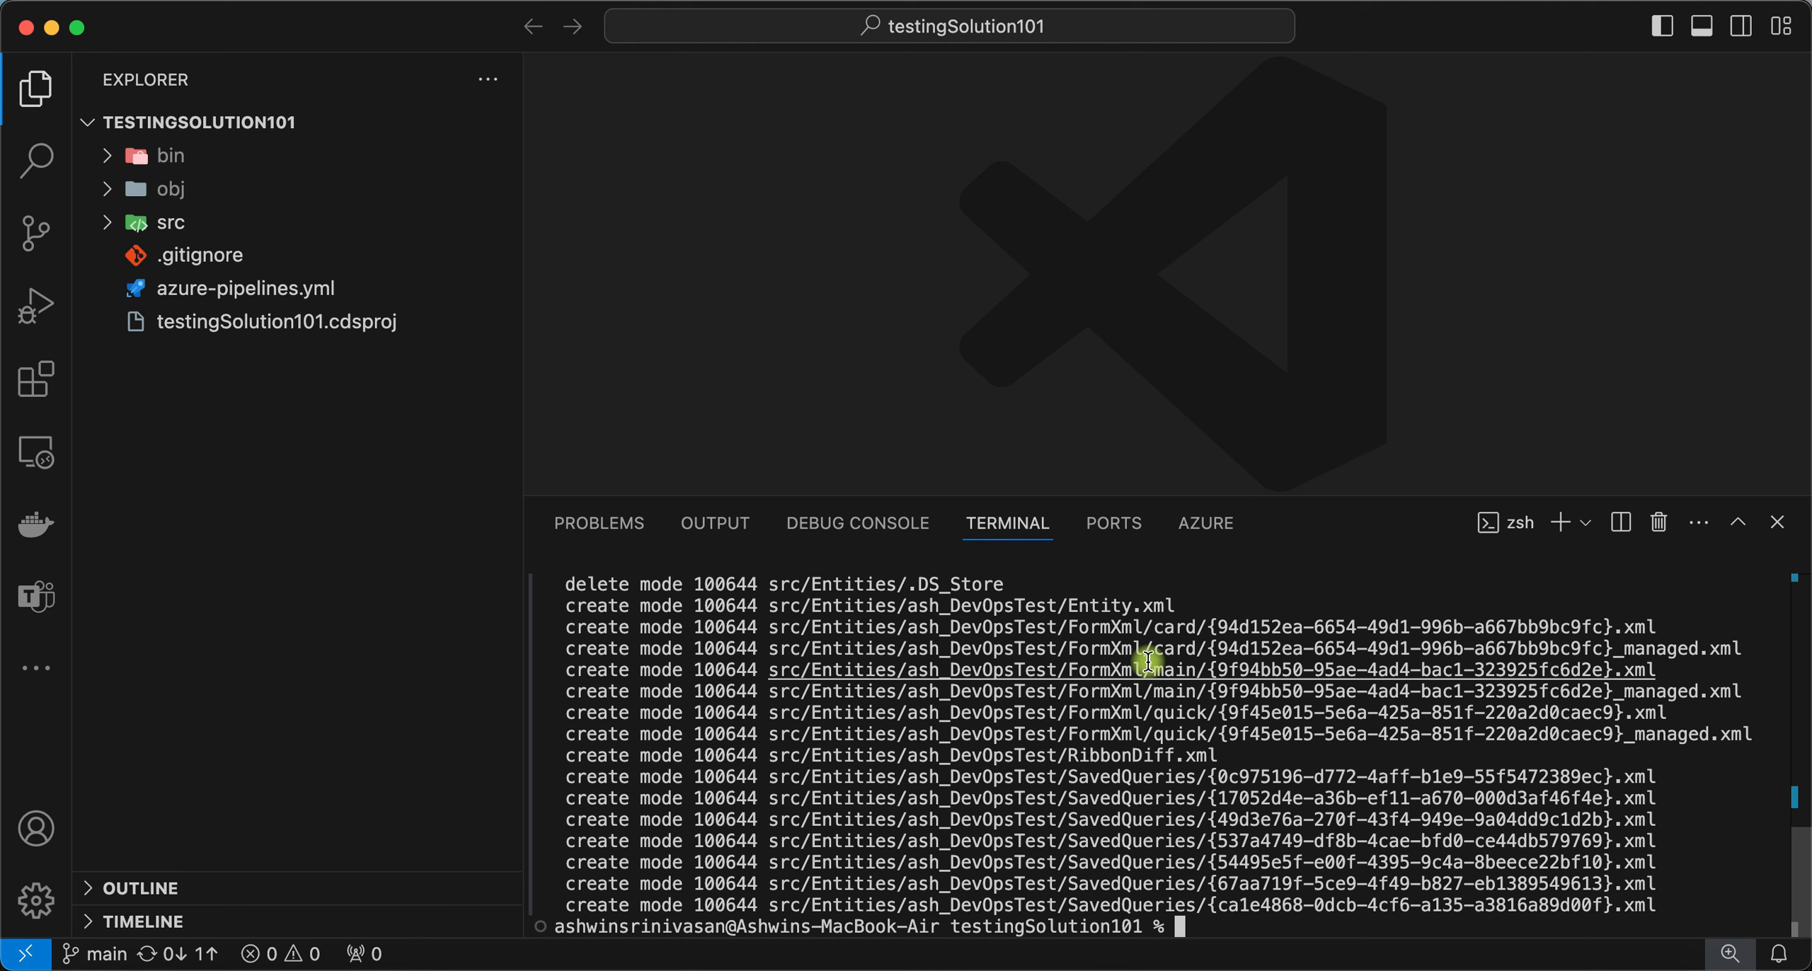
- Push the commit to main with git push and check the triggered pipeline run
{"action": "type", "text": "git commit -m \"second commit\""}
{"action": "key", "text": "Up"}
{"action": "key", "text": "BackSpace"}
{"action": "key", "text": "BackSpace"}
{"action": "key", "text": "BackSpace"}
{"action": "key", "text": "BackSpace"}
{"action": "key", "text": "BackSpace"}
{"action": "key", "text": "BackSpace"}
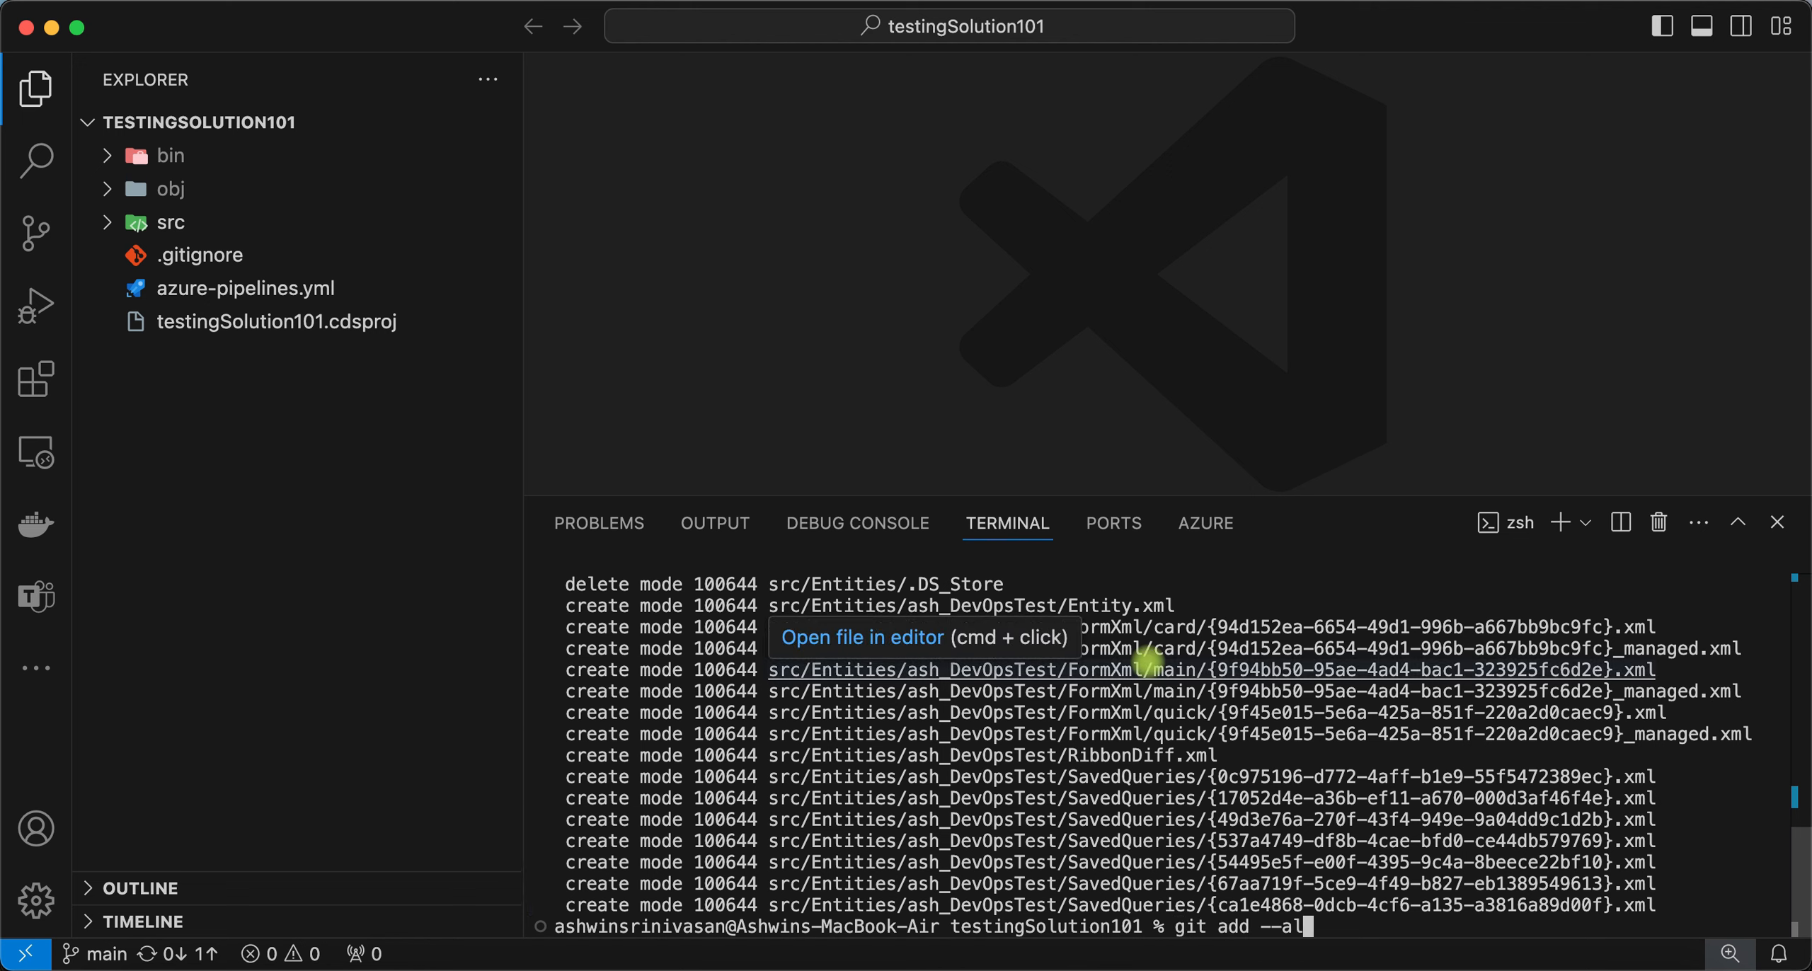
{"action": "key", "text": "BackSpace"}
{"action": "key", "text": "BackSpace"}
{"action": "key", "text": "BackSpace"}
{"action": "type", "text": "push"}
{"action": "key", "text": "Return"}
{"action": "key", "text": "super+Tab"}
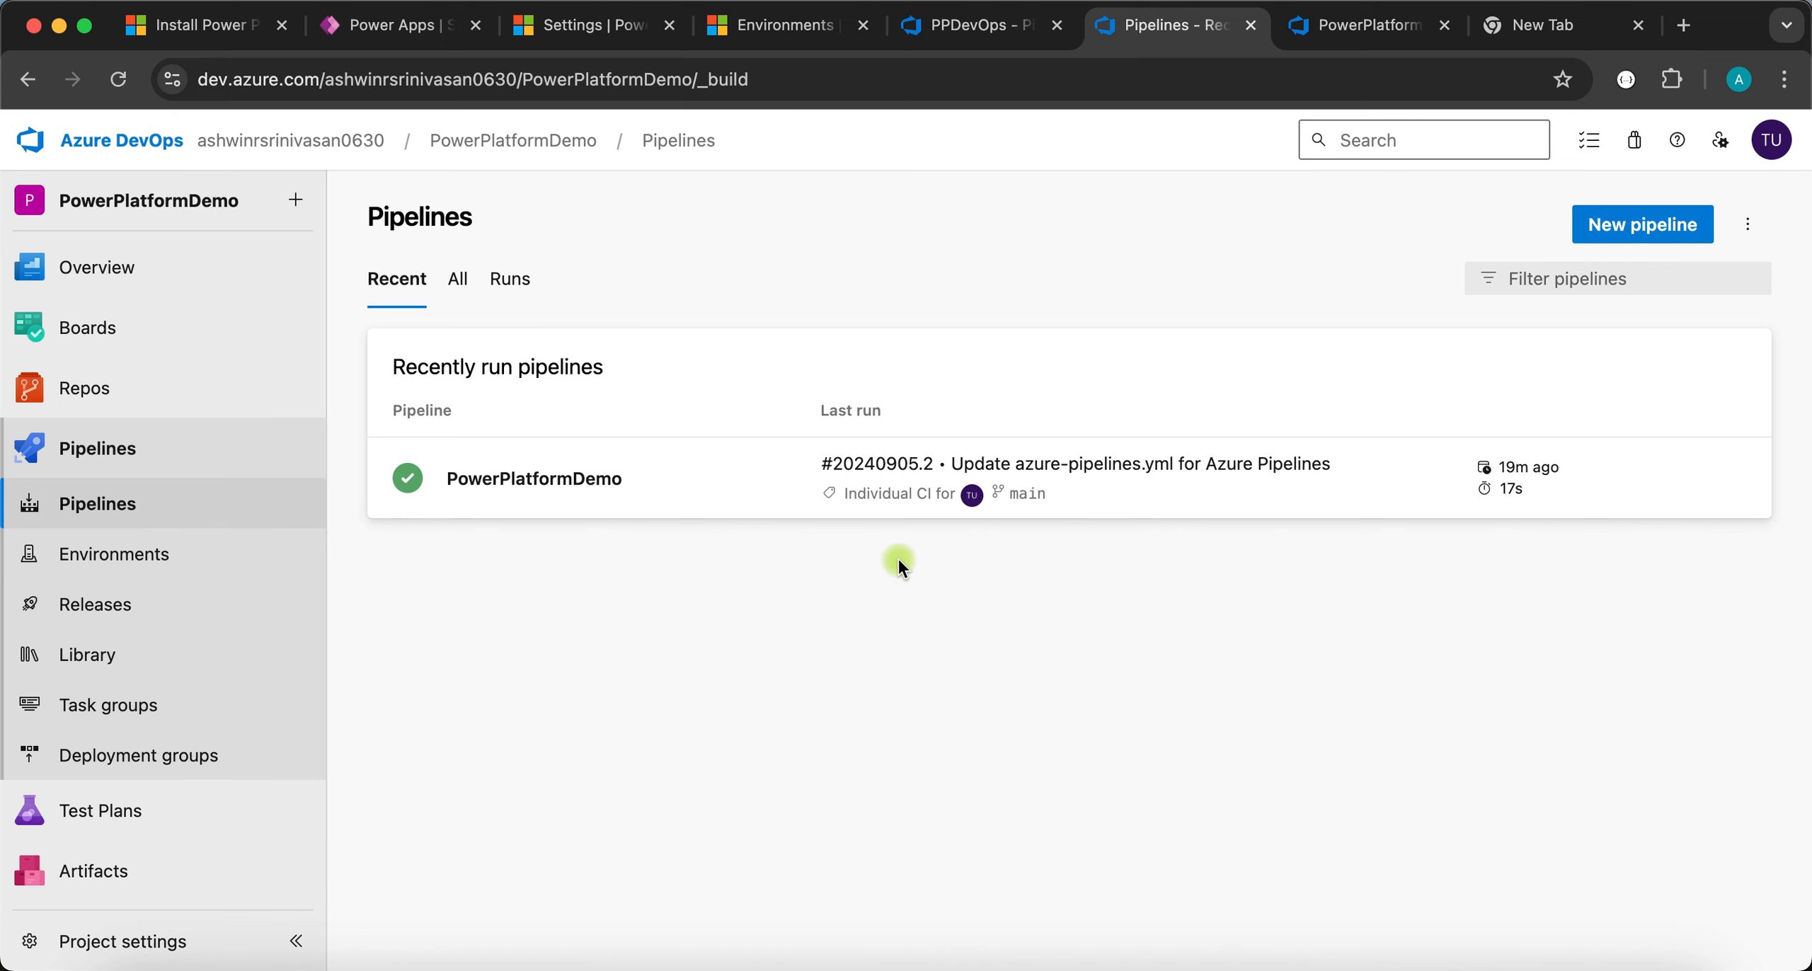
{"action": "key", "text": "super+Tab"}
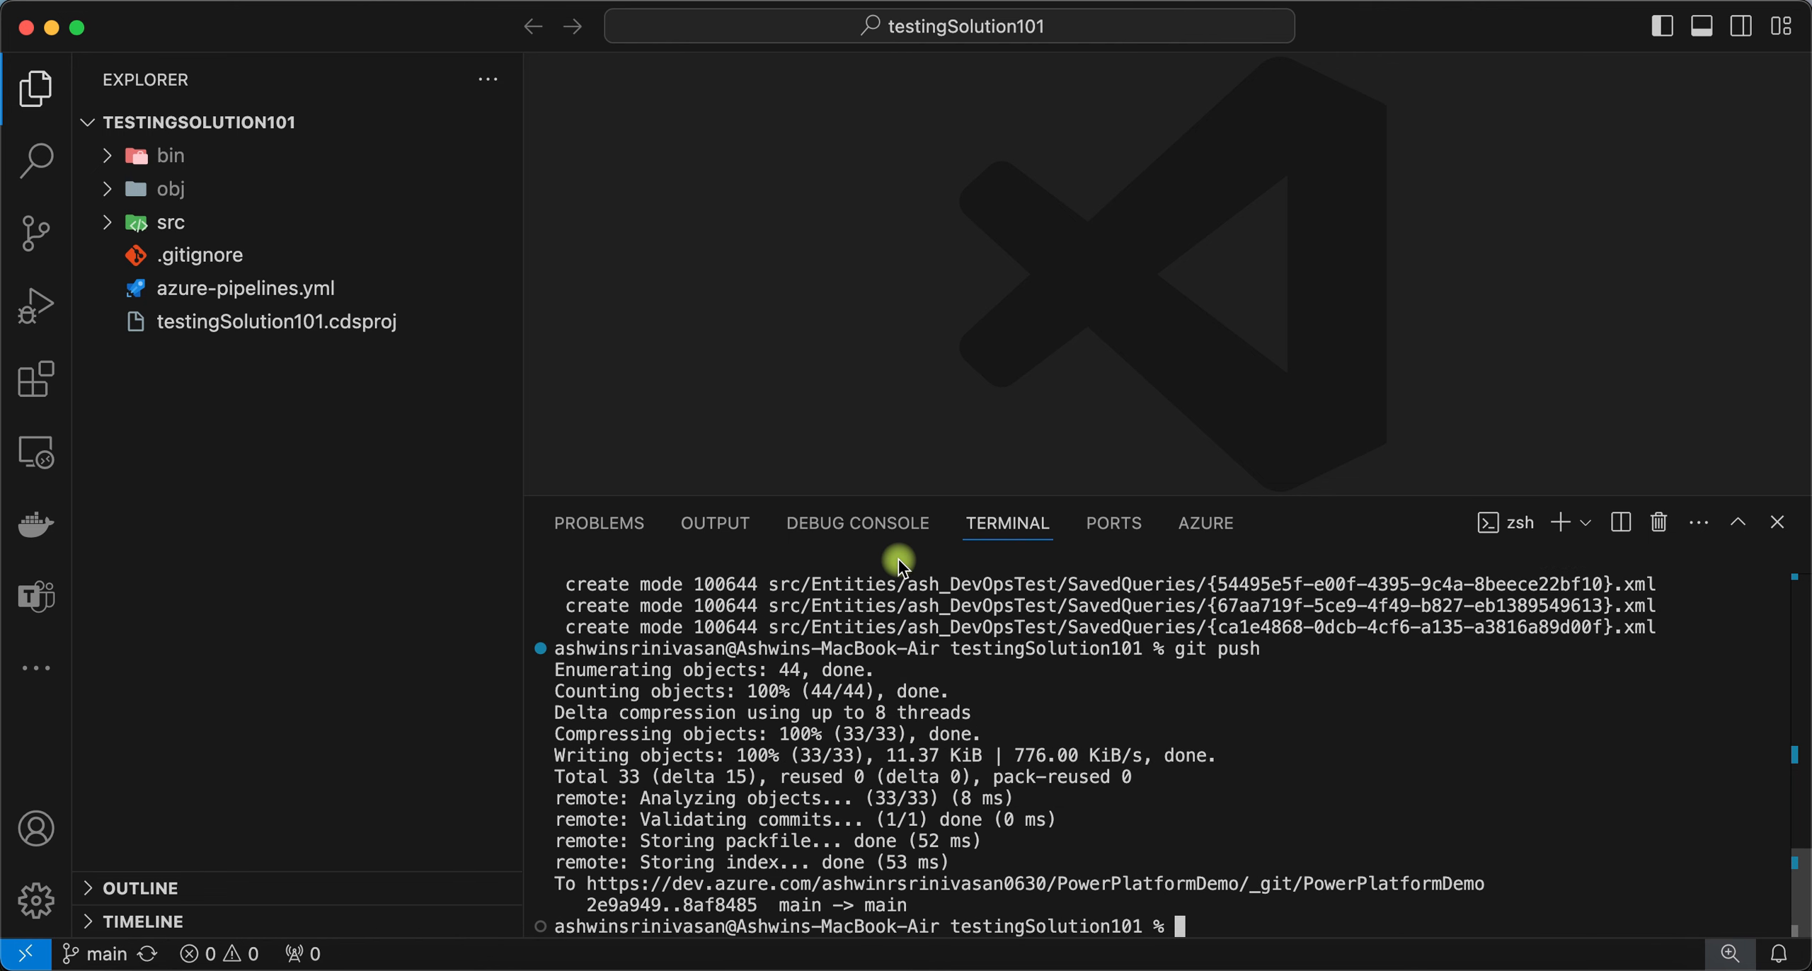
{"action": "key", "text": "super+Tab"}
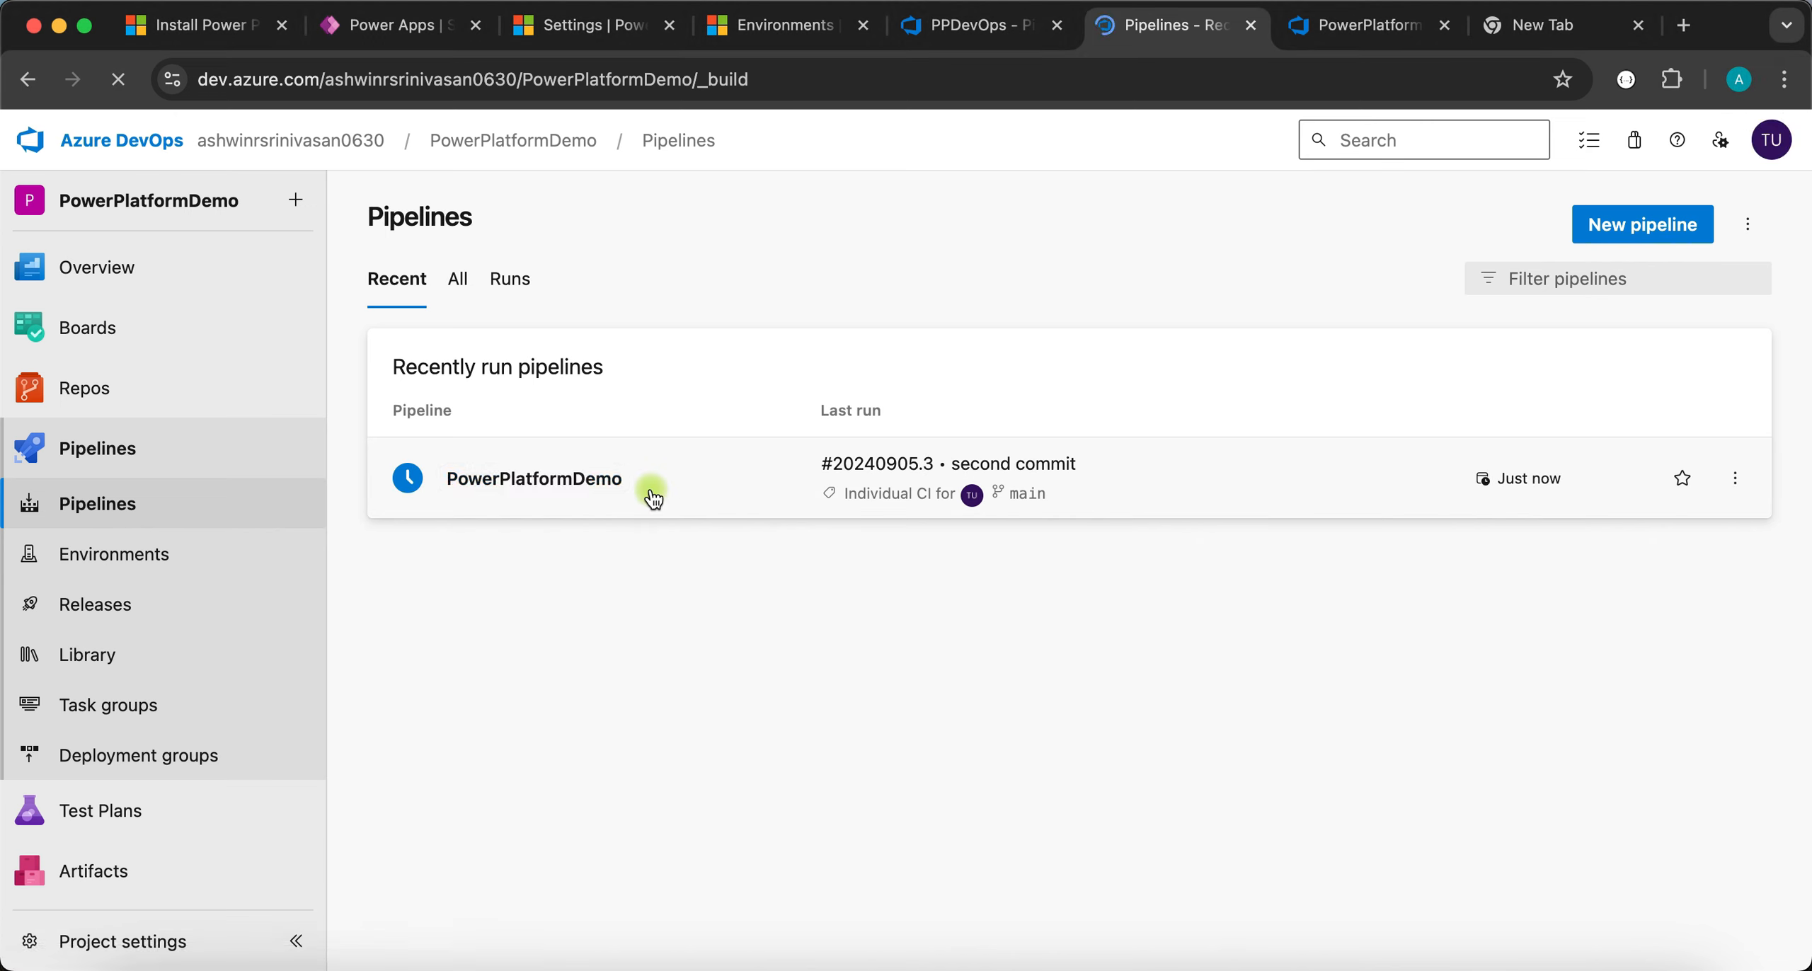
- Open the PowerPlatformDemo second commit build run and its job logs
{"action": "left_click", "coordinate": [681, 479]}
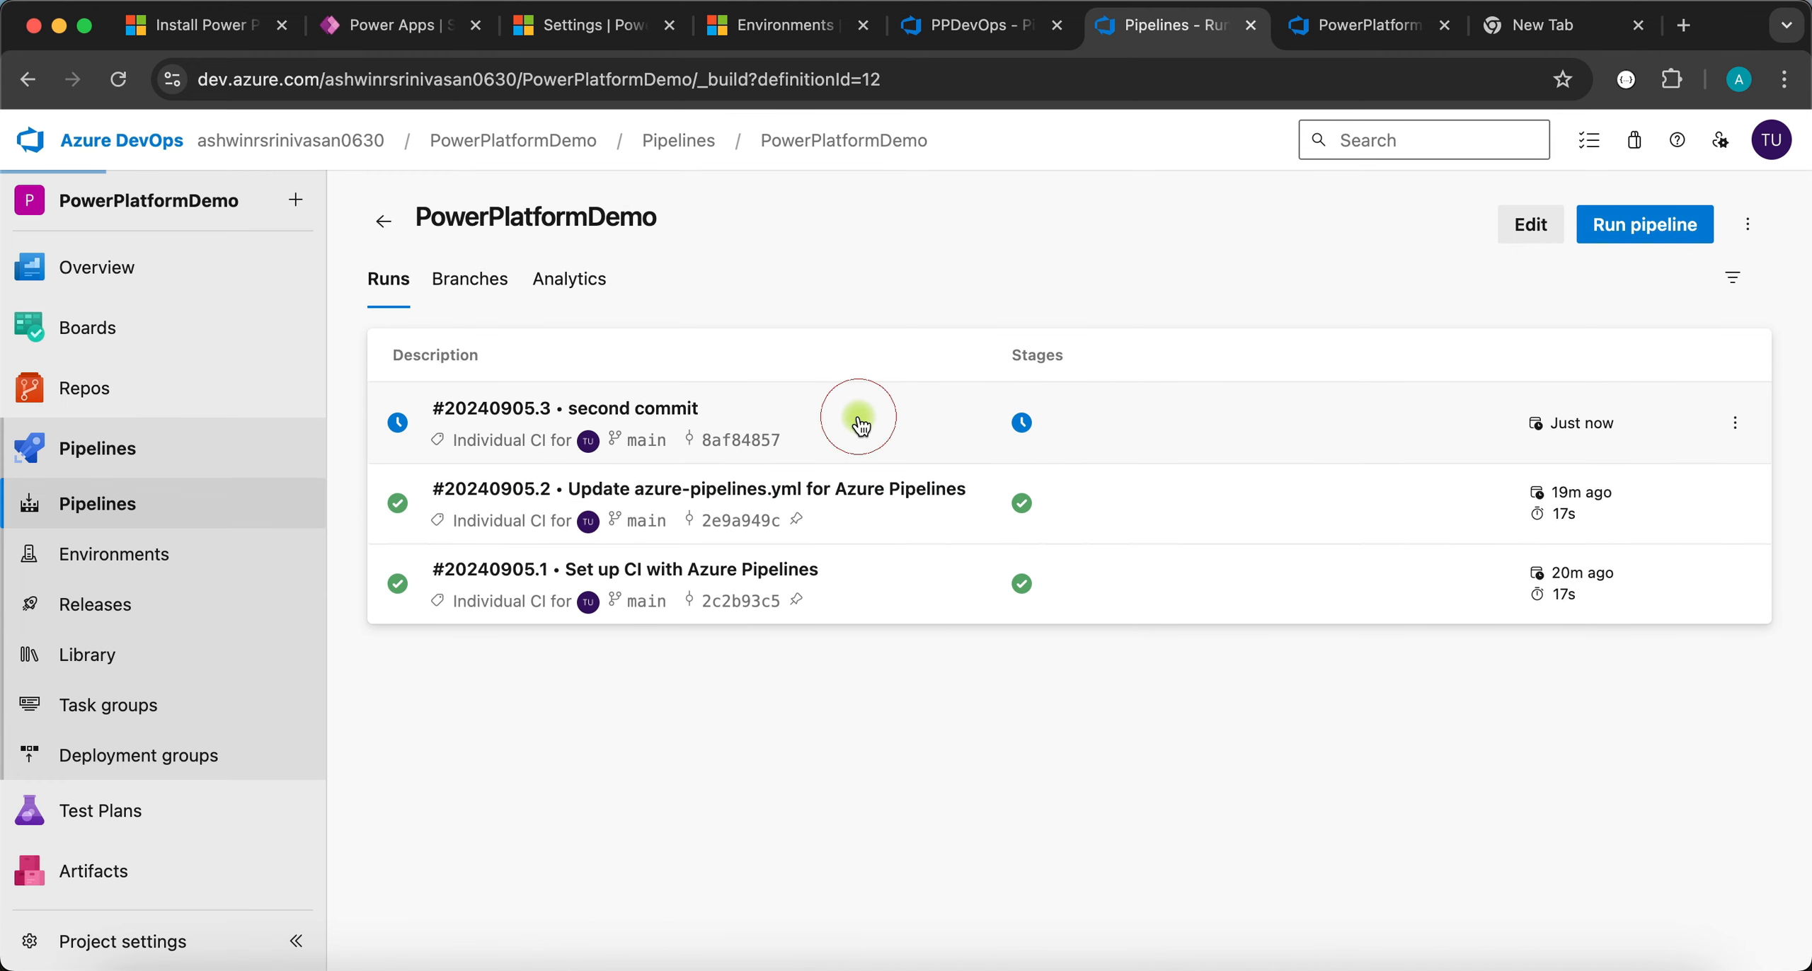
{"action": "left_click", "coordinate": [857, 416]}
{"action": "left_click", "coordinate": [538, 715]}
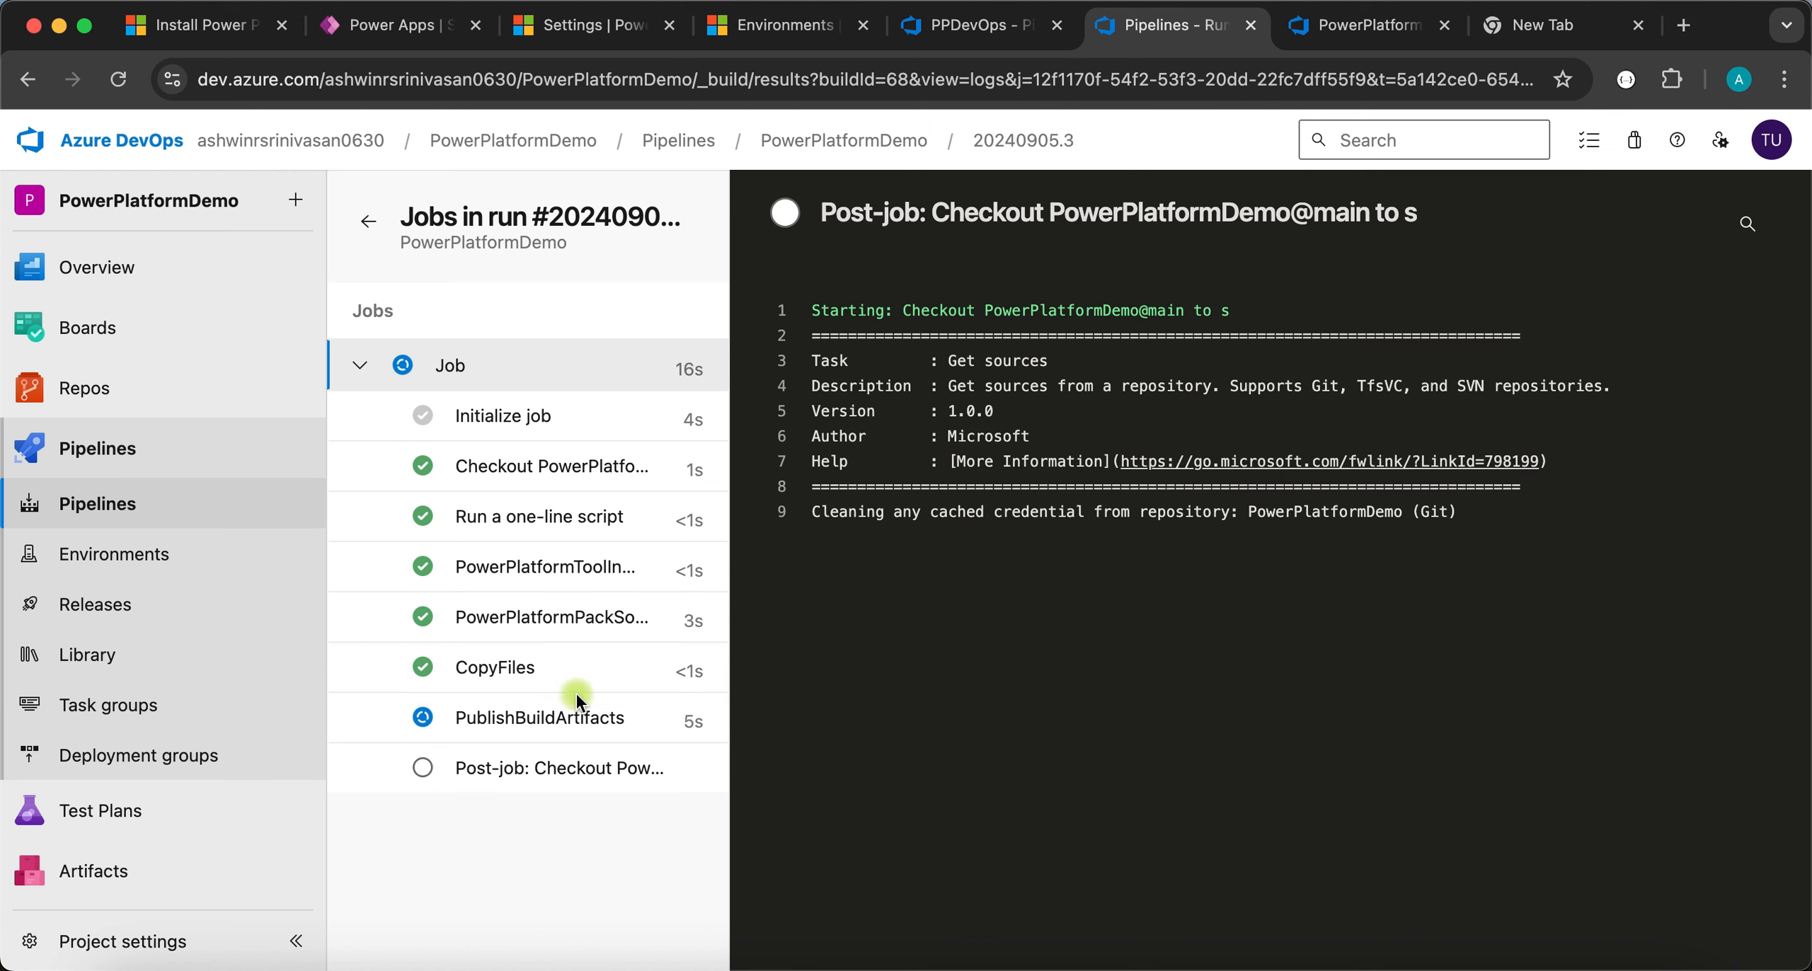
- Review the CopyFiles, PackSolution, ToolInstaller and PublishBuildArtifacts step logs
{"action": "left_click", "coordinate": [504, 669]}
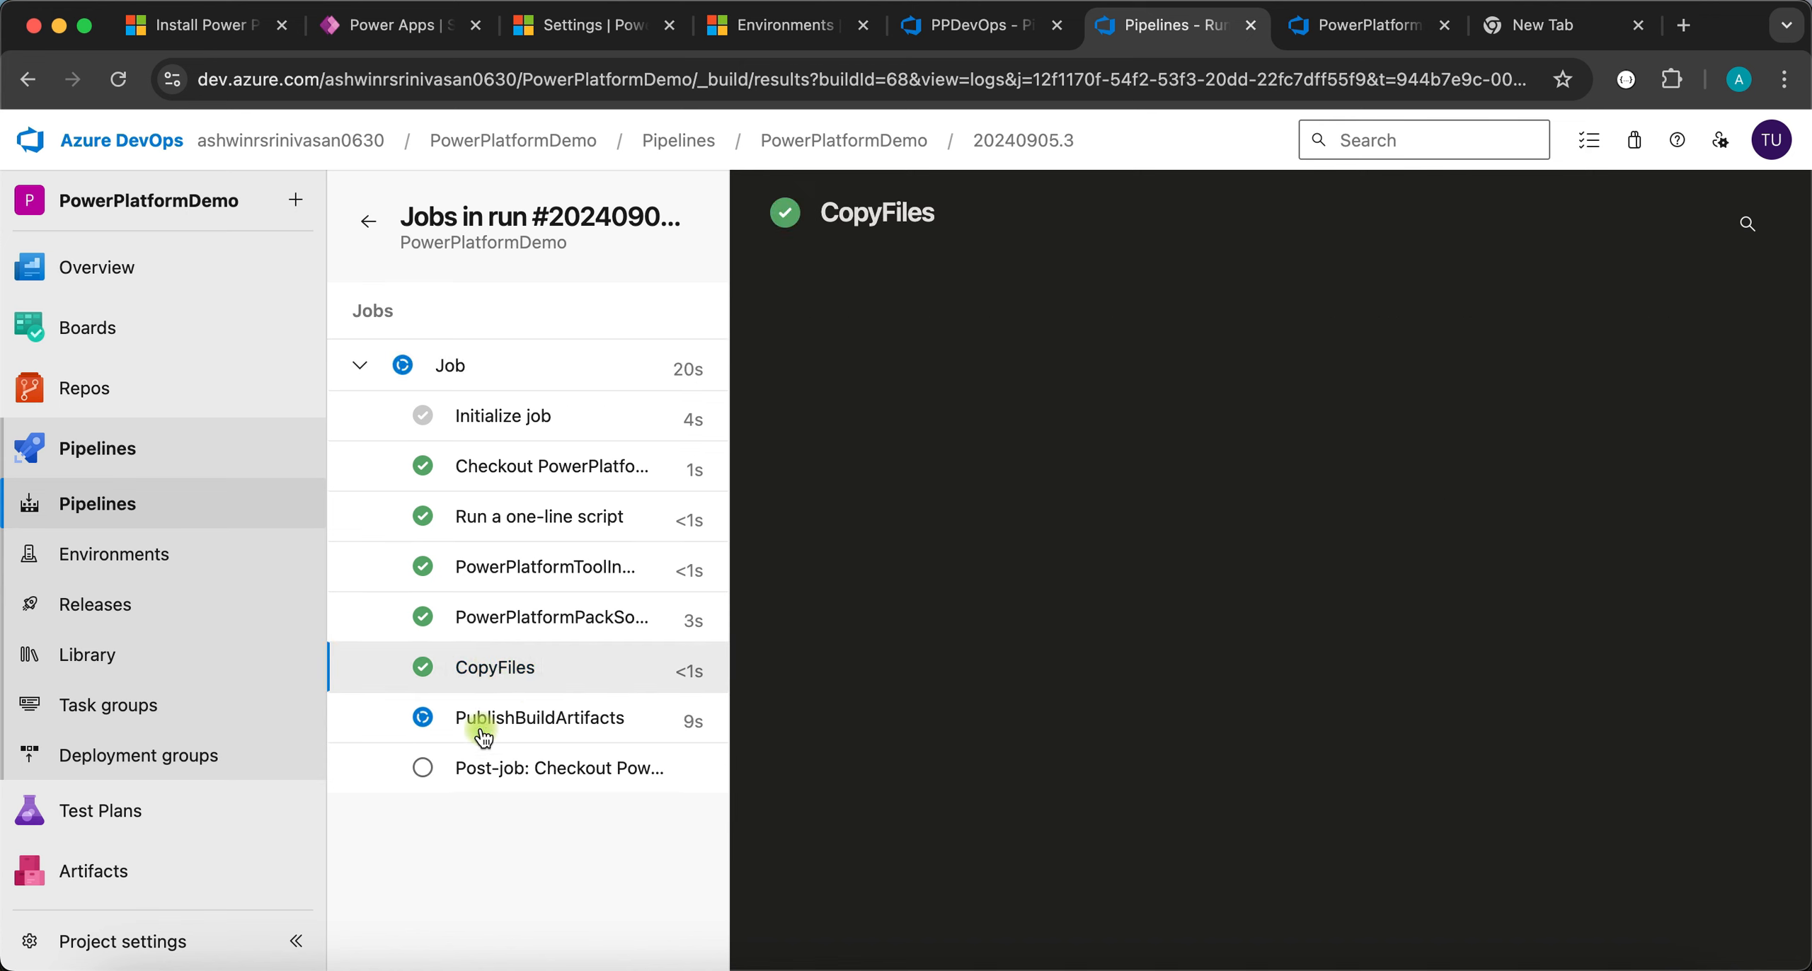
{"action": "left_click", "coordinate": [506, 632]}
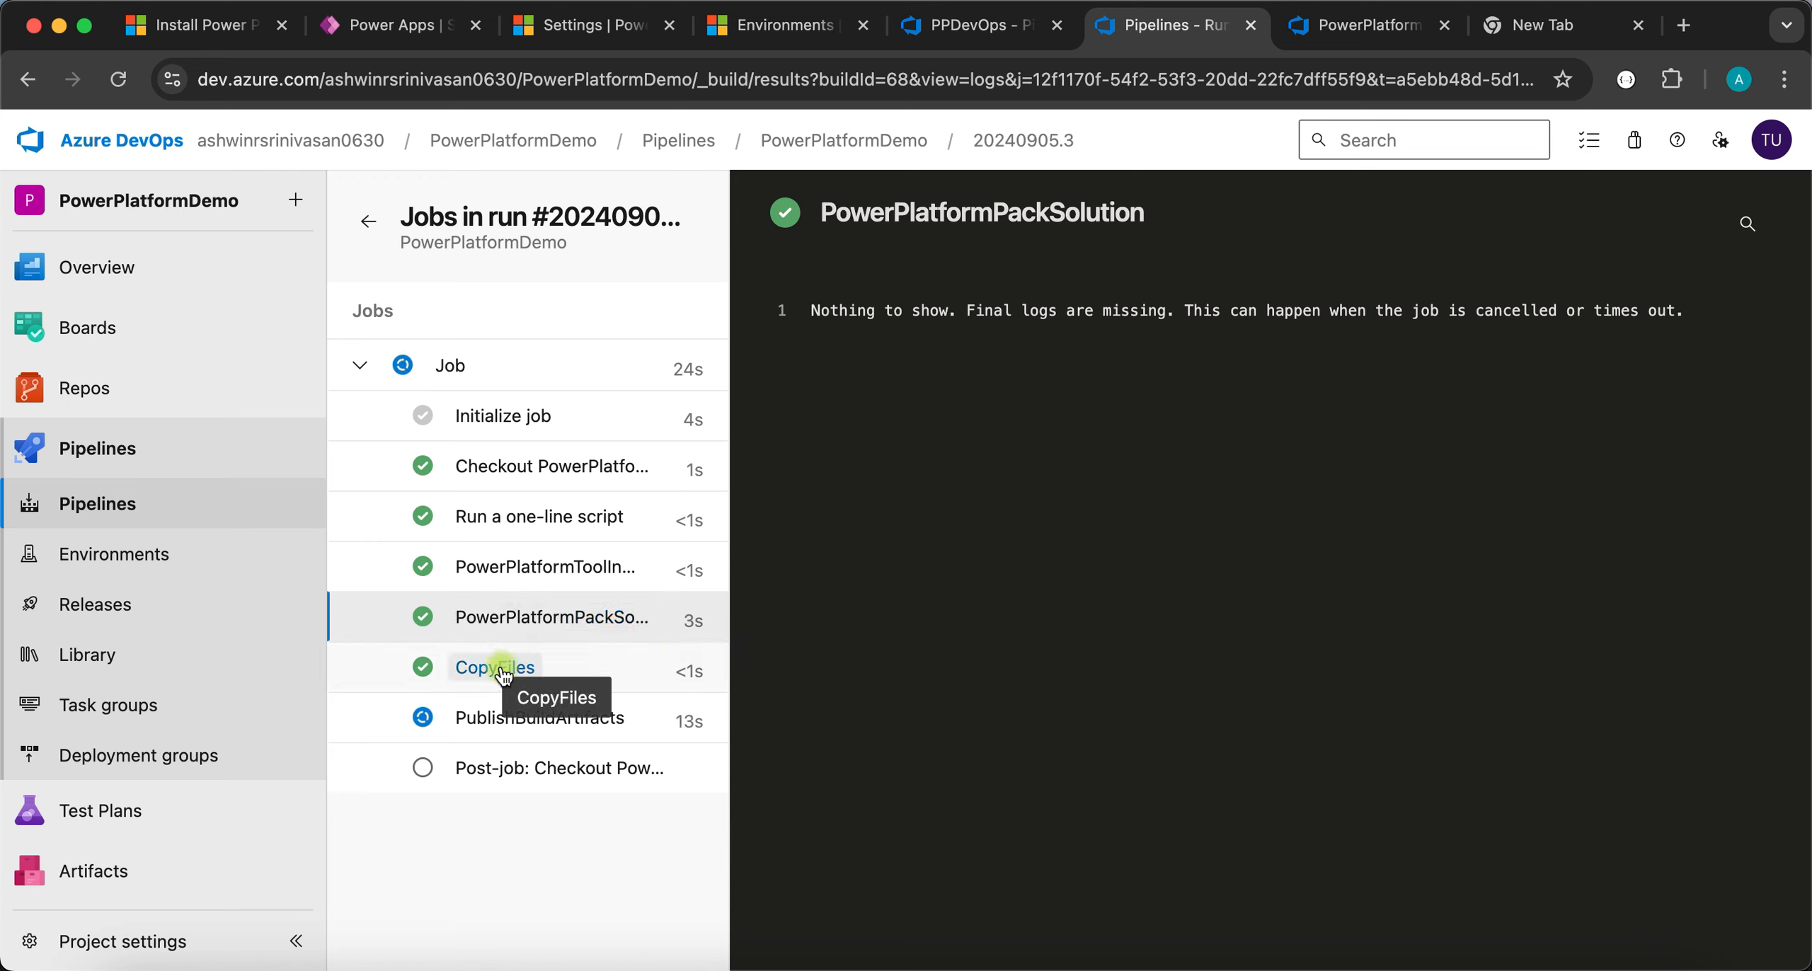
{"action": "left_click", "coordinate": [506, 674]}
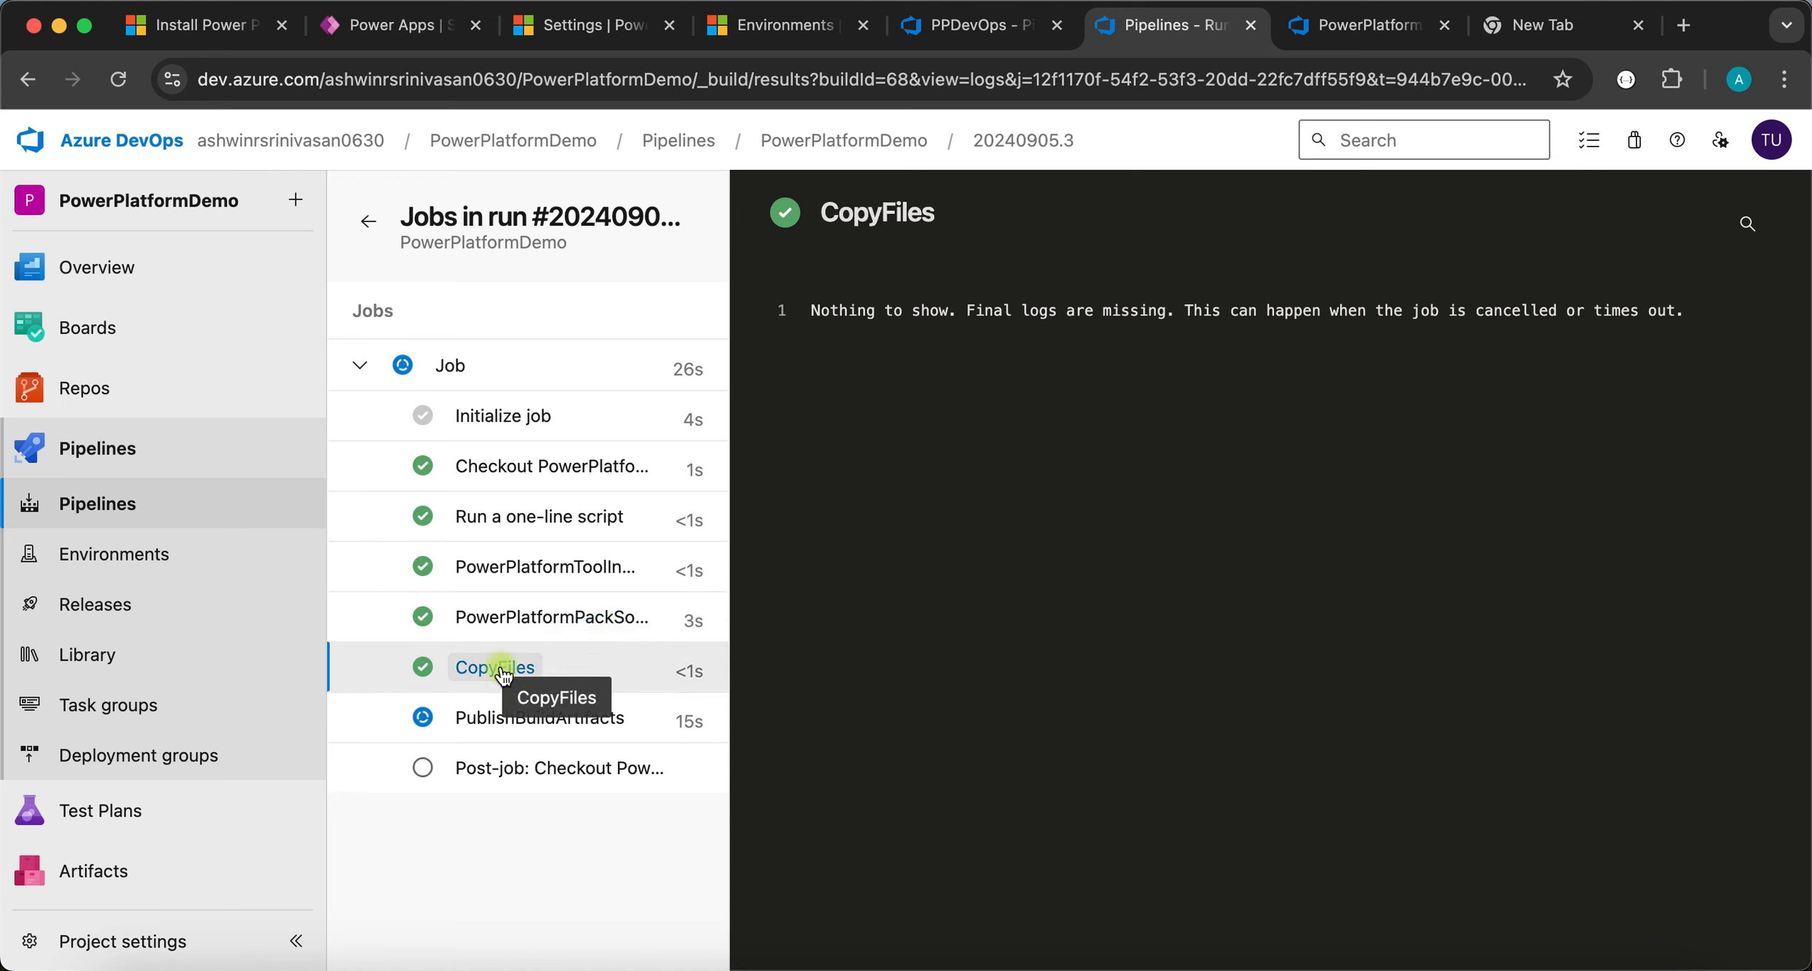
{"action": "left_click", "coordinate": [502, 580]}
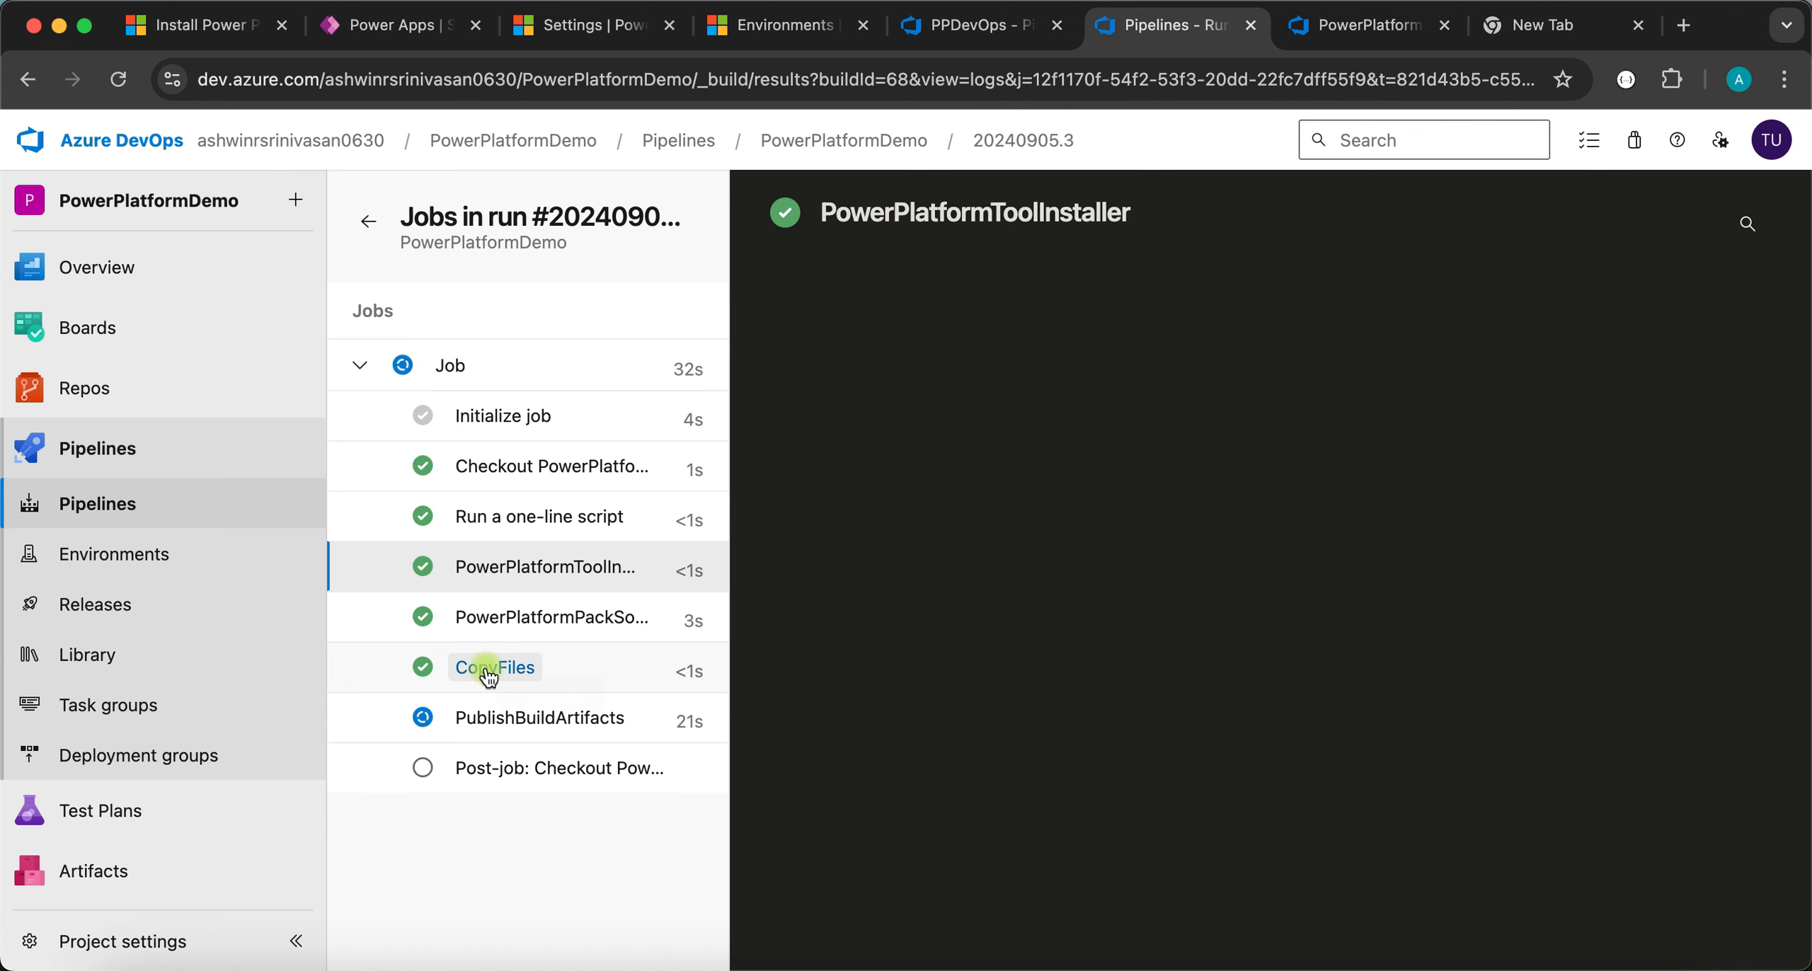
{"action": "left_click", "coordinate": [489, 721]}
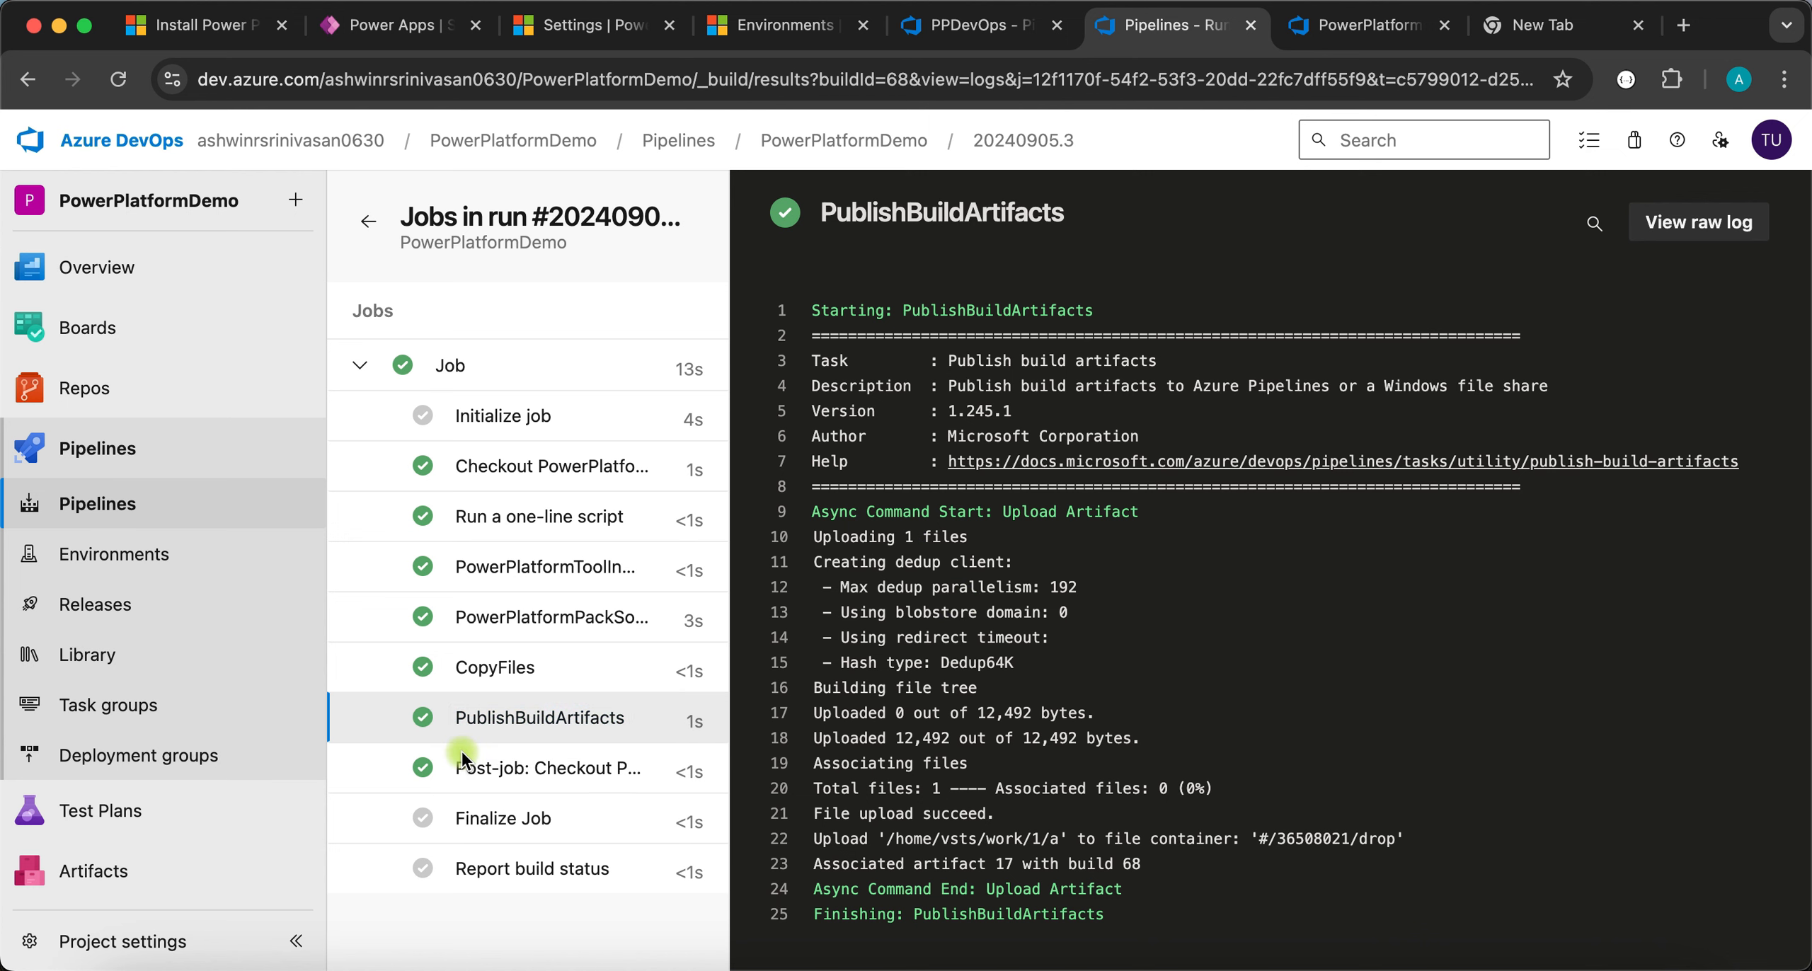
{"action": "left_click", "coordinate": [113, 606]}
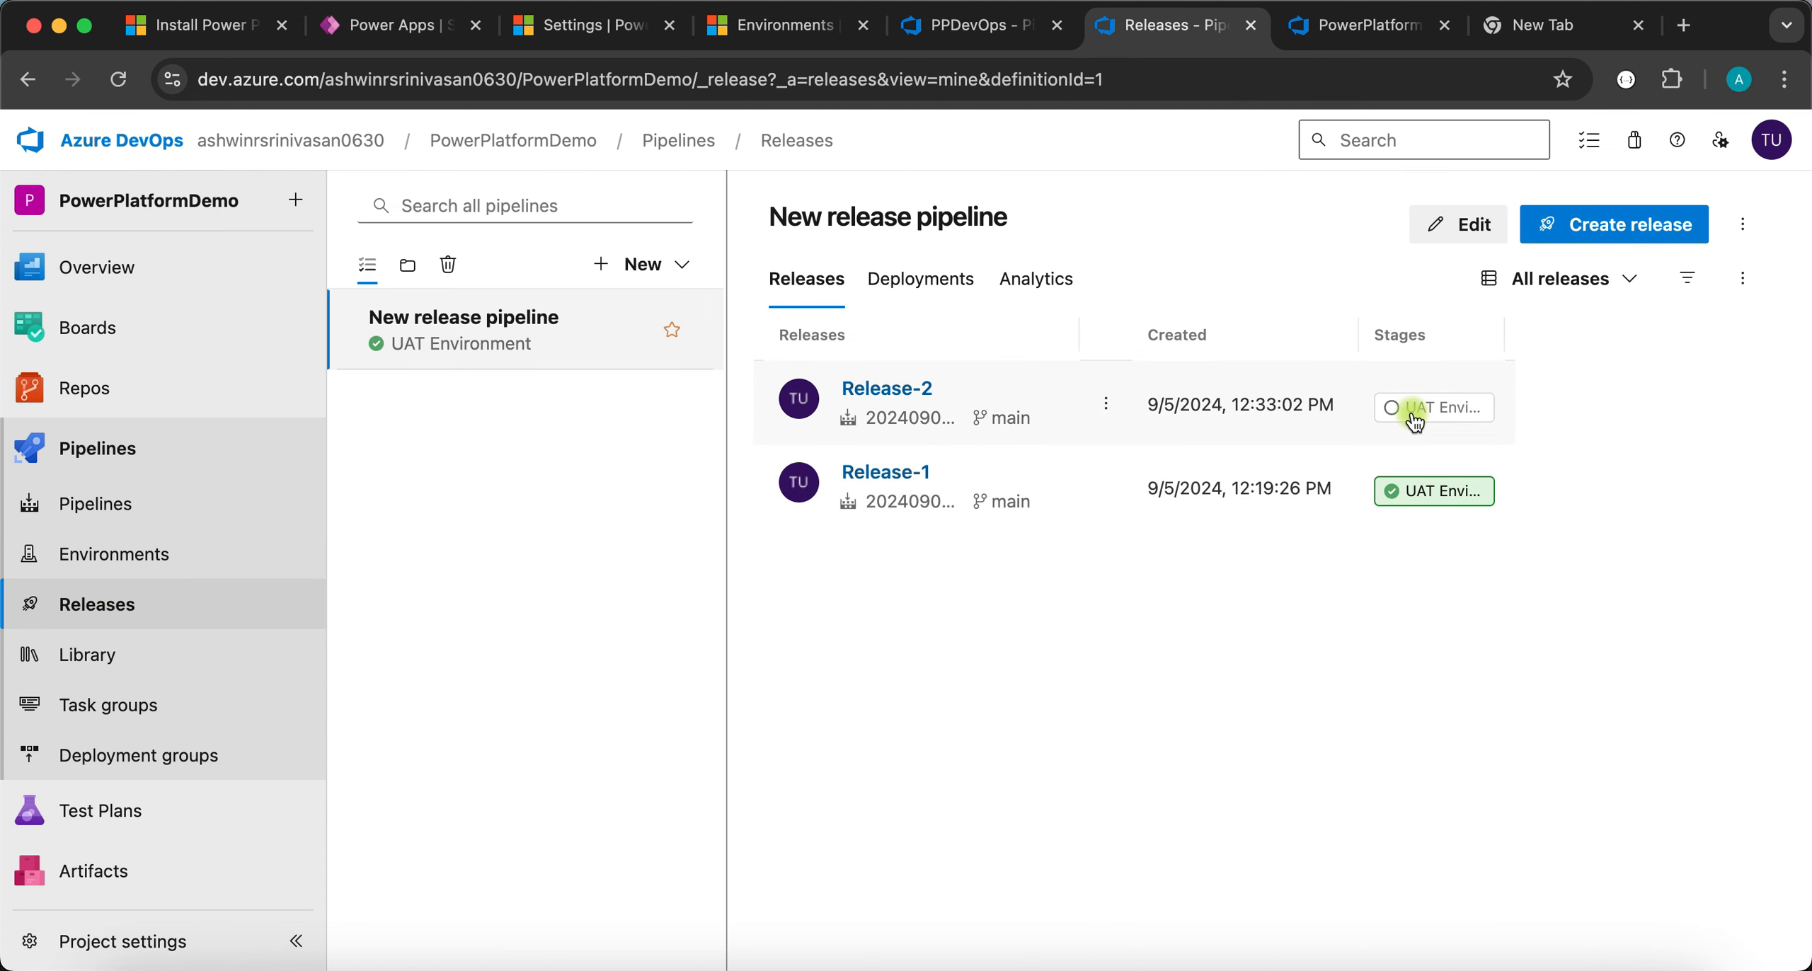
- Follow Release-2's UAT Environment deployment logs until the import progresses
{"action": "left_click", "coordinate": [1413, 418]}
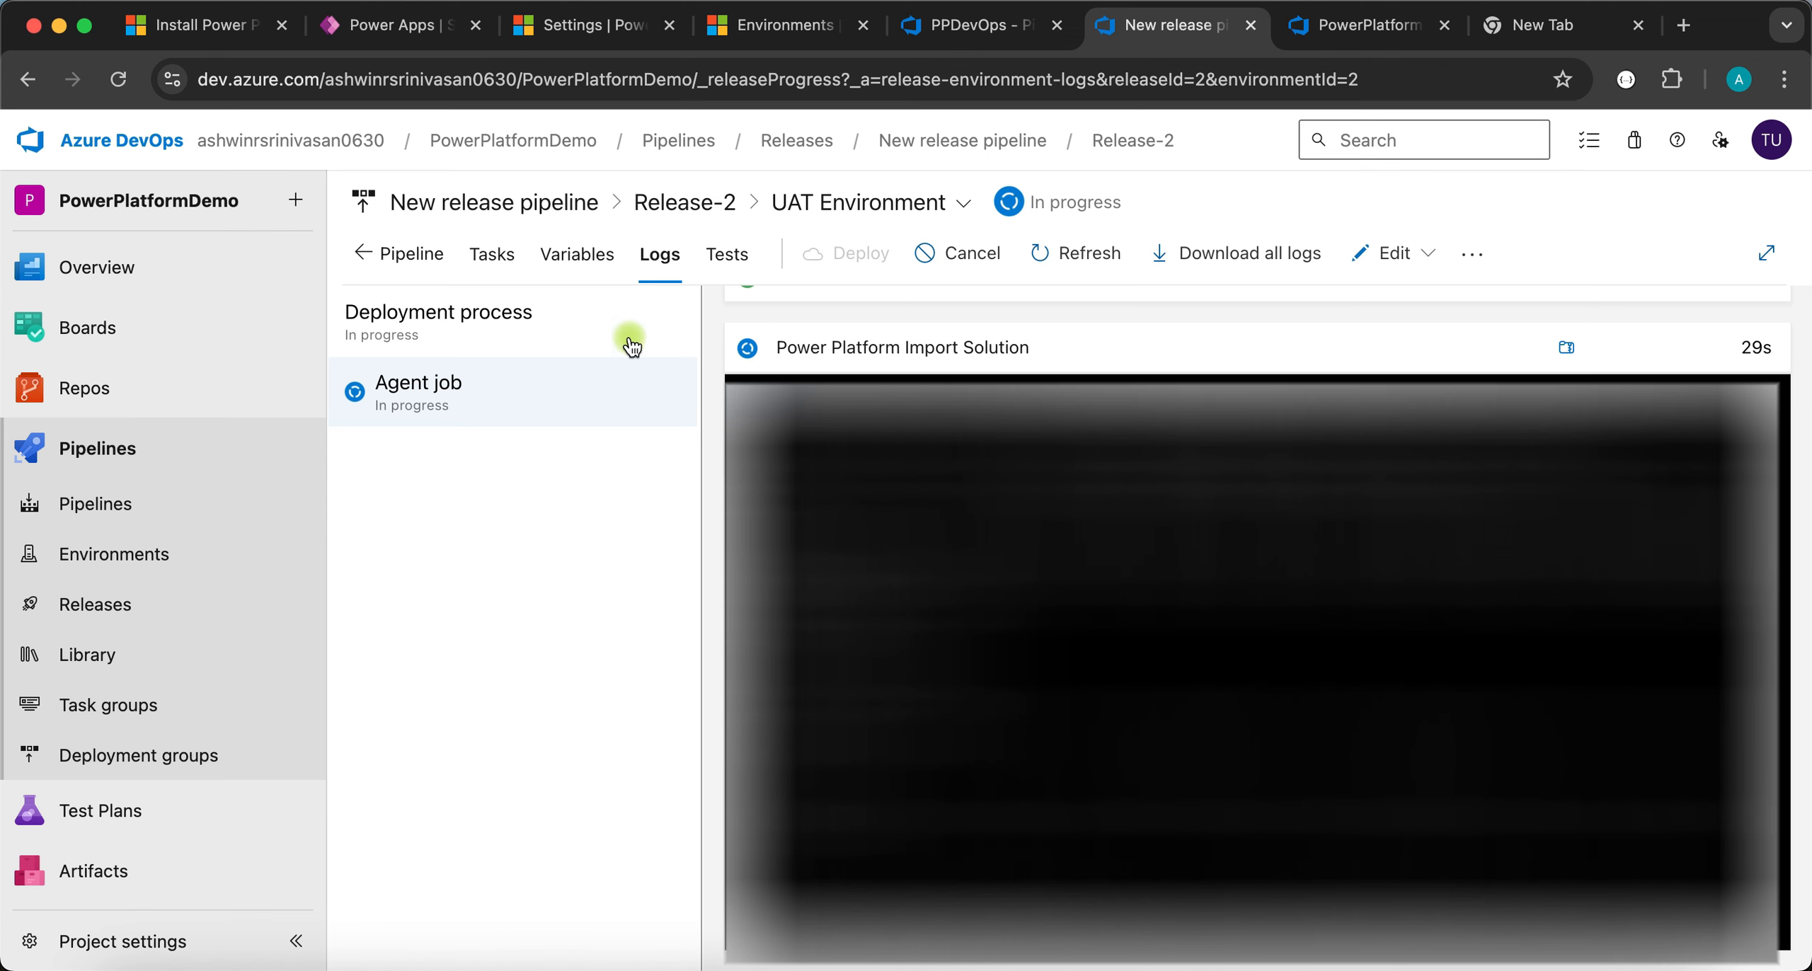
{"action": "left_click", "coordinate": [404, 25]}
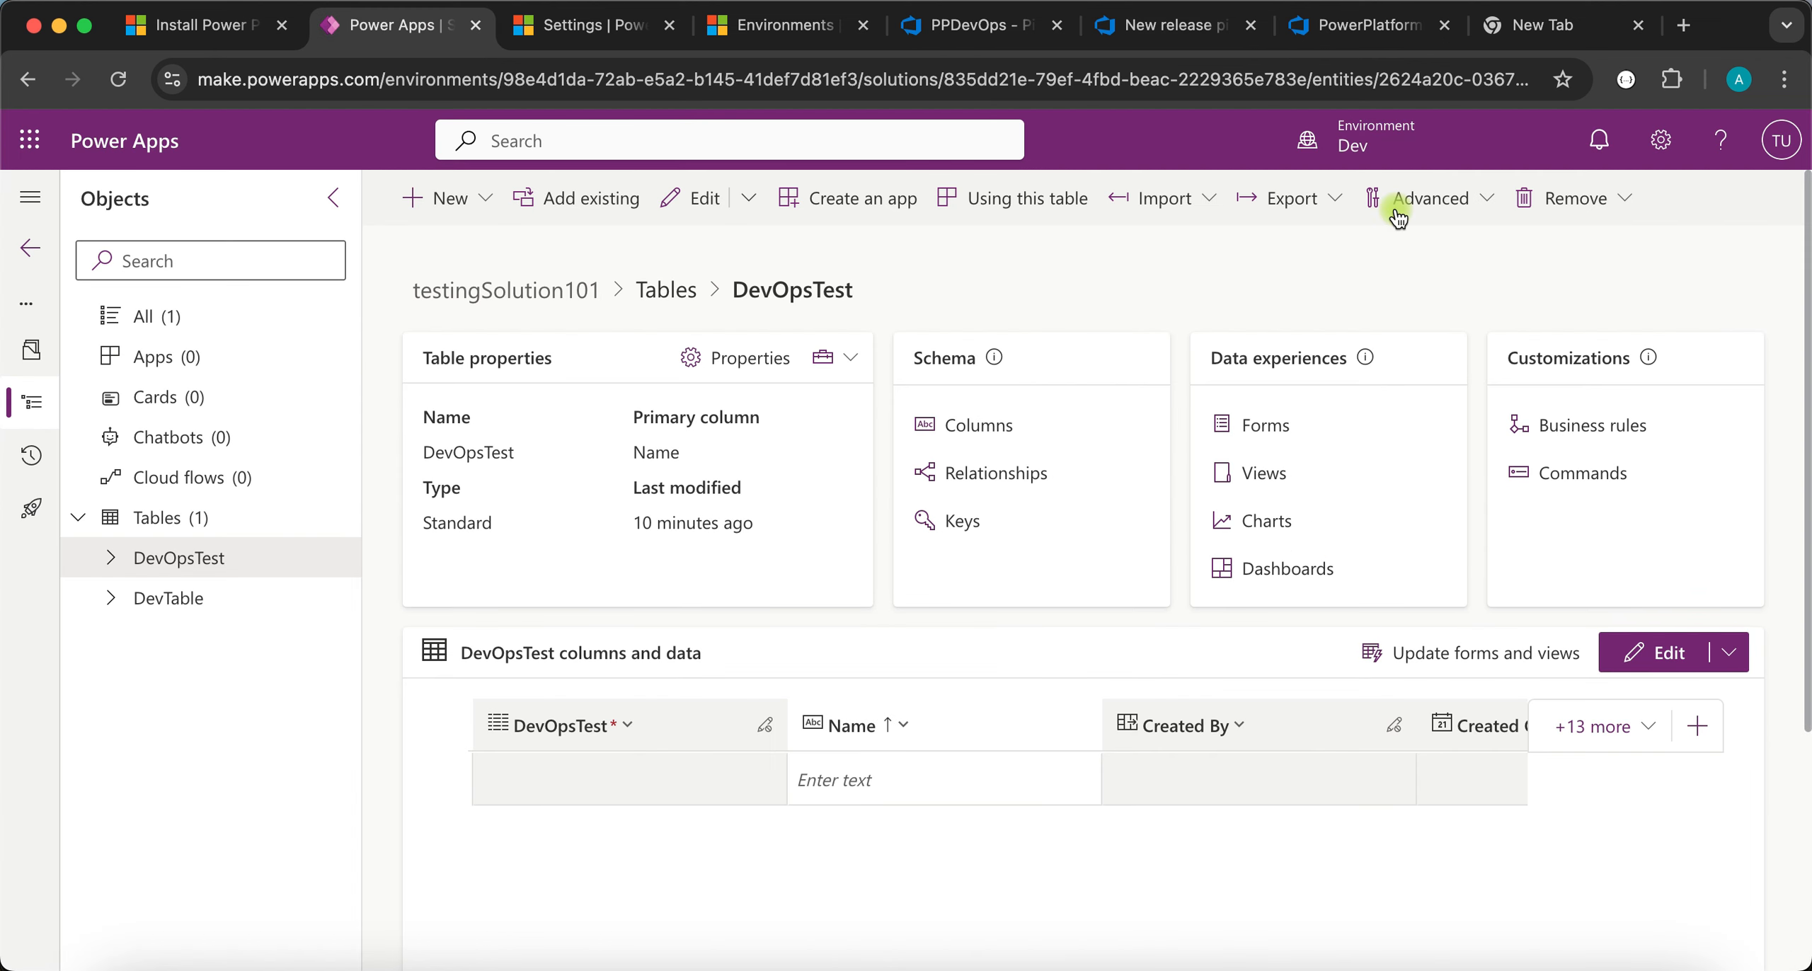
- List UAT's managed solutions in Power Apps, then confirm Release-2's UAT deployment succeeded
{"action": "mouse_move", "coordinate": [1359, 146]}
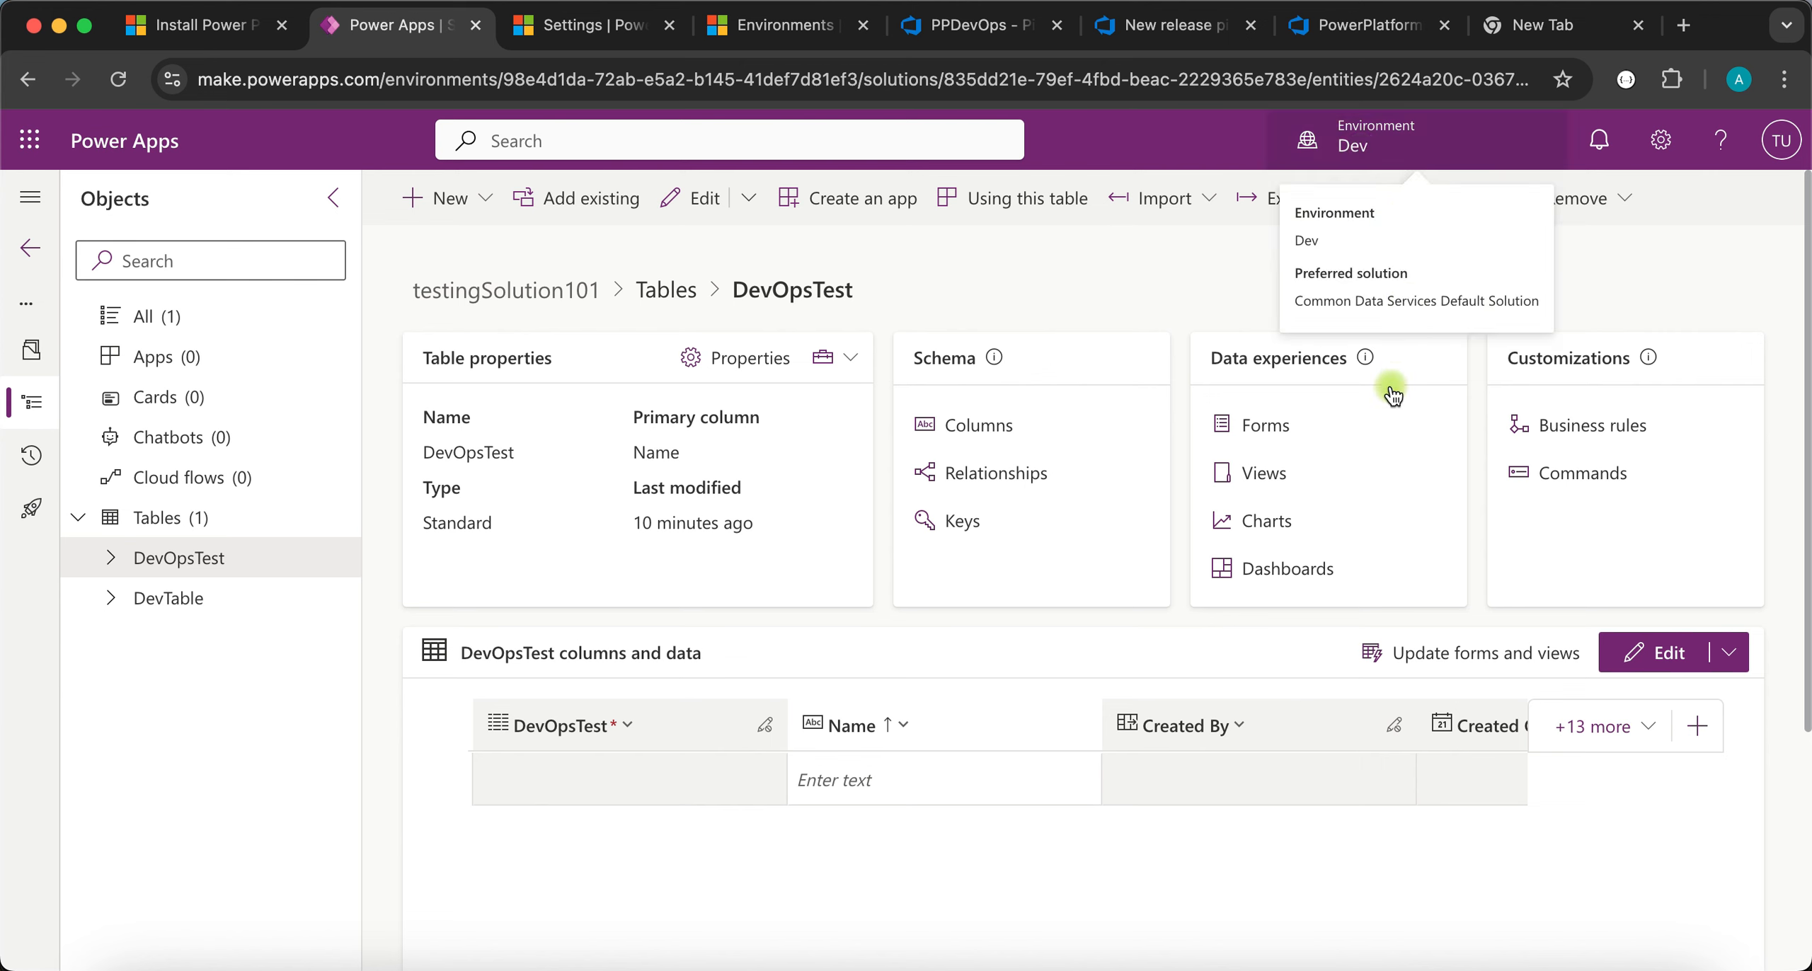
{"action": "left_click", "coordinate": [1387, 148]}
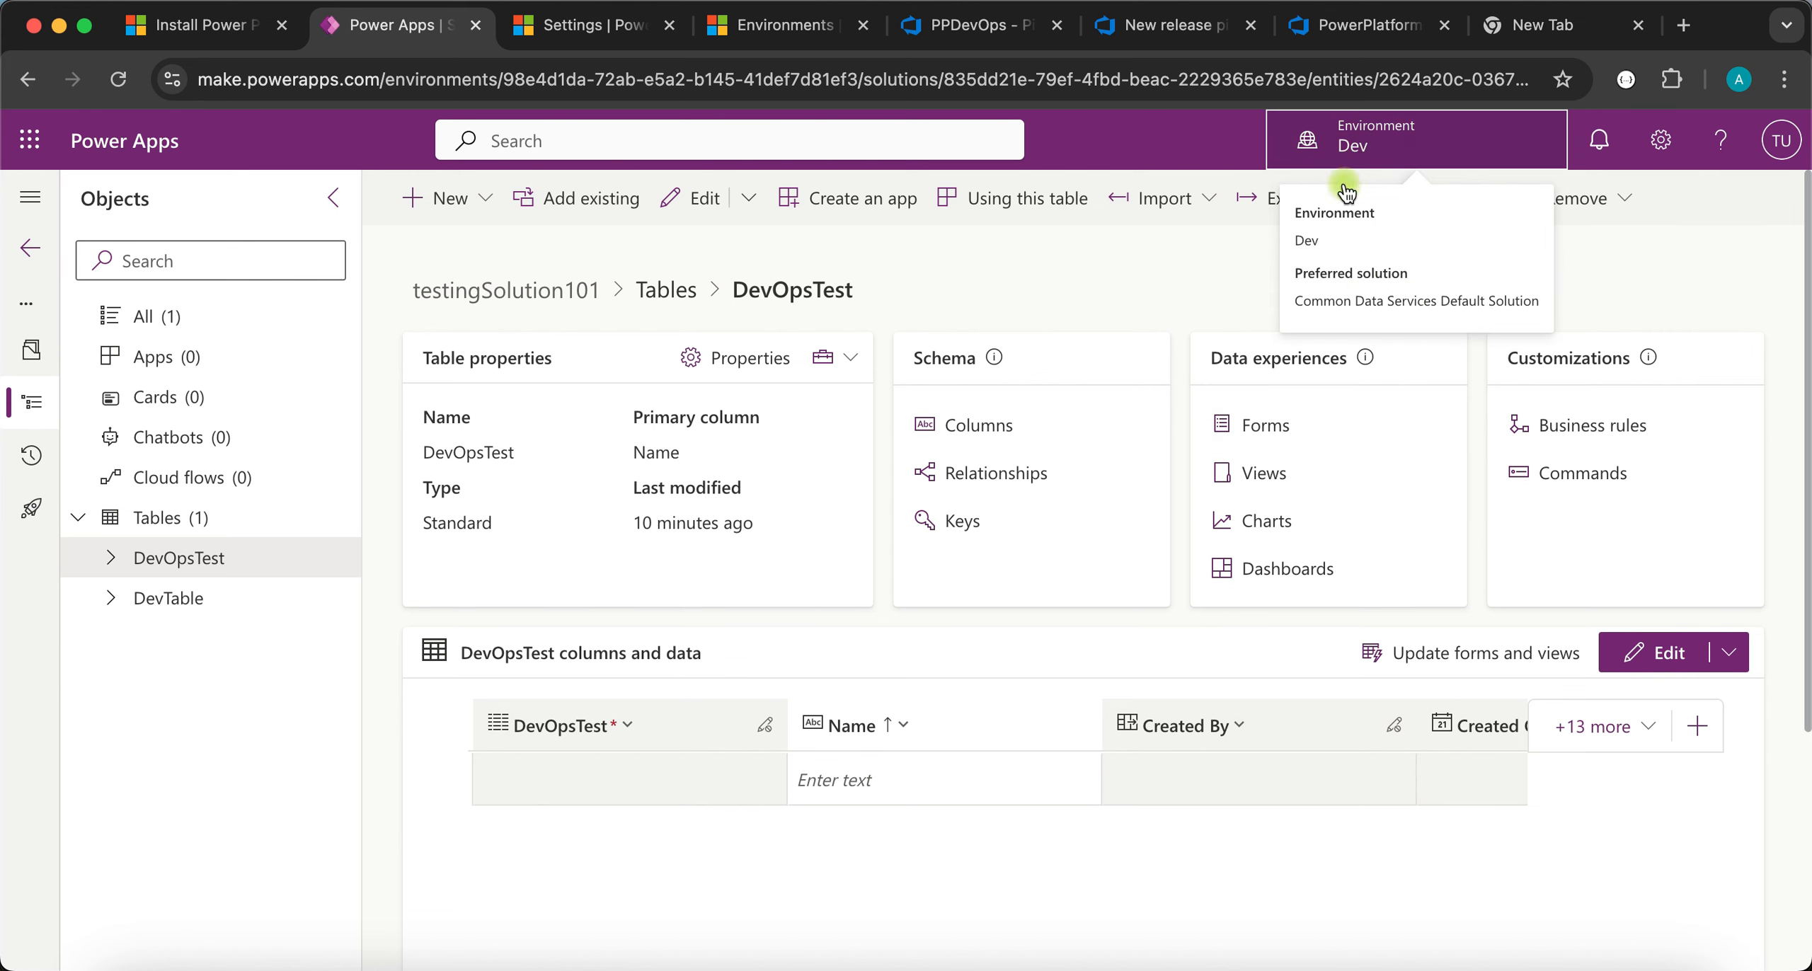
{"action": "left_click", "coordinate": [1091, 283]}
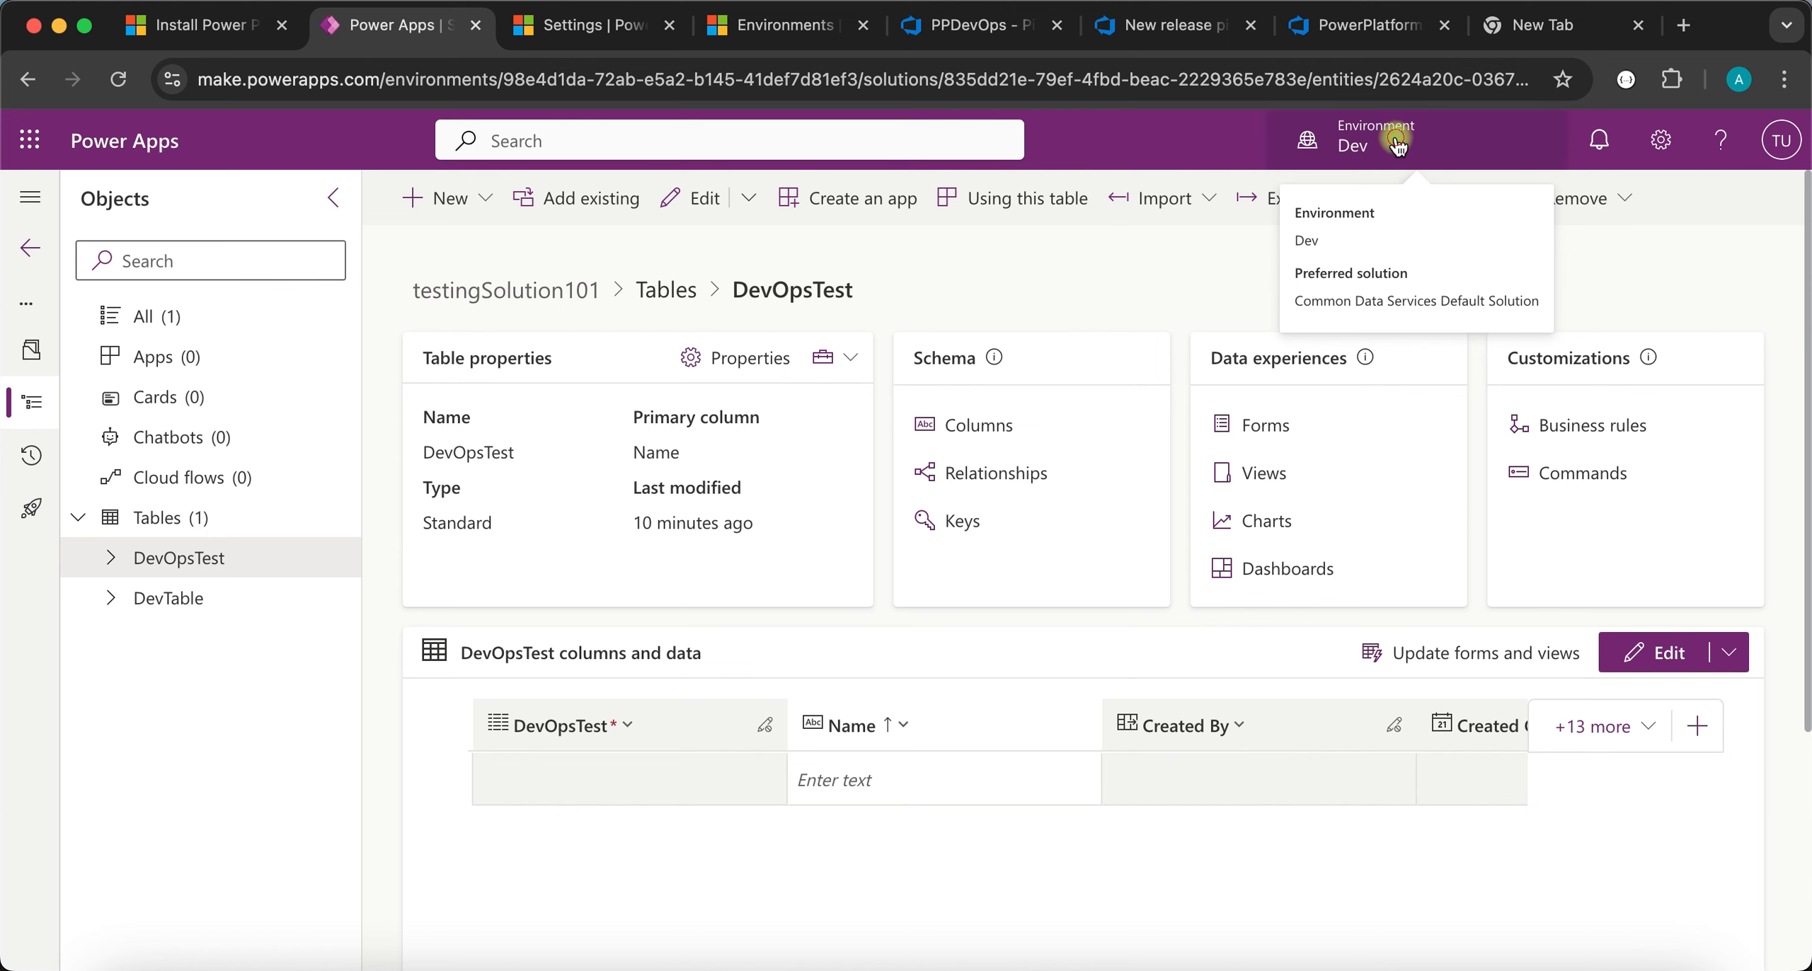
{"action": "left_click", "coordinate": [1398, 145]}
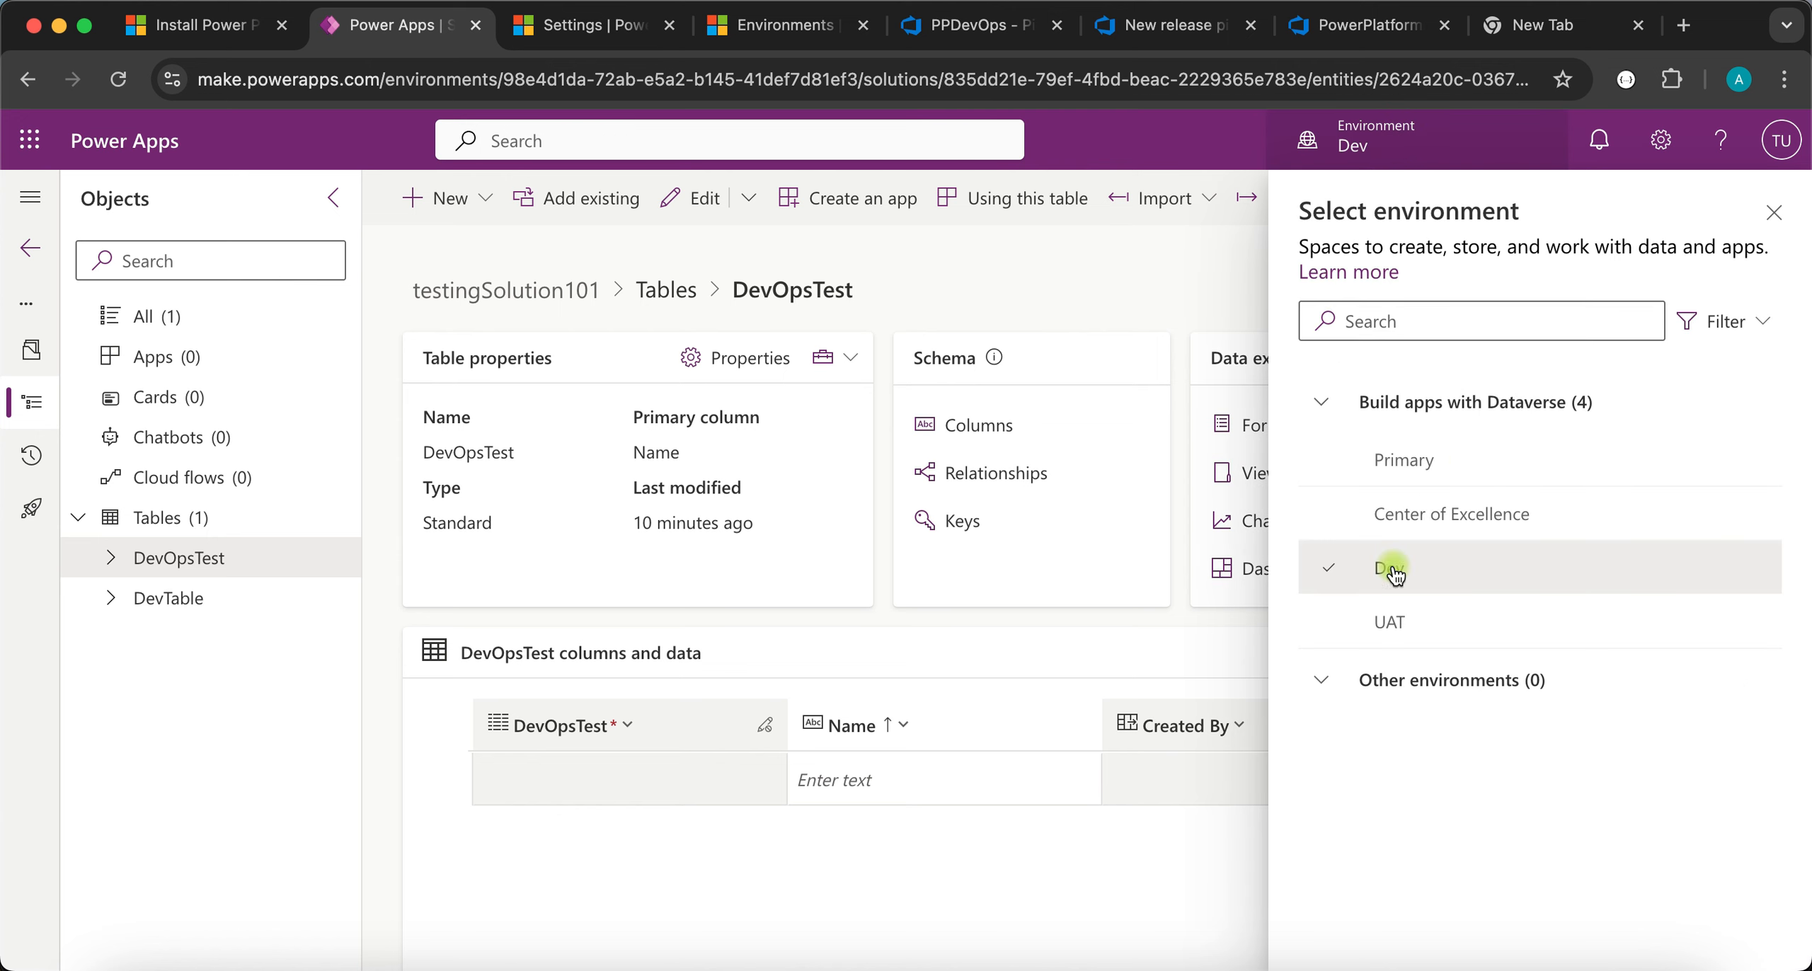
{"action": "left_click", "coordinate": [1391, 620]}
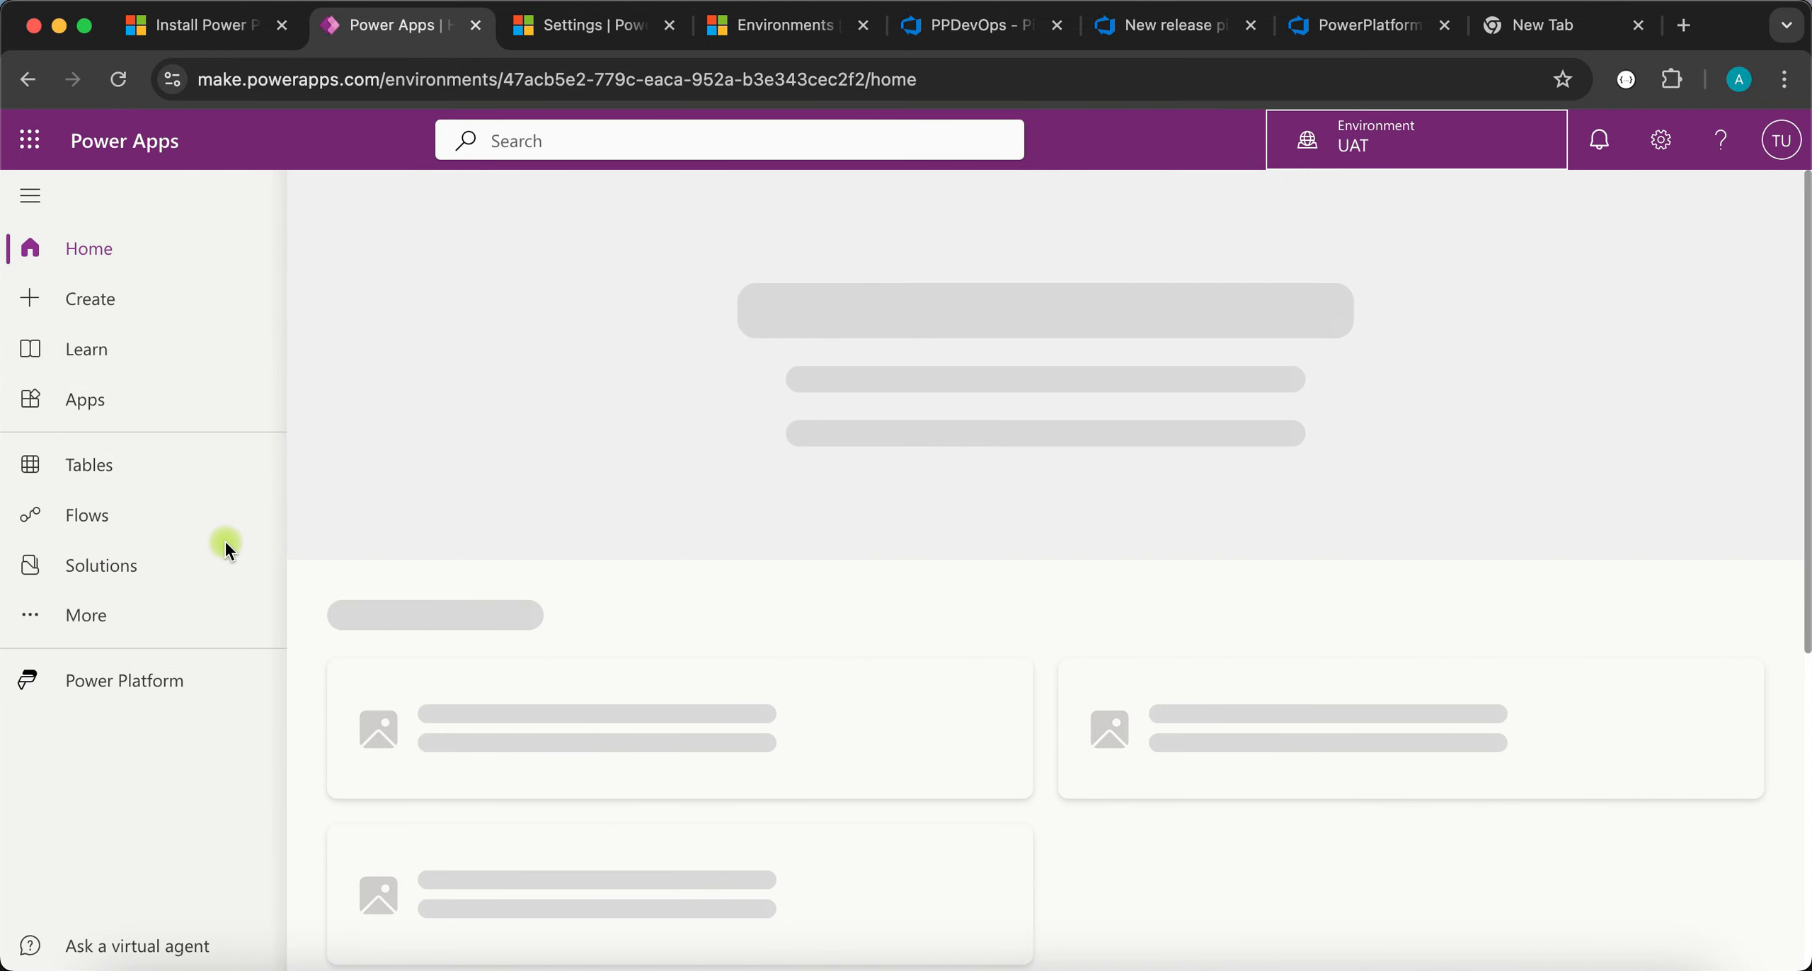
{"action": "left_click", "coordinate": [125, 567]}
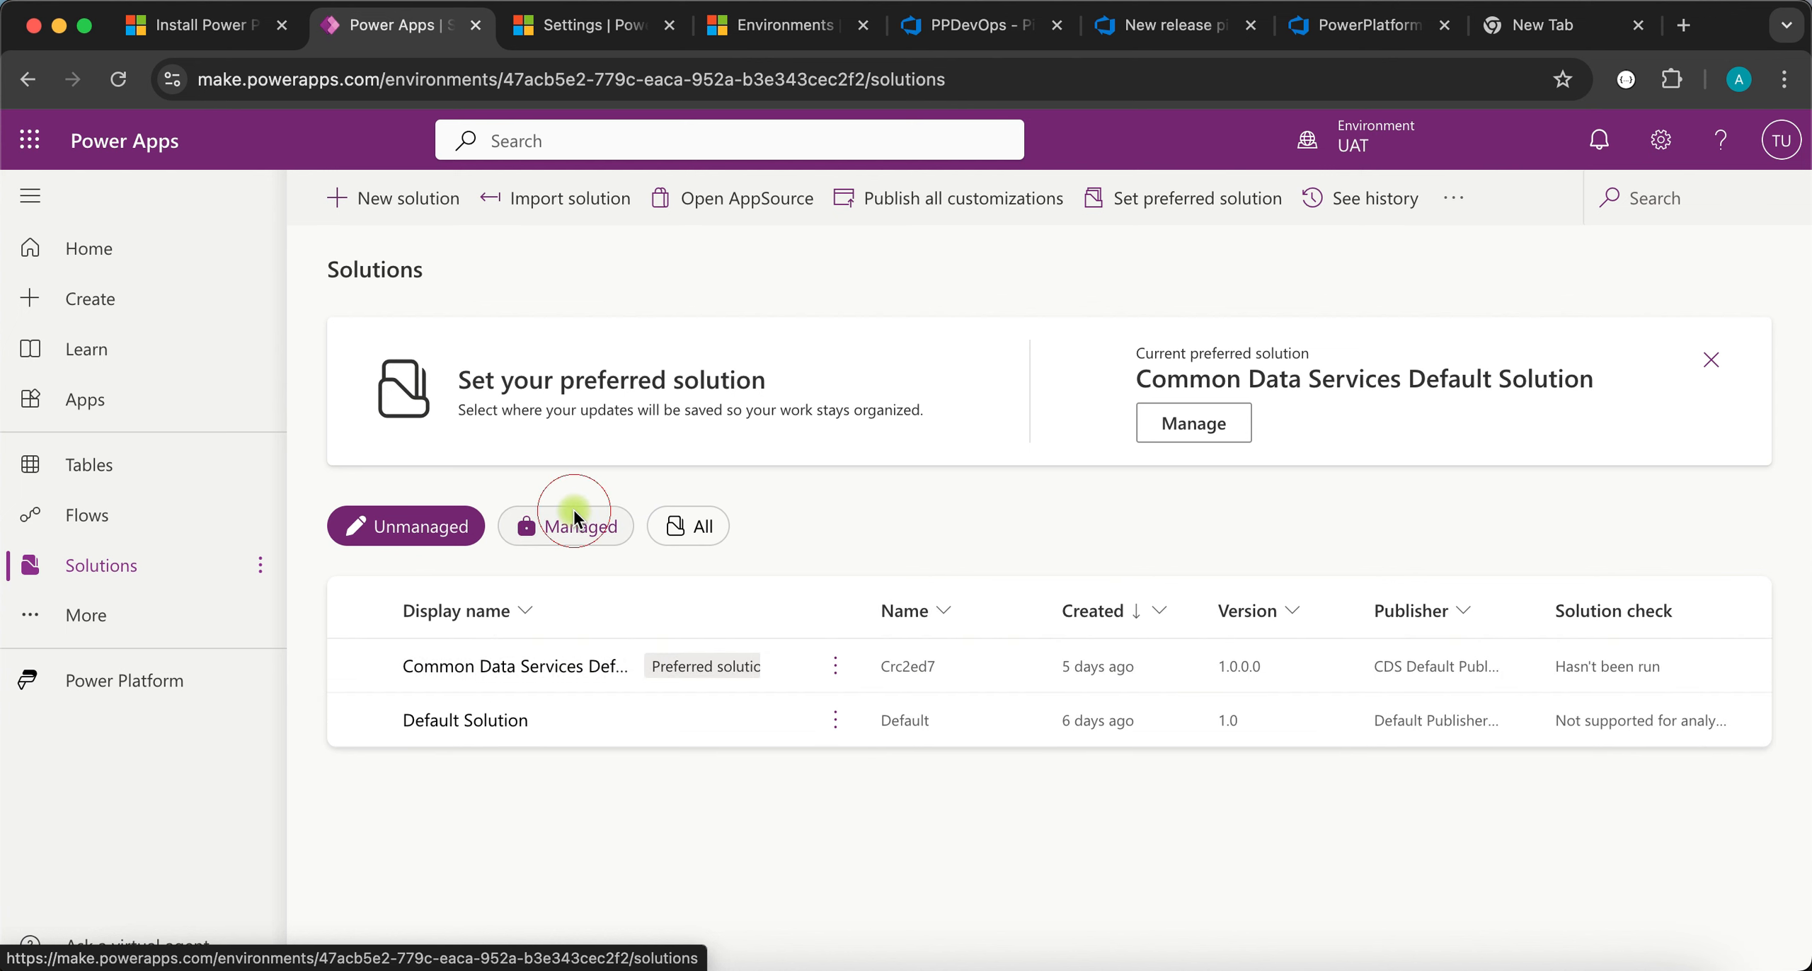
{"action": "left_click", "coordinate": [573, 517]}
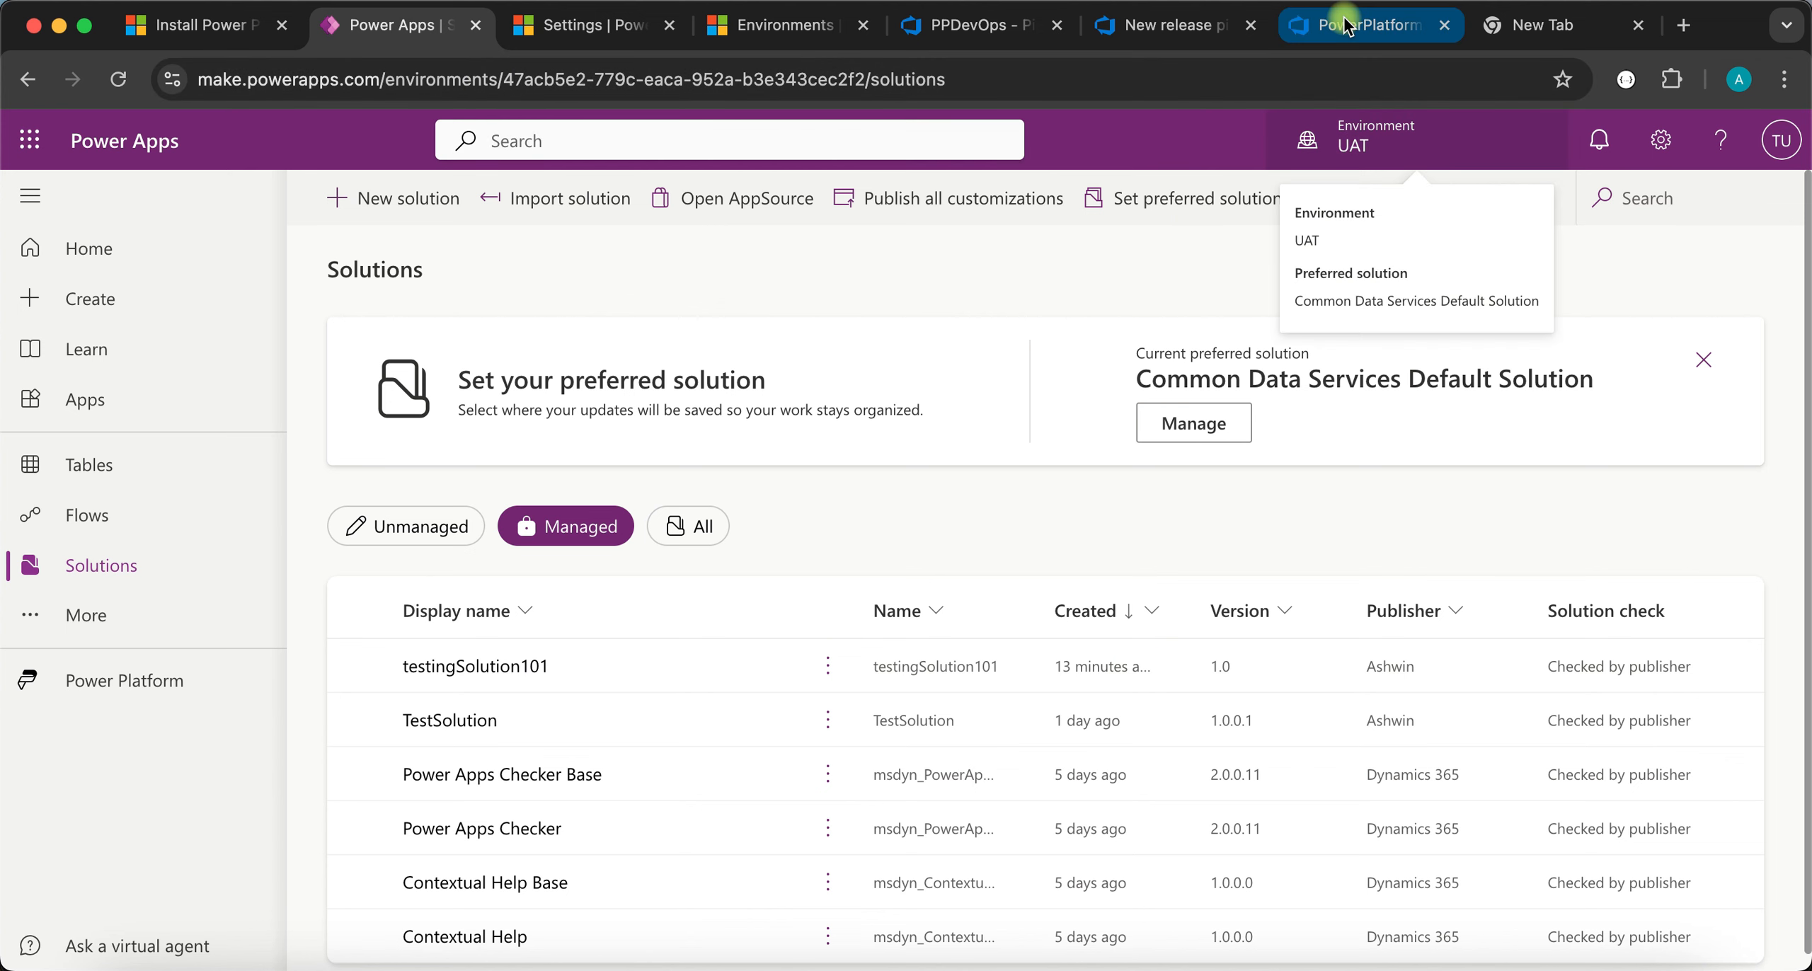
{"action": "left_click", "coordinate": [1152, 38]}
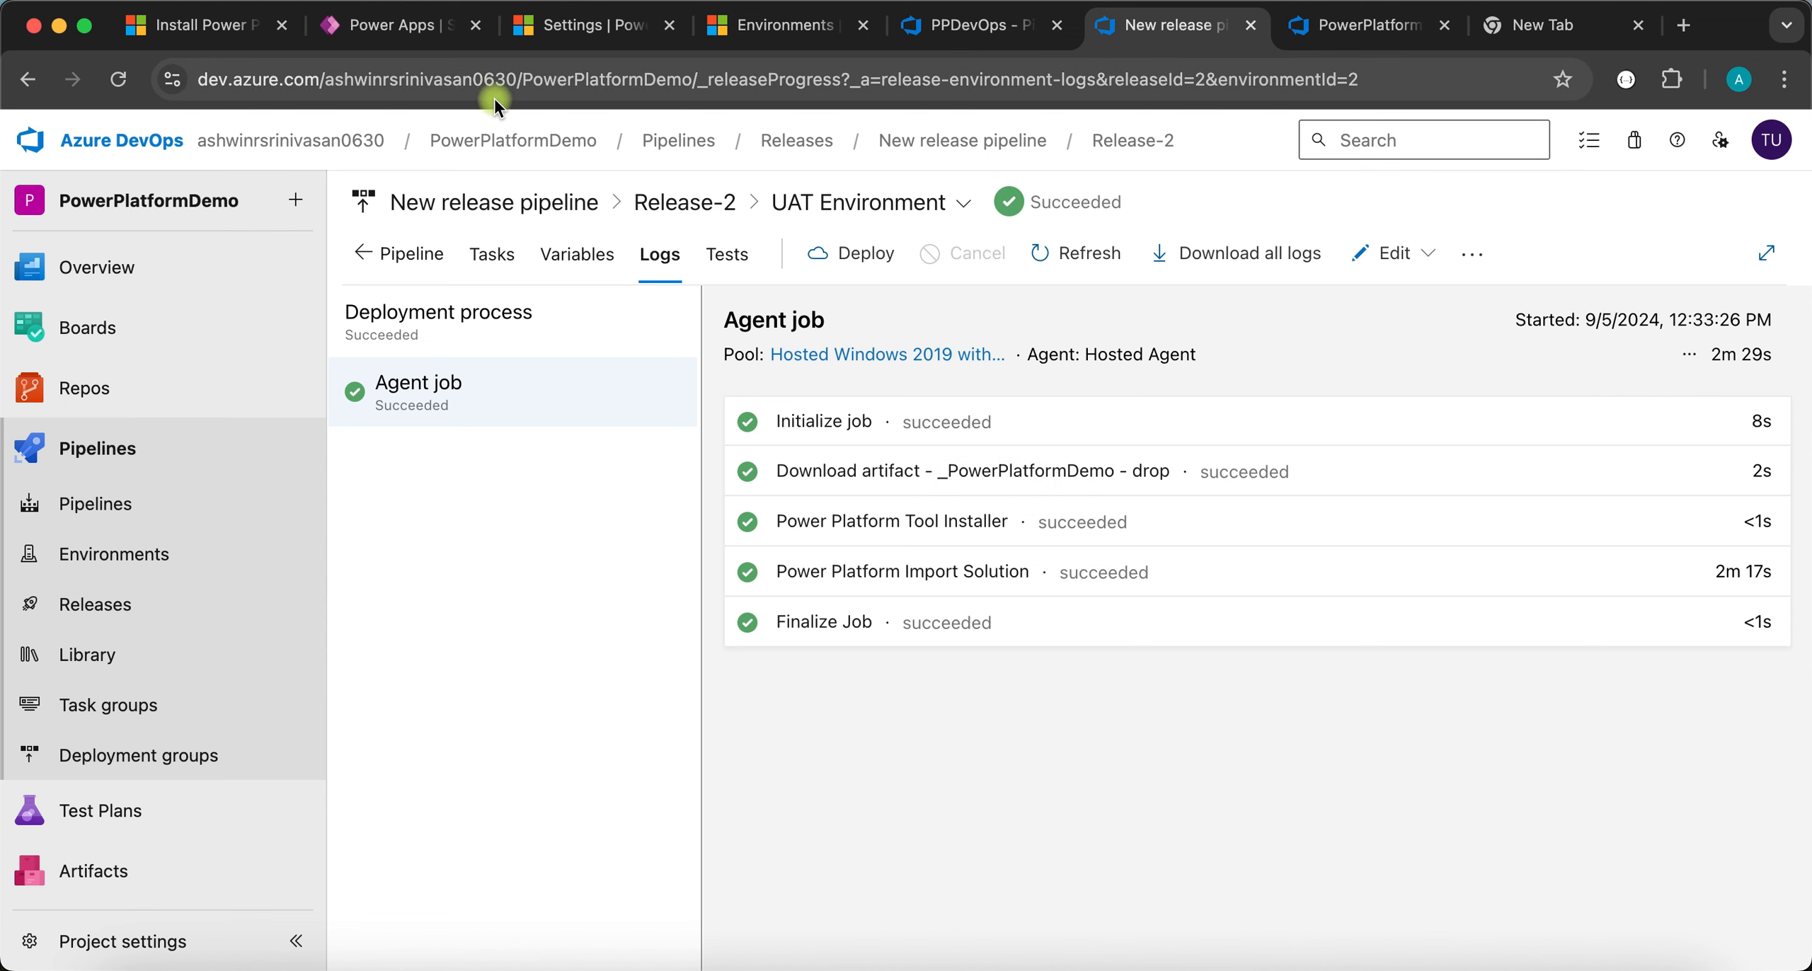
- Reload UAT's solutions list, filter to Managed, open testingSolution101 (listing DevTable) and refresh it
{"action": "left_click", "coordinate": [365, 27]}
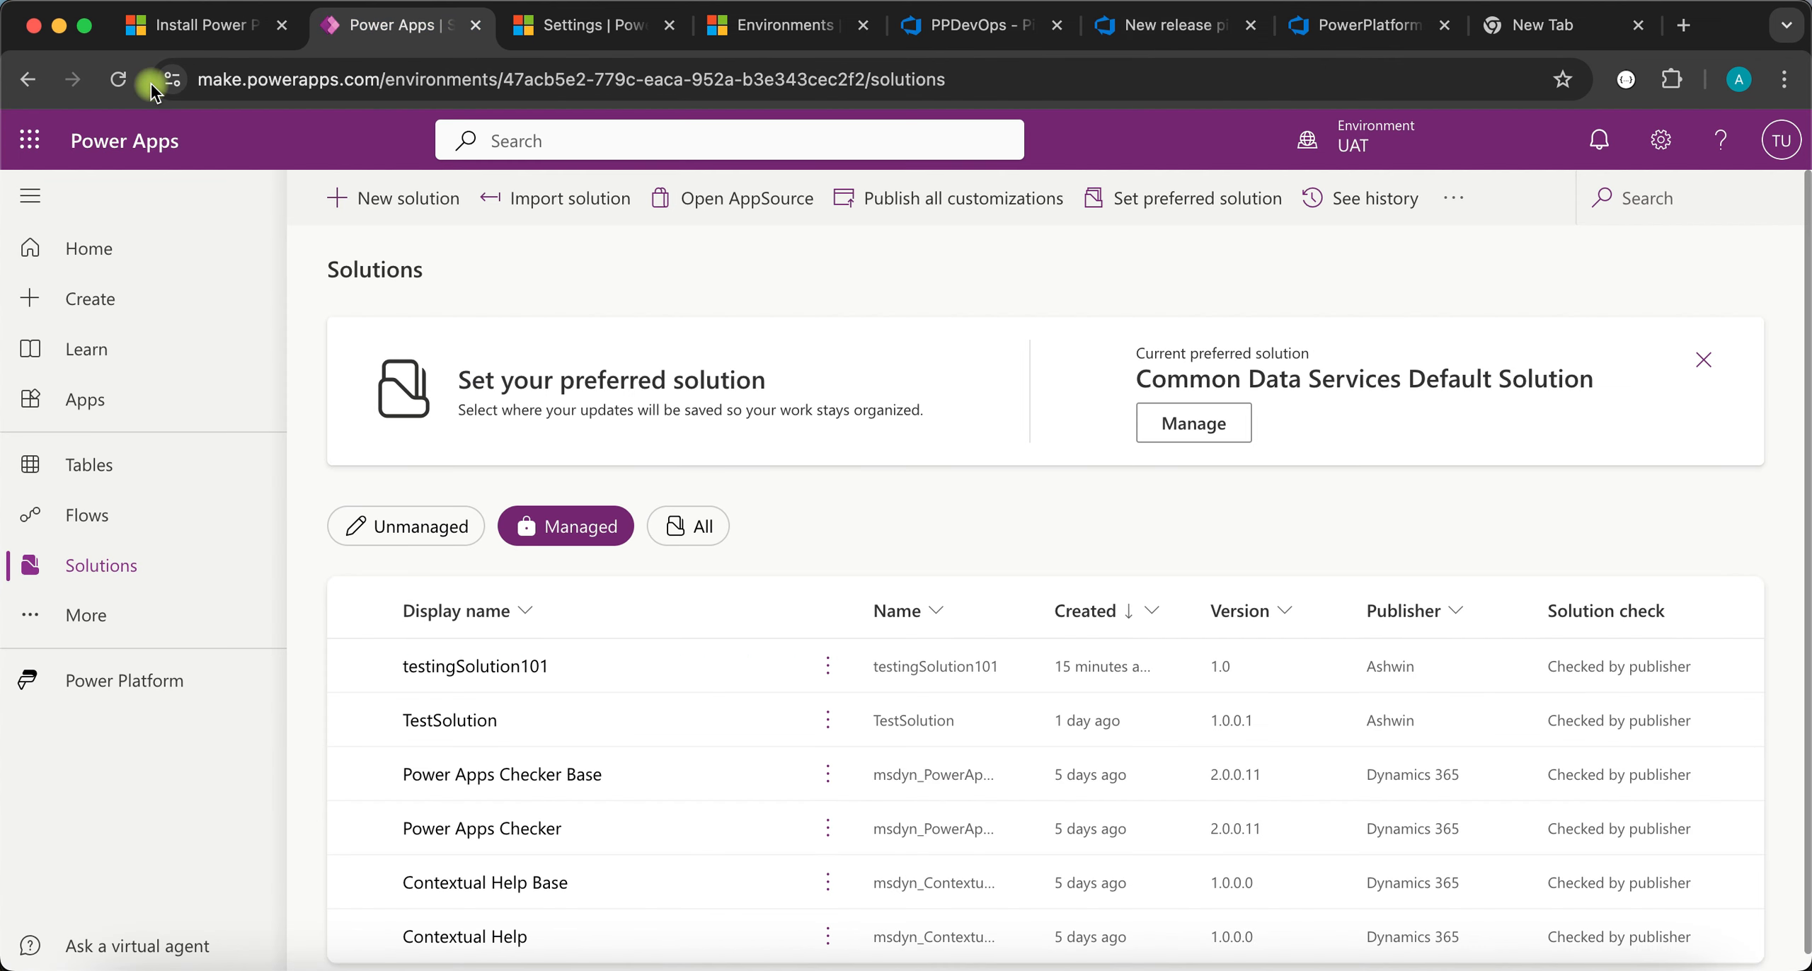
{"action": "left_click", "coordinate": [118, 78]}
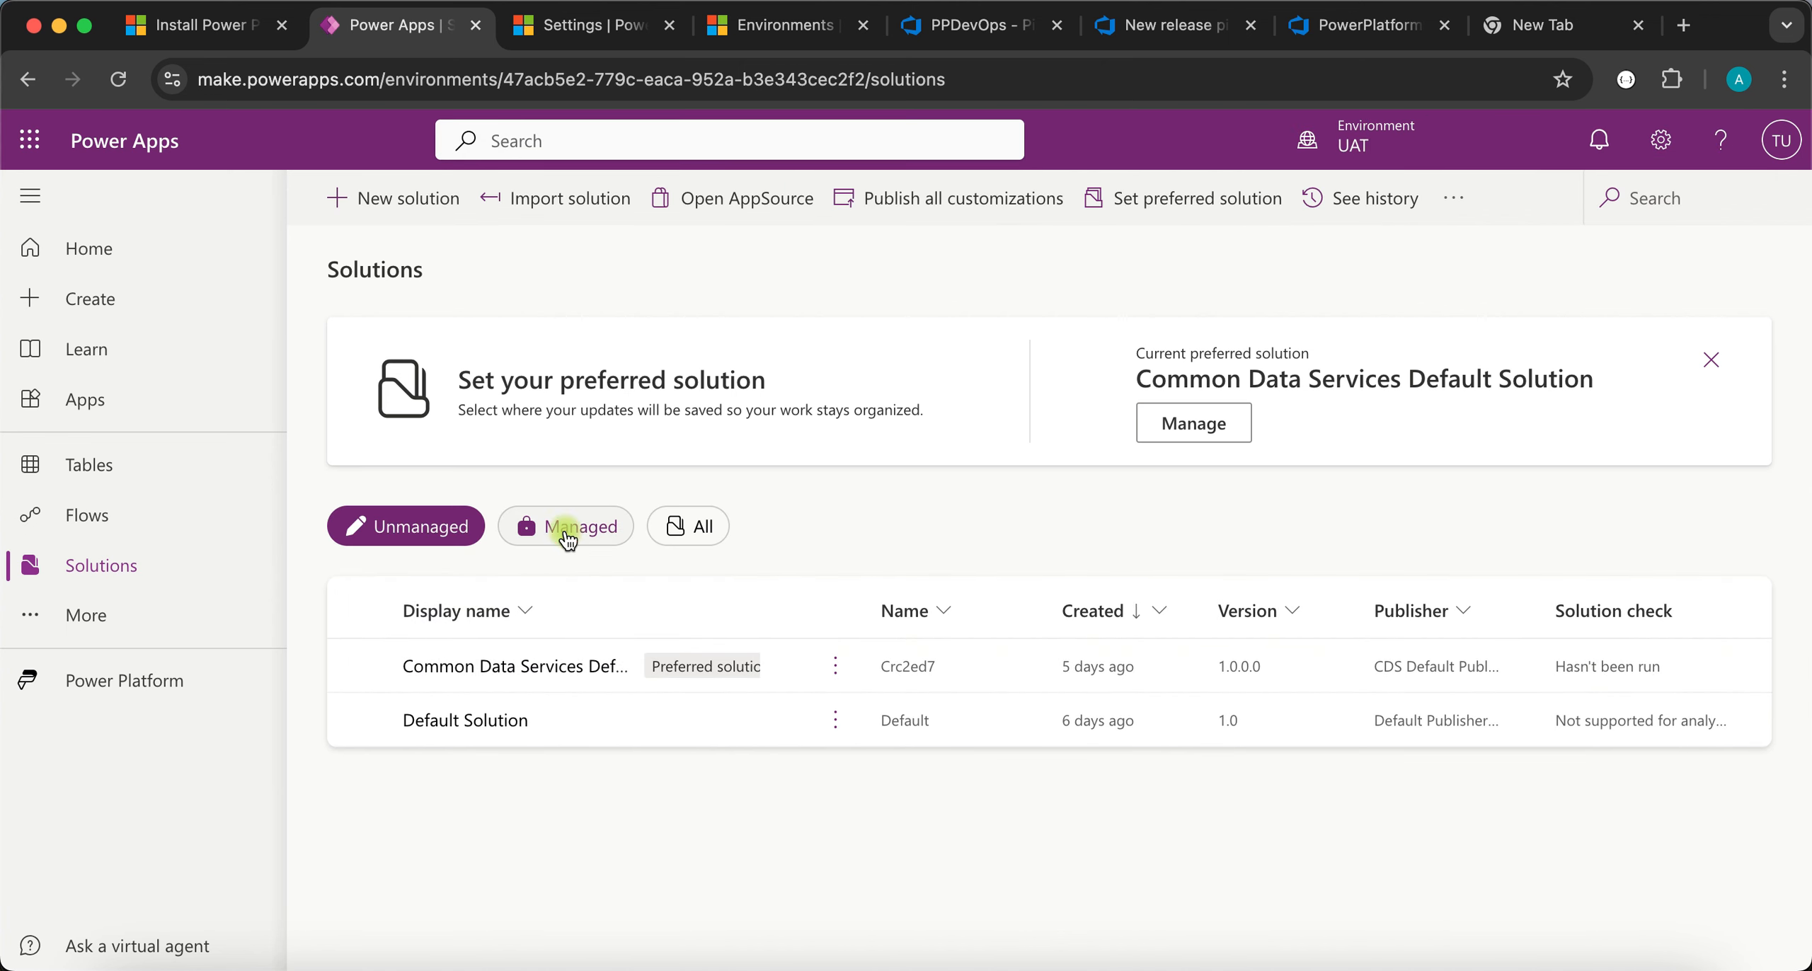
{"action": "left_click", "coordinate": [567, 532]}
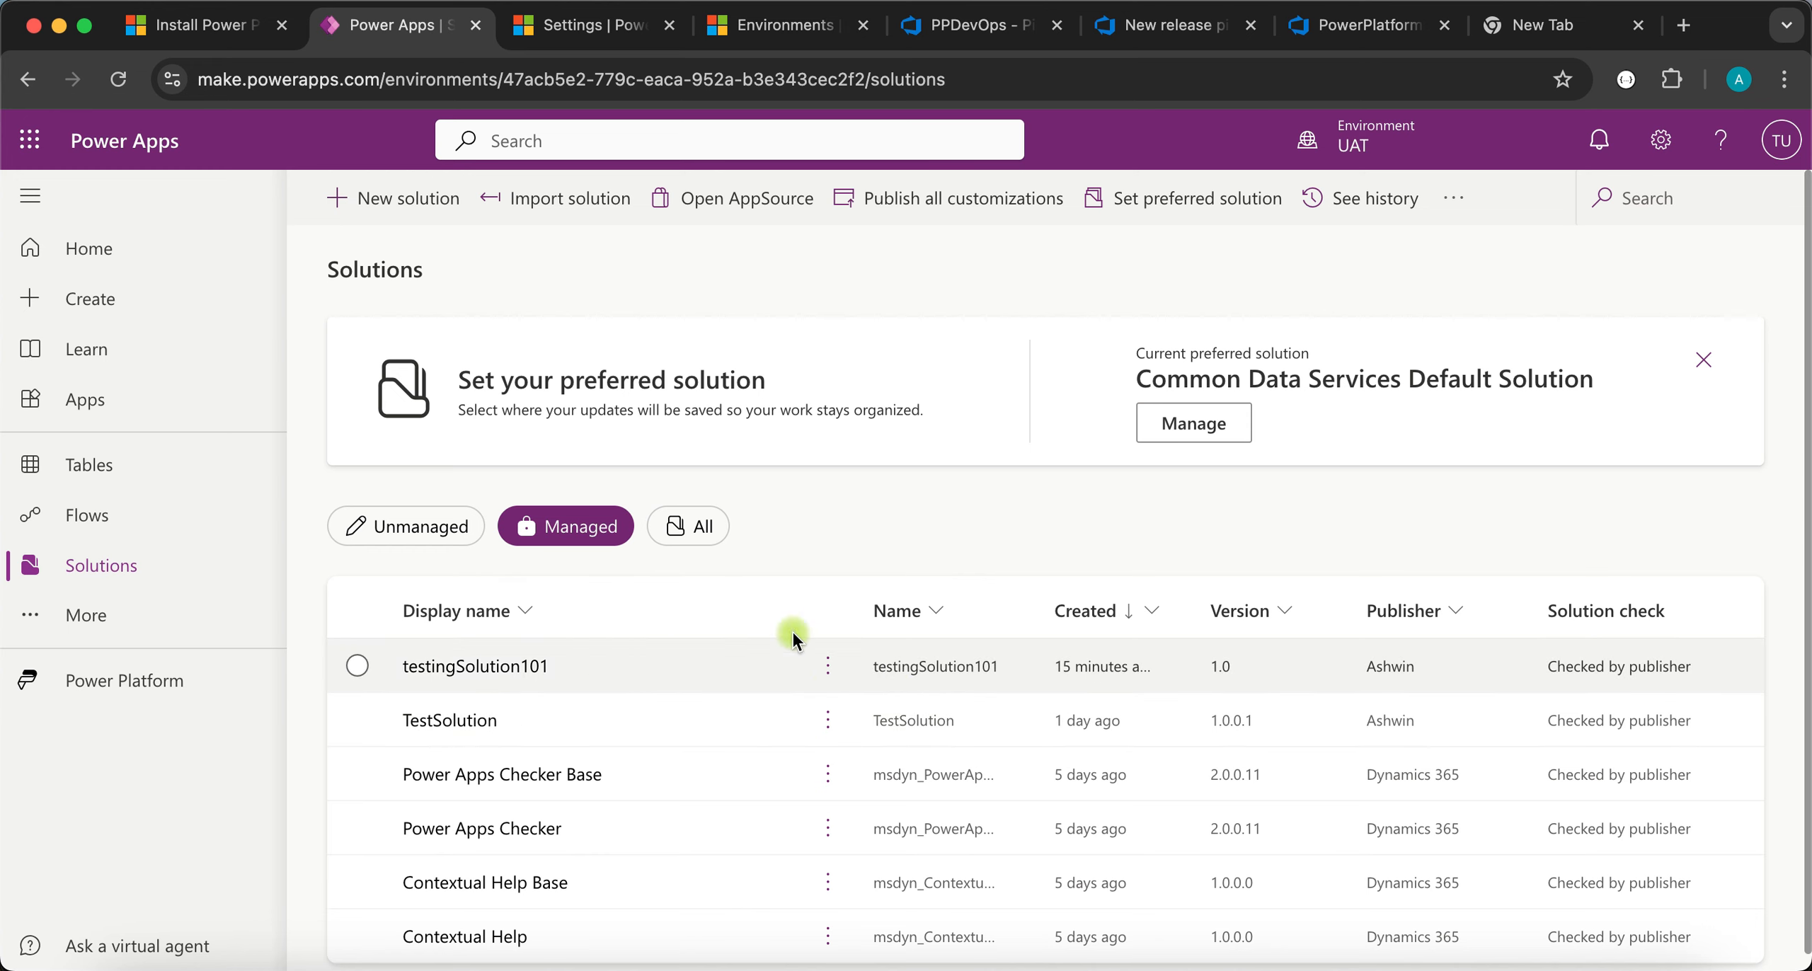
{"action": "left_click", "coordinate": [513, 664]}
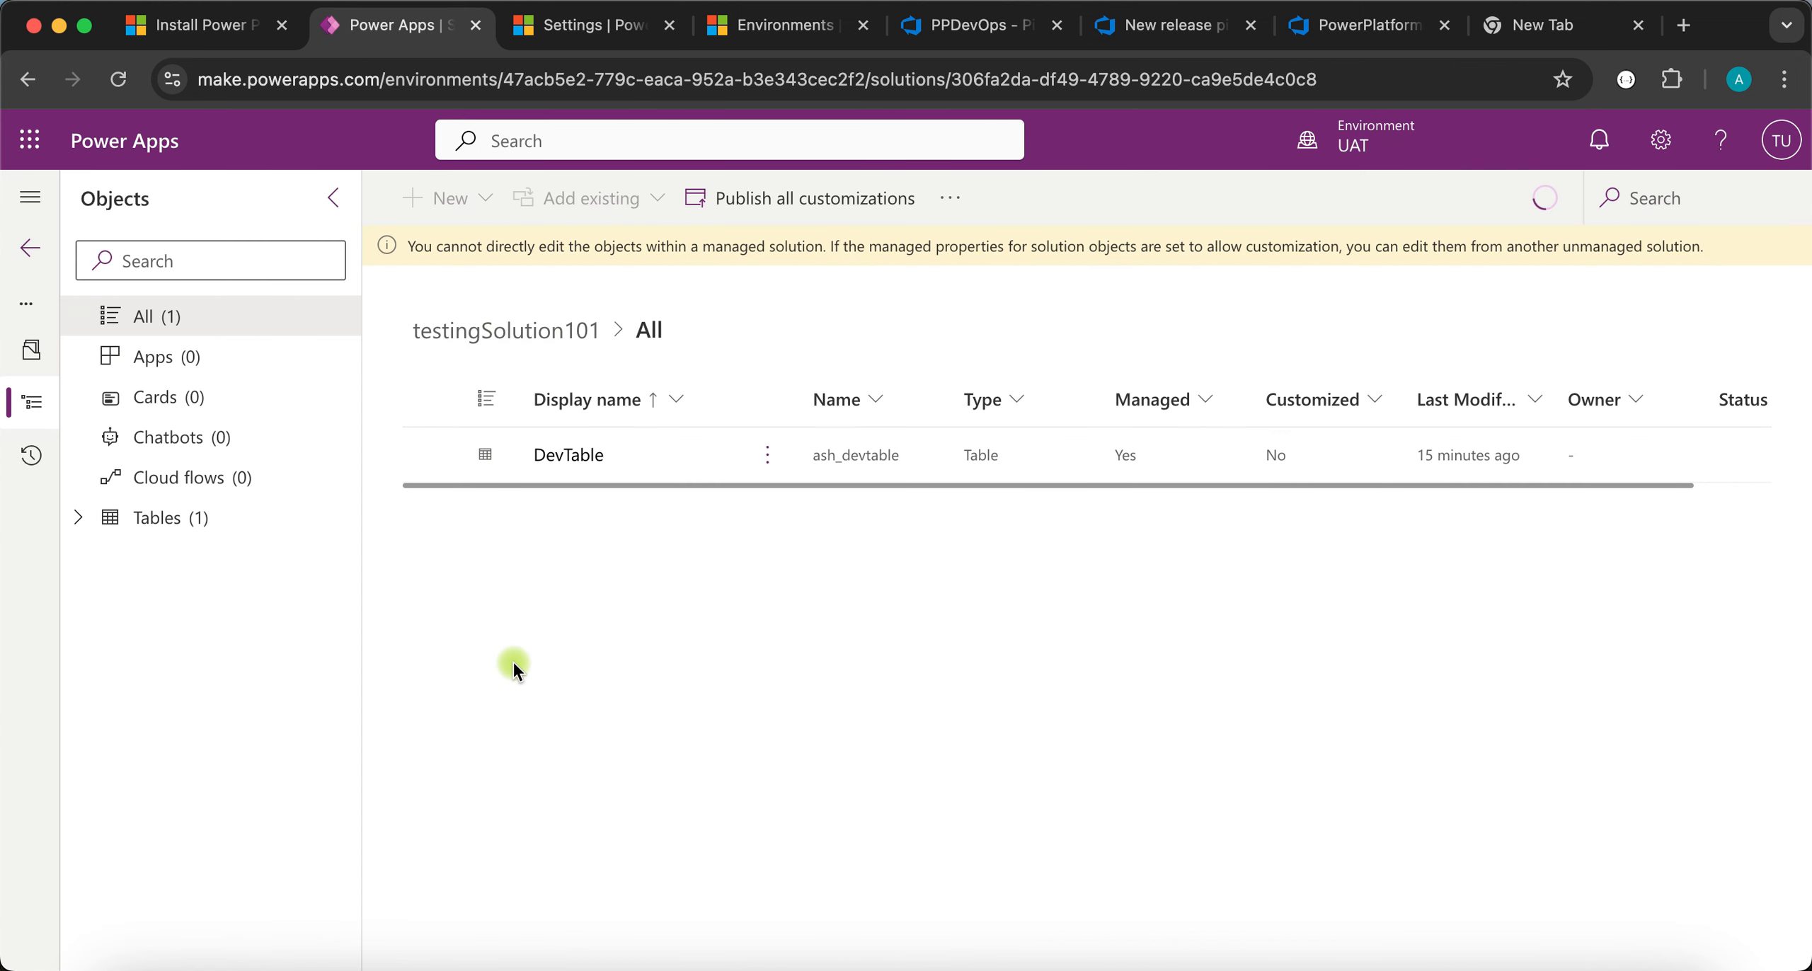
{"action": "left_click", "coordinate": [127, 95]}
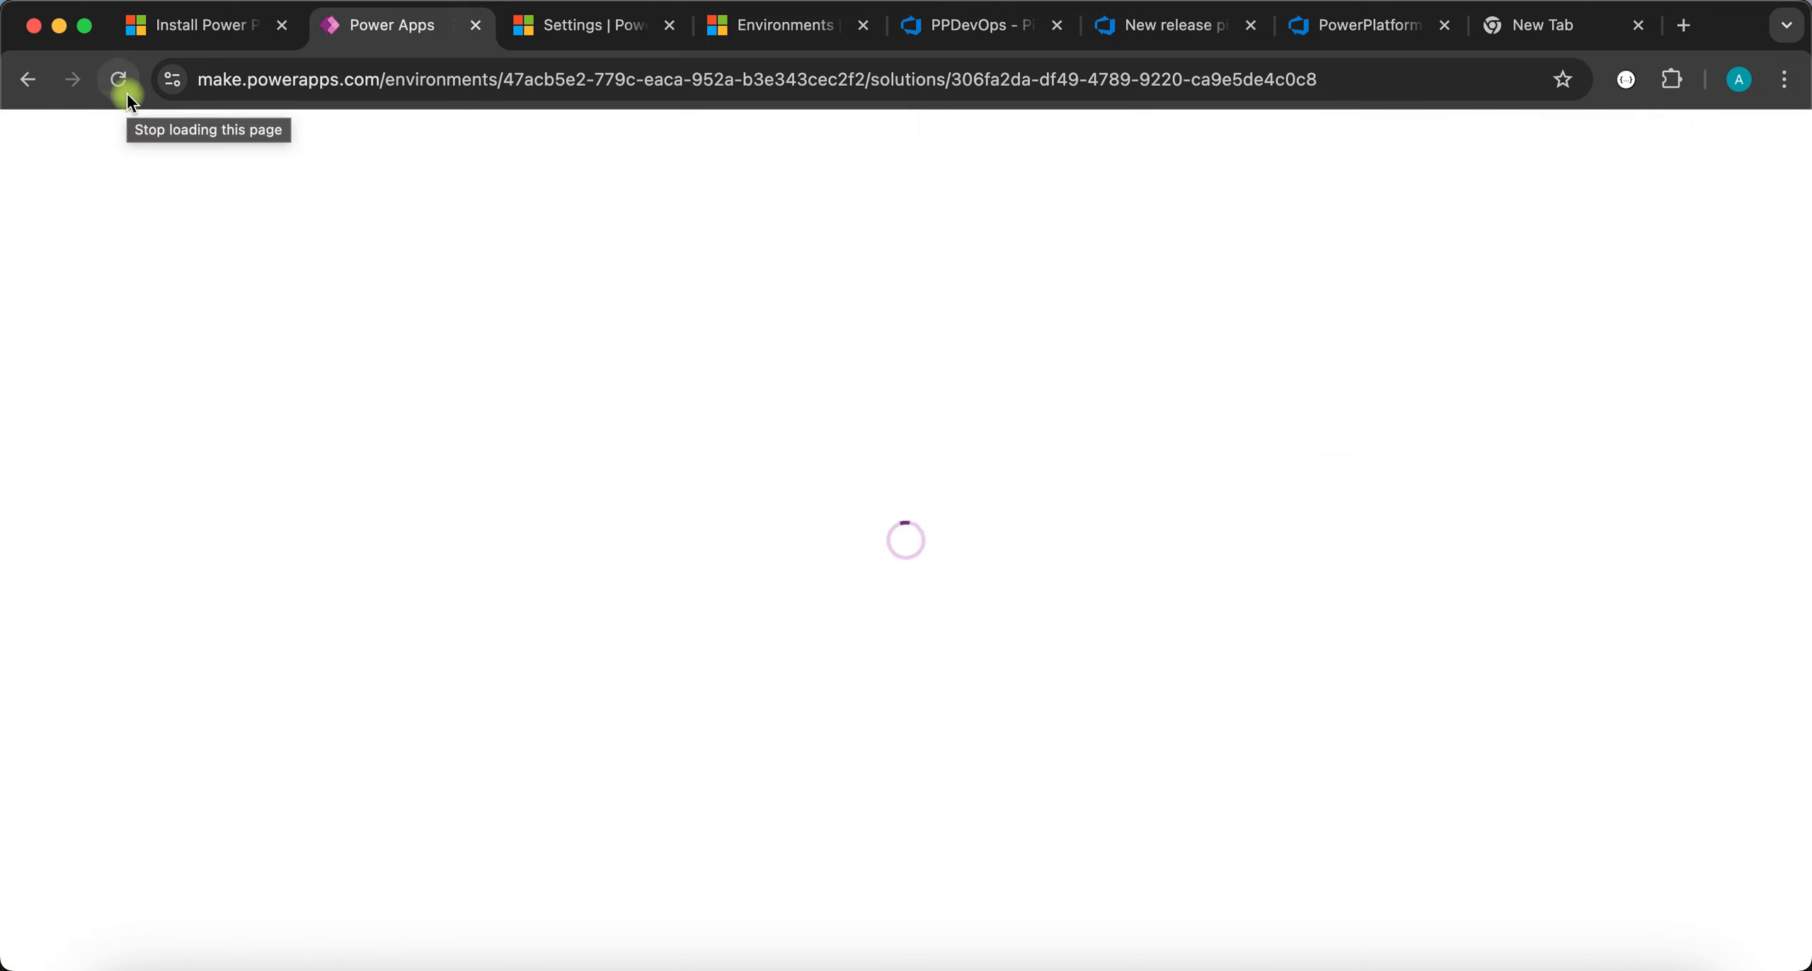